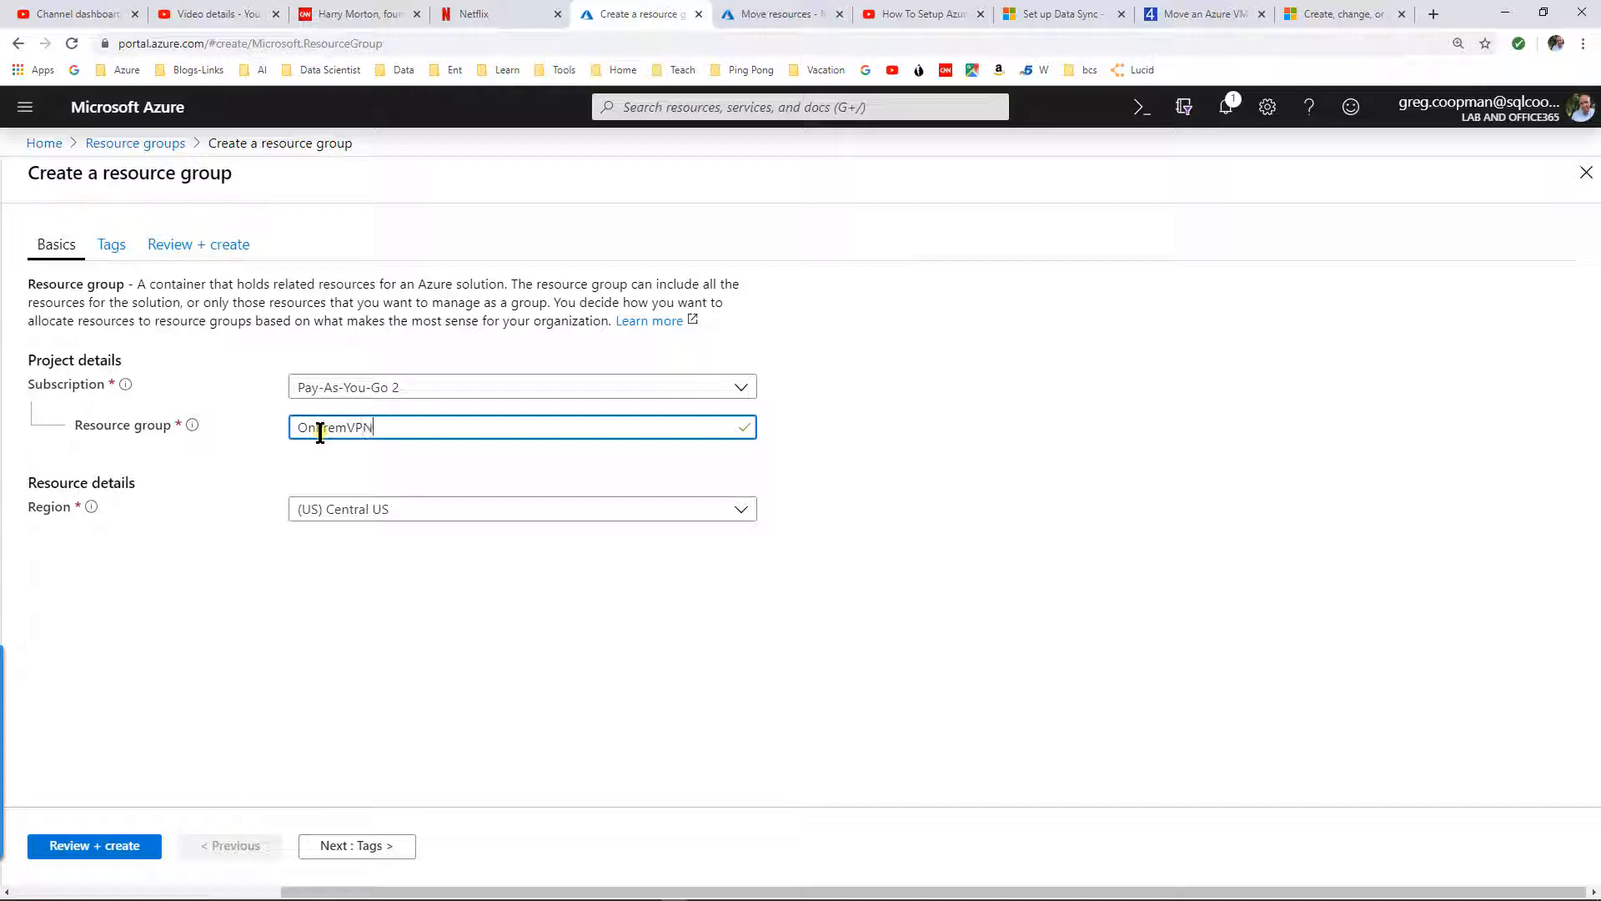
Finish naming the resource group OnPremVPNAndSync and create it in the (US) Central US region
text(AndSync)
key(Tab)
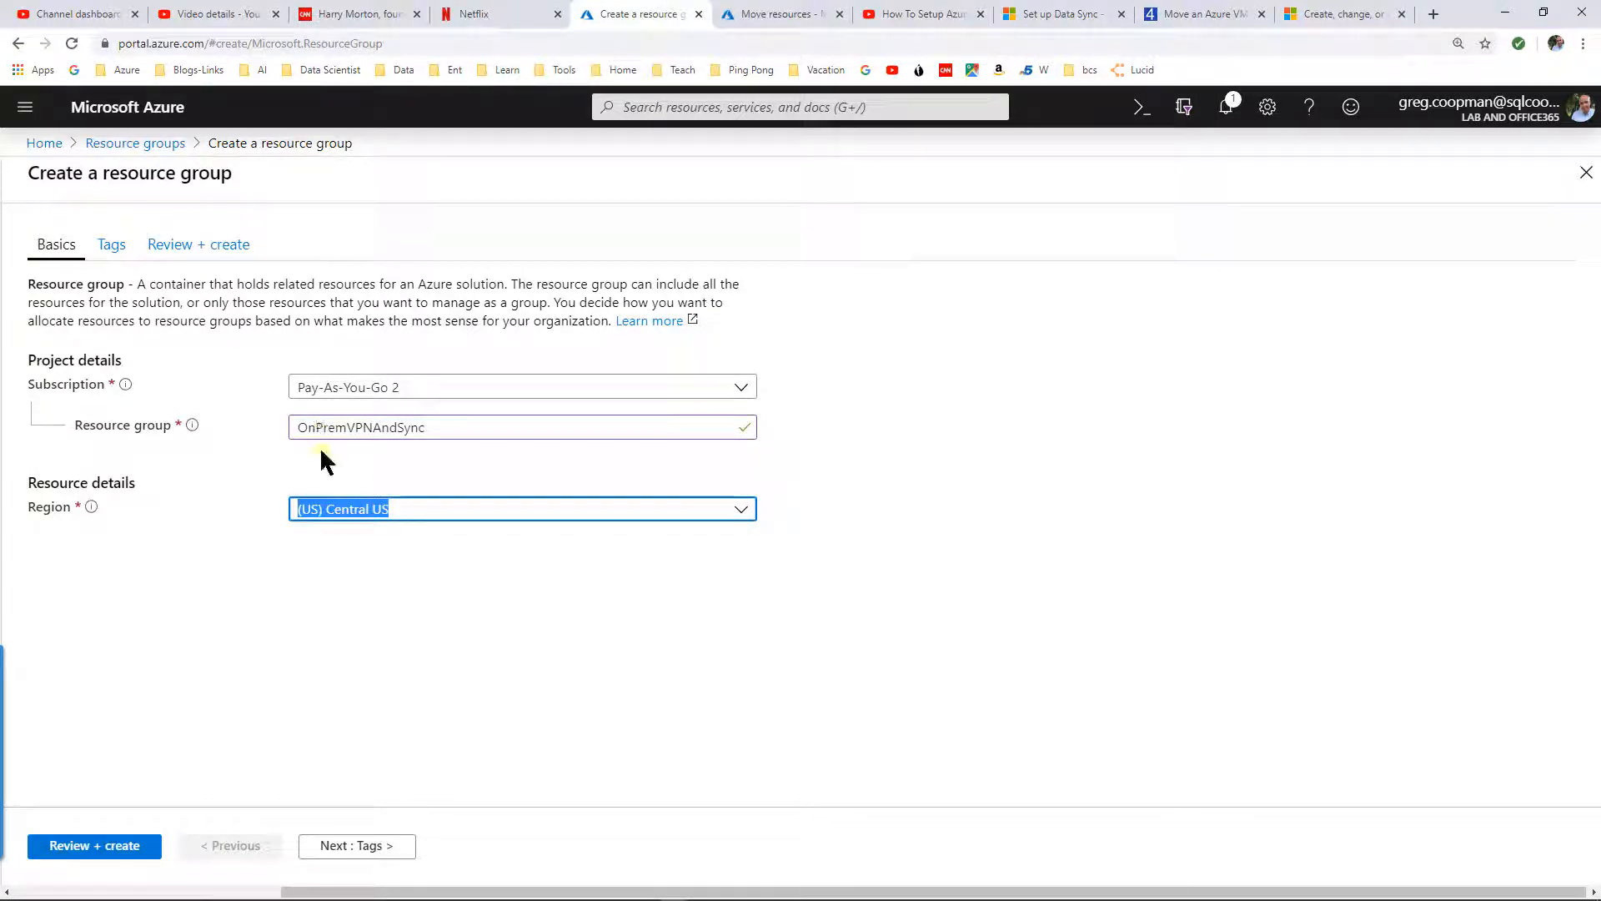
click(112, 847)
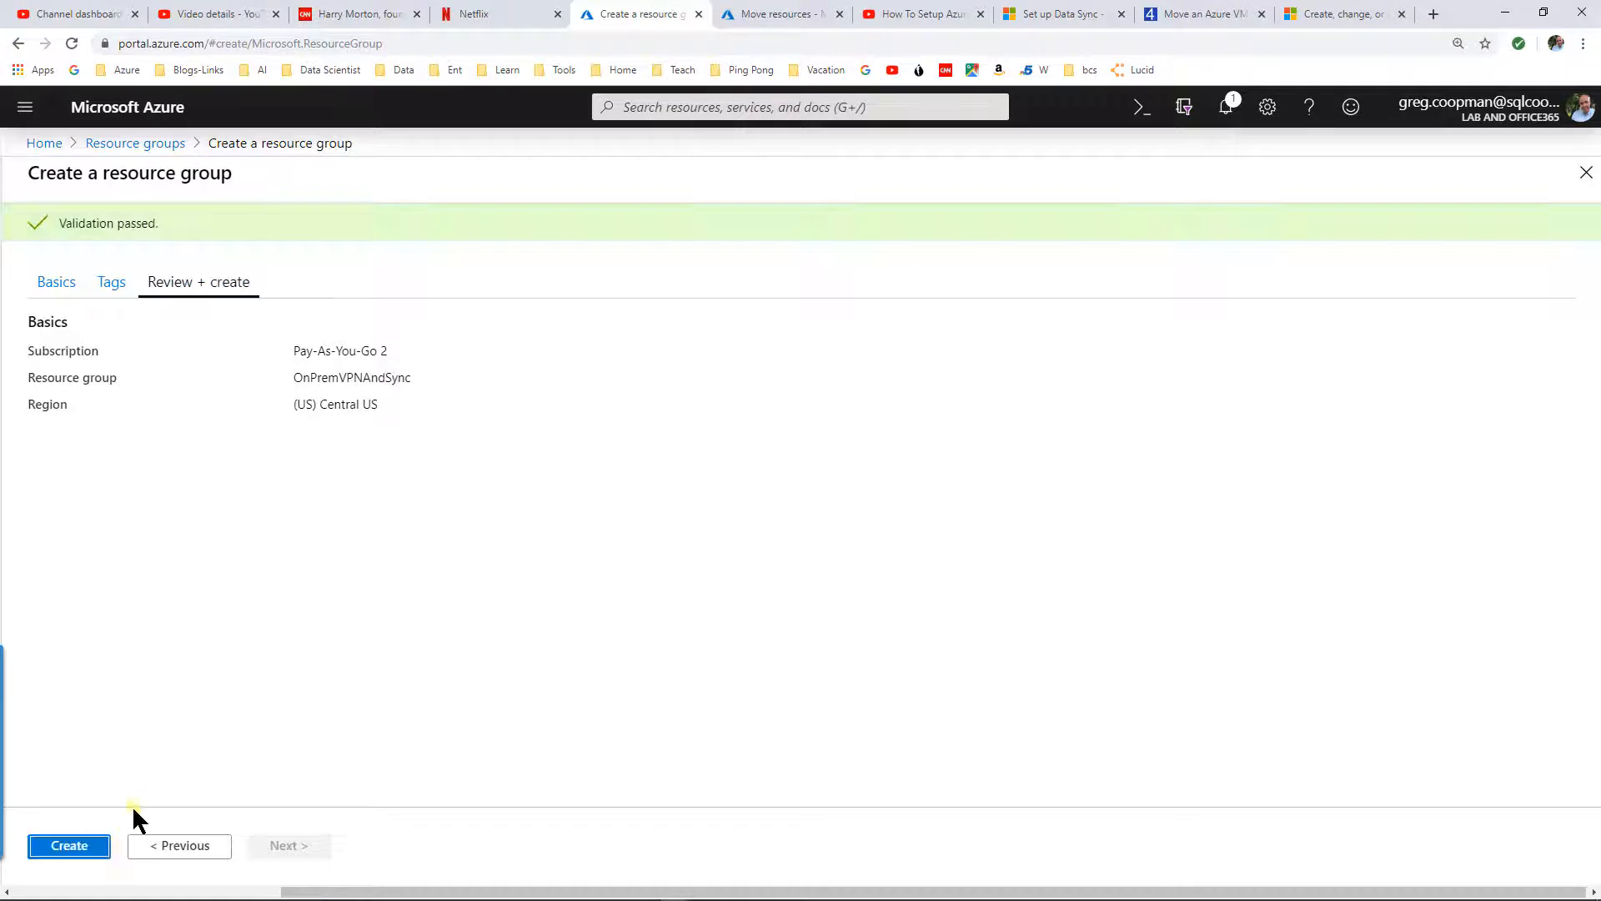
click(92, 845)
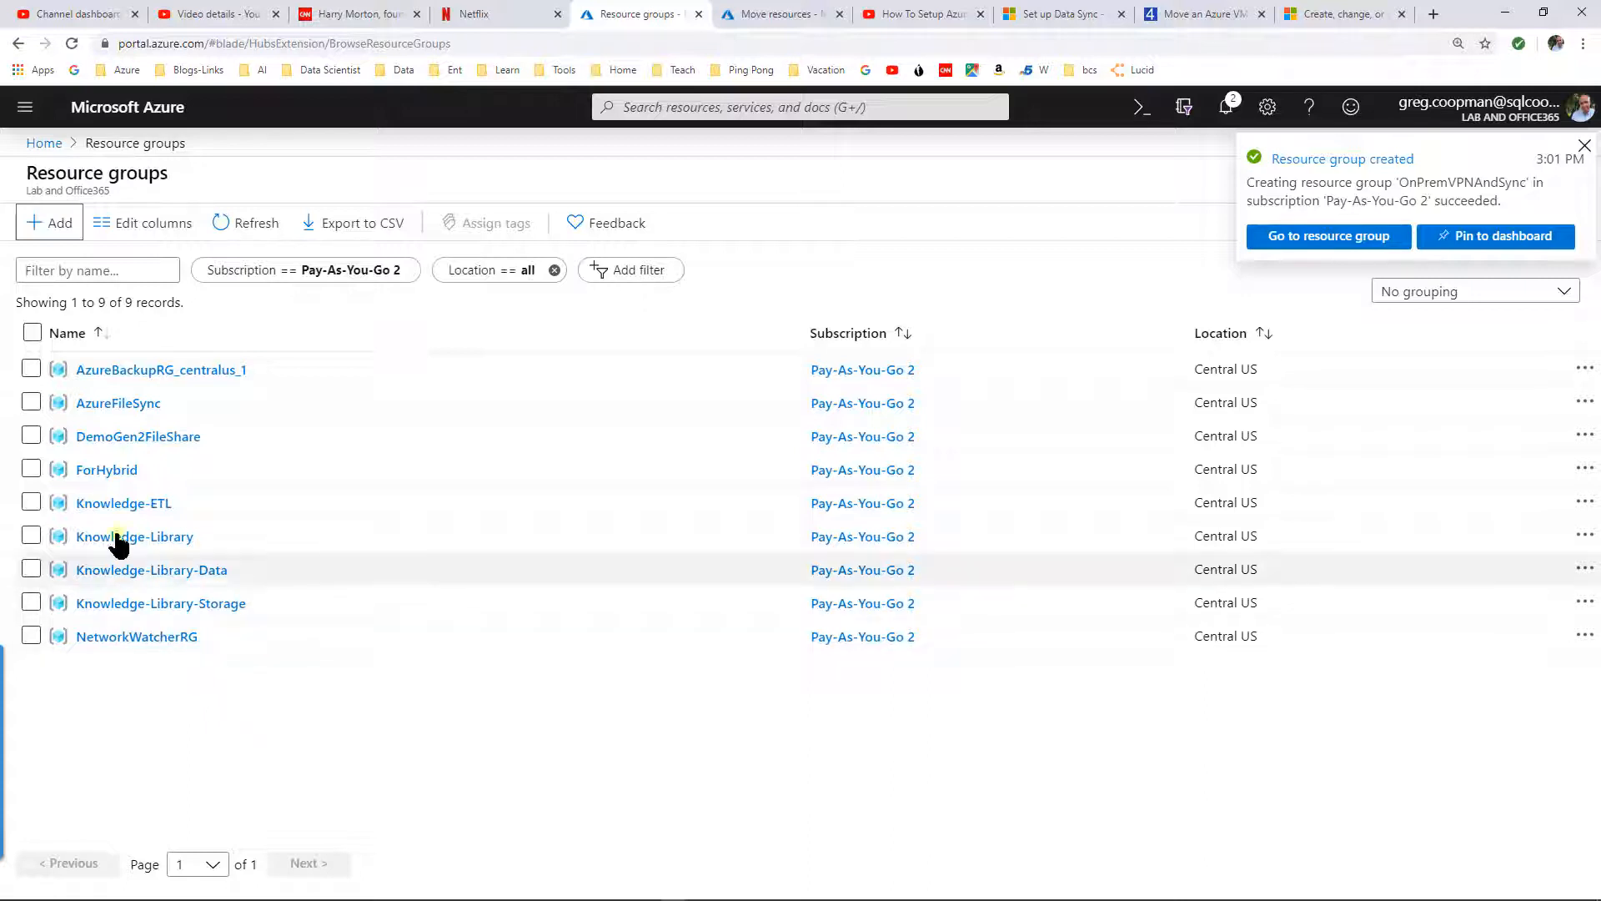
Start a new virtual network and name it OnPremVPNandSync_Network
click(1329, 236)
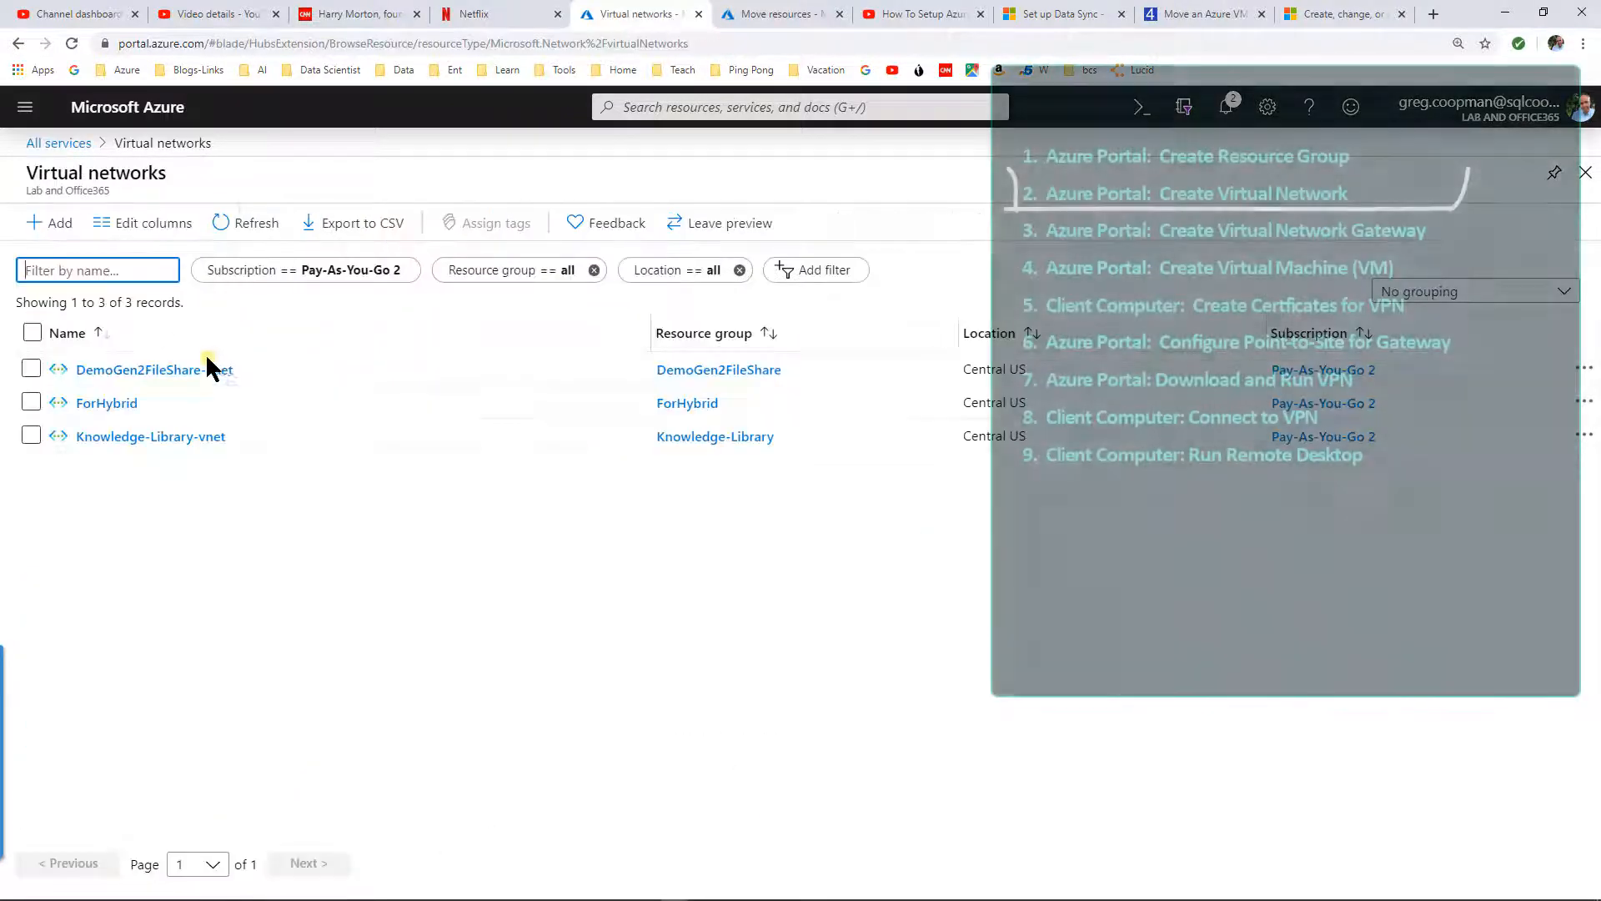
click(58, 233)
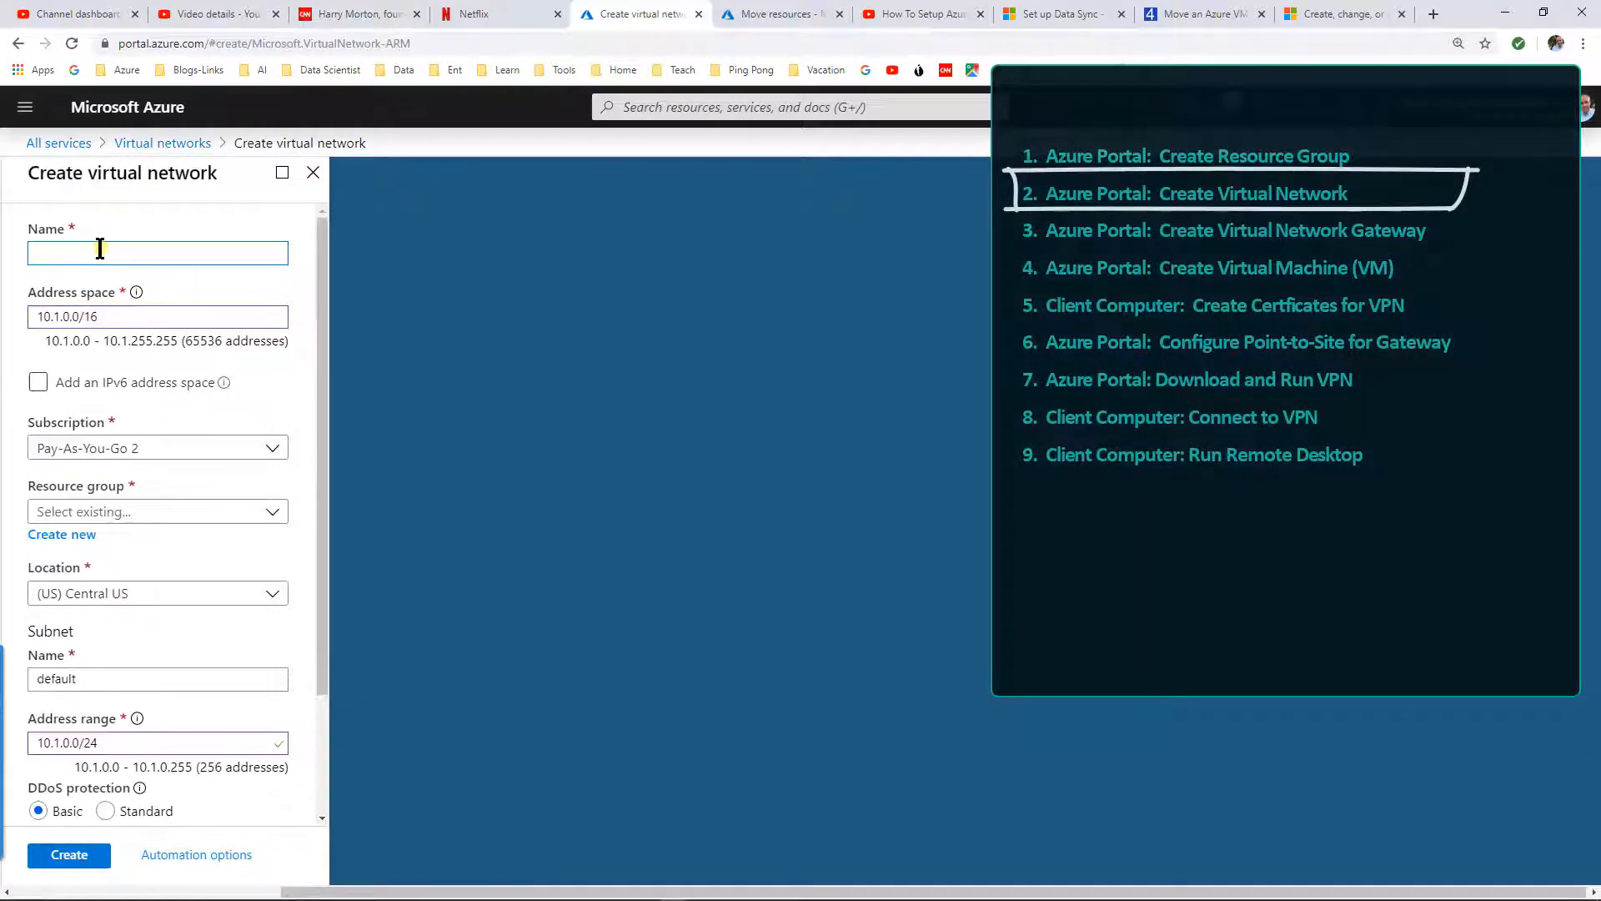
text(OnPrem)
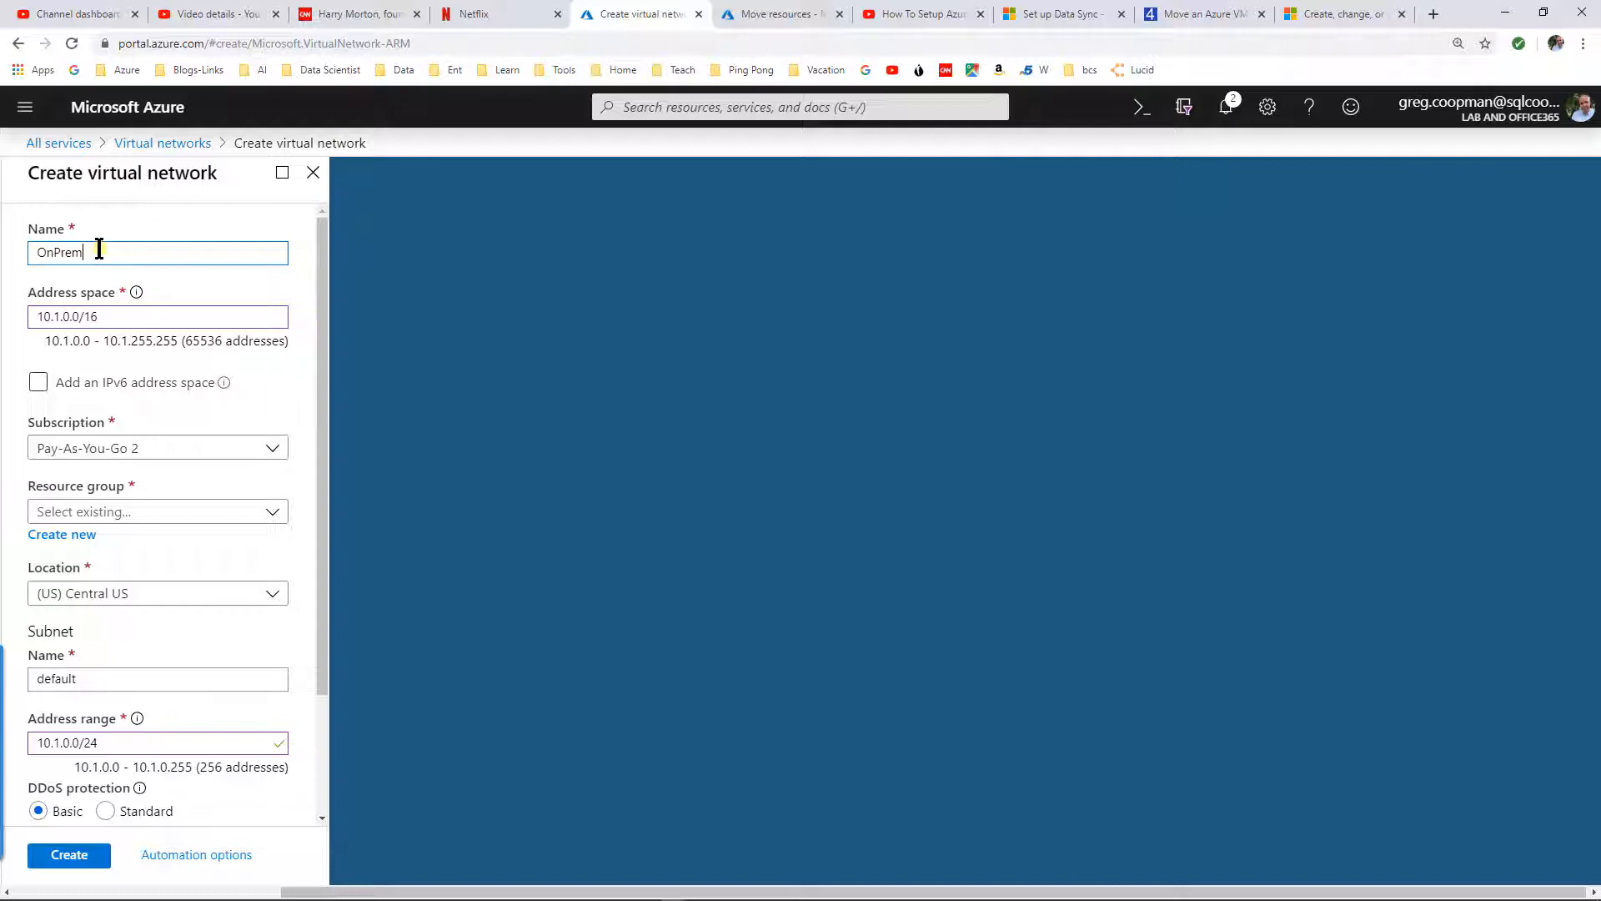
text(VPNandSync_Network)
click(138, 382)
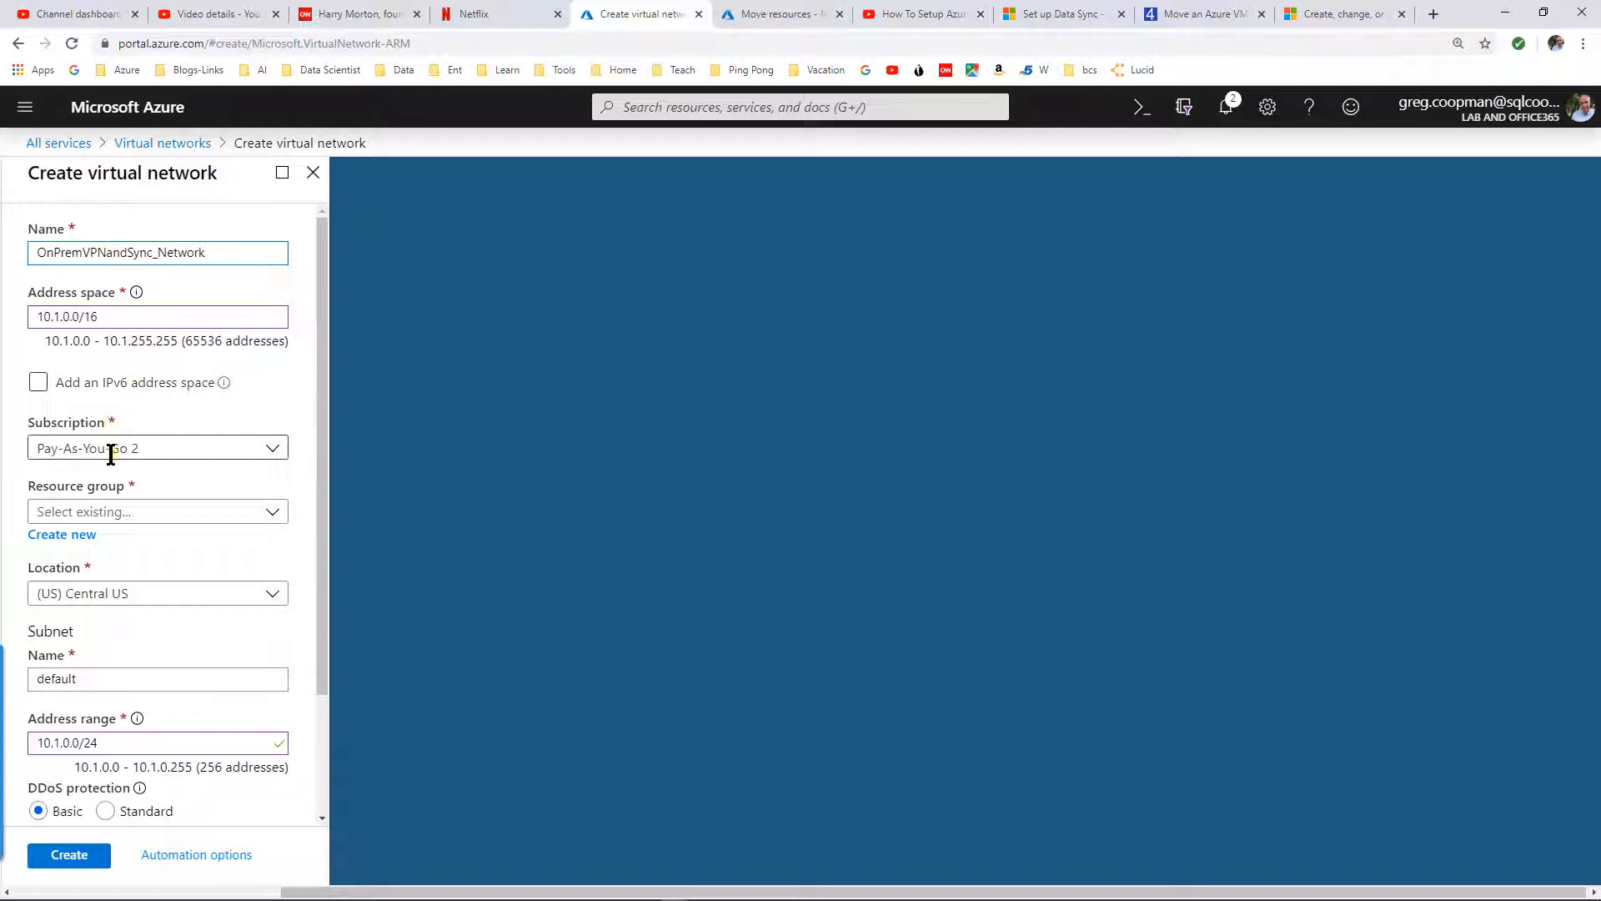
Assign the virtual network to the OnPremVPNAndSync resource group and copy the group's name
click(271, 512)
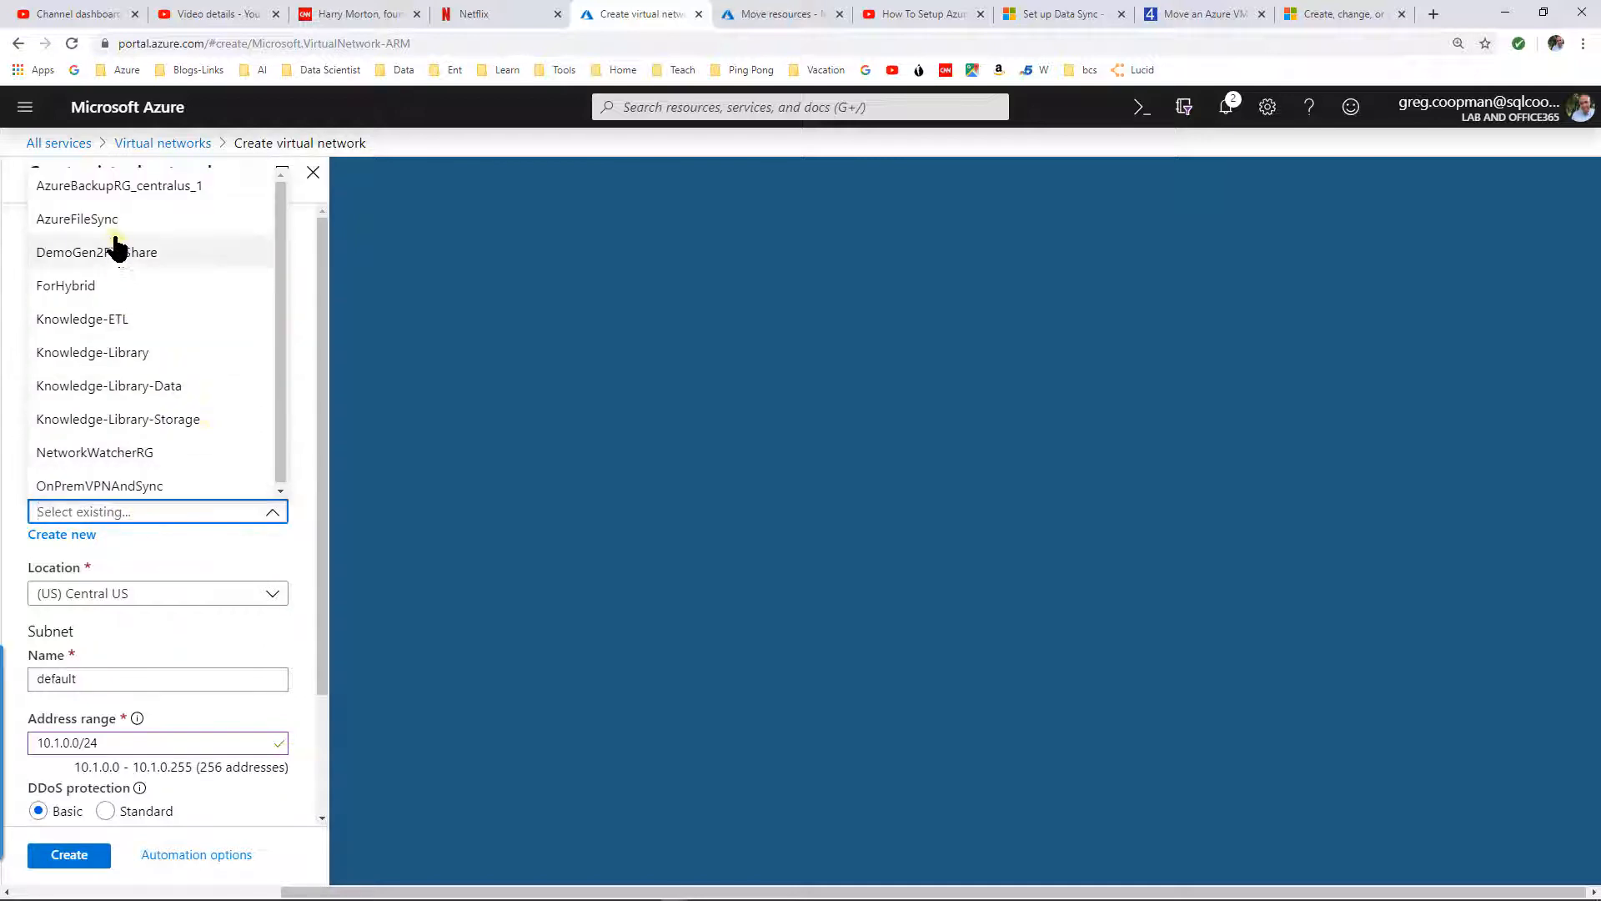
click(104, 488)
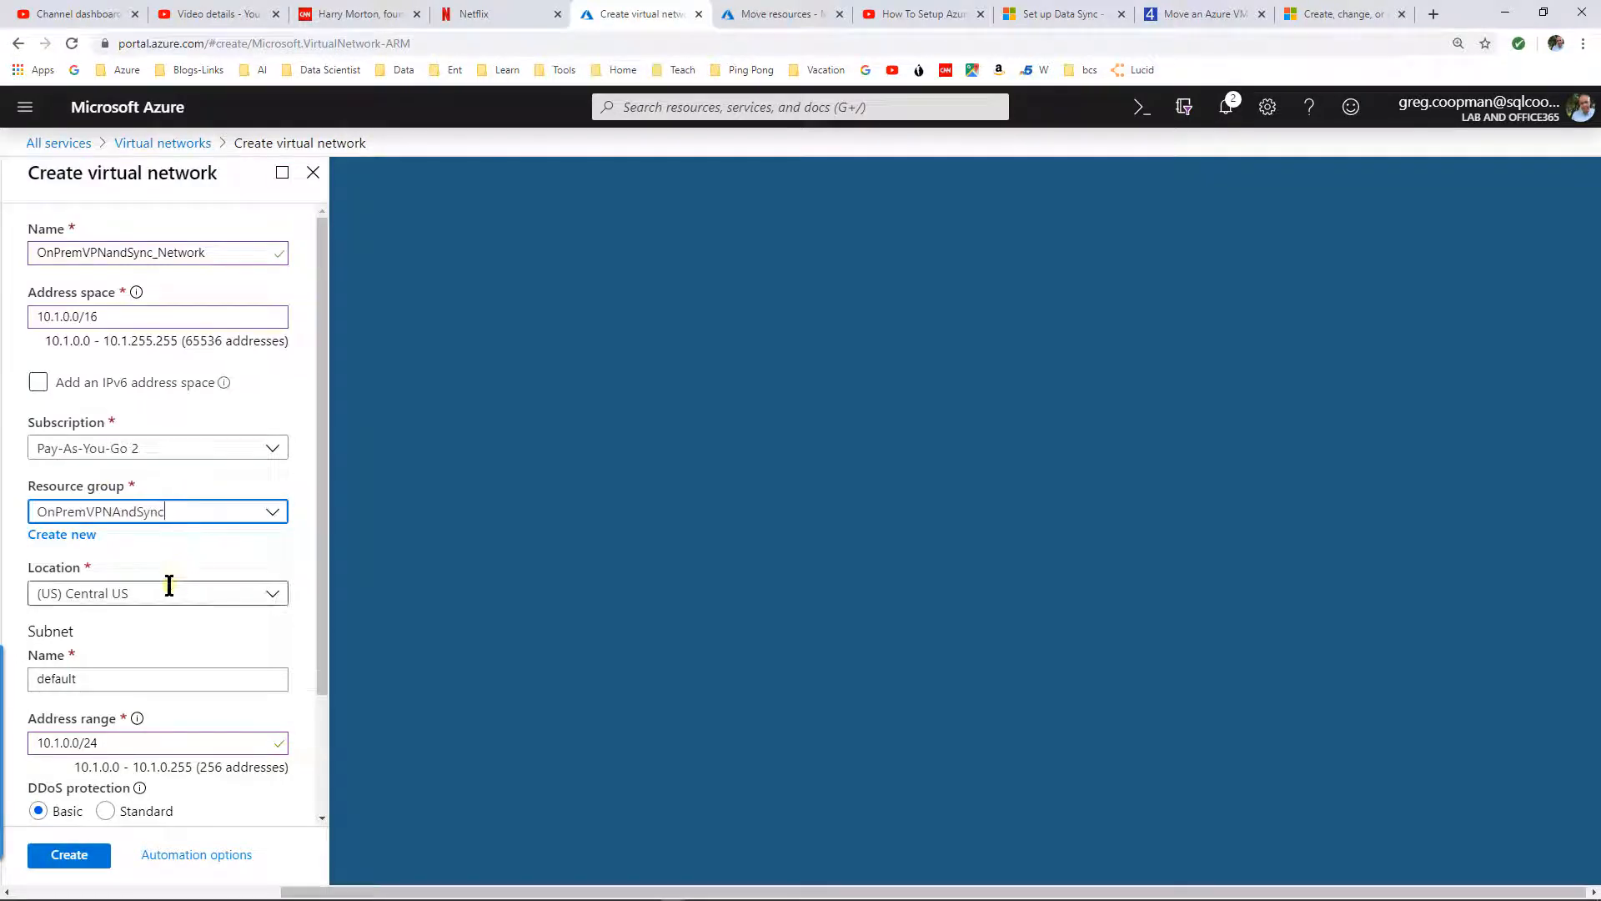
drag(166, 516, 29, 512)
key(ctrl+c)
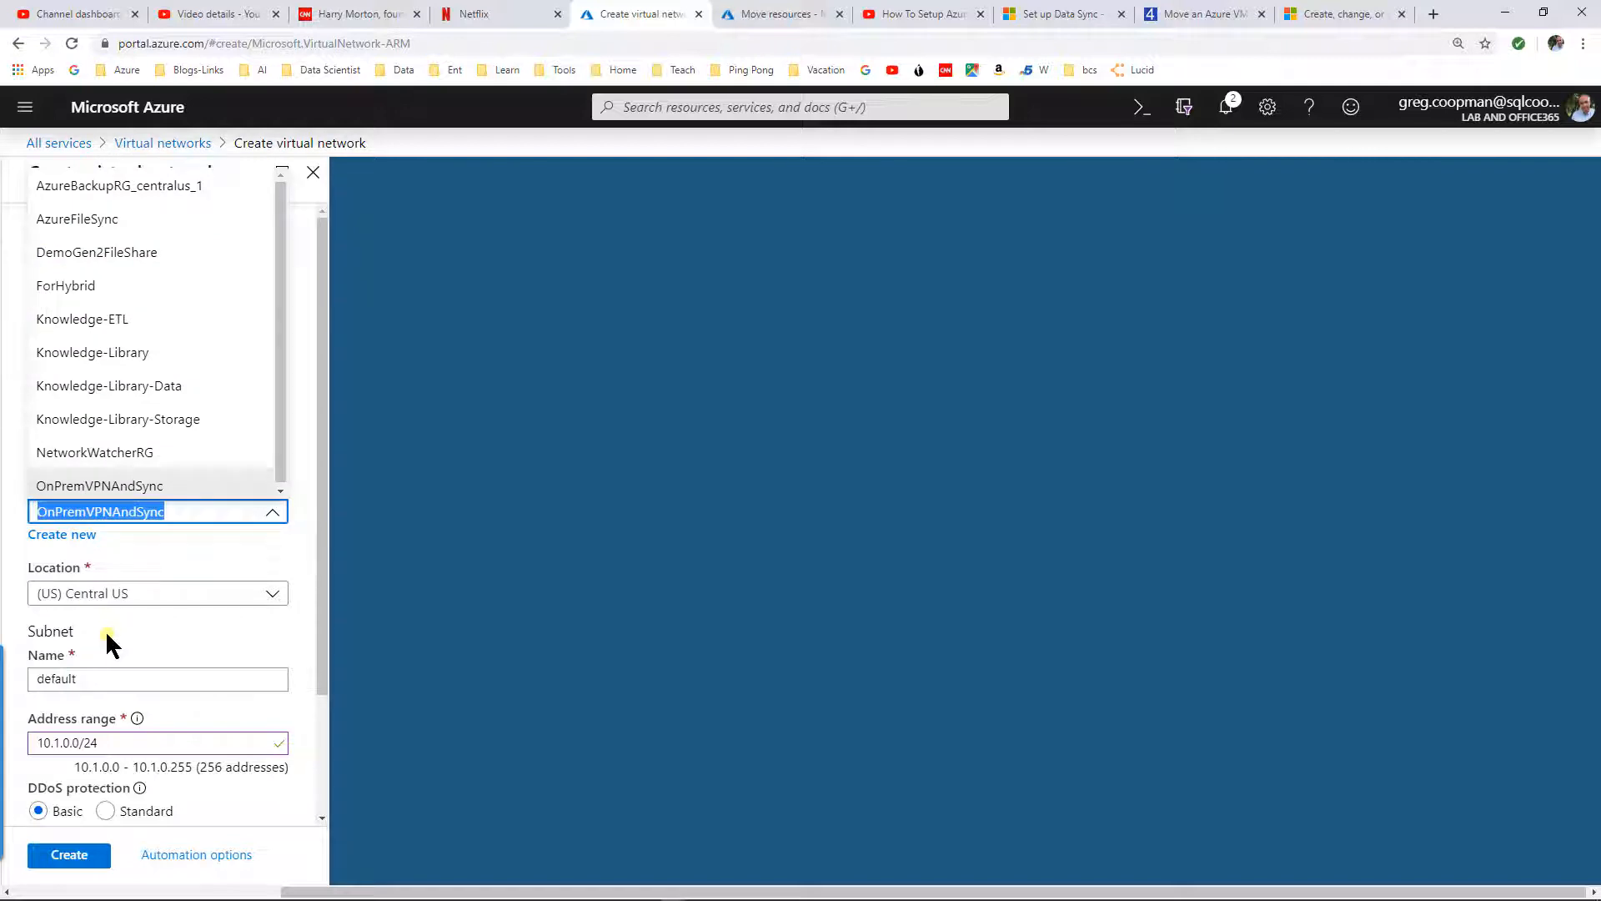
click(83, 678)
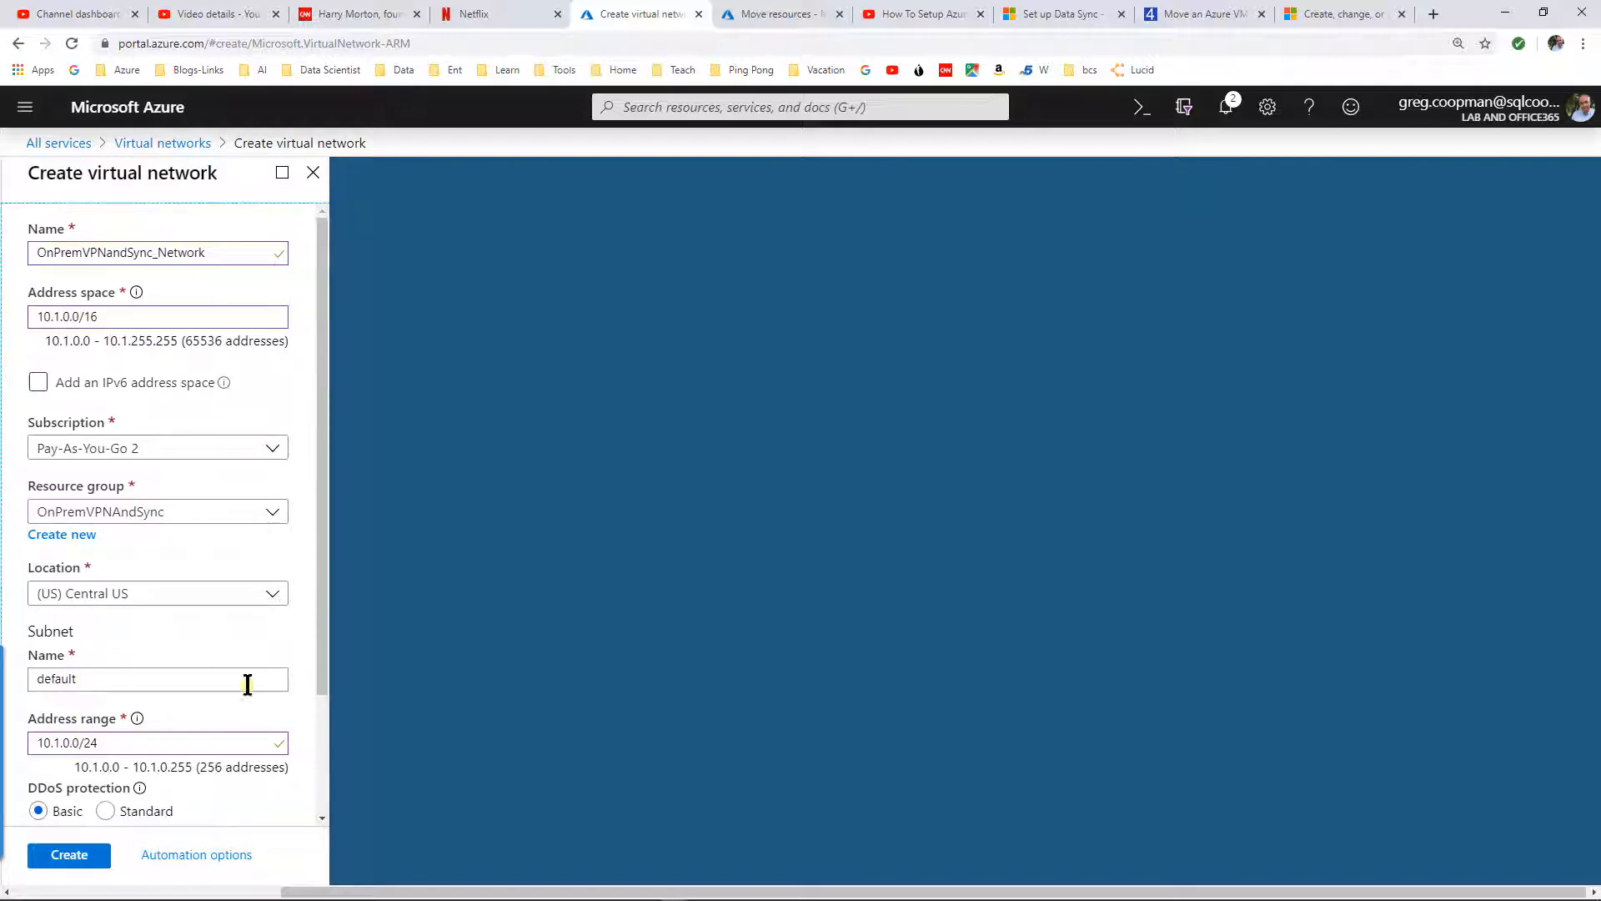
Create the virtual network, keeping the default subnet, DDoS protection, service endpoint and firewall settings
drag(318, 672, 322, 757)
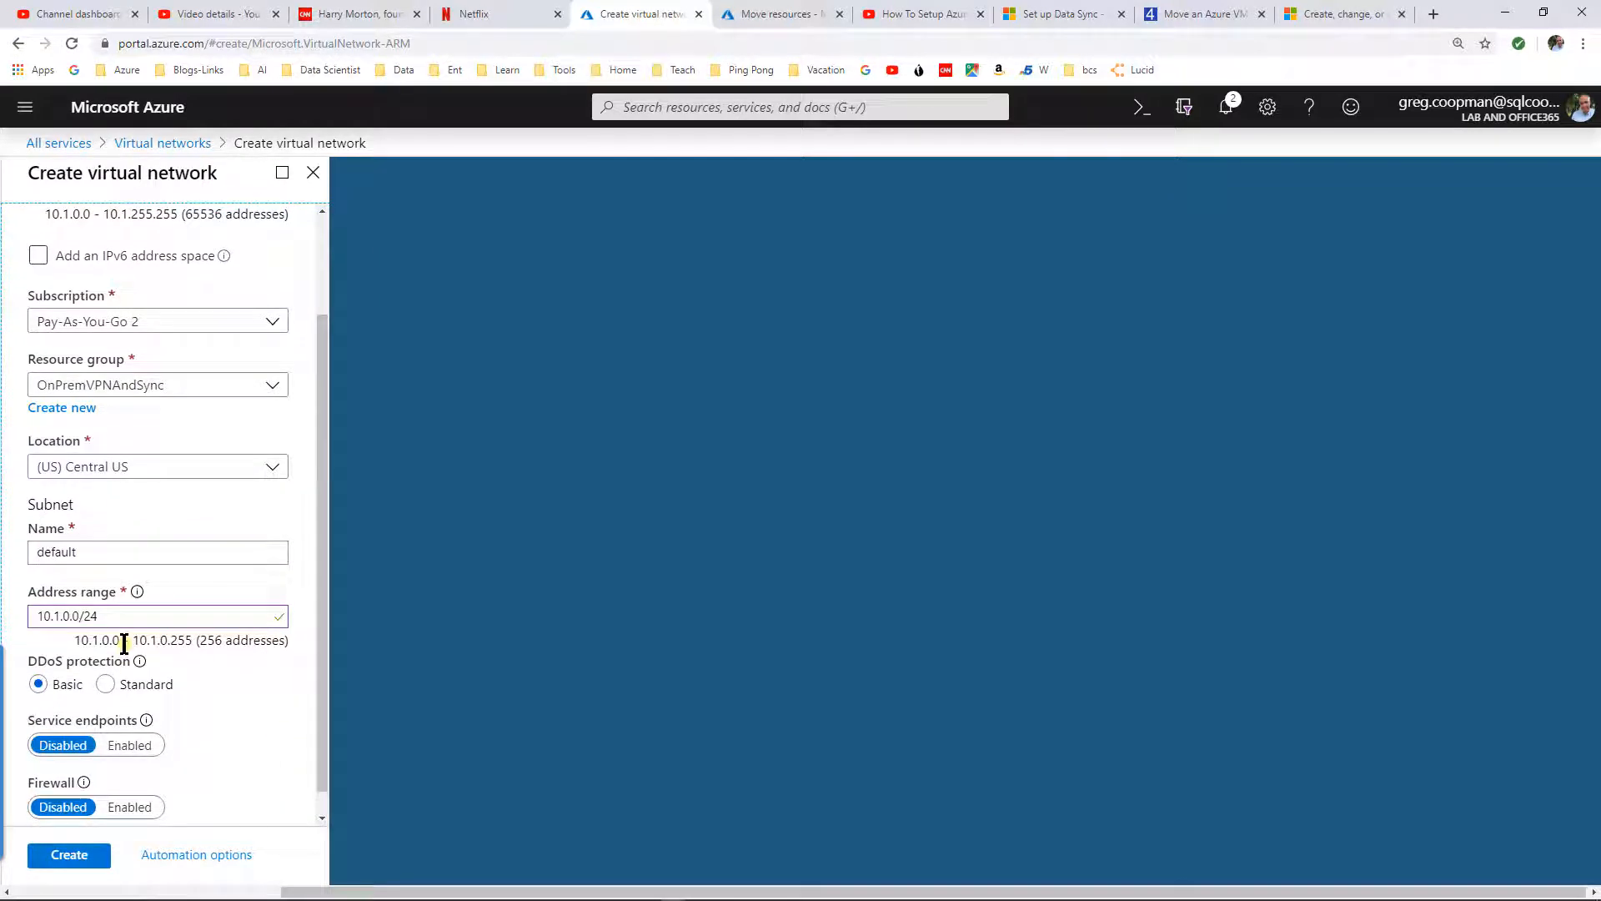
drag(316, 690, 318, 729)
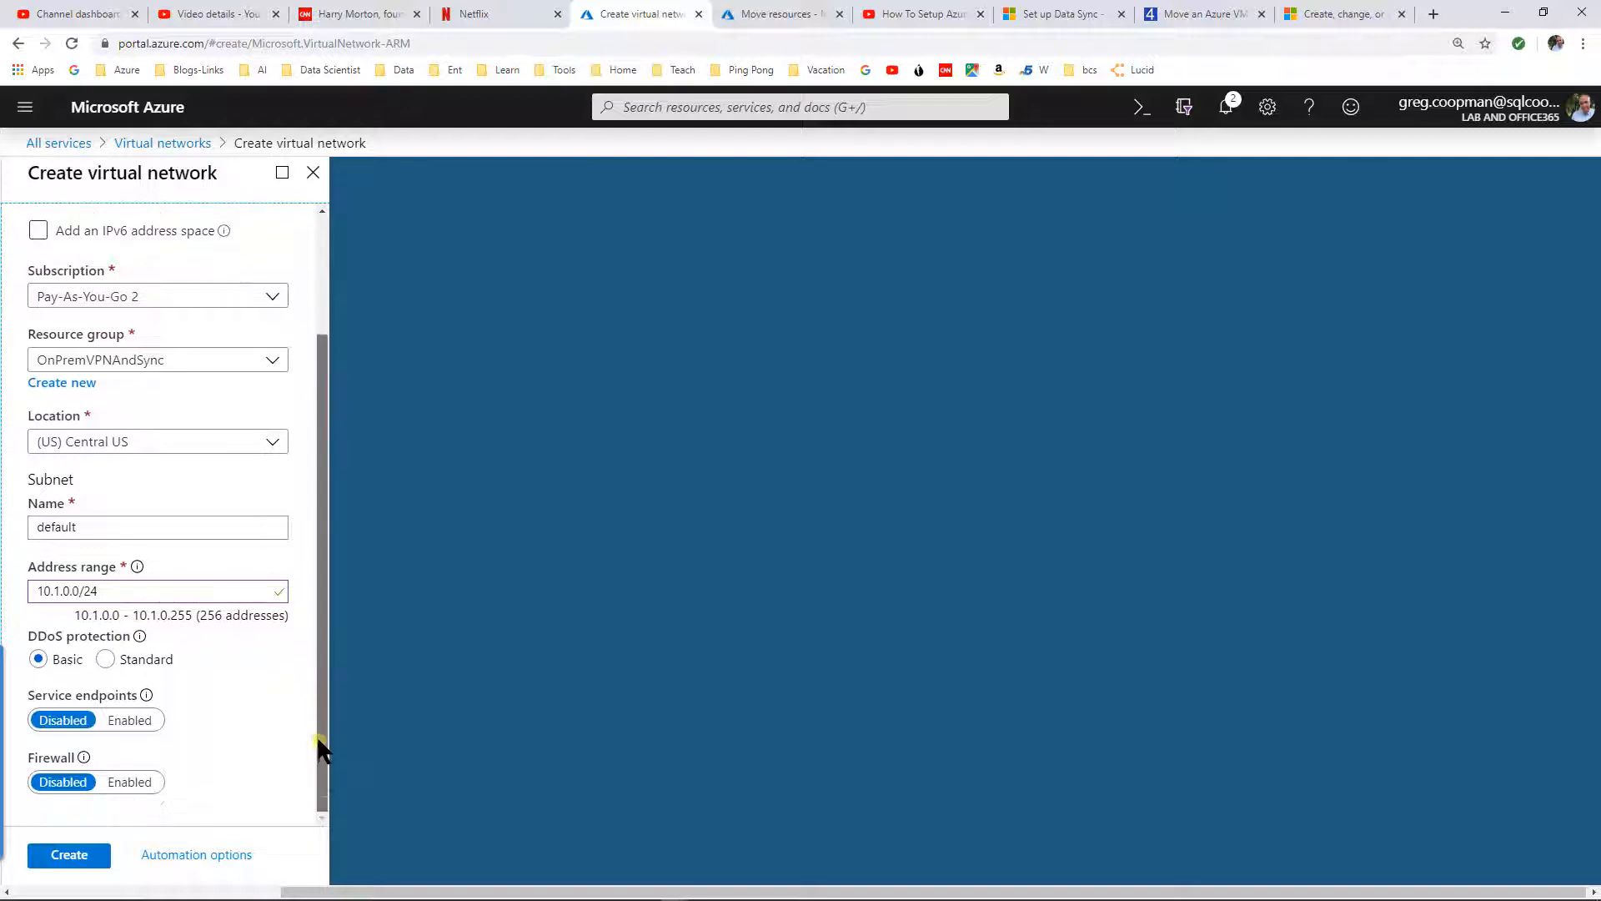
click(65, 855)
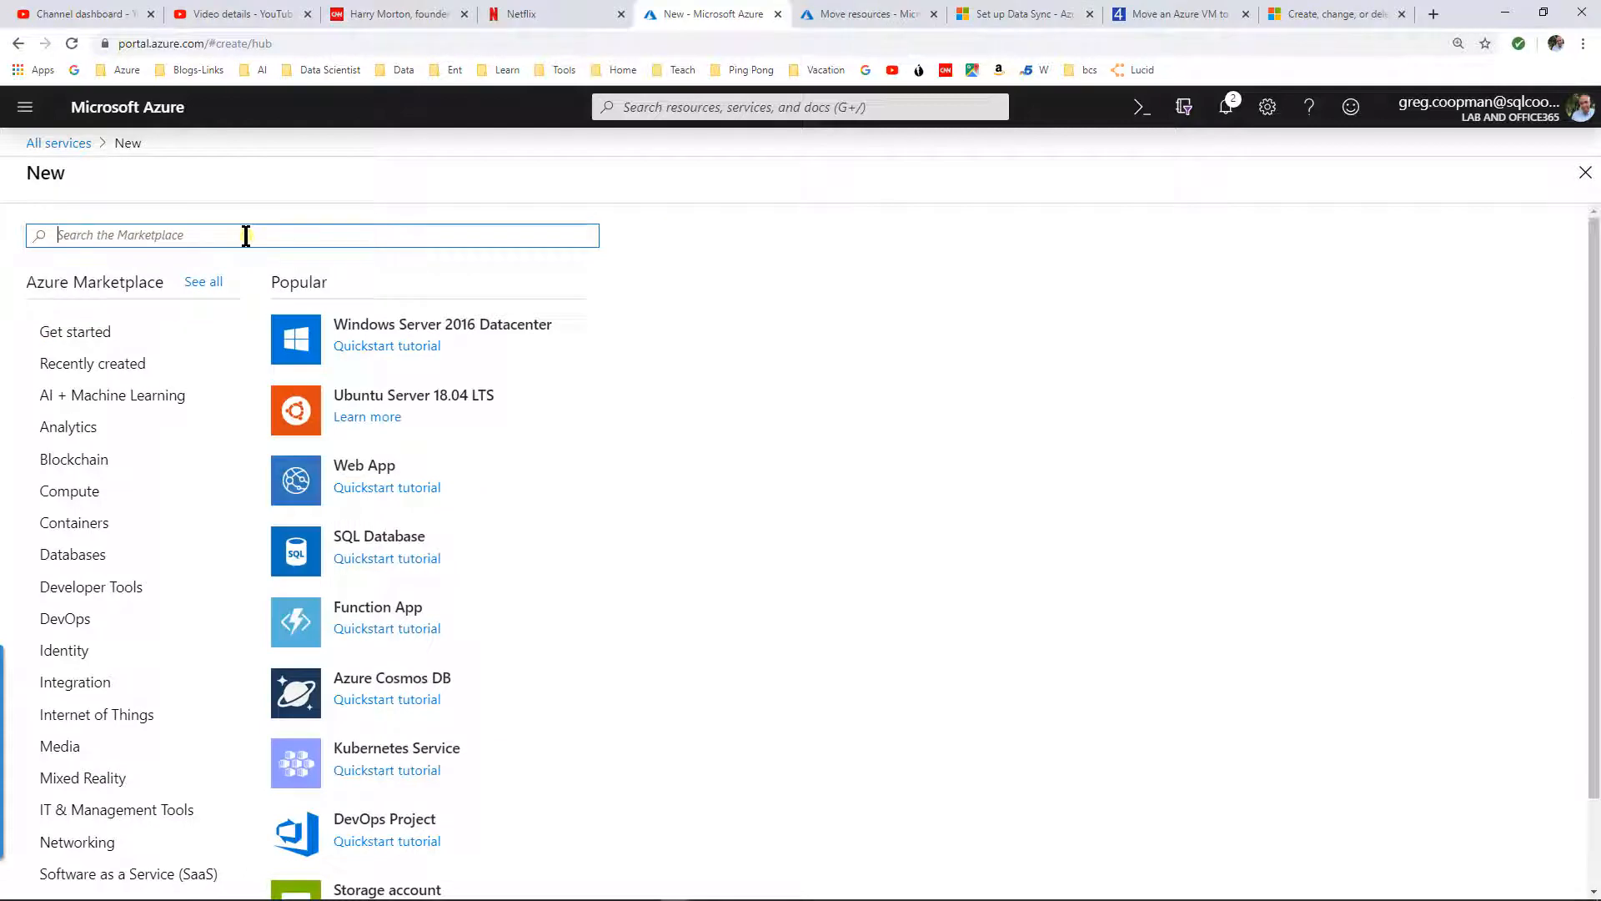
Find Virtual network gateway in the Marketplace and start creating one
text(virtual )
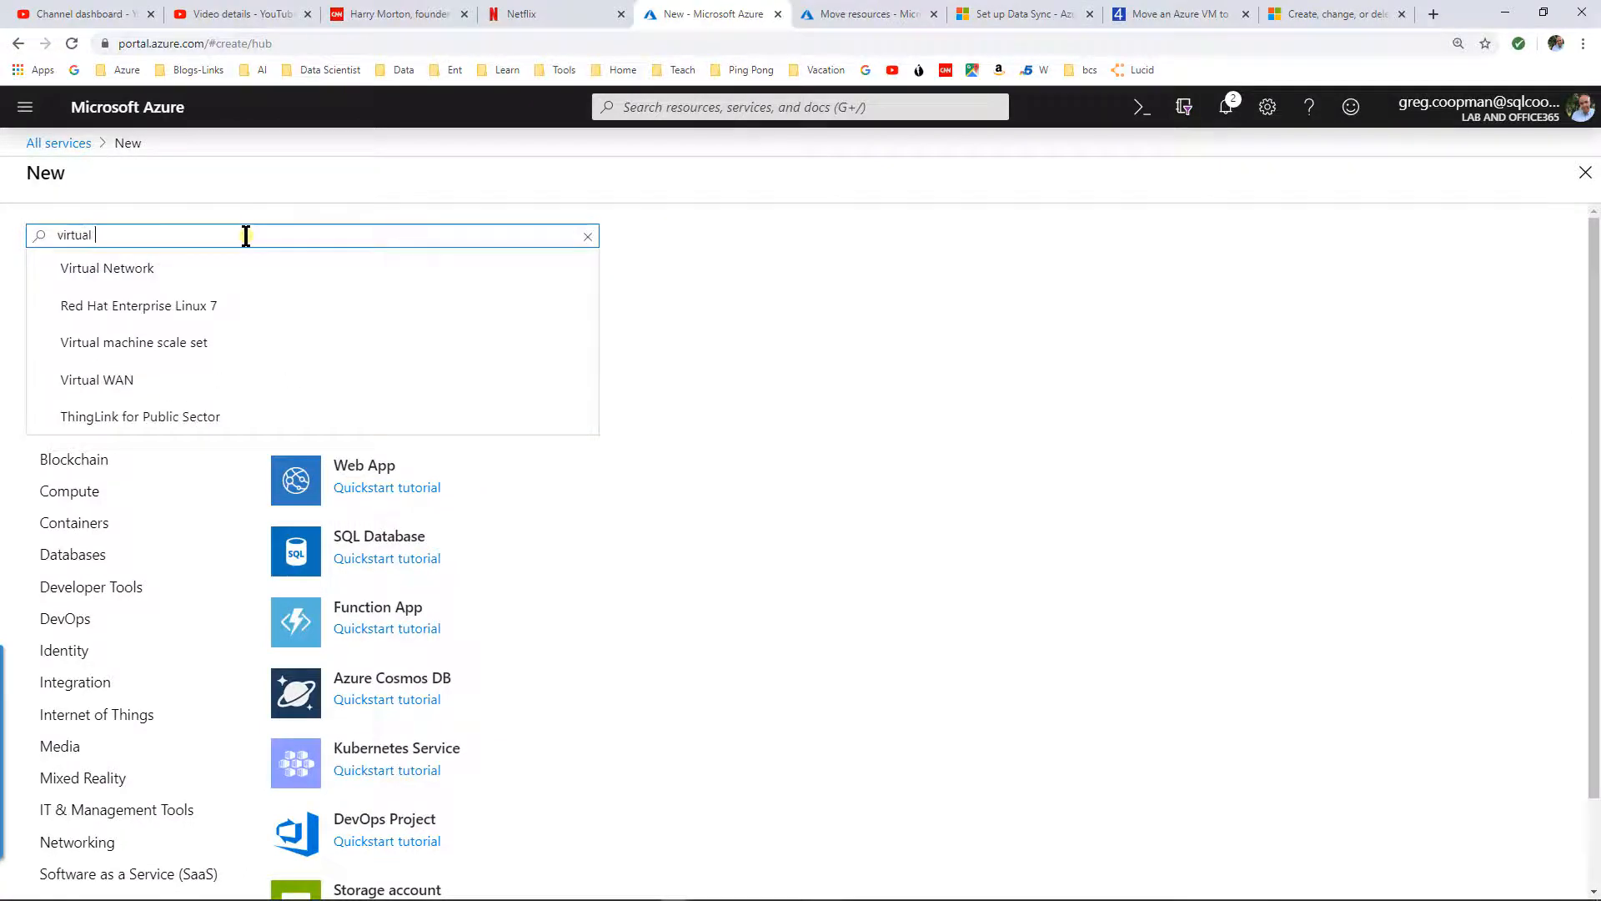
text(ne)
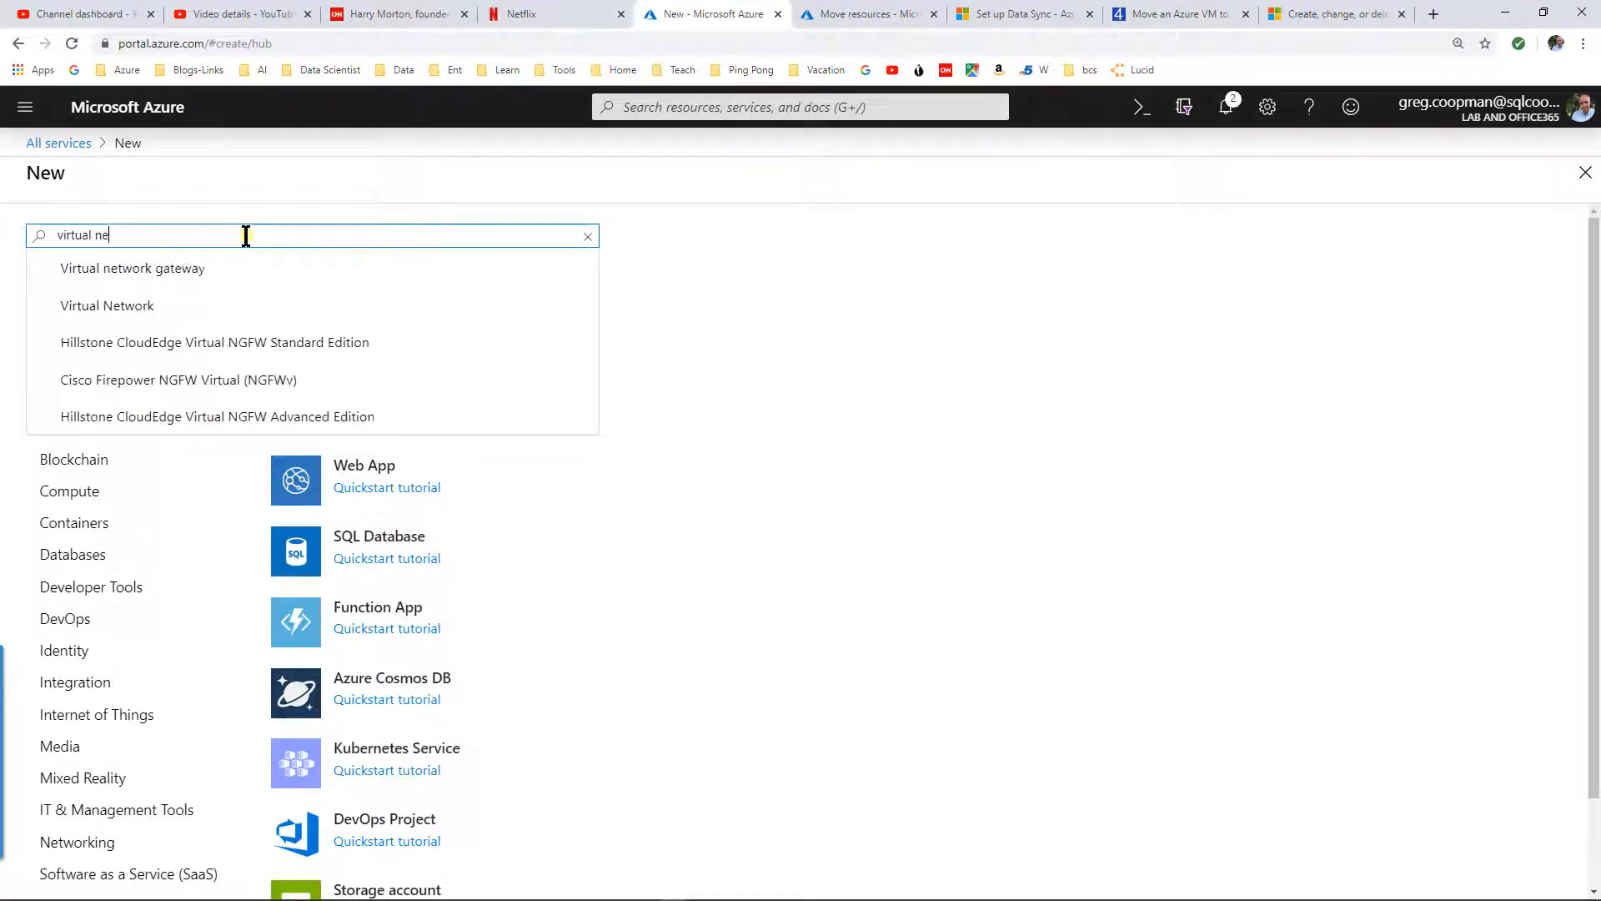
text(twork g)
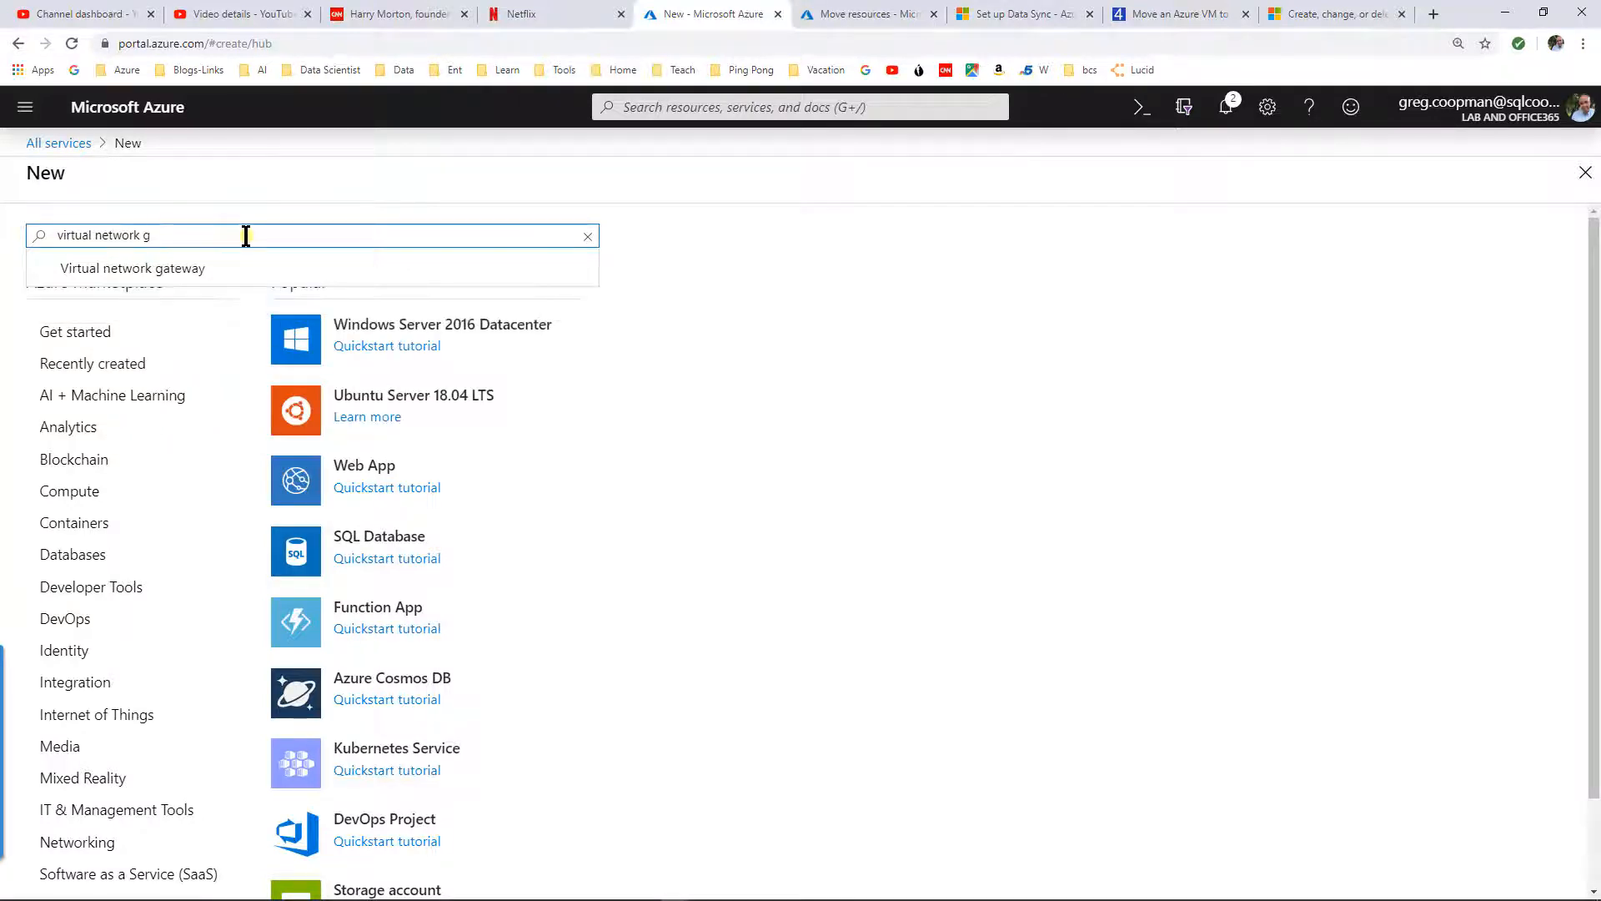
click(232, 263)
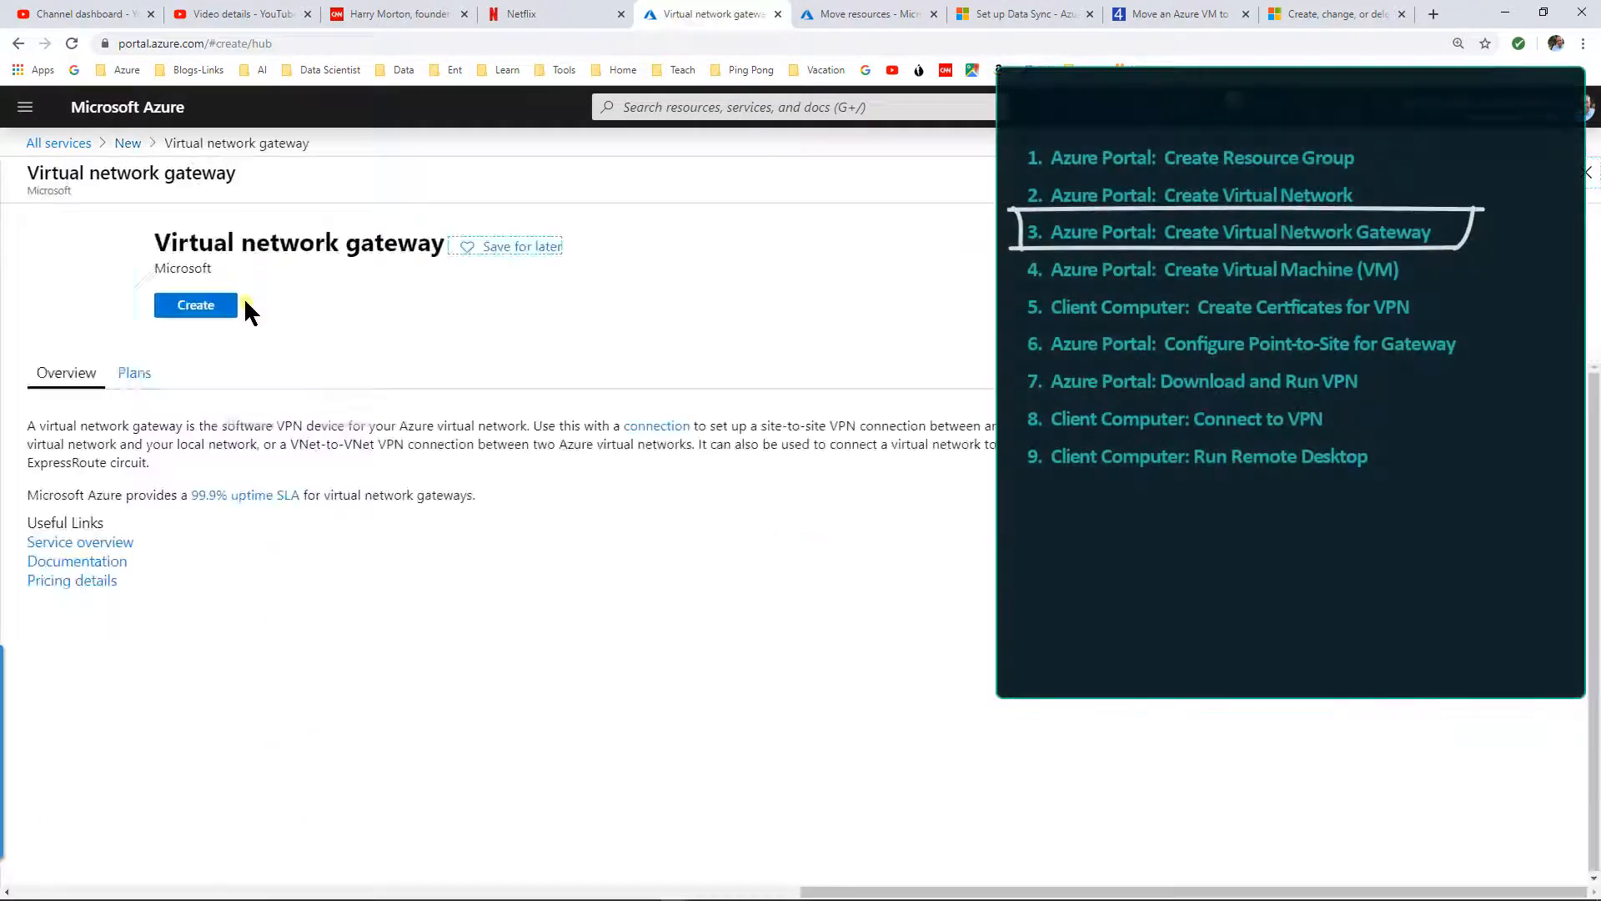
click(214, 306)
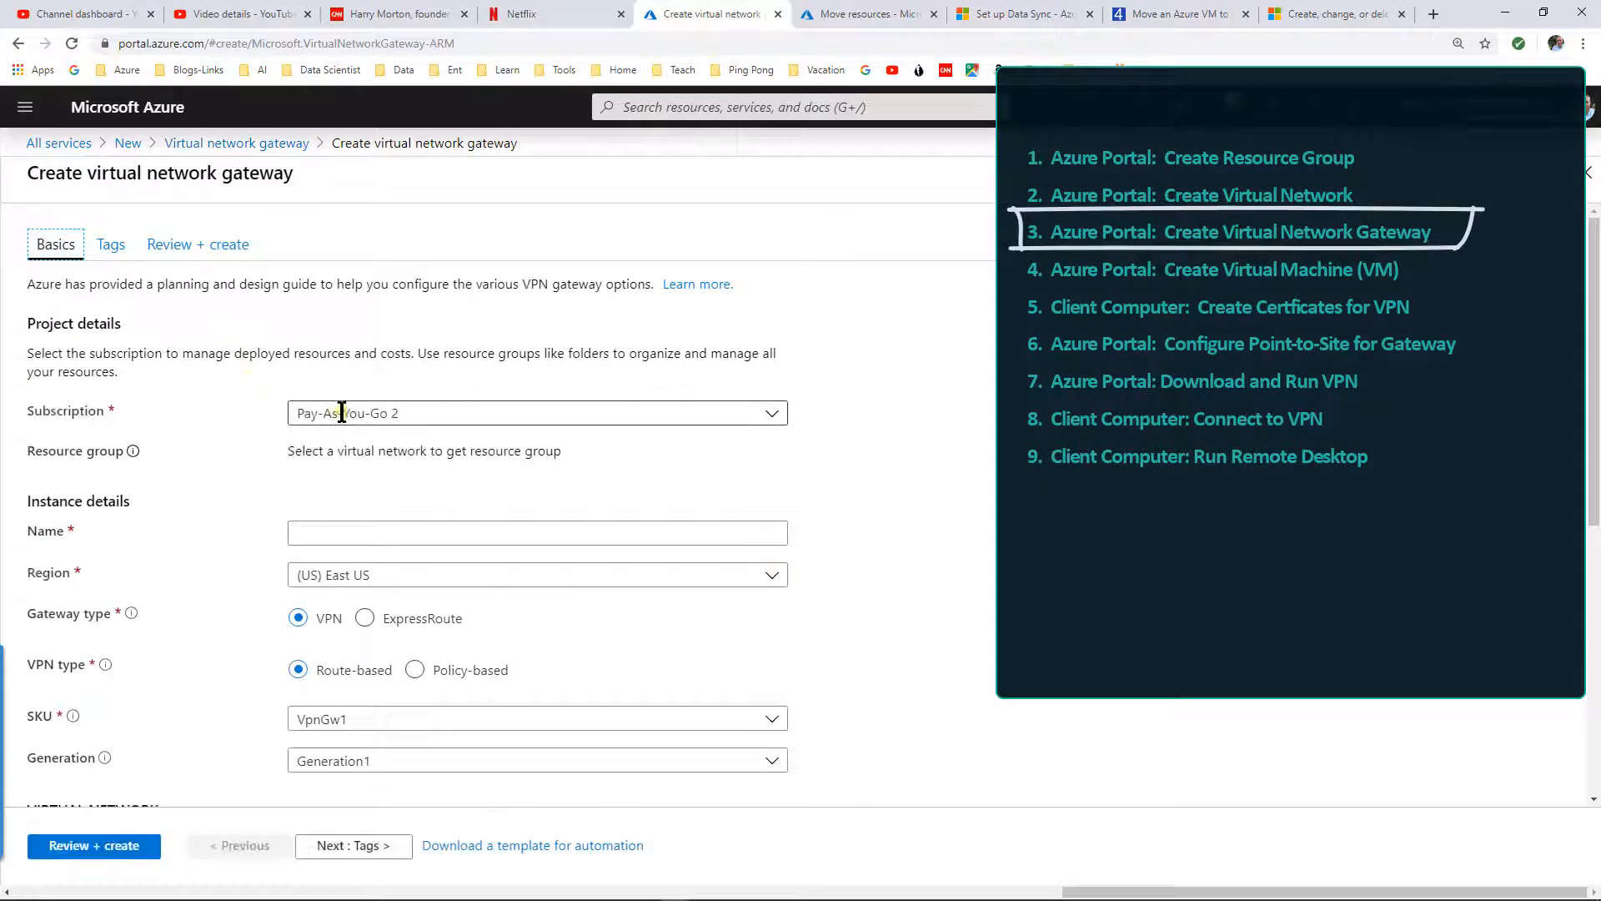
Name the gateway OnPremVPNAndSync_Gateway and set its region to (US) Central US
click(384, 532)
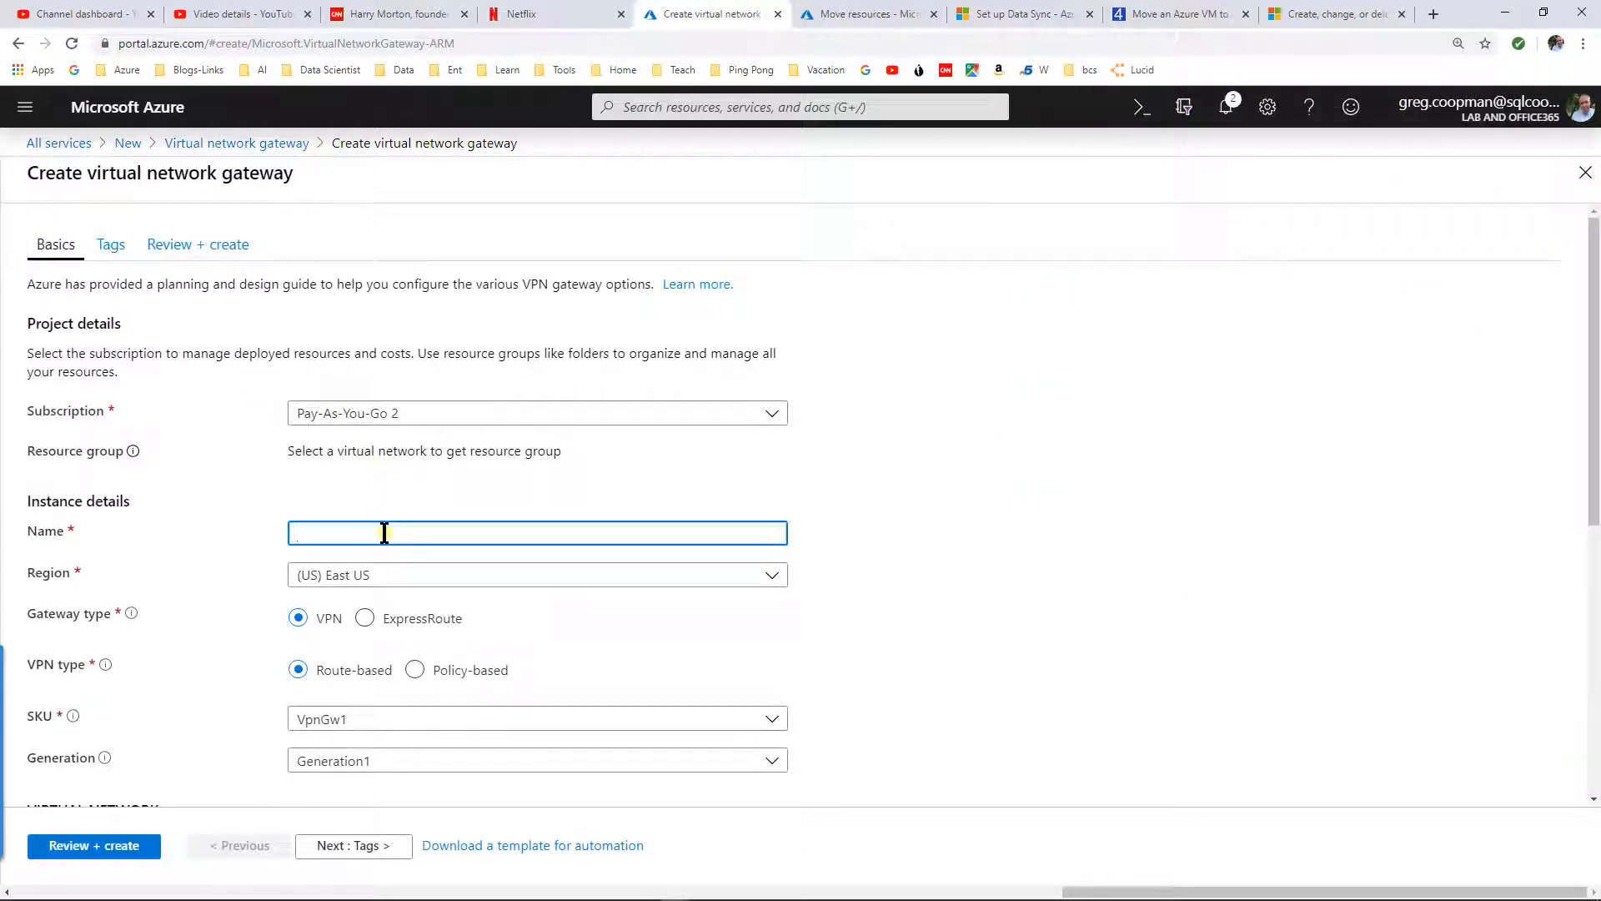
key(ctrl+v)
text(_Gateway)
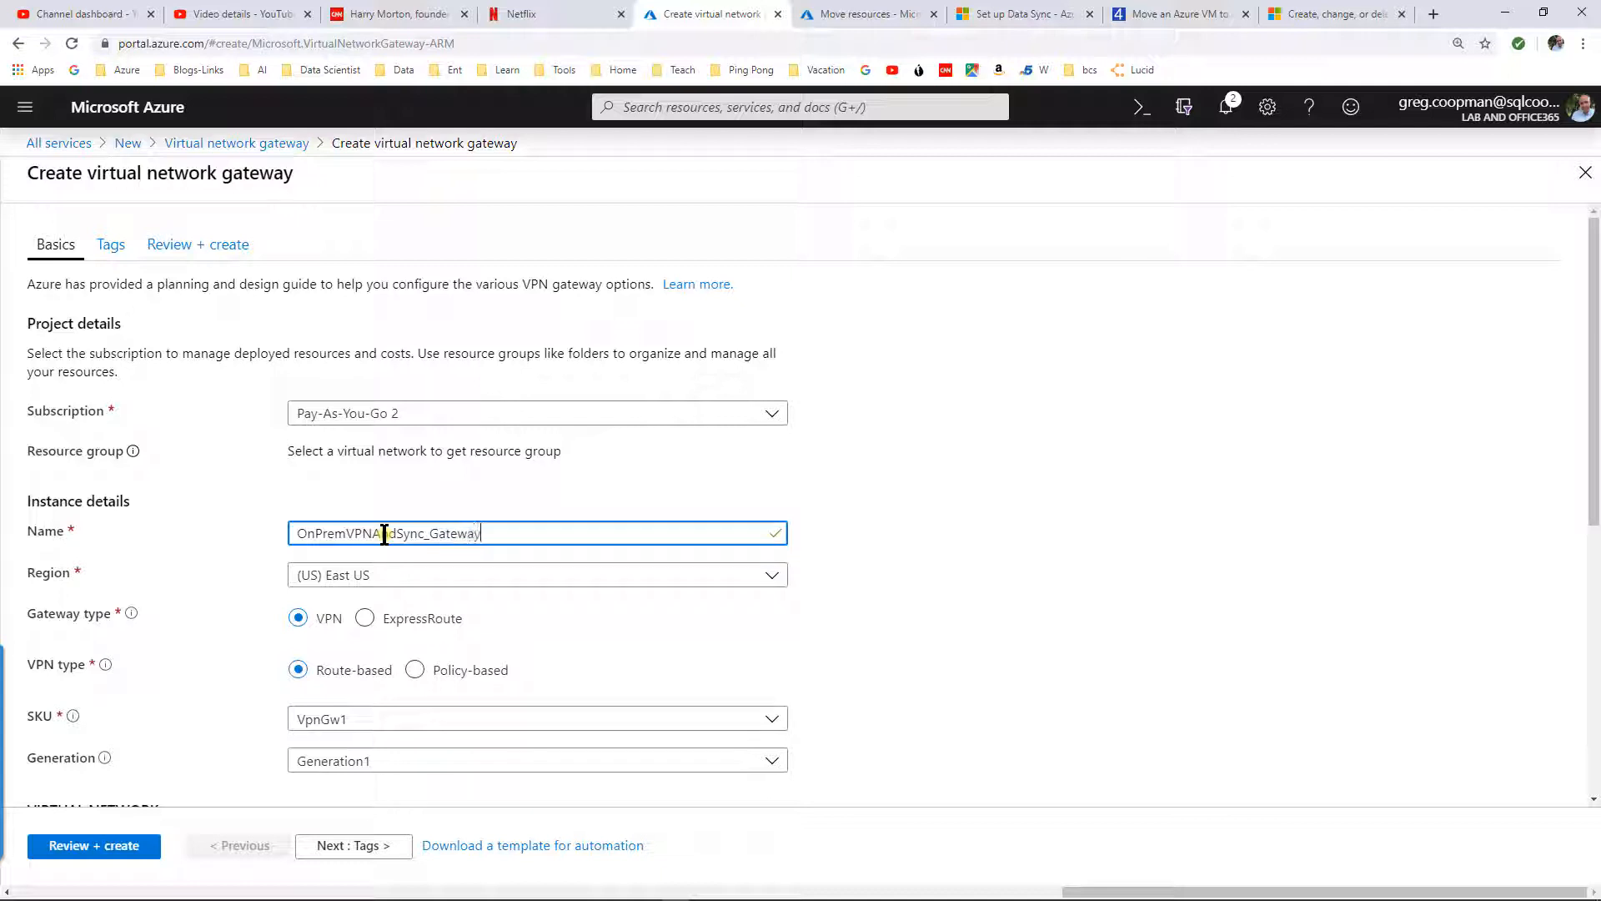
click(387, 572)
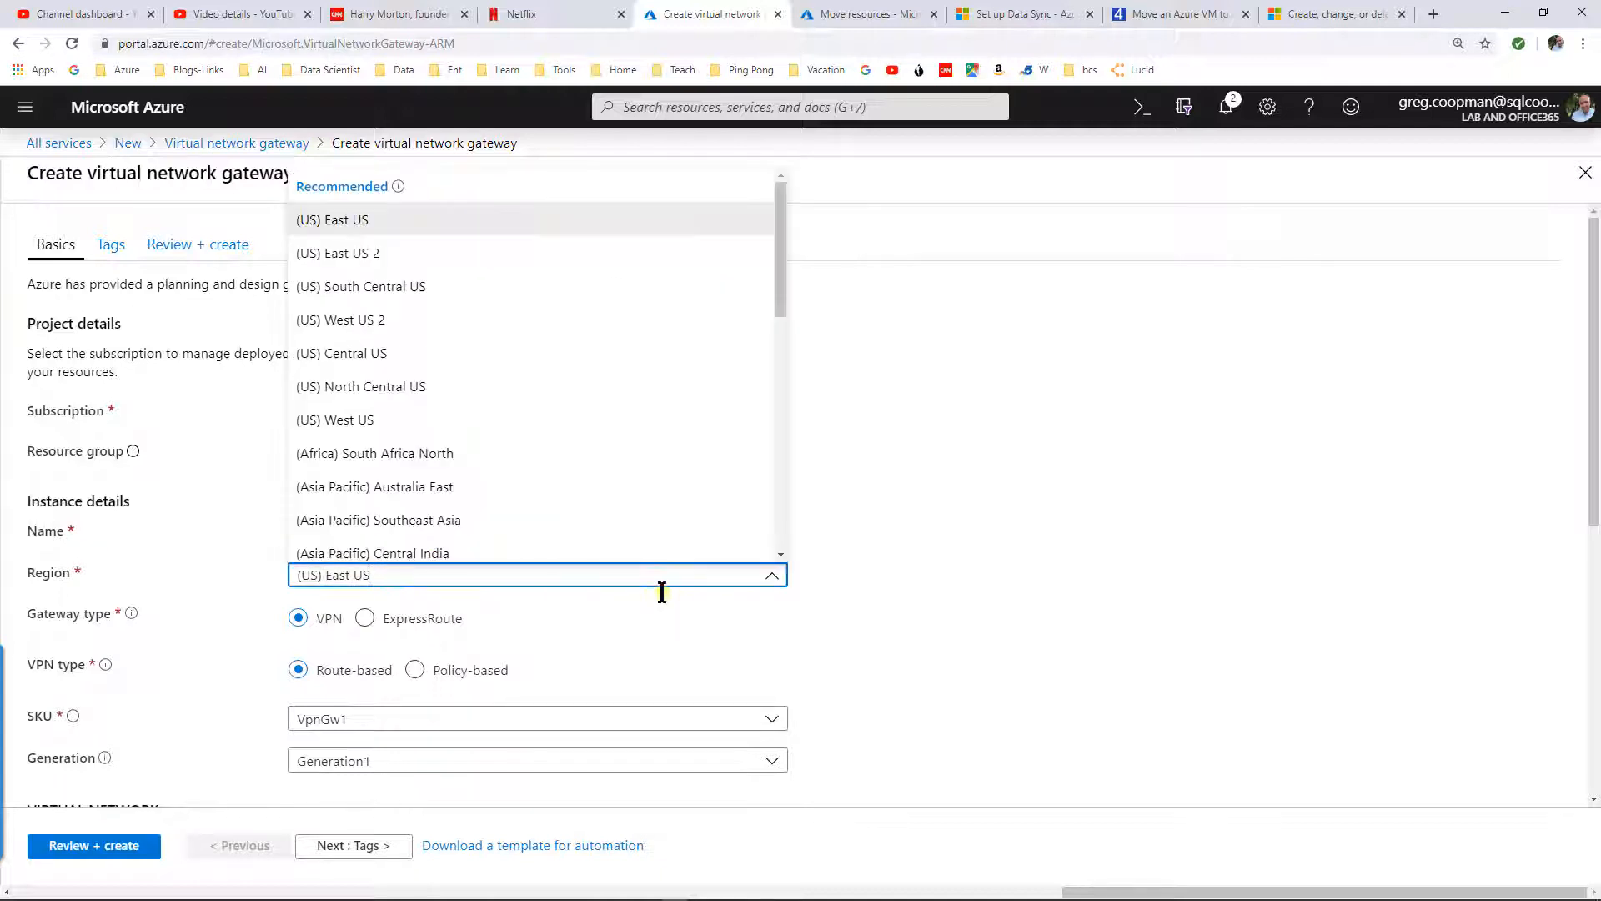
click(380, 354)
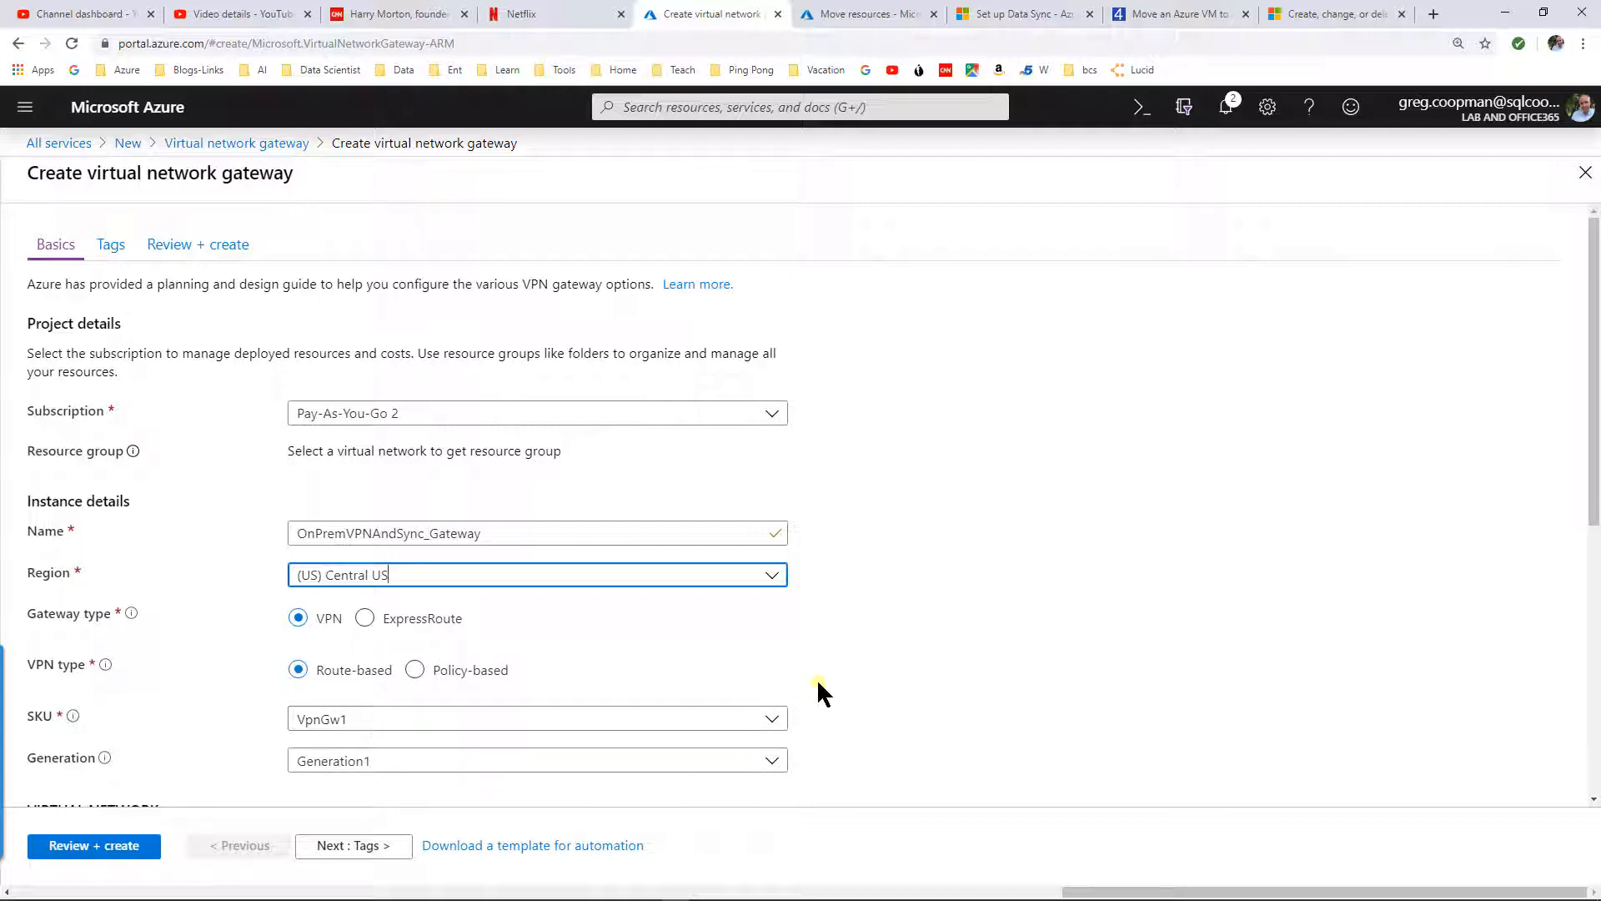
Choose OnPremVPNandSync_Network as the gateway's virtual network
scroll(851, 680, down, 4)
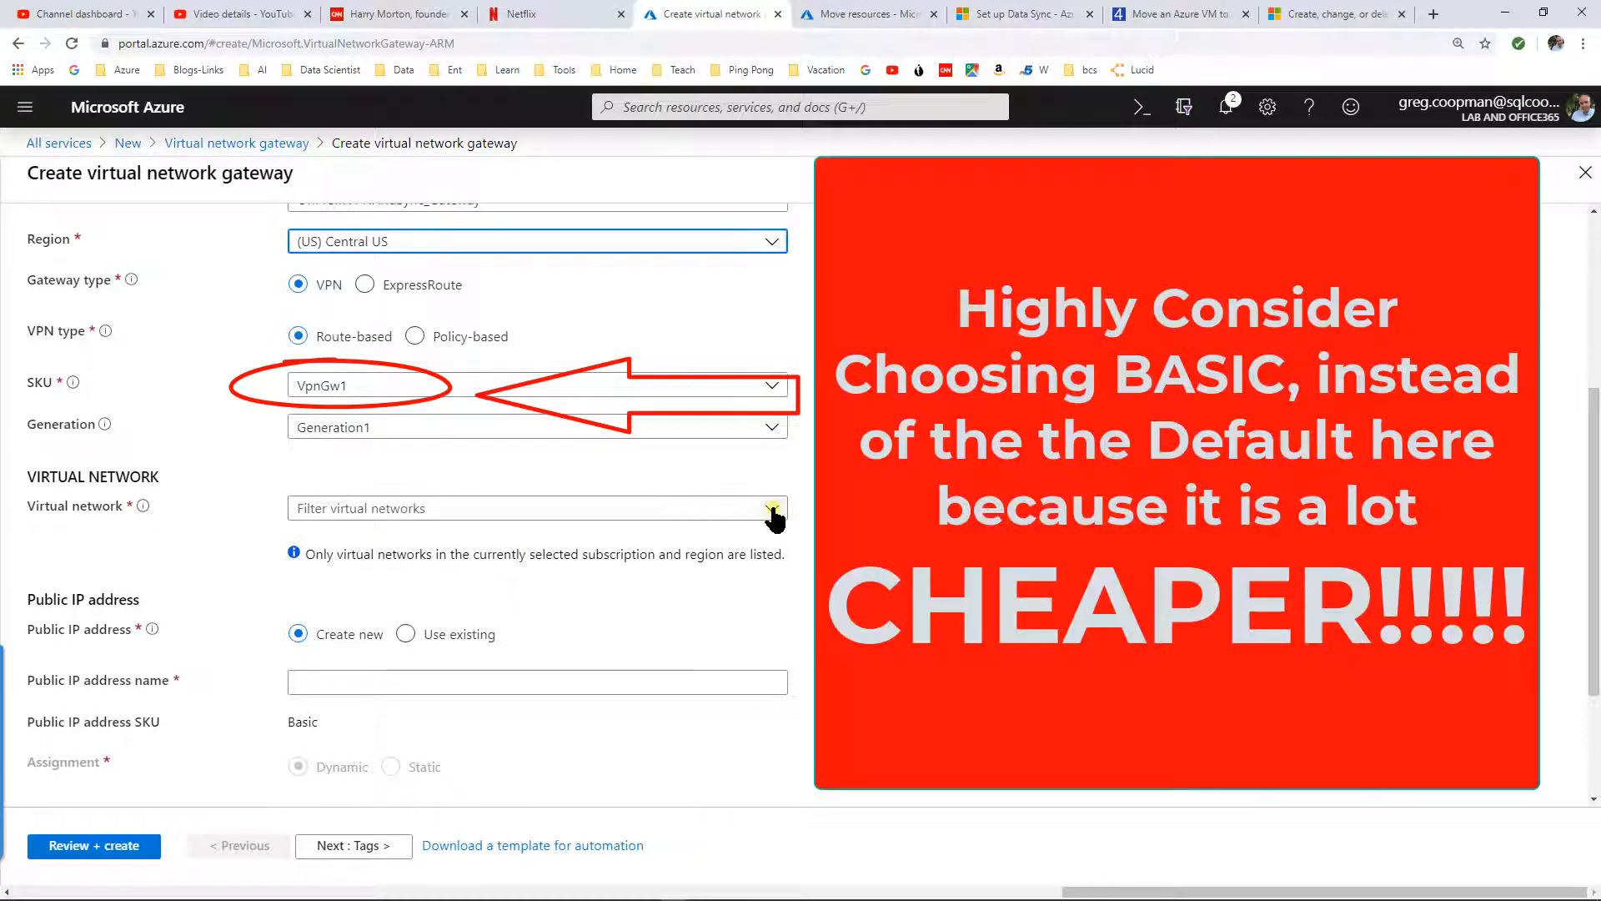
click(770, 508)
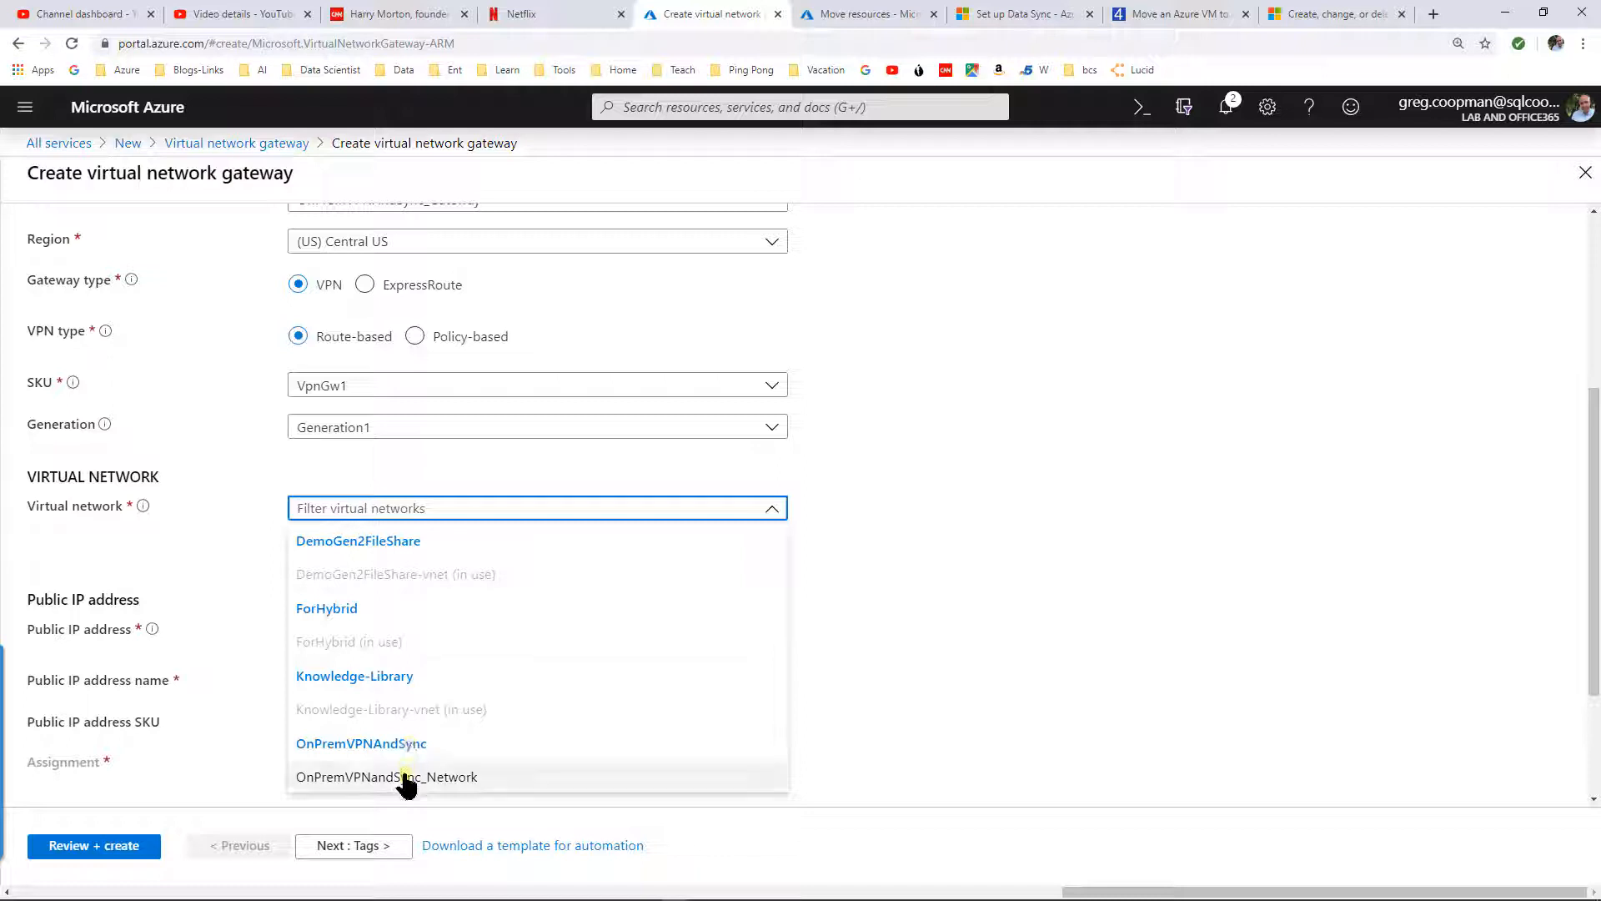
click(406, 778)
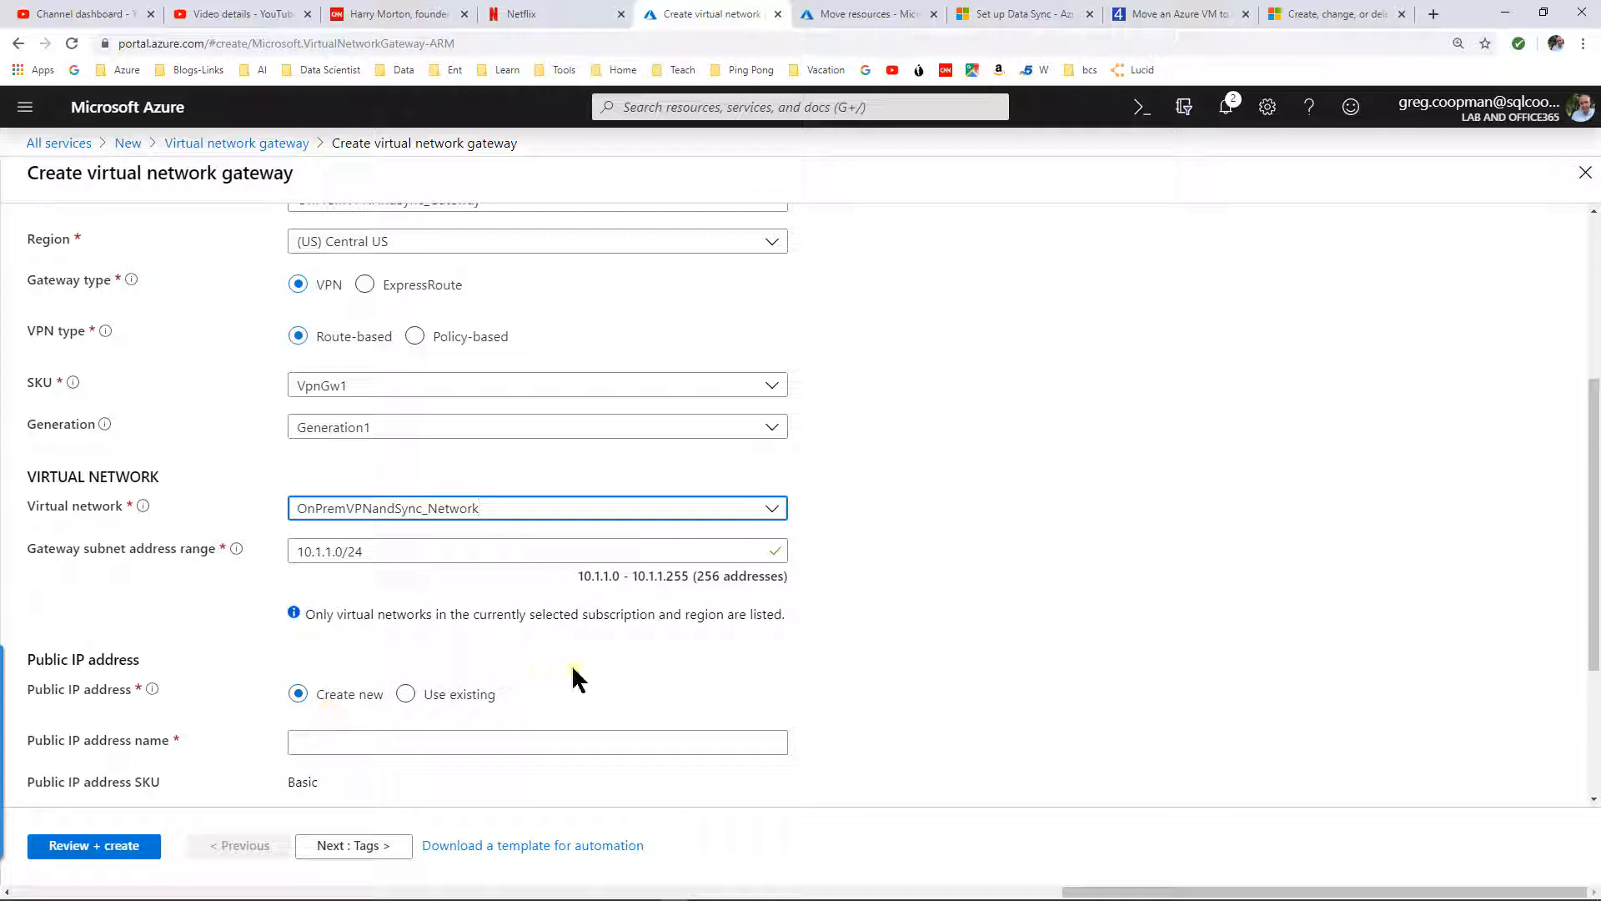
Name the gateway's new public IP address OnPremVPNAndSync_PublicIPName, and validate and create the gateway
scroll(573, 663, down, 3)
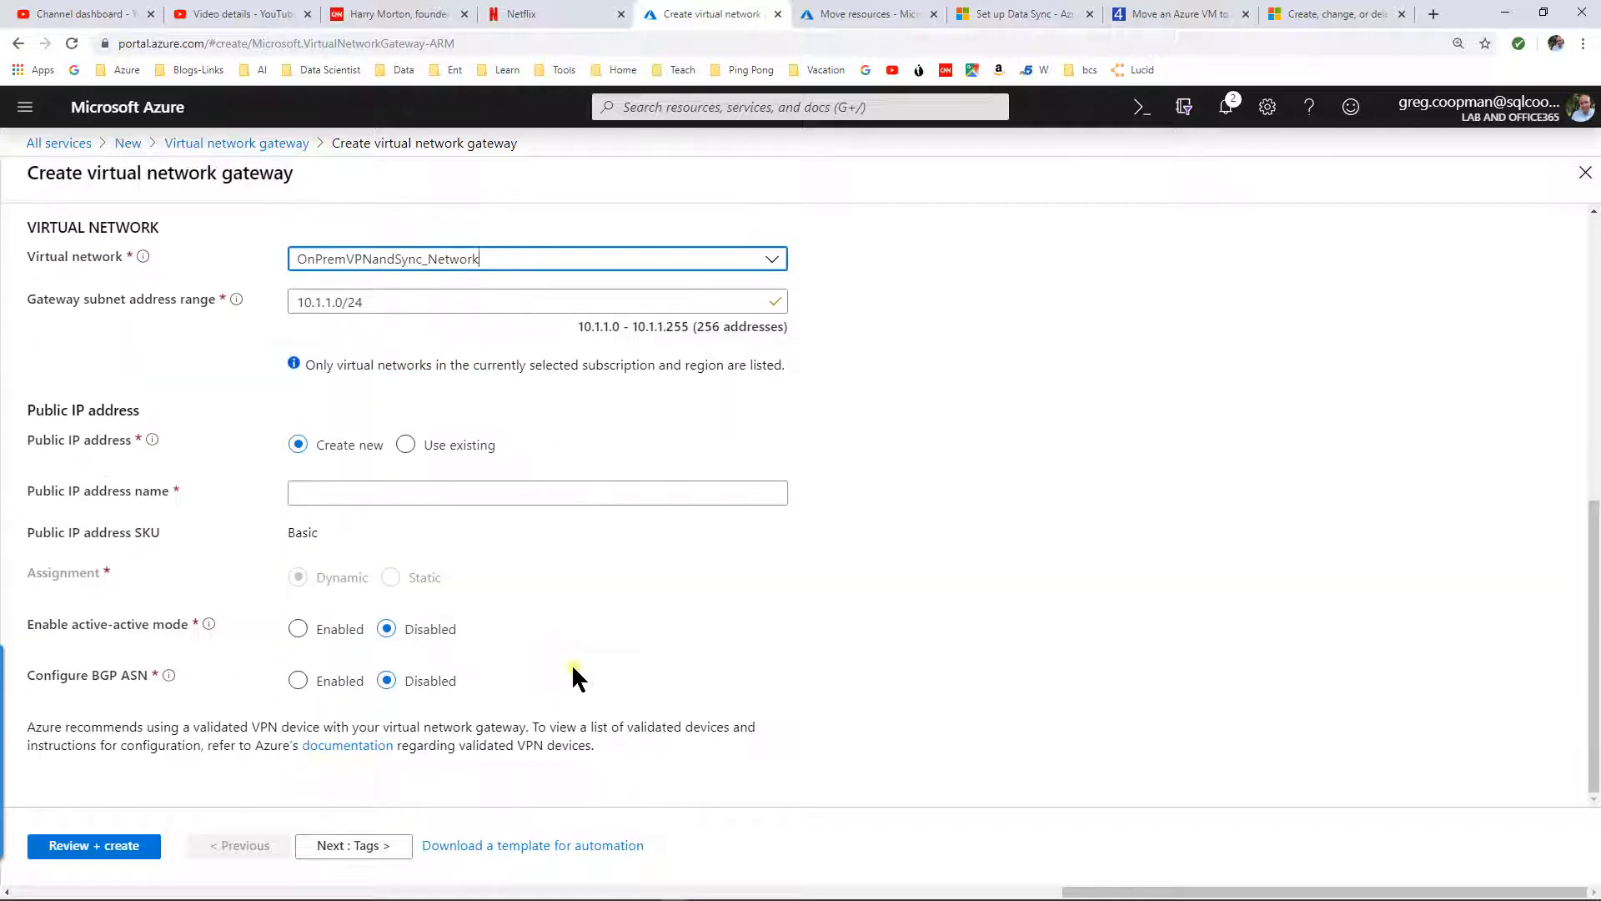
click(415, 496)
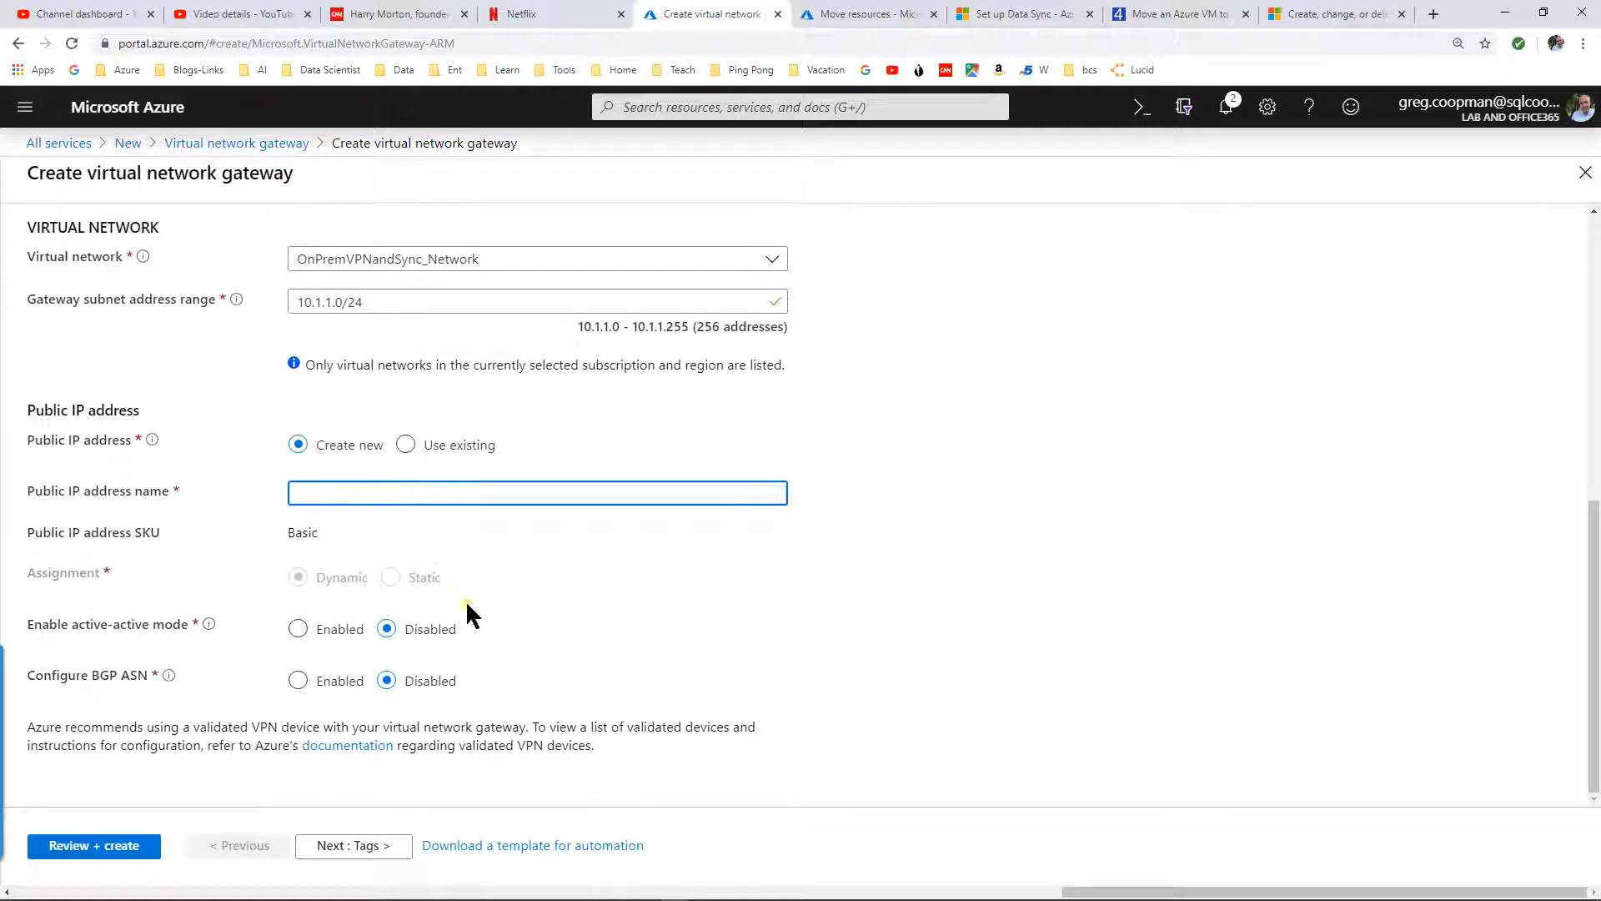
click(111, 847)
click(327, 409)
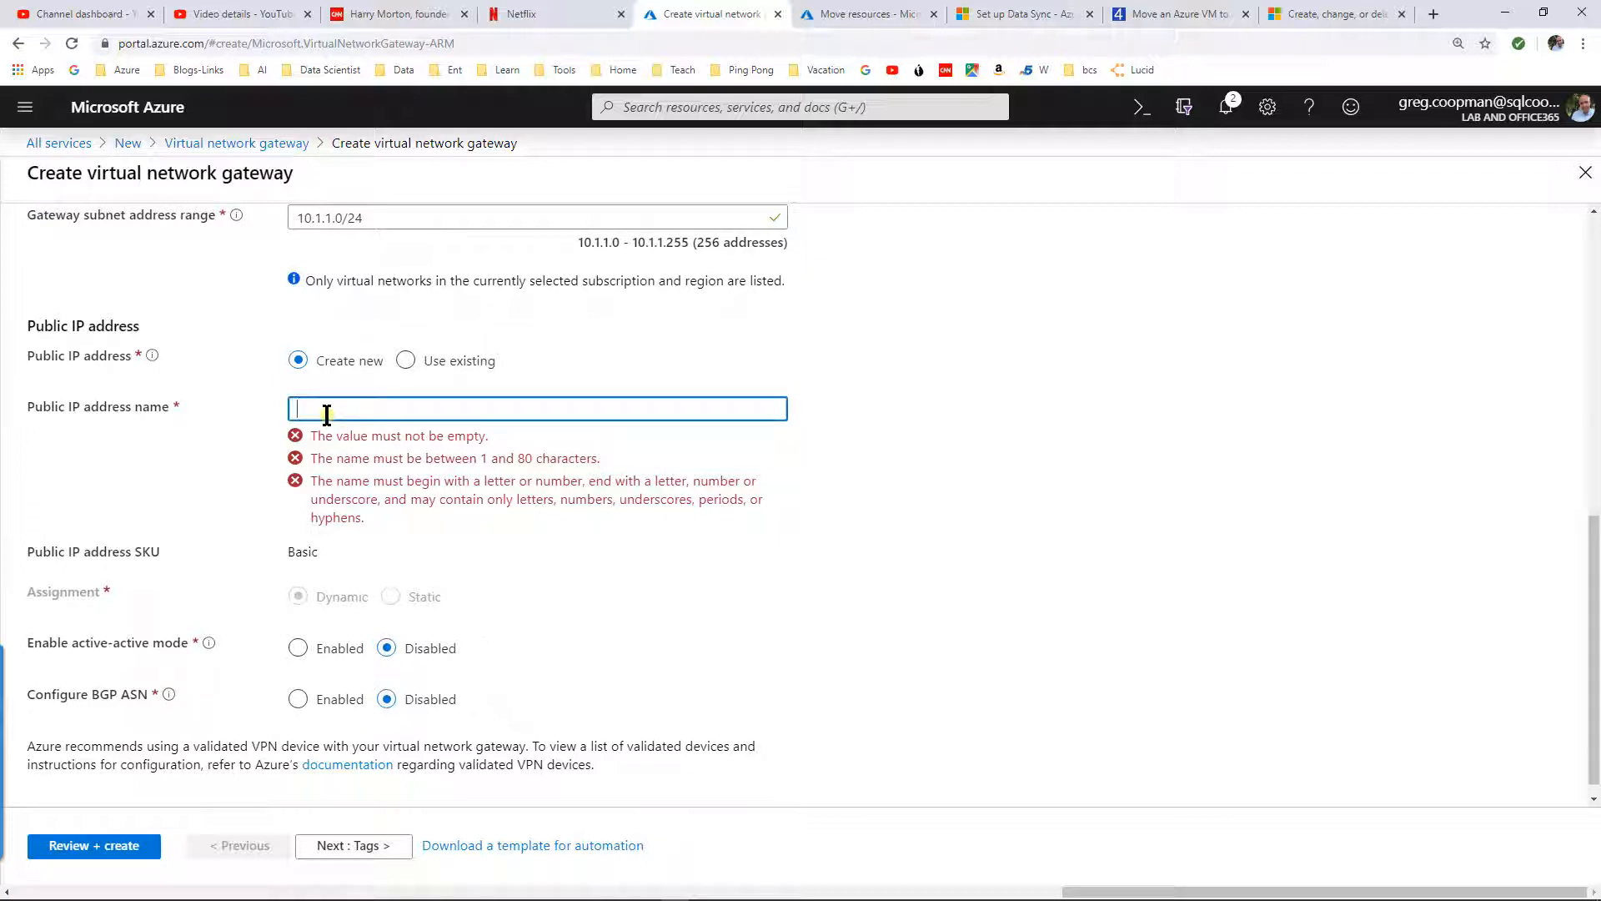
key(ctrl+v)
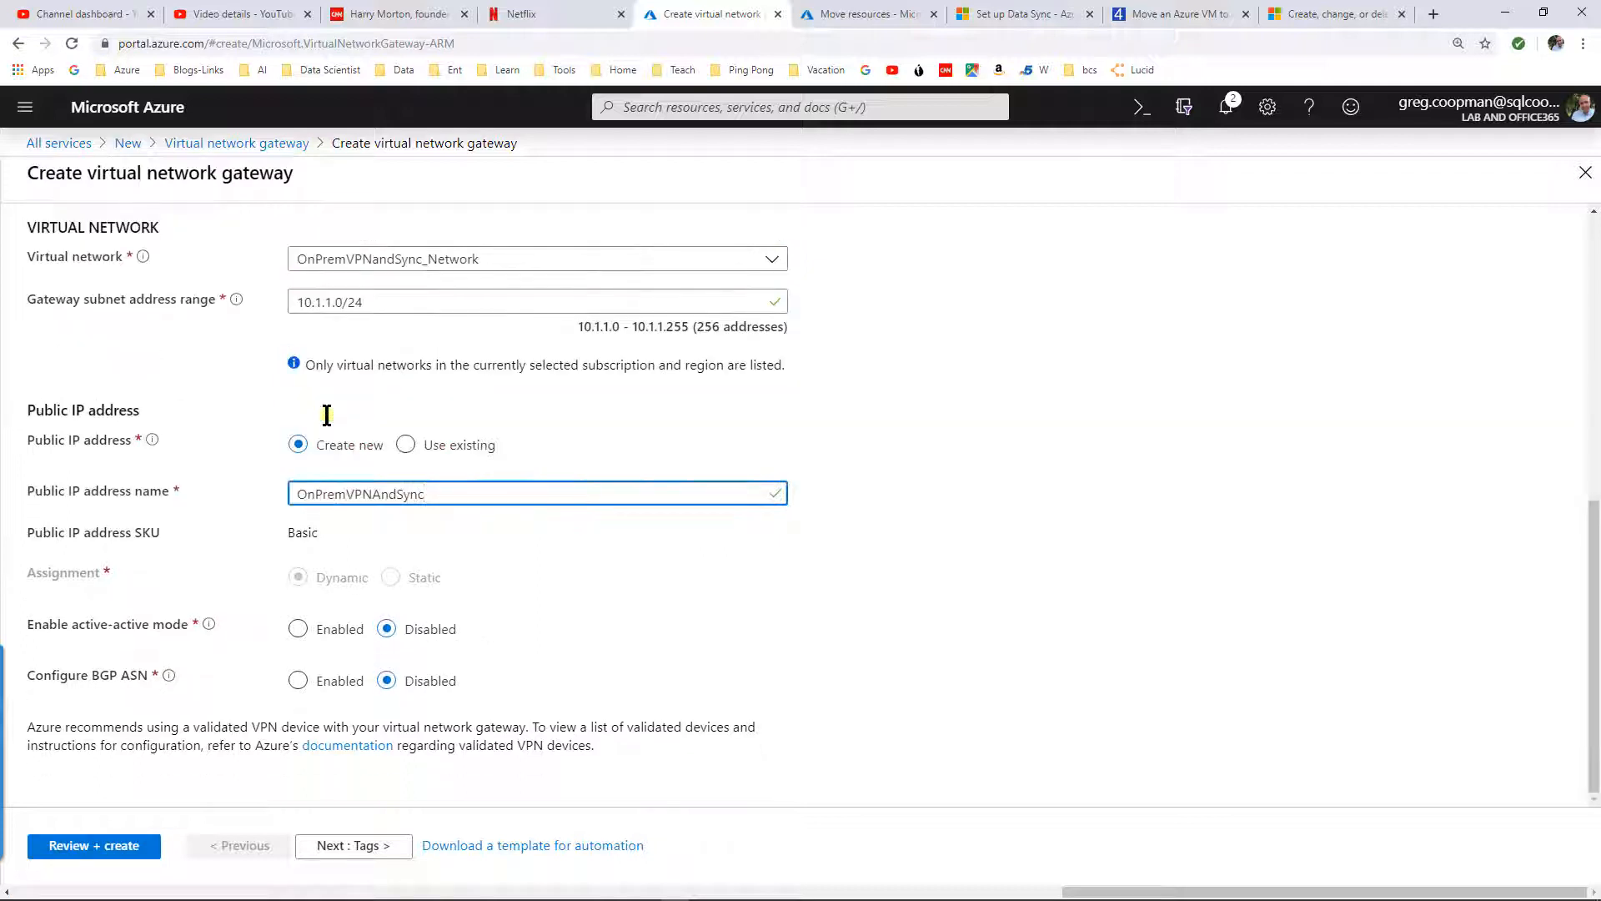
text(_PublicIPName)
click(132, 847)
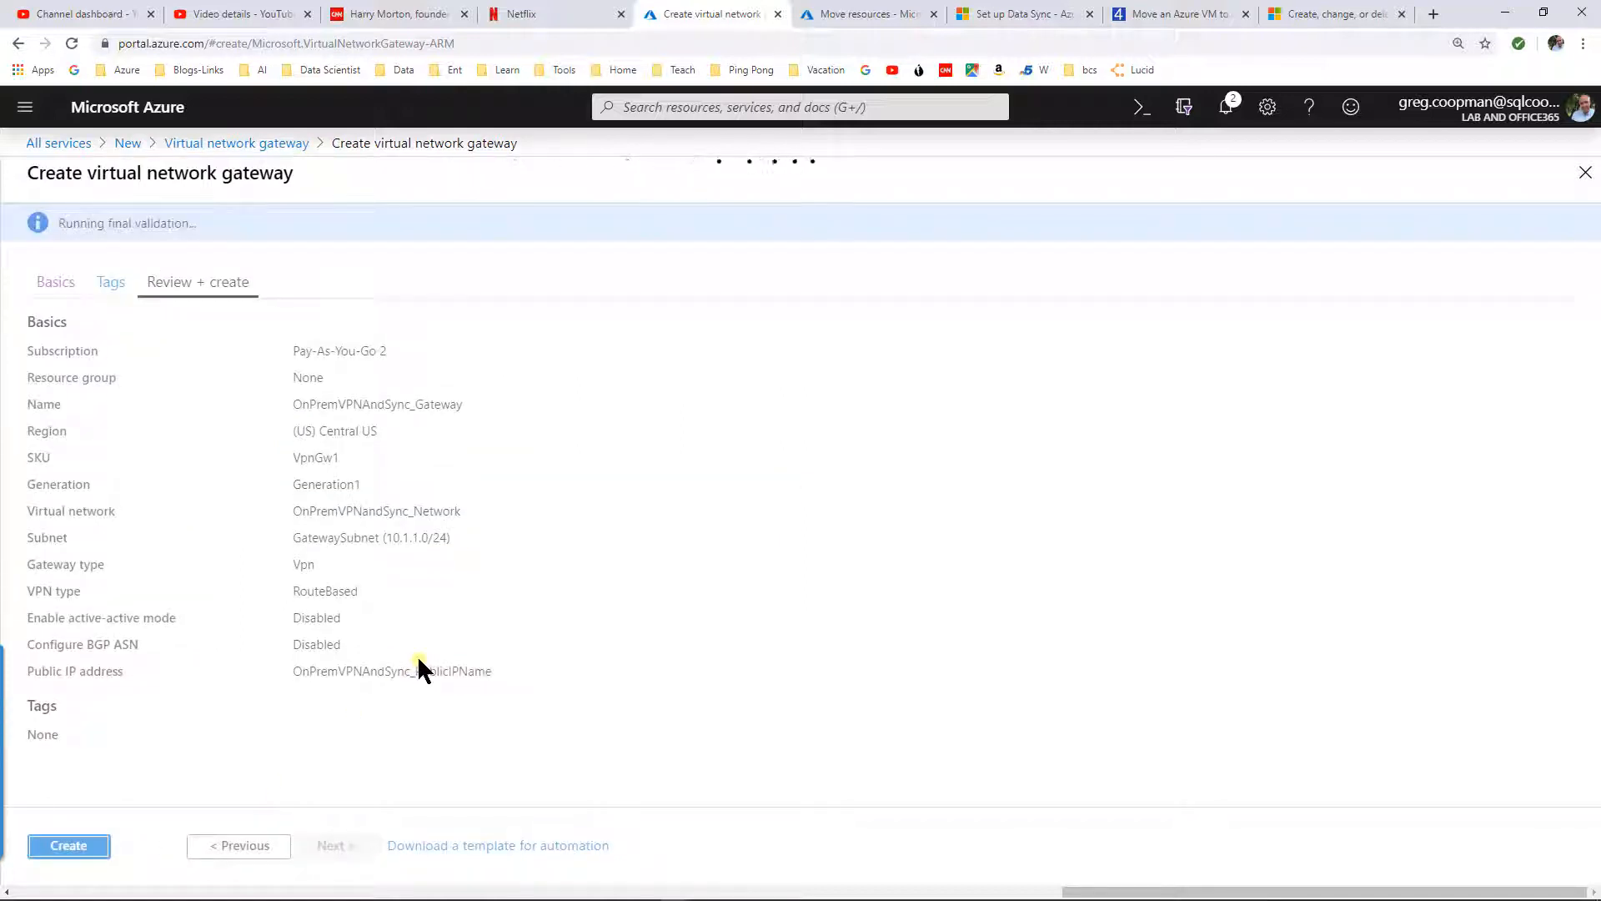
click(93, 847)
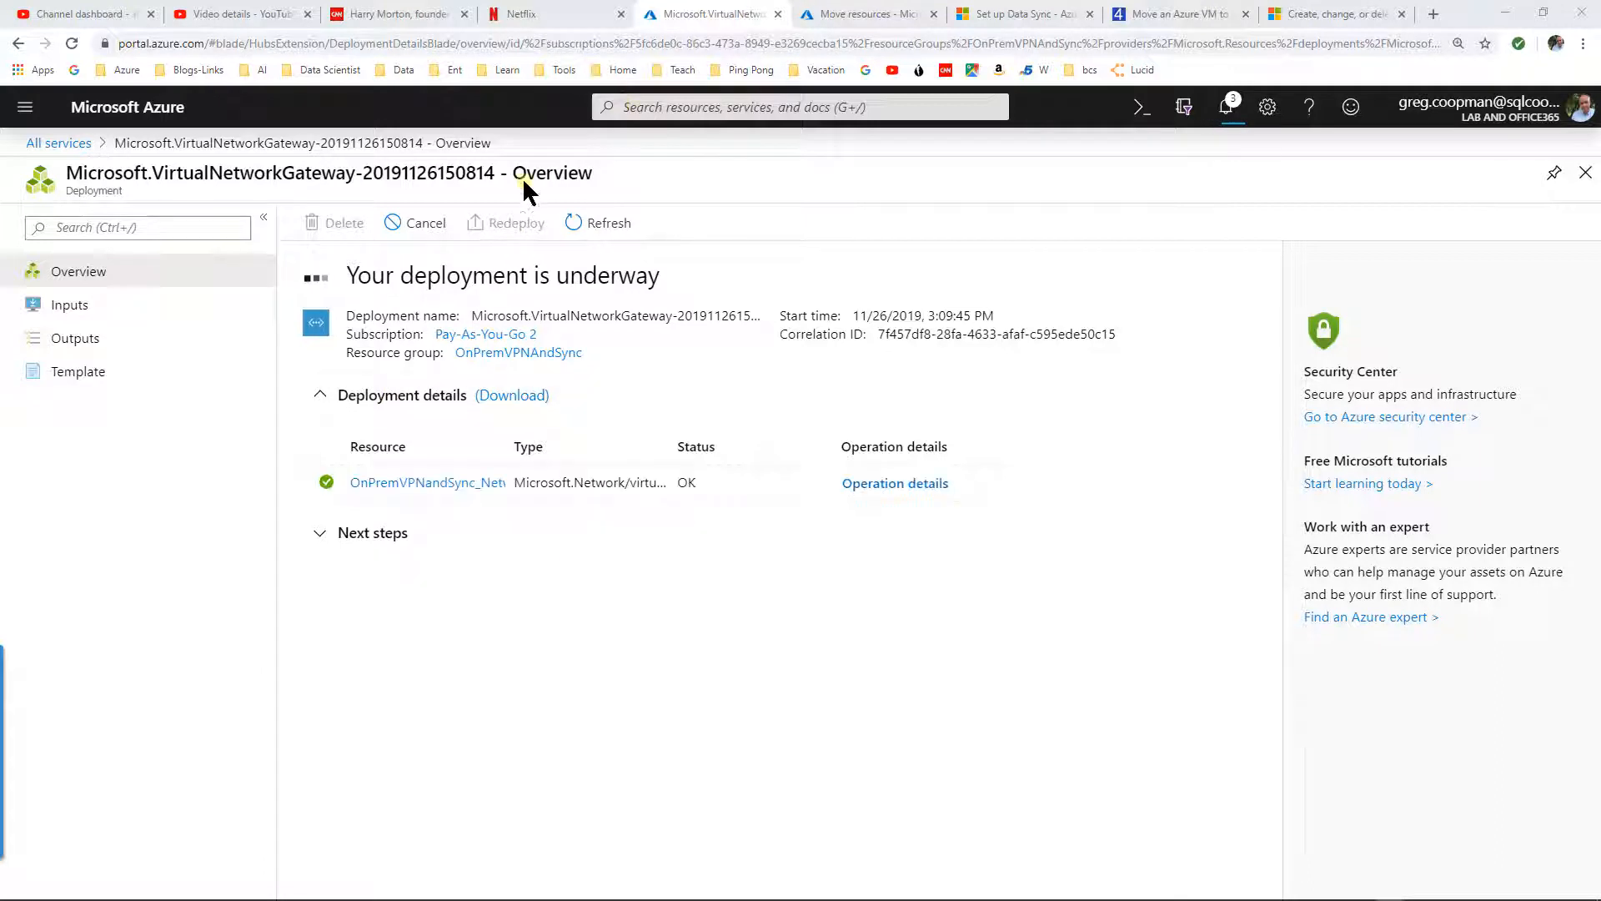
Find the Virtual machines service and start creating a new virtual machine
click(619, 109)
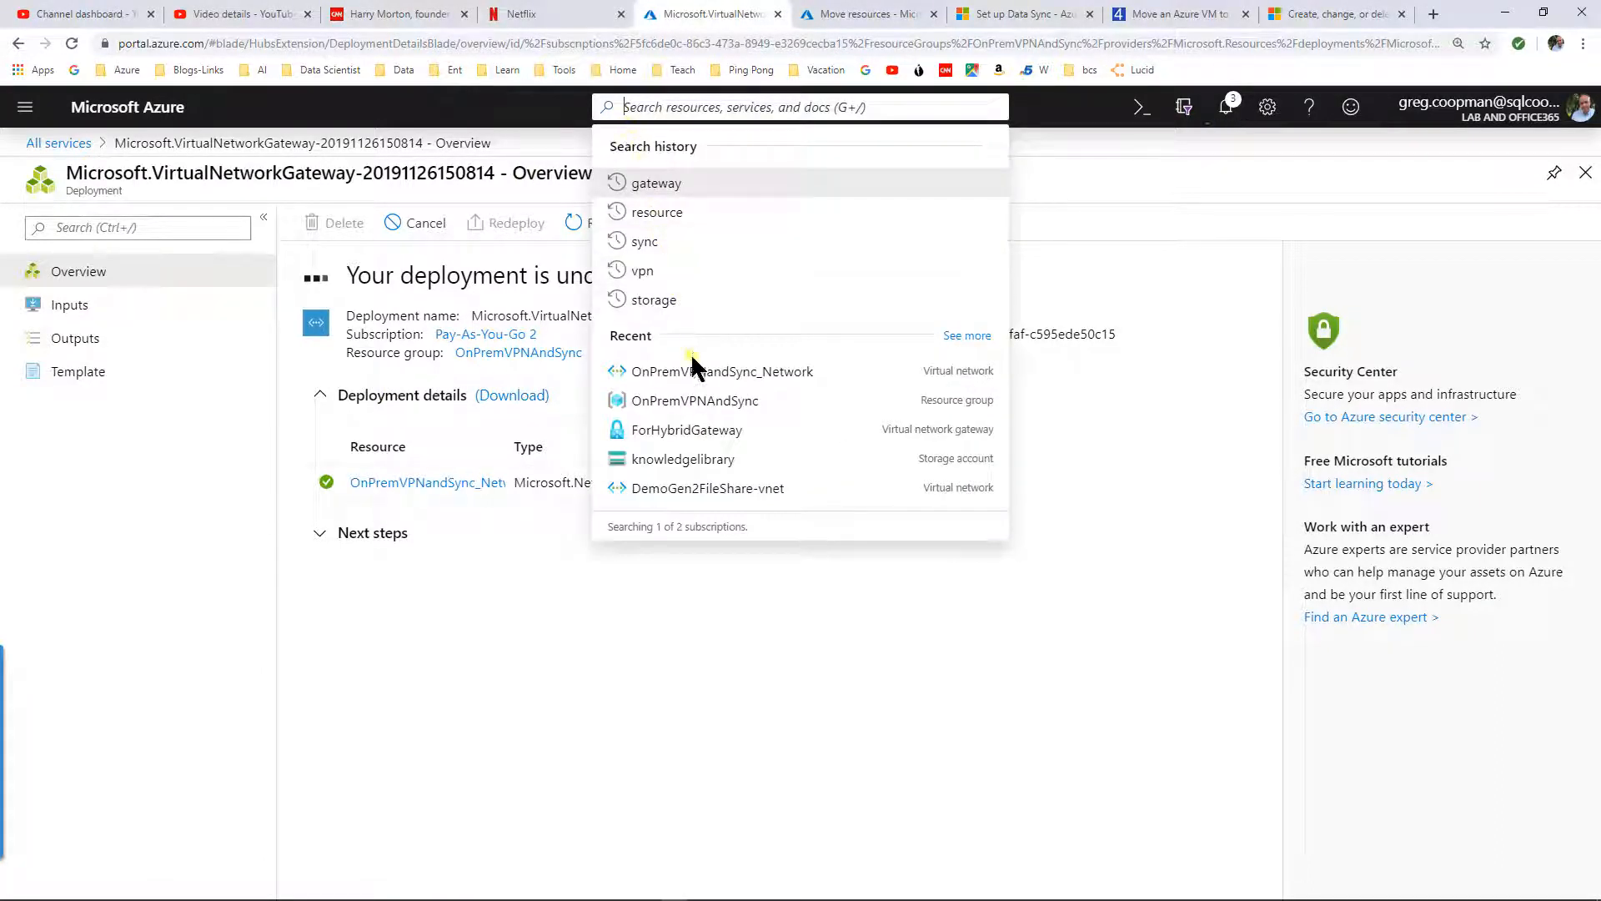
click(699, 402)
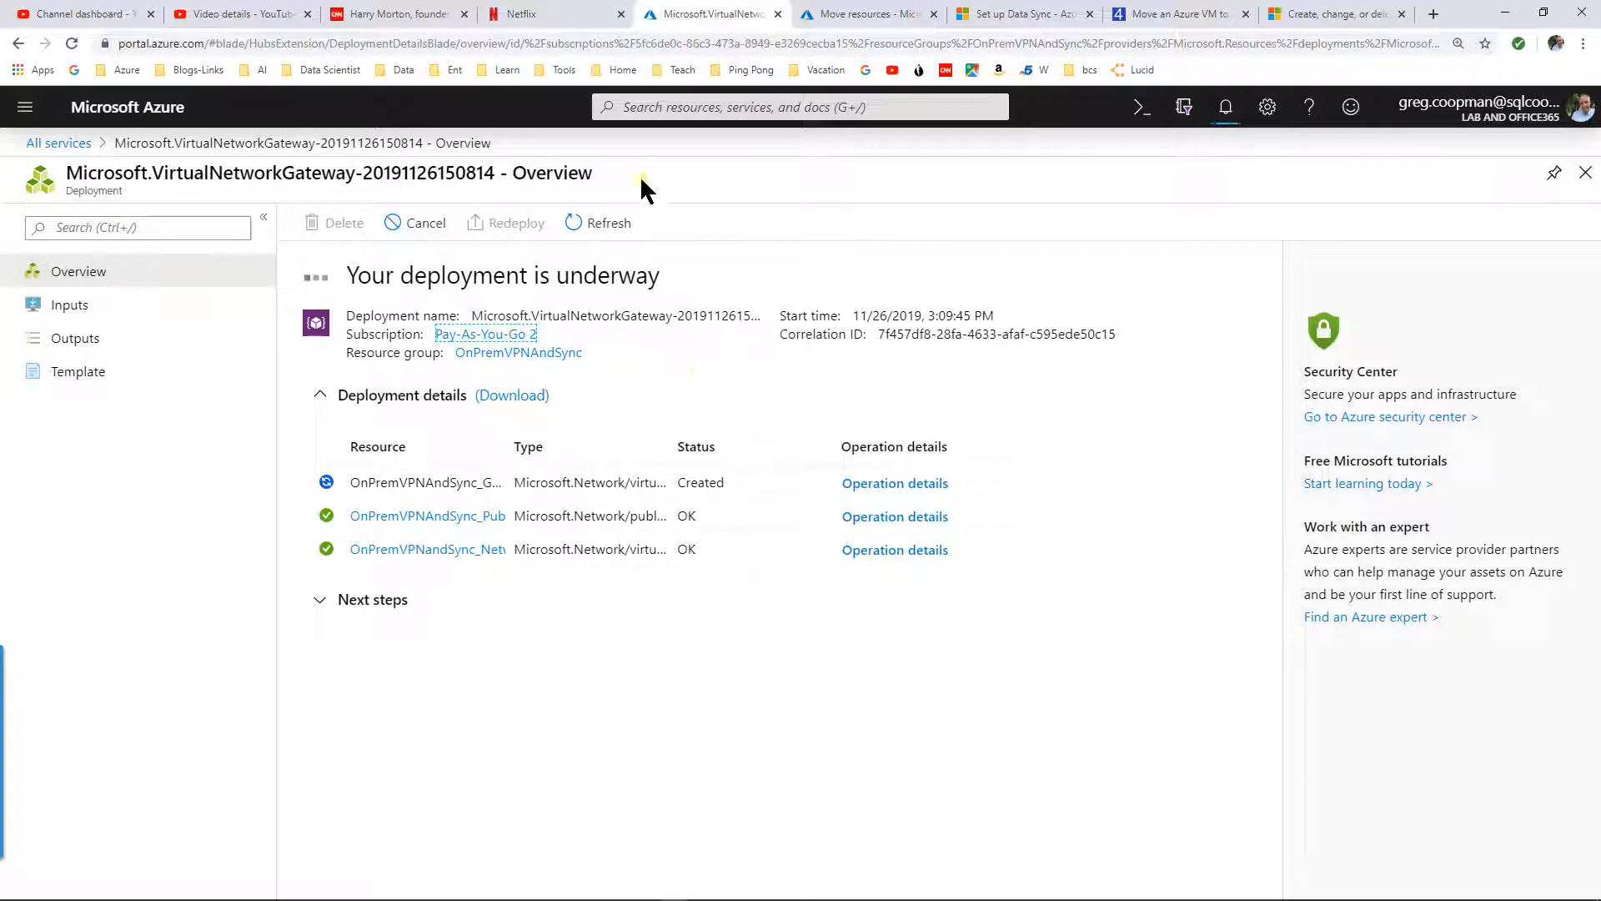
click(641, 108)
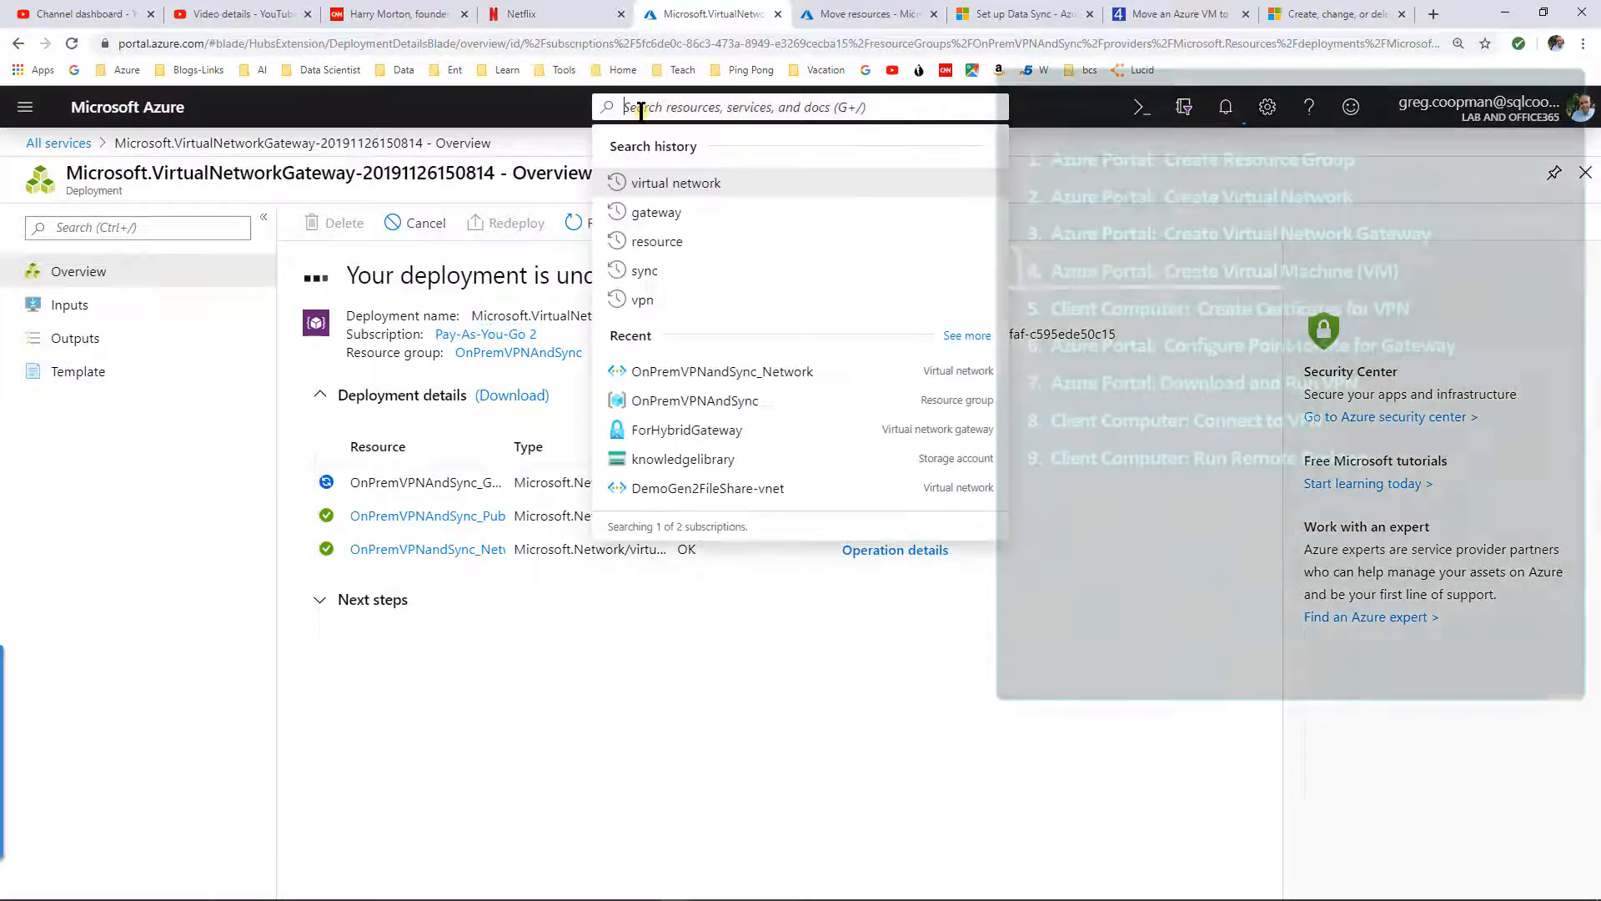
text(virtual)
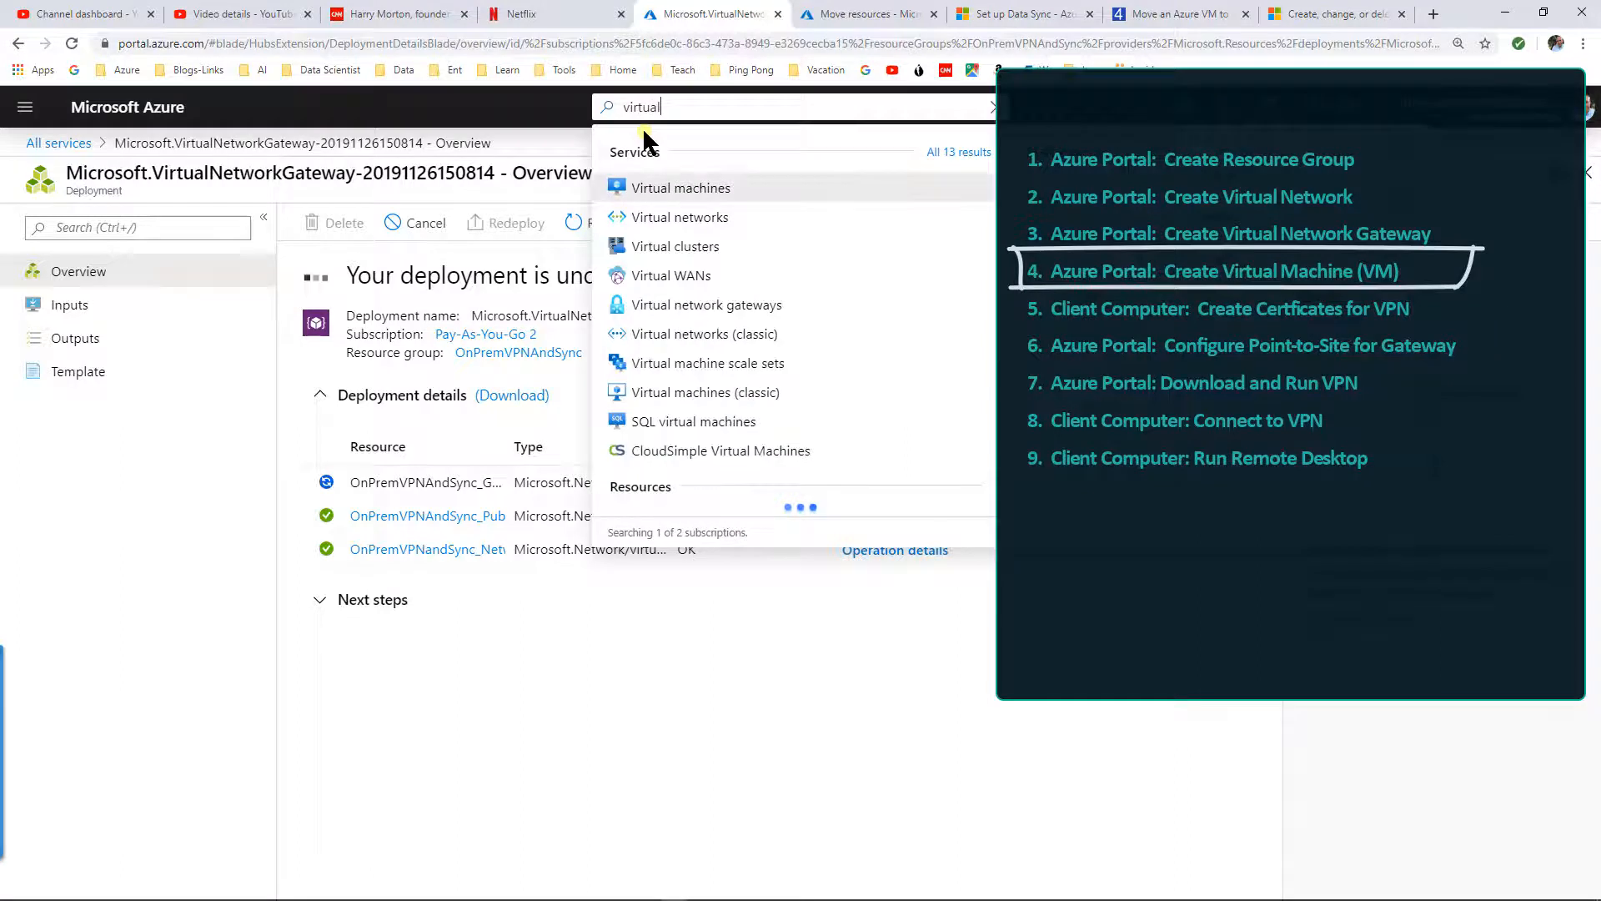
key(Return)
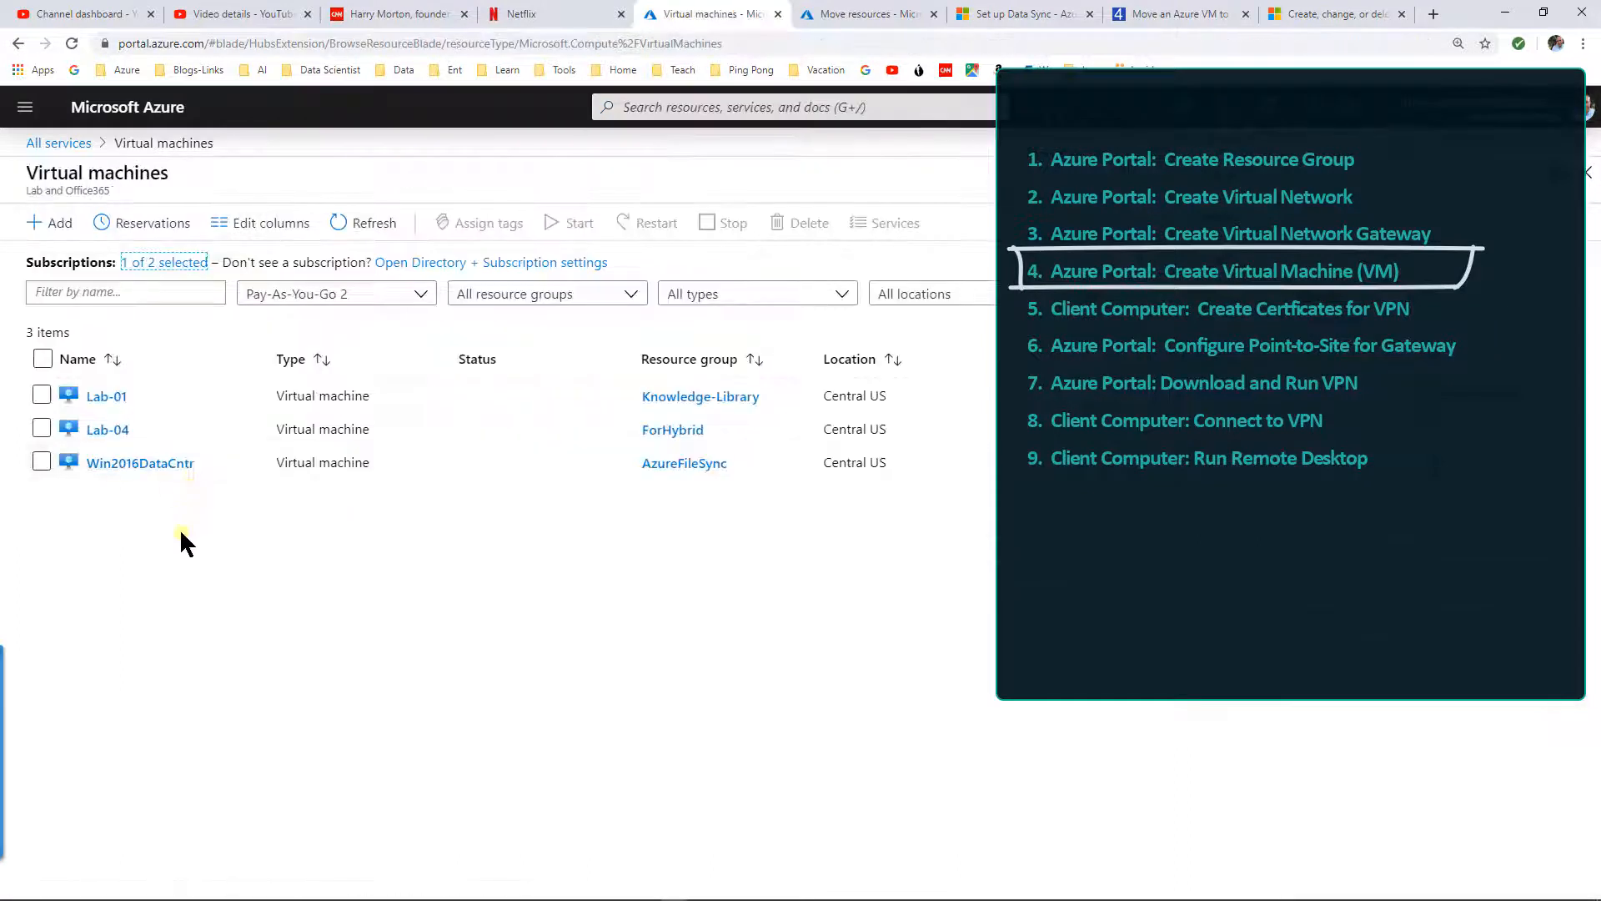
click(52, 235)
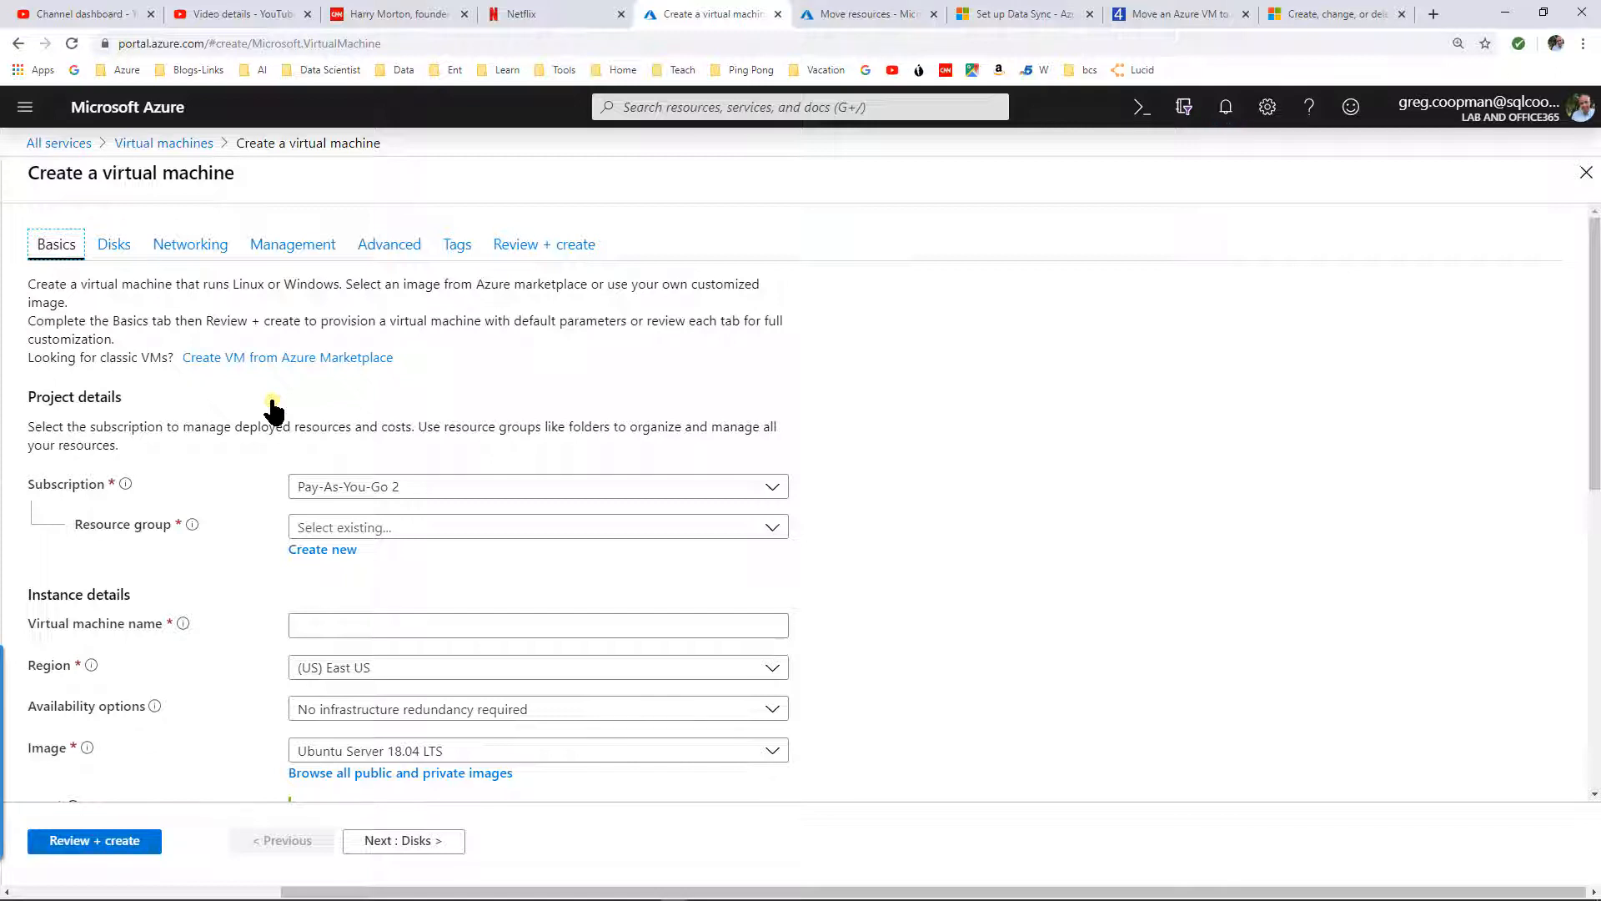
Assign the virtual machine to the OnPremVPNAndSync resource group and name it OnPremVPNAndSync_Win2016Srvr
click(364, 529)
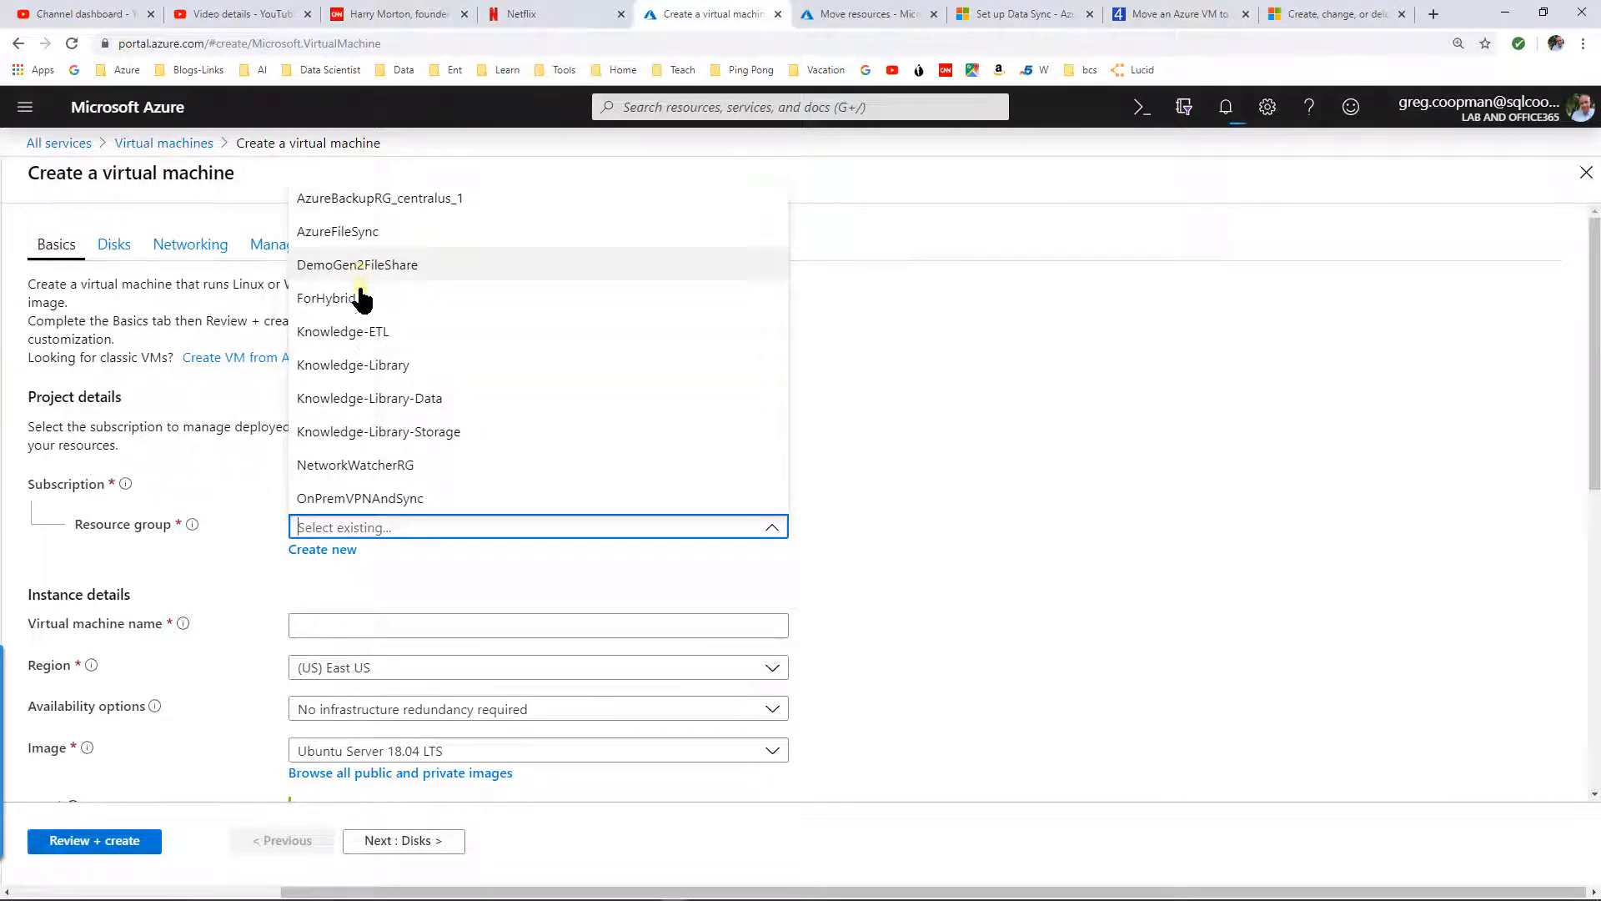
click(385, 499)
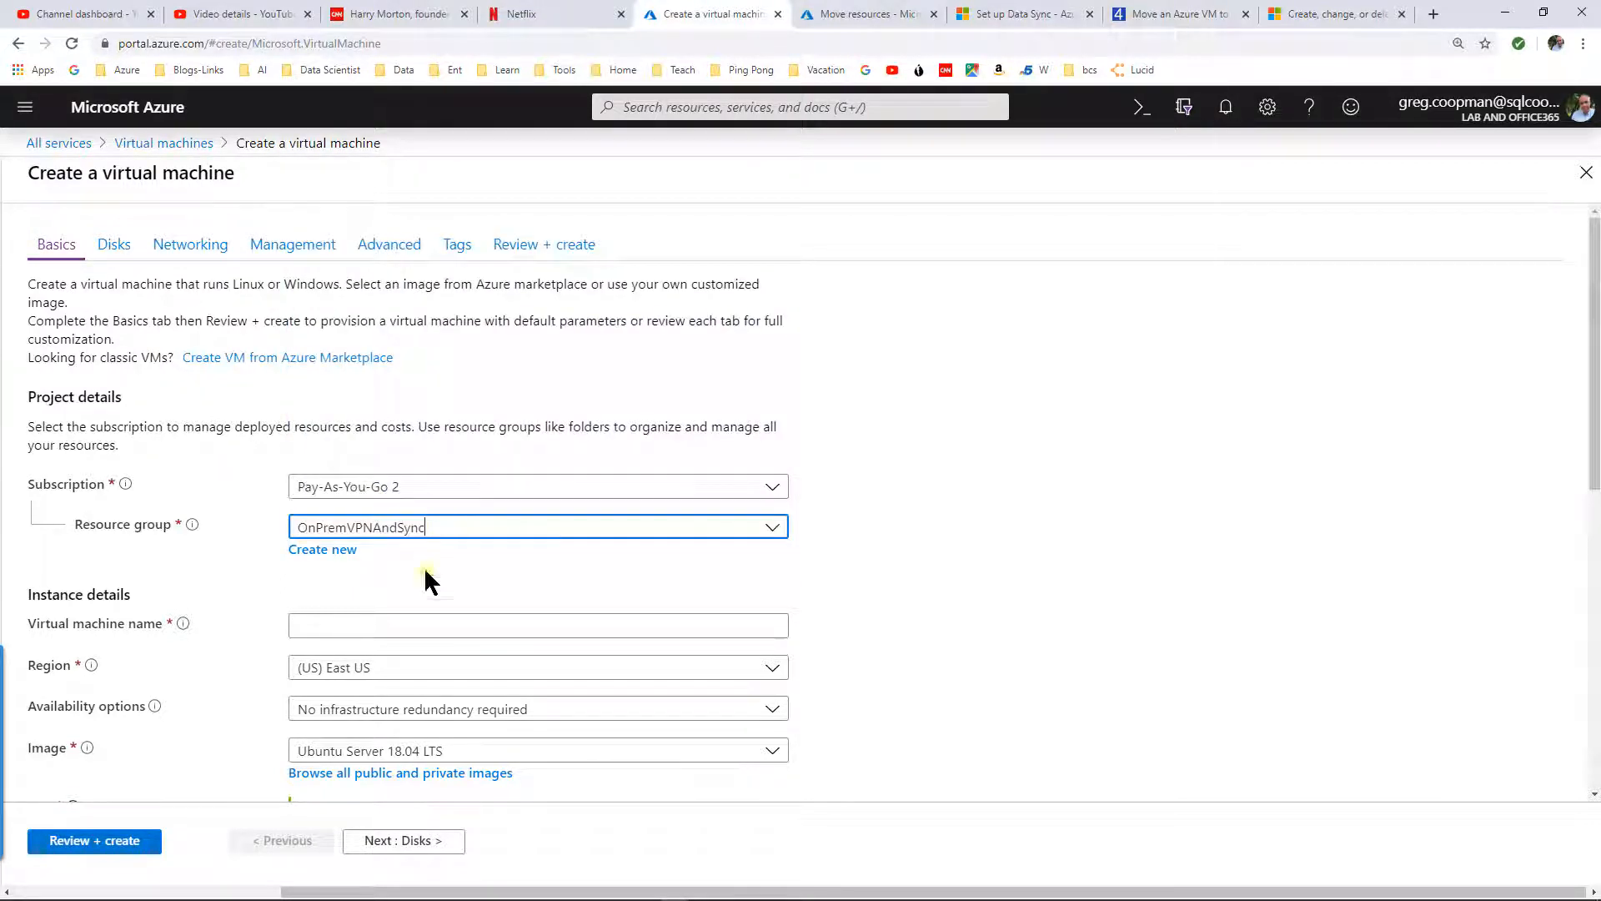
click(393, 627)
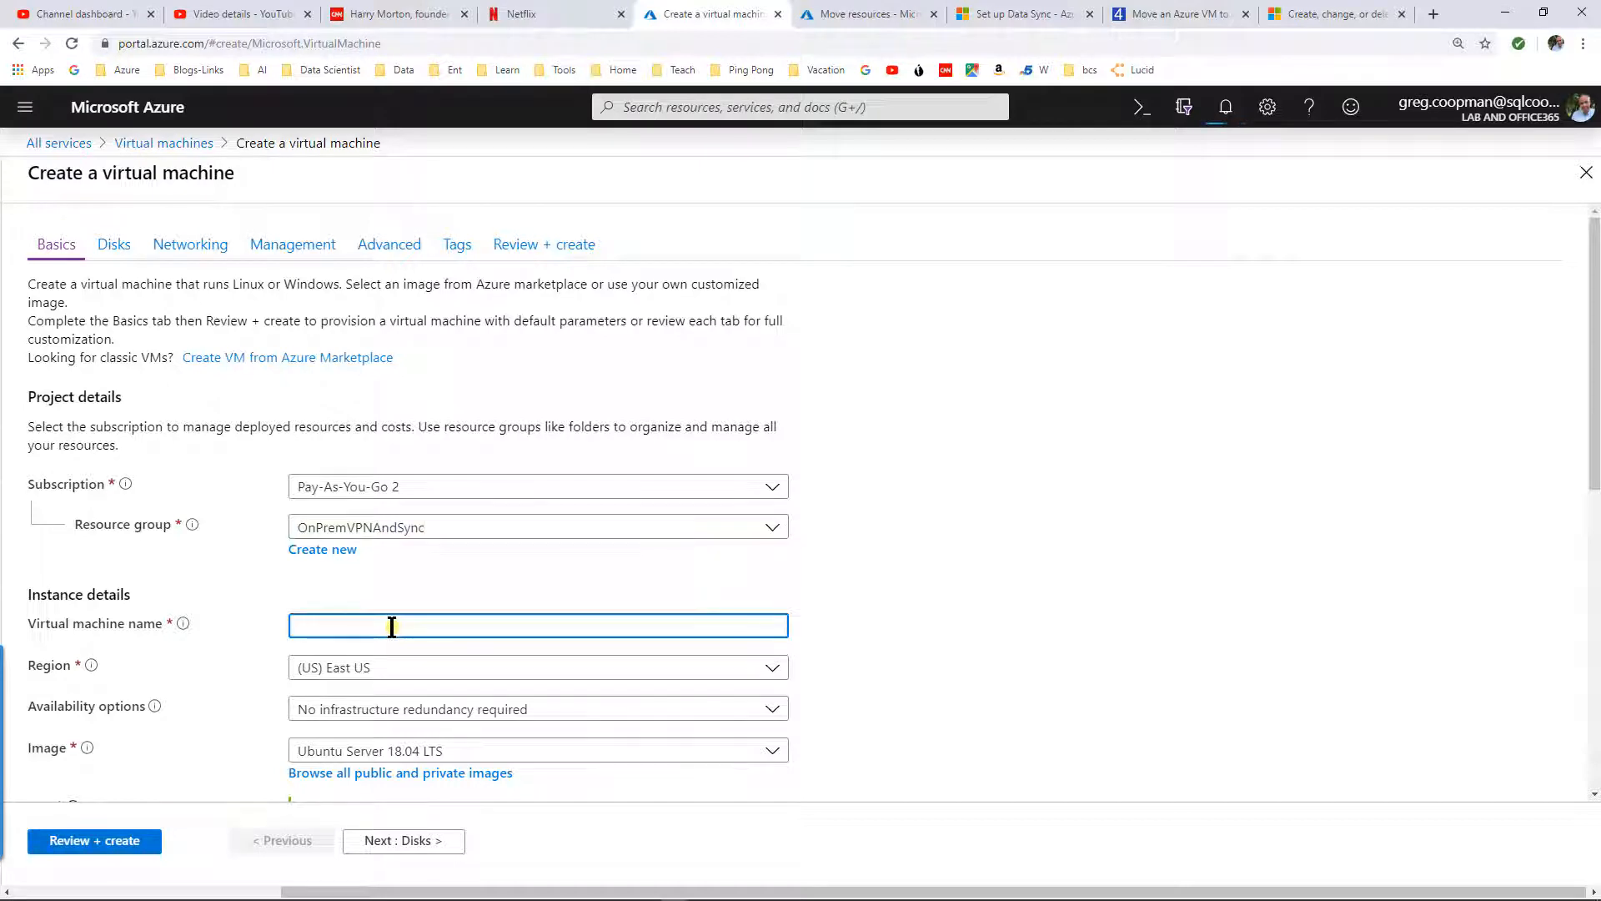
text(OnPremVPNAndSync)
text(_01)
key(BackSpace)
key(BackSpace)
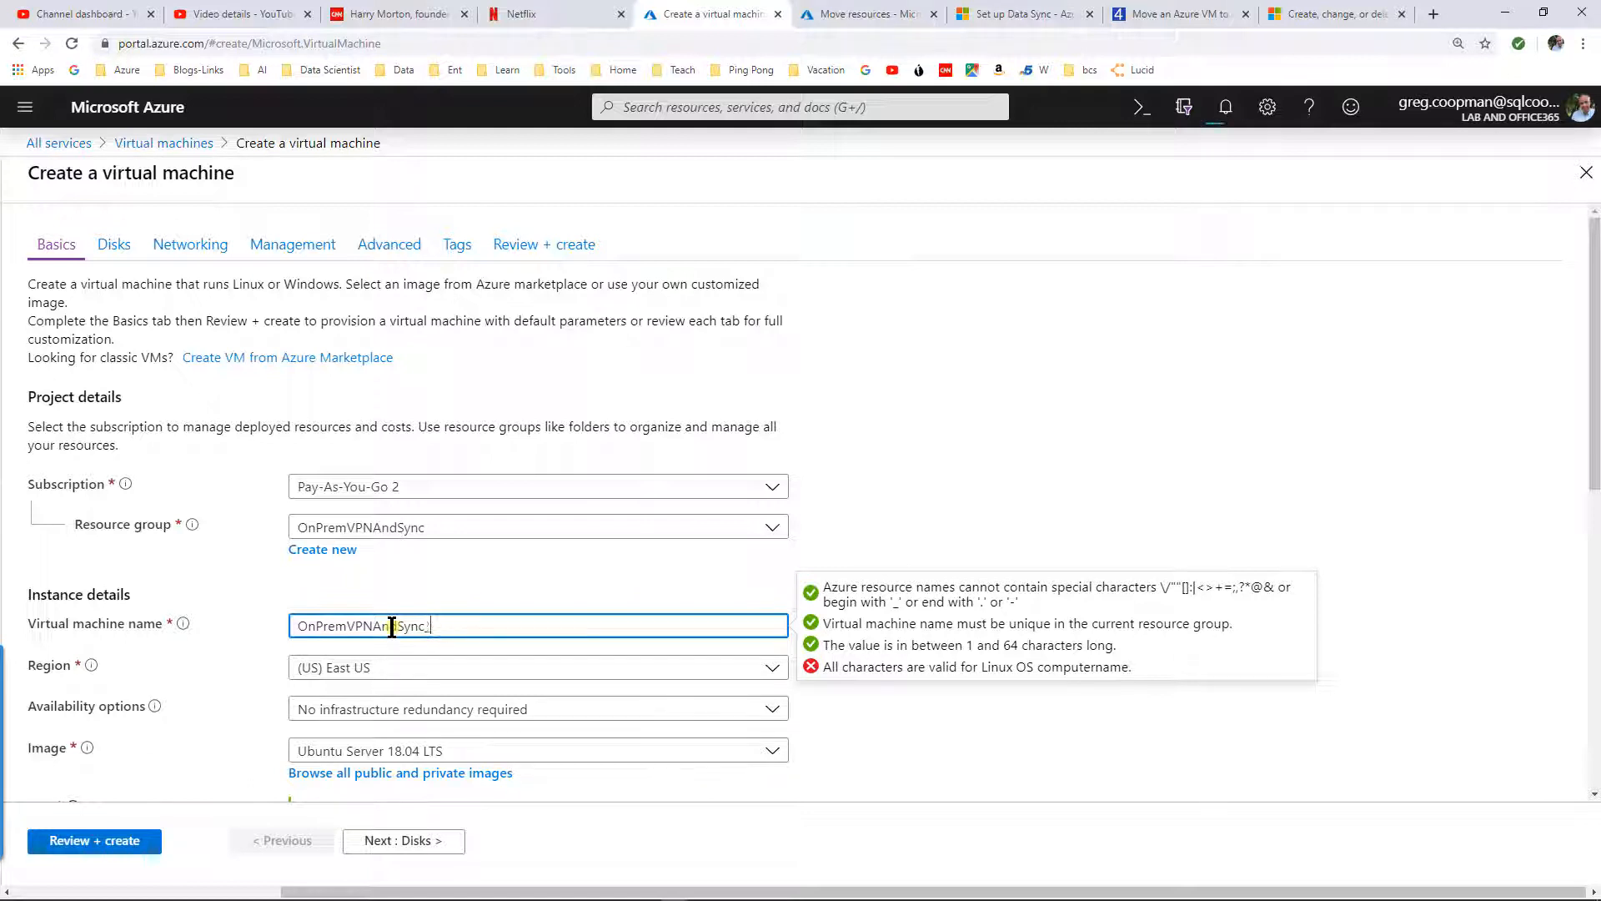
text(Win2016Srvr)
click(399, 659)
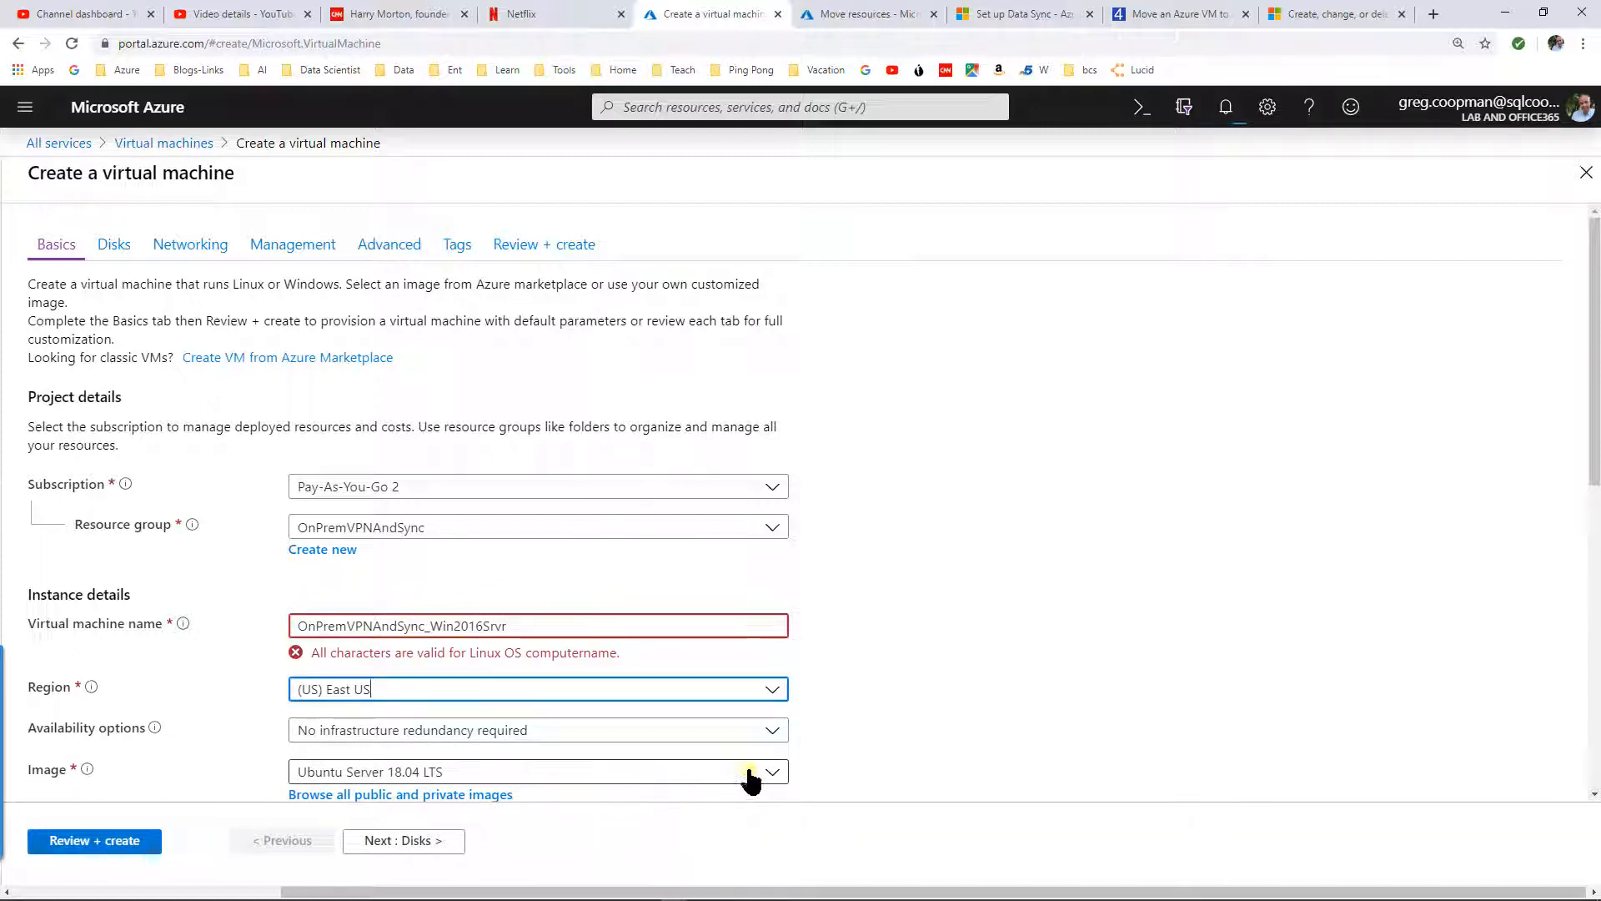
Choose the Windows Server 2016 Datacenter image and shorten the virtual machine's name to Win2016Srvr
click(772, 775)
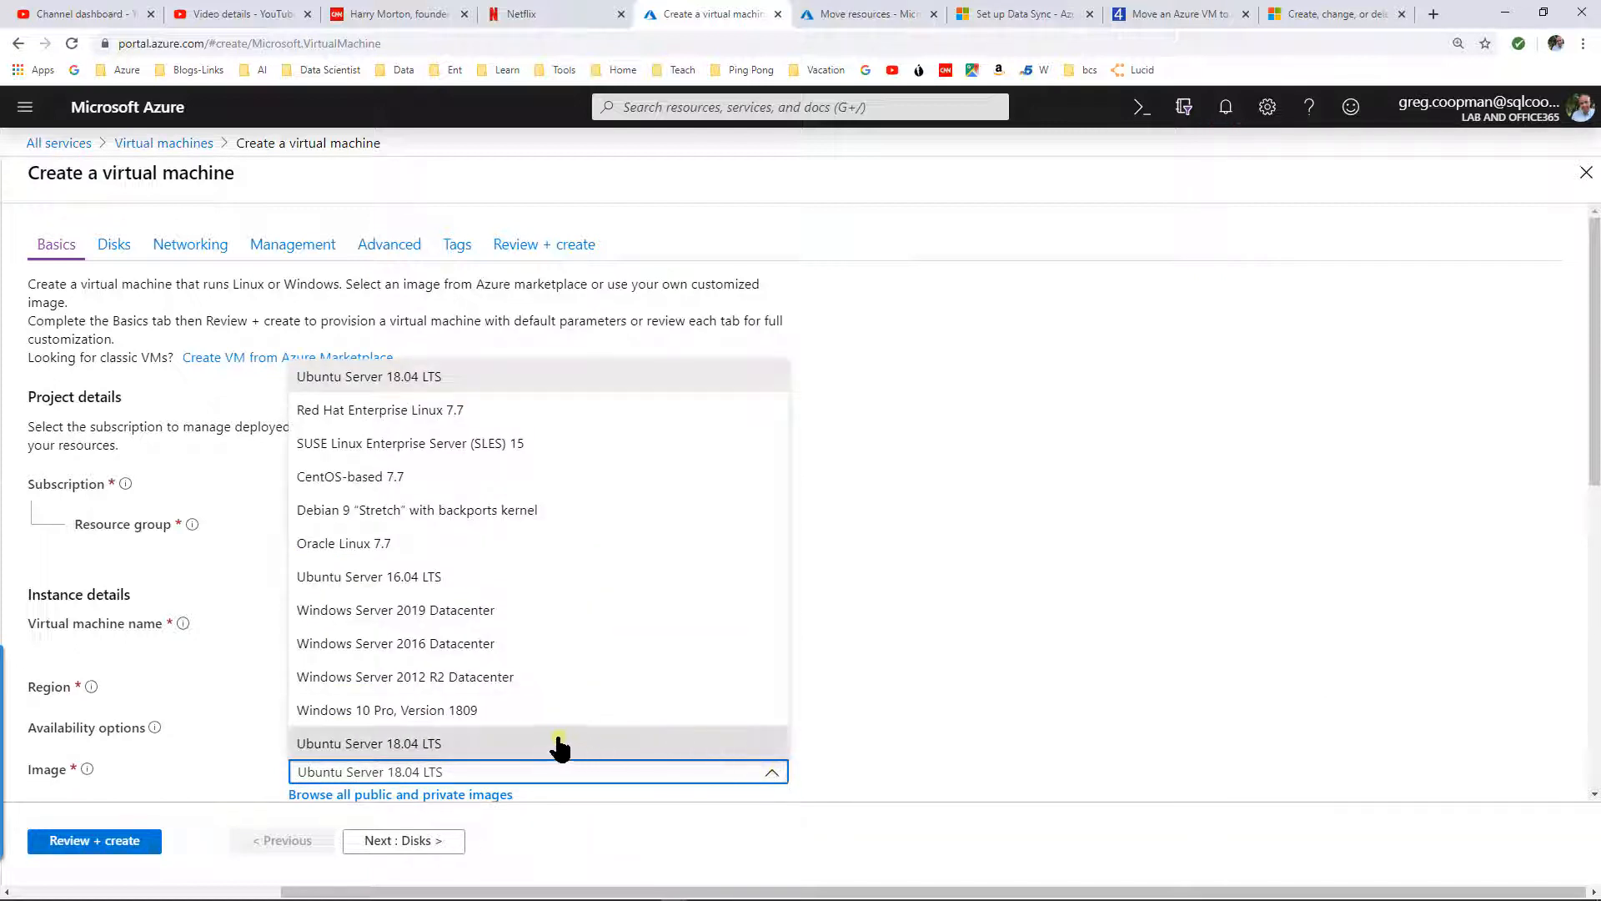
click(469, 648)
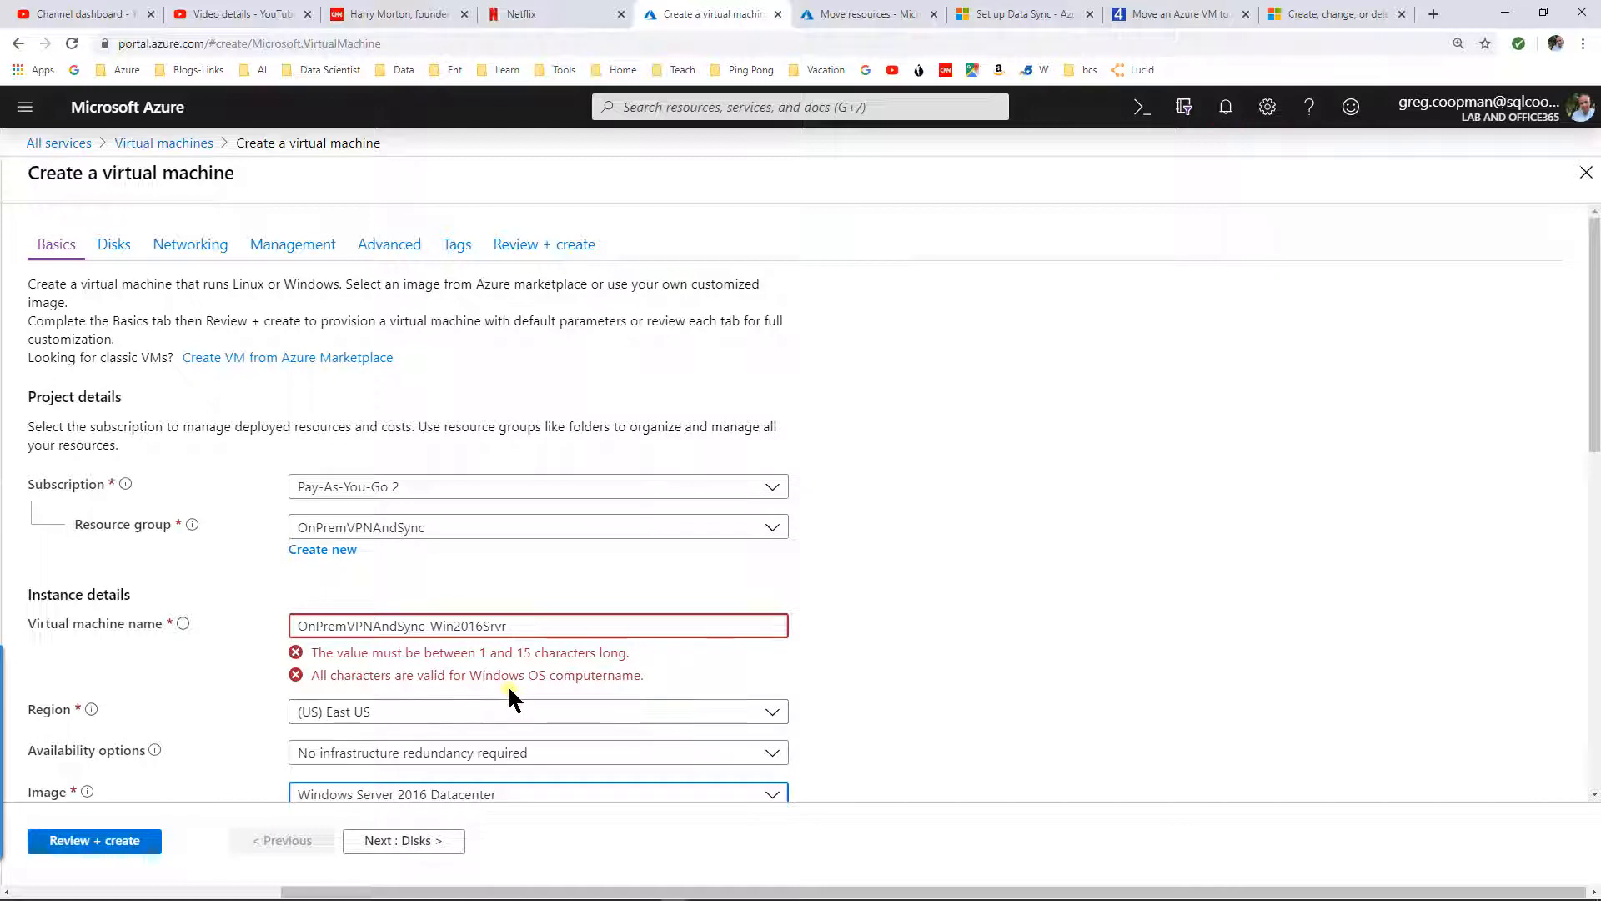
click(514, 628)
drag(512, 626, 299, 630)
click(398, 639)
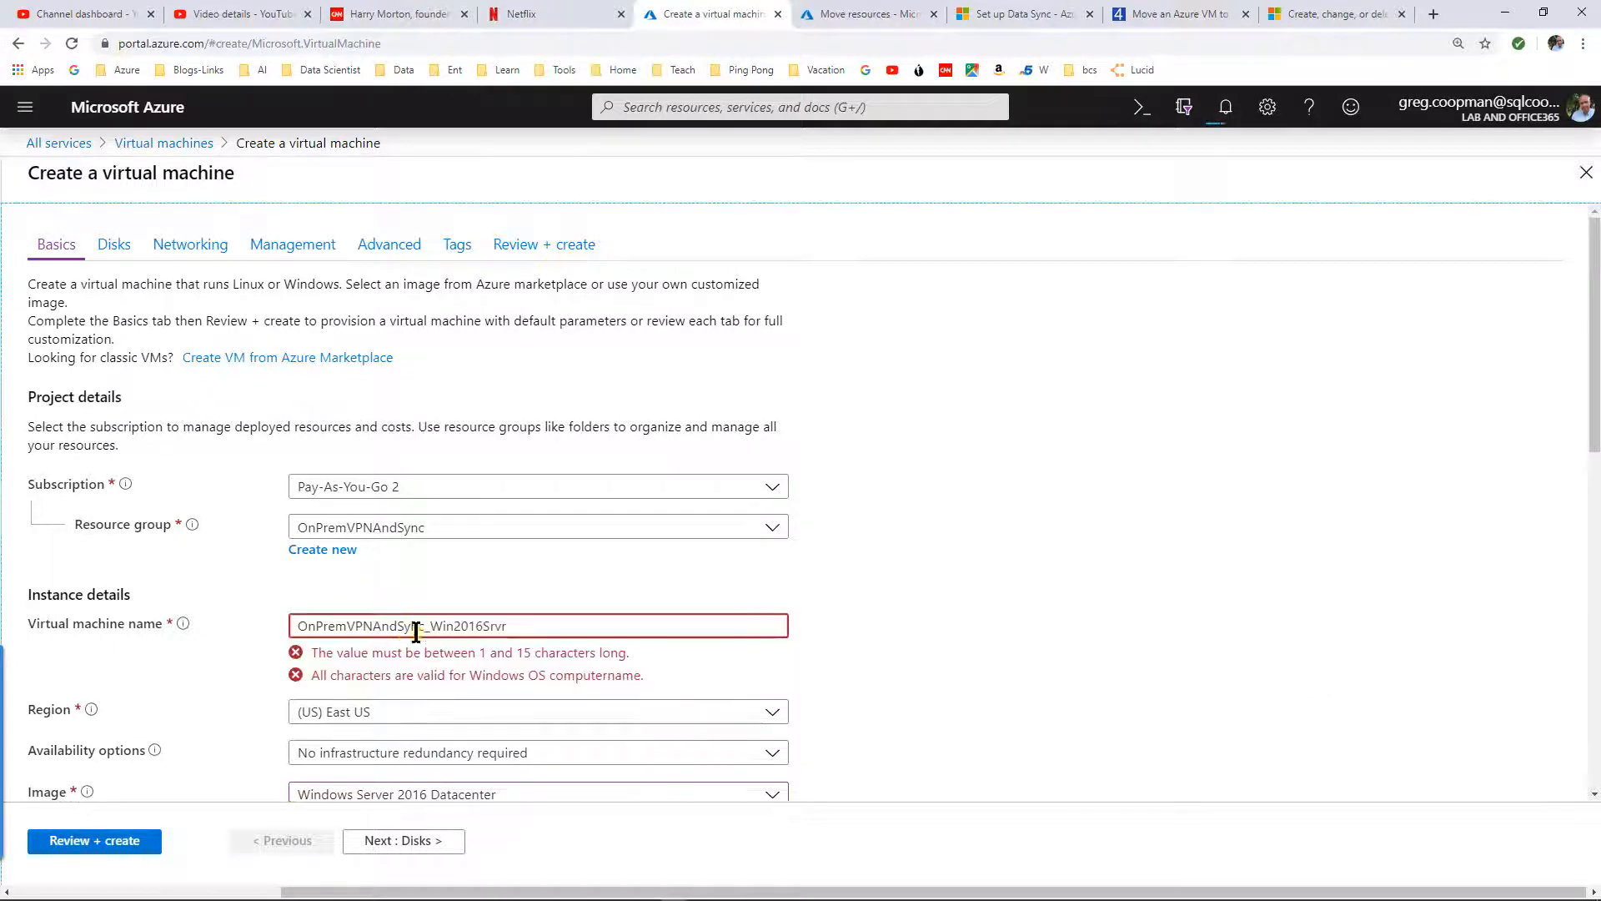
click(431, 628)
drag(432, 627, 262, 624)
key(BackSpace)
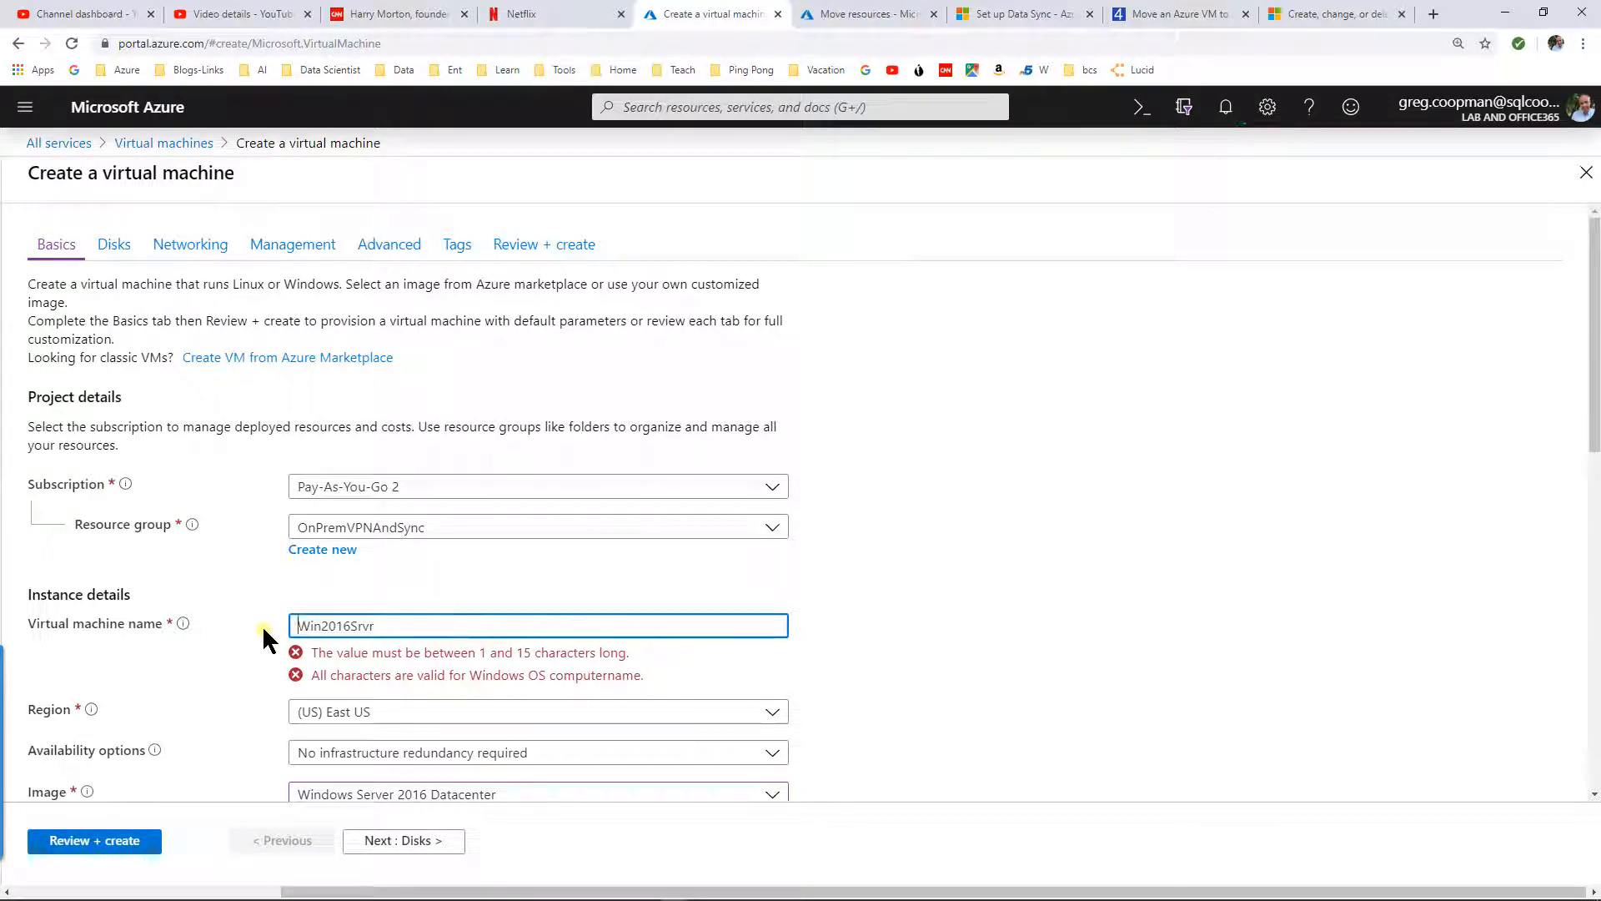
Set the virtual machine's region to (US) Central US and its size to B2ms
click(361, 668)
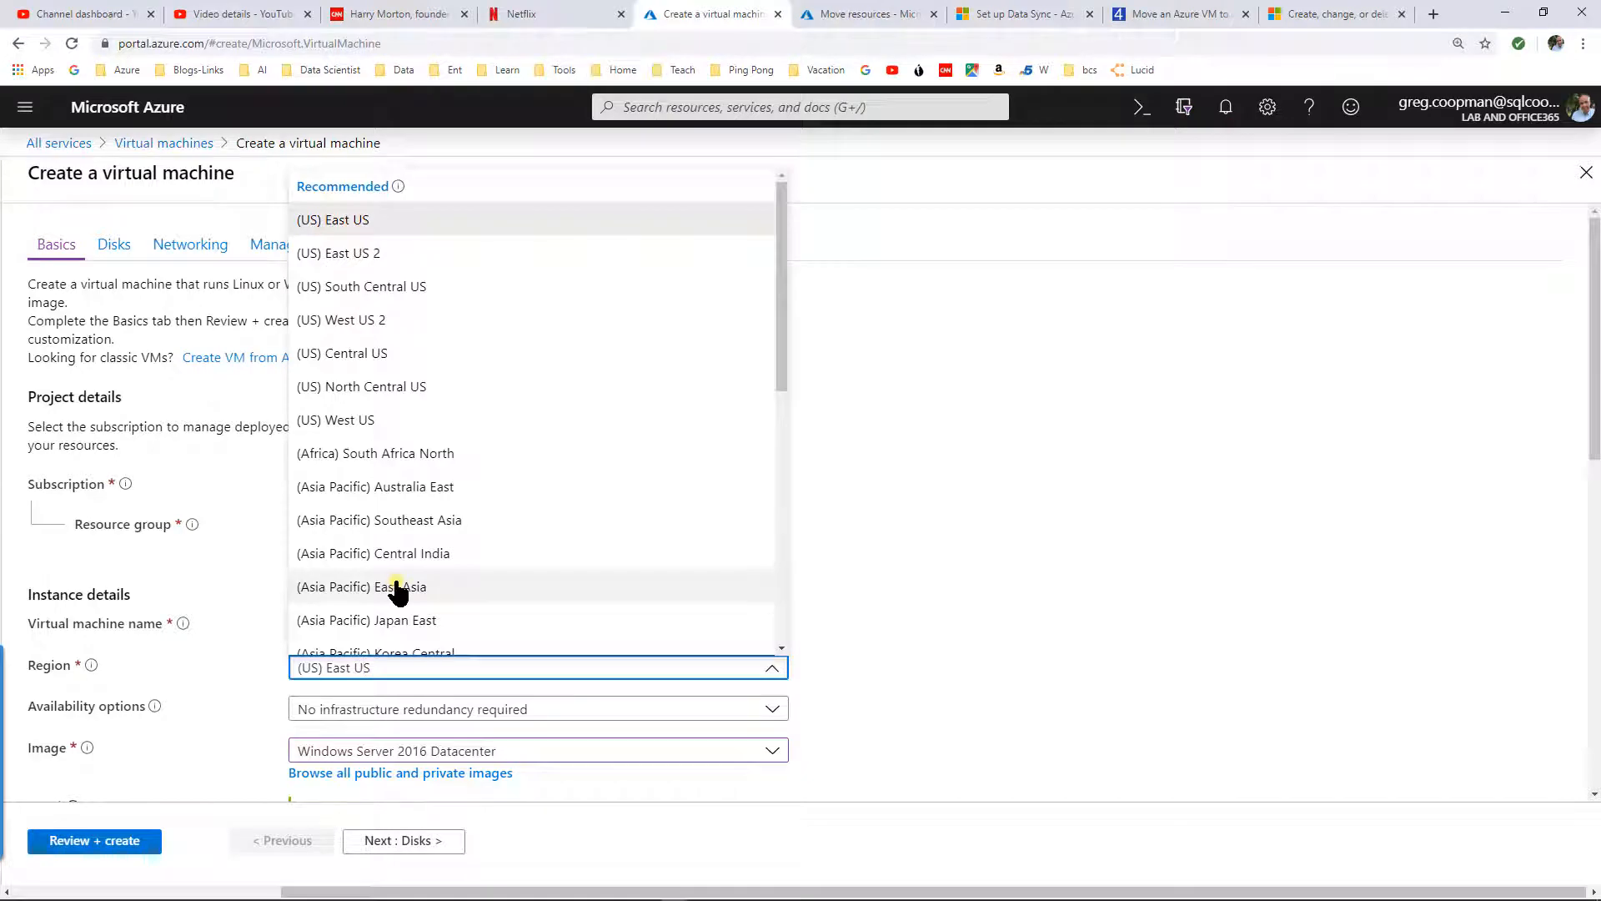
click(342, 354)
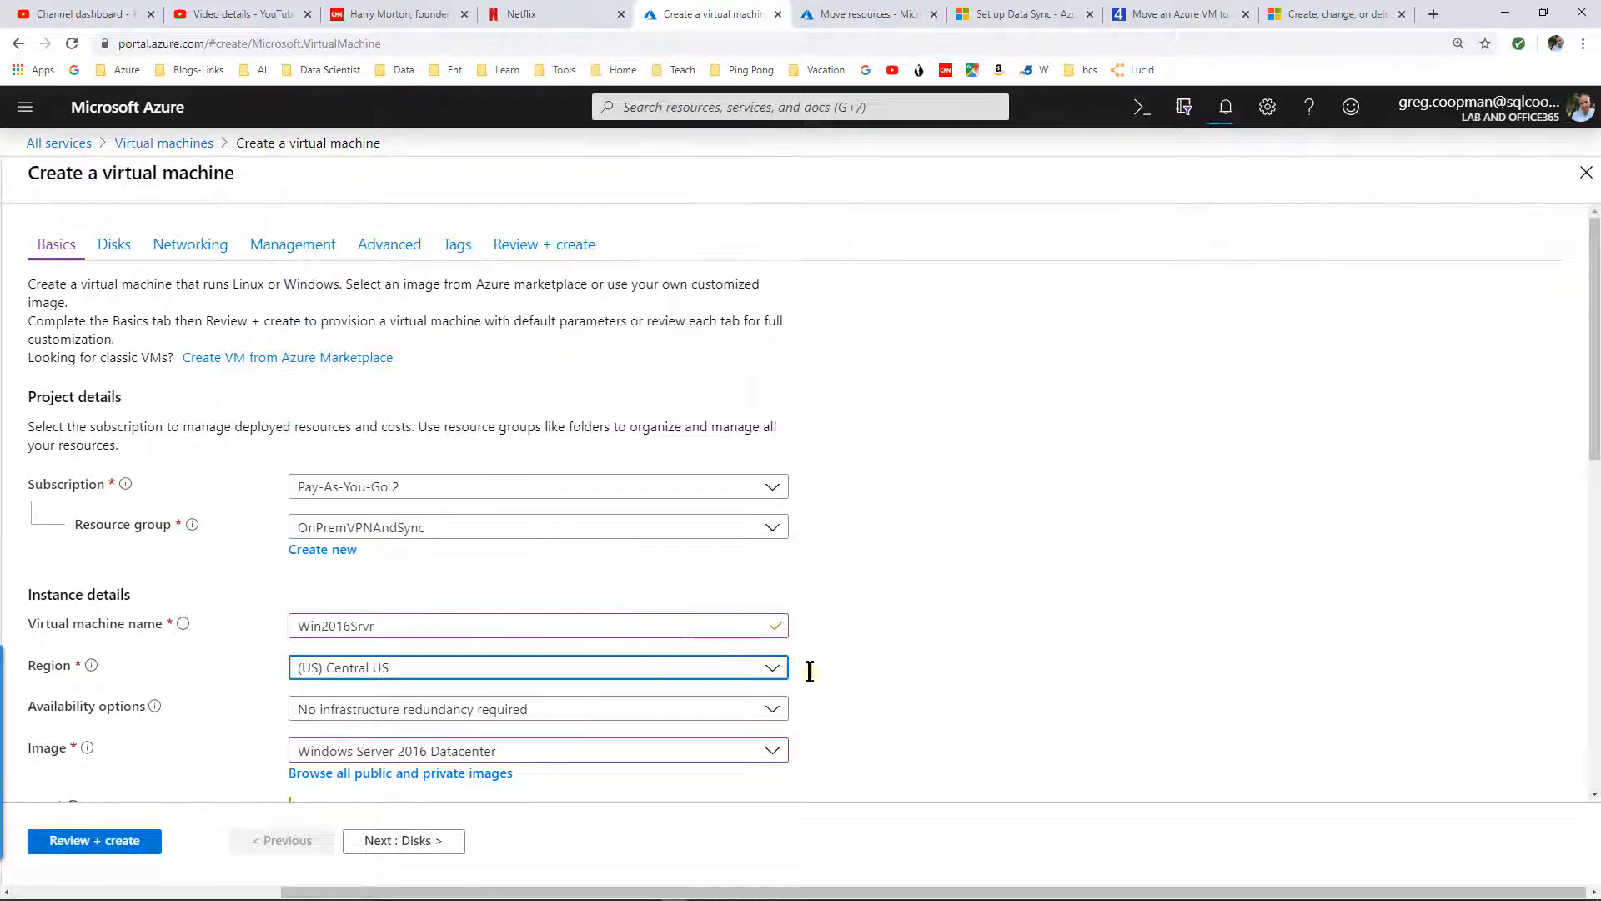
scroll(929, 661, down, 4)
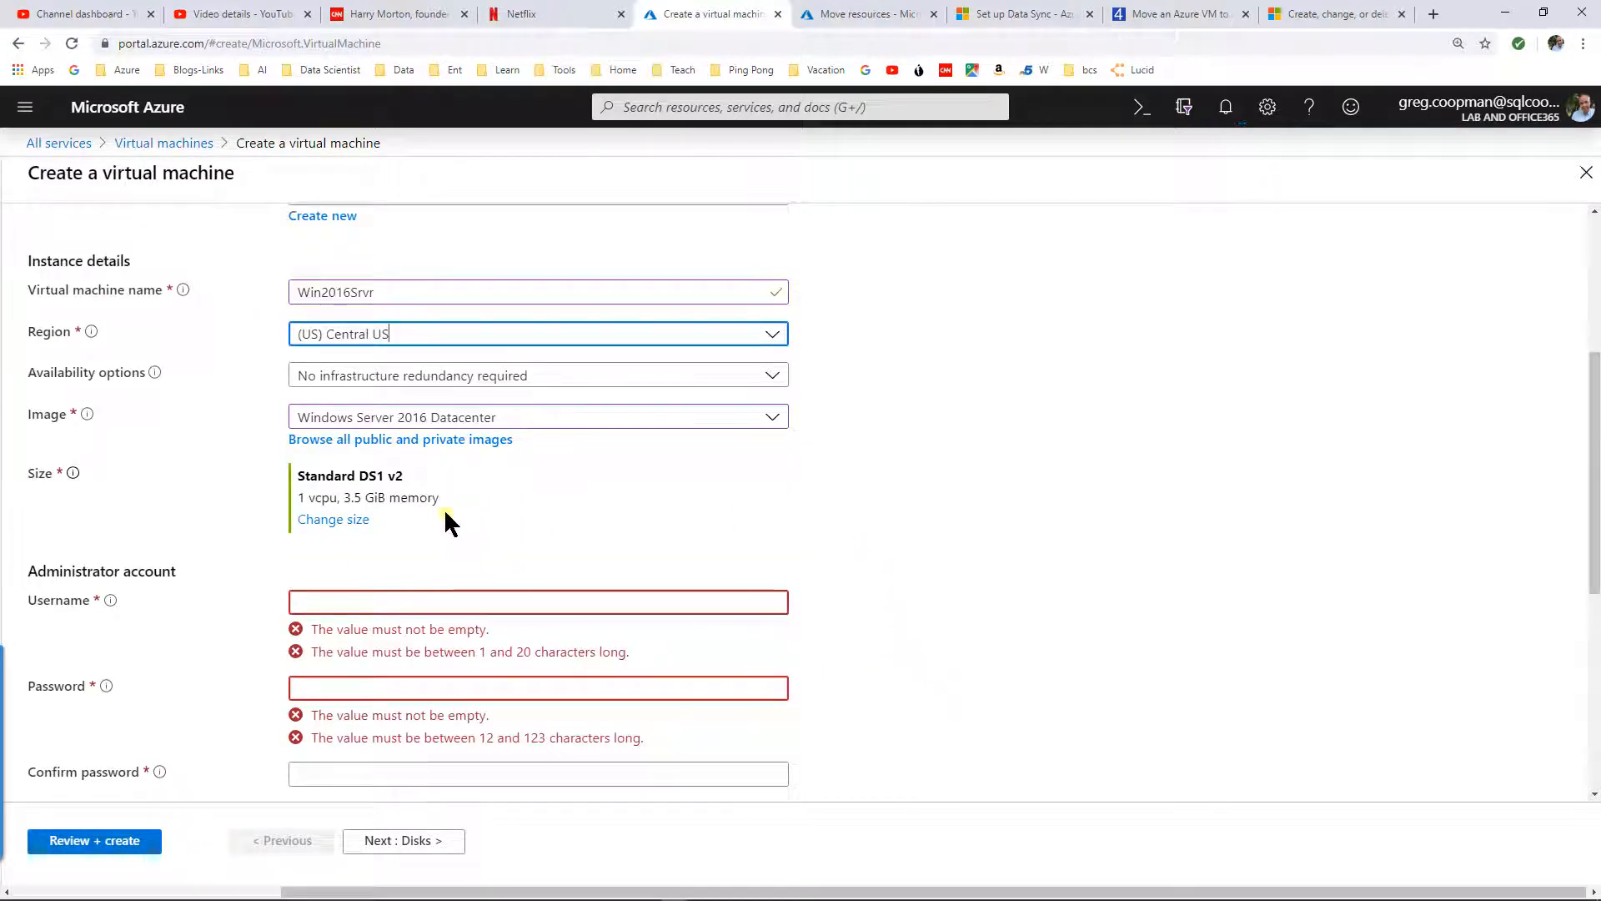
click(346, 519)
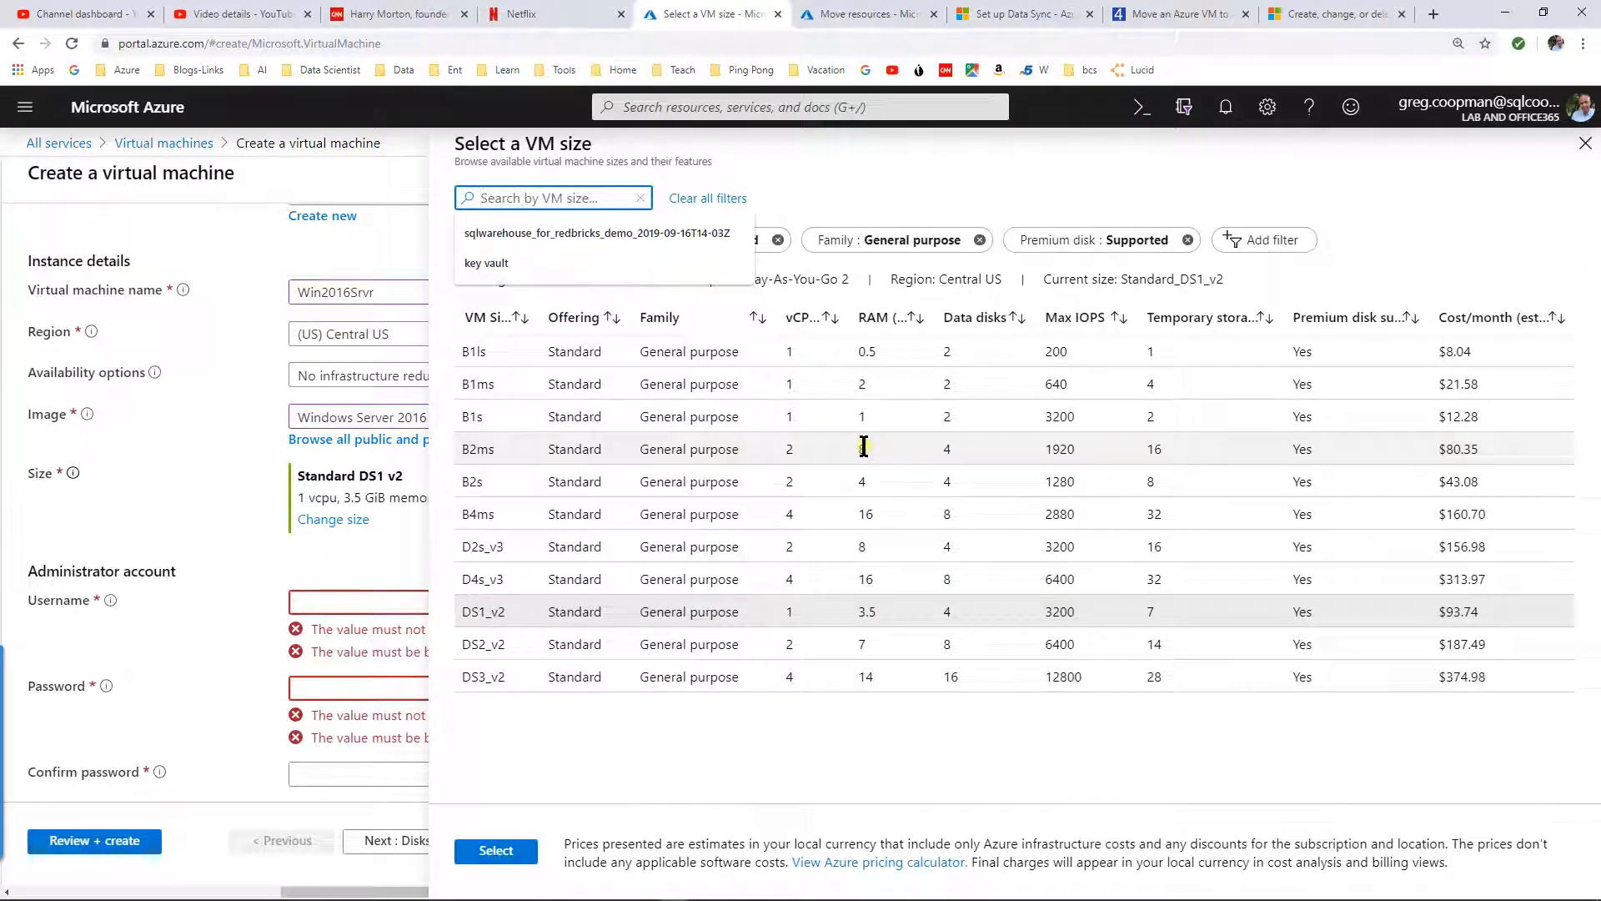
click(738, 444)
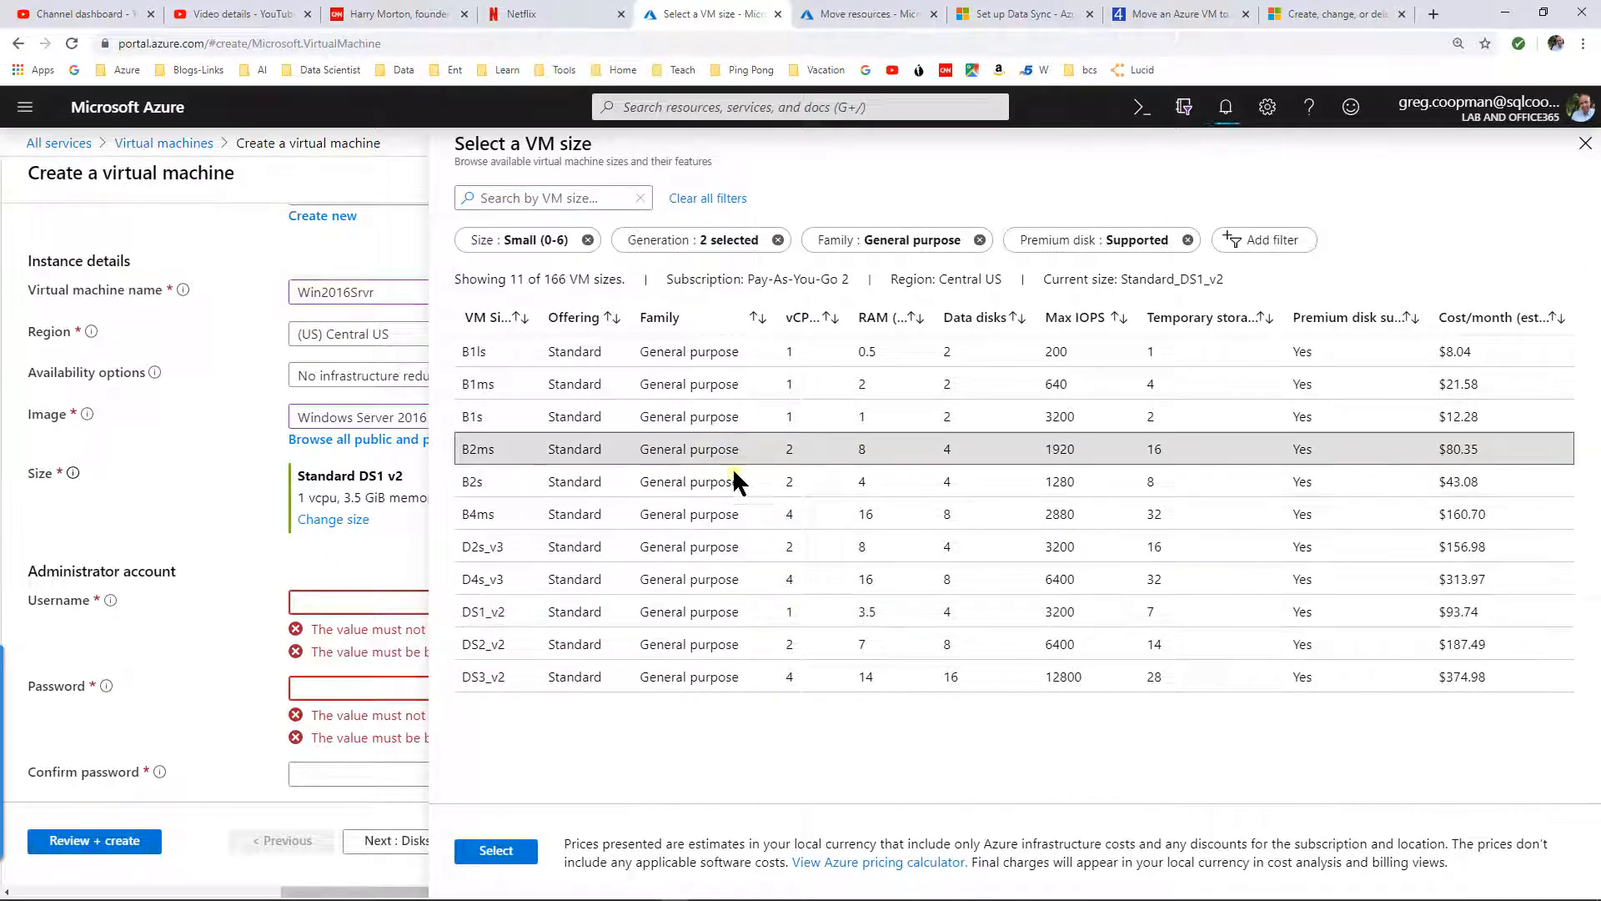
click(532, 850)
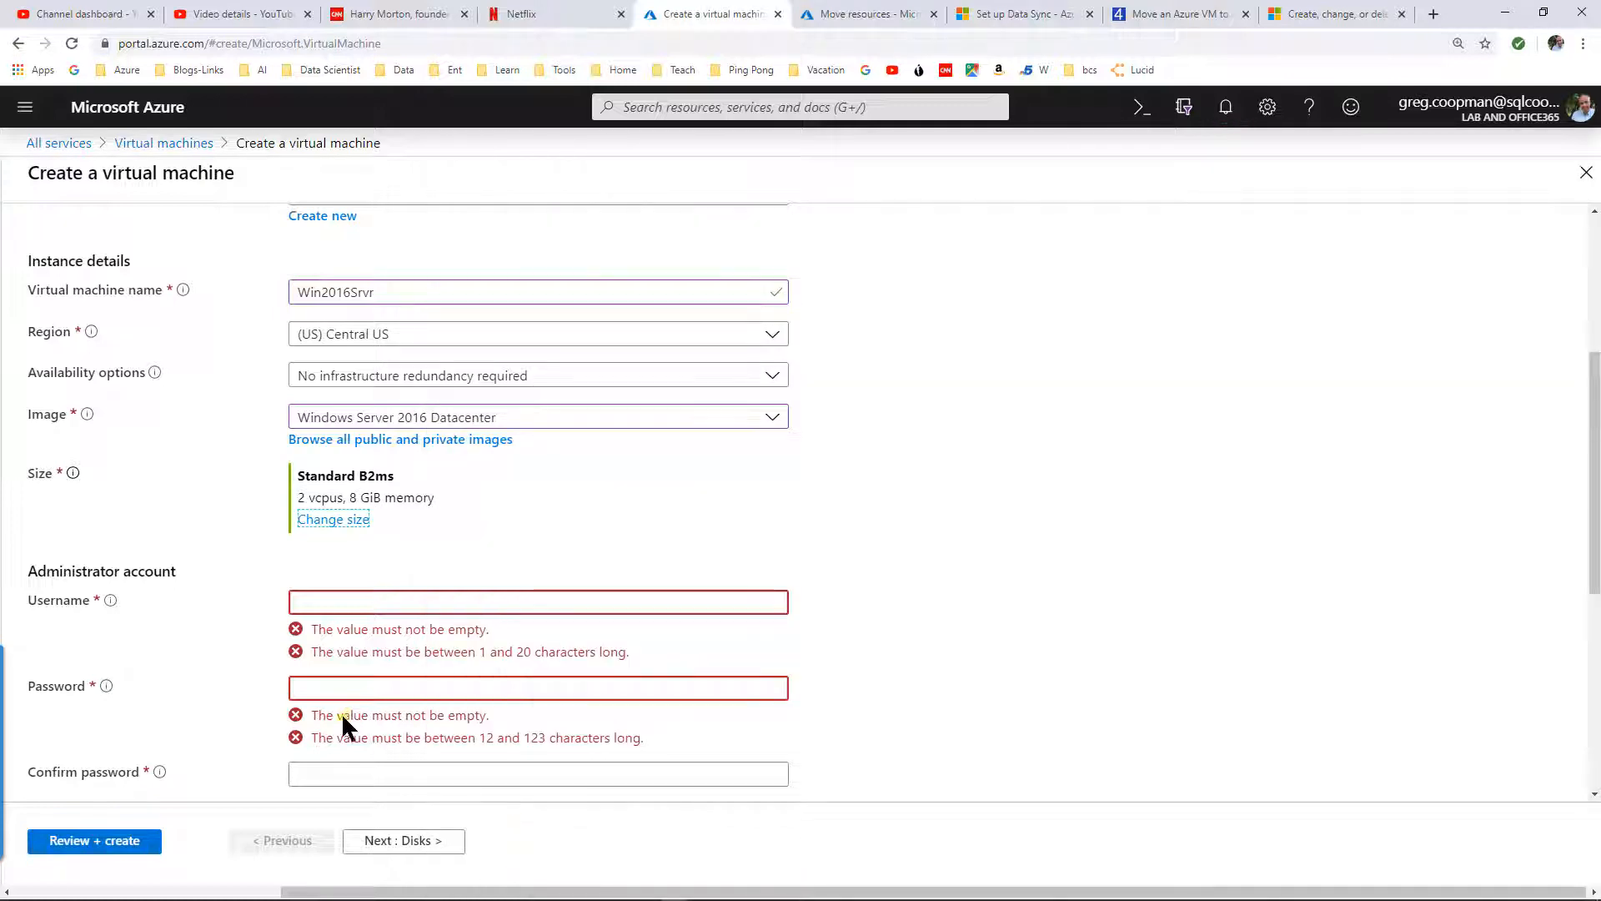
Enter the administrator account's username and password, and confirm the password
click(311, 601)
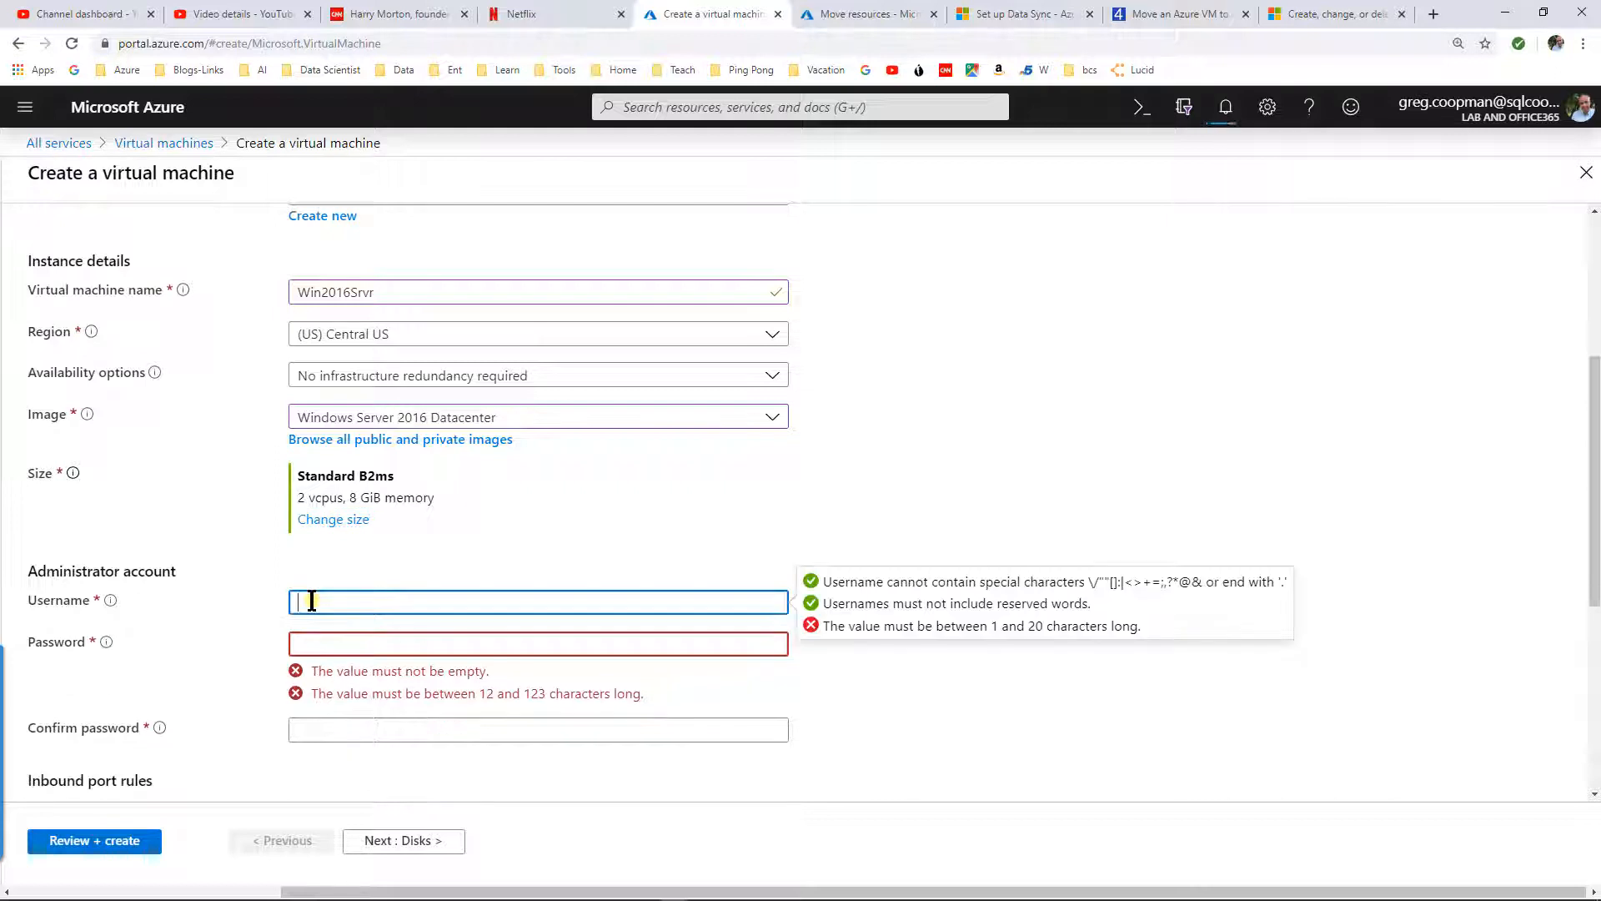
text(greg)
key(Tab)
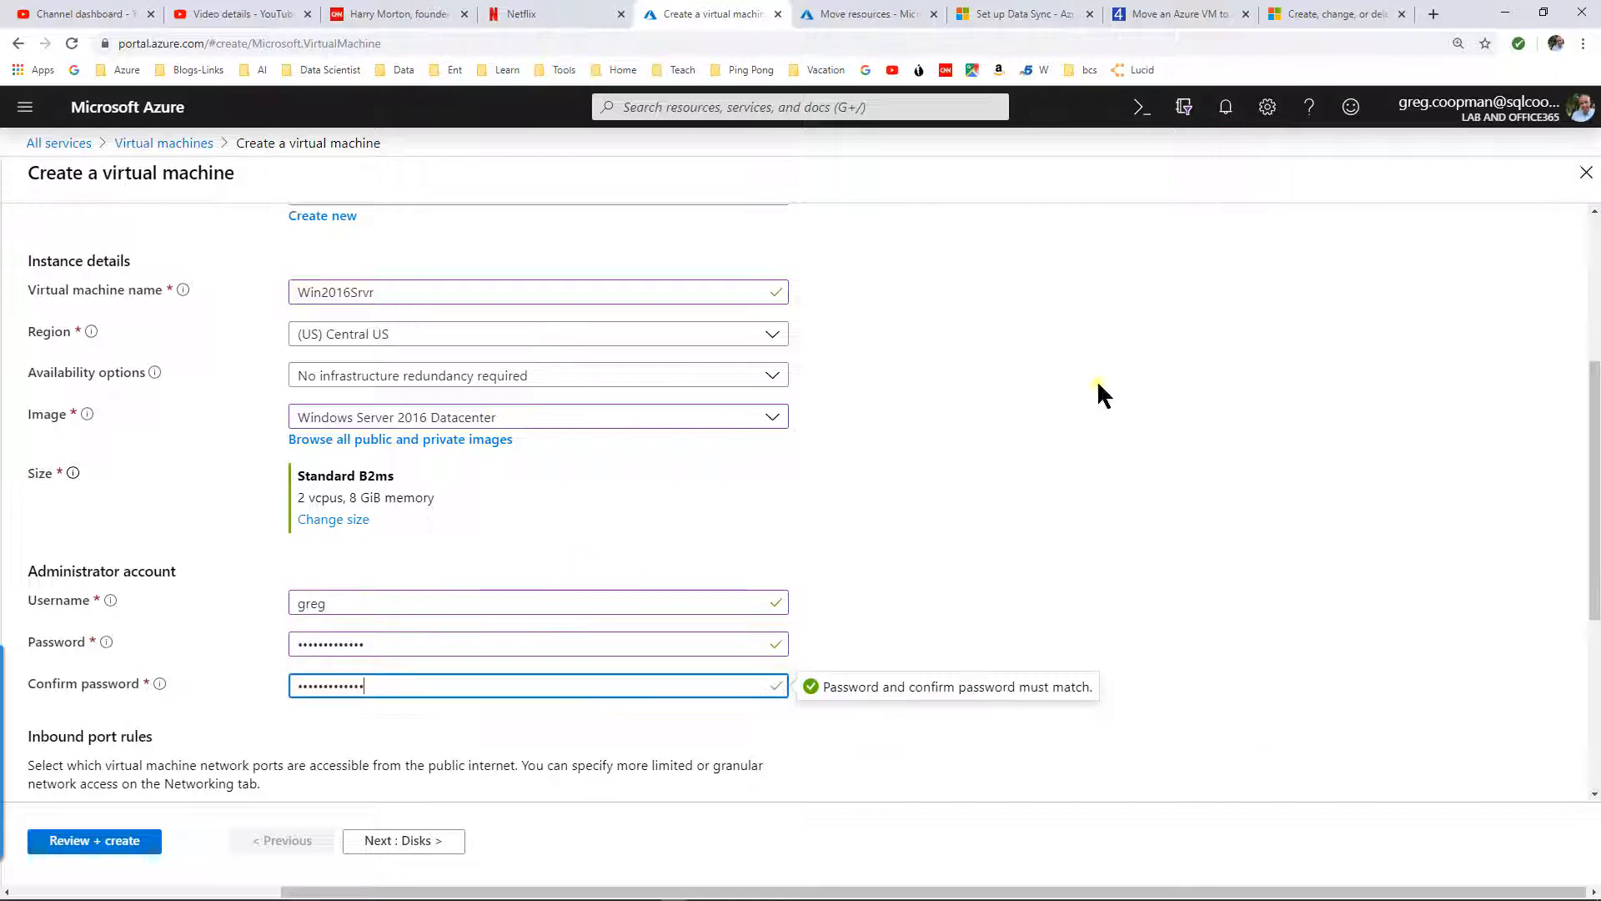
Continue to the virtual machine's disk settings and set the OS disk type to Standard SSD
scroll(918, 485, down, 1)
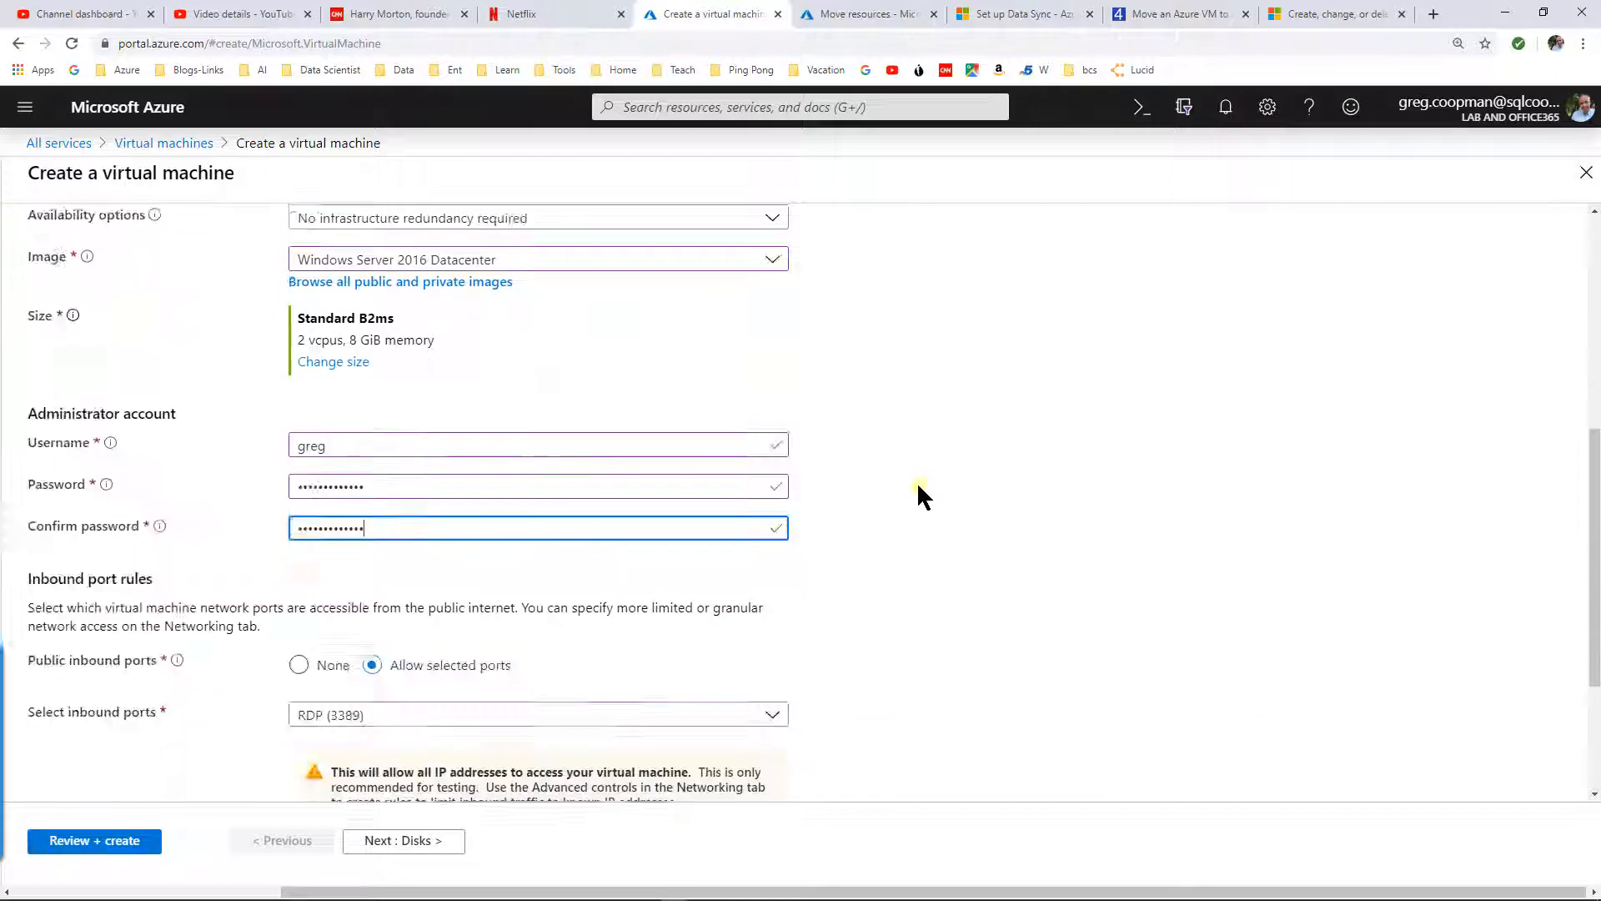
scroll(918, 496, down, 3)
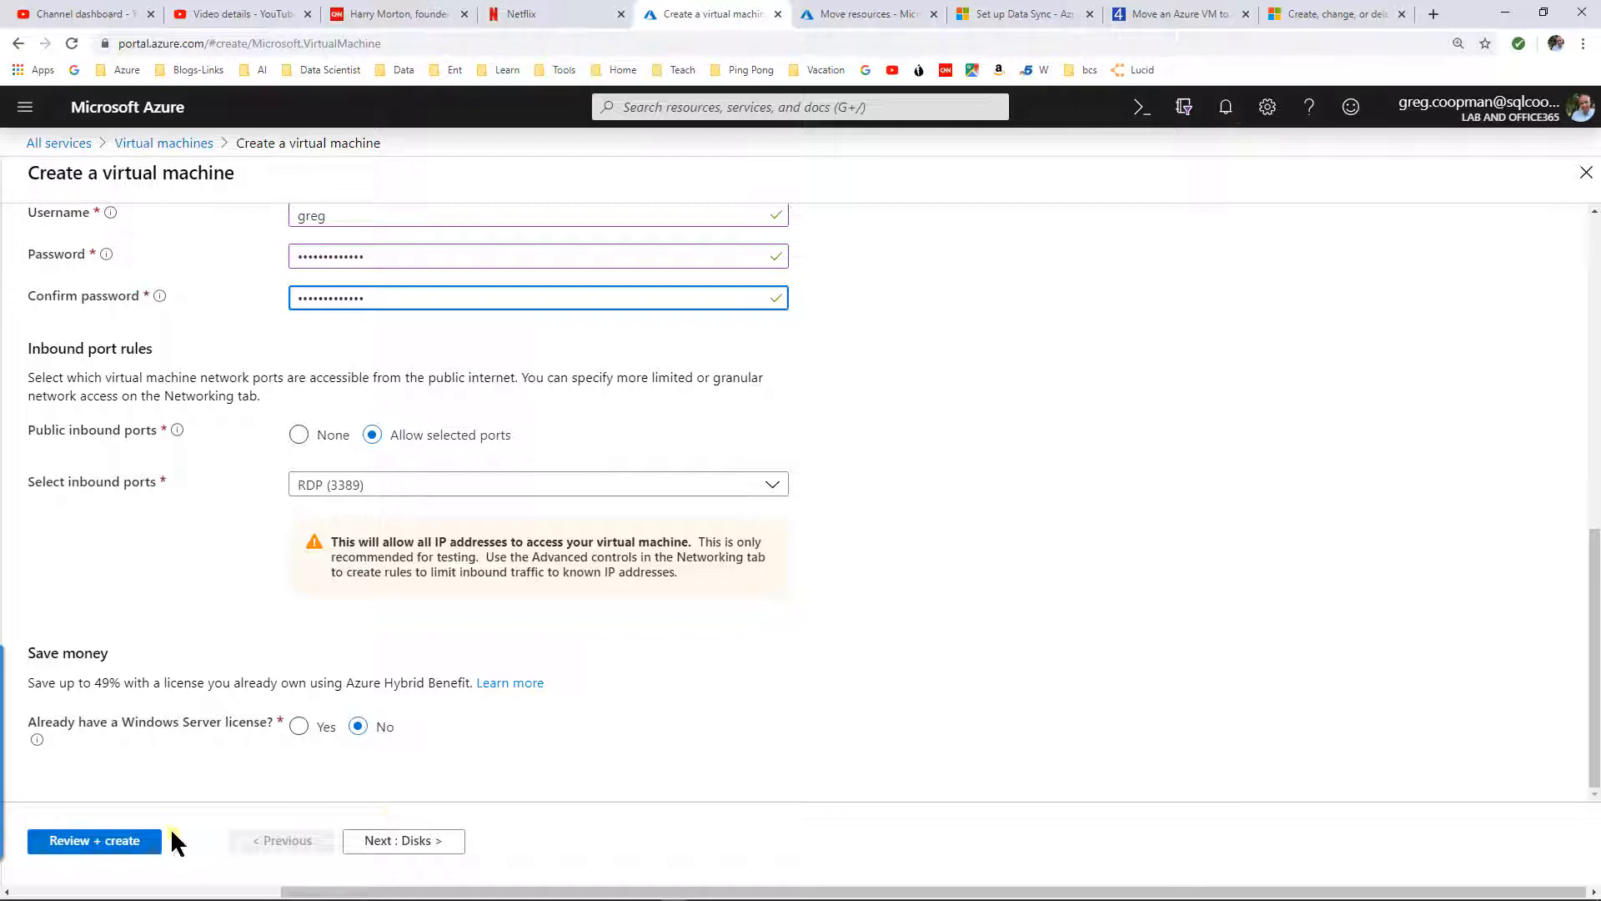
click(386, 844)
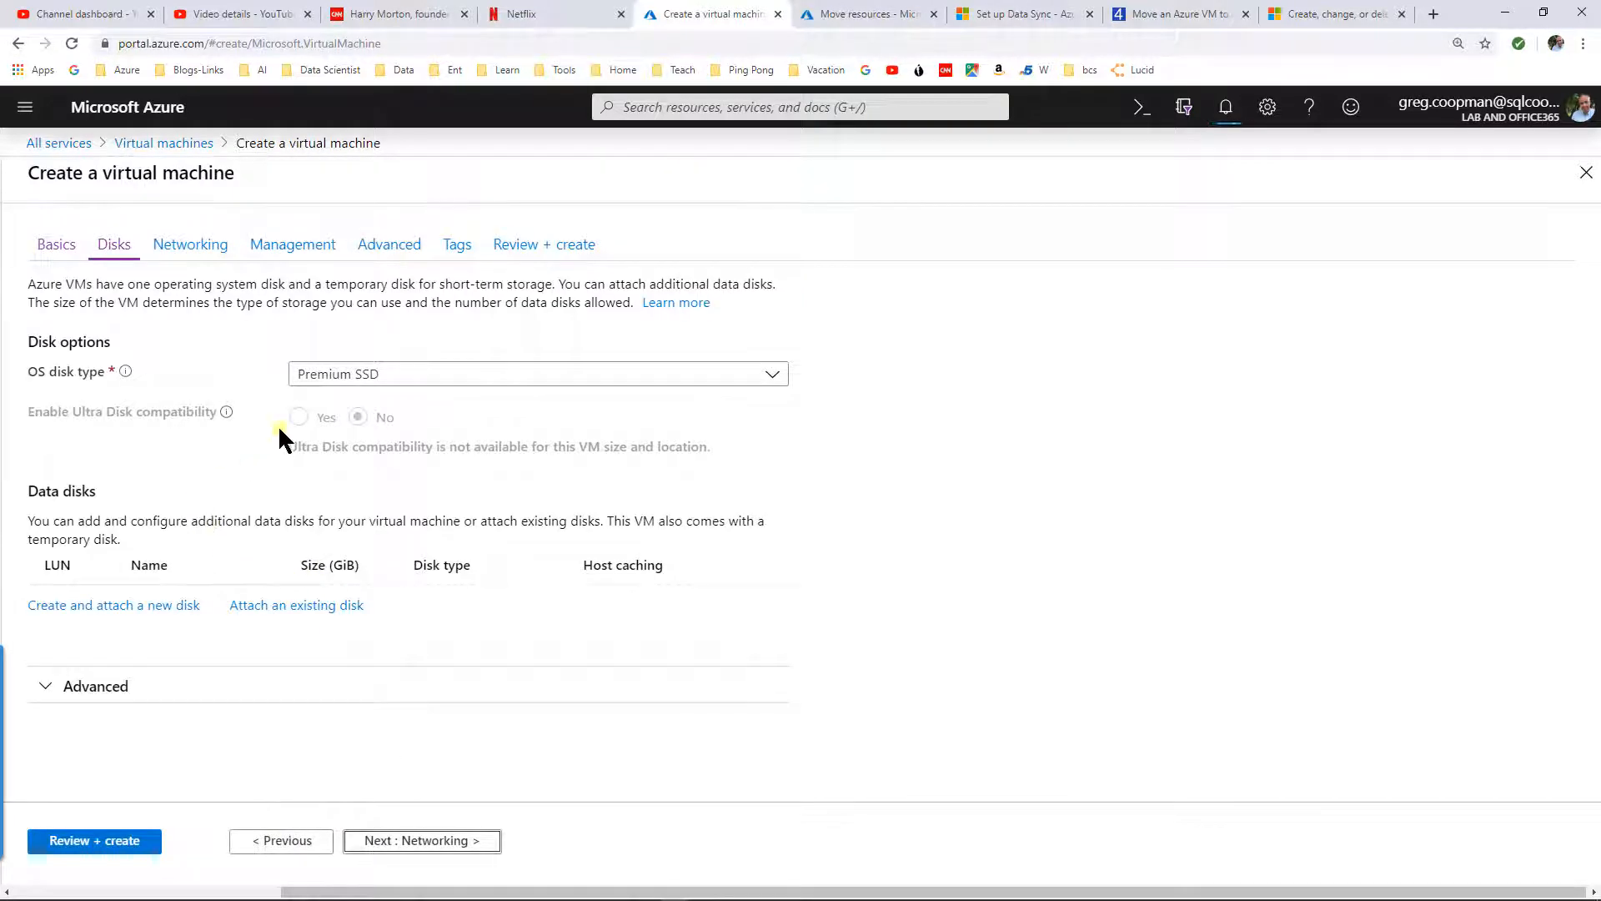
click(354, 380)
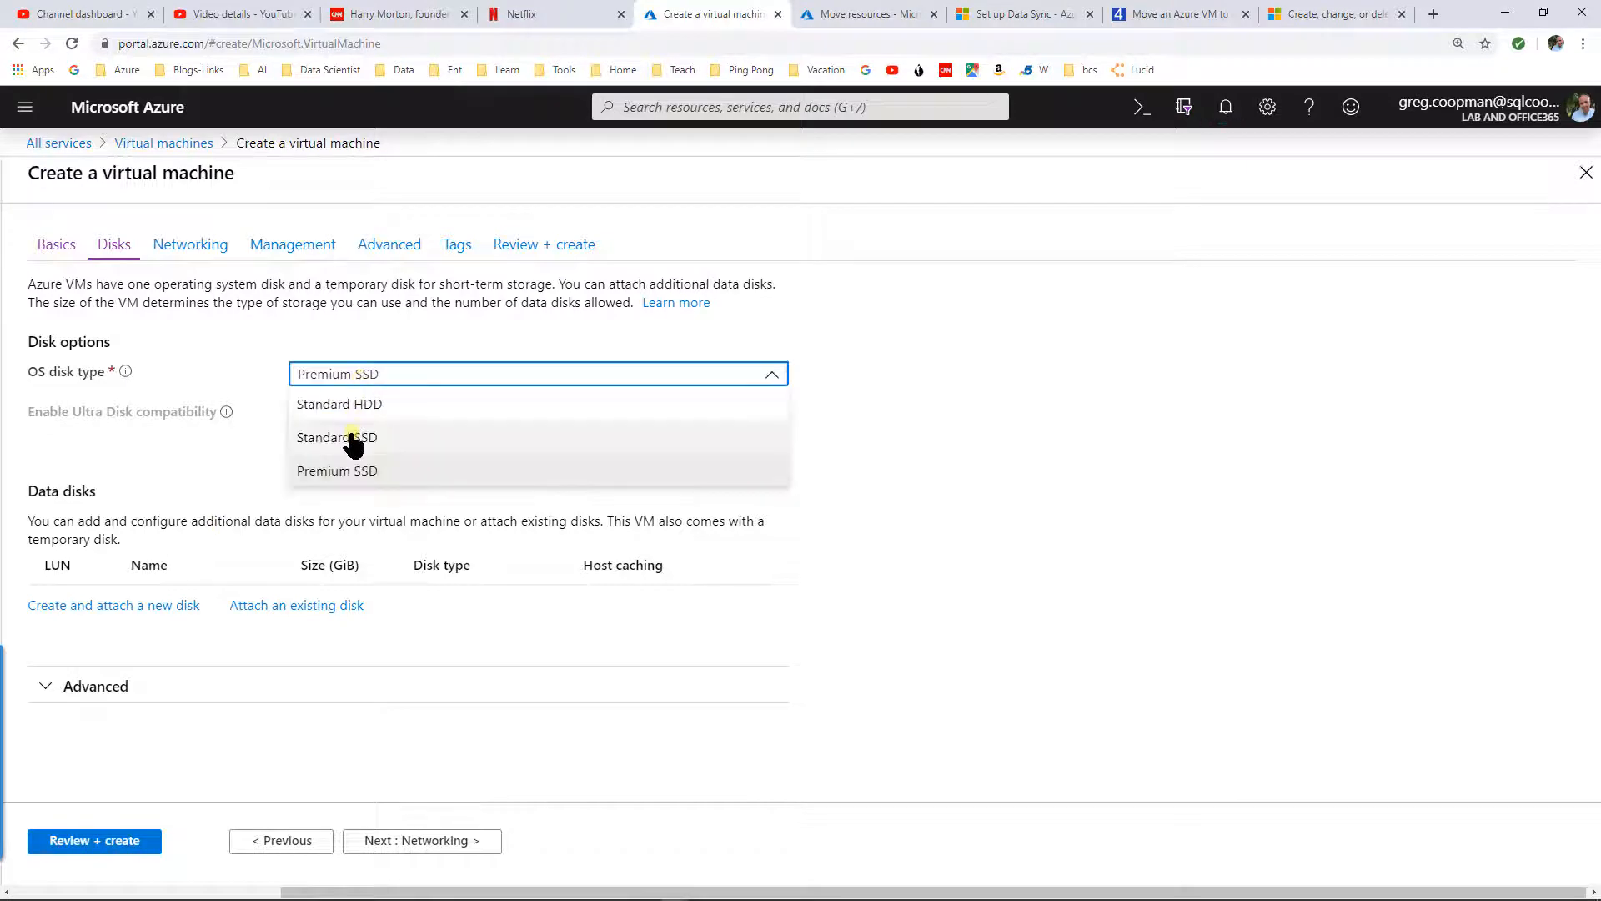
click(352, 439)
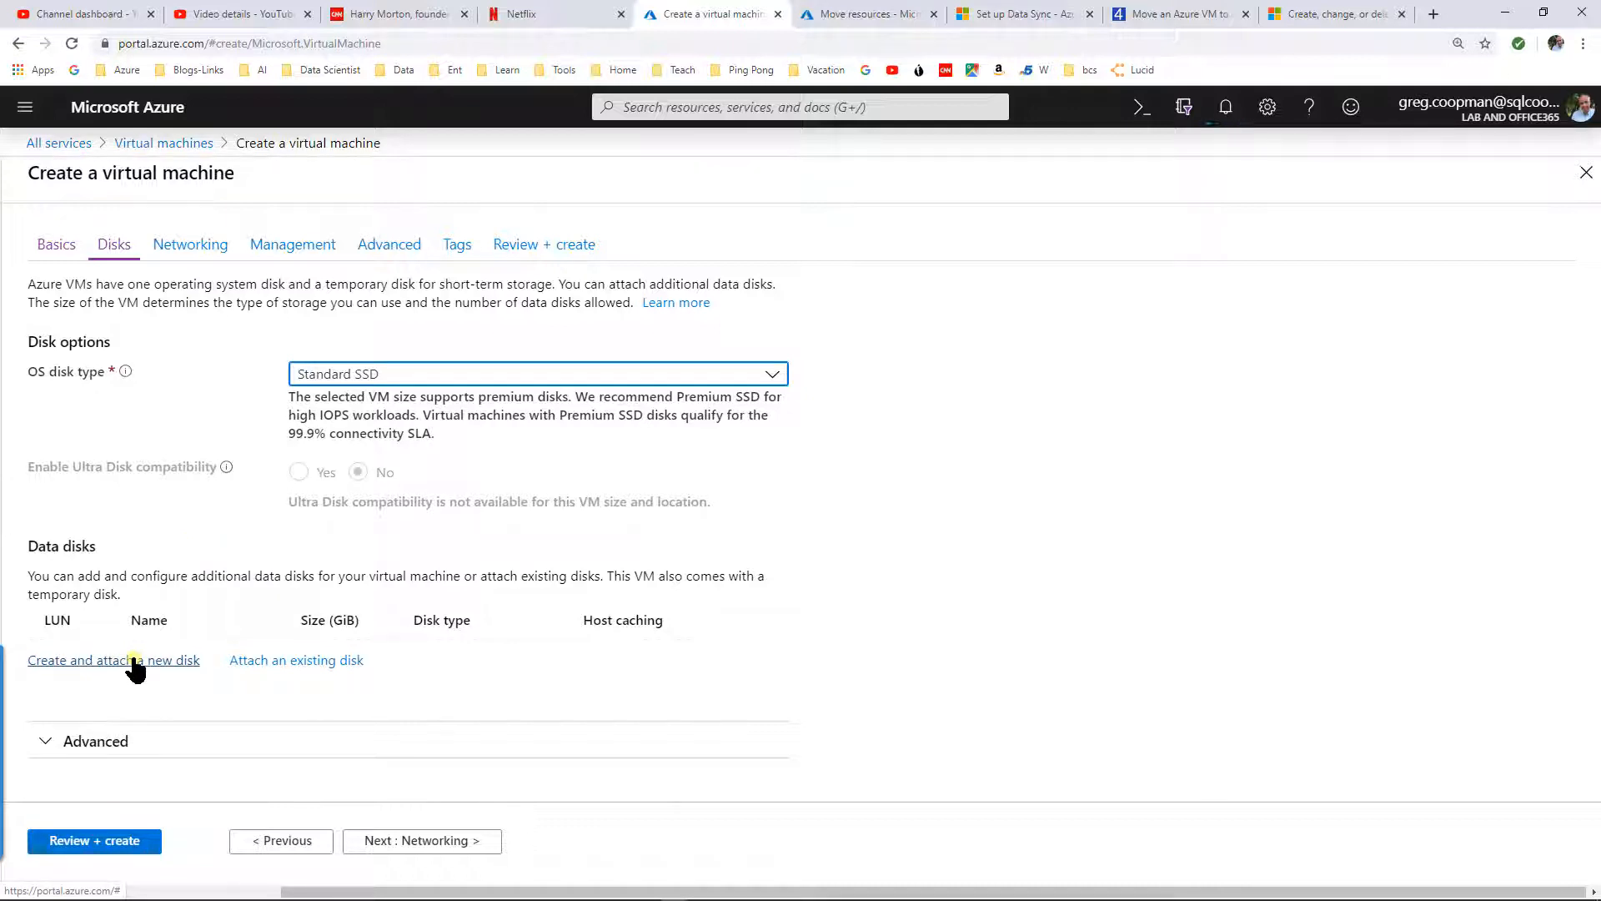
Create and attach a new empty 128 GiB Premium SSD data disk to the virtual machine
click(170, 660)
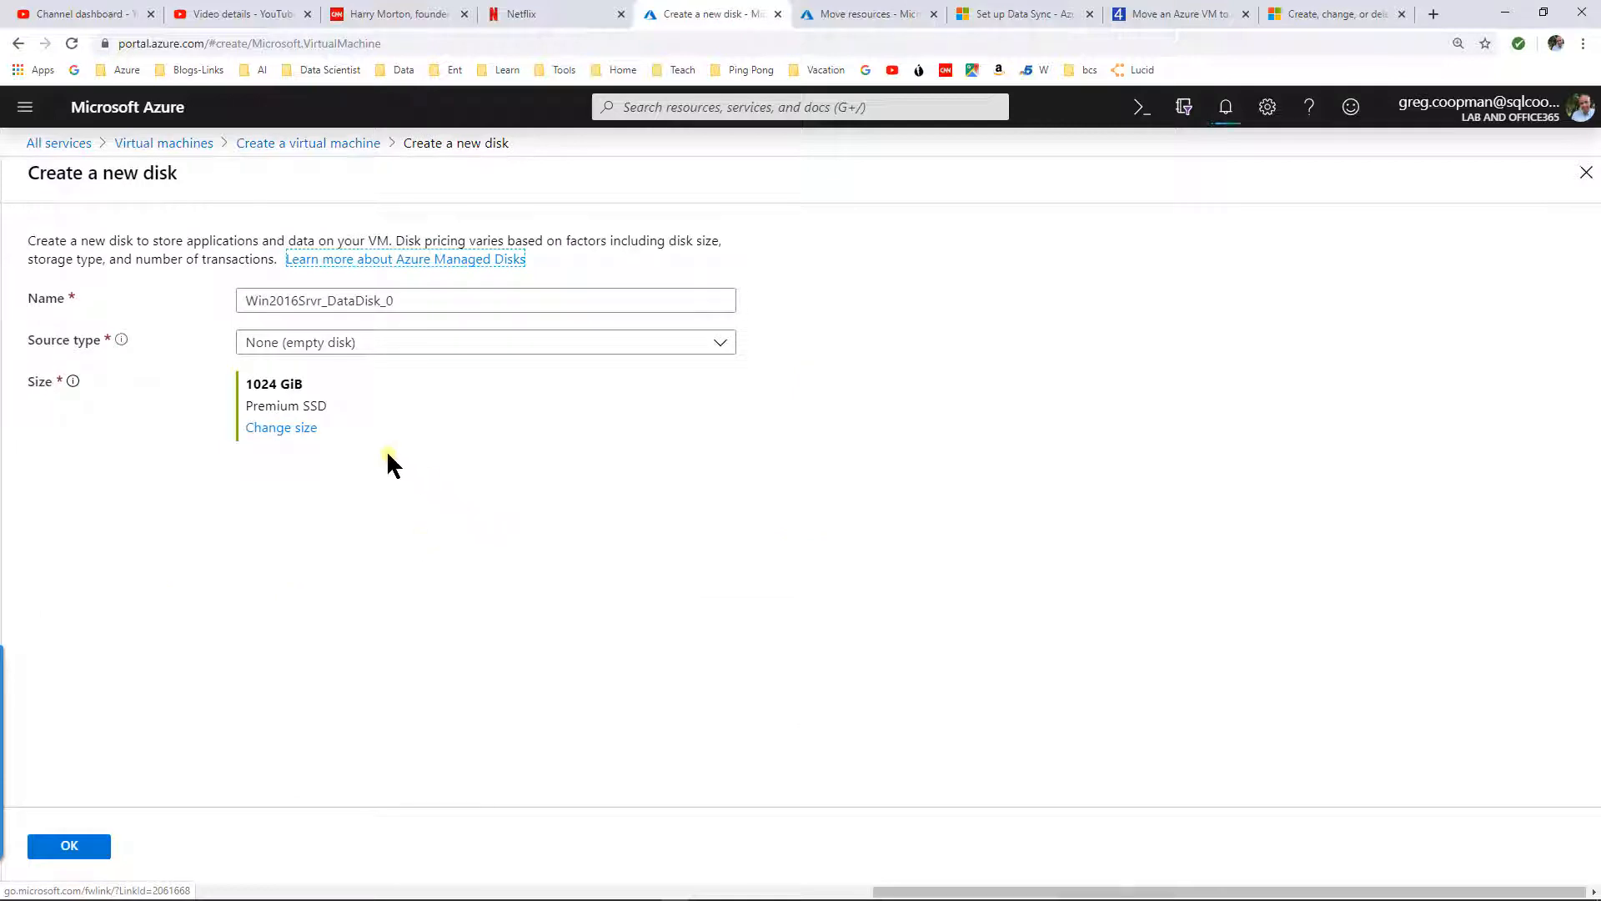
click(287, 430)
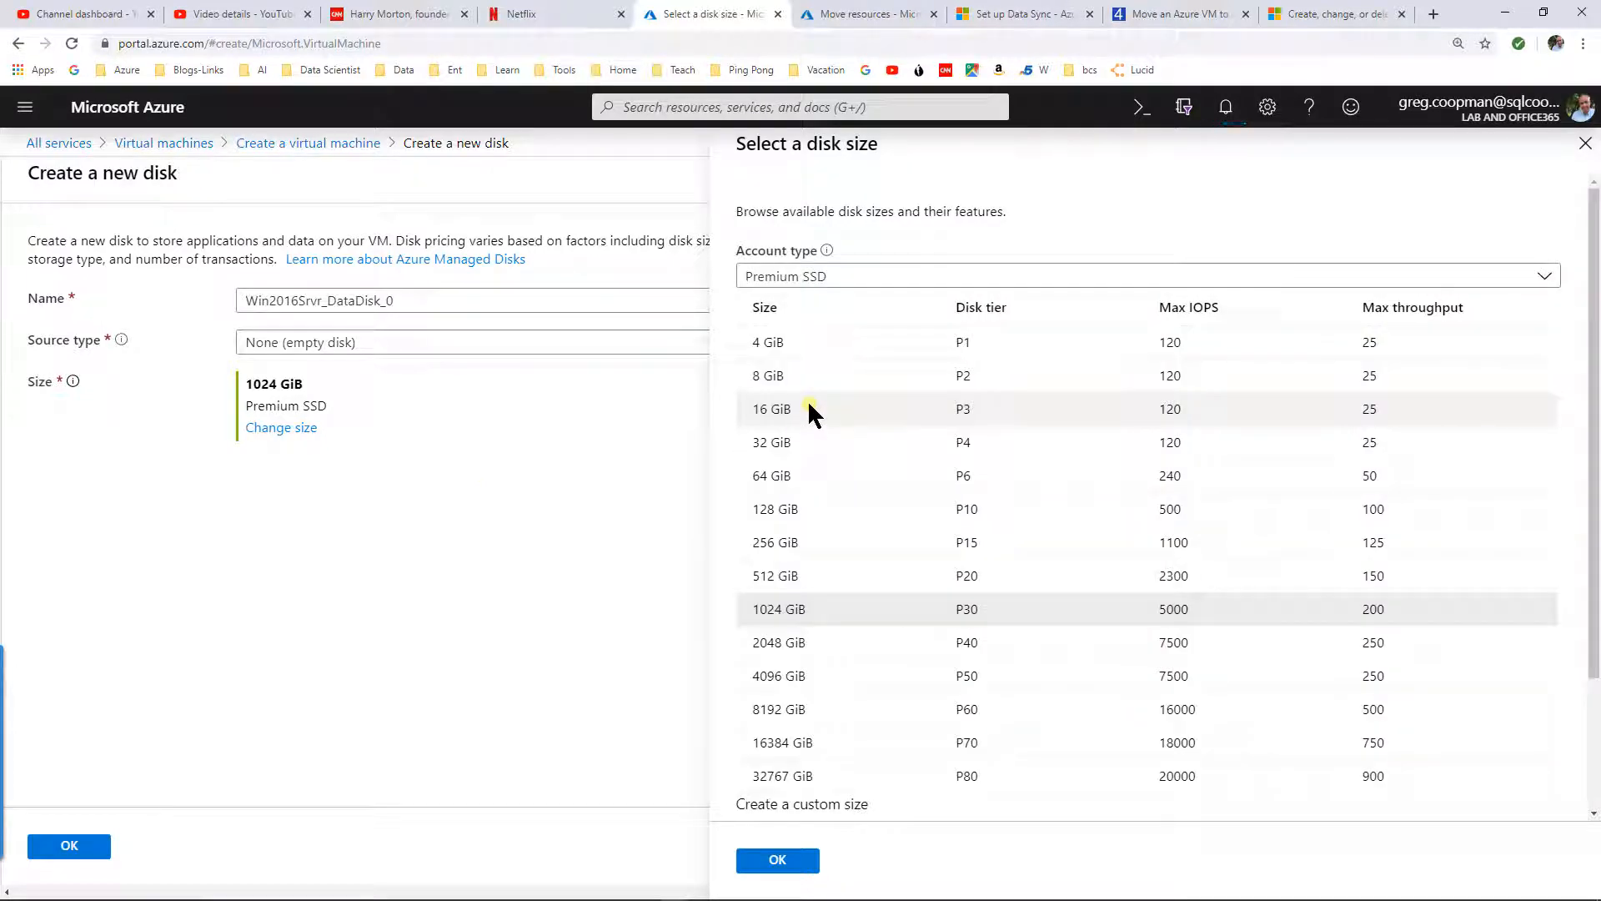
click(788, 510)
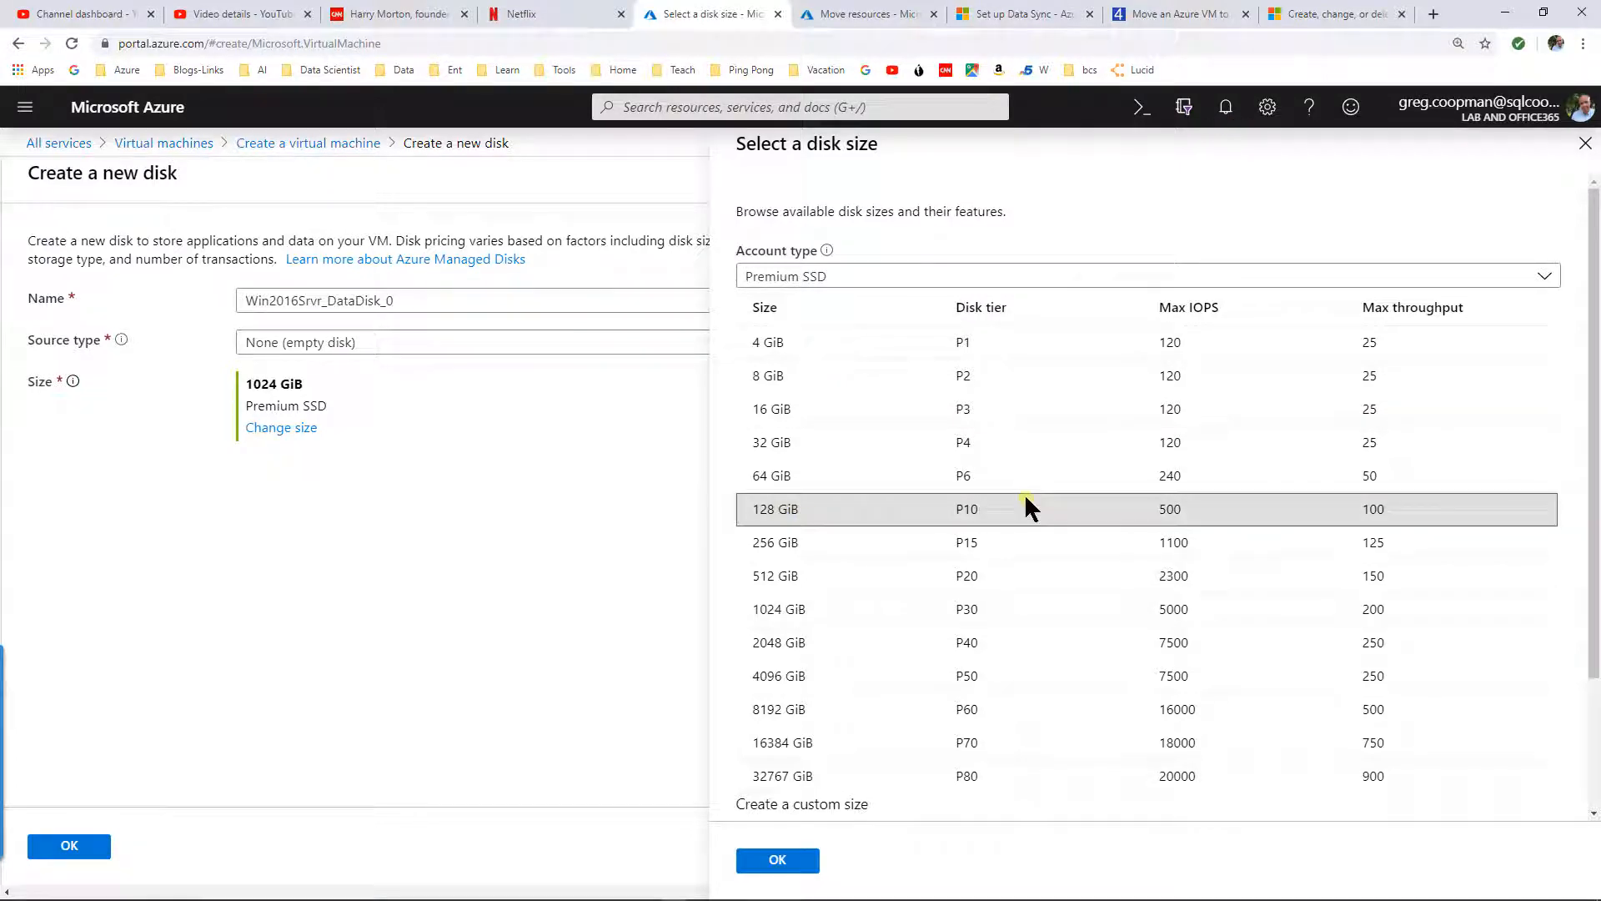
click(780, 860)
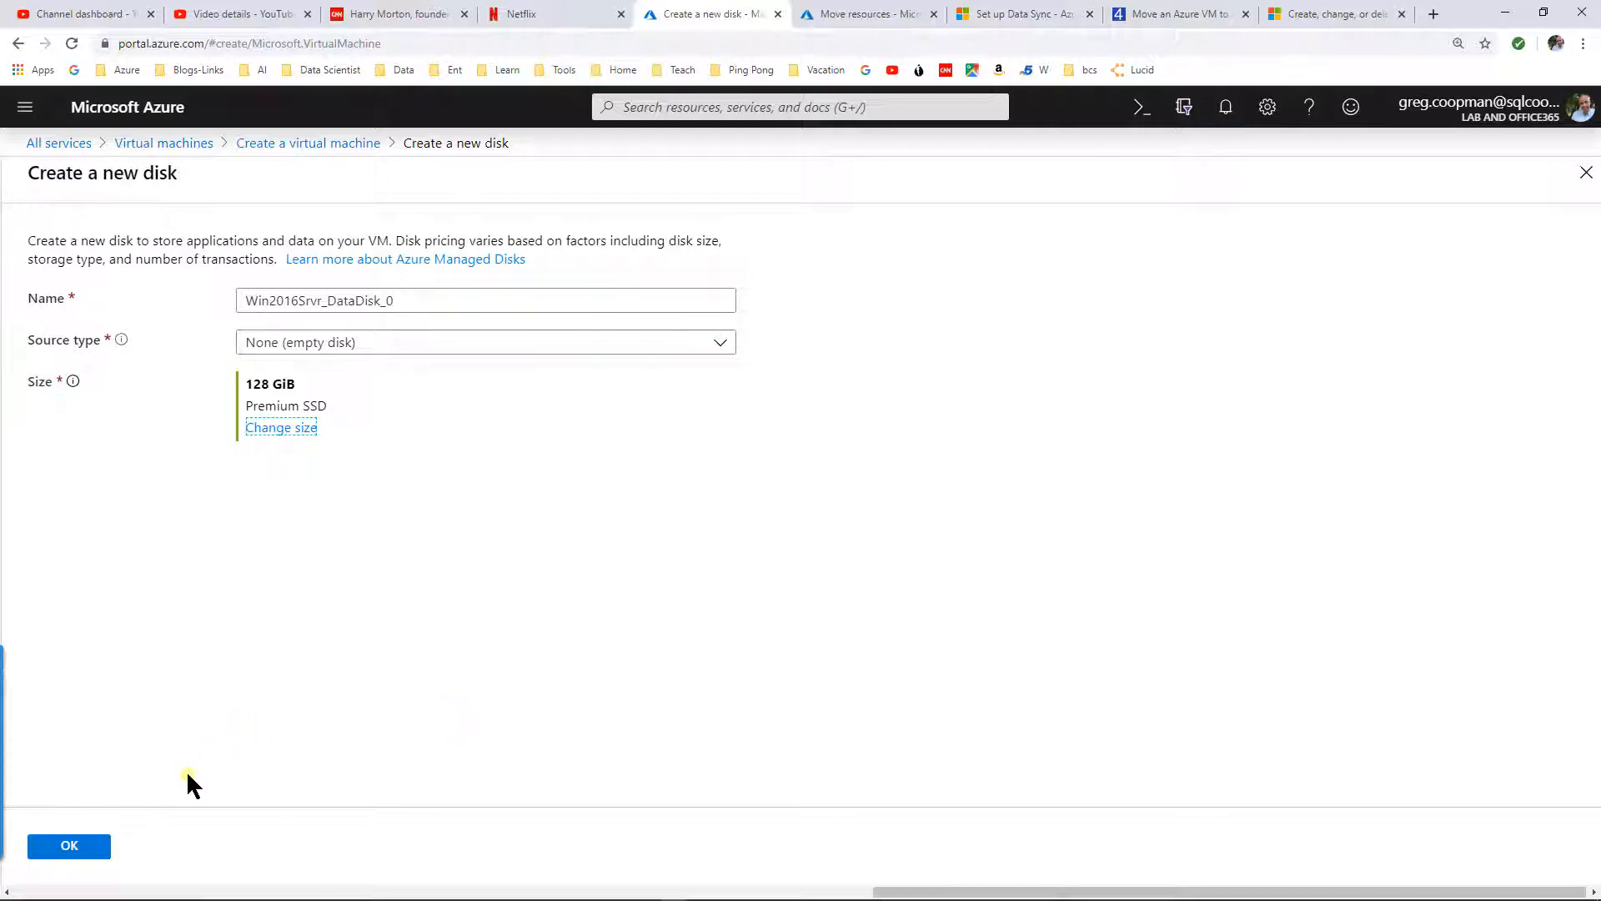
click(69, 849)
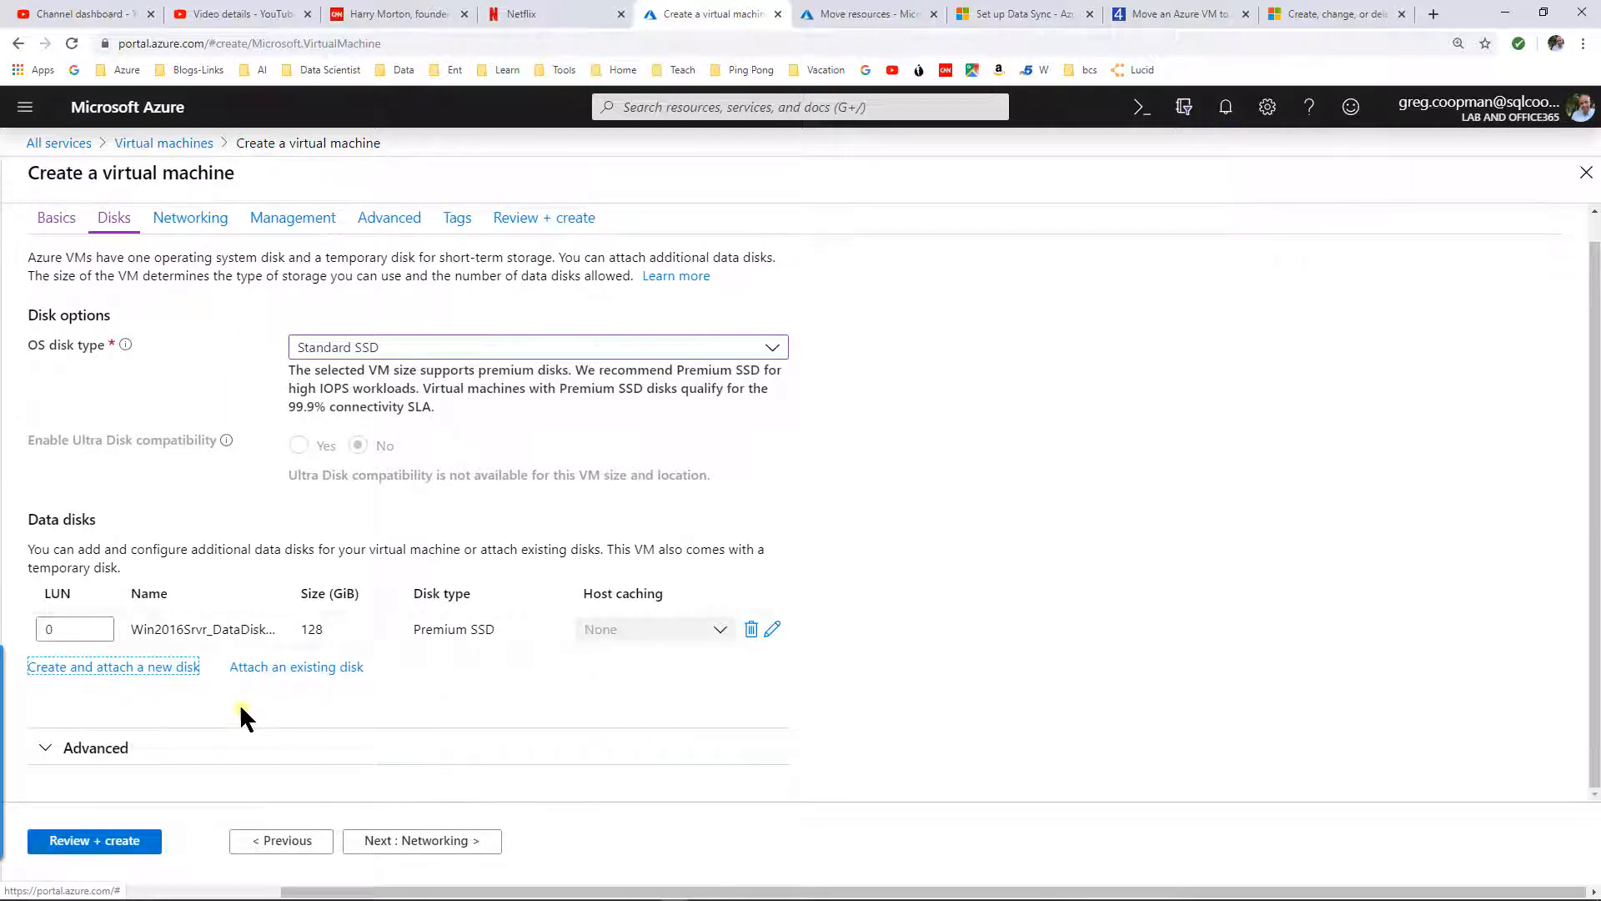
Expand the advanced disk options and review the managed and ephemeral OS disk settings
click(50, 751)
scroll(322, 681, down, 3)
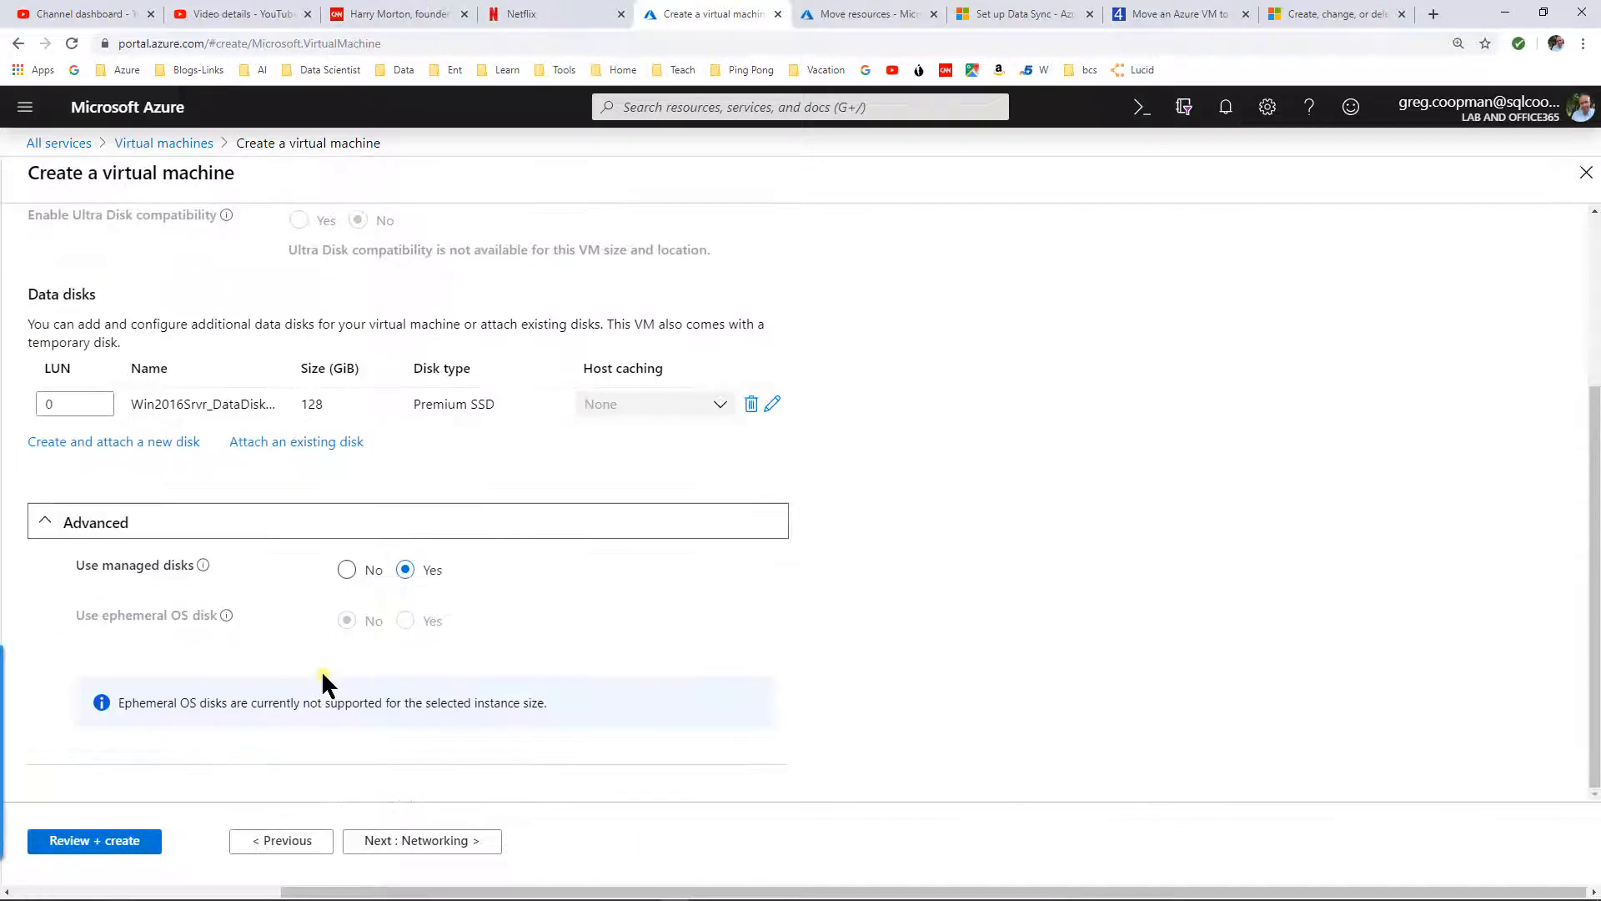
scroll(322, 681, up, 3)
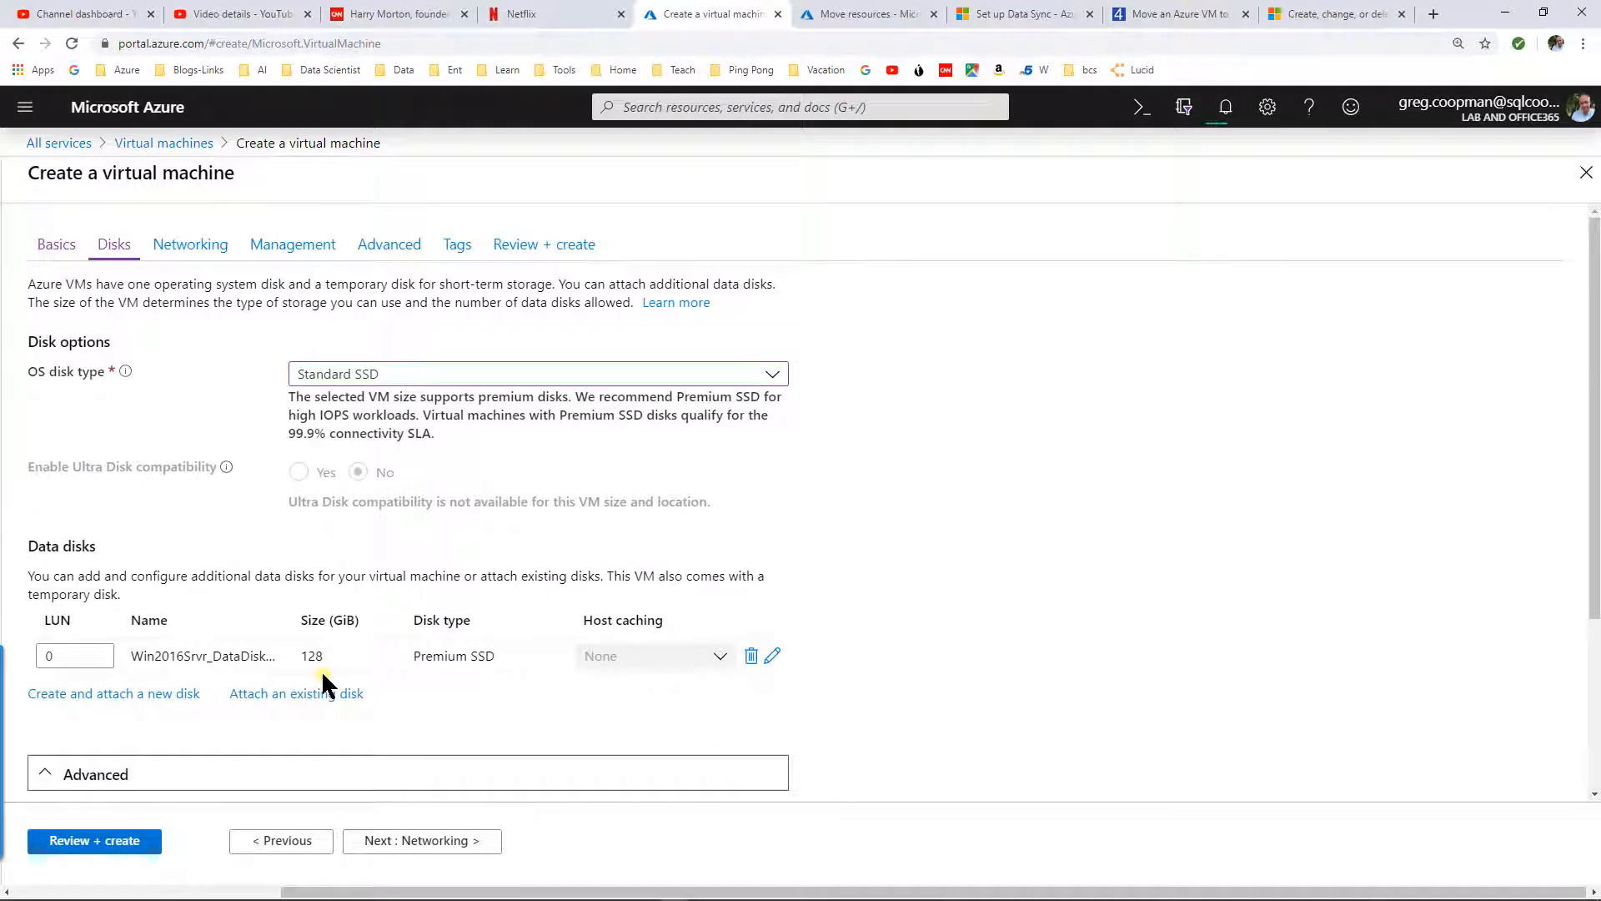
Continue through the disk and networking settings with their defaults, and enable auto-shutdown in the virtual machine's management settings
scroll(322, 675, down, 3)
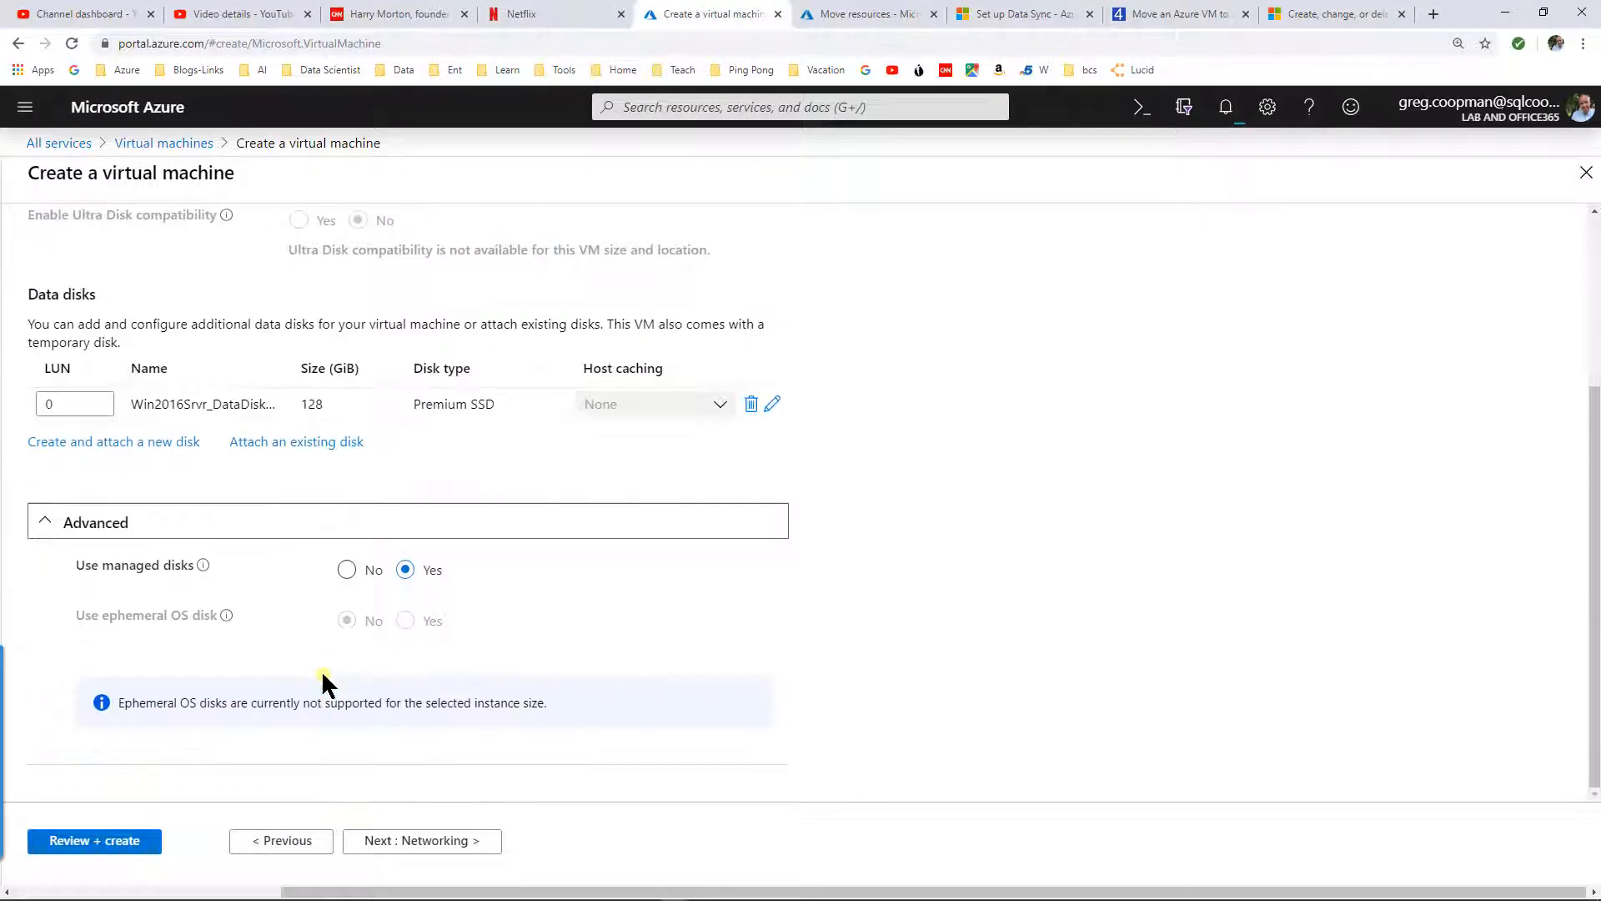
click(400, 839)
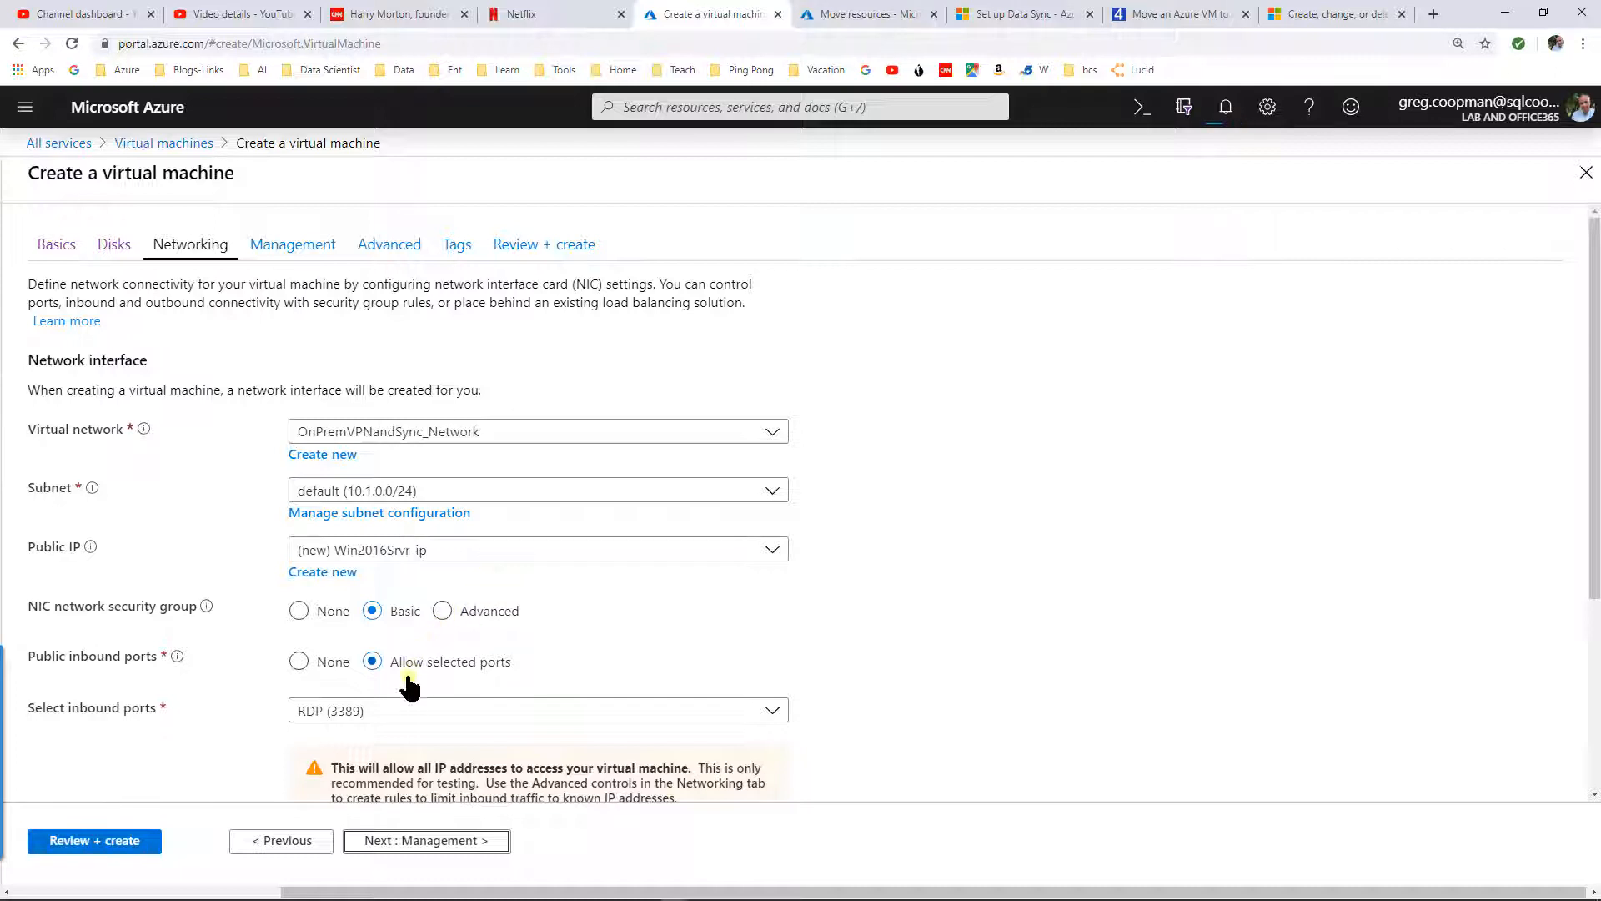
click(425, 841)
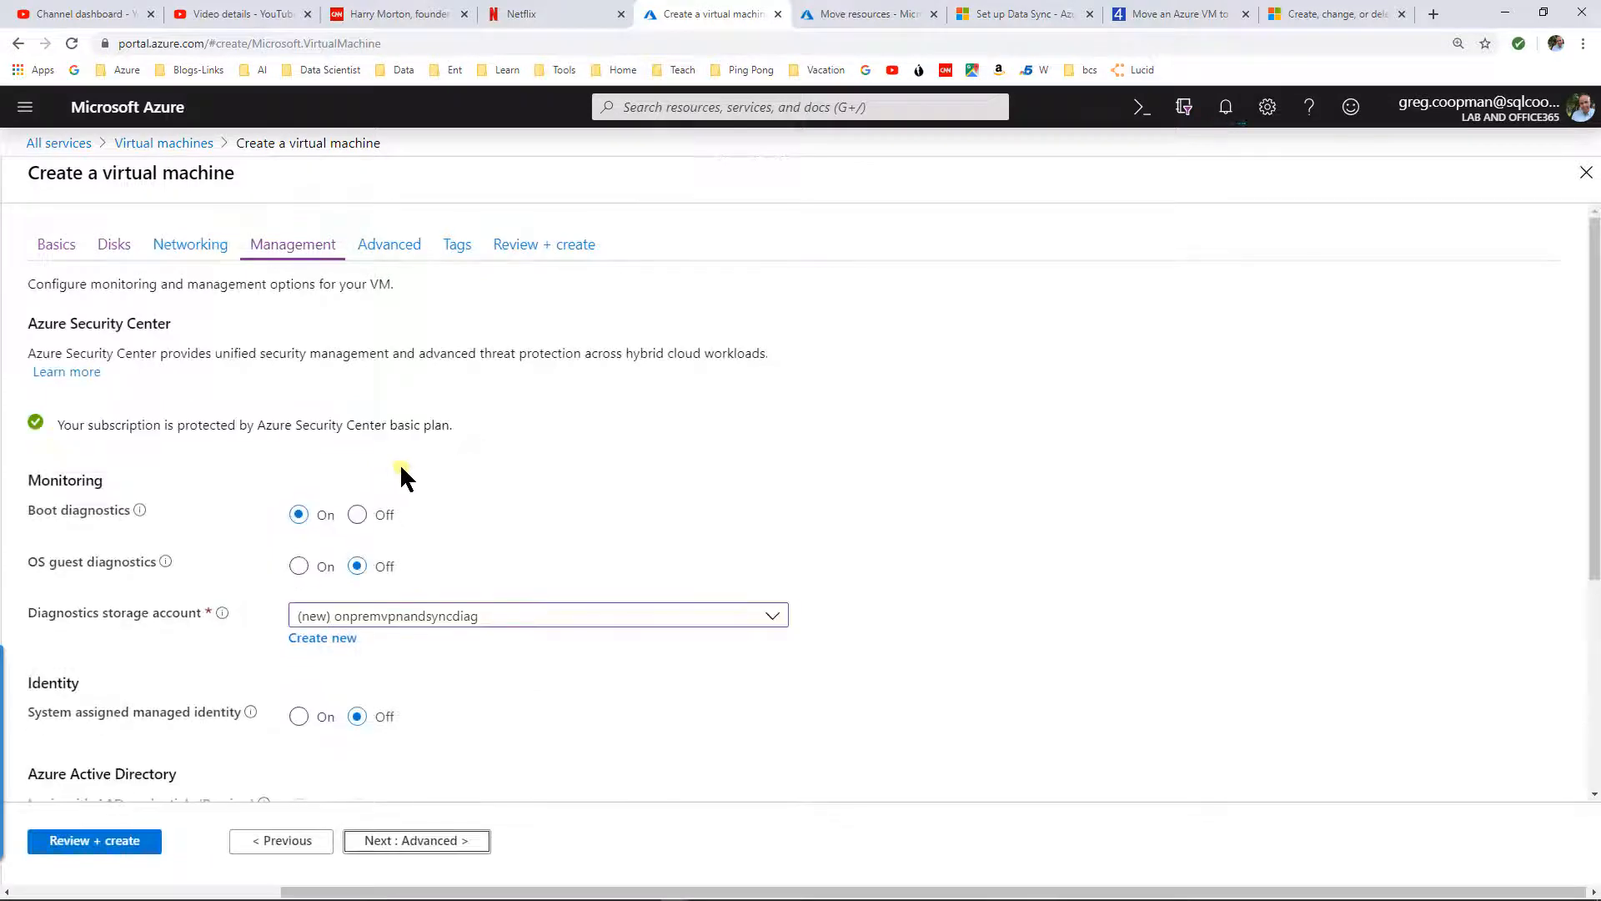
scroll(435, 485, down, 4)
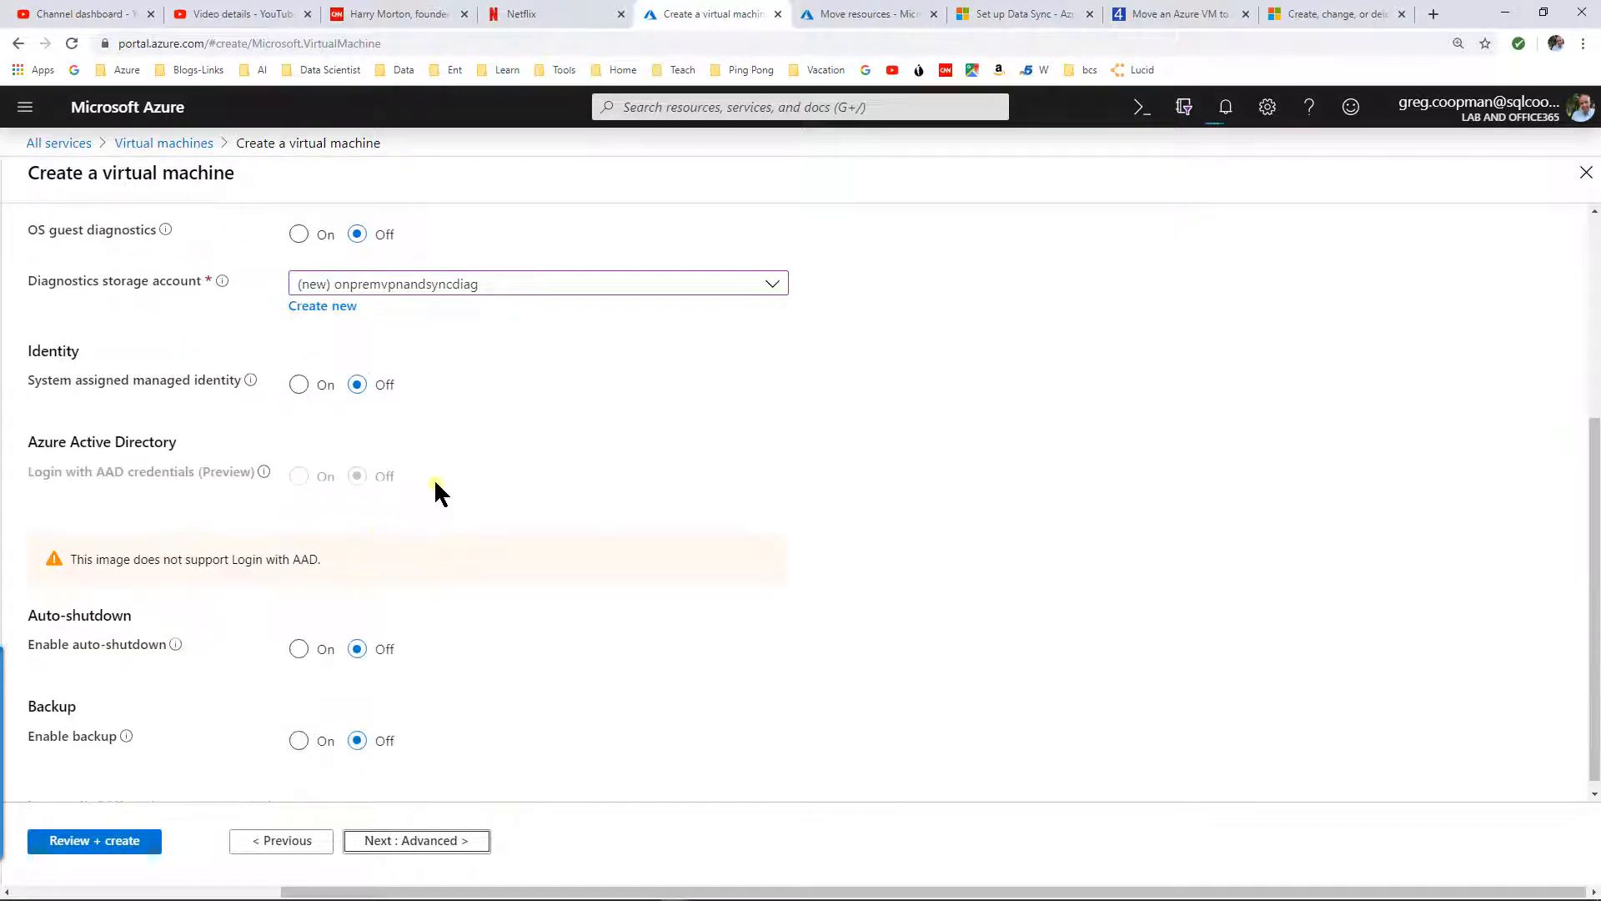
click(302, 648)
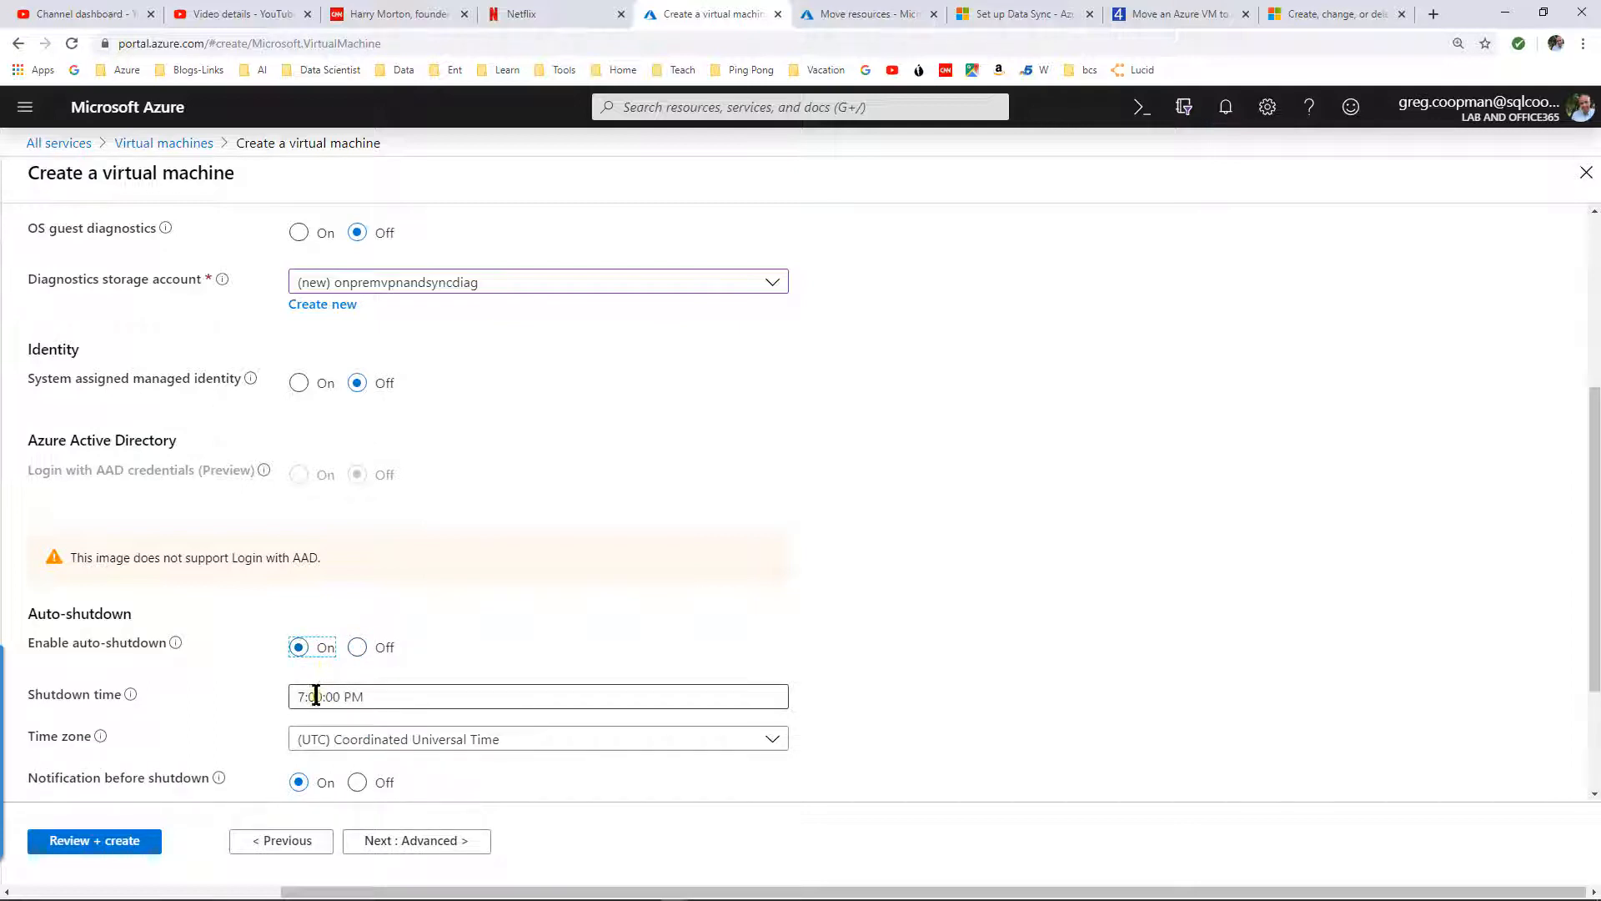
Continue past the advanced and tag settings, leaving them unchanged, to the virtual machine's review and create page
click(391, 840)
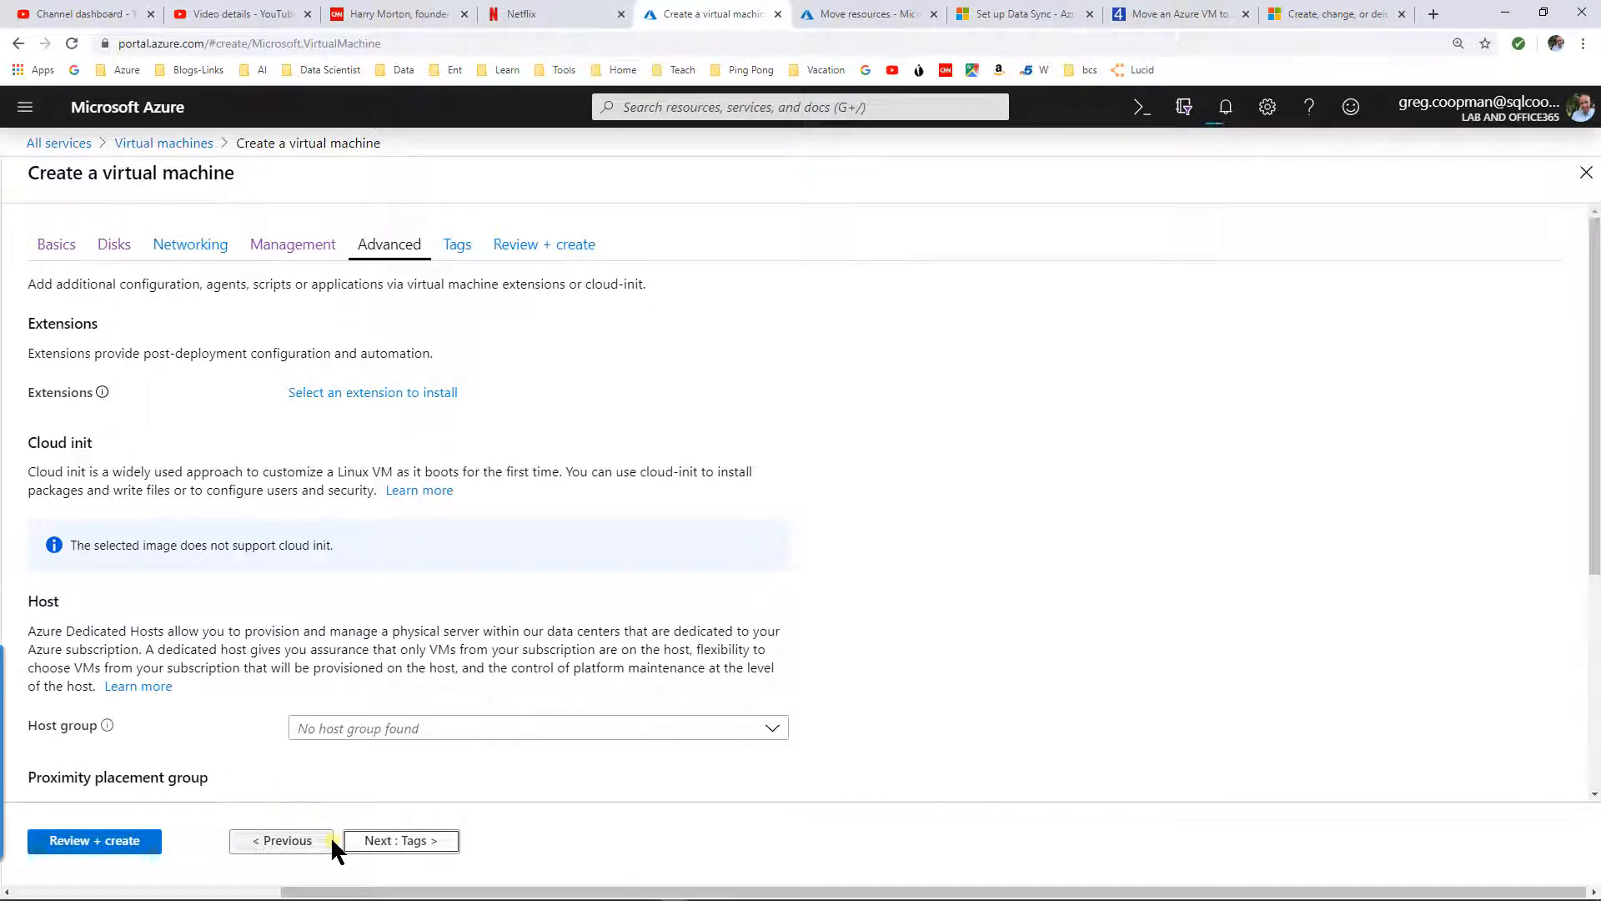
click(379, 843)
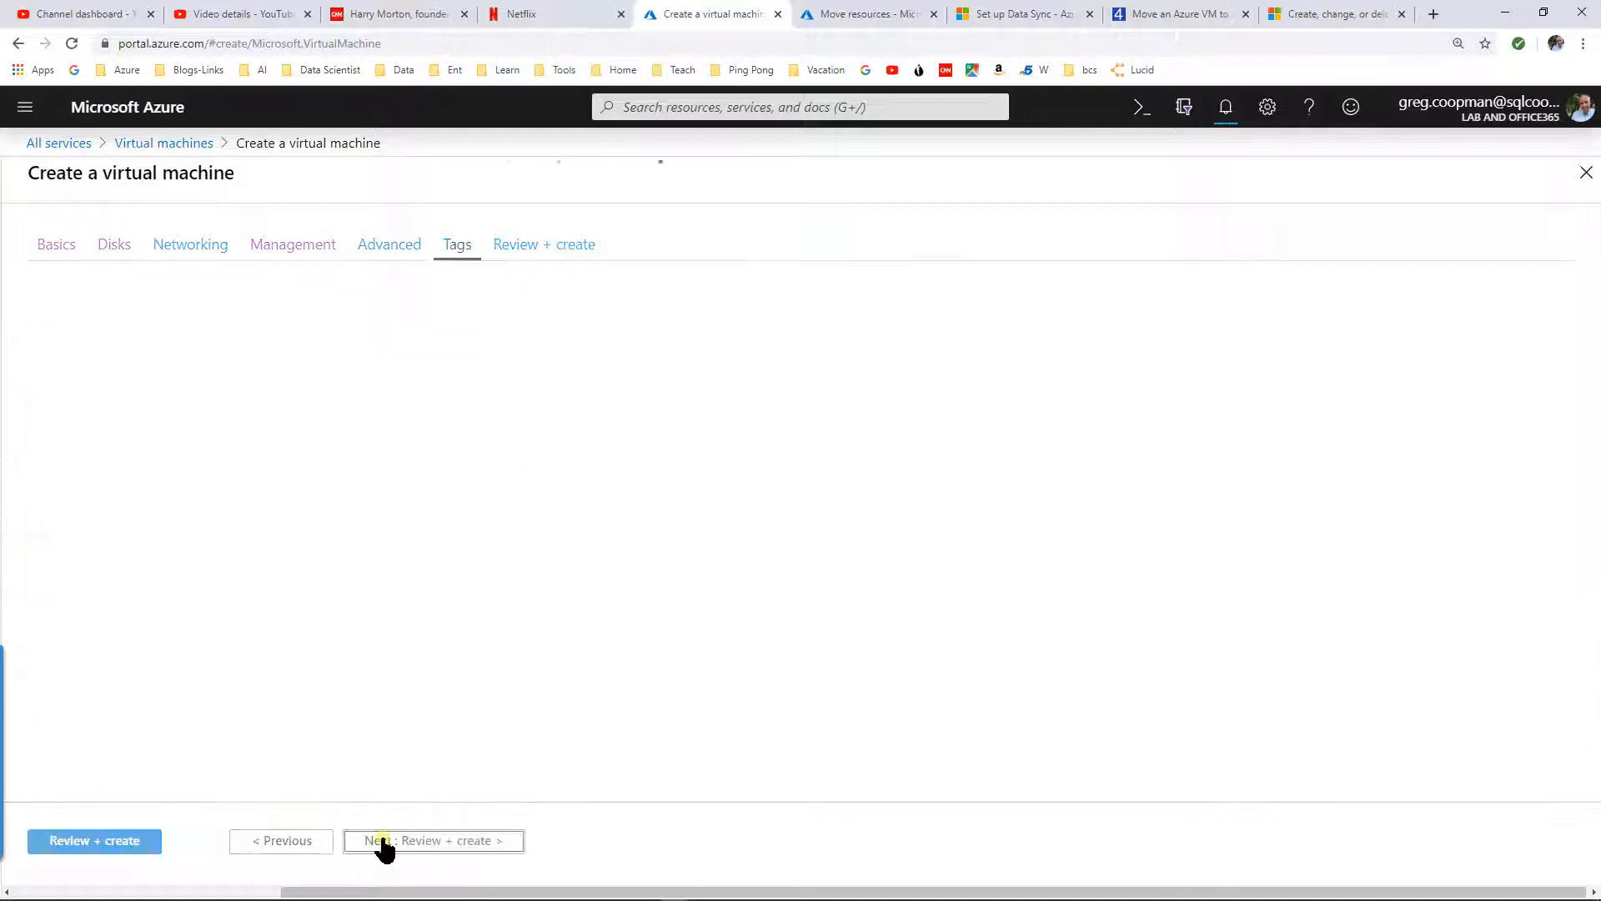
click(381, 841)
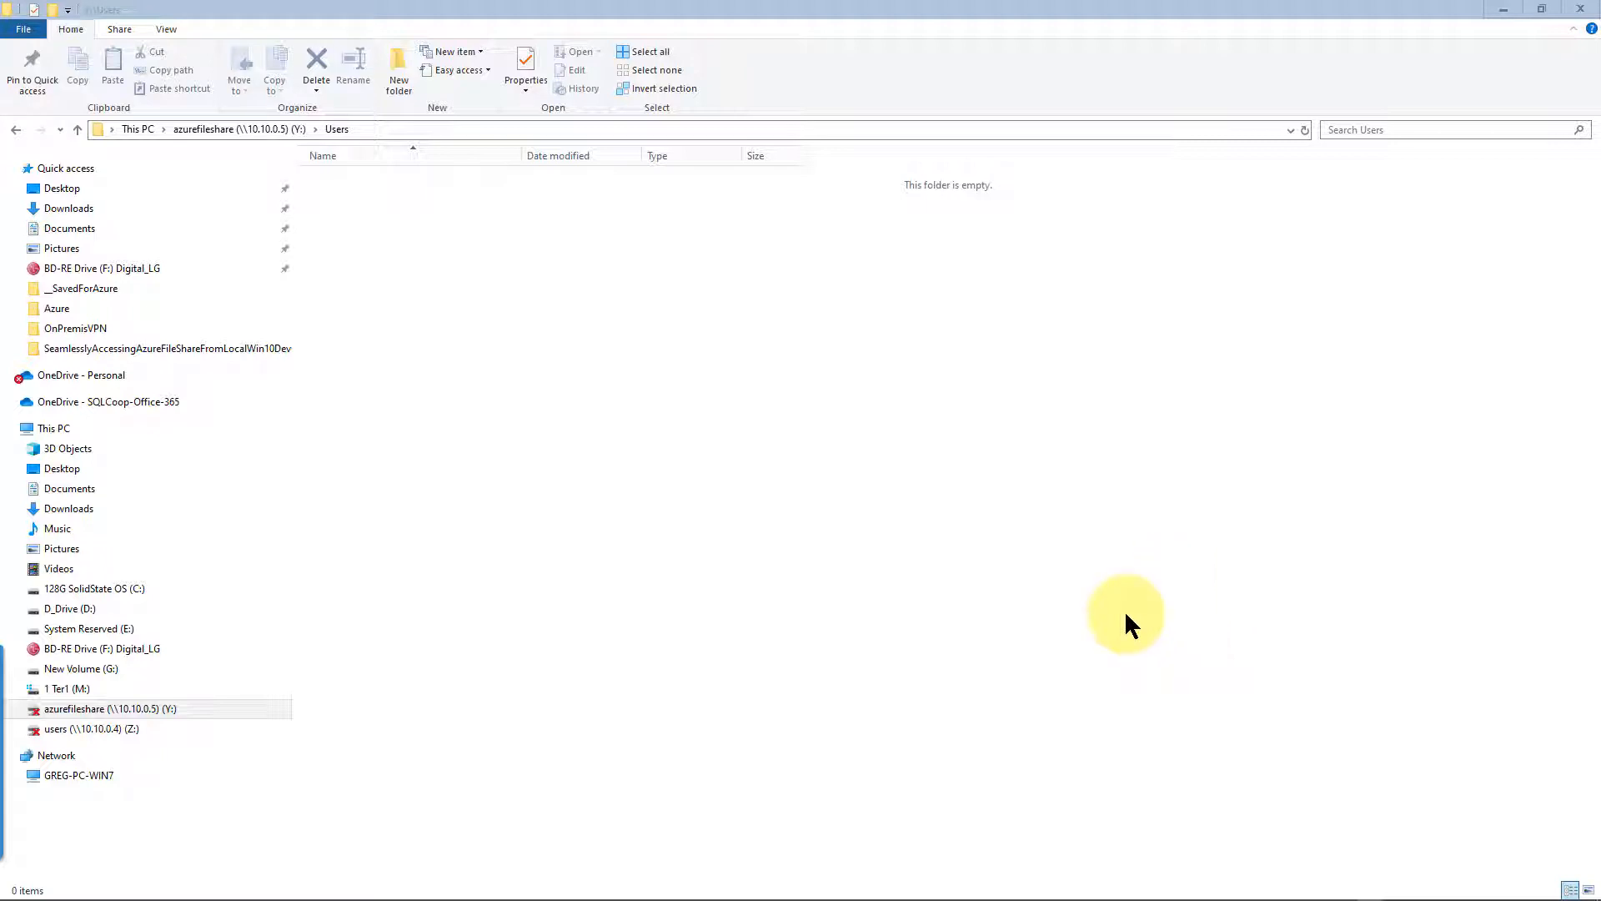
Run Windows PowerShell ISE as administrator and open the recent script CreatingSelfSignedCertificate.ps1 from the PowerShellScript folder
mouse_move(1115, 896)
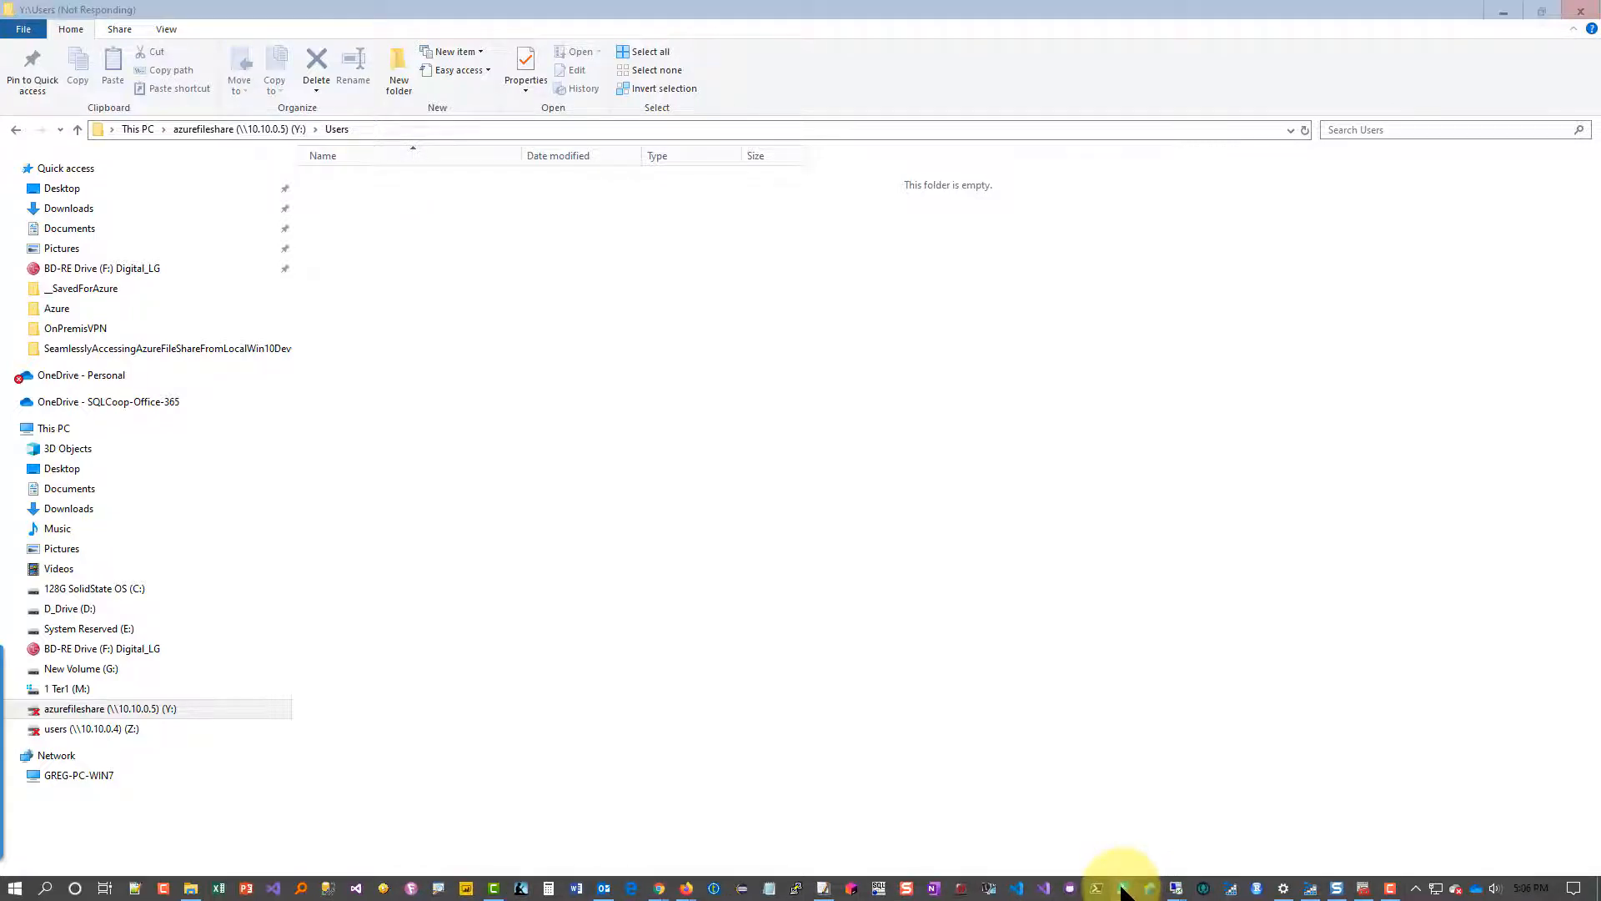
right_click(1123, 890)
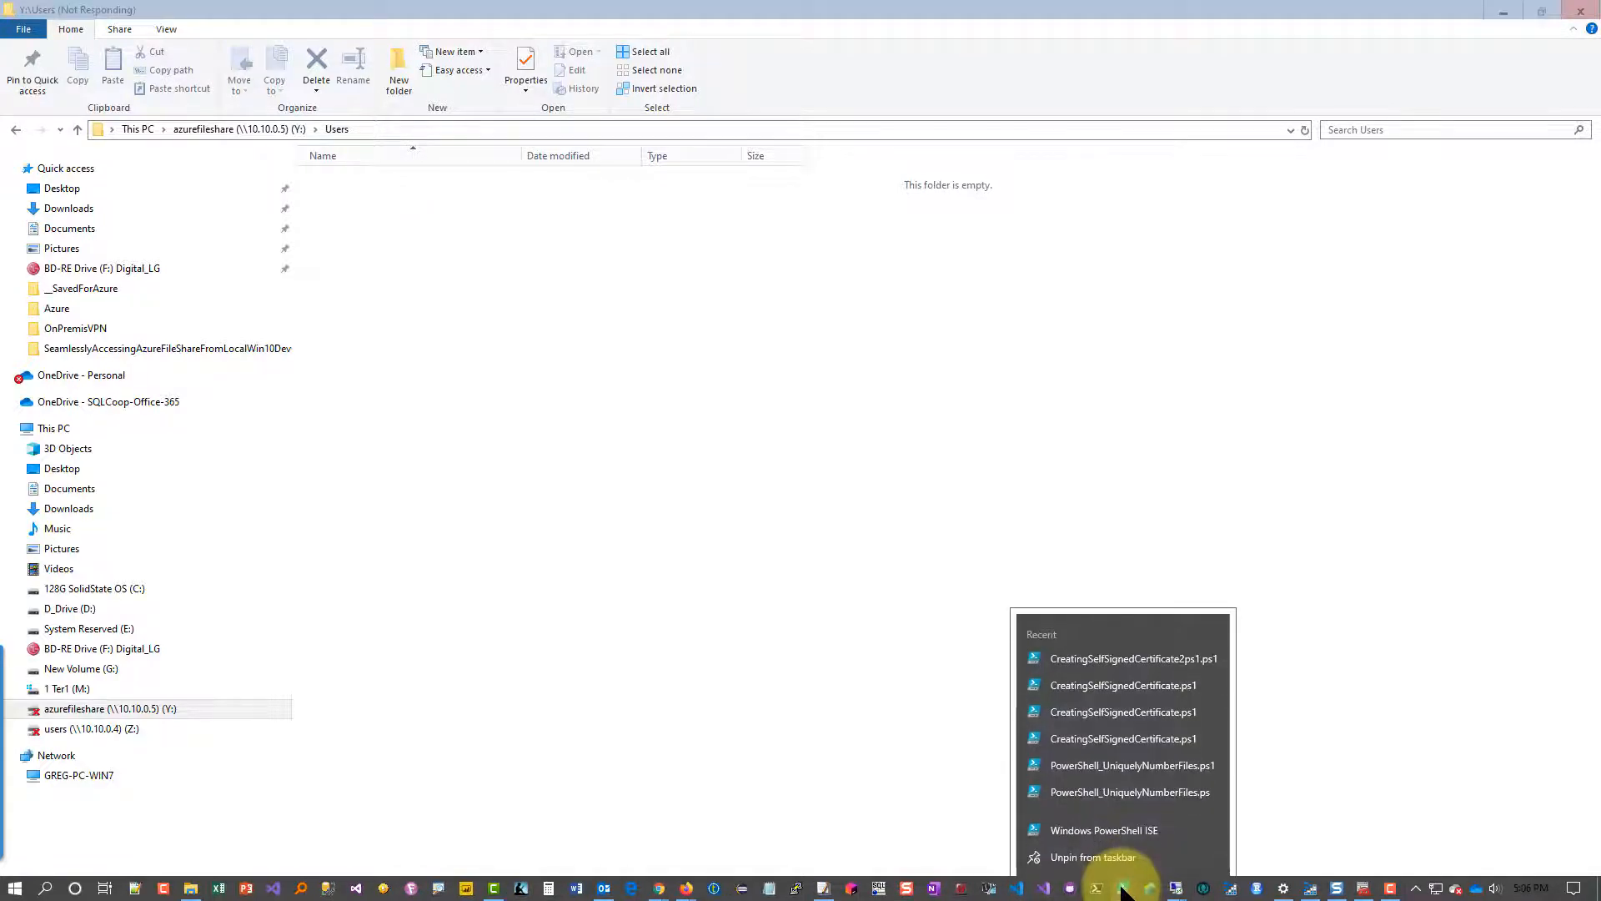
right_click(1121, 828)
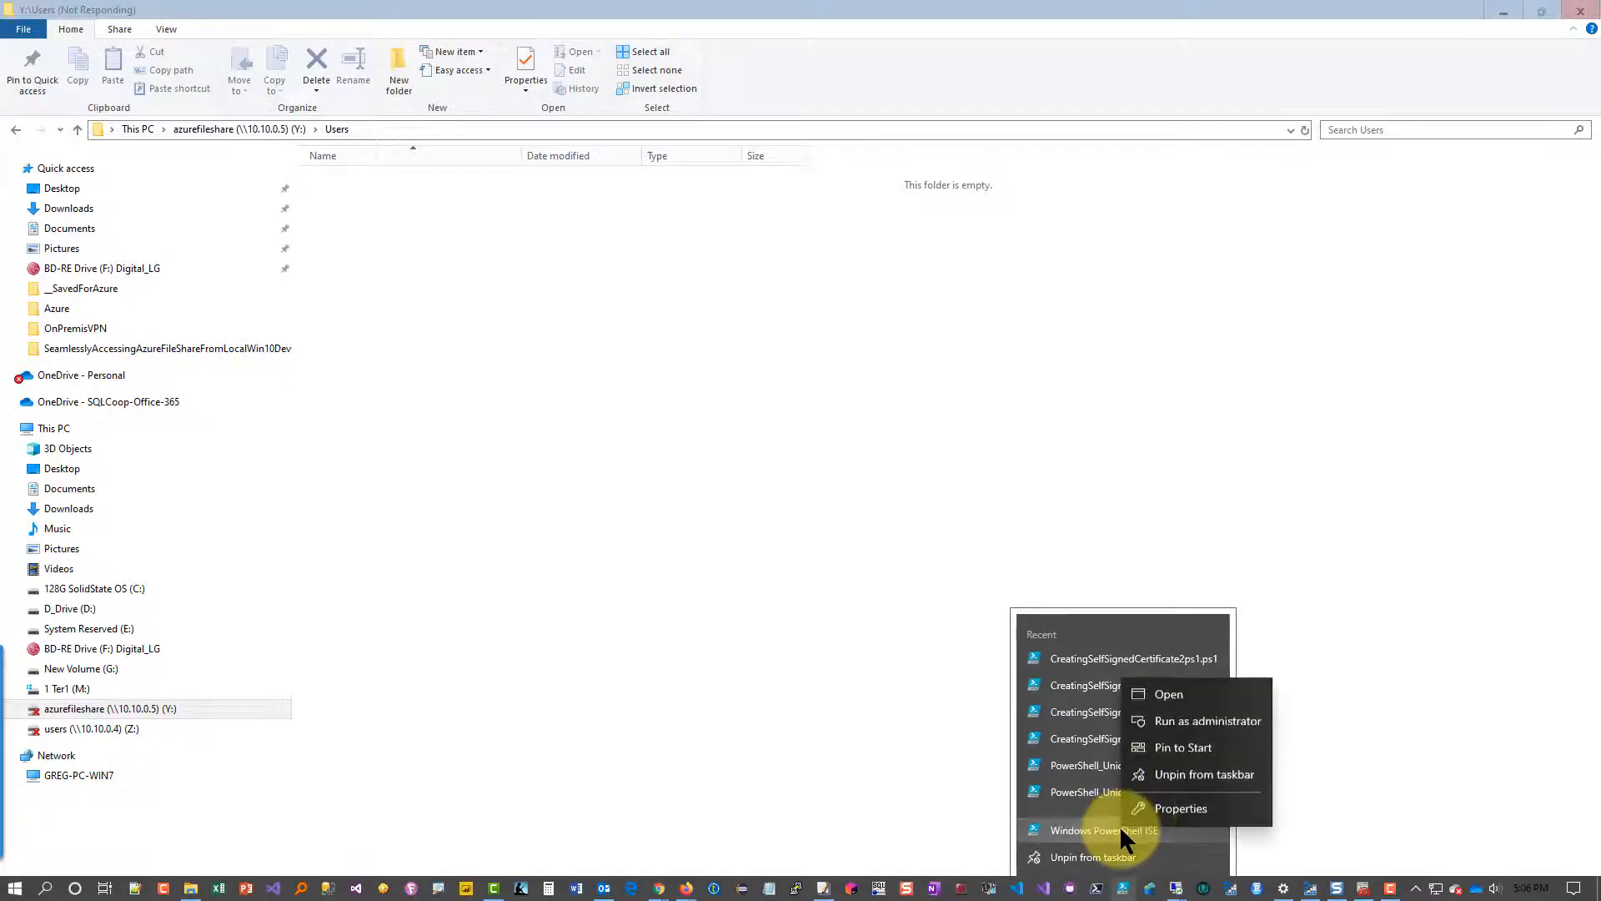
click(1179, 721)
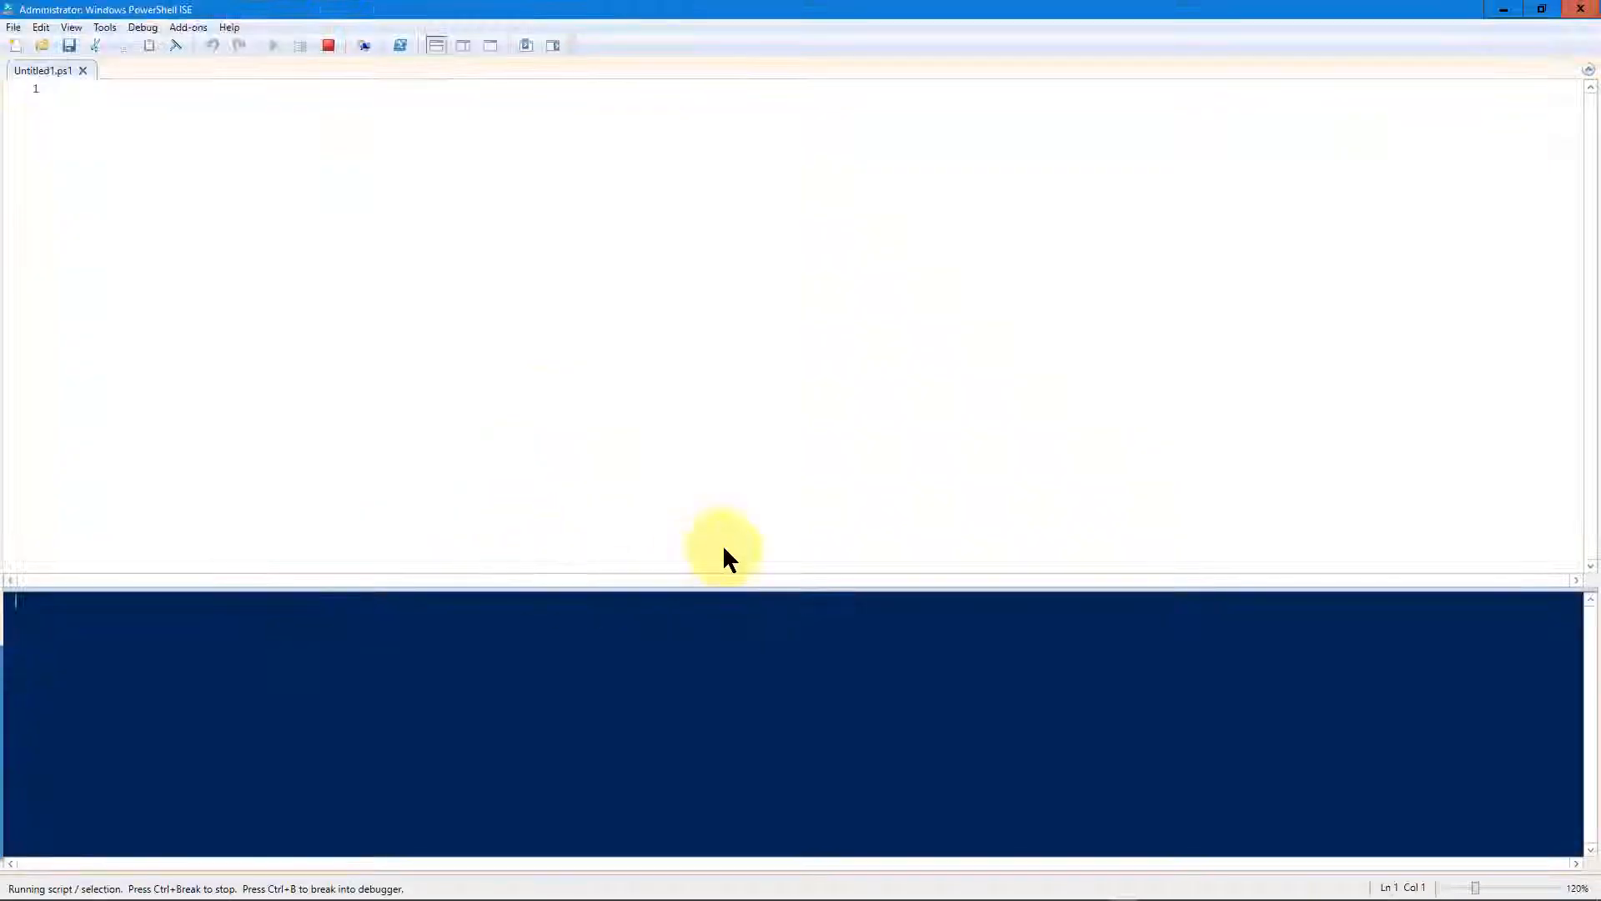
click(15, 28)
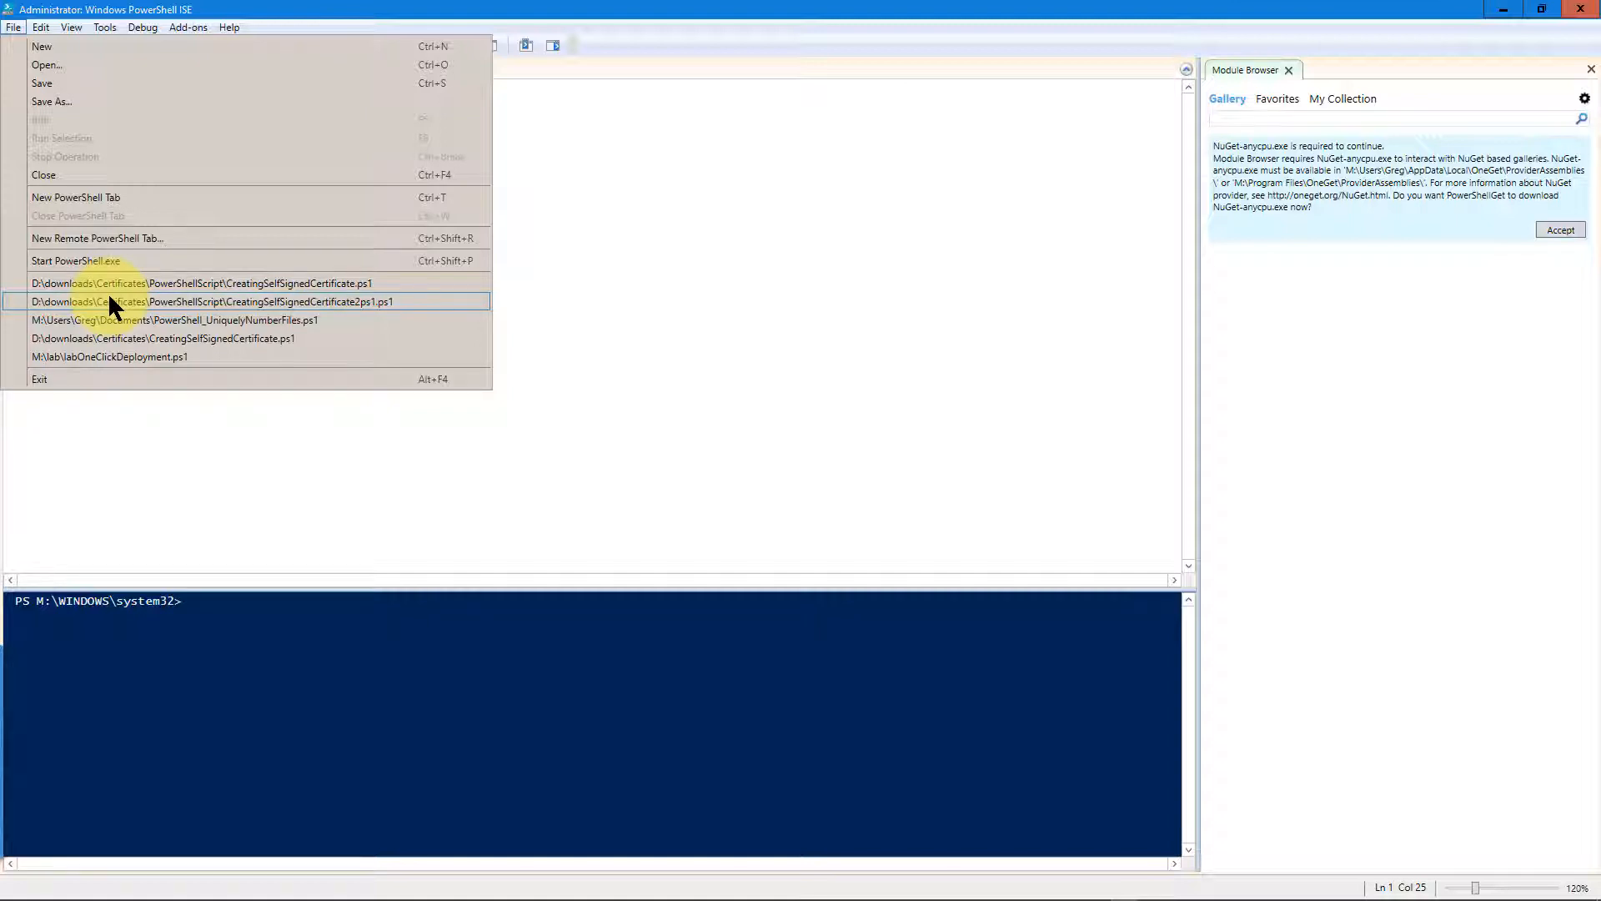
click(133, 283)
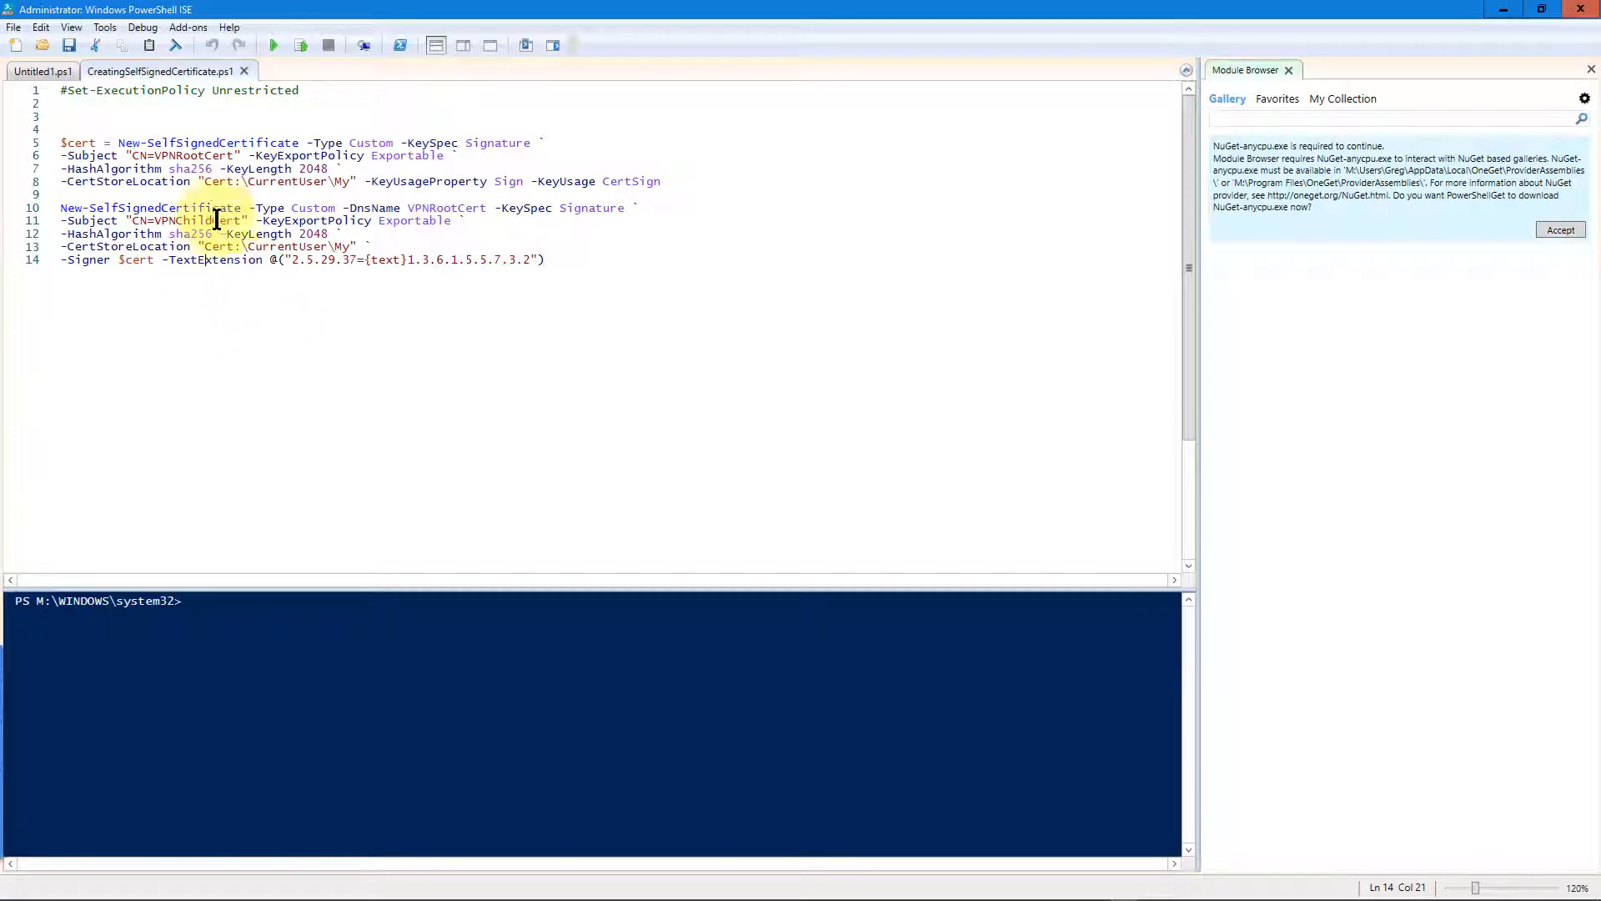
Examine the script's execution policy line and the commands that create the root and child certificates, including their subject names
click(241, 315)
click(64, 90)
click(67, 93)
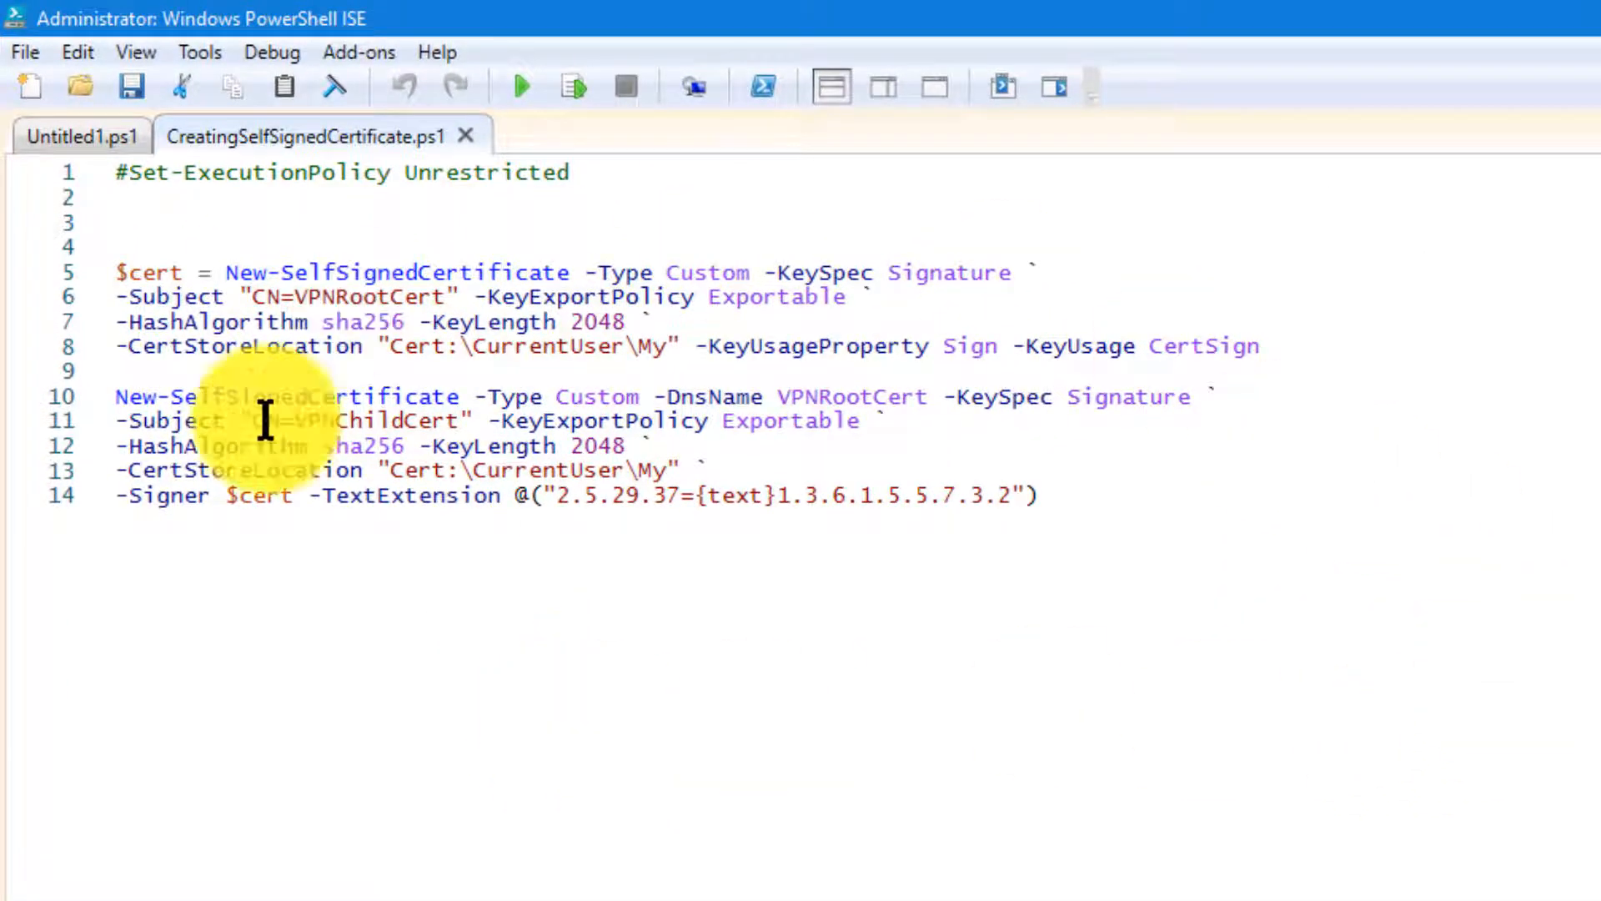
drag(1272, 351, 75, 246)
click(848, 701)
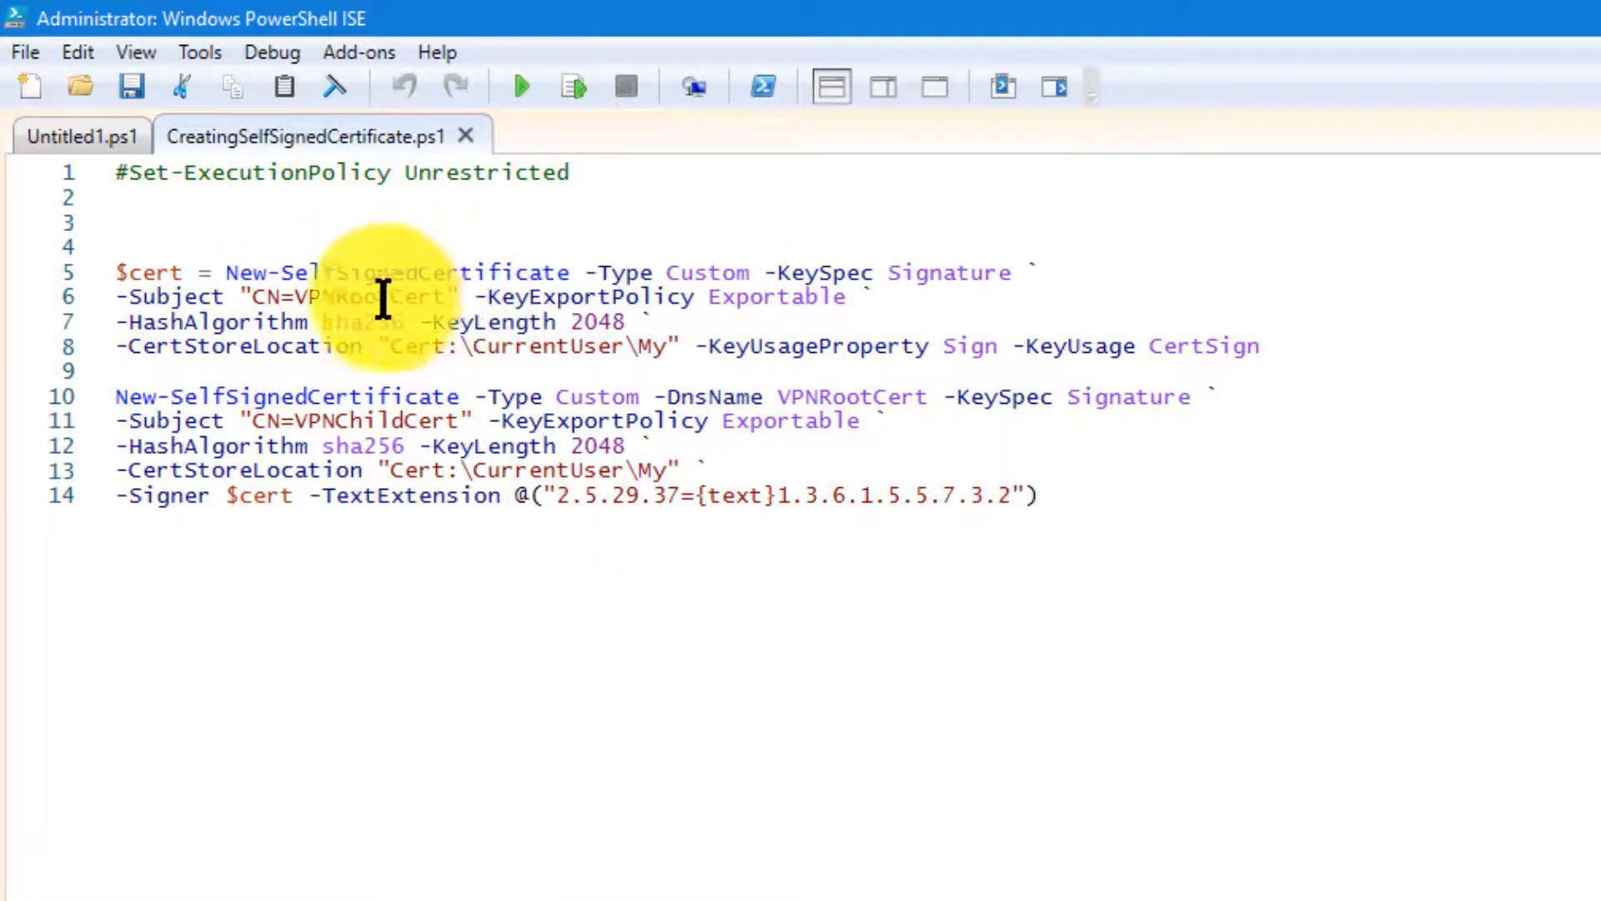
drag(296, 297, 440, 304)
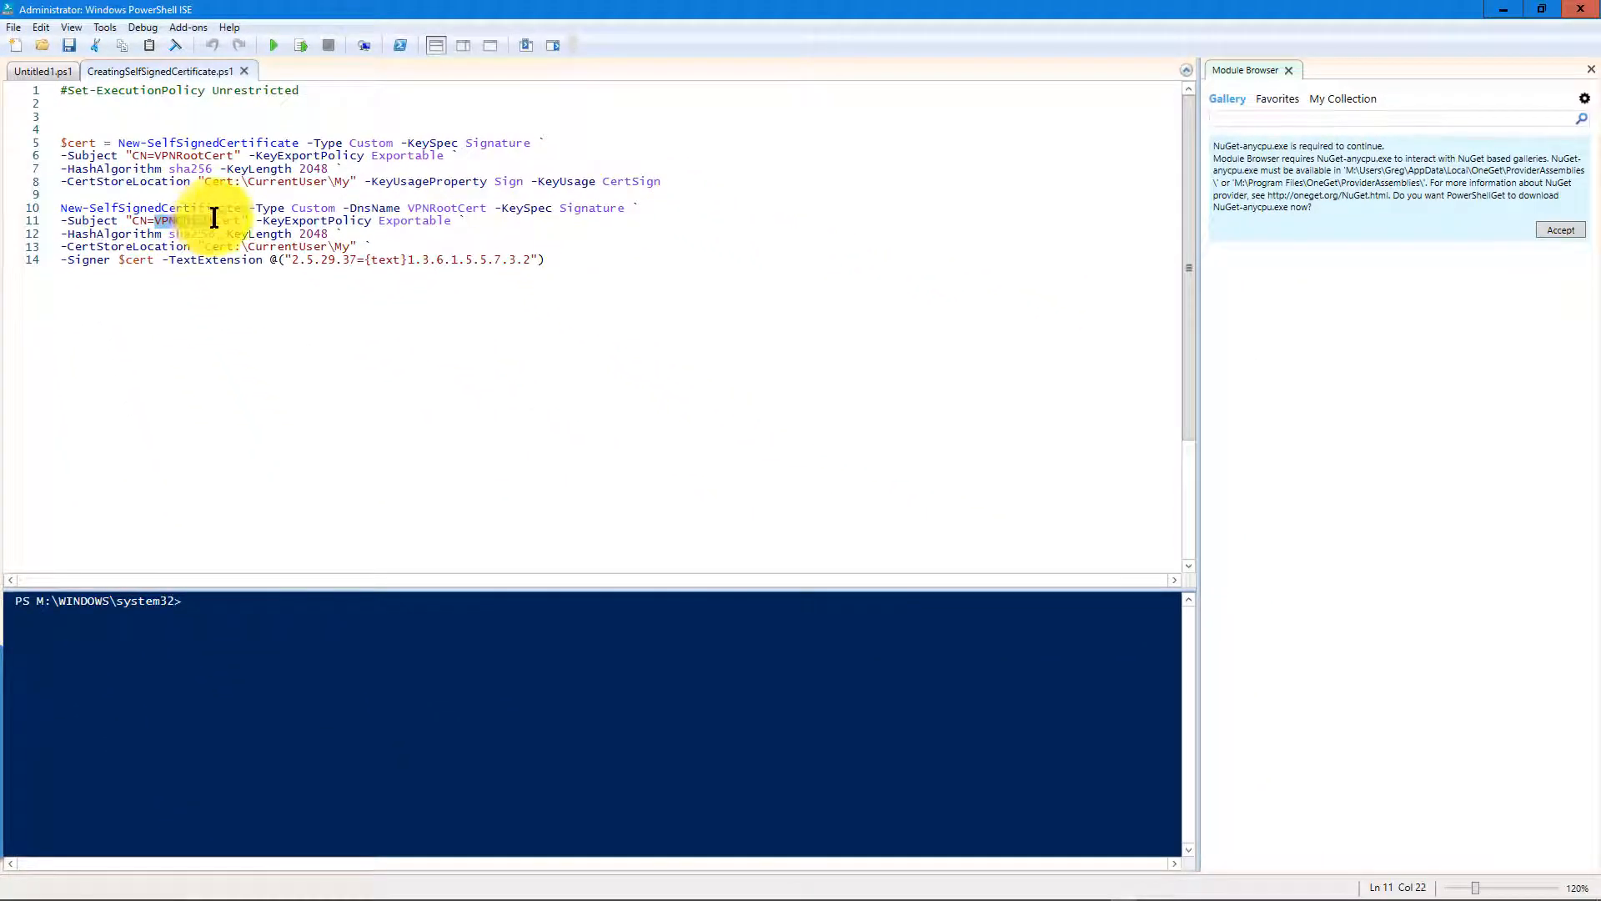
drag(257, 367, 400, 367)
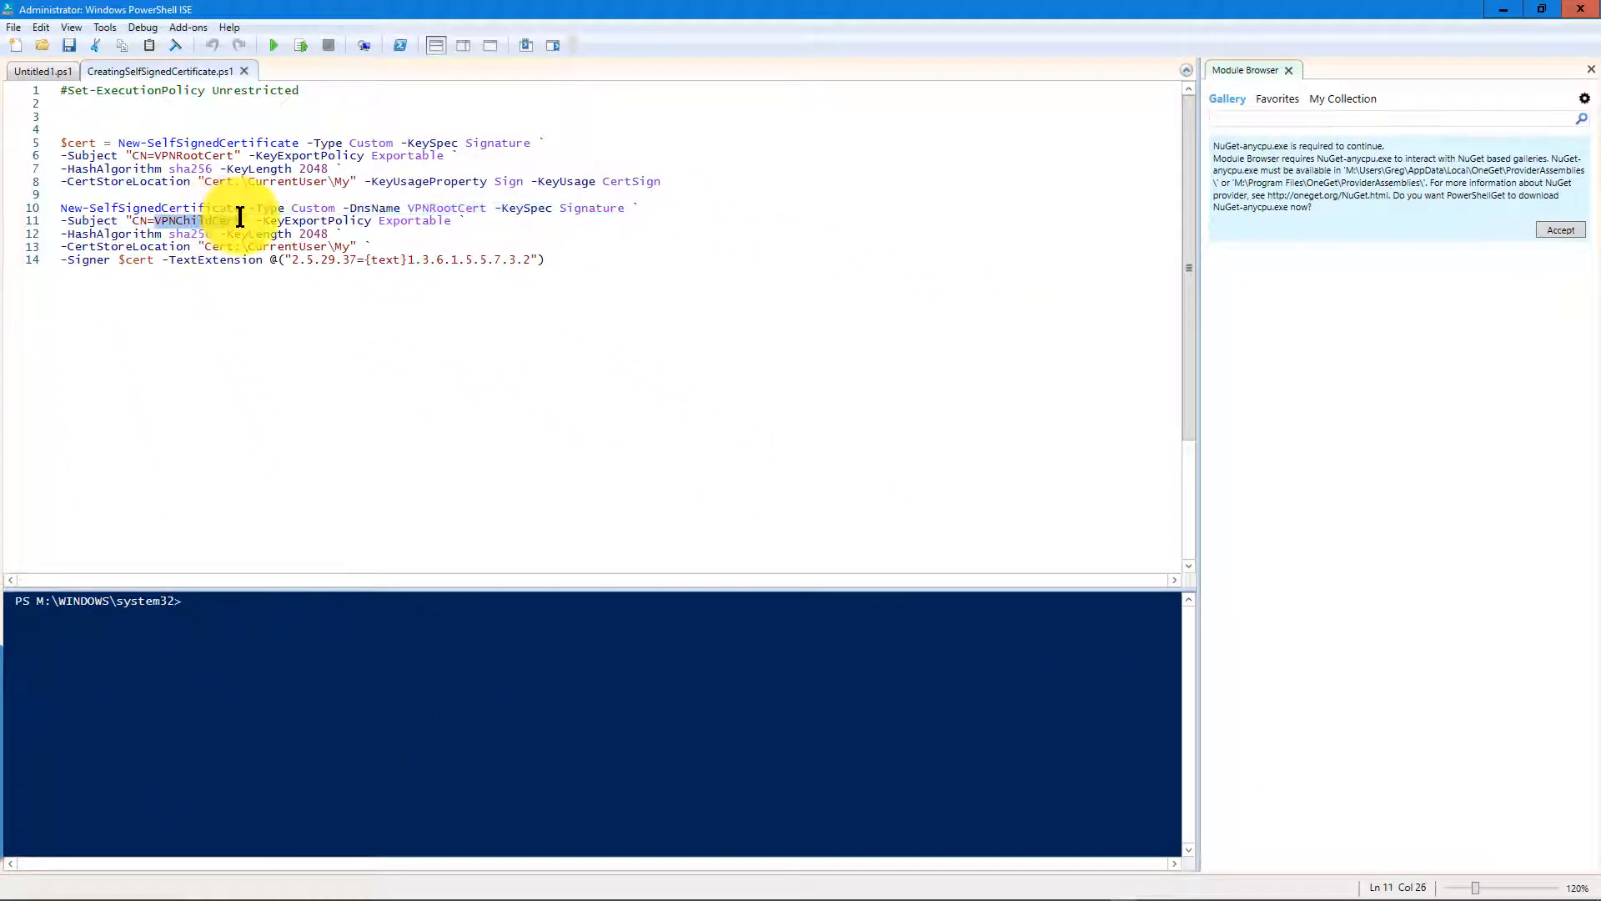
Run the script to create the self-signed VPNRootCert and VPNChildCert certificates
click(277, 259)
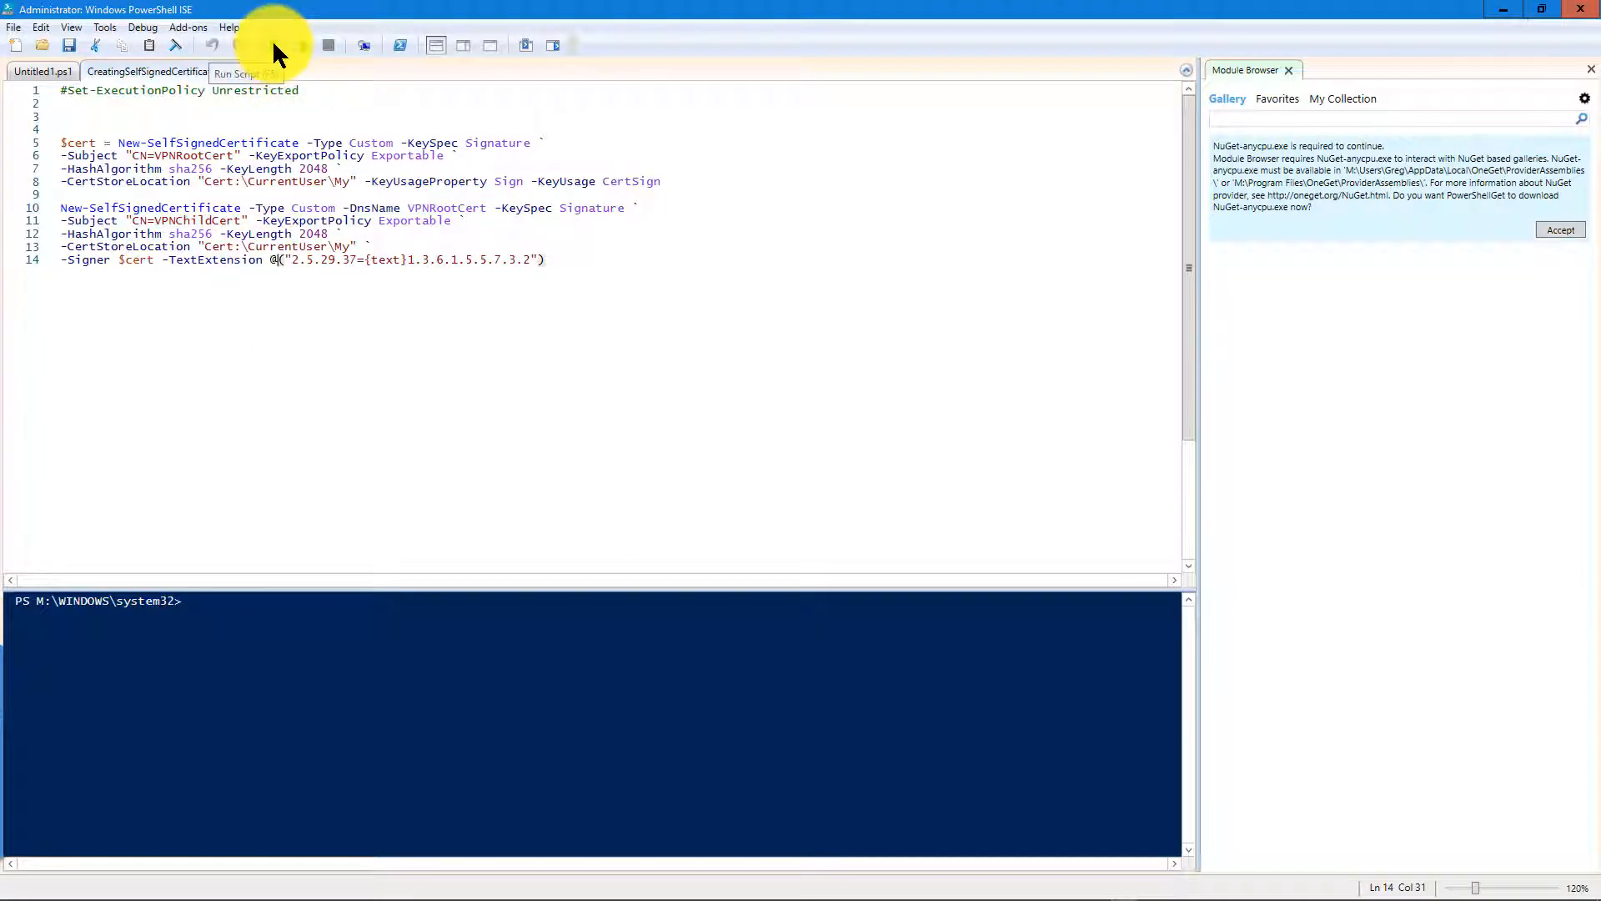
click(273, 43)
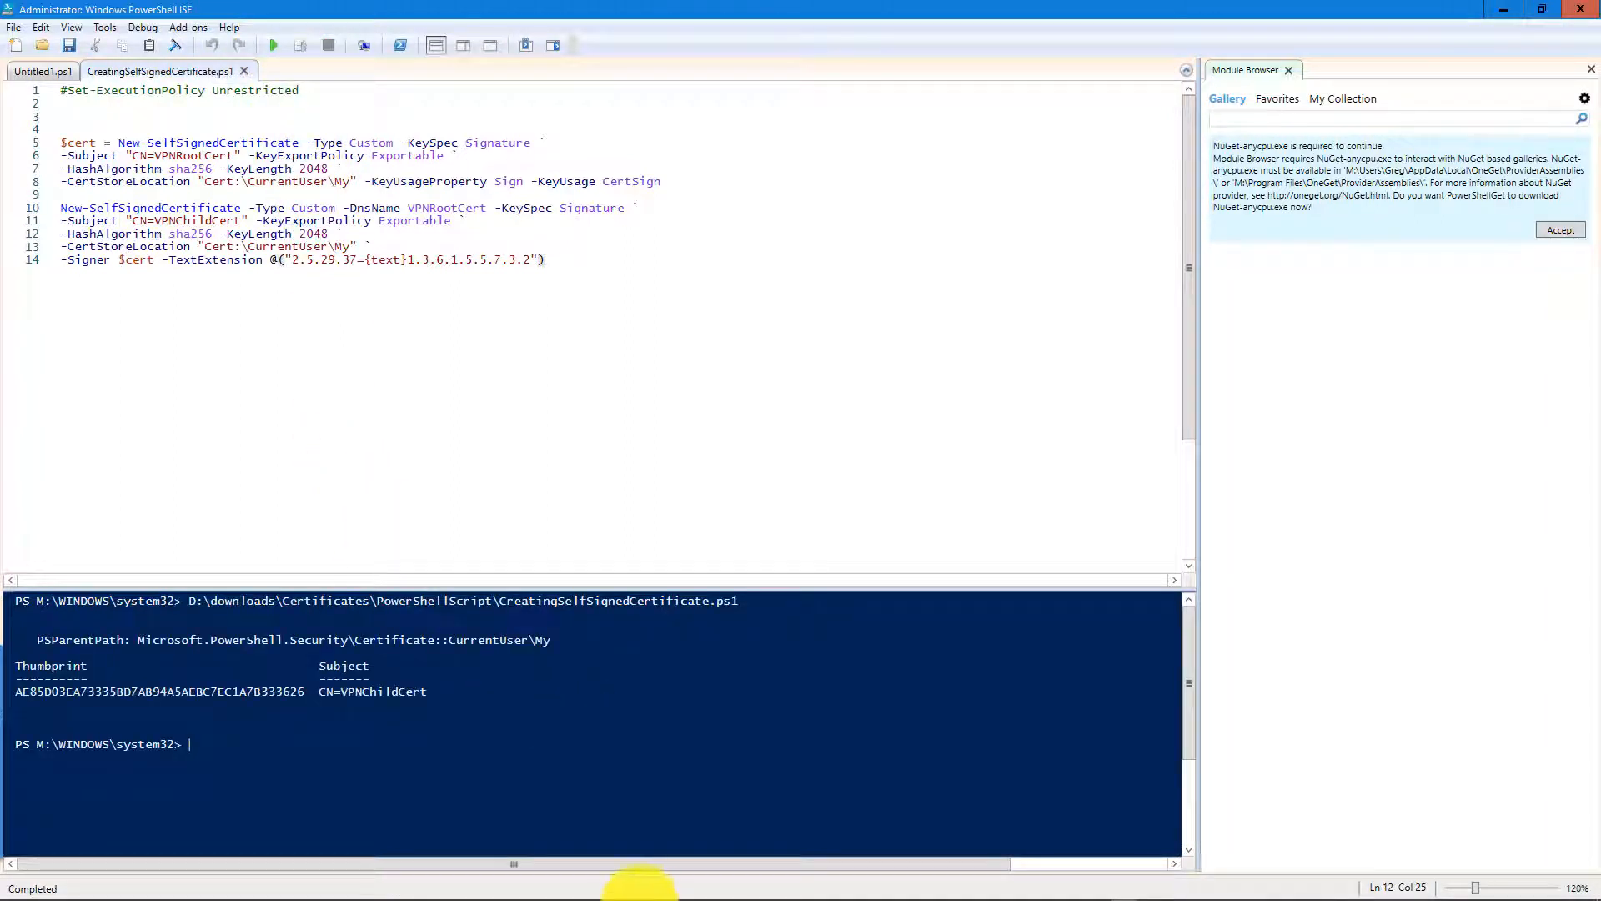
mouse_move(1233, 884)
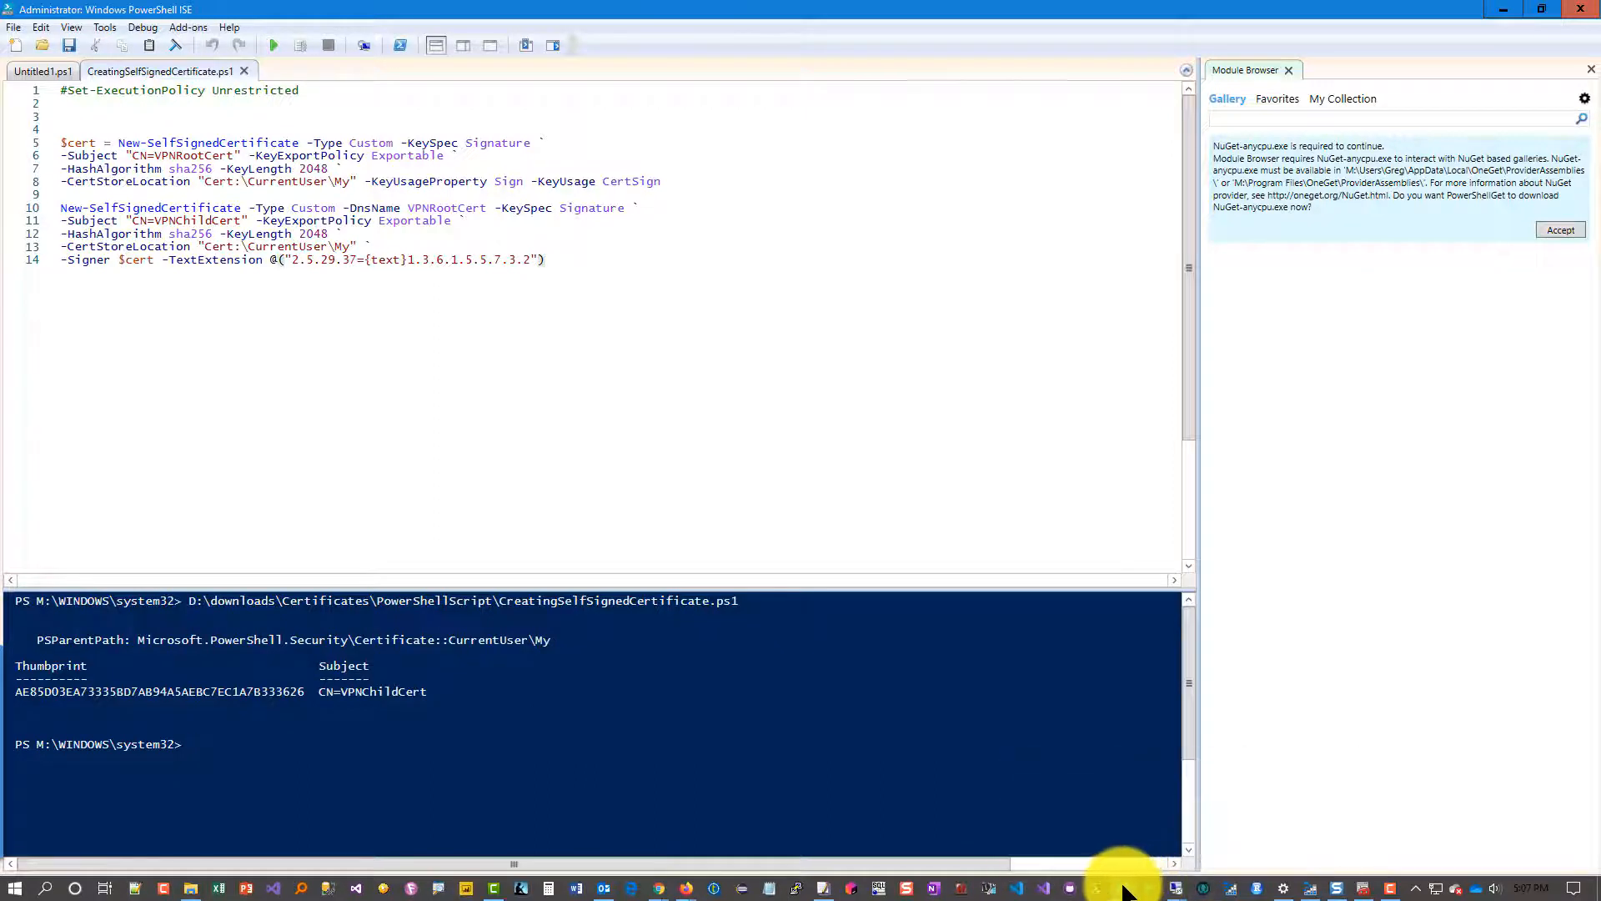
mouse_move(1121, 891)
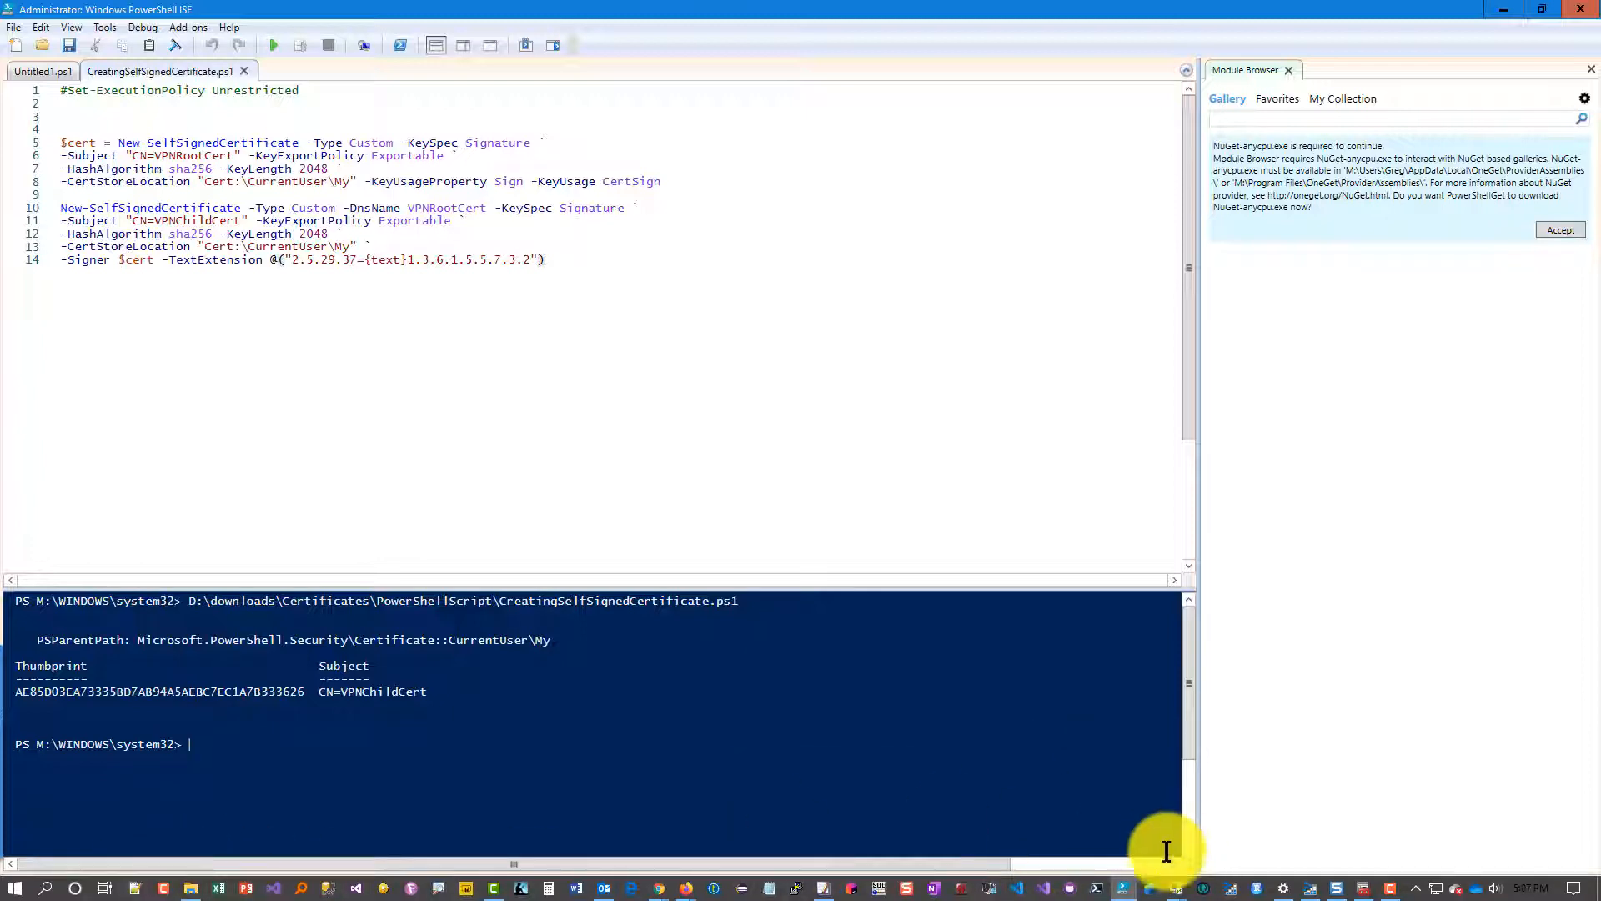
key(super+Tab)
key(Escape)
Search Windows for mmc, open the Microsoft Management Console and stretch its window to the full screen height
click(47, 889)
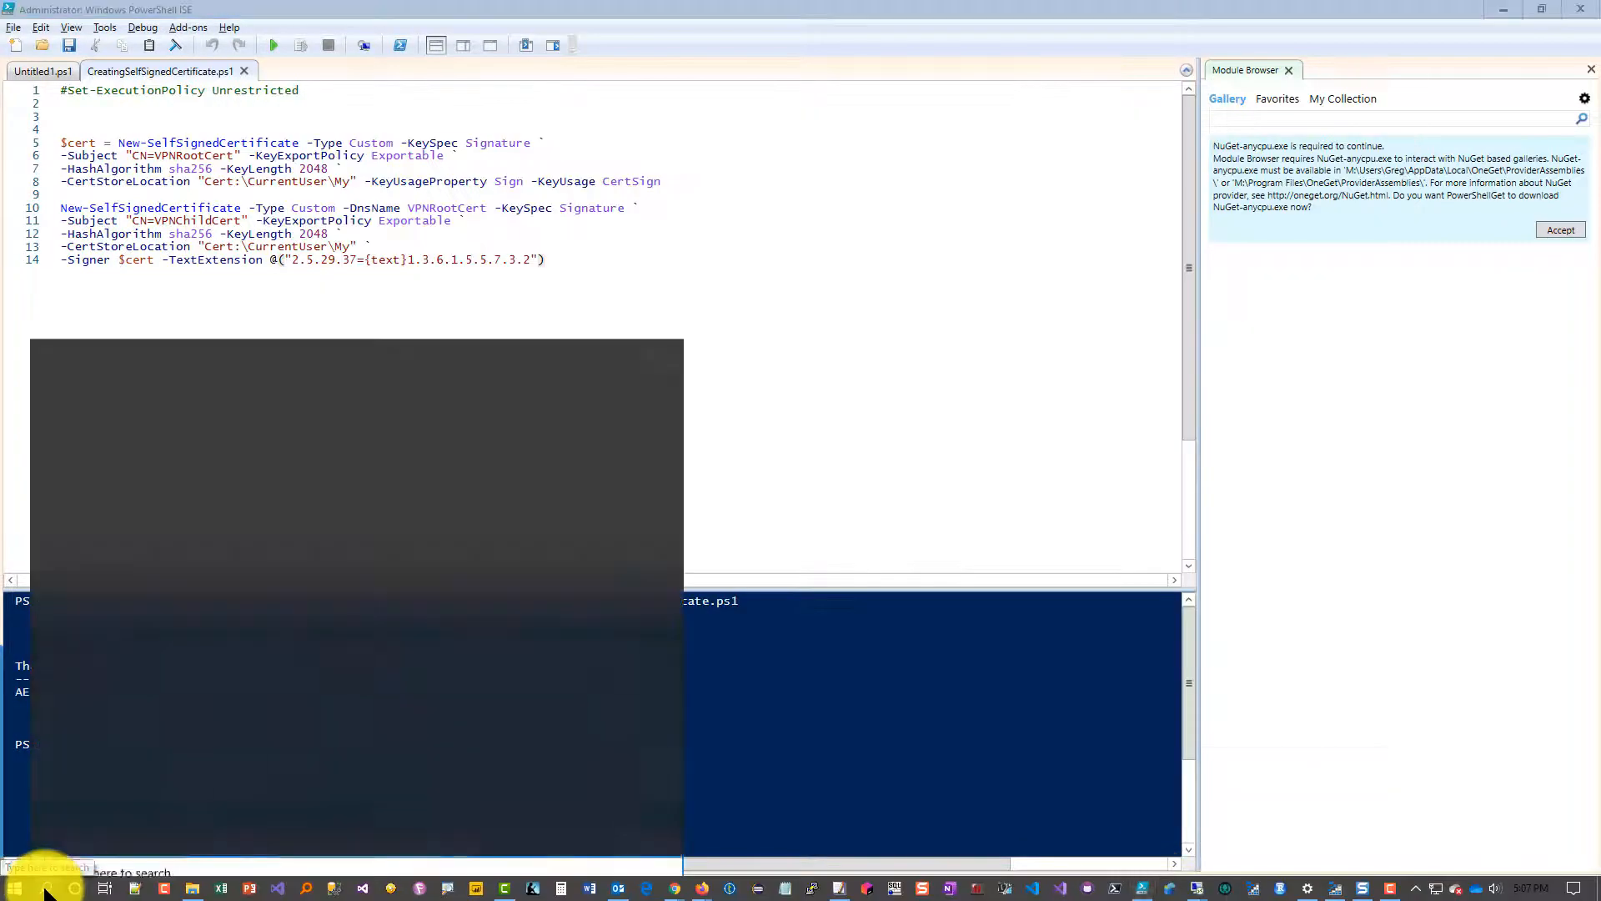
text(mmc)
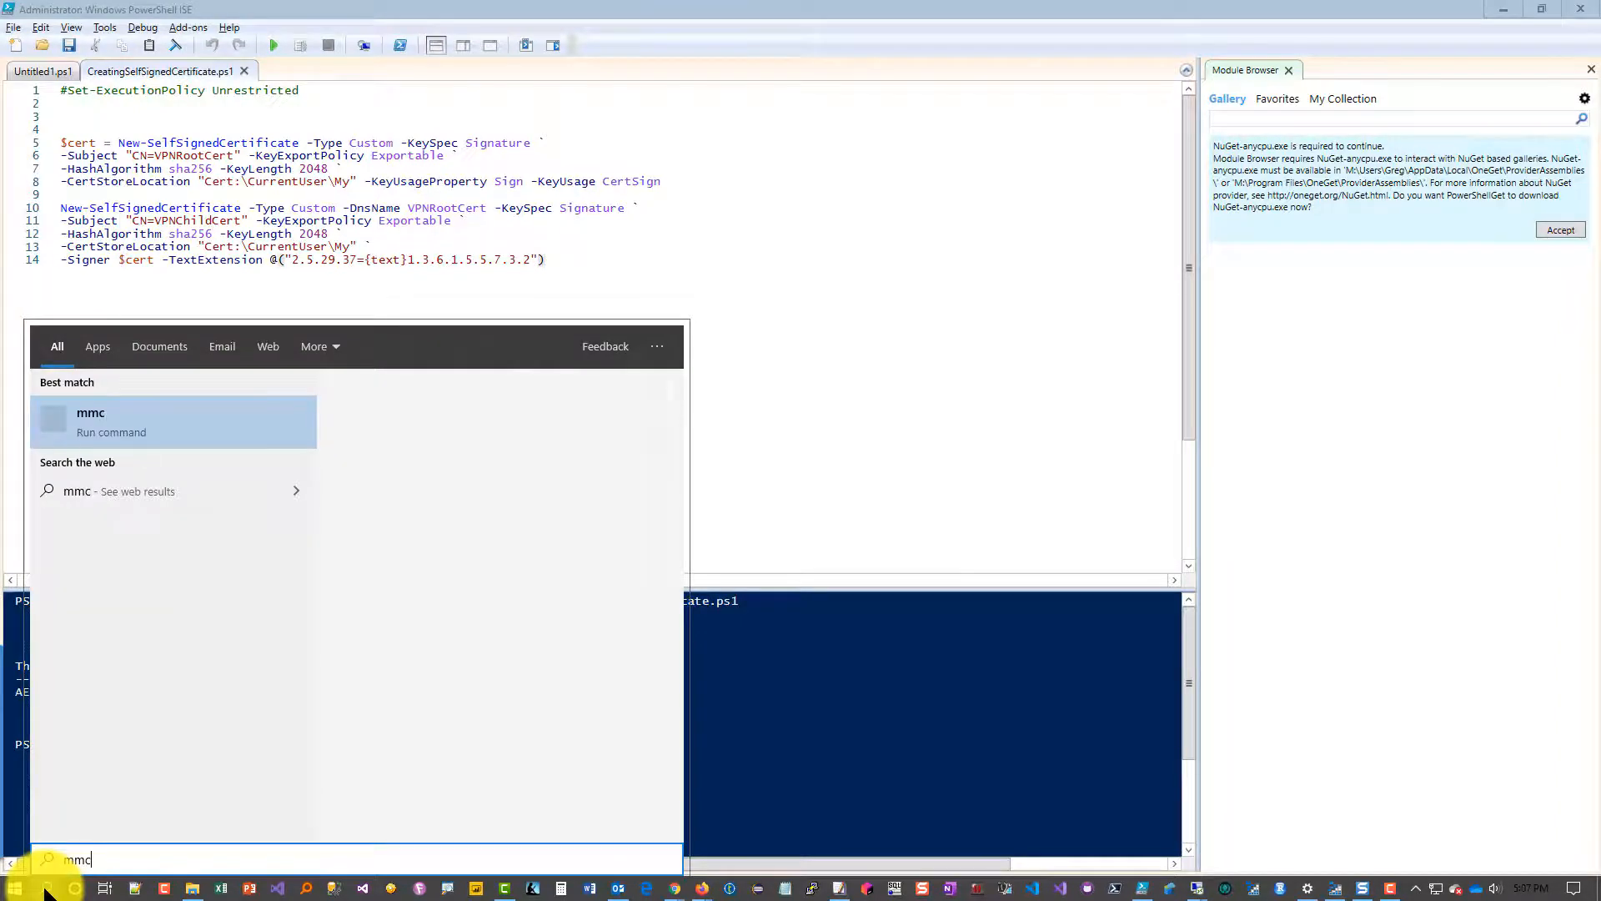
key(Return)
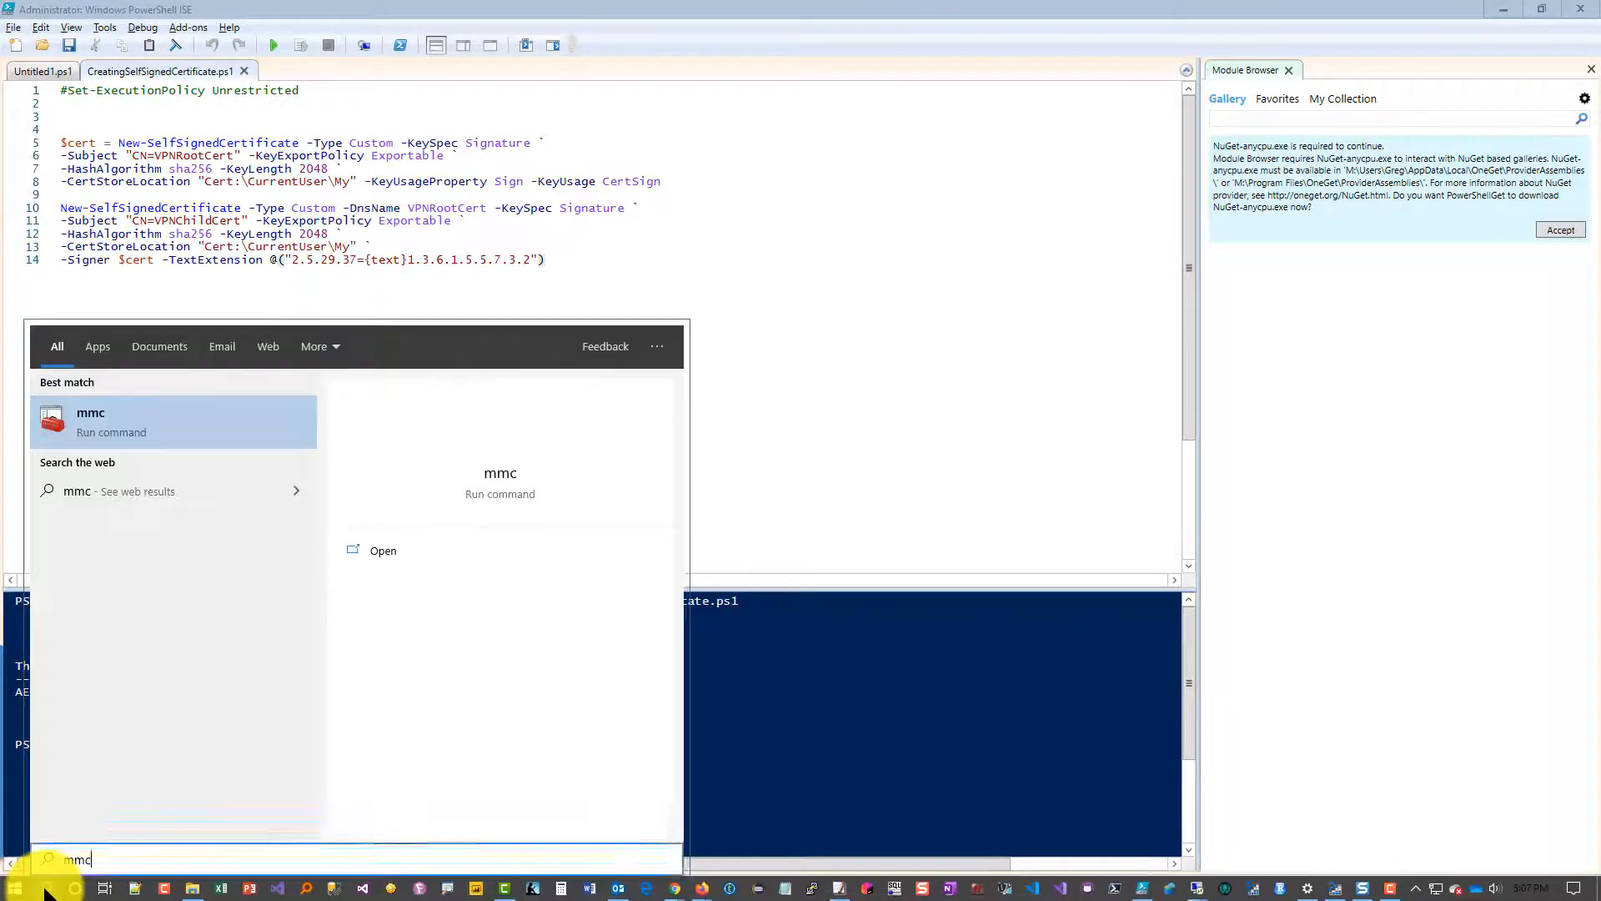
key(Return)
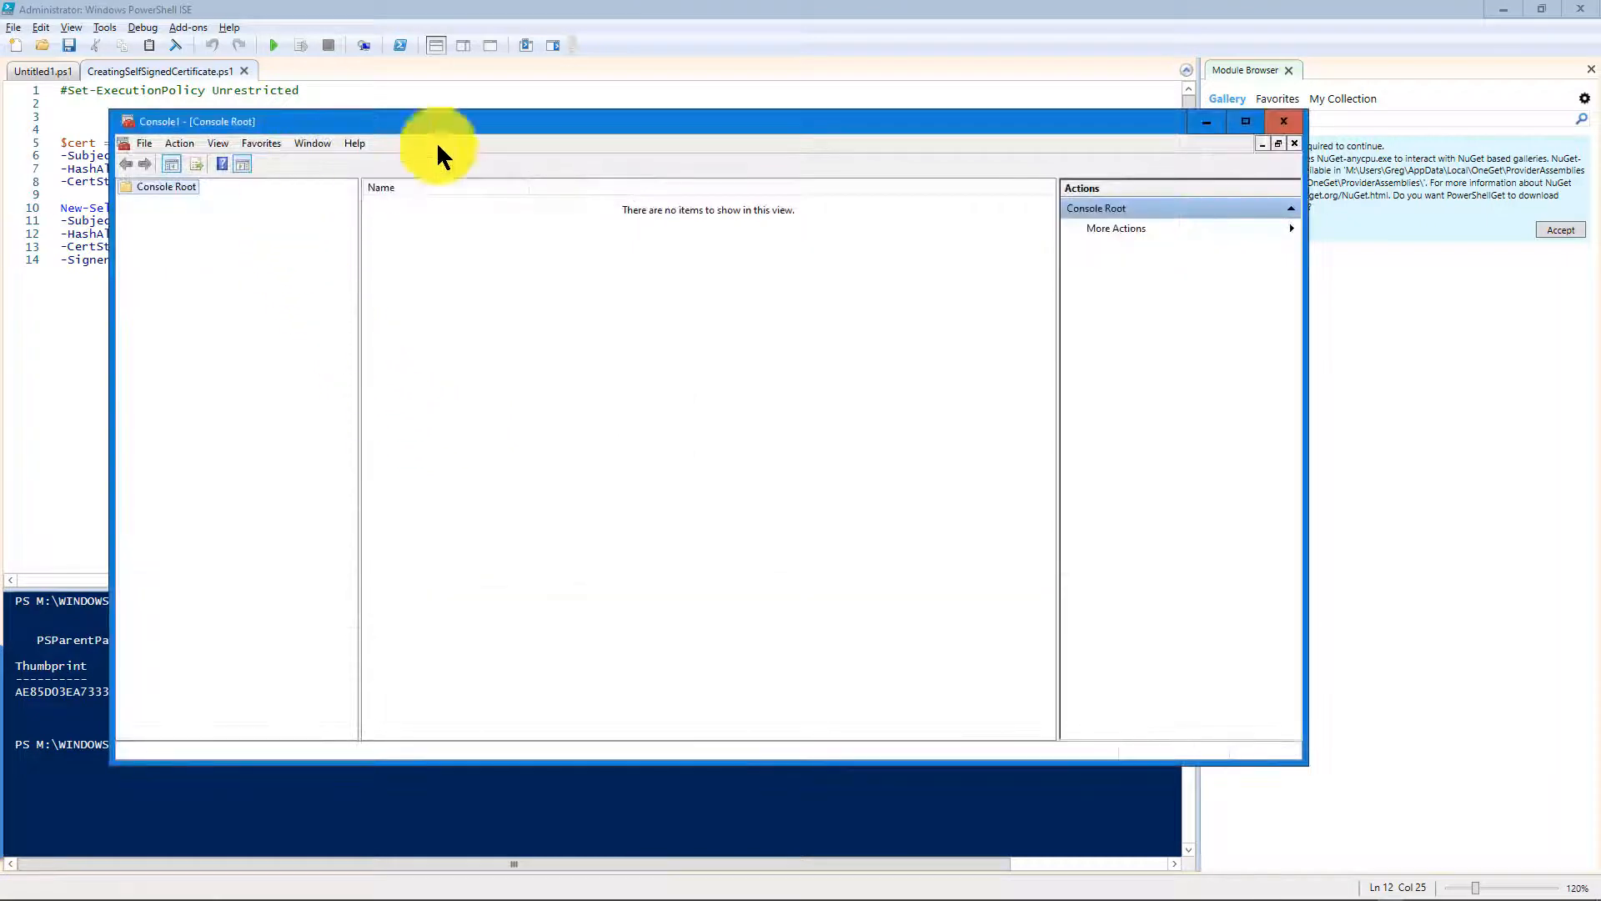
double_click(533, 110)
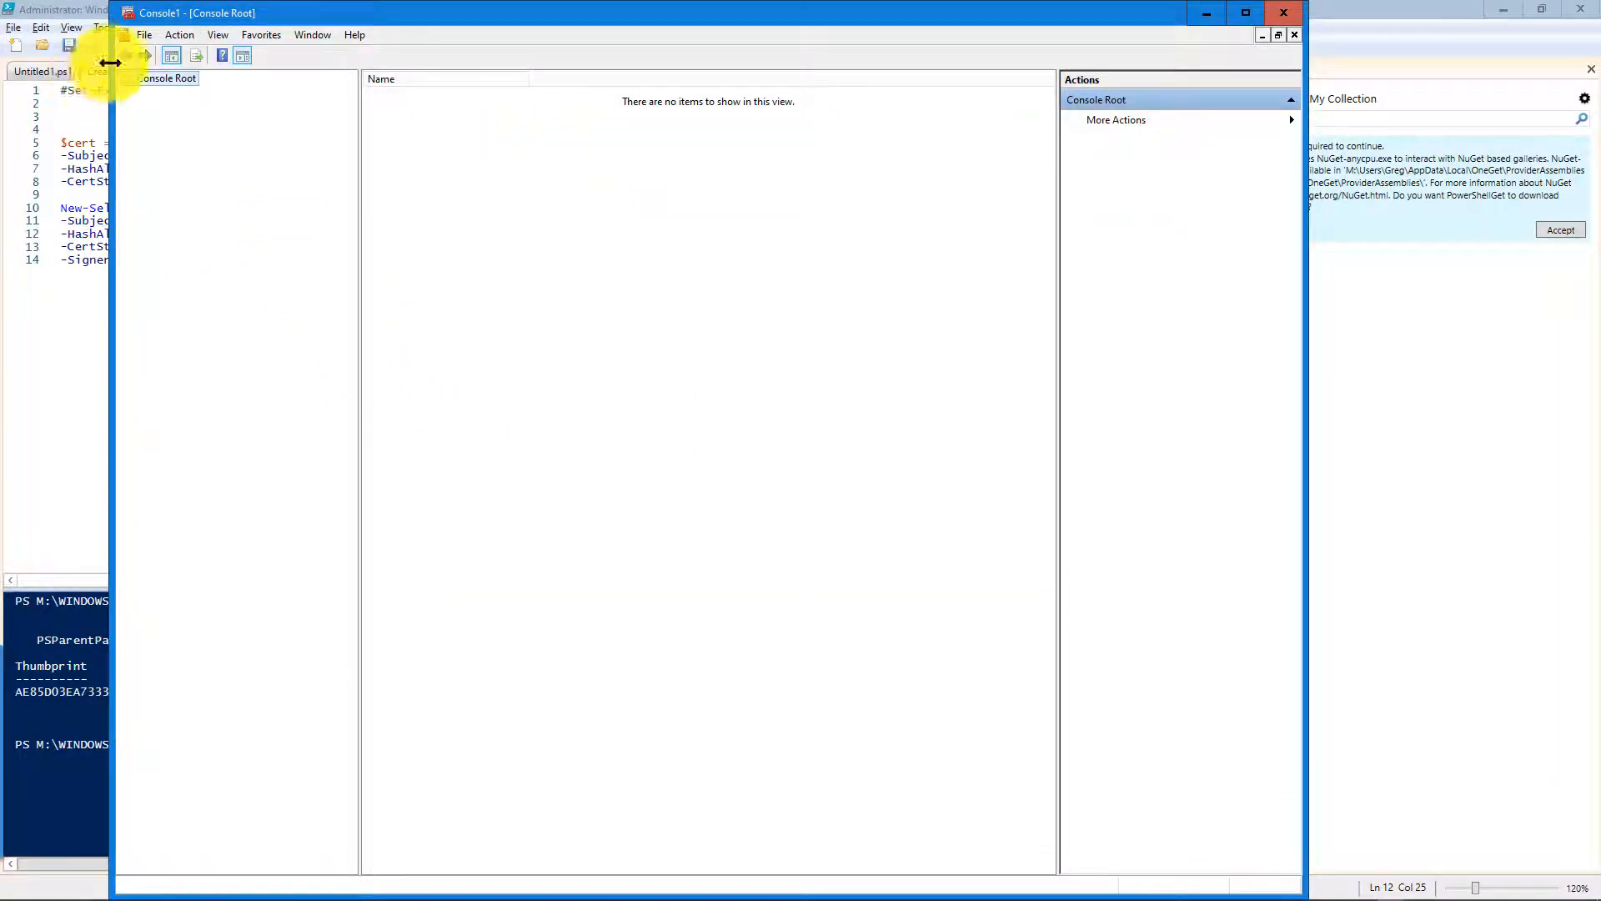
Add the Certificates snap-in for My user account to the console
click(145, 34)
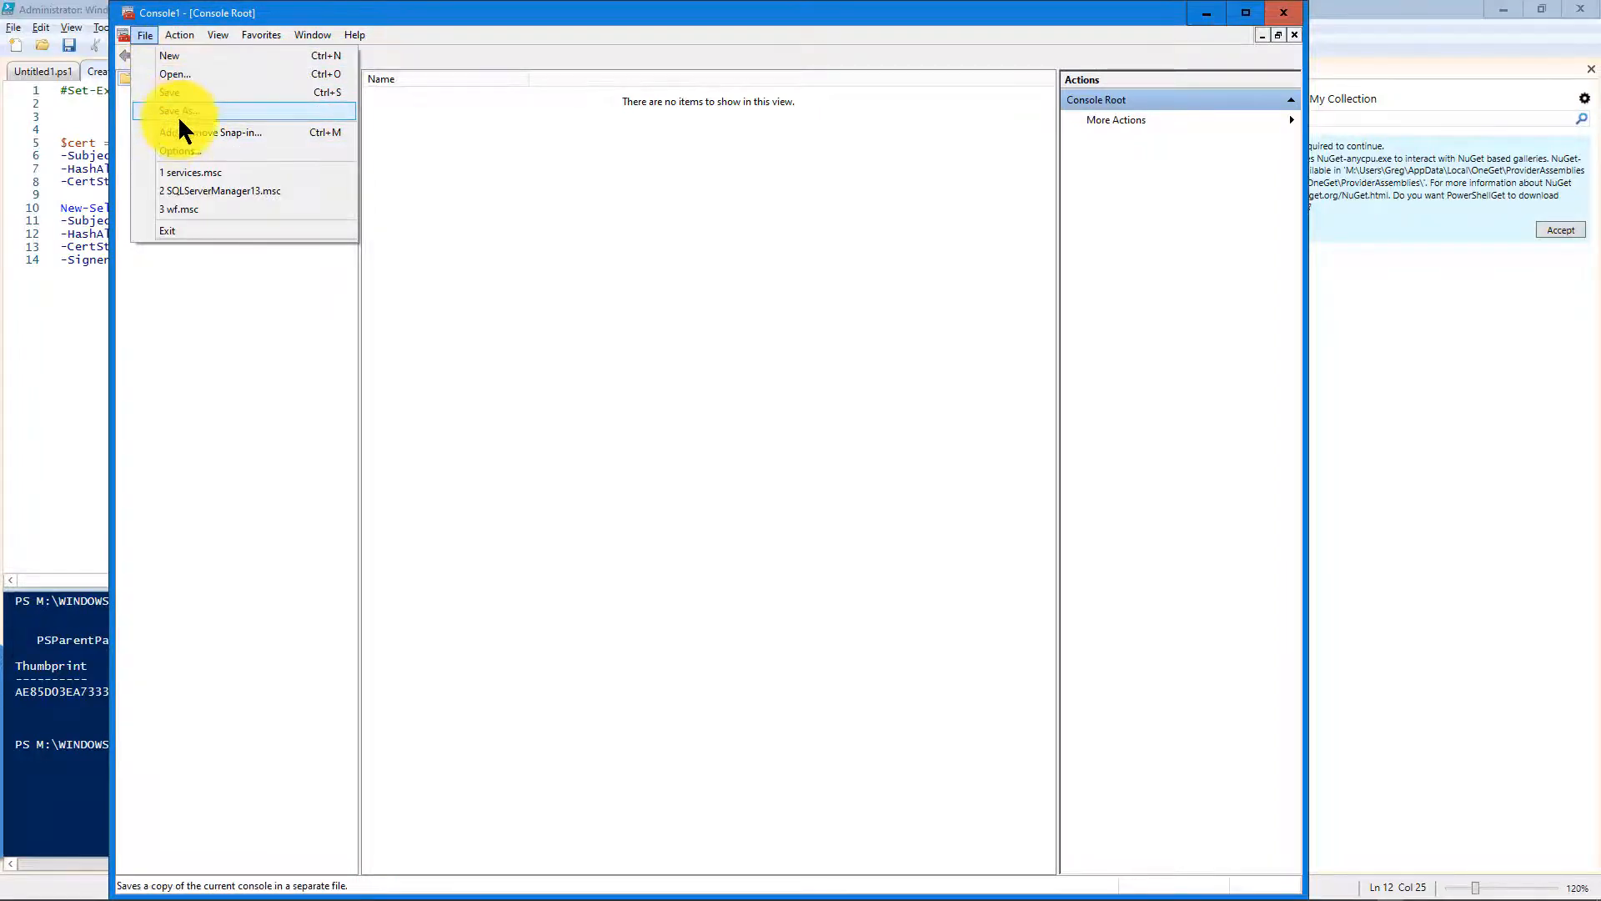
click(225, 163)
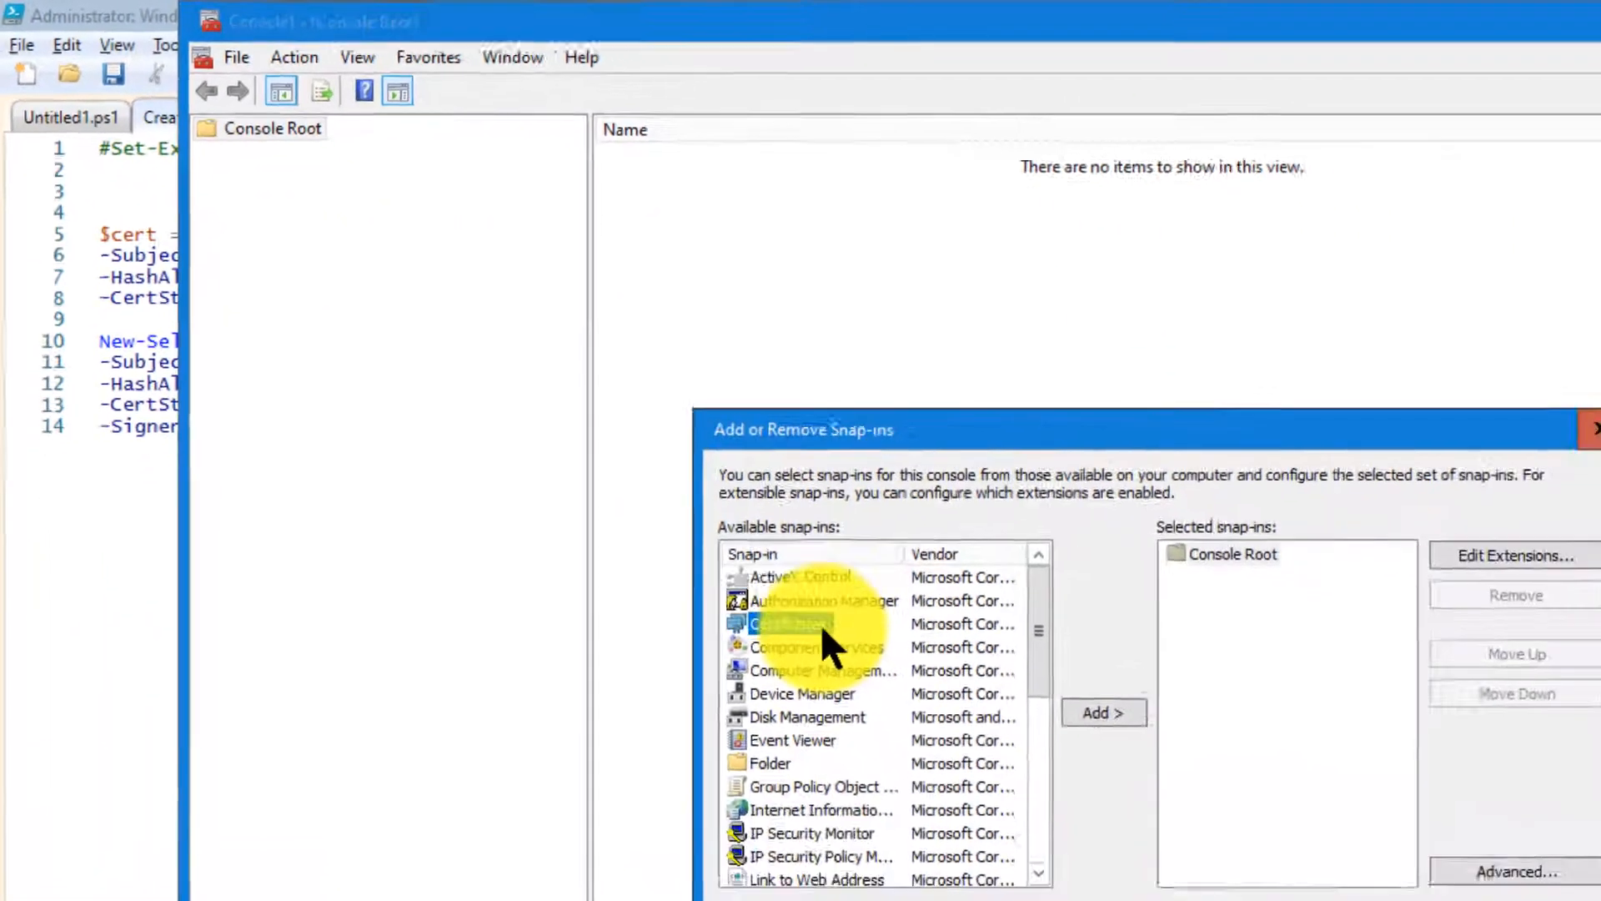
click(993, 761)
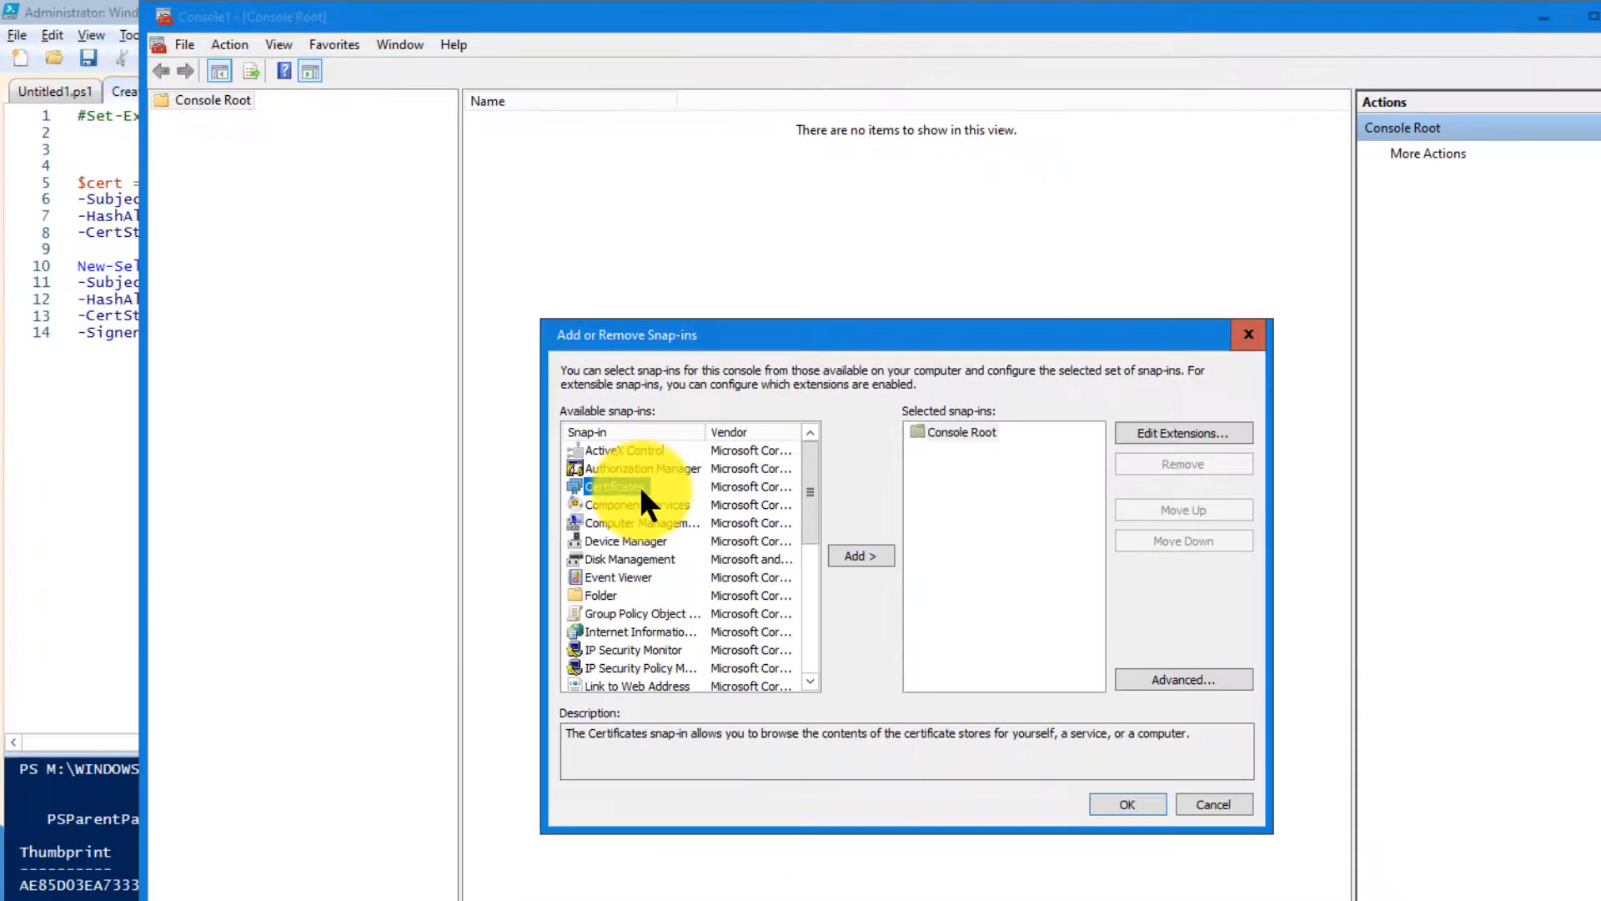
click(868, 556)
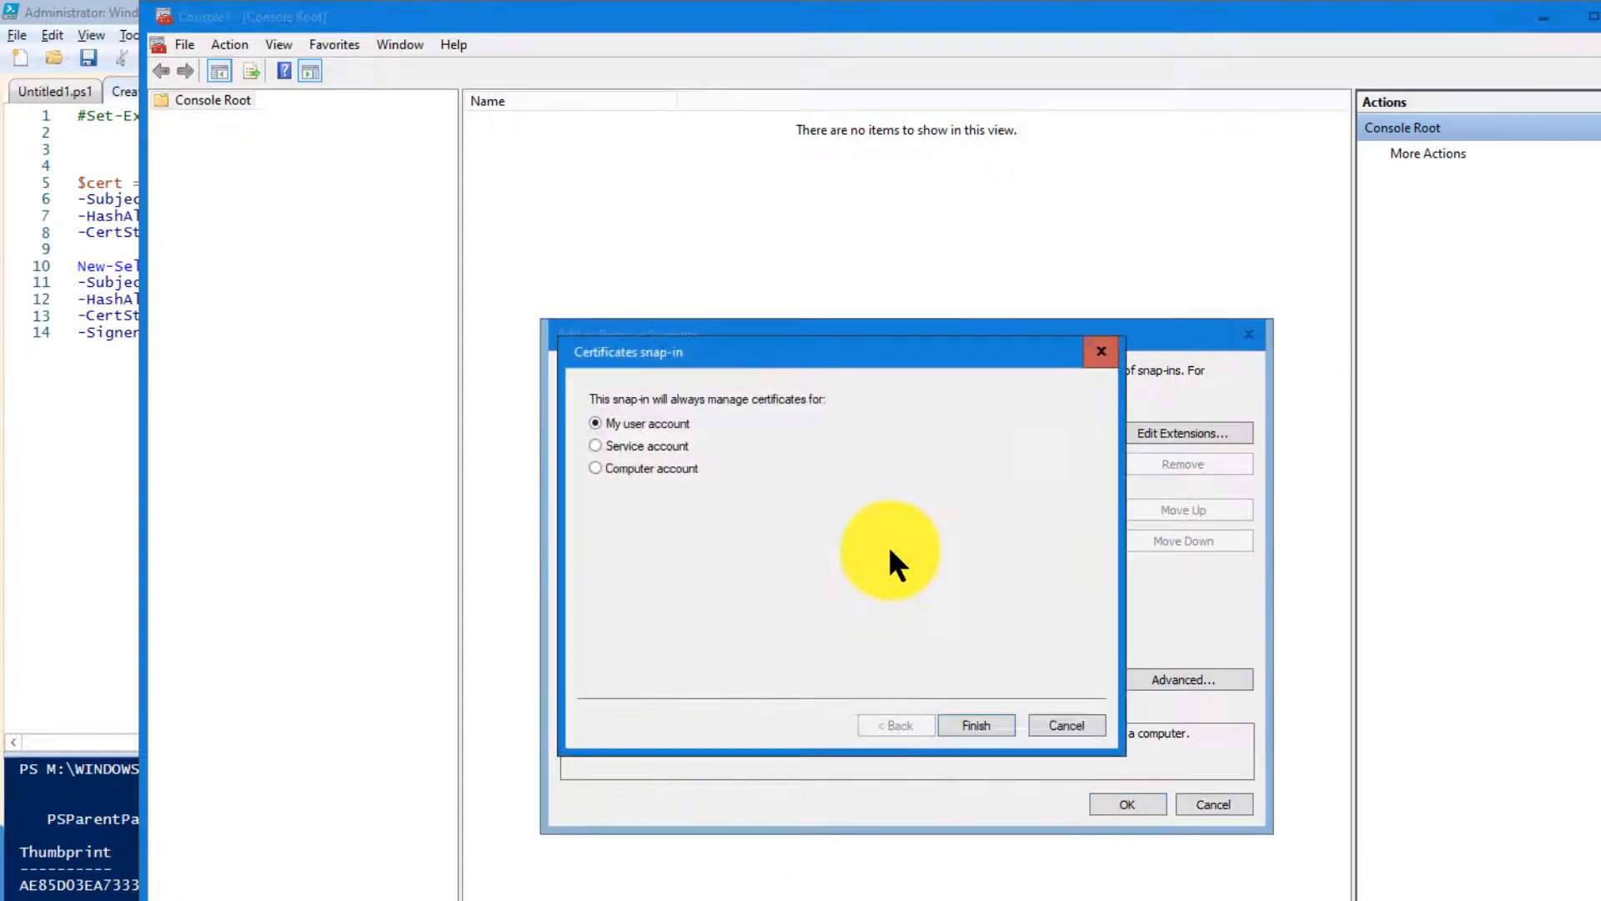
click(987, 722)
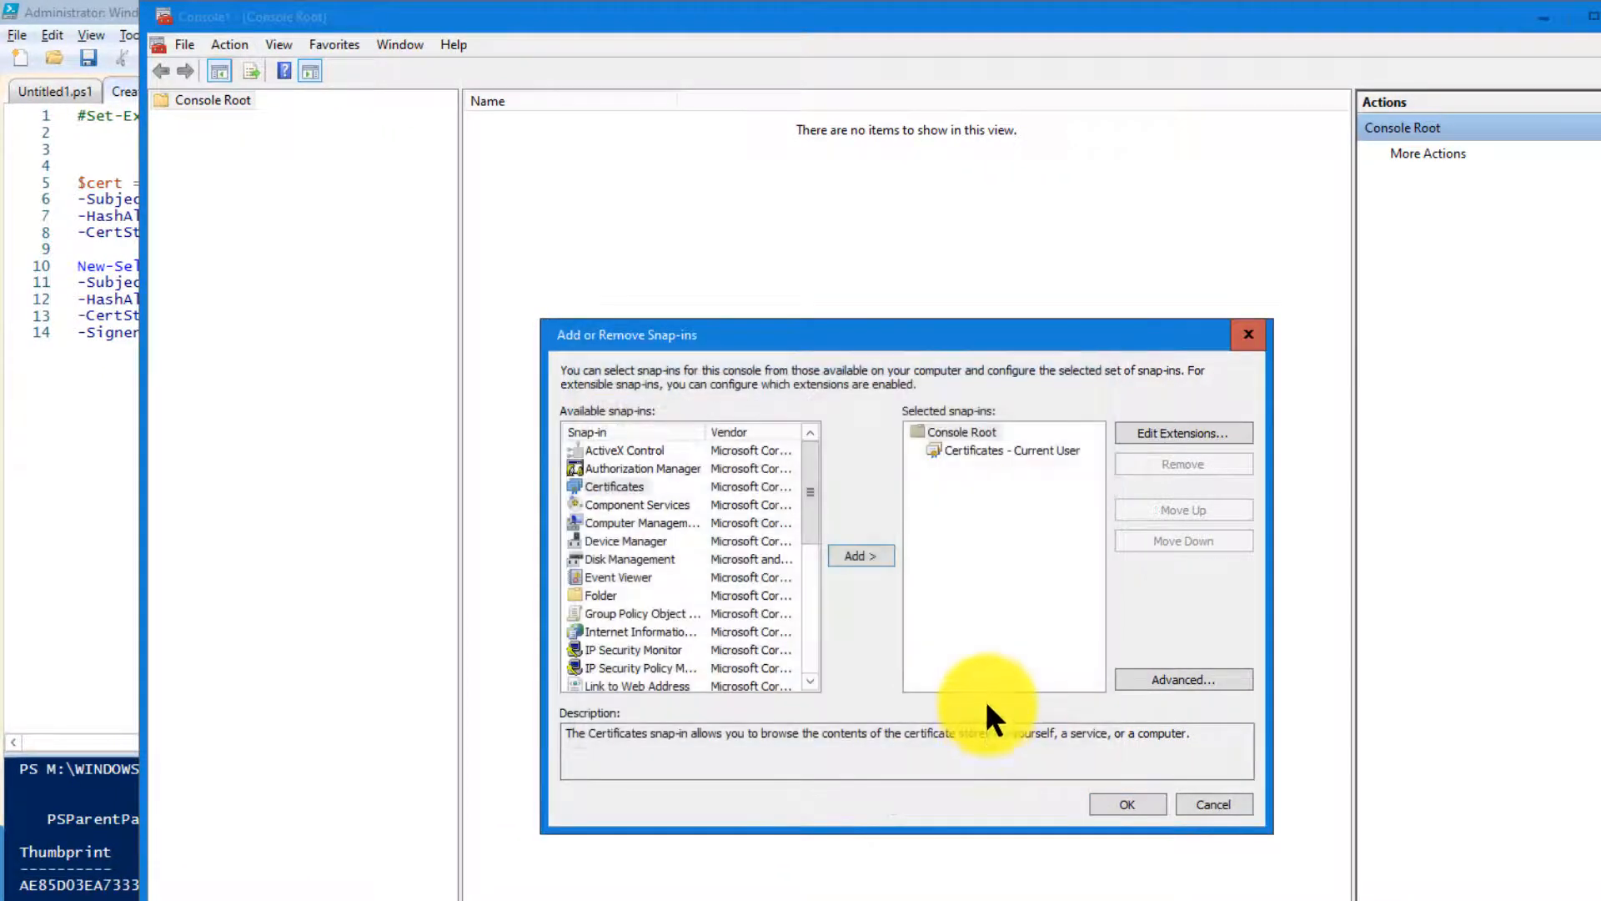
click(1131, 803)
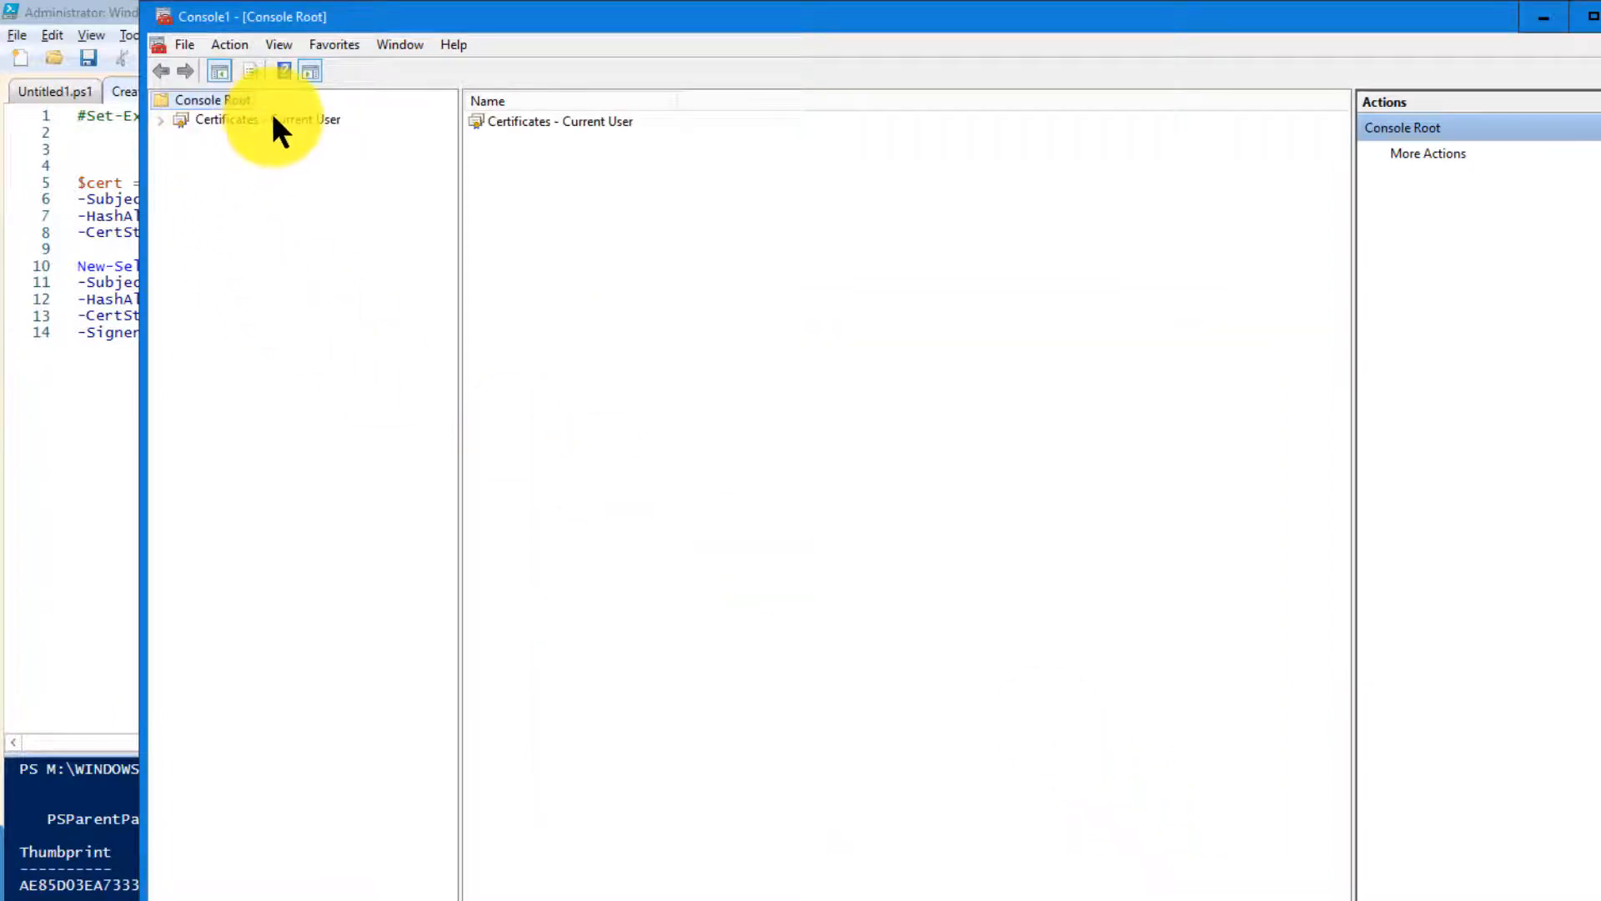
Expand the current user's certificates and open the Certificates folder in the Personal store
click(159, 120)
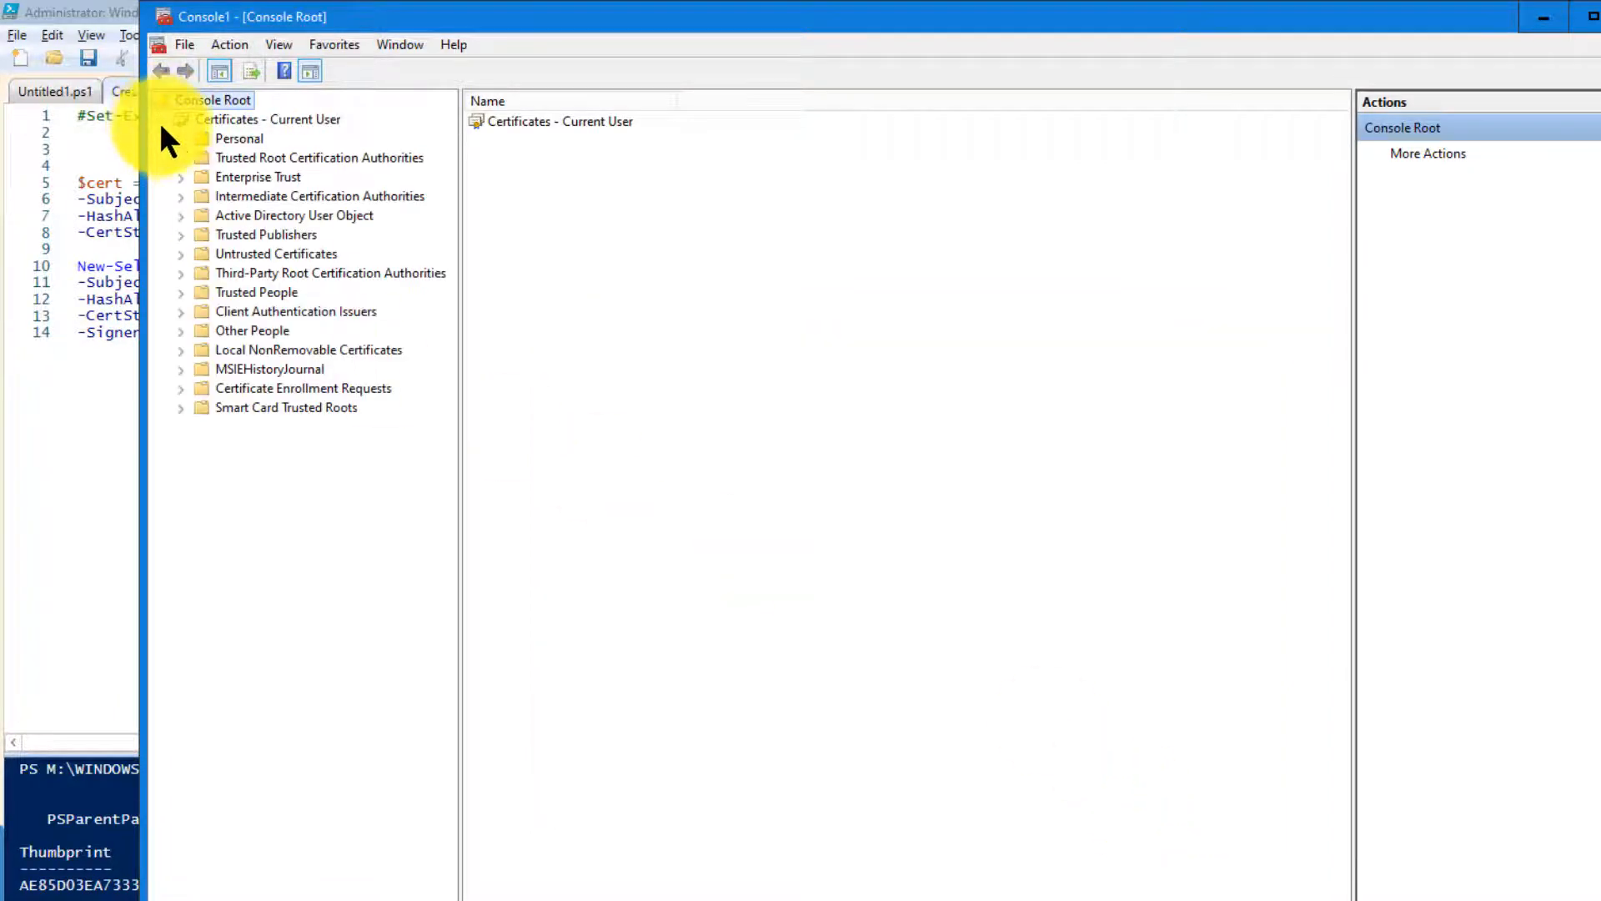
click(179, 139)
click(248, 157)
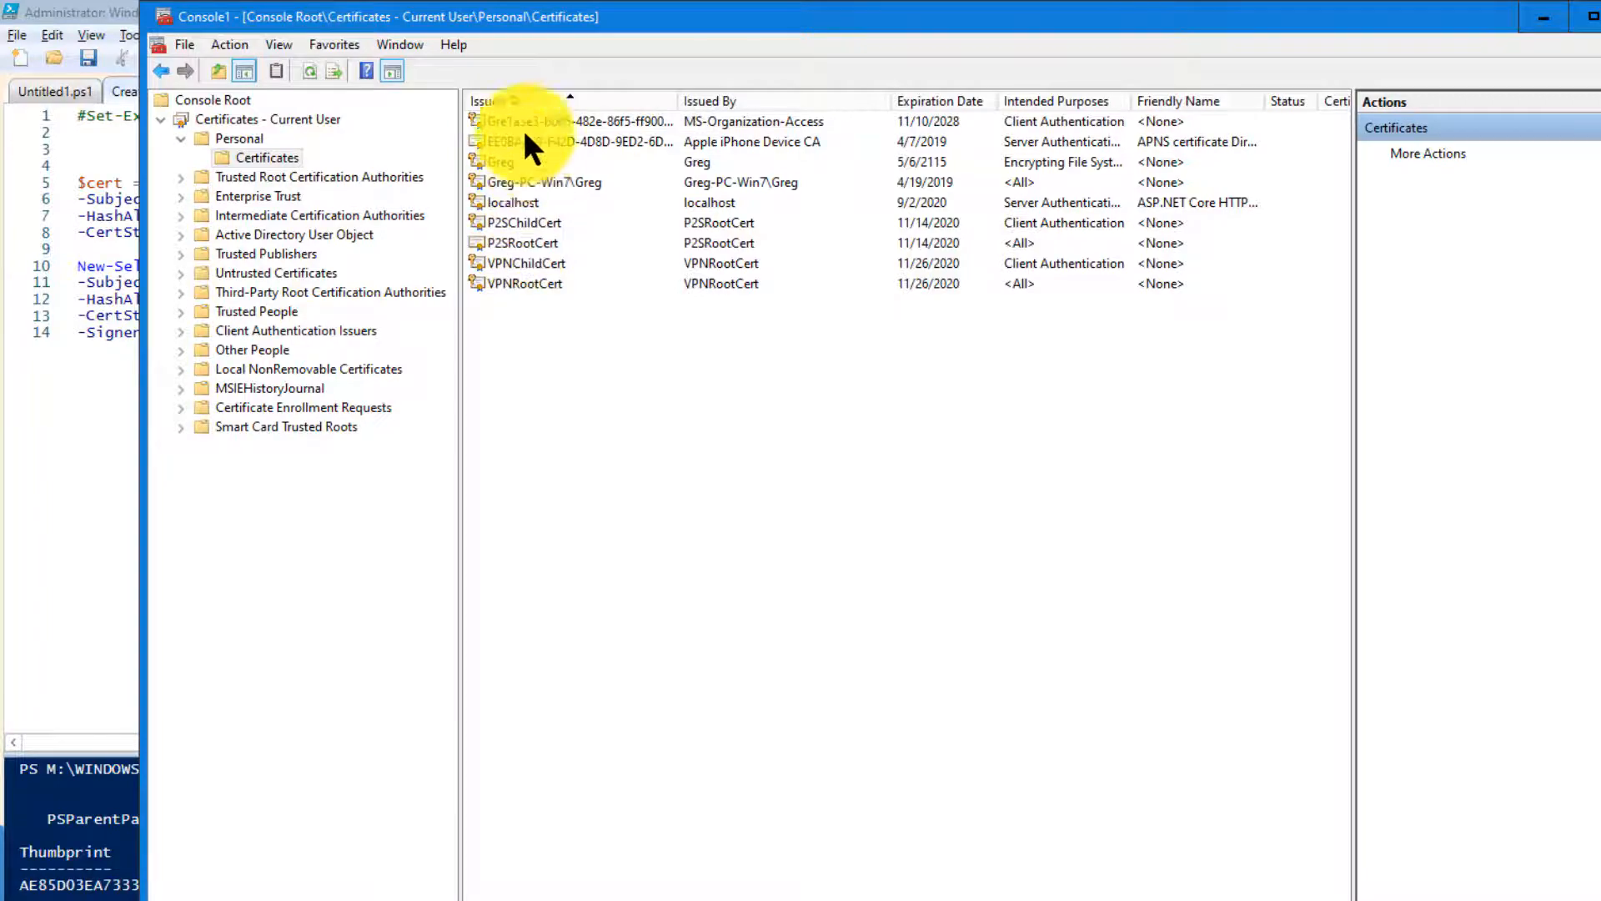
Check the VPNChildCert and VPNRootCert entries in the Personal certificates list
click(533, 264)
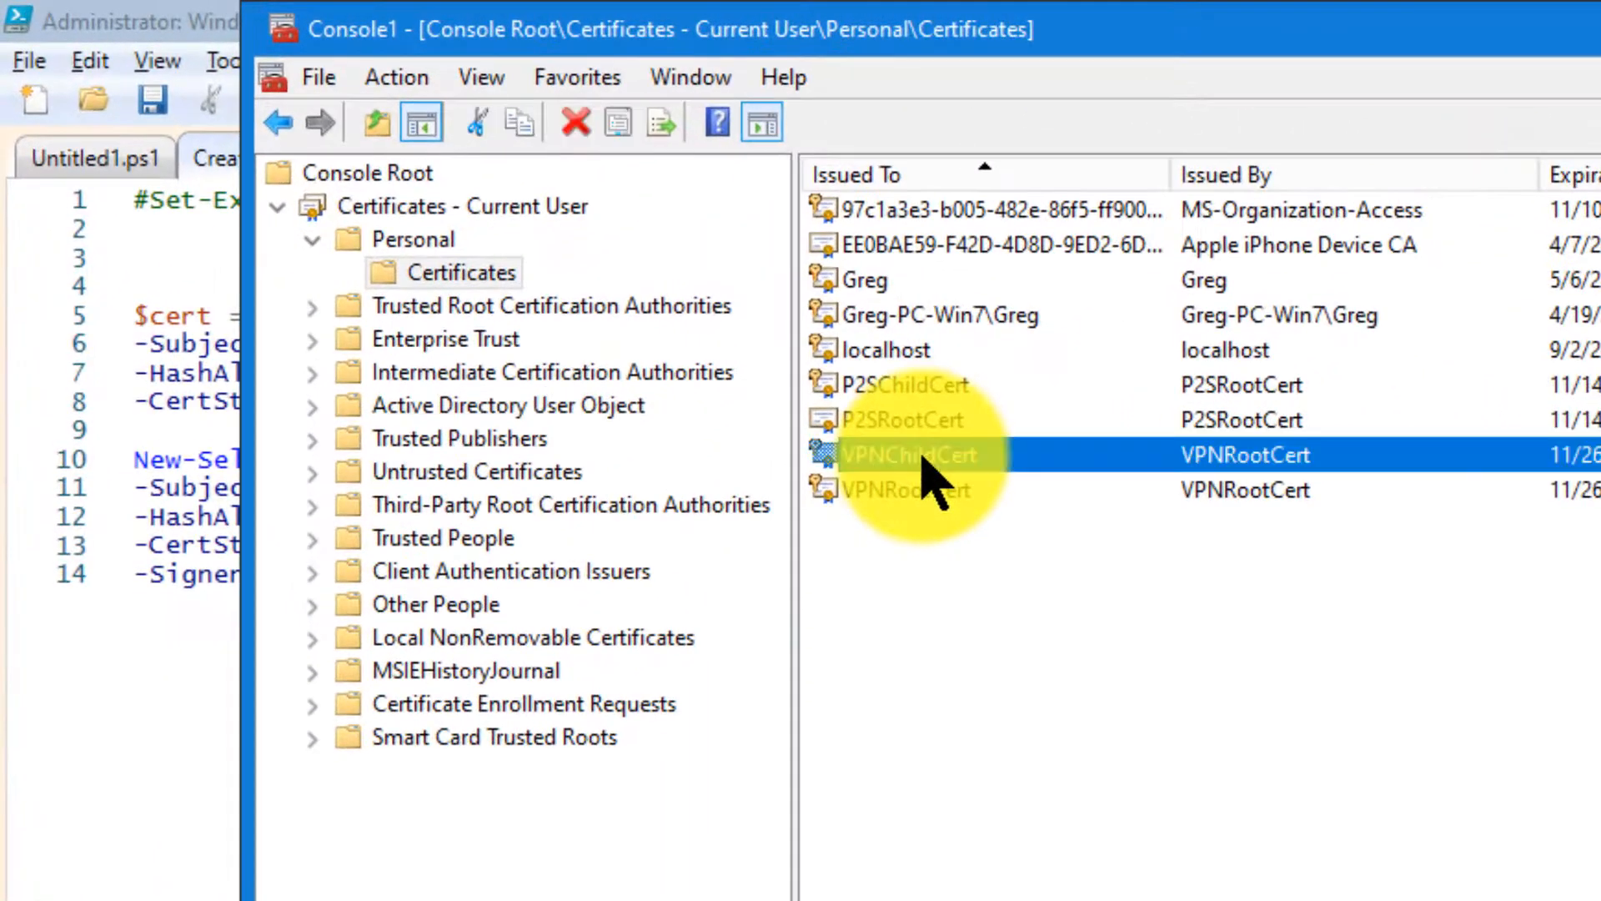
shift+click(923, 484)
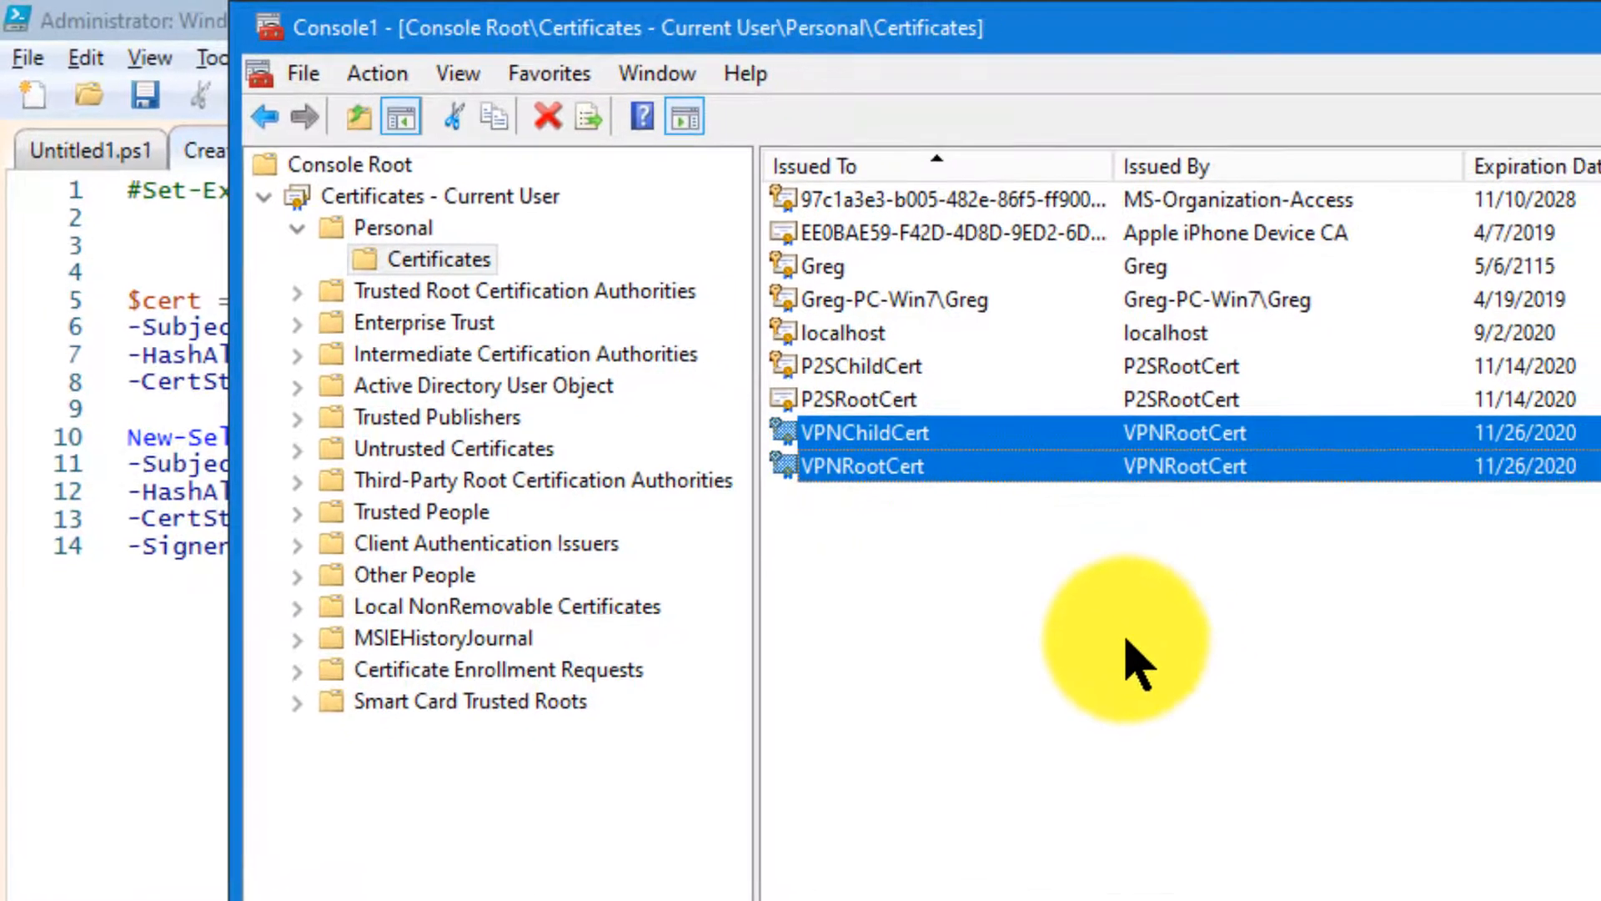
click(1128, 644)
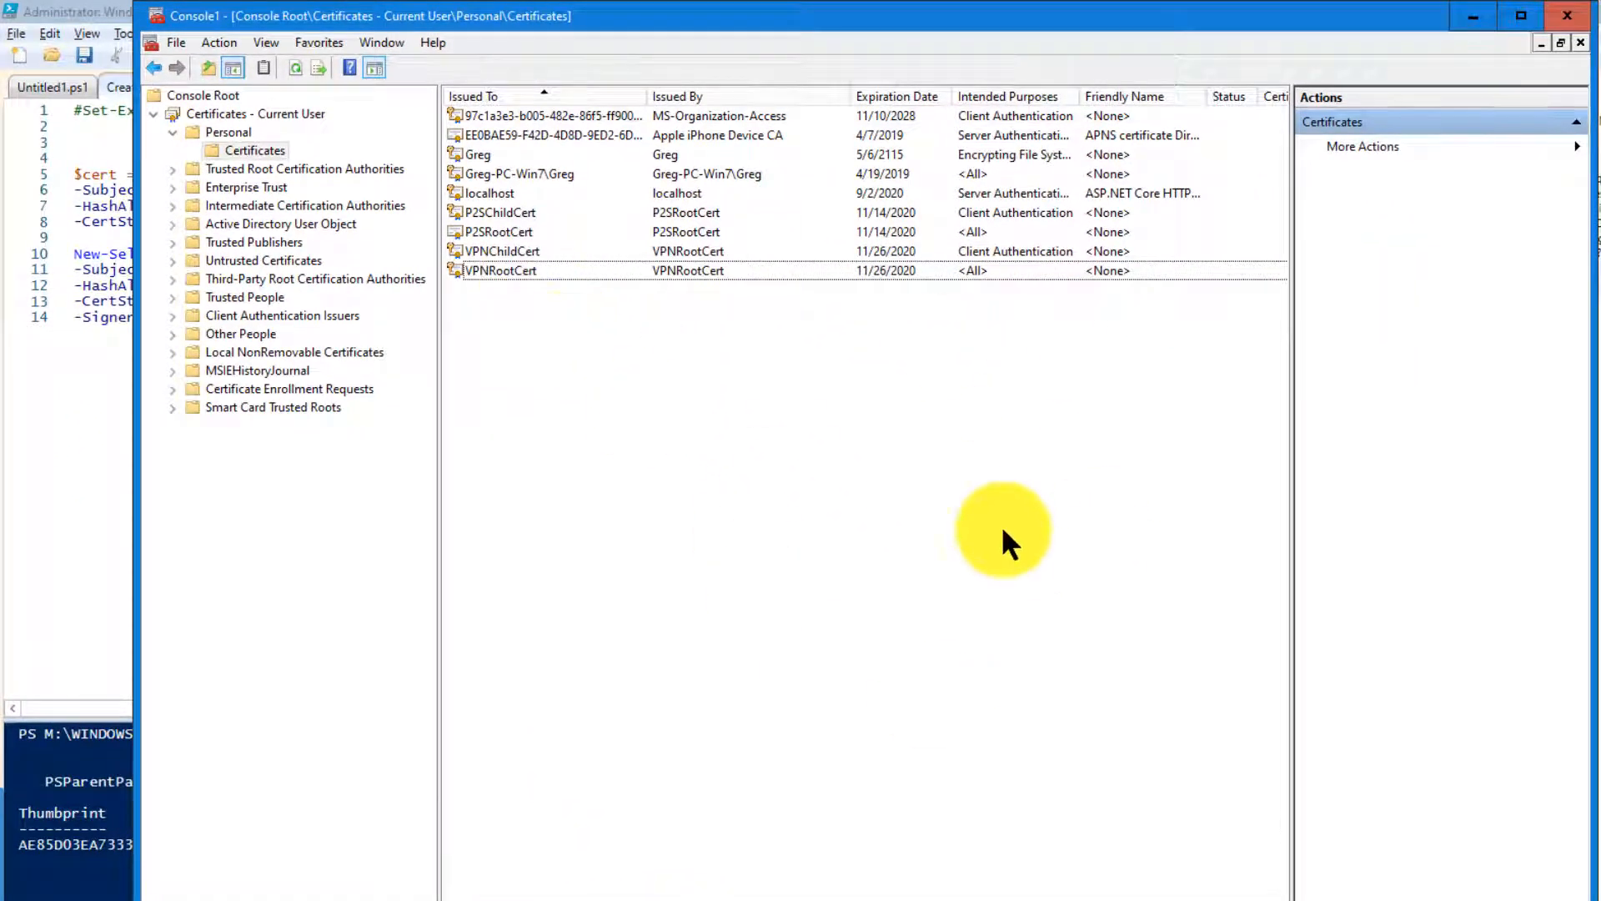
Start exporting VPNRootCert without its private key, in Base-64 encoded X.509 (.CER) format
right_click(534, 275)
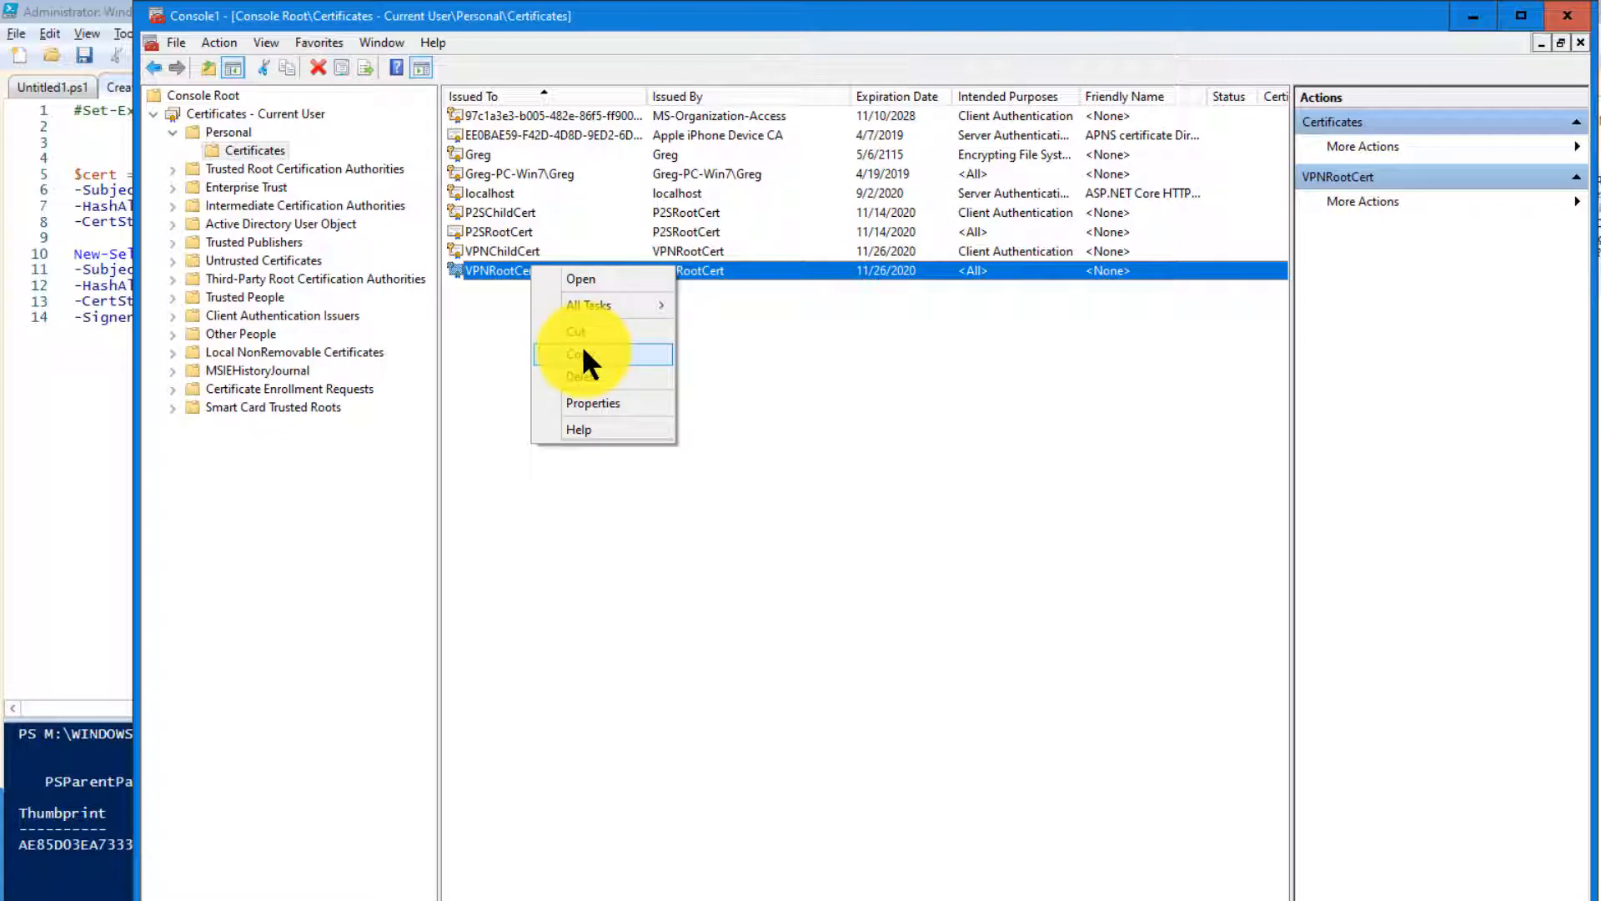
mouse_move(646, 304)
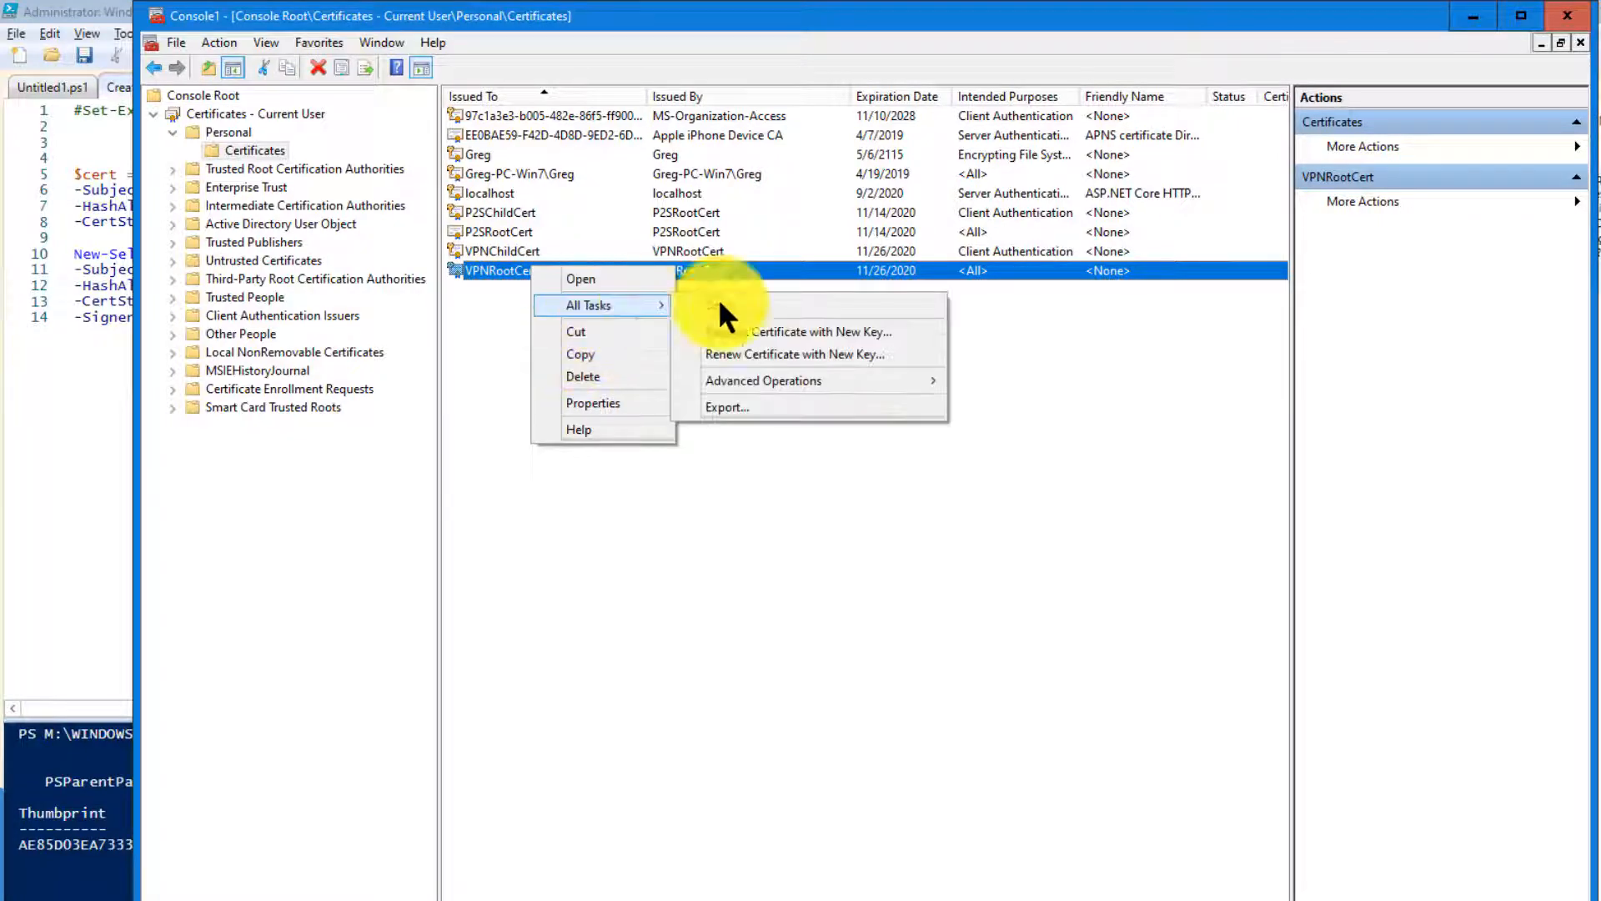
click(774, 403)
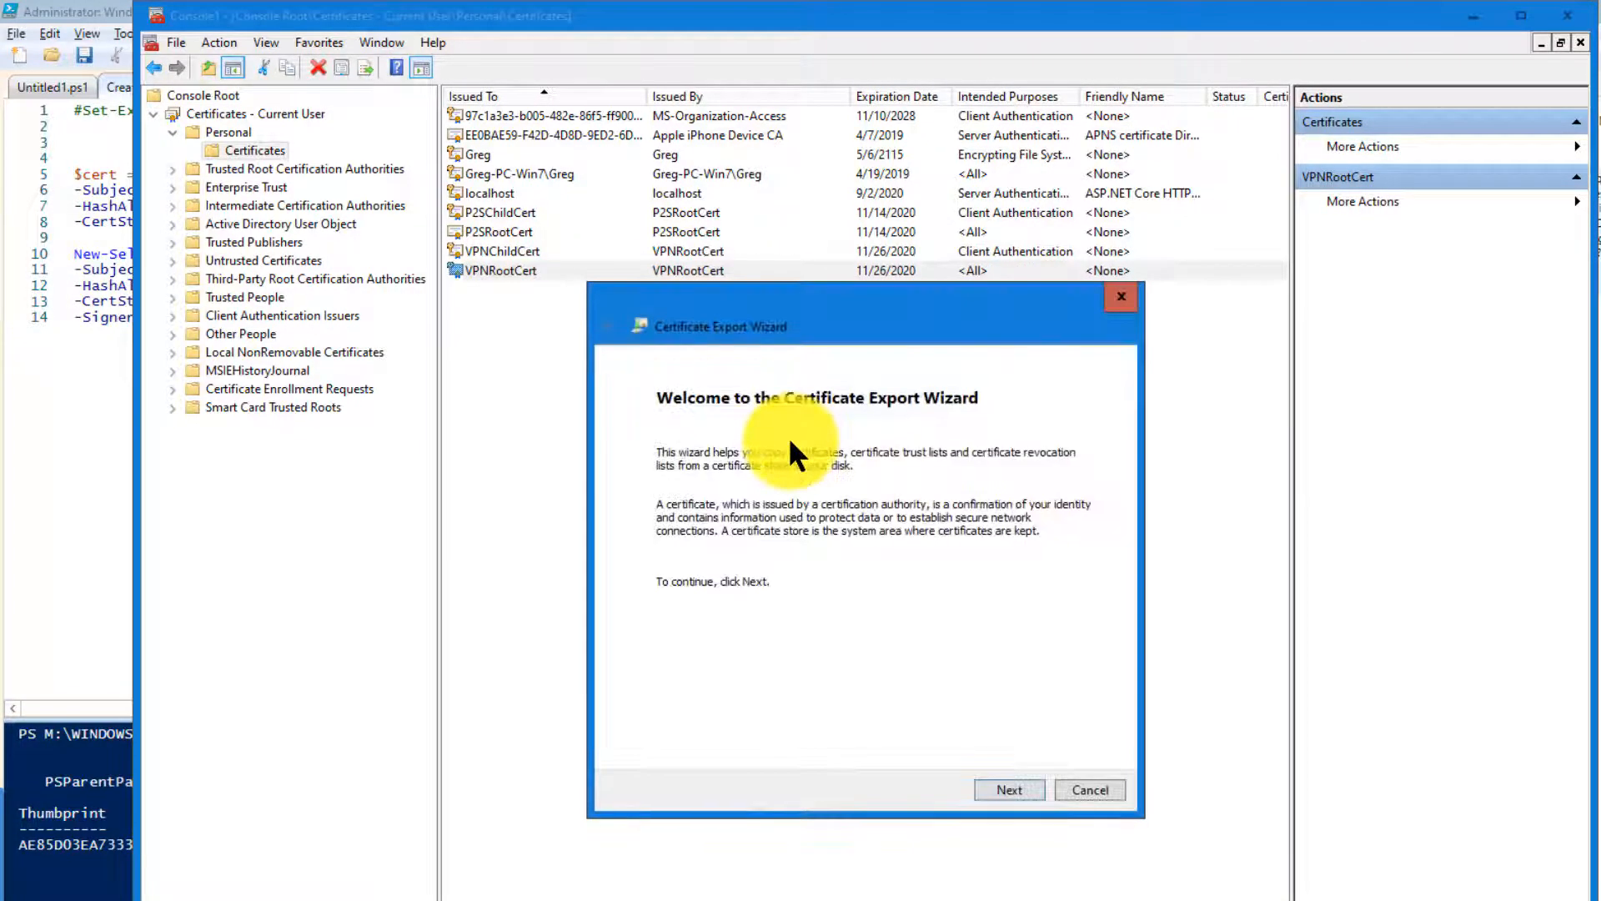
click(1010, 789)
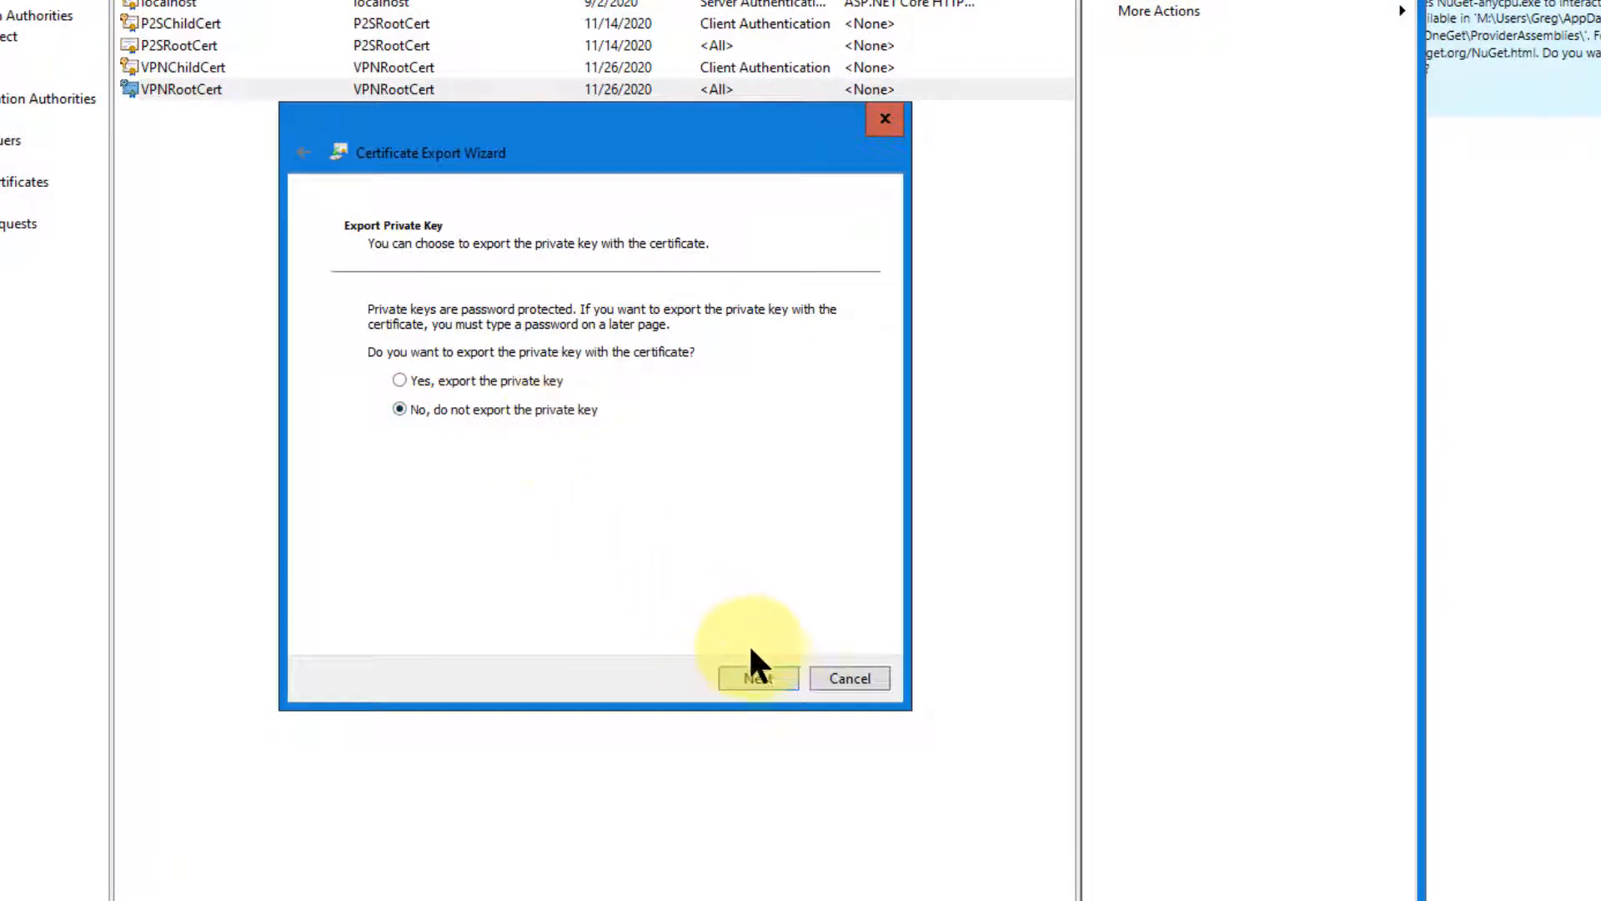
click(770, 680)
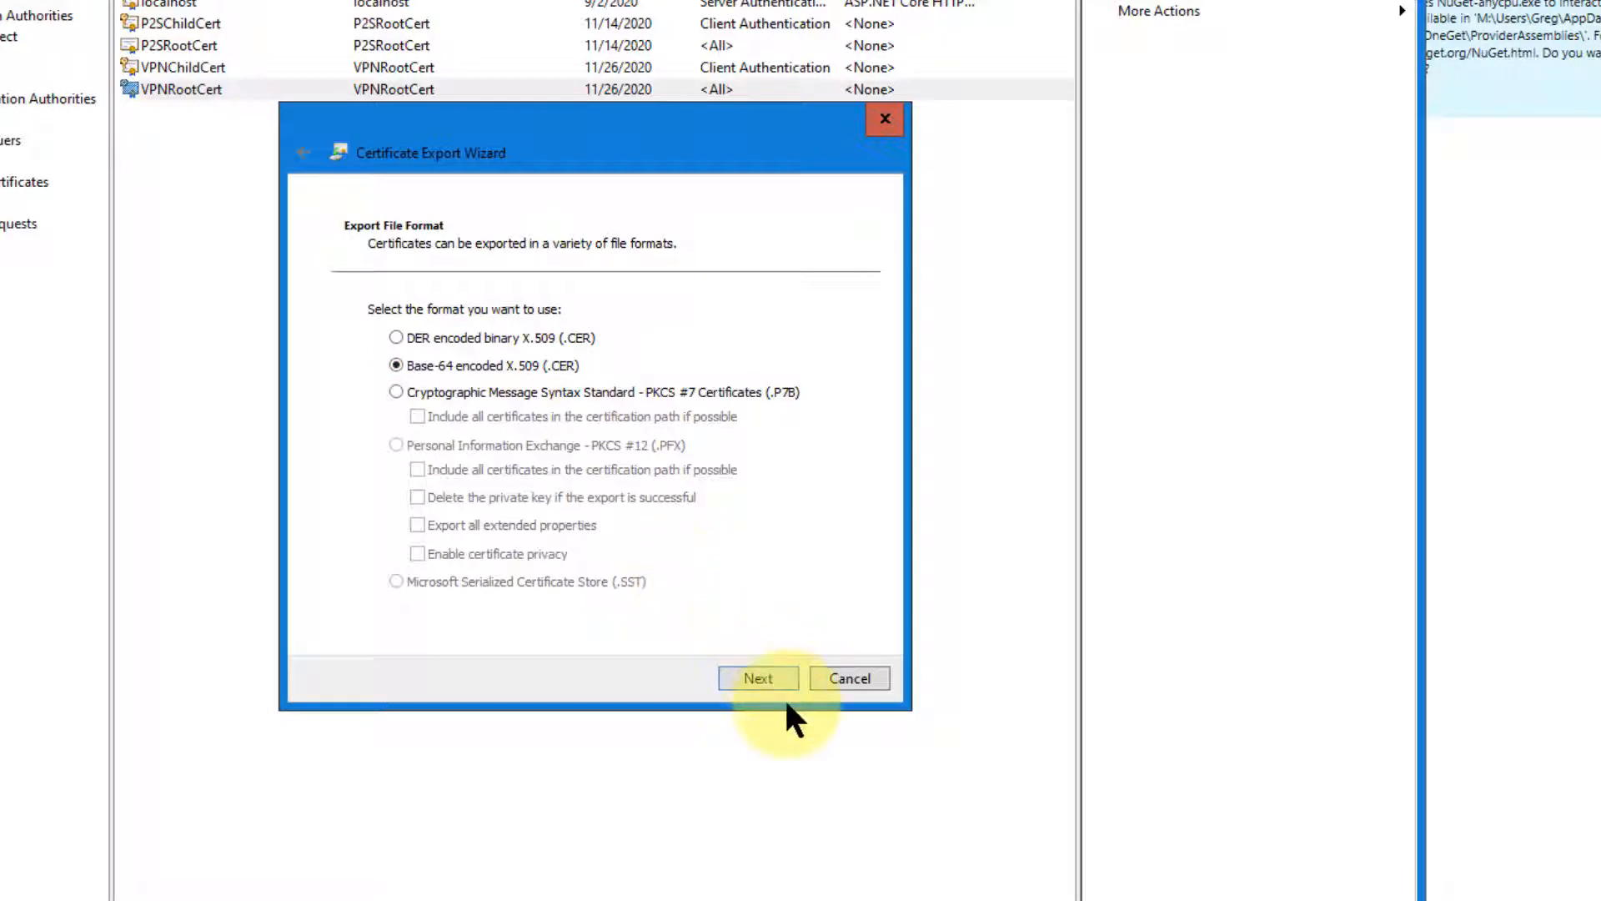
click(768, 674)
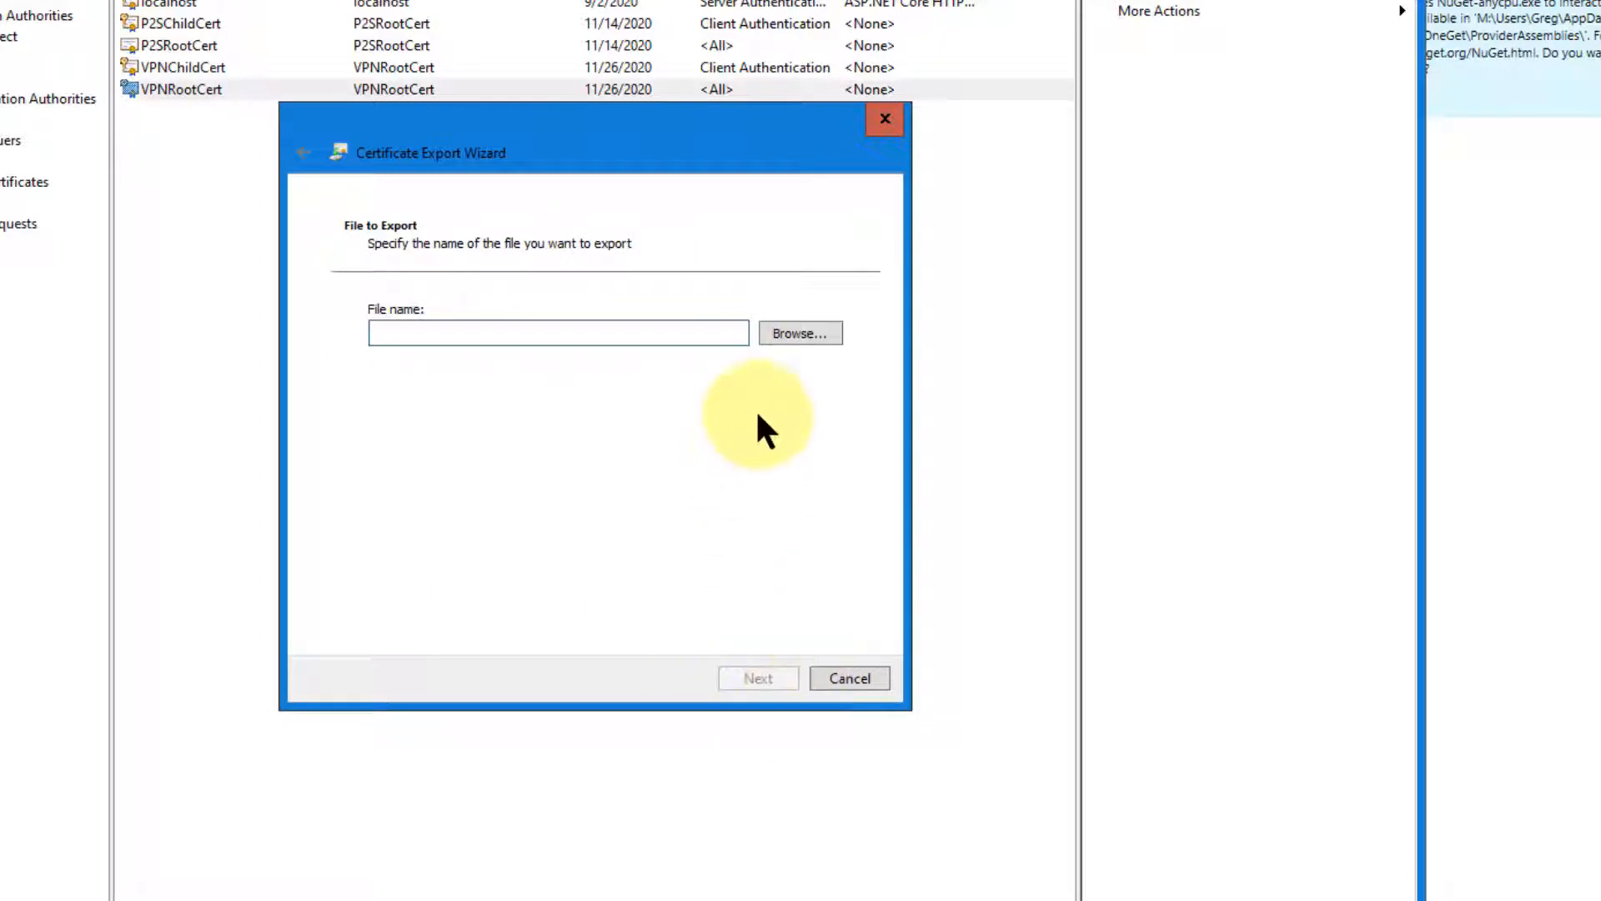
Set the export file to VPNRootCert in D:\downloads\Certificates and complete the certificate export
click(796, 336)
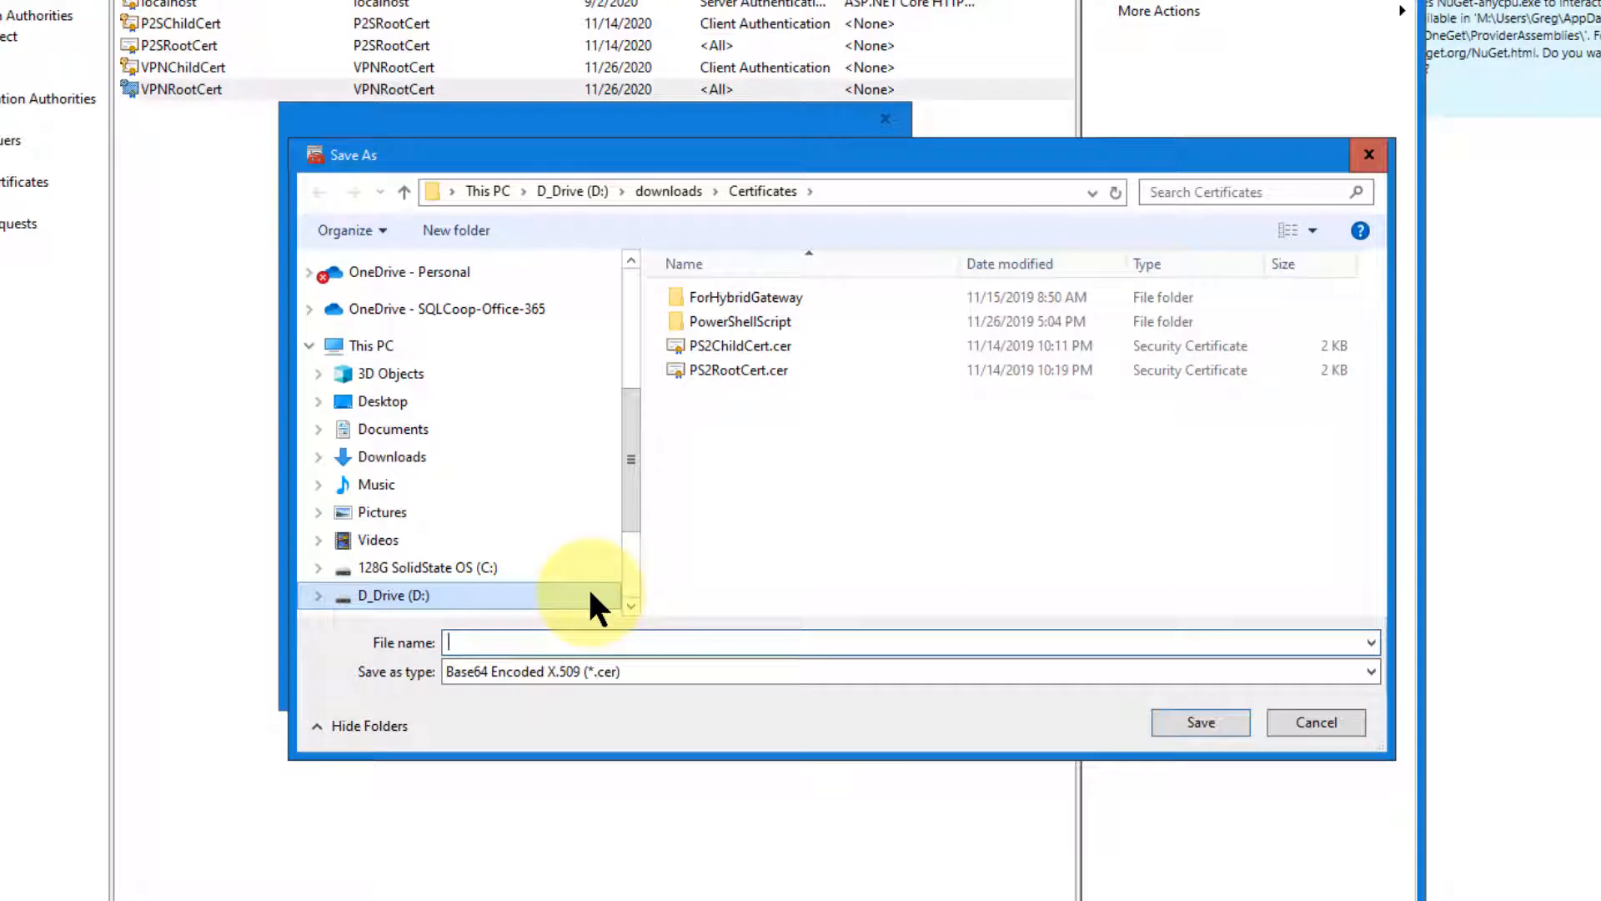
text(VPNRootCert)
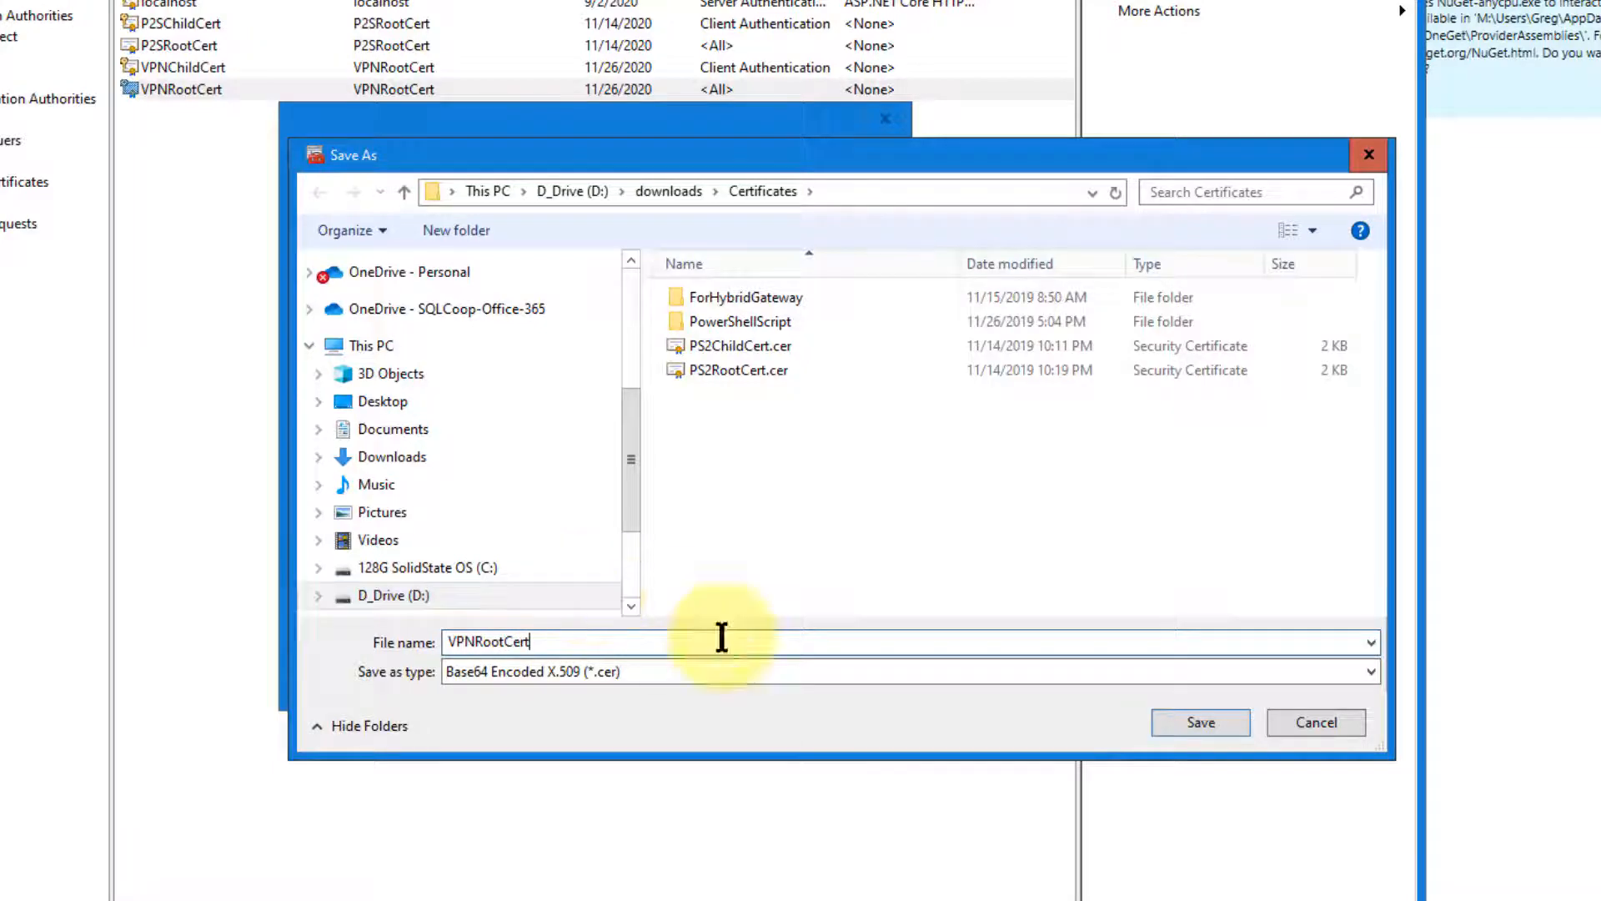
click(1181, 720)
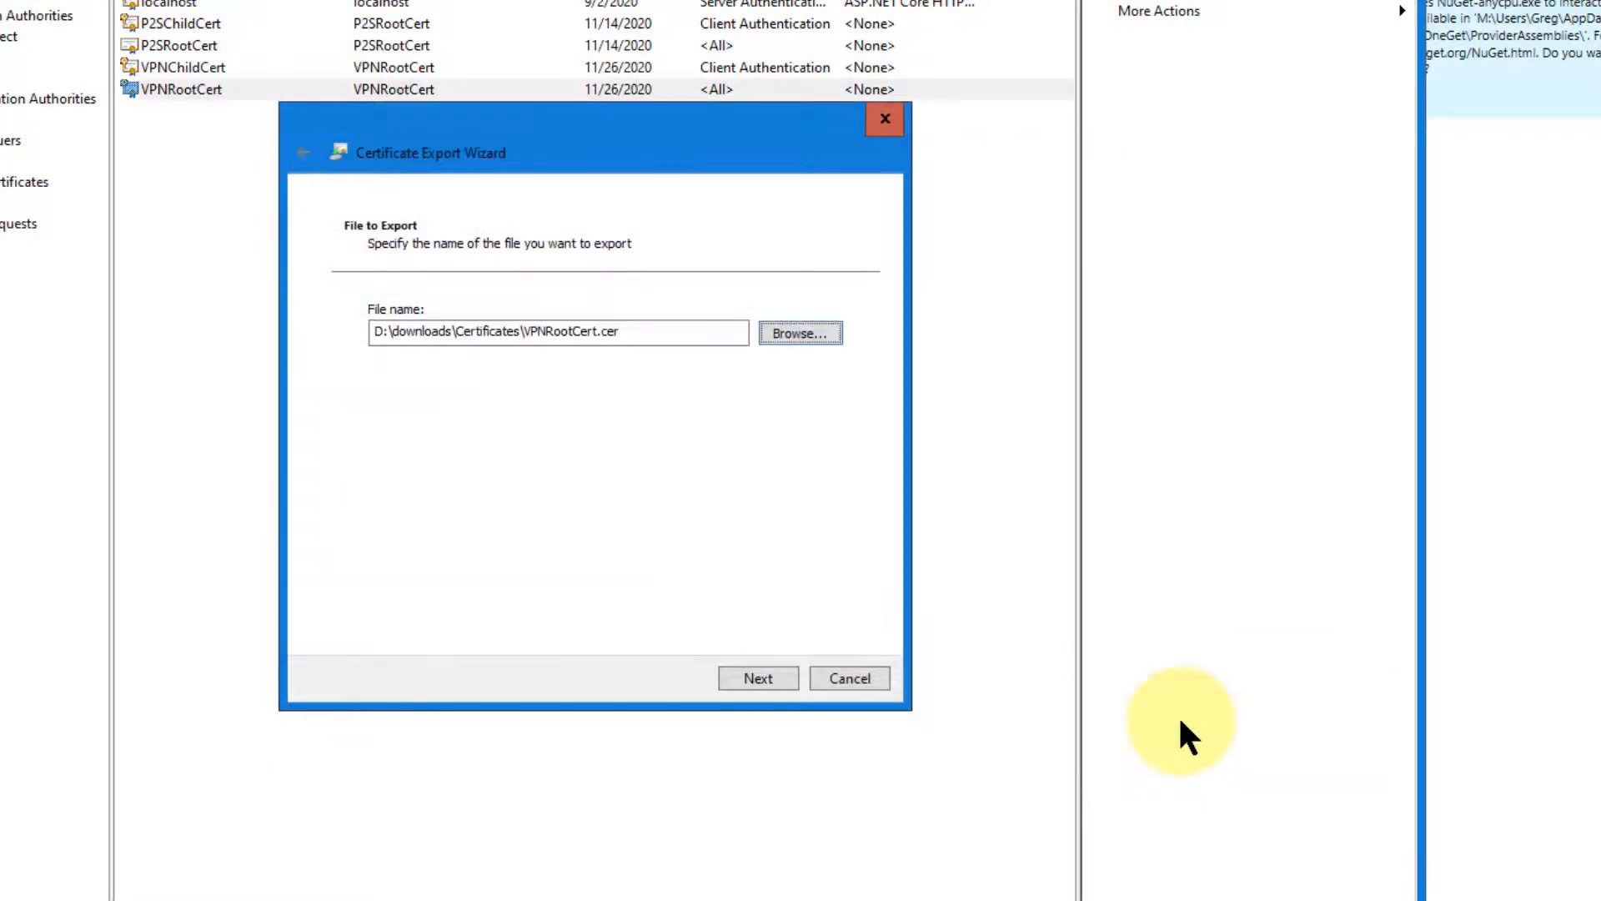
click(776, 677)
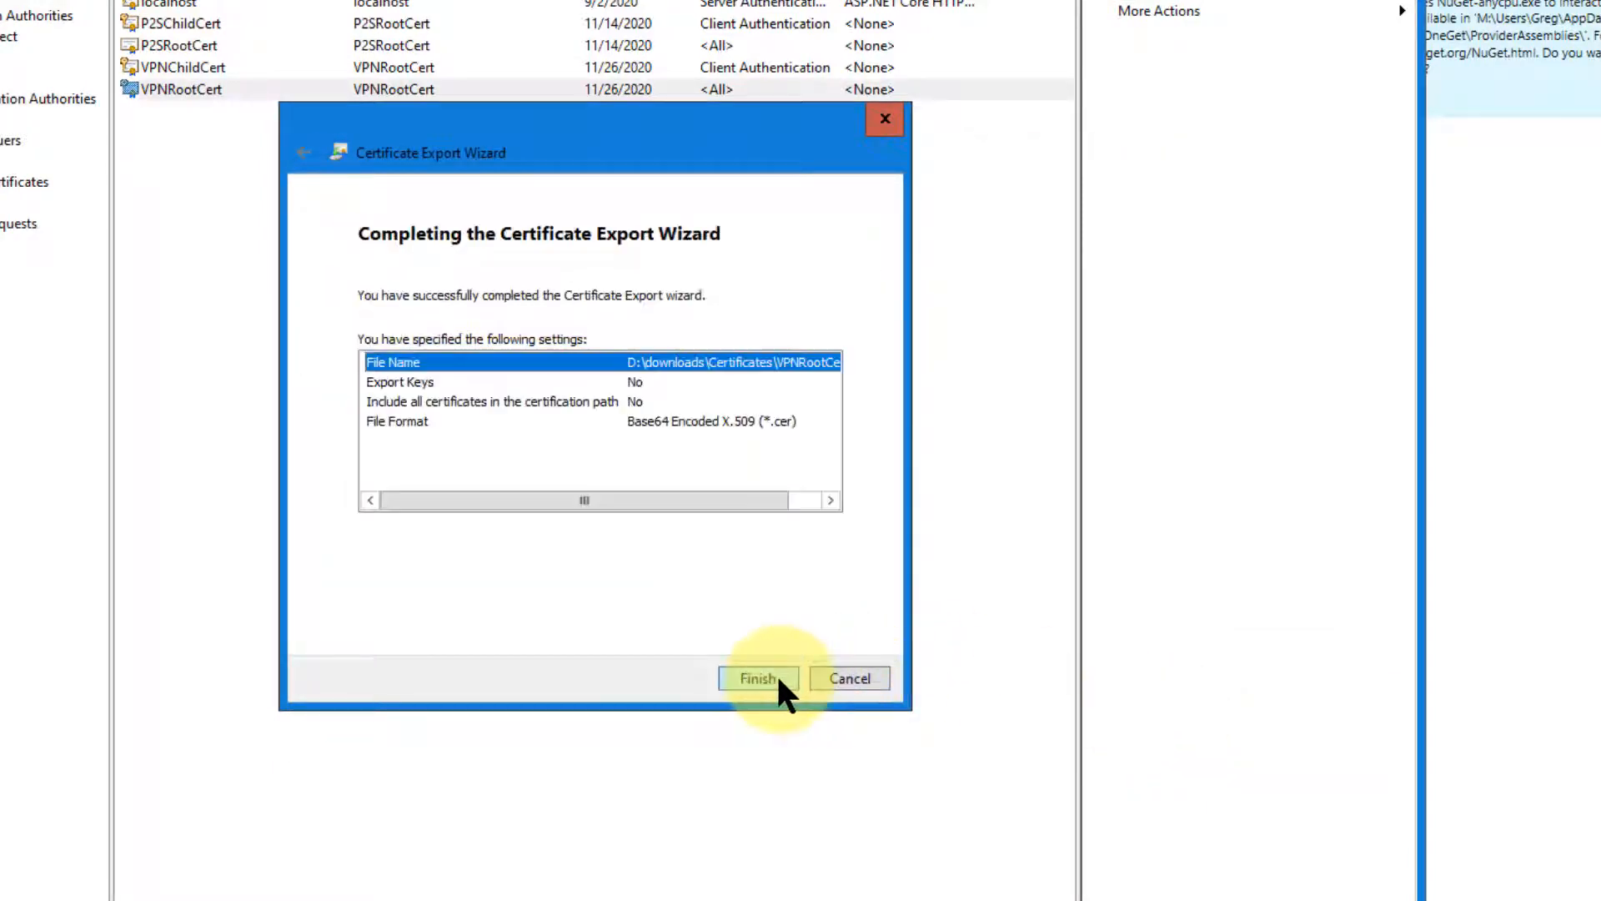
click(773, 674)
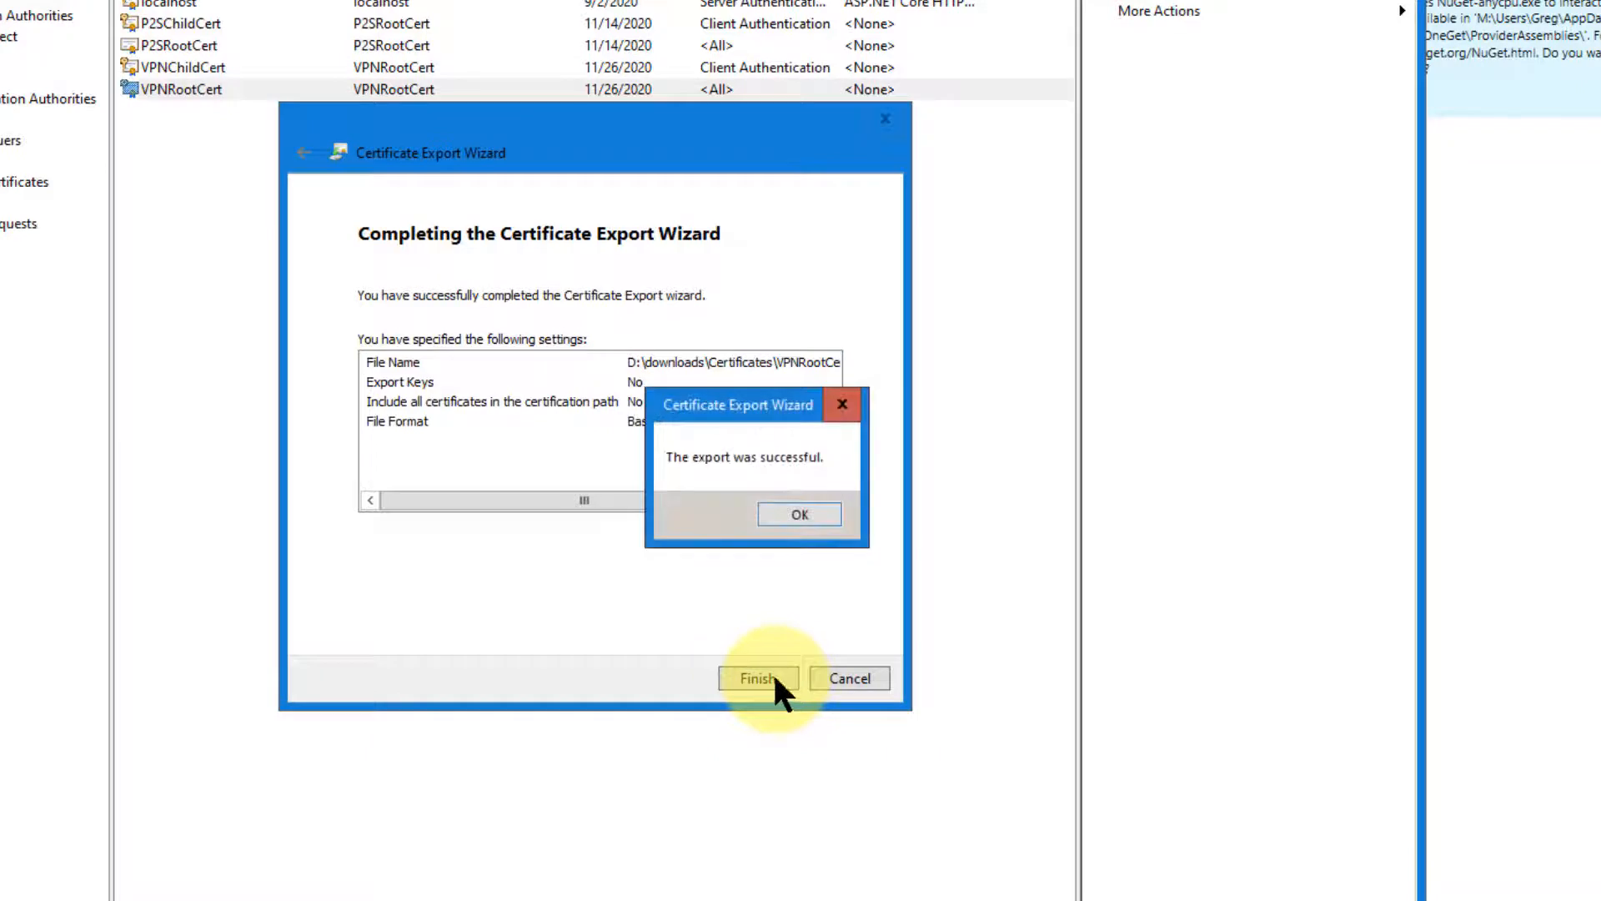
click(797, 515)
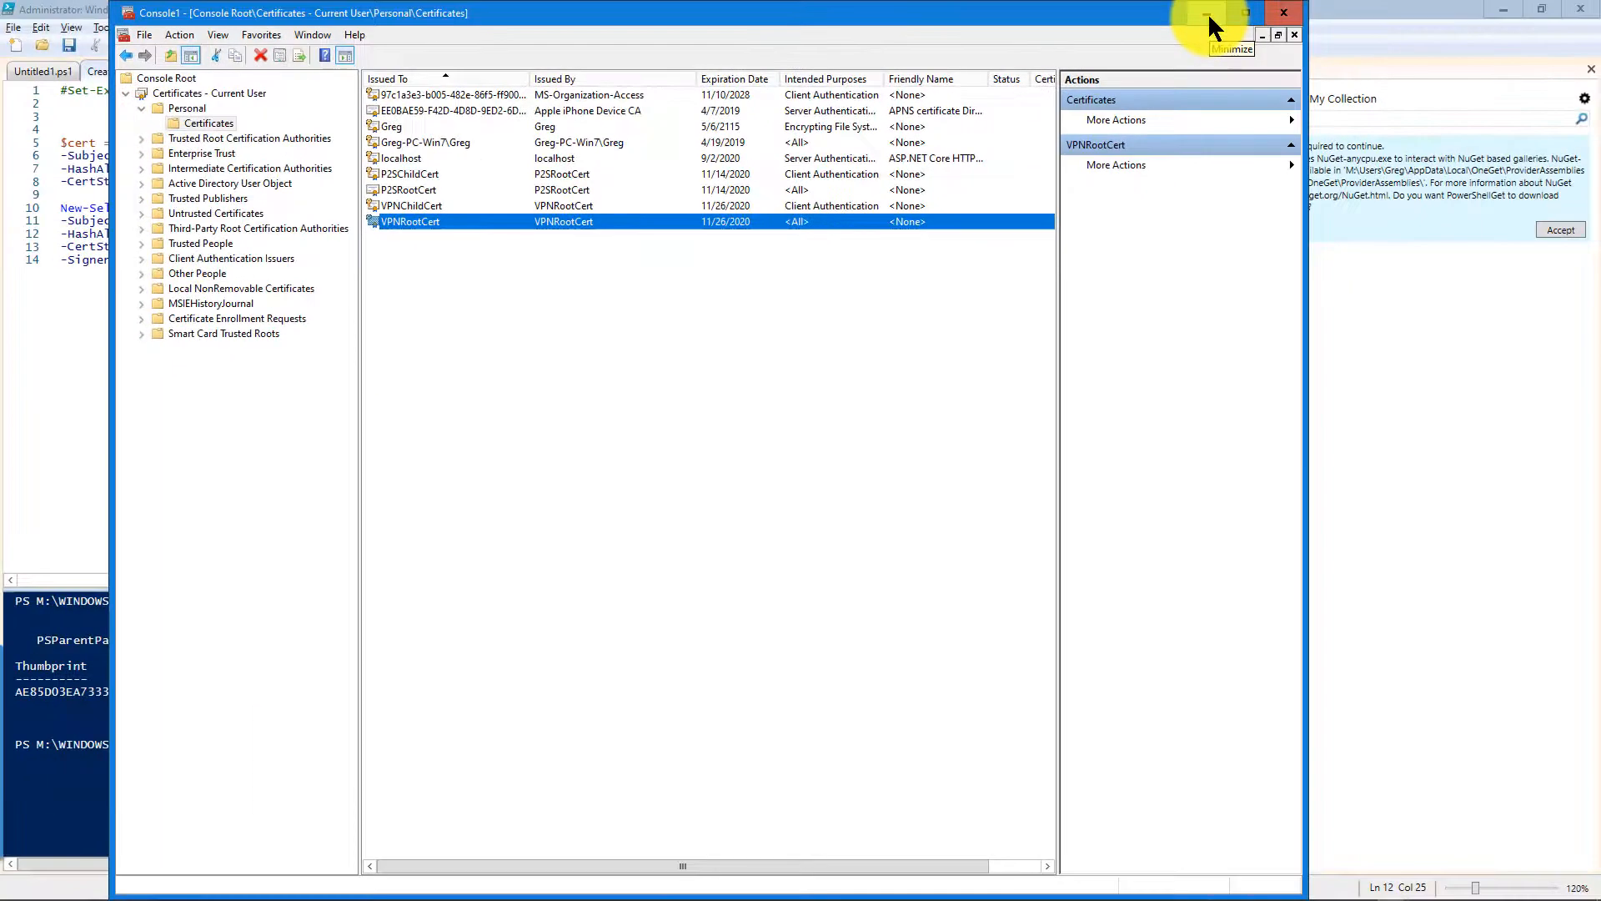
Close the management console and minimize the PowerShell ISE window
click(1283, 12)
click(709, 492)
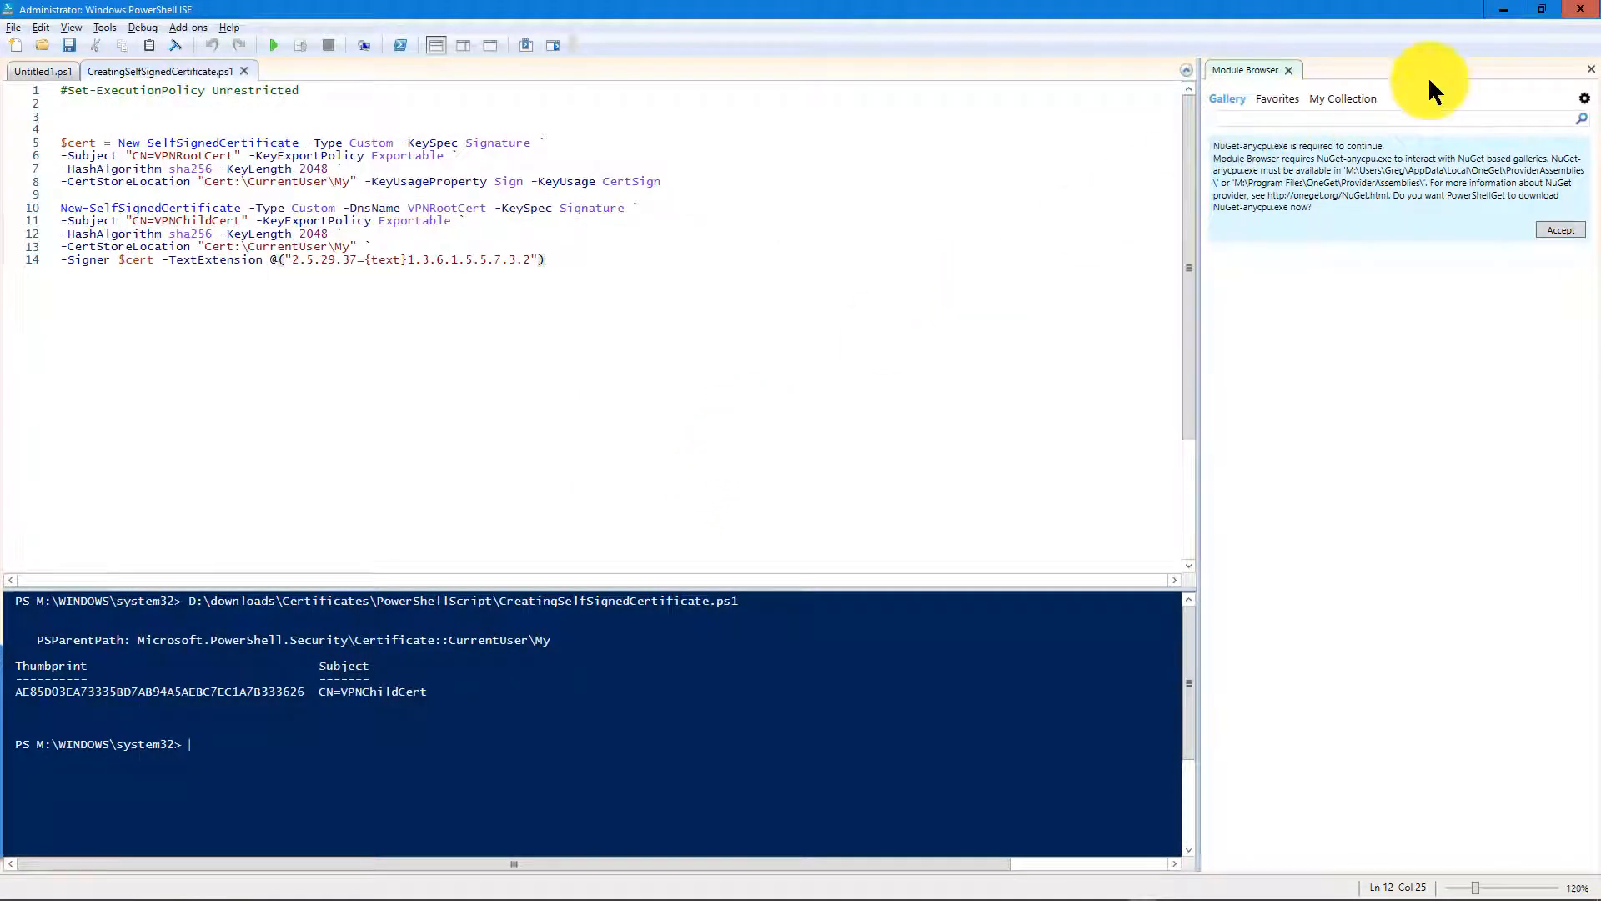
click(1509, 10)
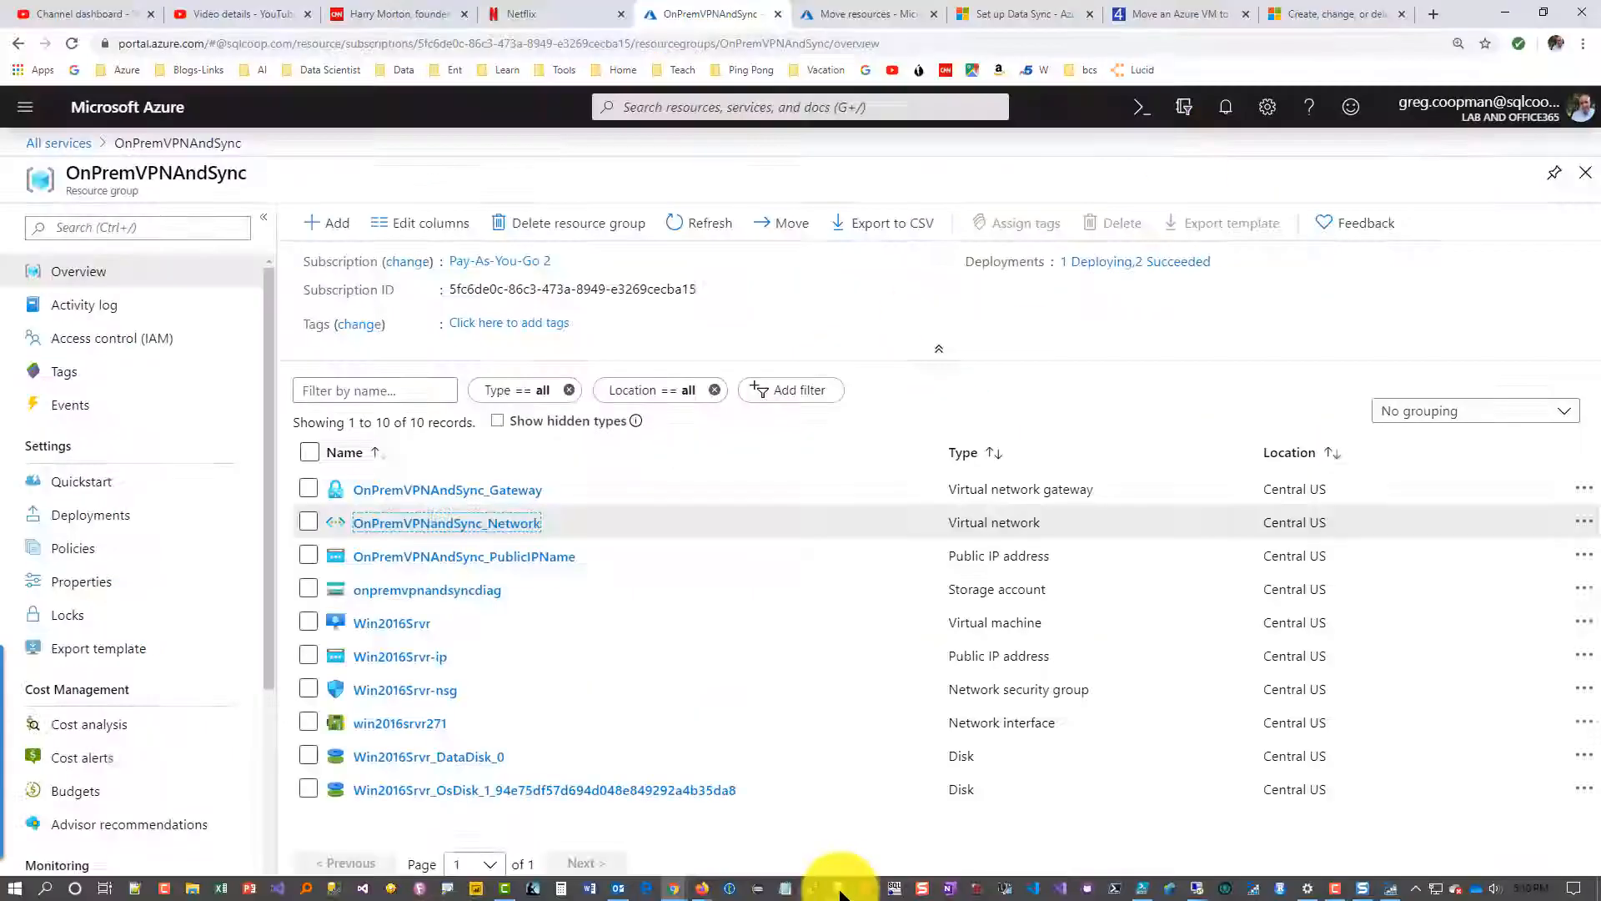
Switch to a maximized Notepad window and browse to D:\downloads\Certificates for a file to open
click(783, 886)
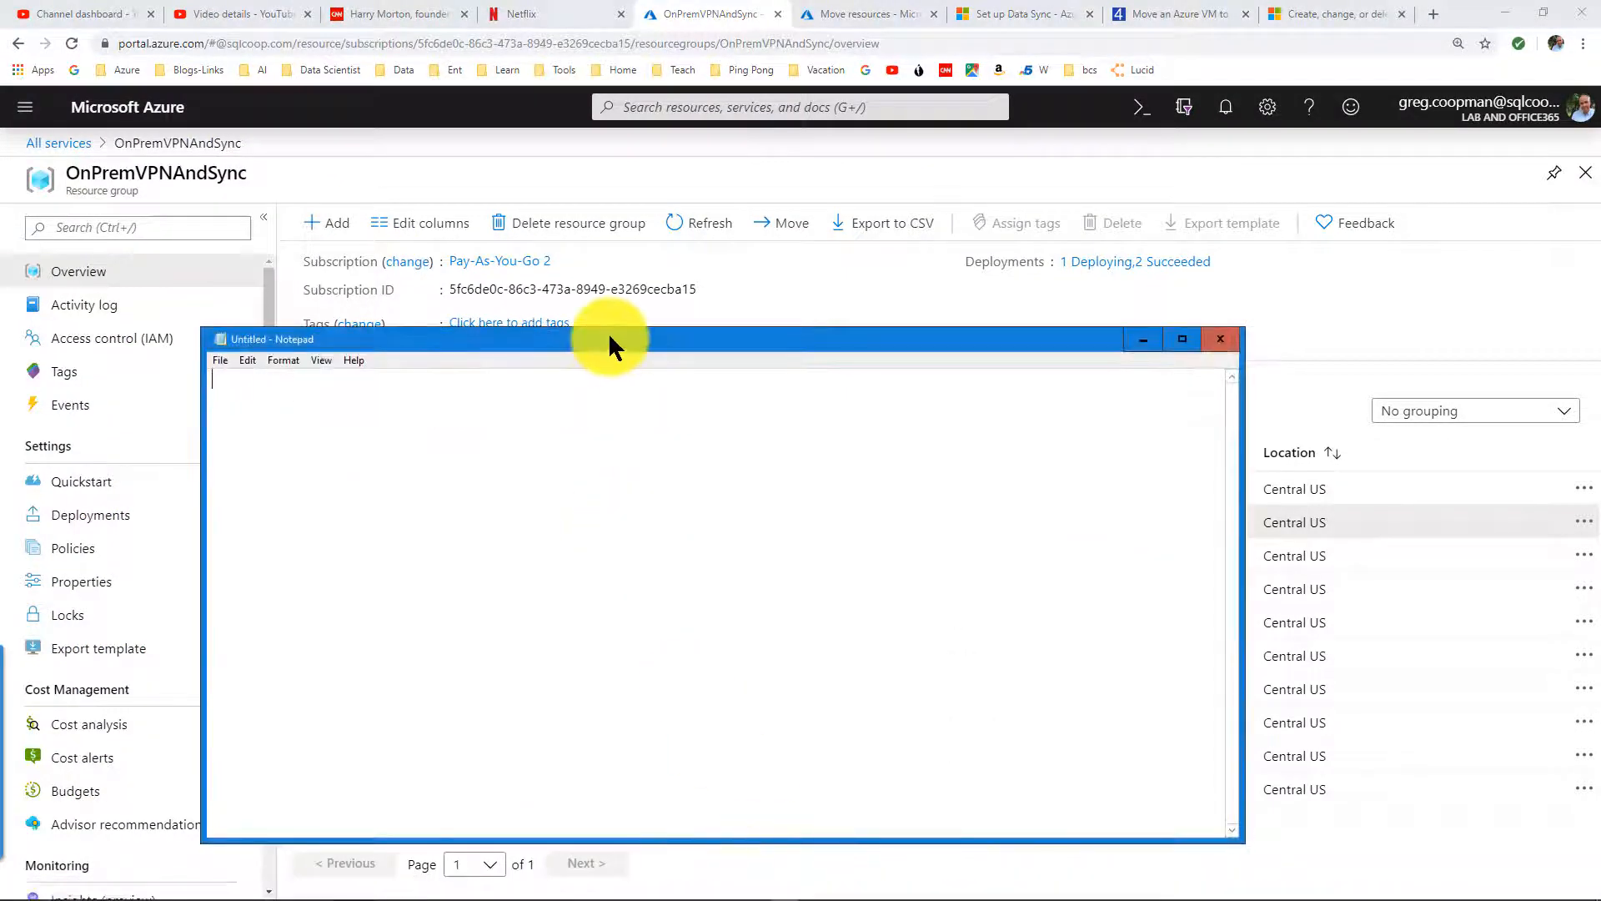
double_click(609, 339)
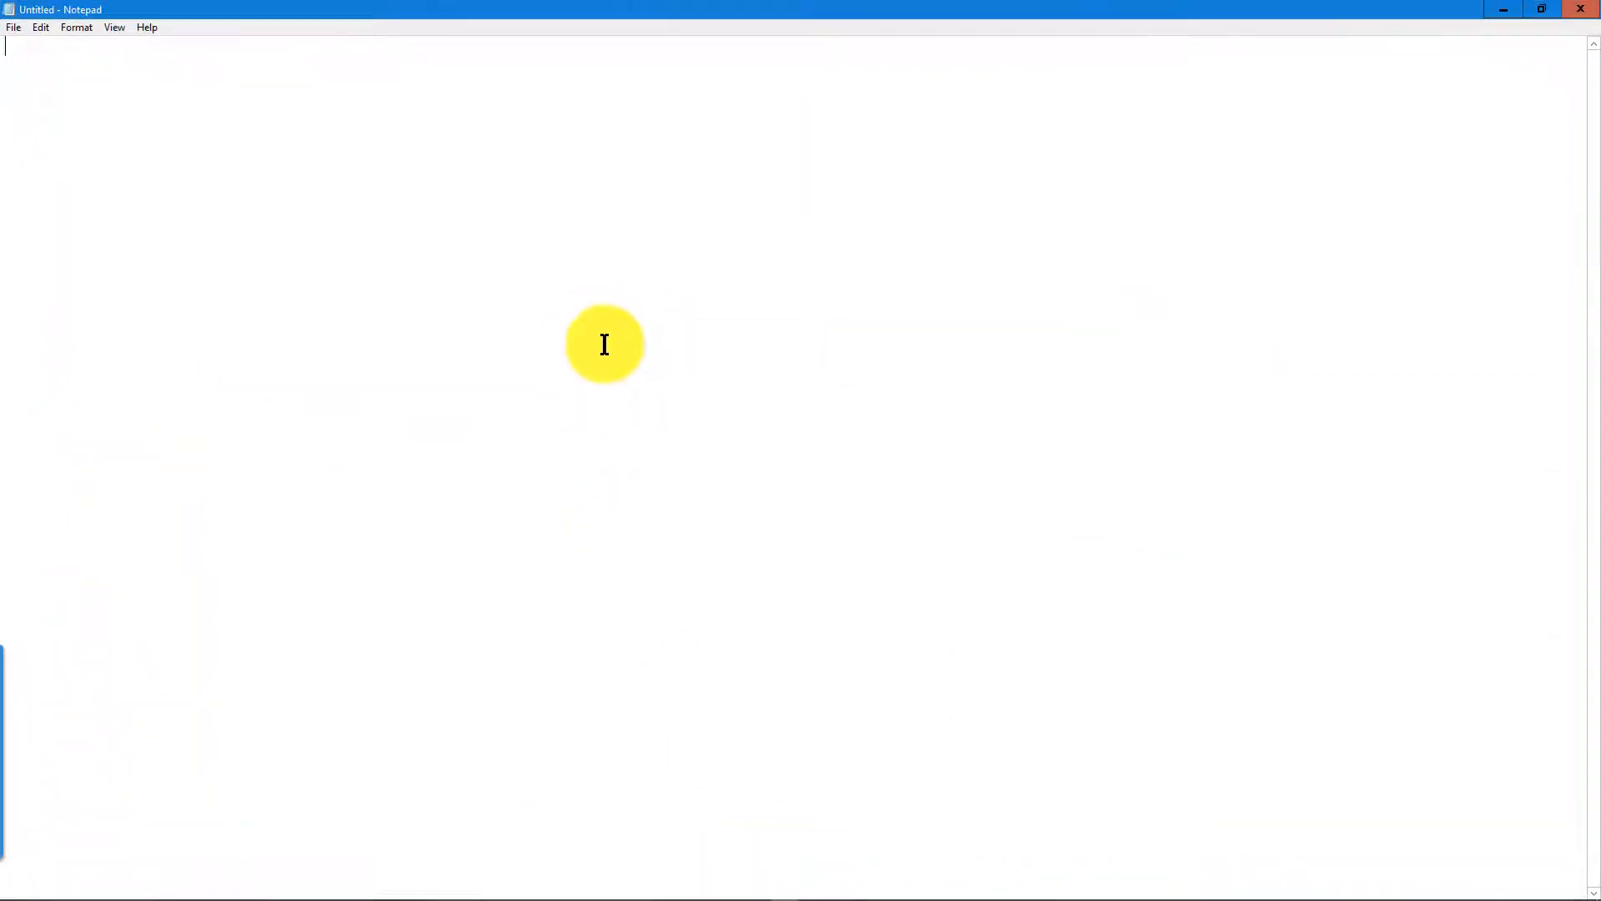
click(12, 30)
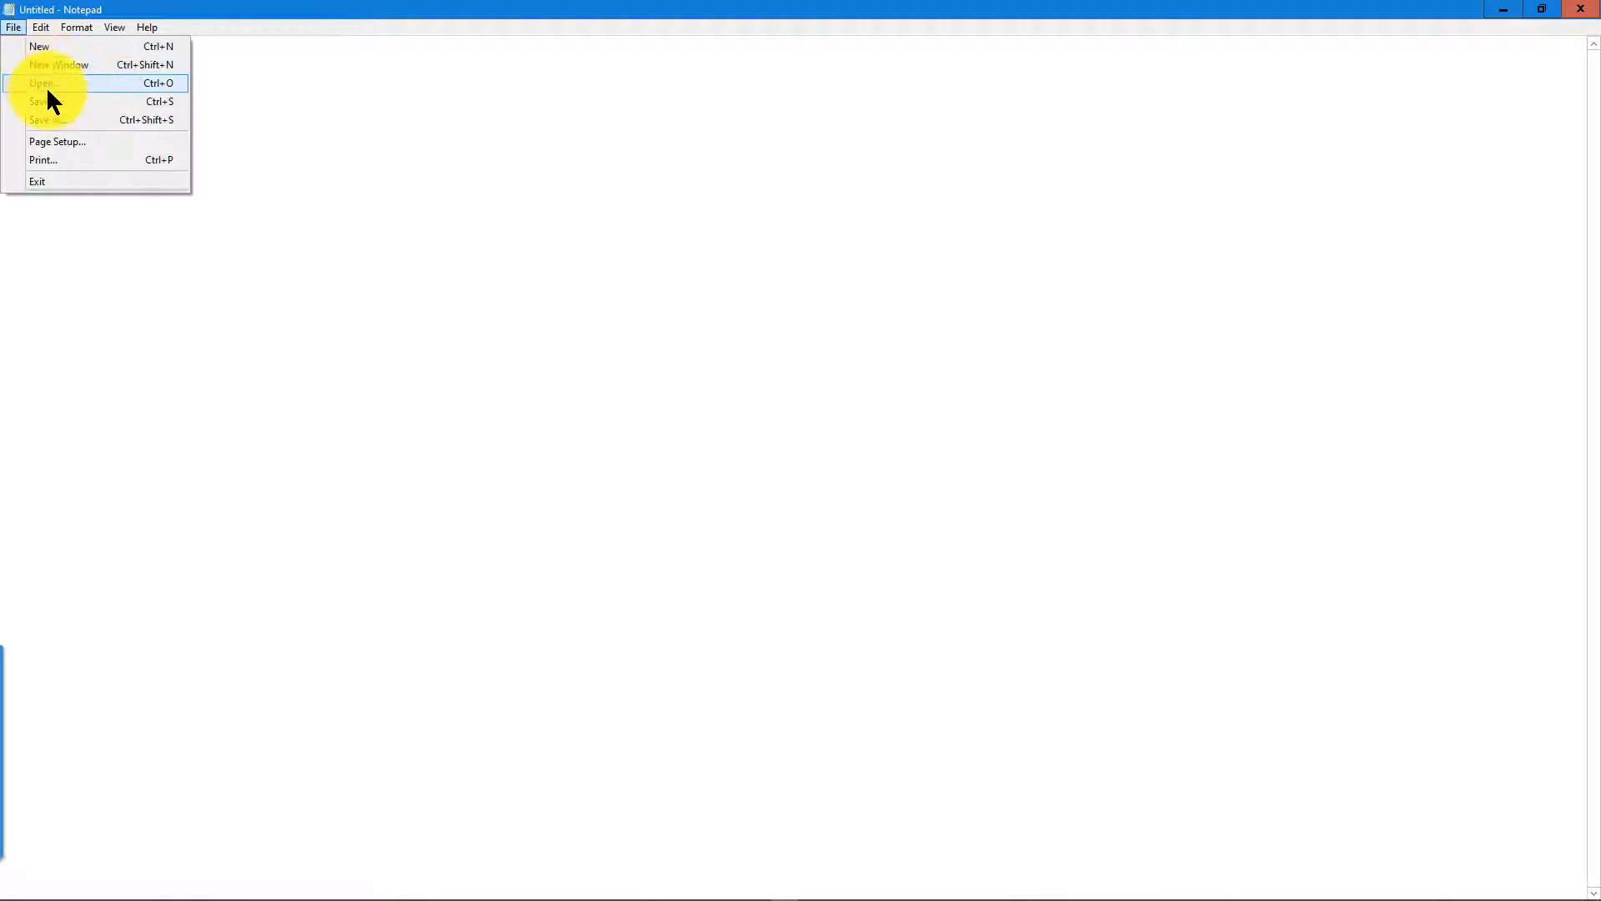
click(47, 84)
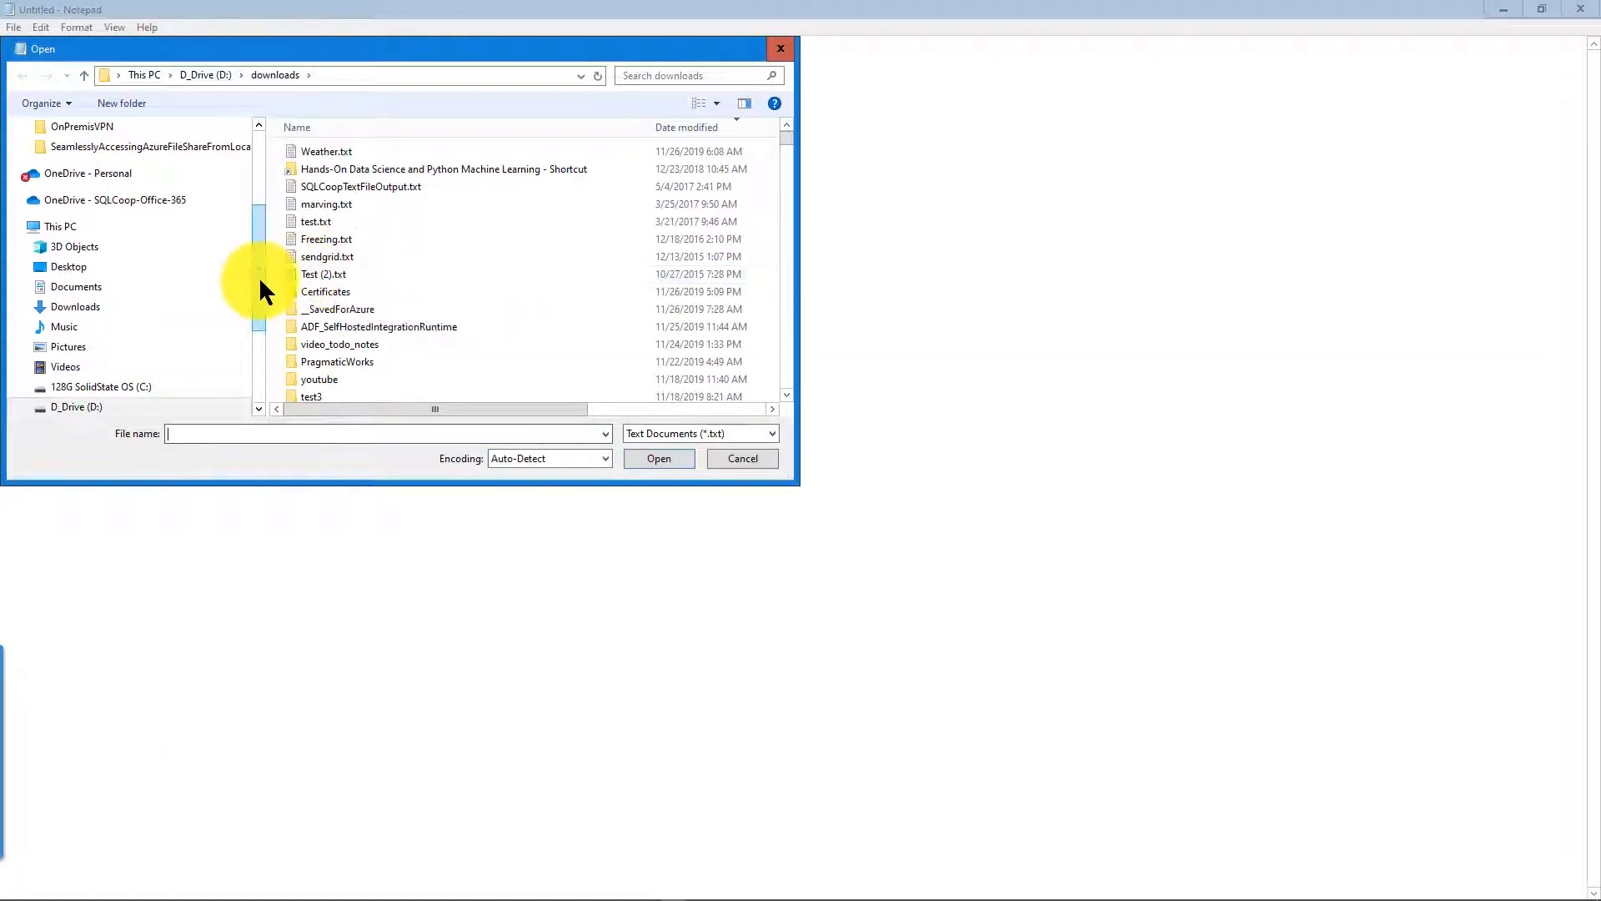
scroll(257, 292, down, 1)
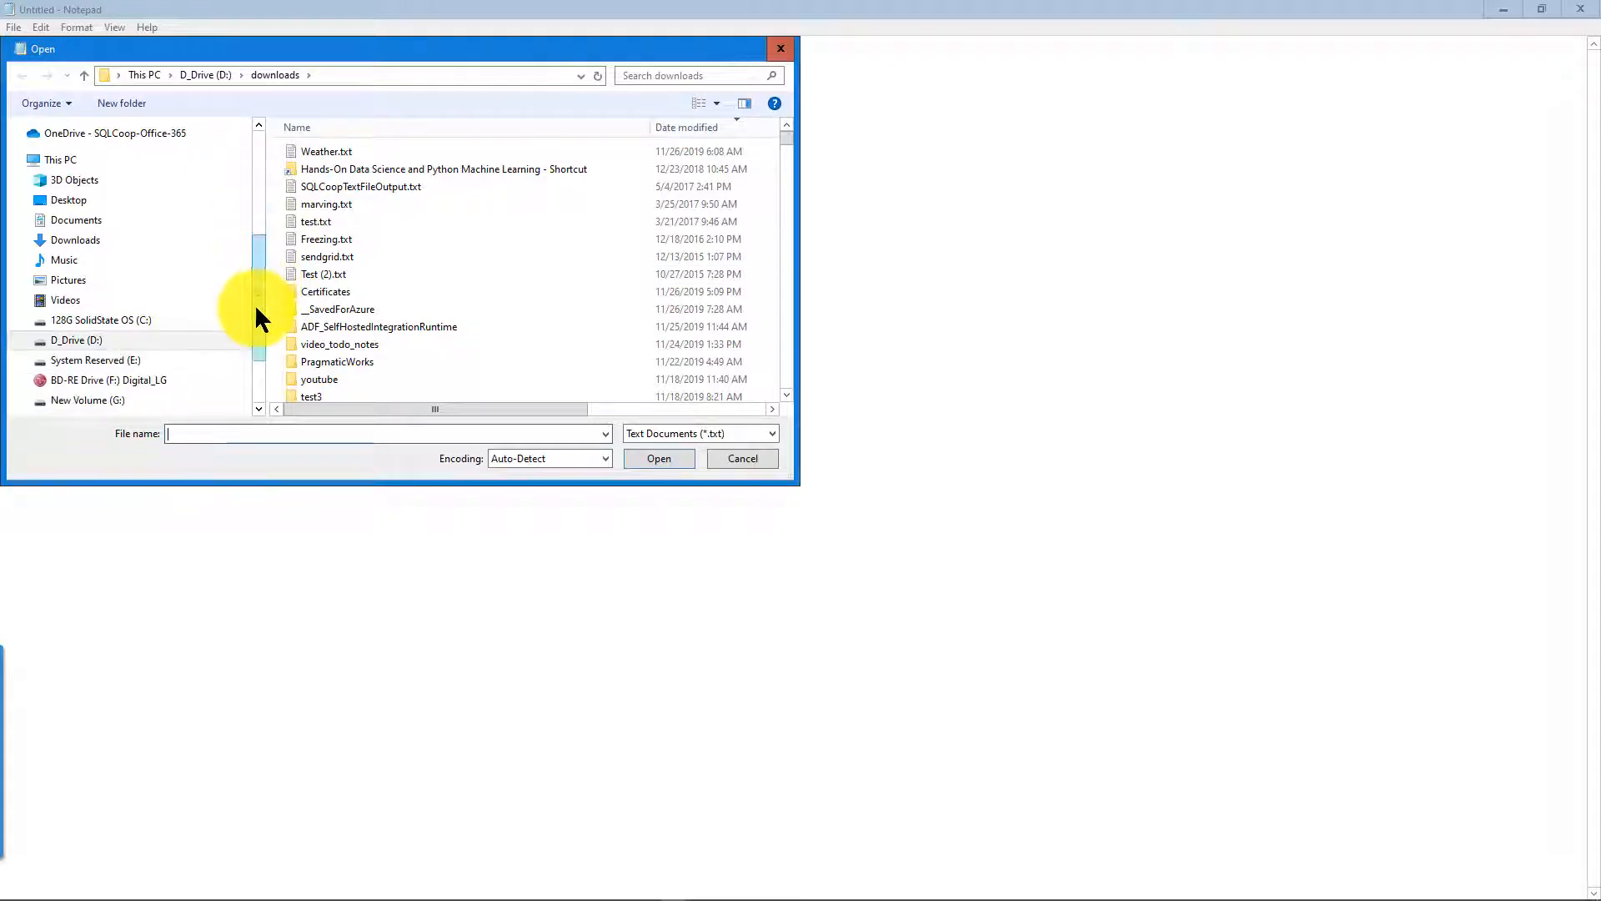
click(157, 338)
double_click(332, 219)
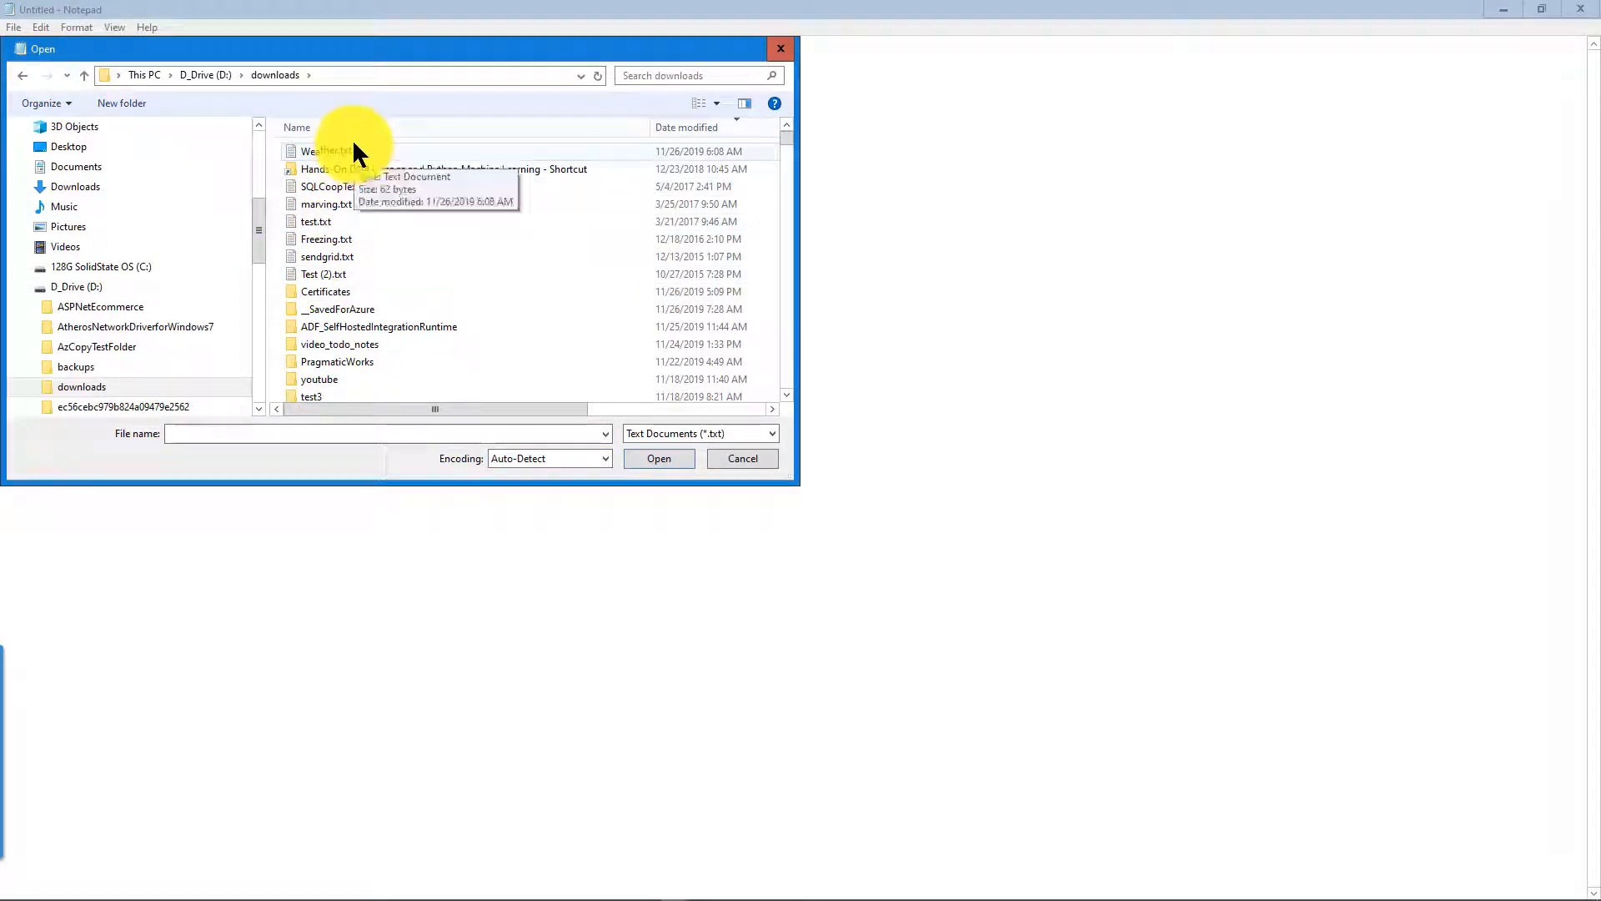
click(325, 294)
double_click(325, 294)
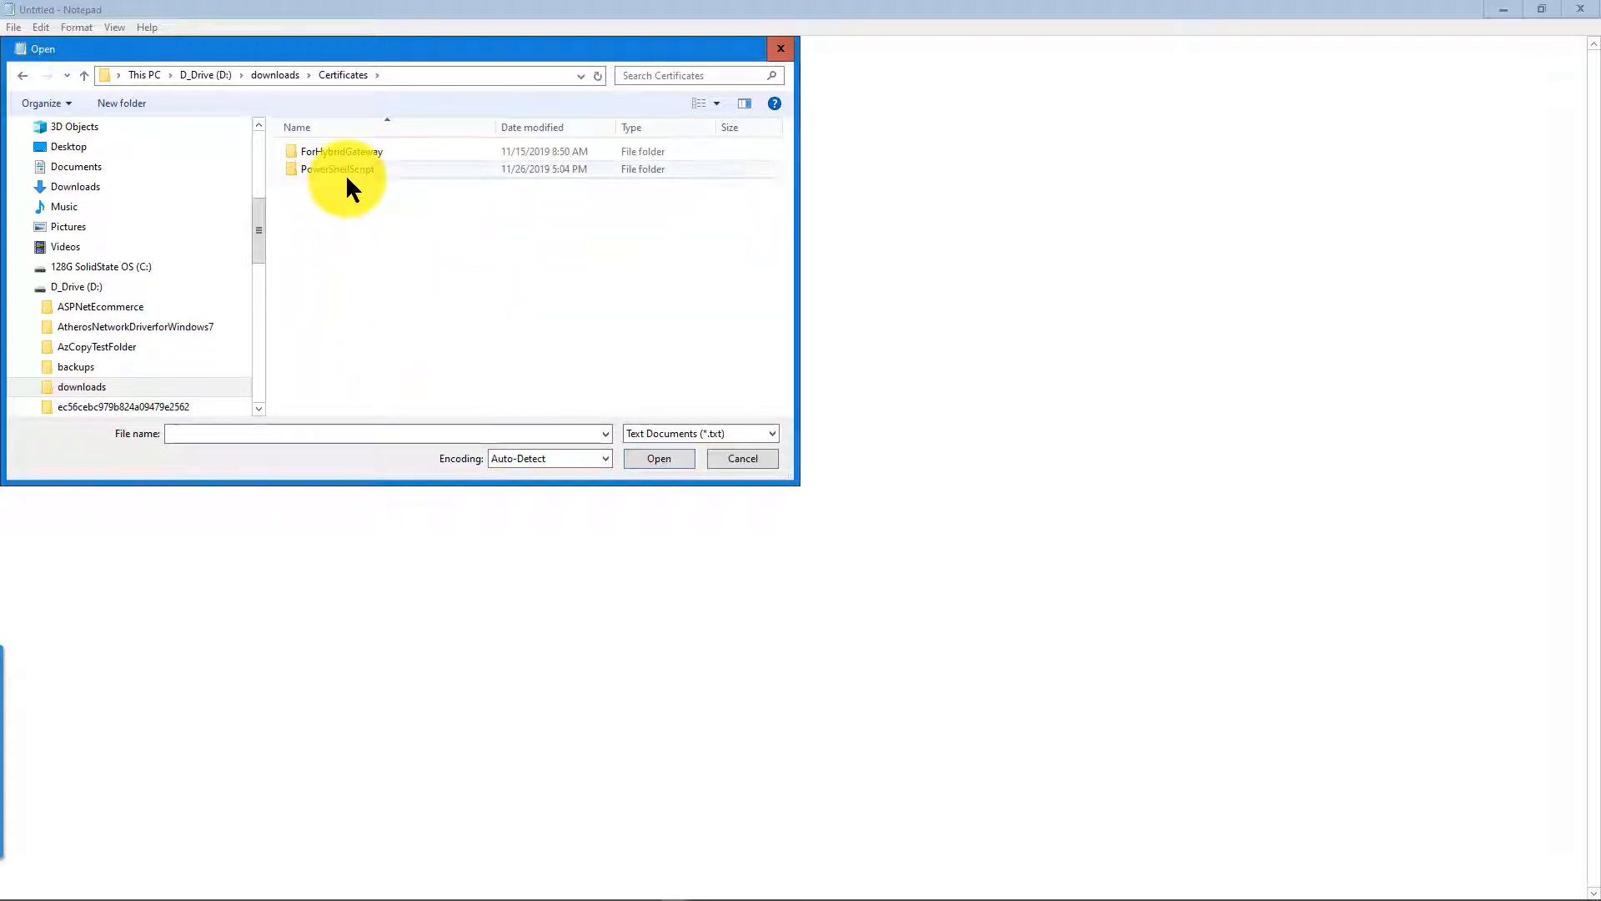
List all file types in the Certificates folder and open PS2RootCert.cer
click(704, 427)
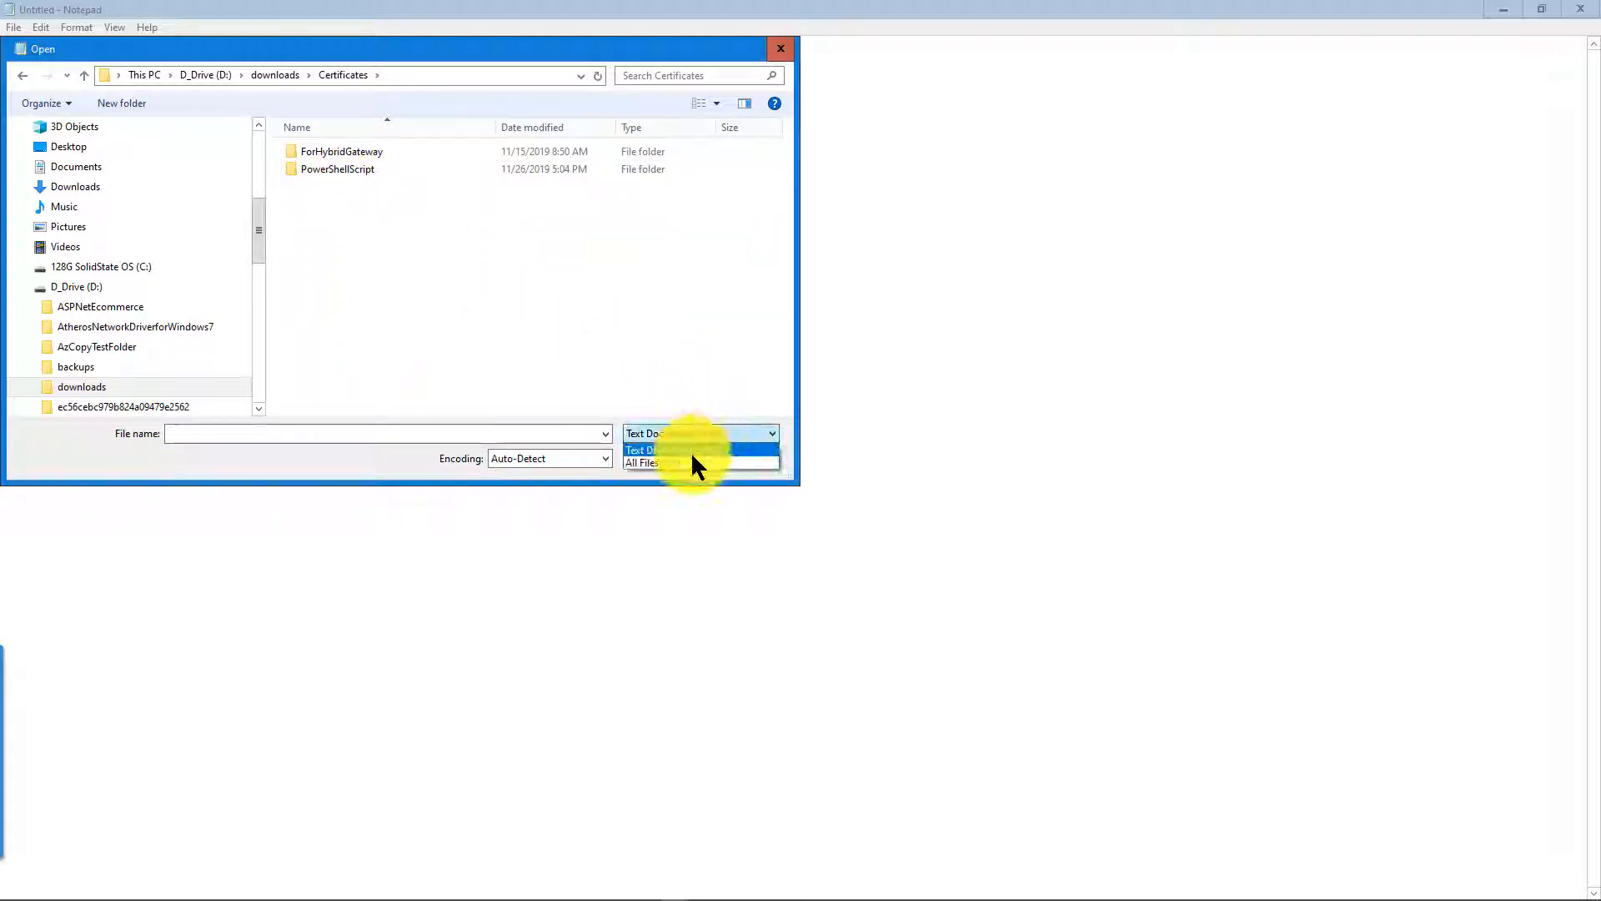
click(689, 457)
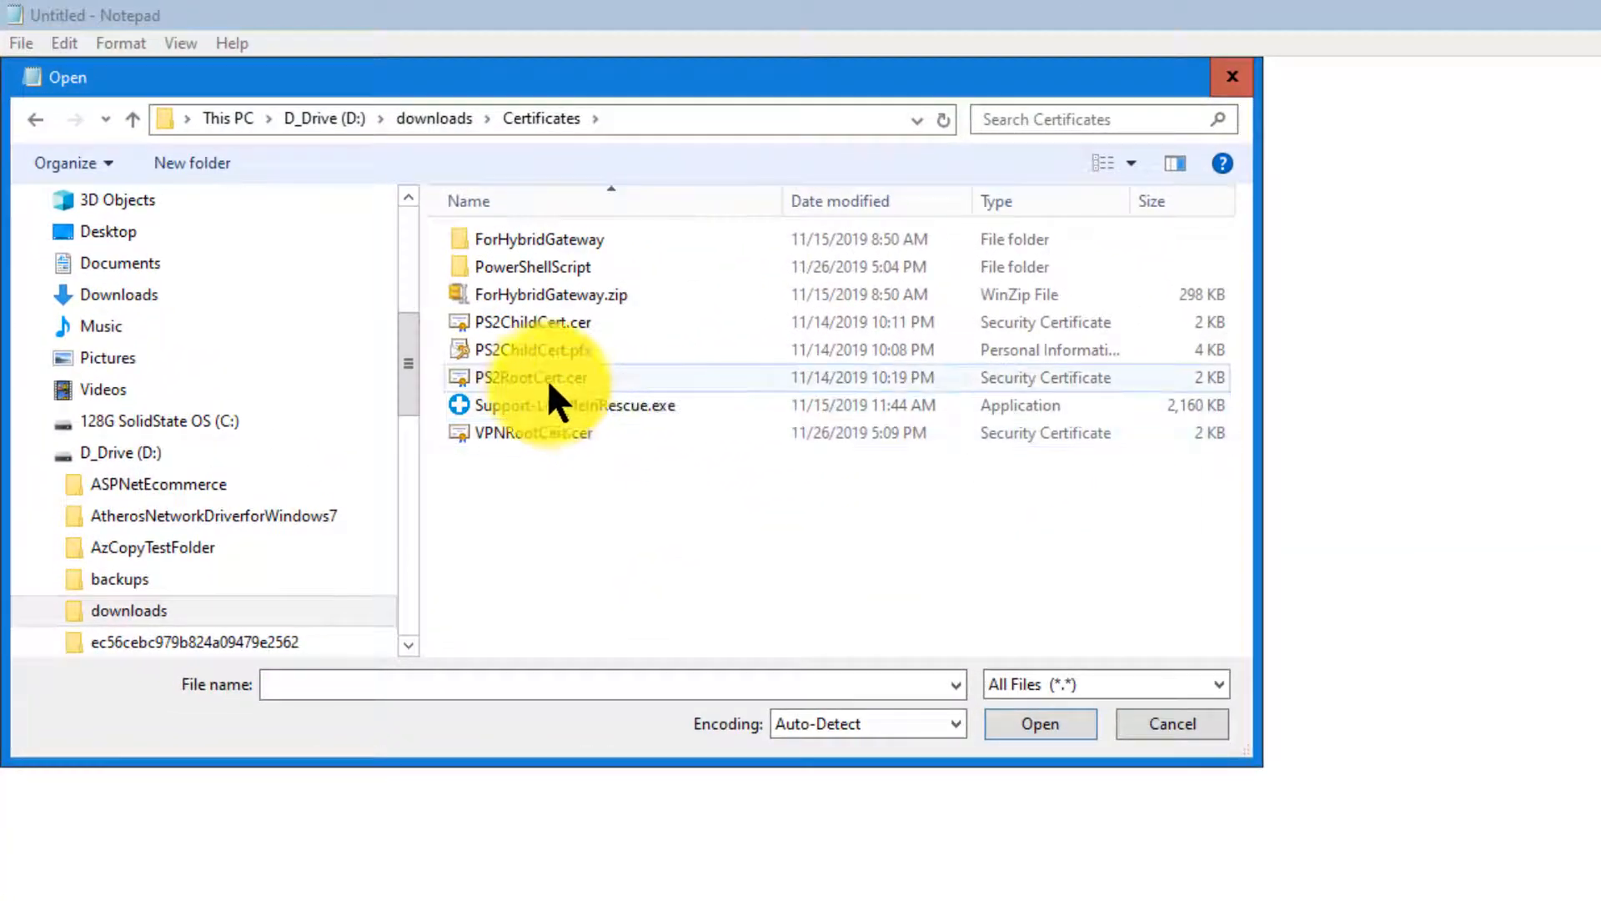
double_click(543, 380)
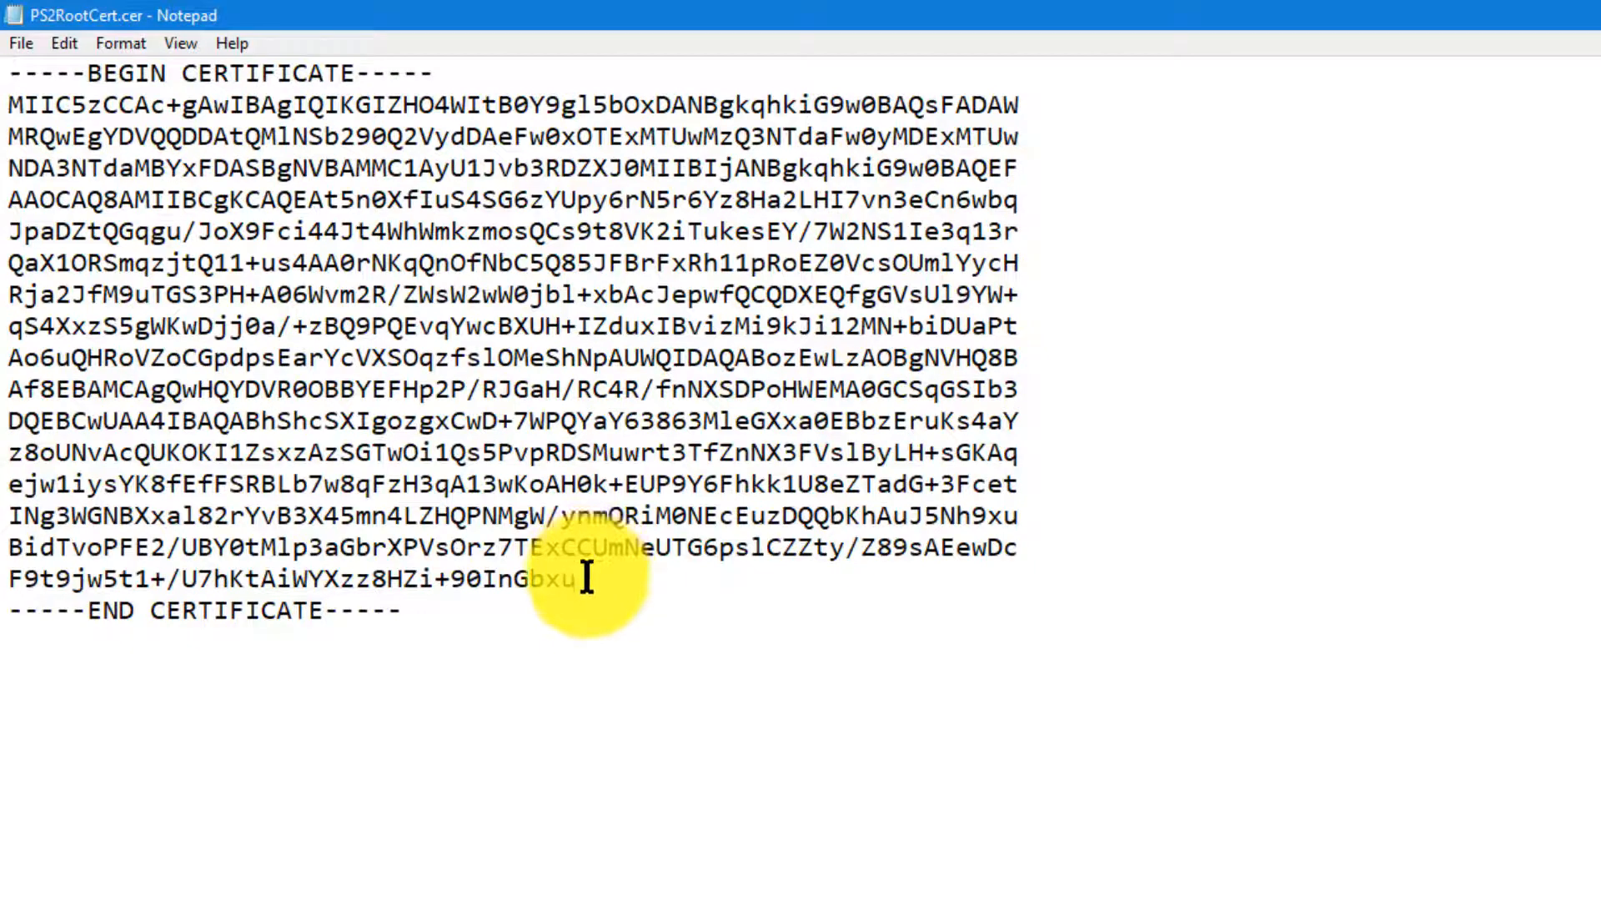
Copy the certificate text between the BEGIN CERTIFICATE and END CERTIFICATE lines
drag(583, 579, 10, 115)
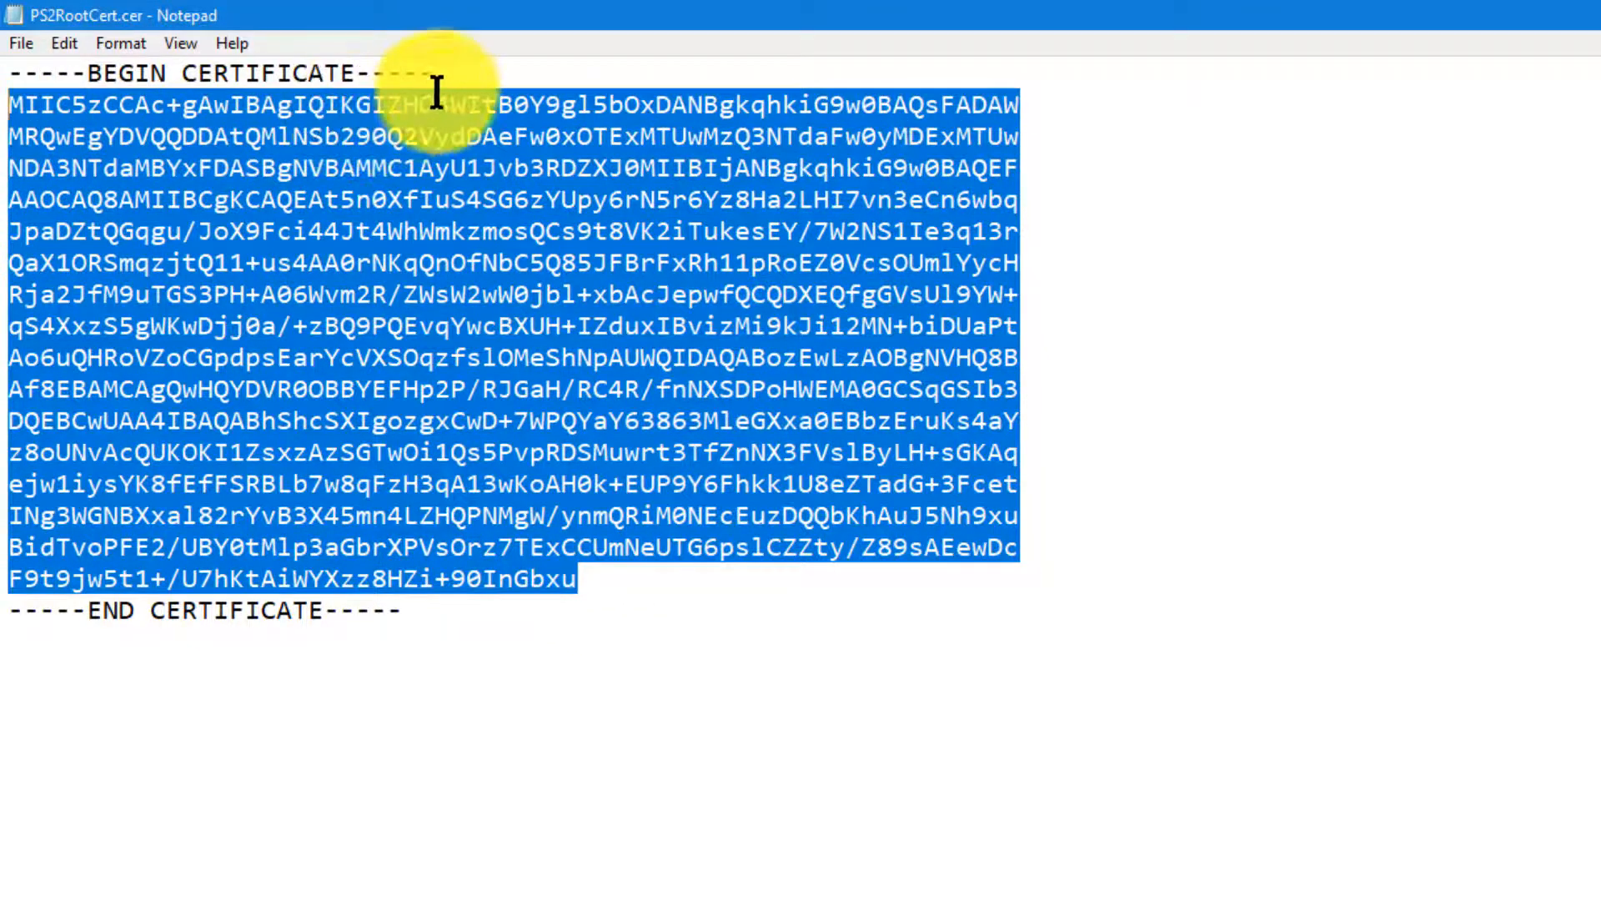
right_click(457, 217)
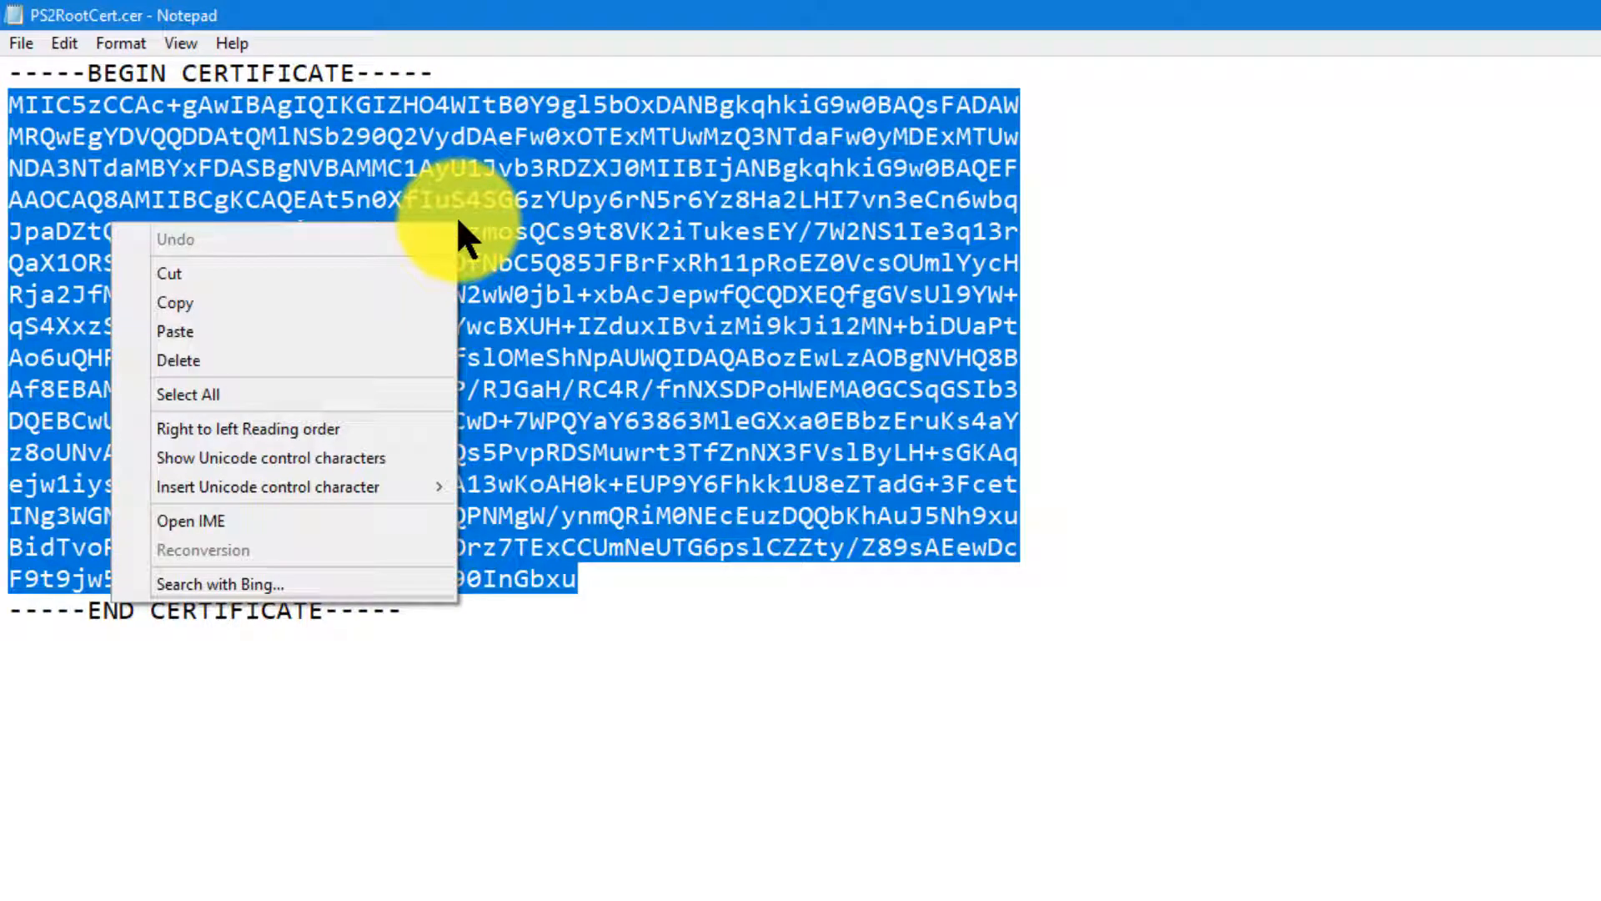
click(402, 301)
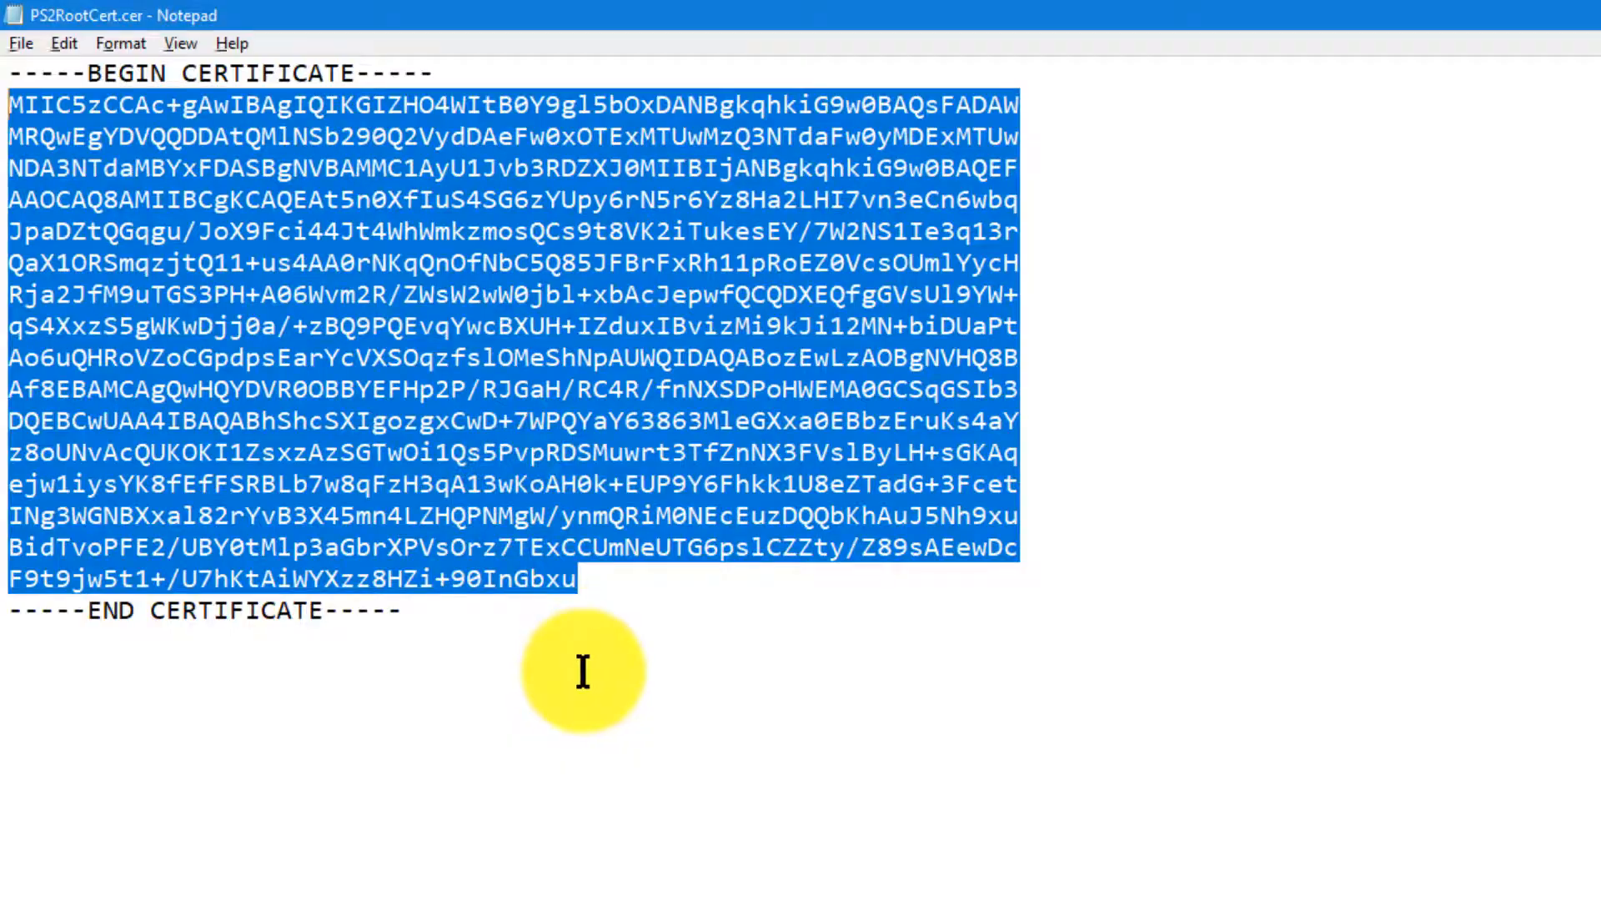
Switch to the Azure portal and open the Point-to-site configuration of the OnPremVPNAndSync_Gateway virtual network gateway
key(alt+Tab)
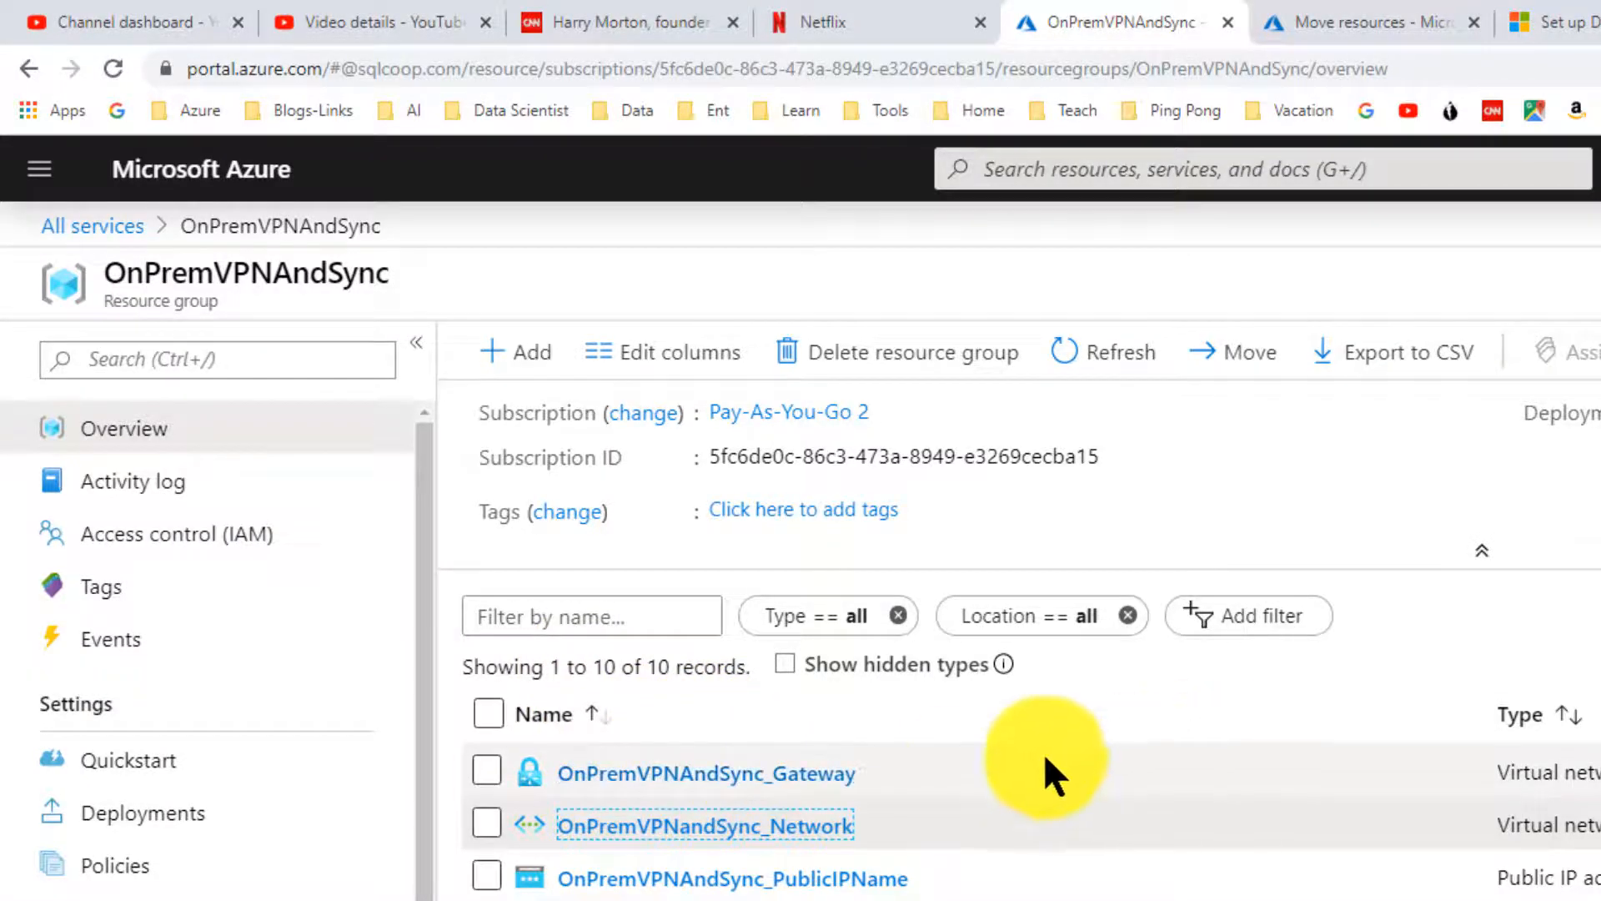
click(796, 791)
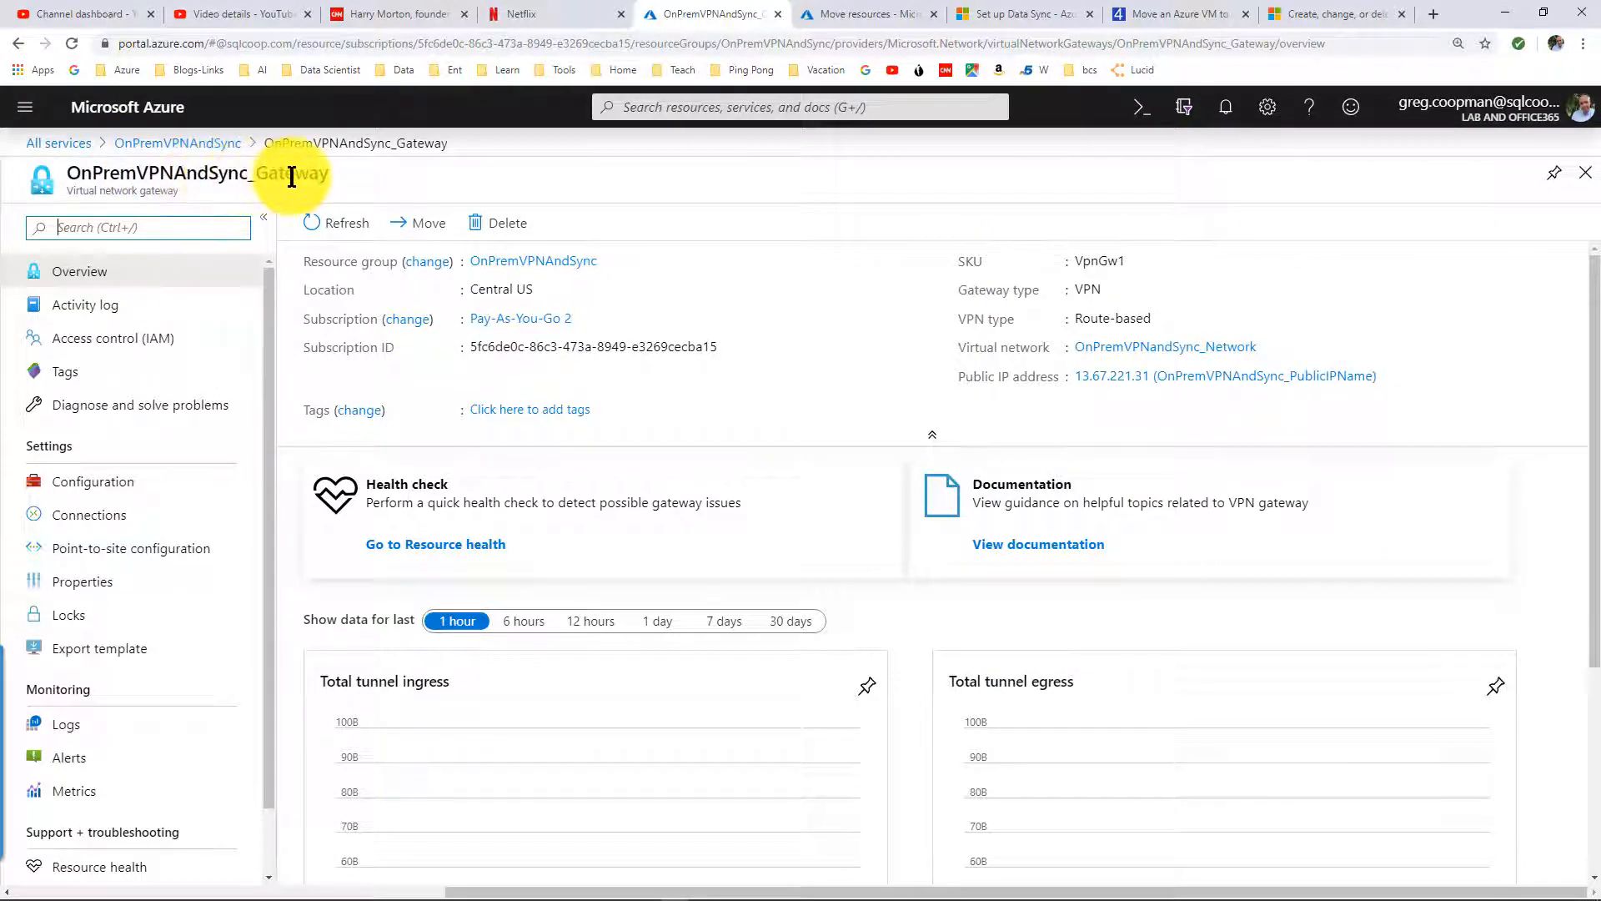
drag(65, 181, 32, 197)
click(31, 197)
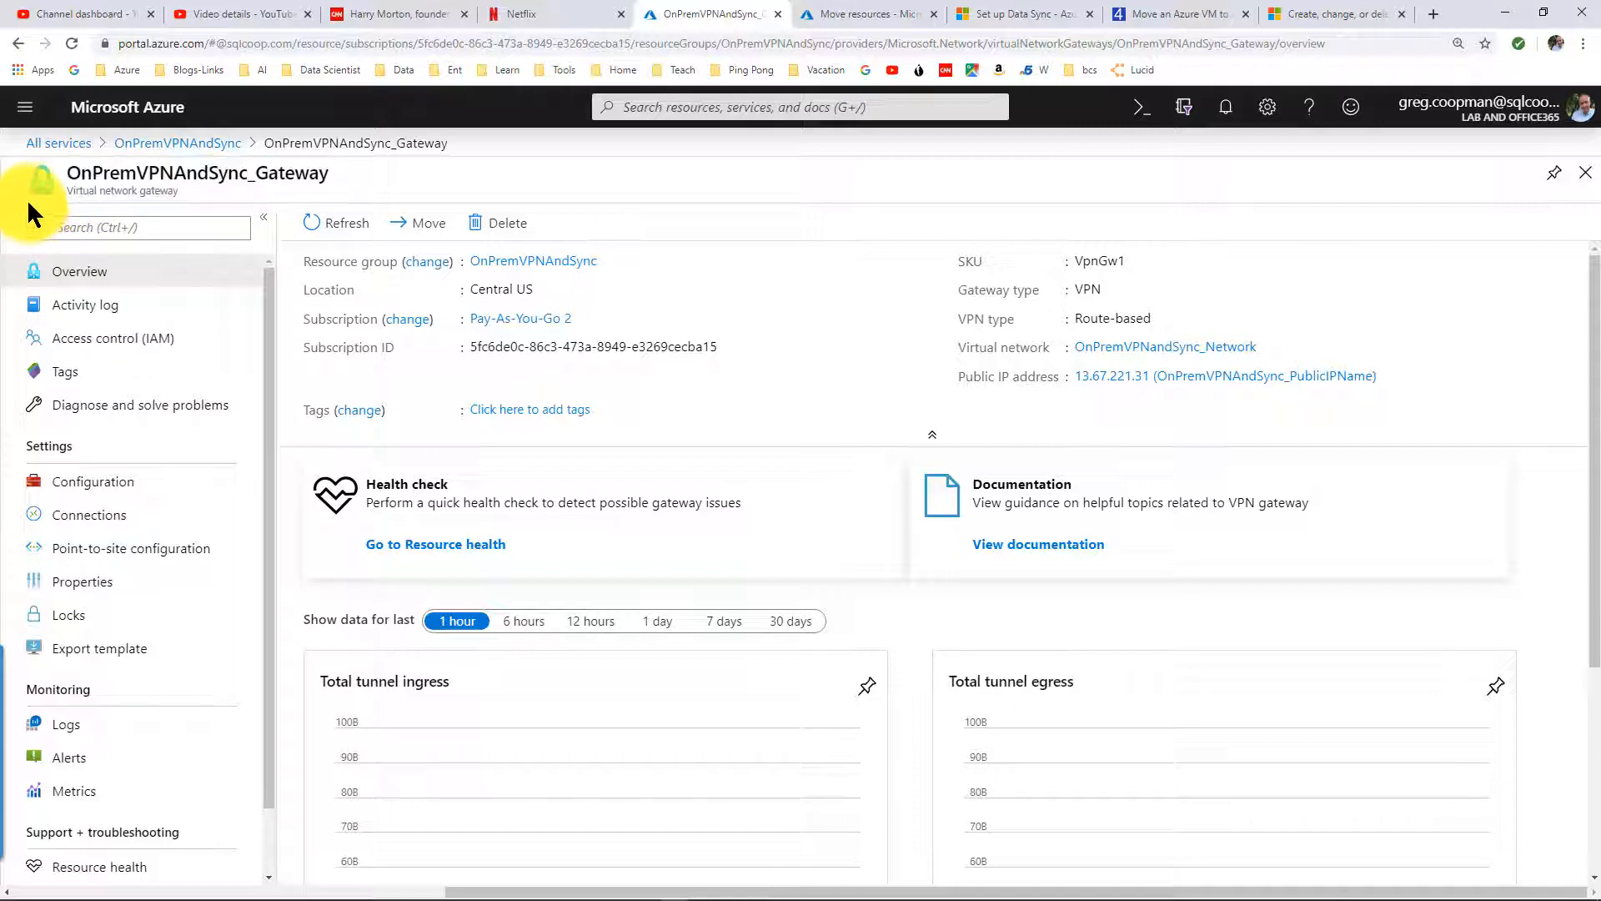
double_click(27, 204)
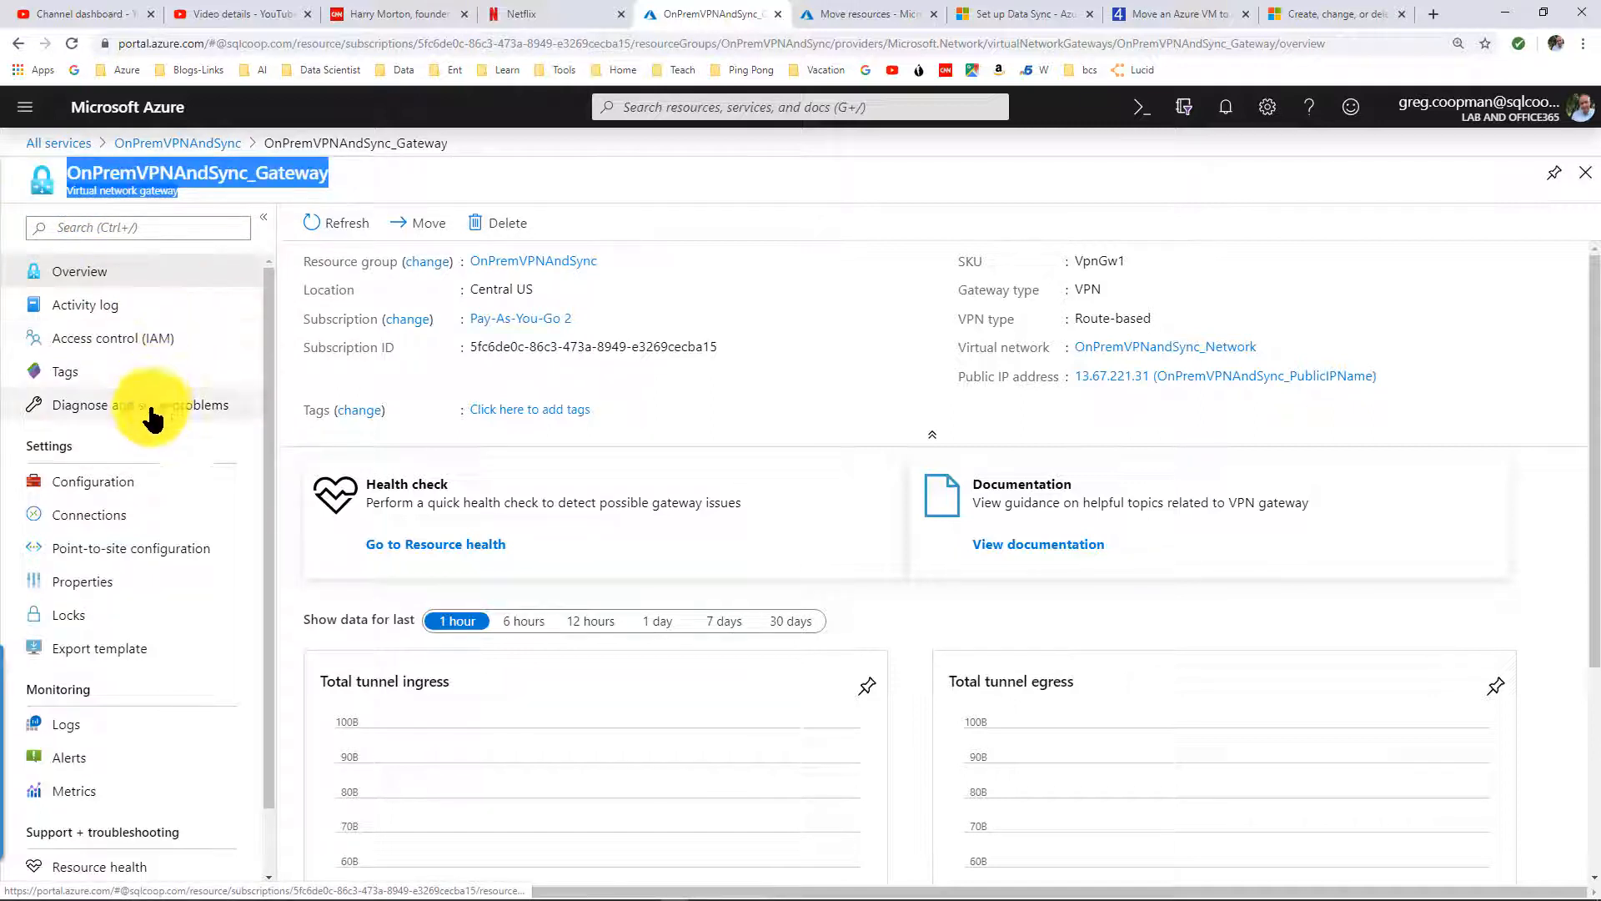
click(125, 551)
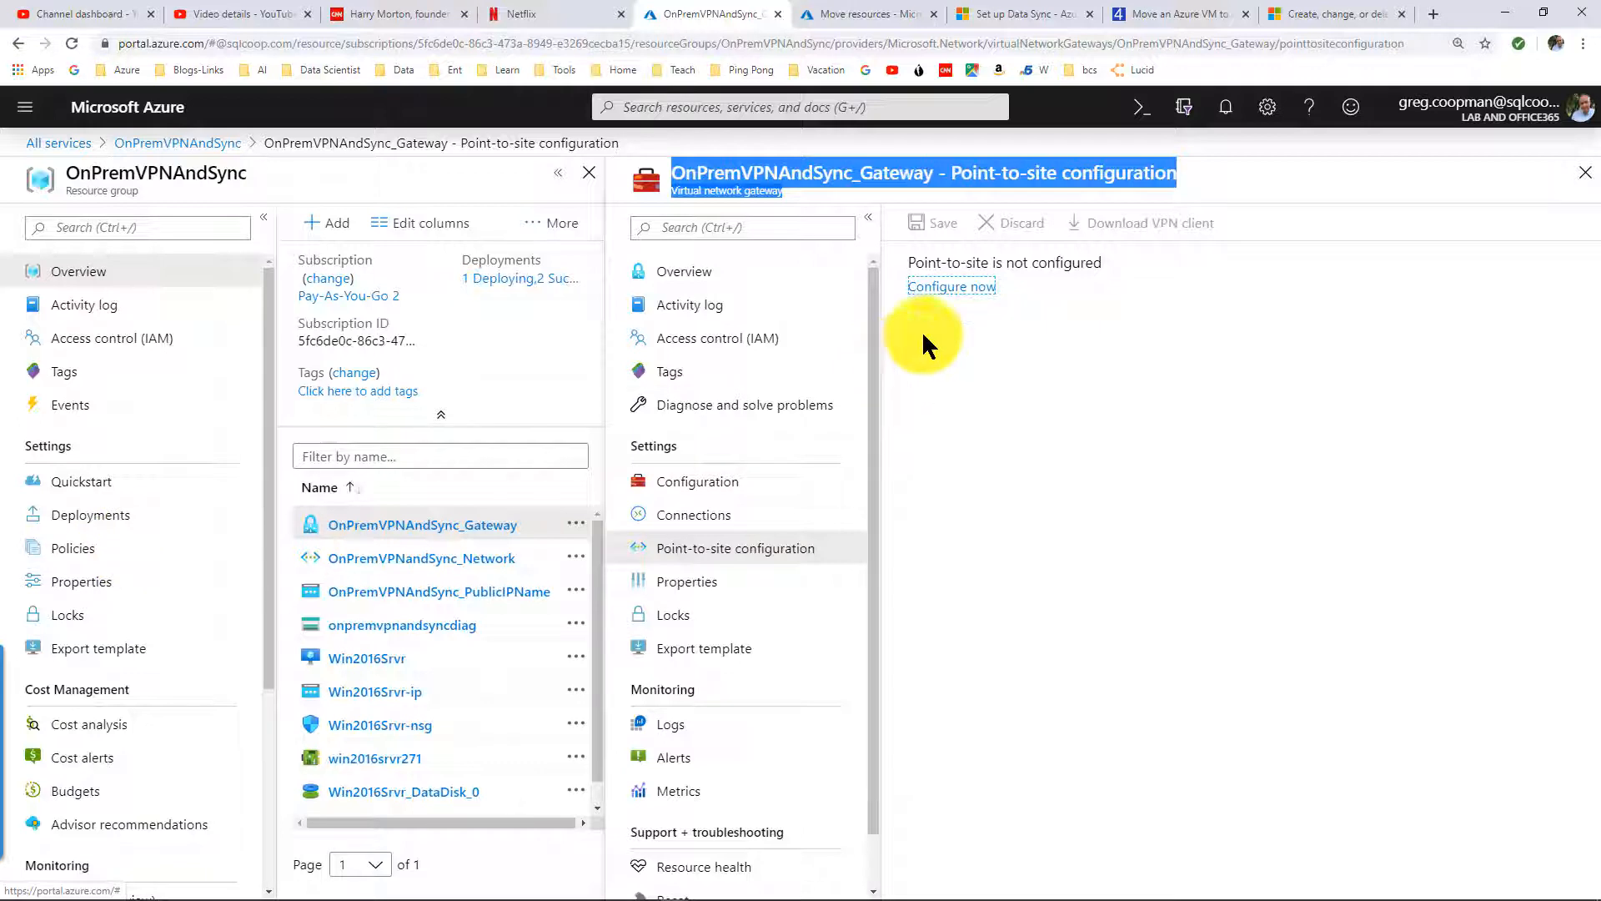
Start configuring point-to-site for the gateway and set the address pool to 192.168.2.0/29
click(963, 287)
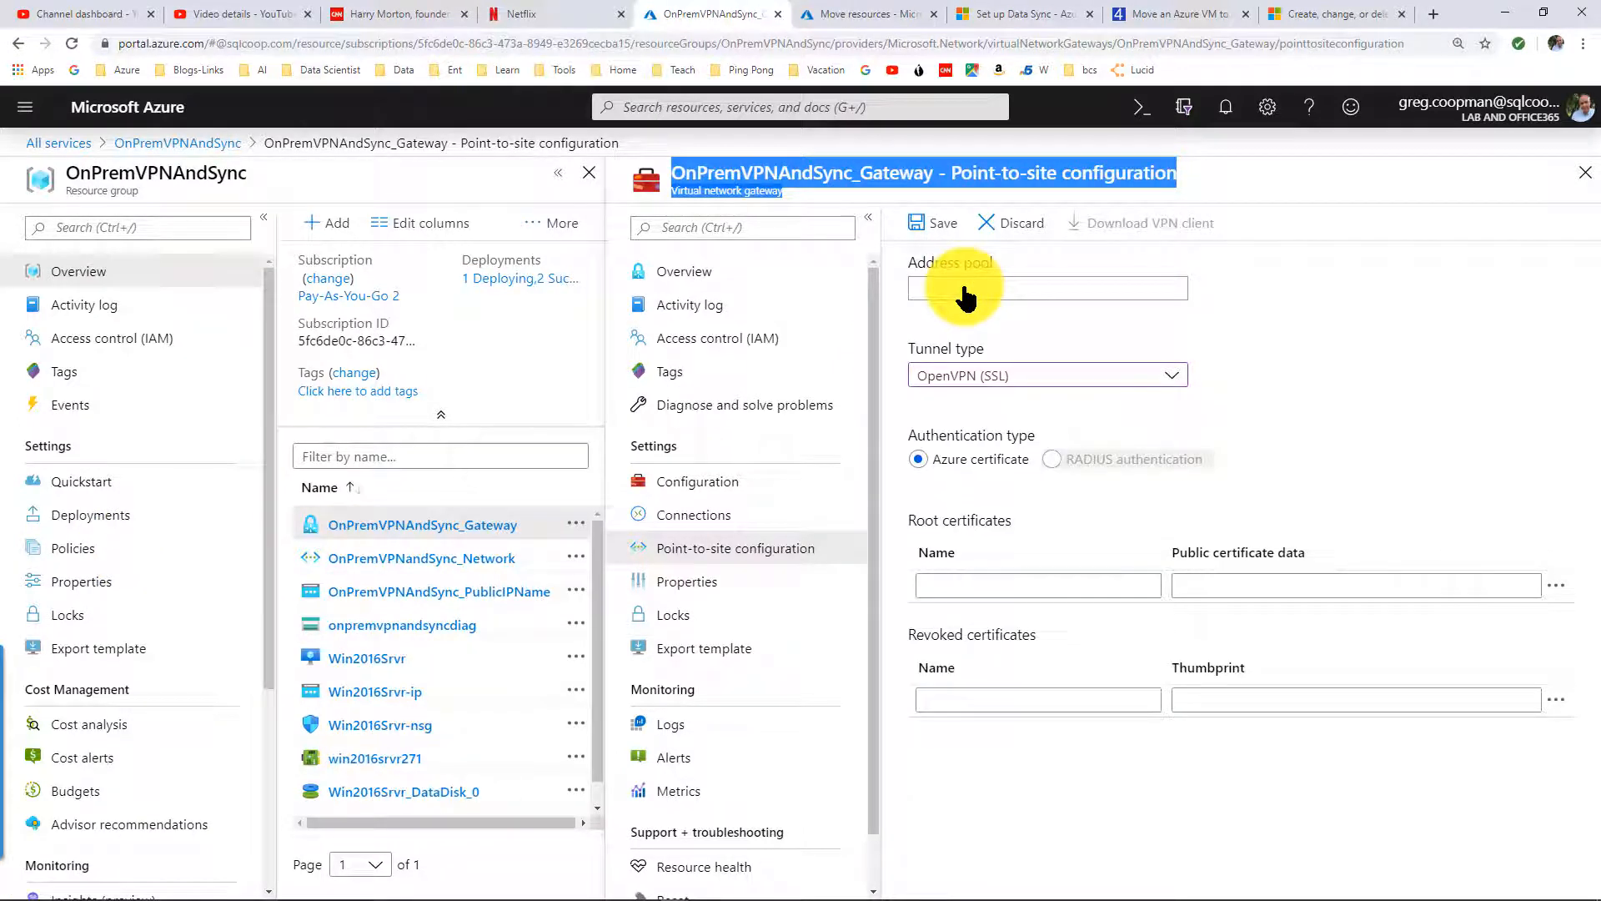
click(963, 286)
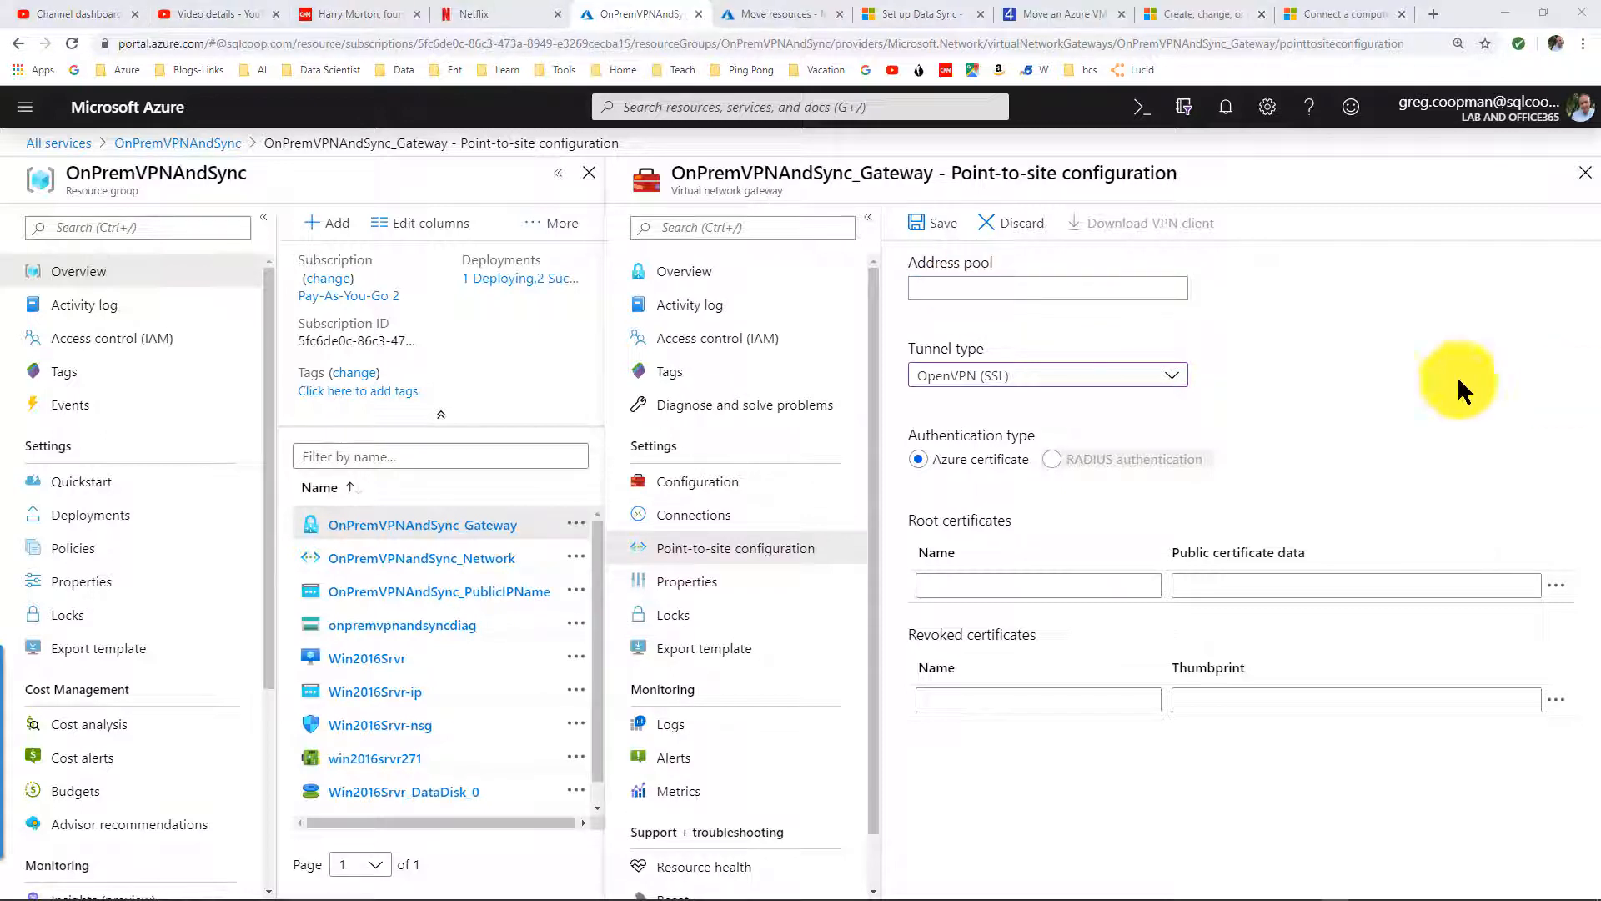
right_click(994, 288)
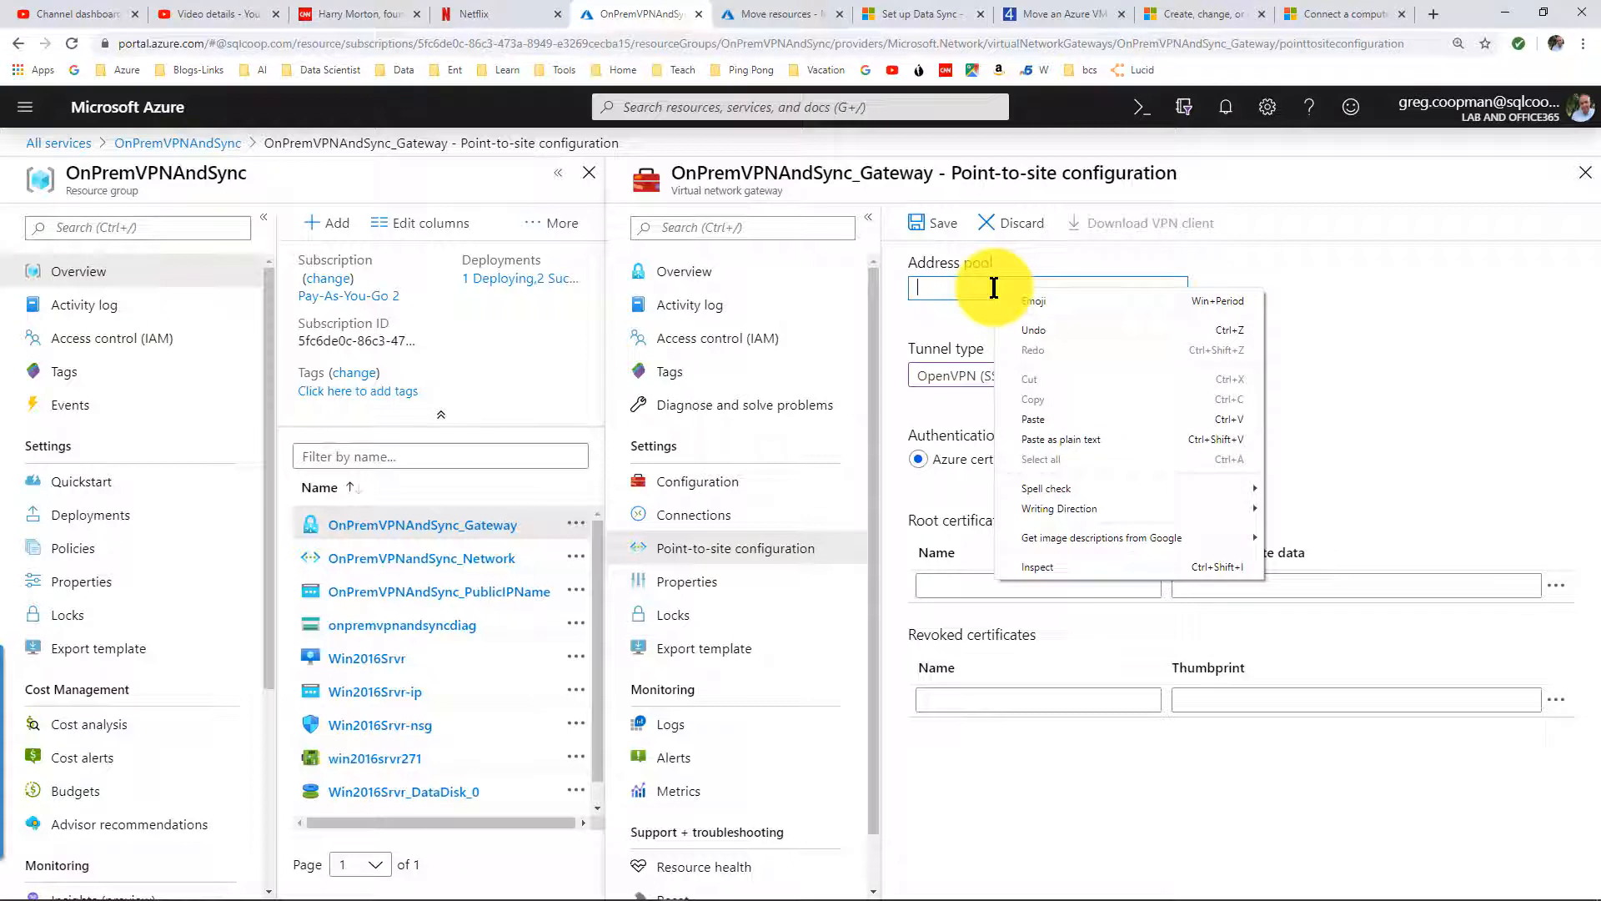
click(1034, 419)
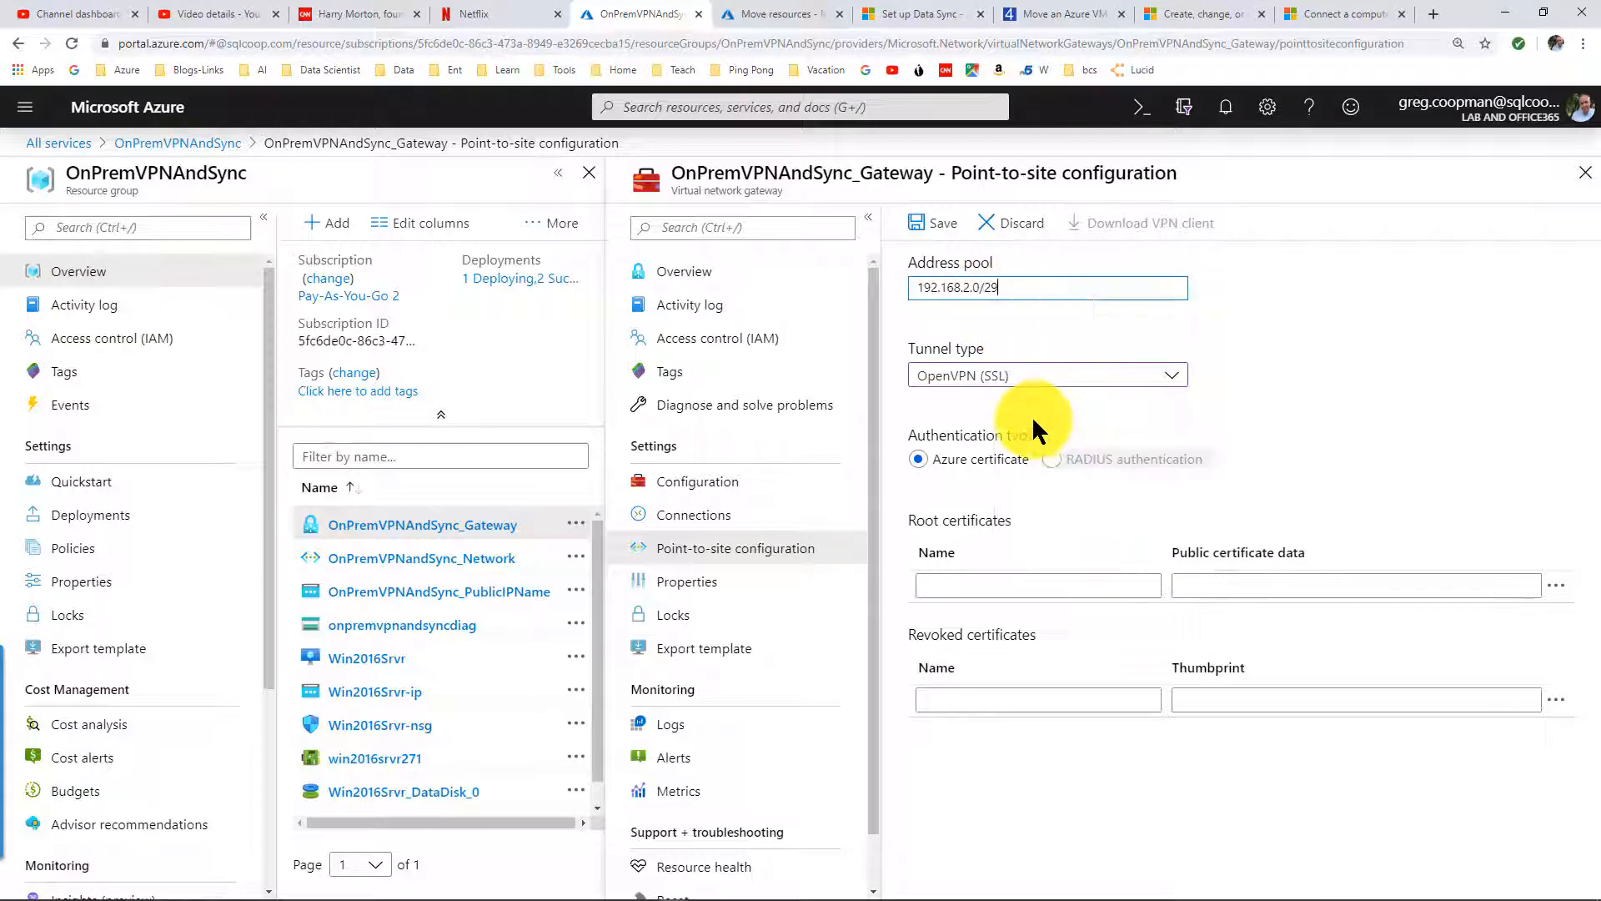
Check the documentation article on configuring a Point-to-Site connection with certificate authentication, and return to the gateway's point-to-site configuration
click(1314, 13)
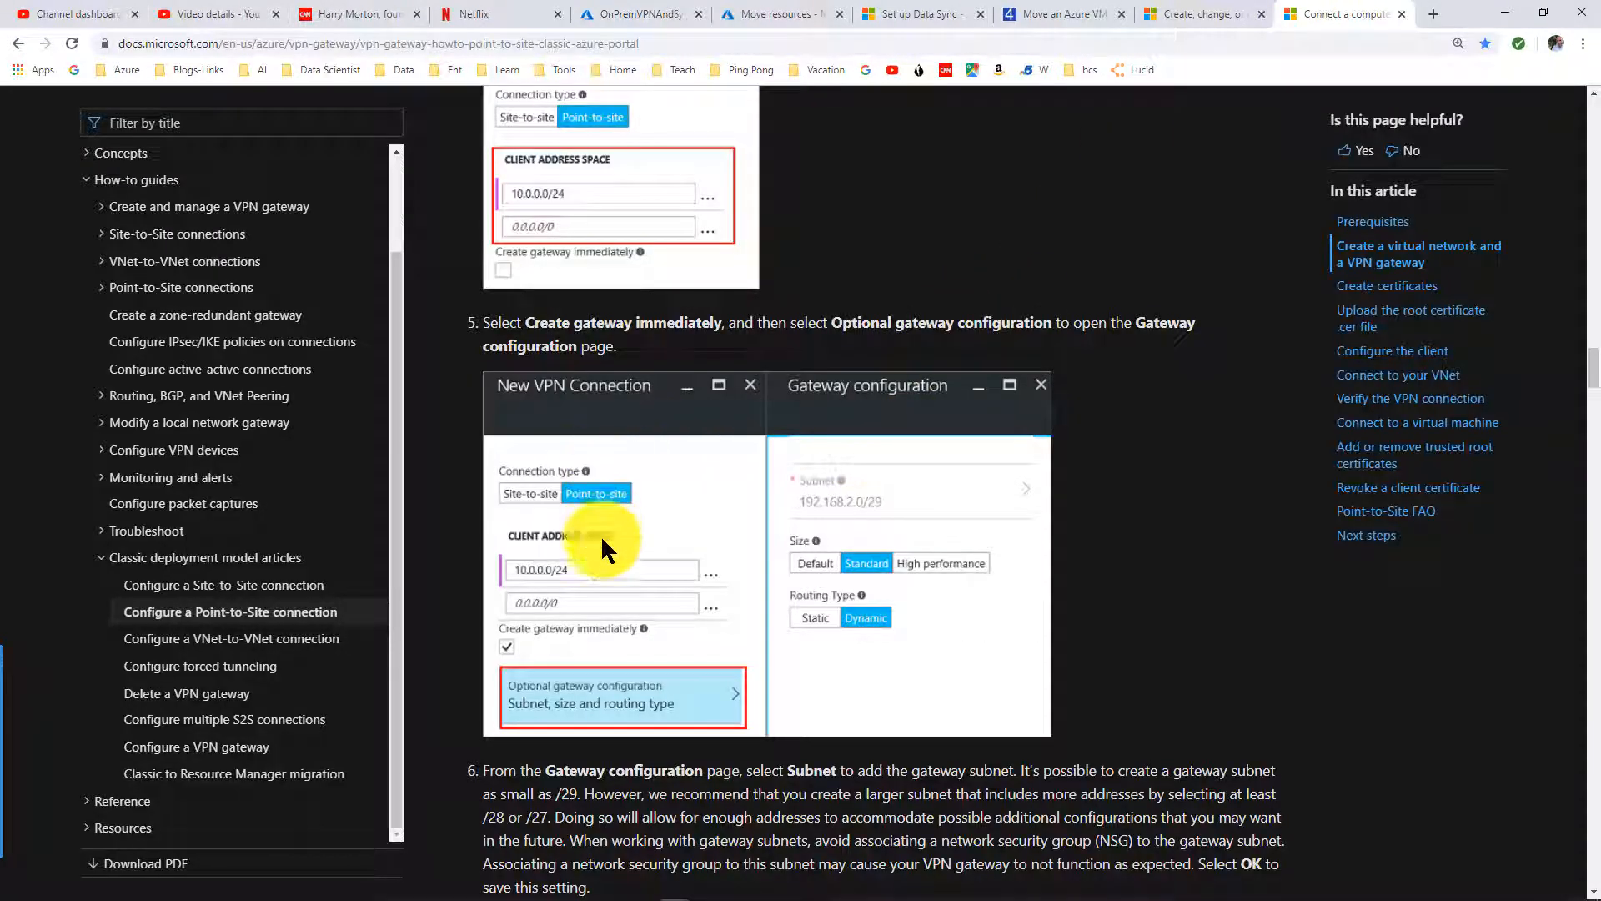
drag(1589, 275, 1568, 104)
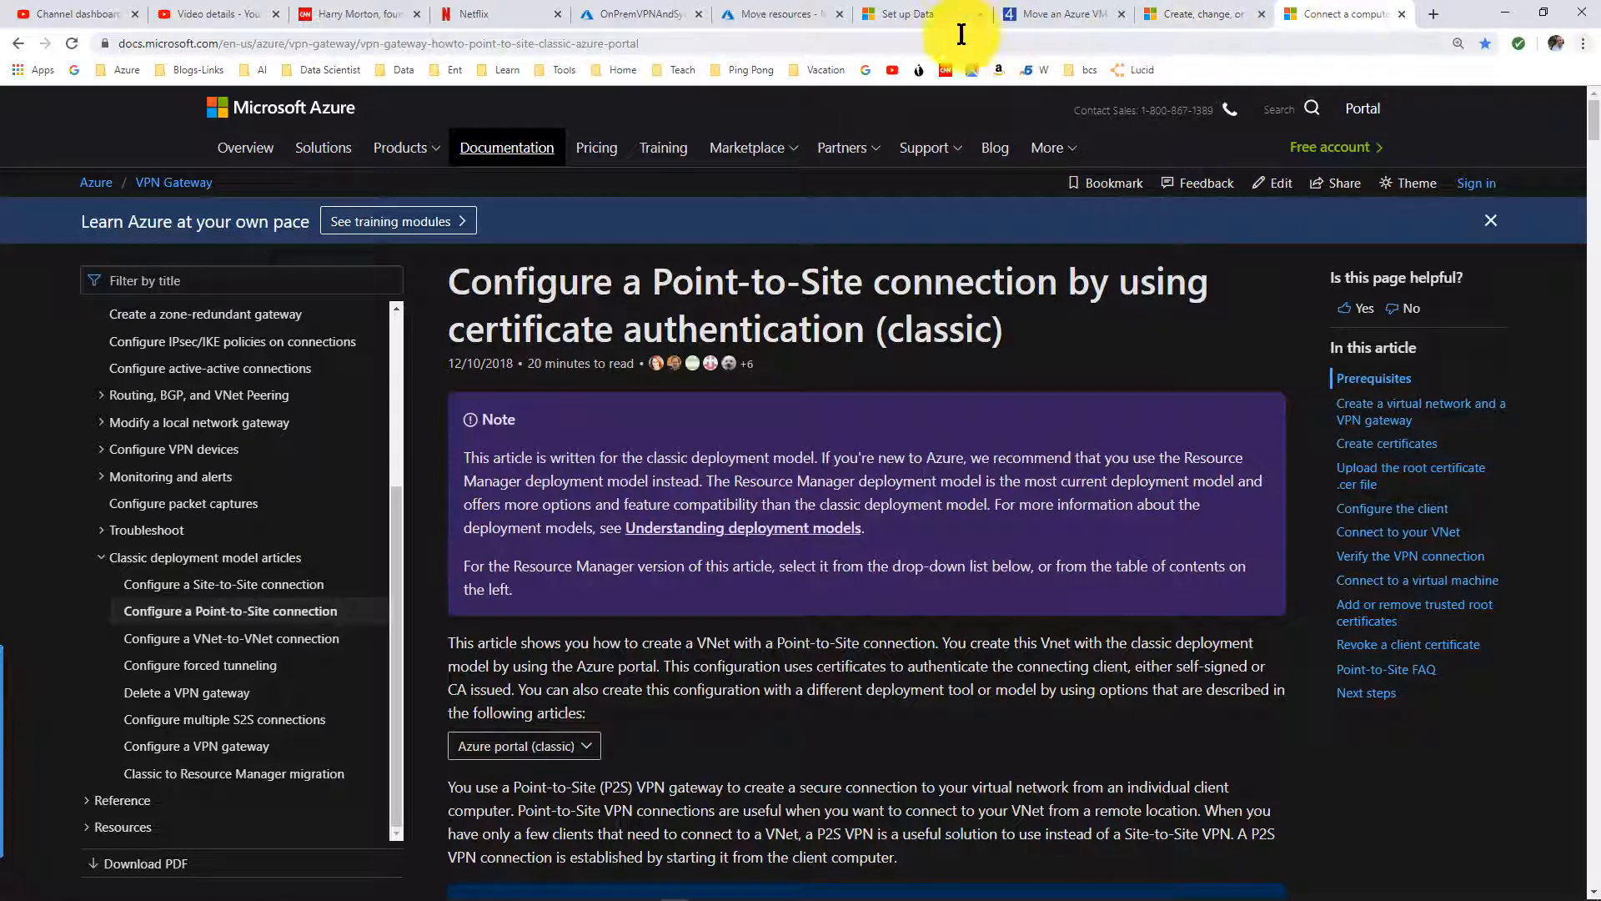
click(779, 21)
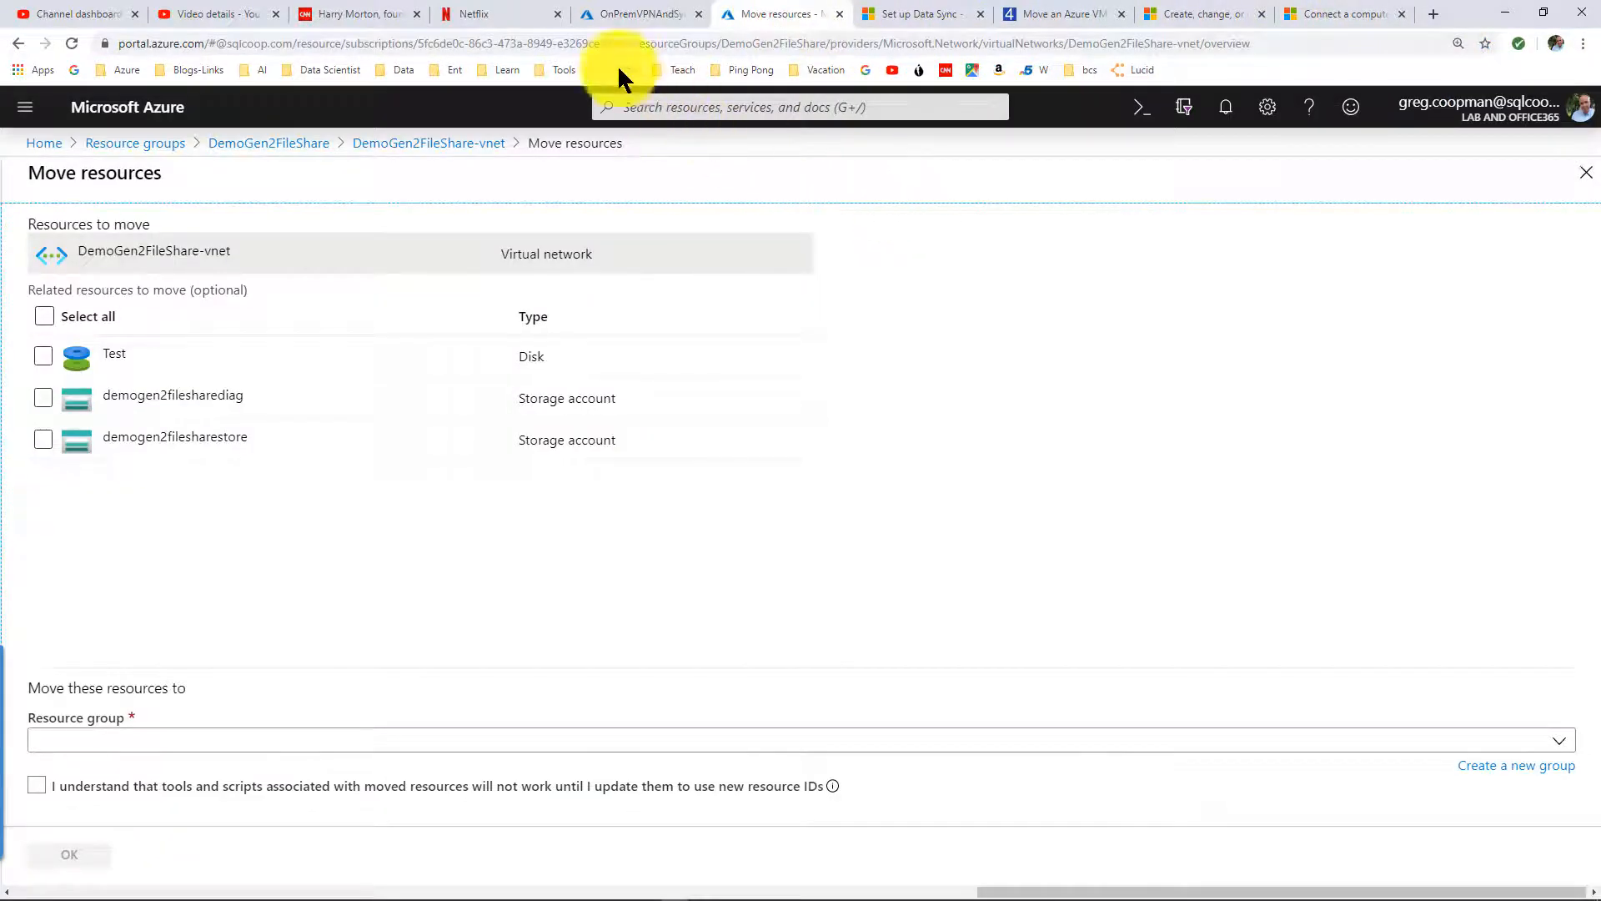
click(614, 20)
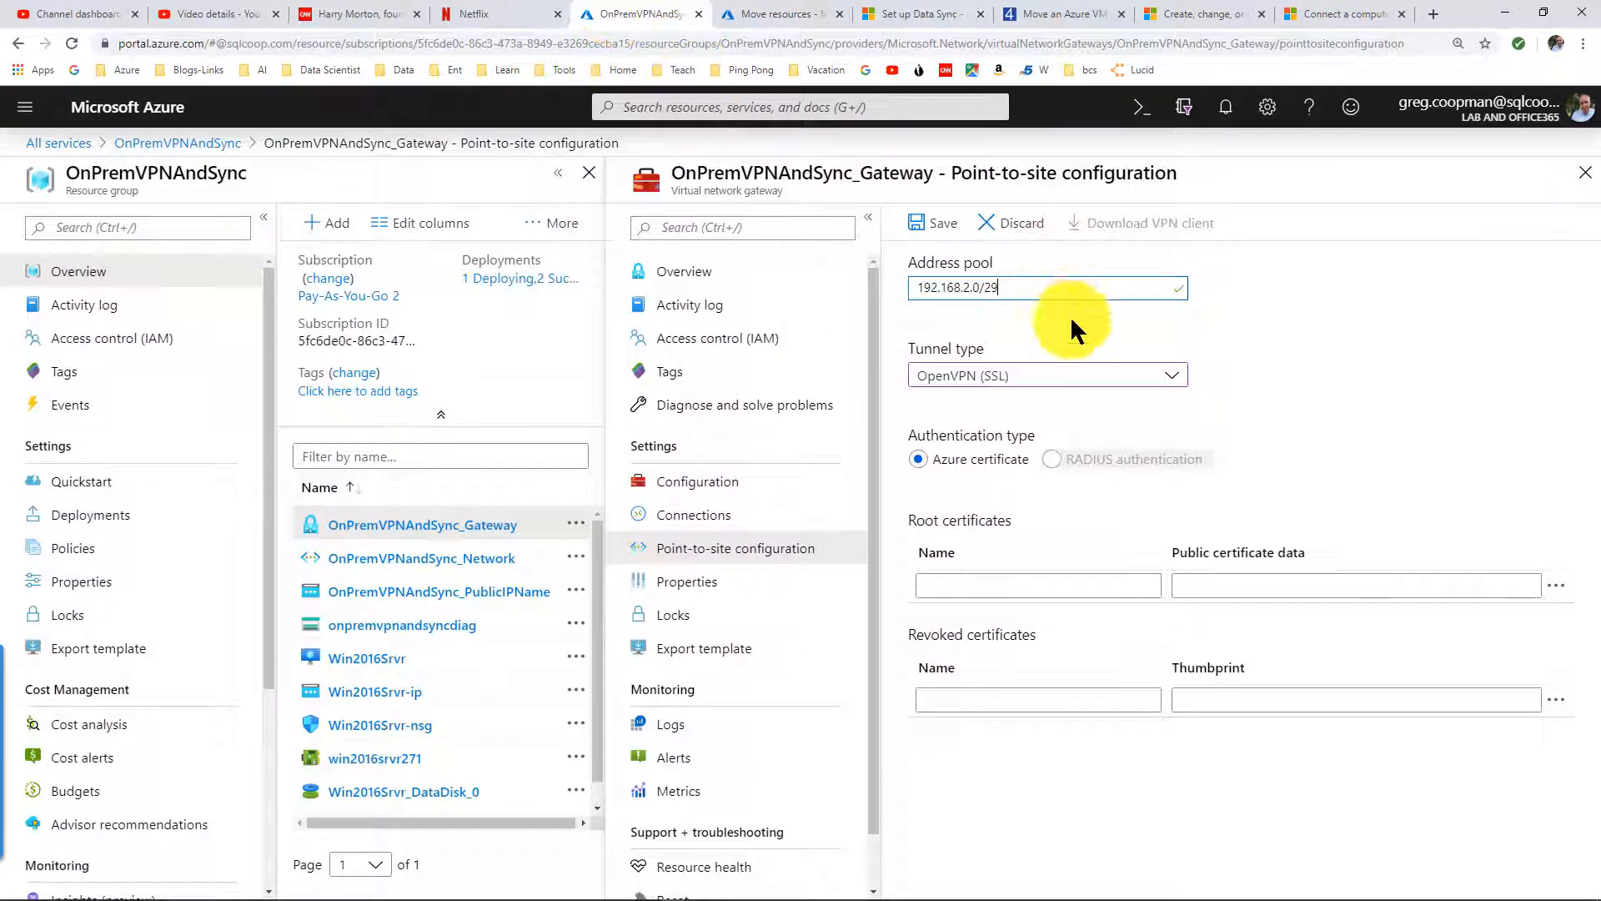
Add a root certificate named vpnRootCert and paste the copied certificate text as its public certificate data
click(986, 584)
text(vpnR)
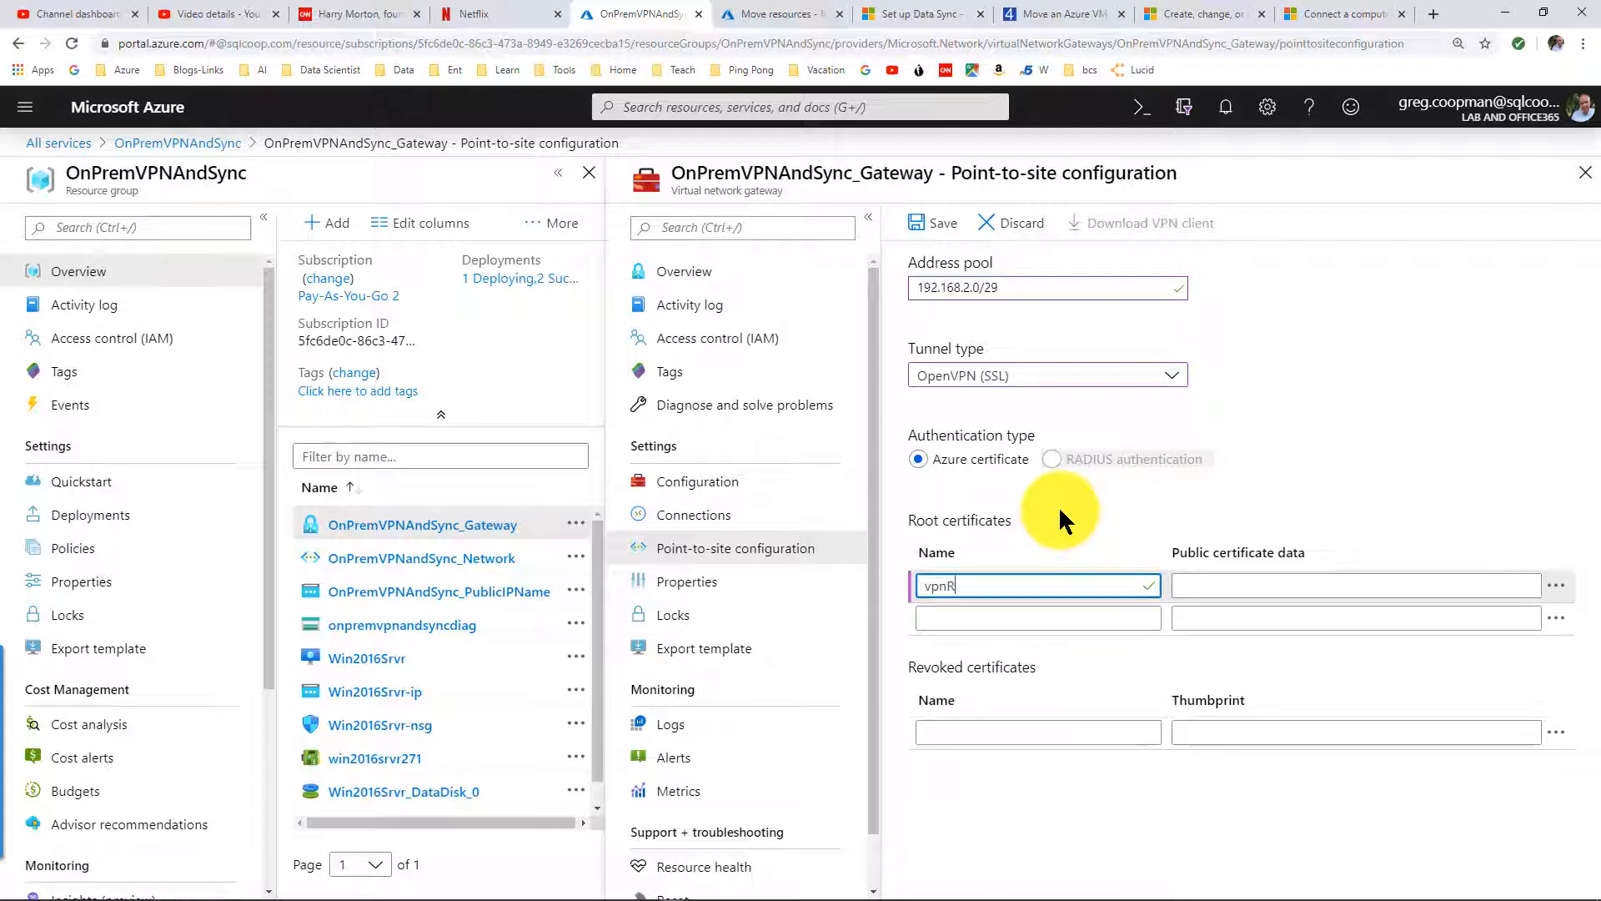
text(ootCert)
click(1183, 583)
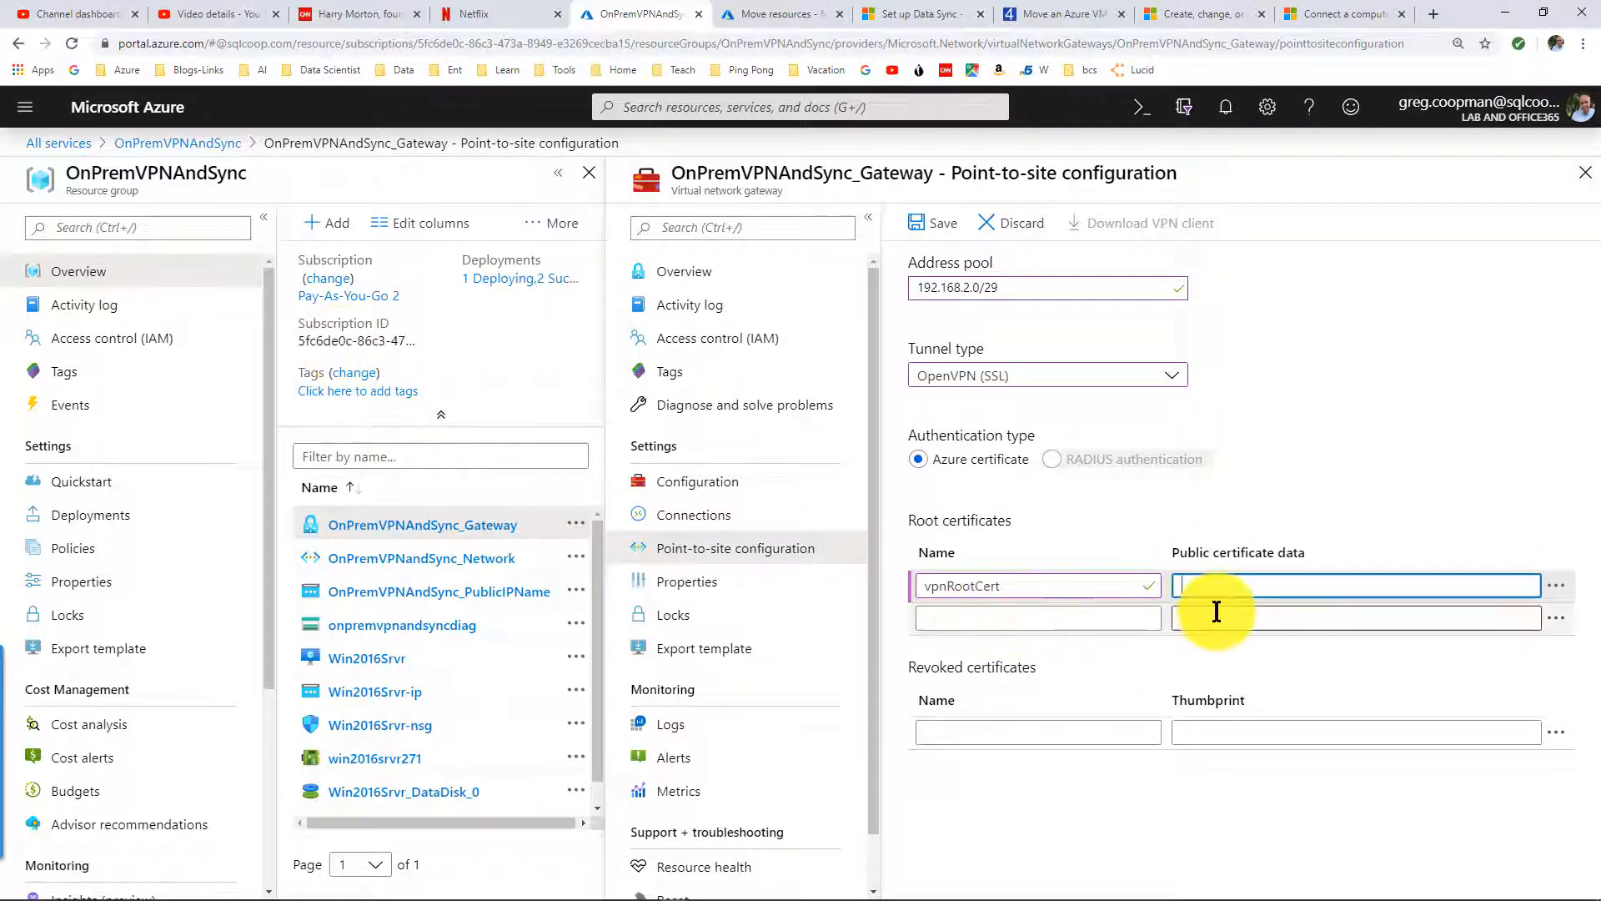
right_click(1195, 583)
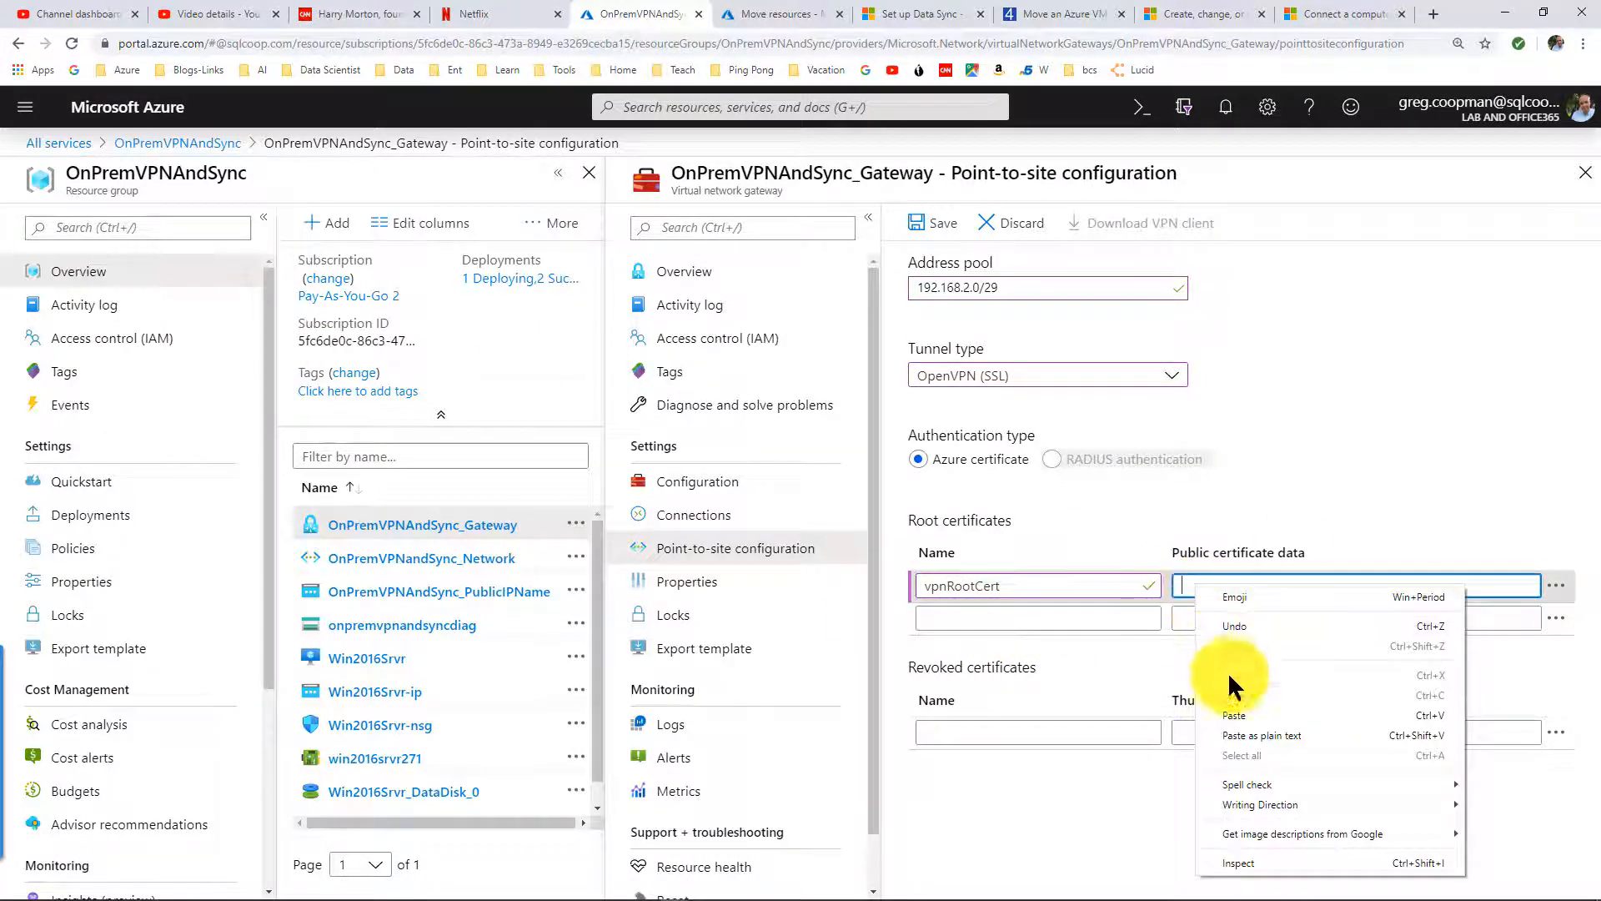
click(1234, 715)
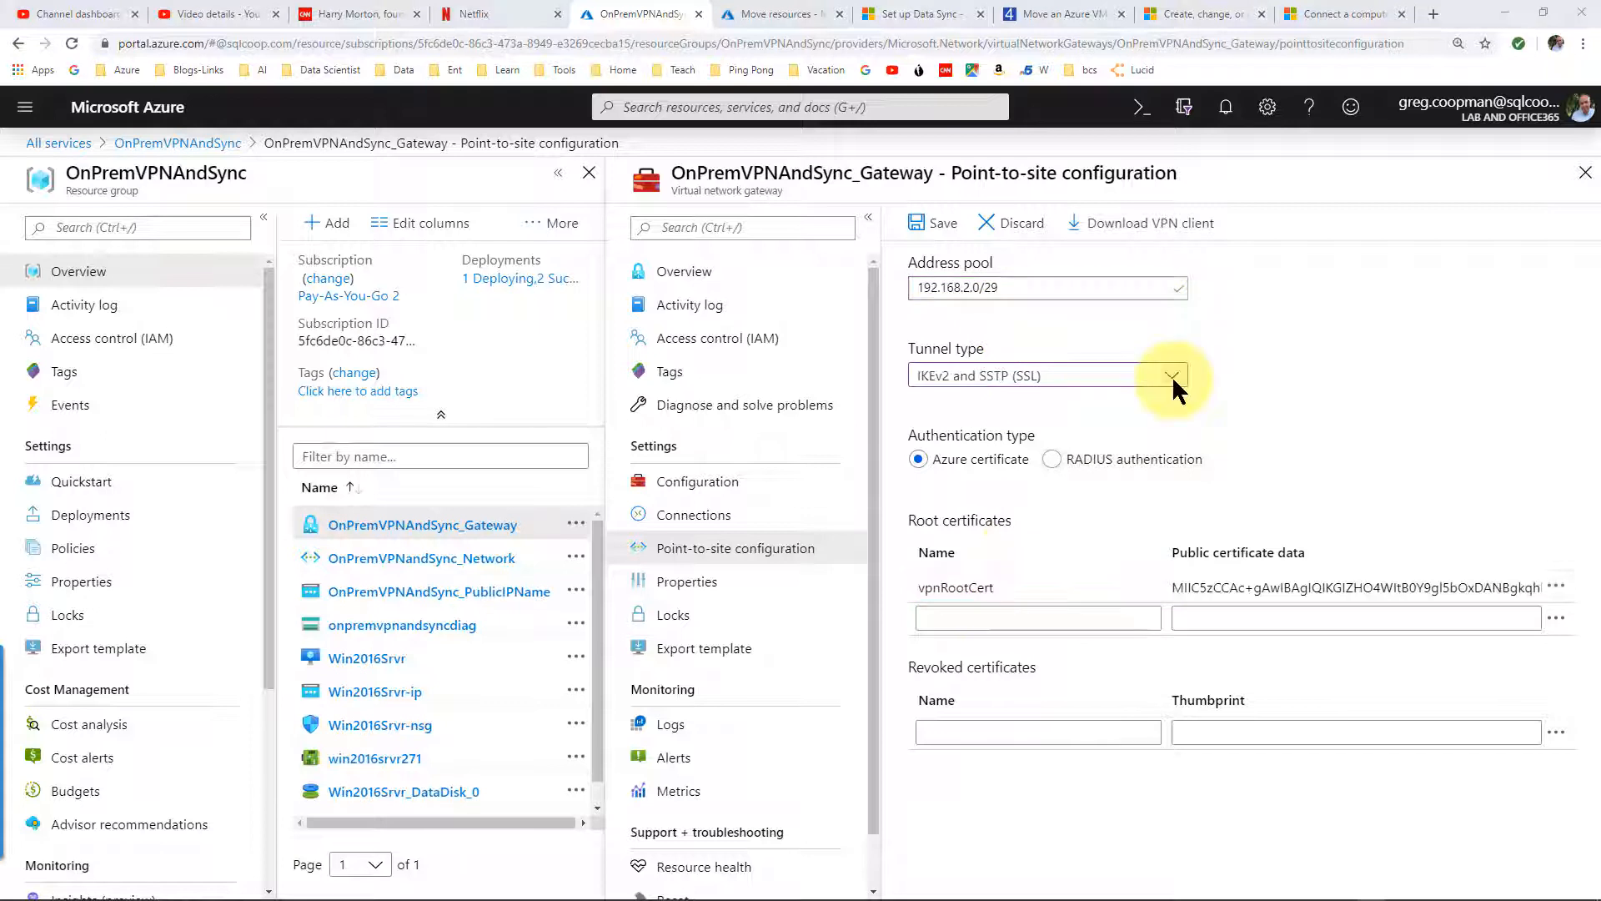
Set the tunnel type to IKEv2 and SSTP (SSL), and save the point-to-site configuration, checking the portal notifications
click(1173, 381)
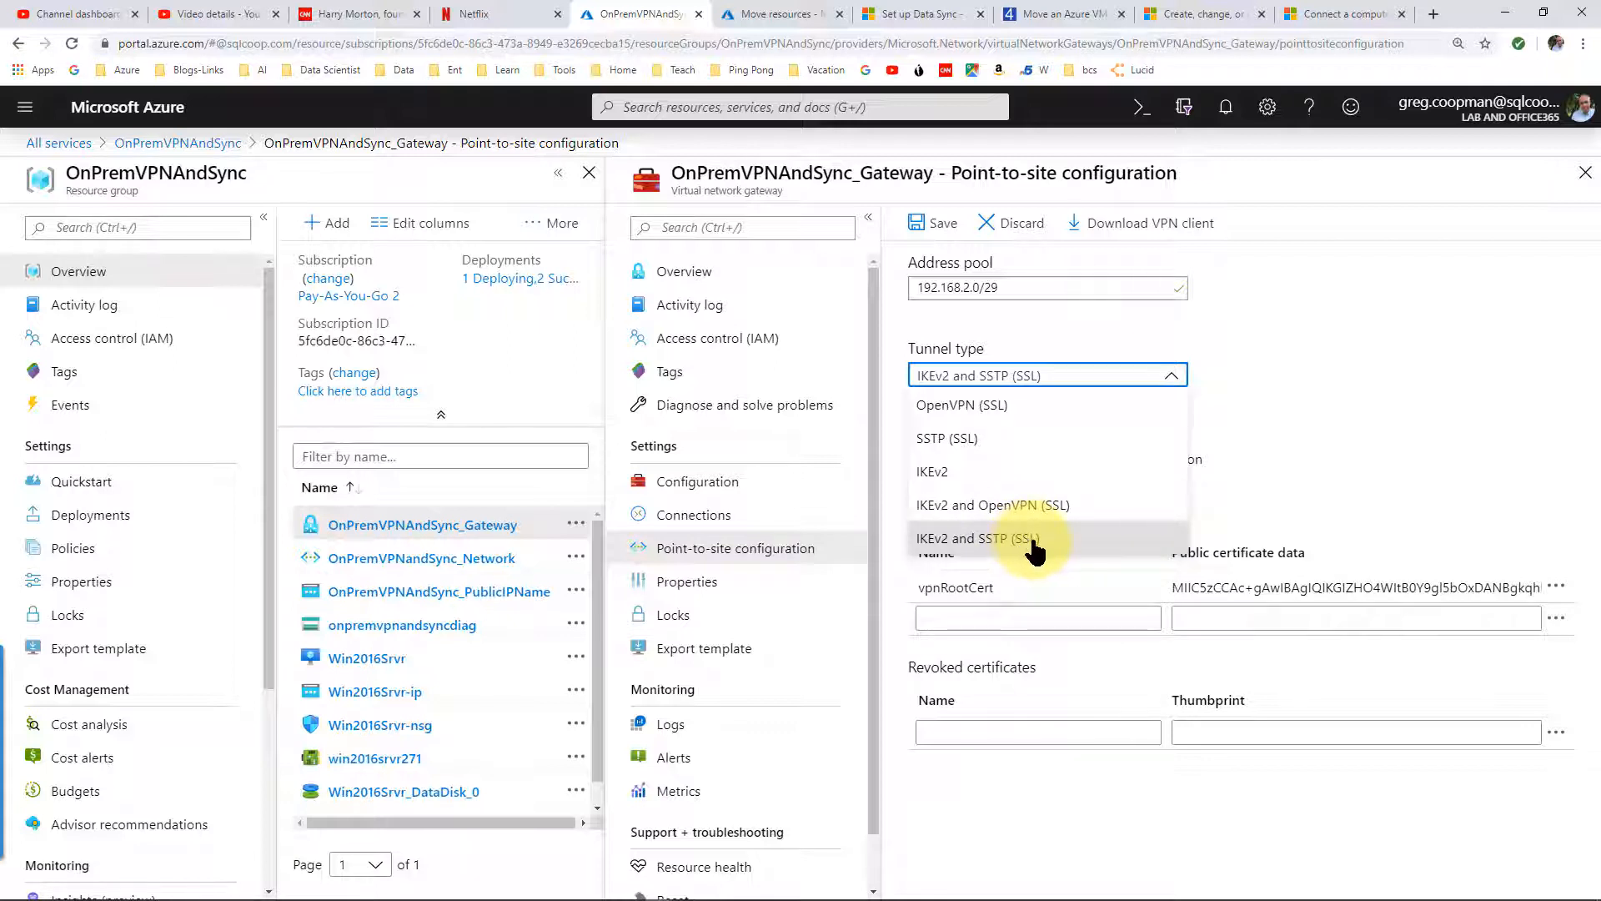
click(1060, 538)
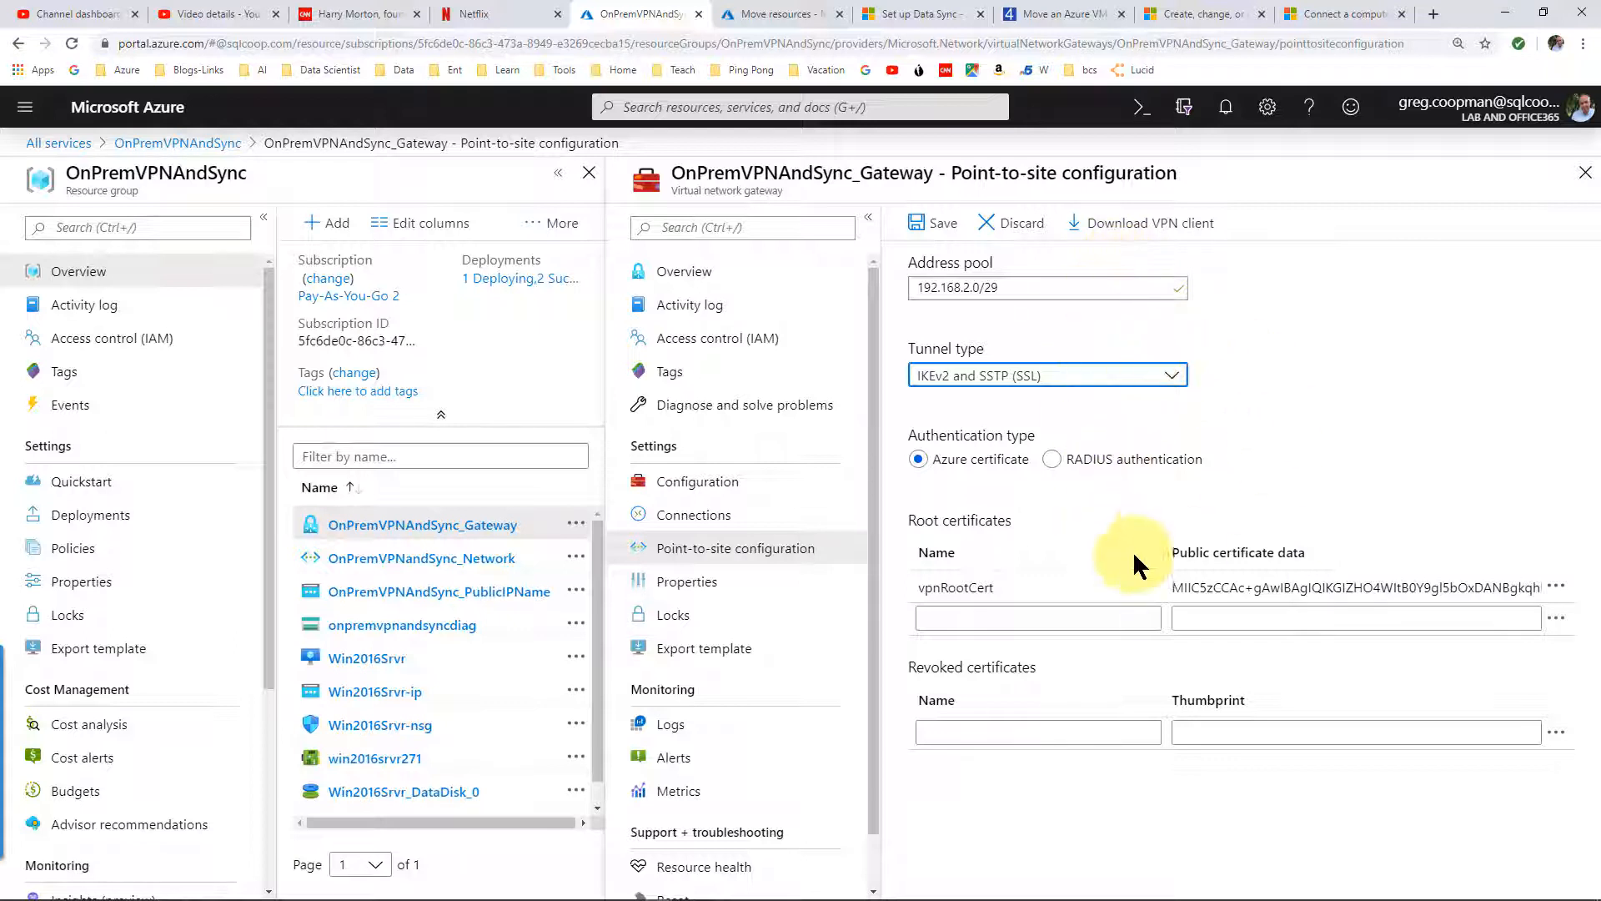
click(933, 224)
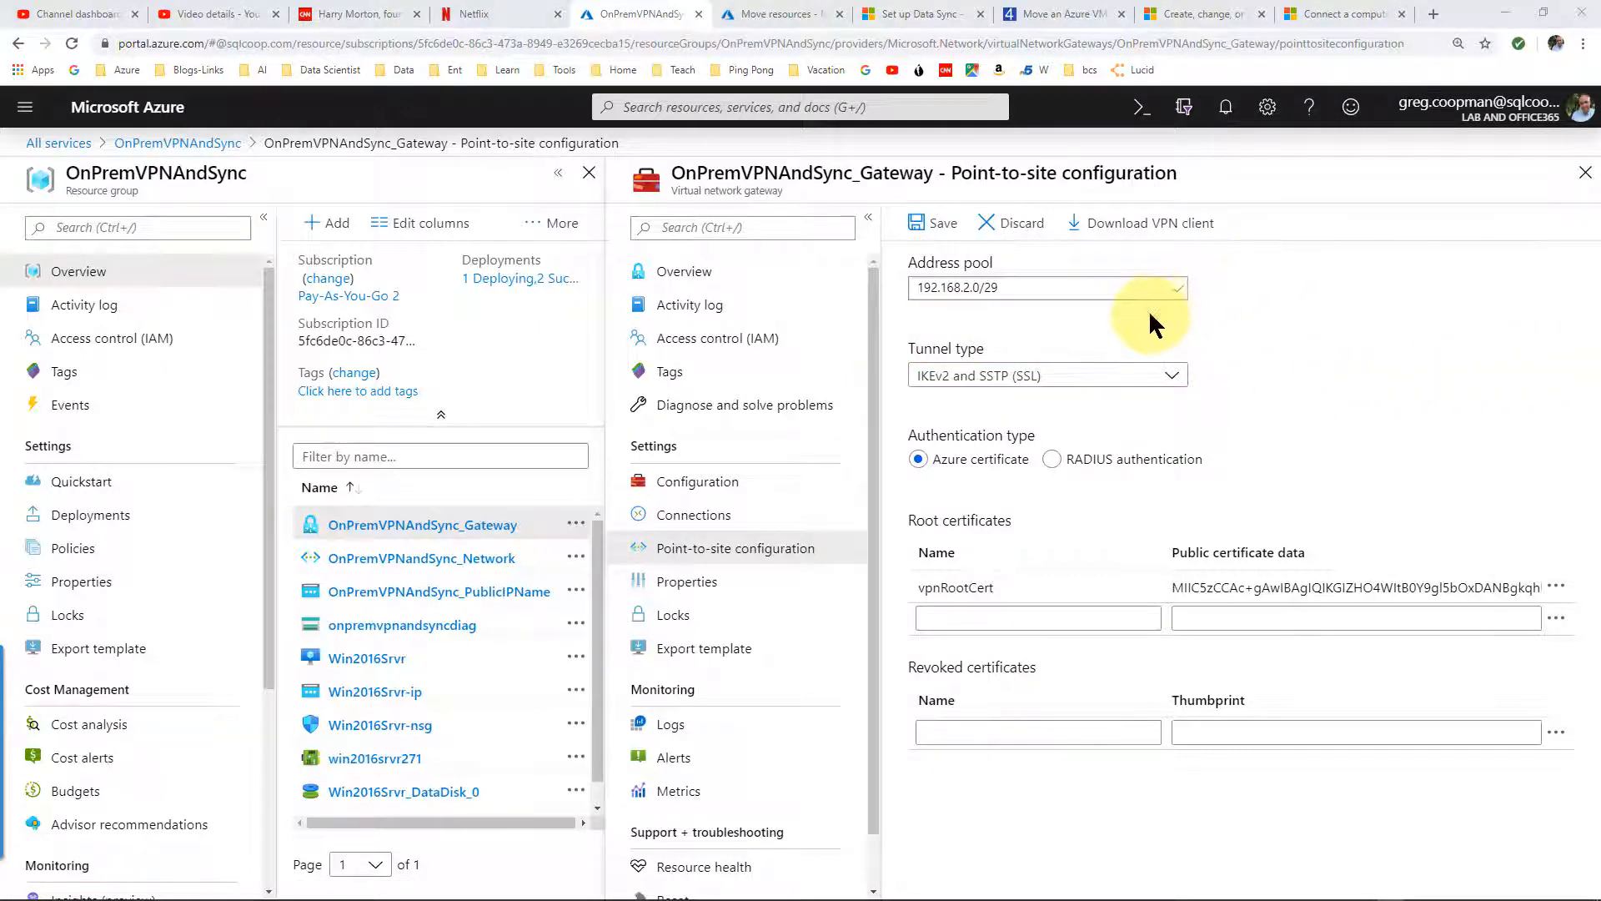
click(1225, 107)
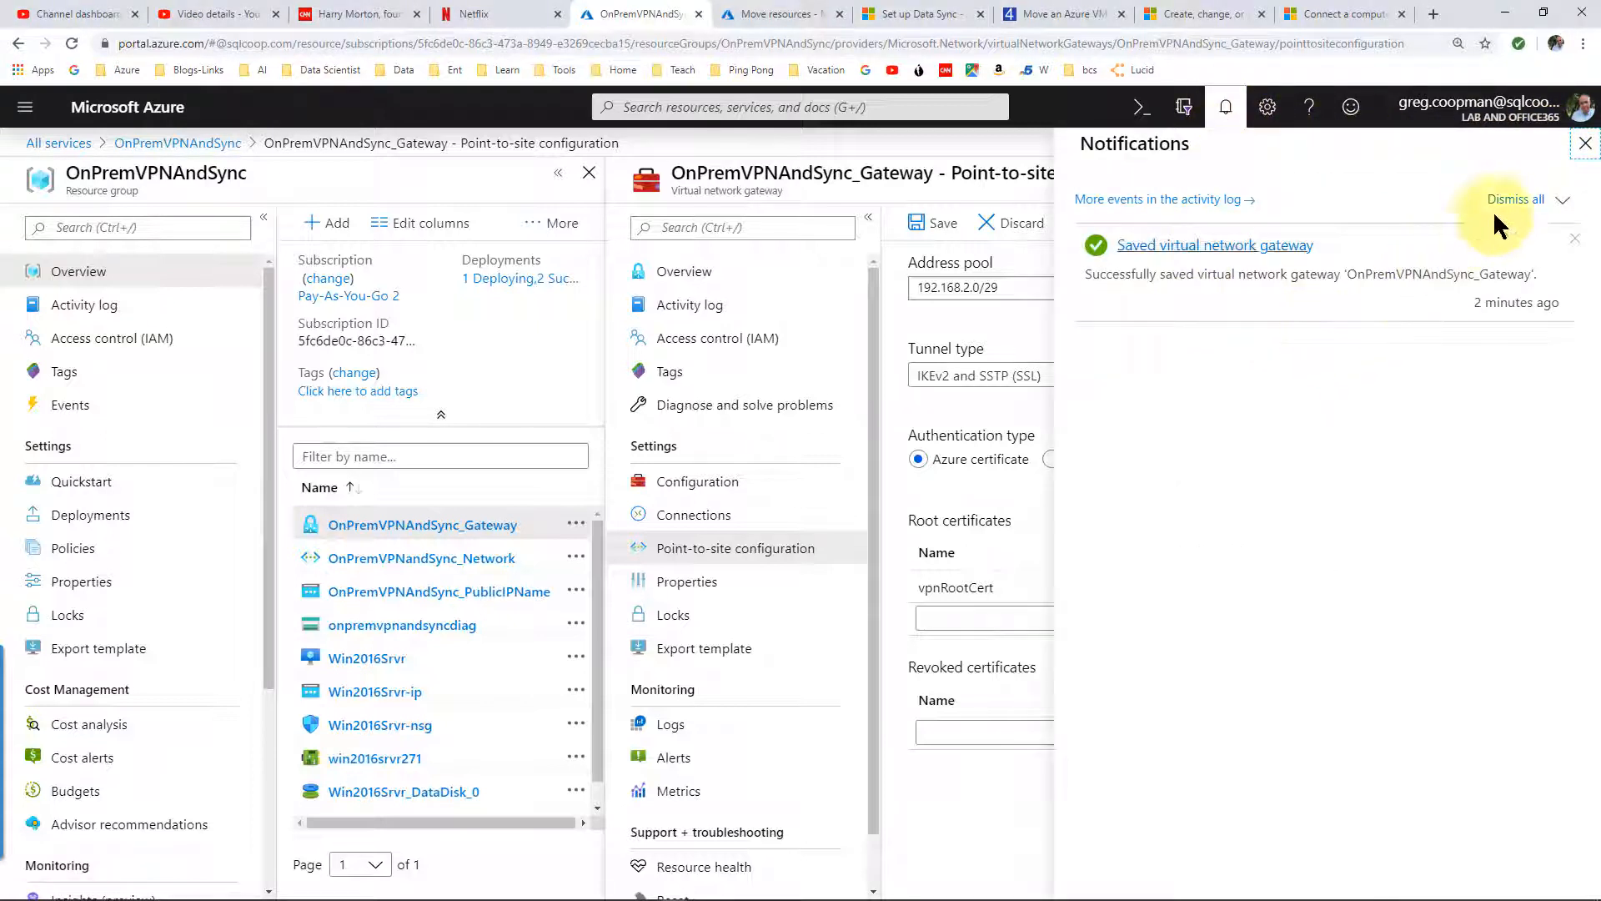
click(1585, 145)
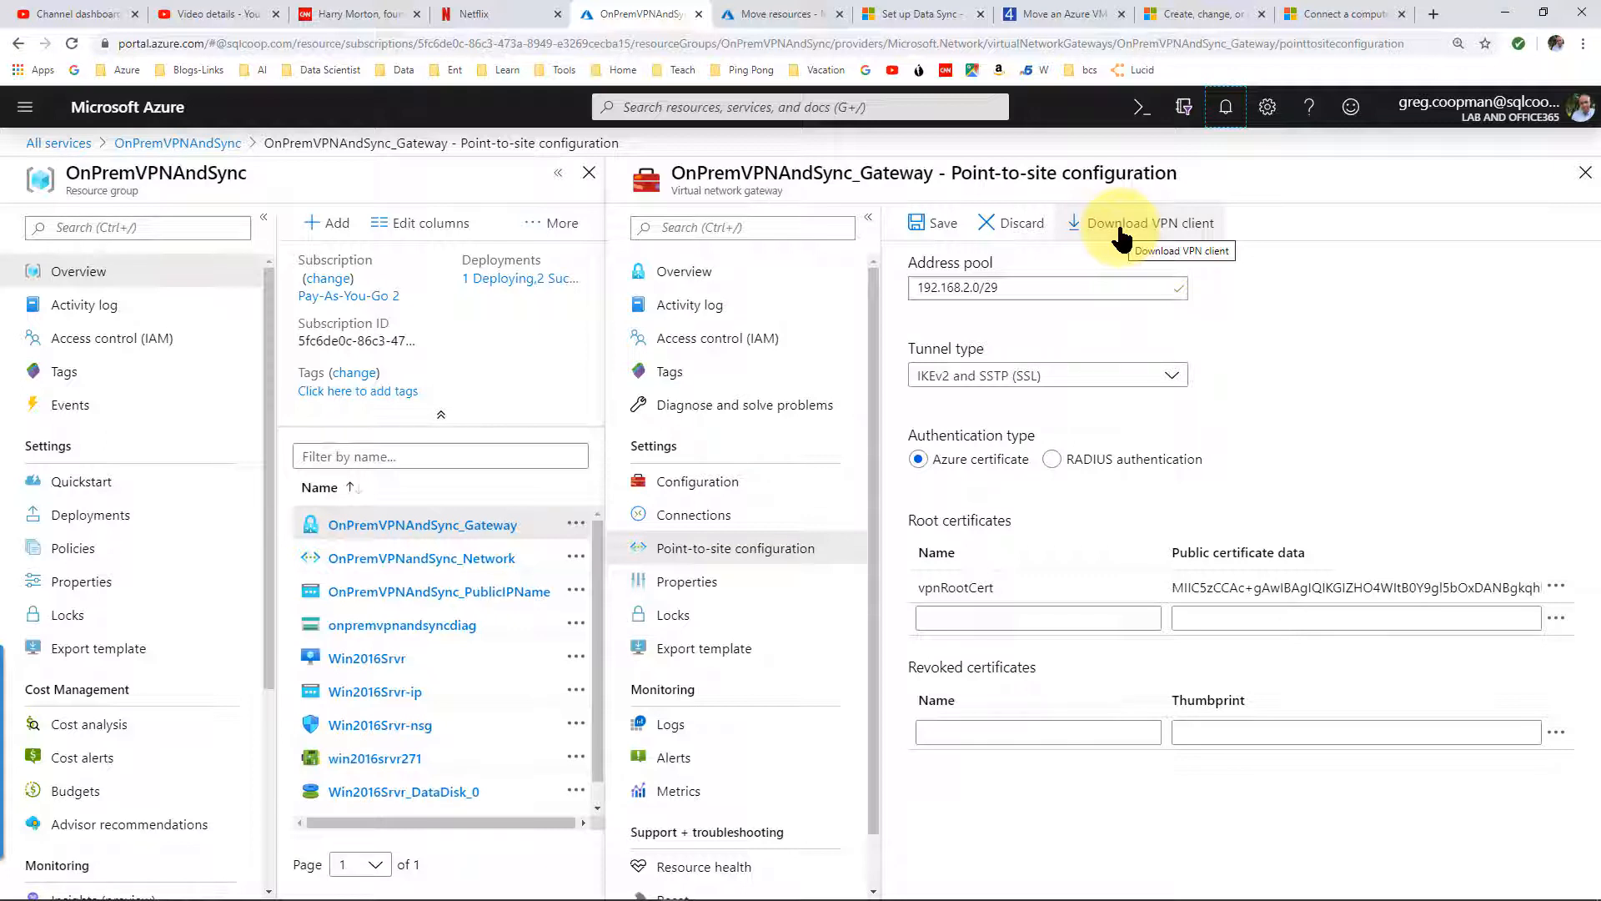
Download the VPN client as OnPremVPNAndSync_Gateway.zip into a new folder named vpnforazure in D:\downloads
click(1121, 238)
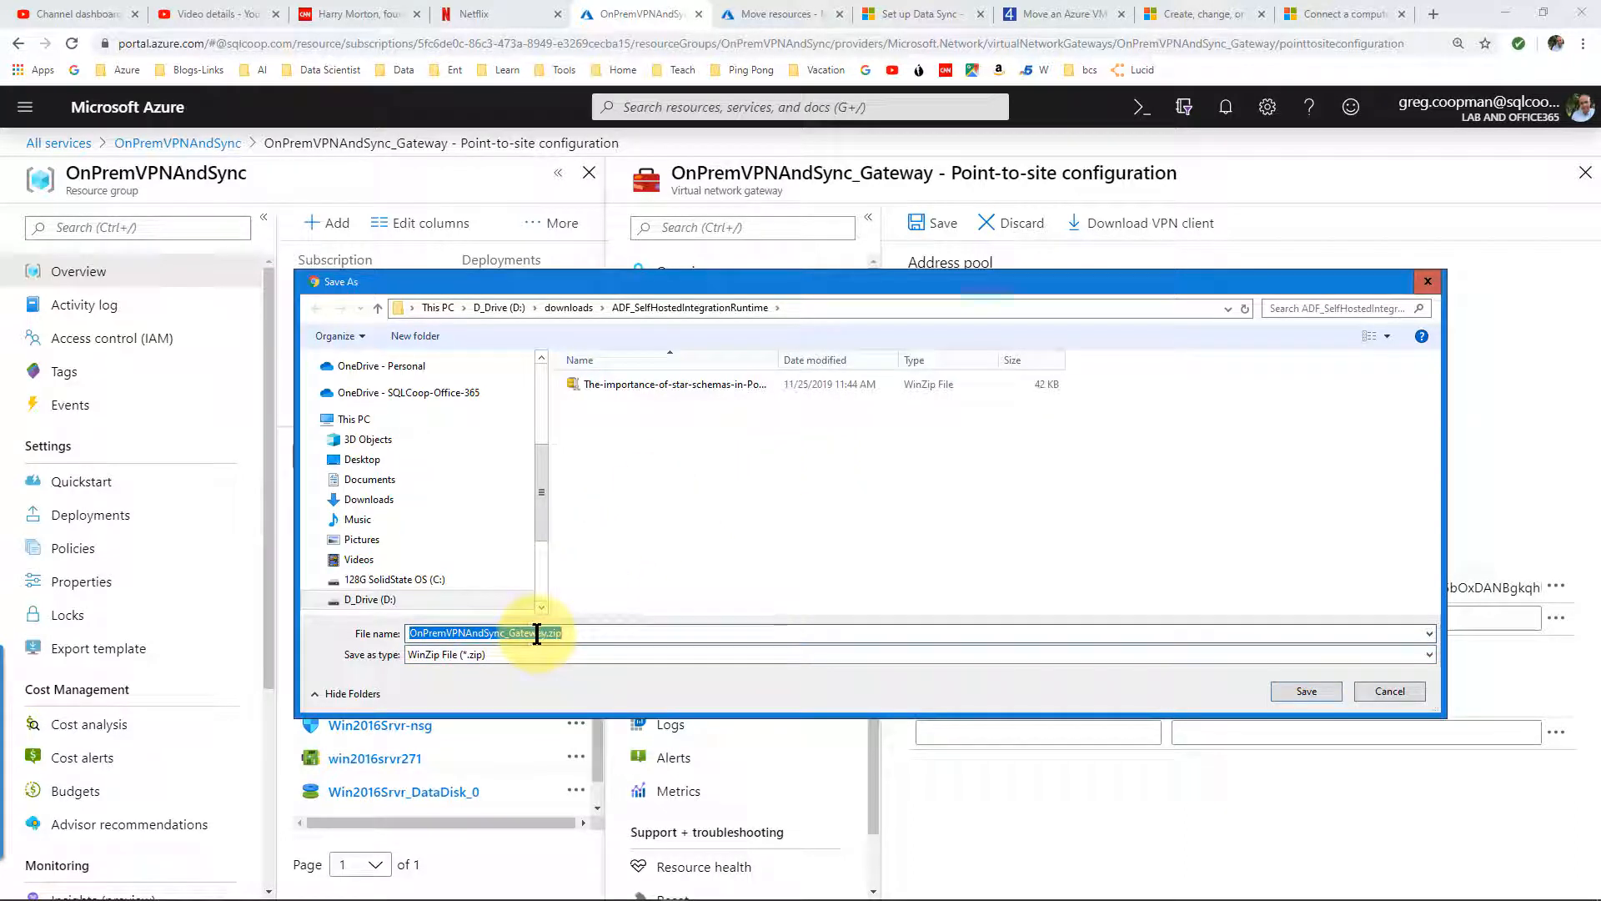
click(570, 307)
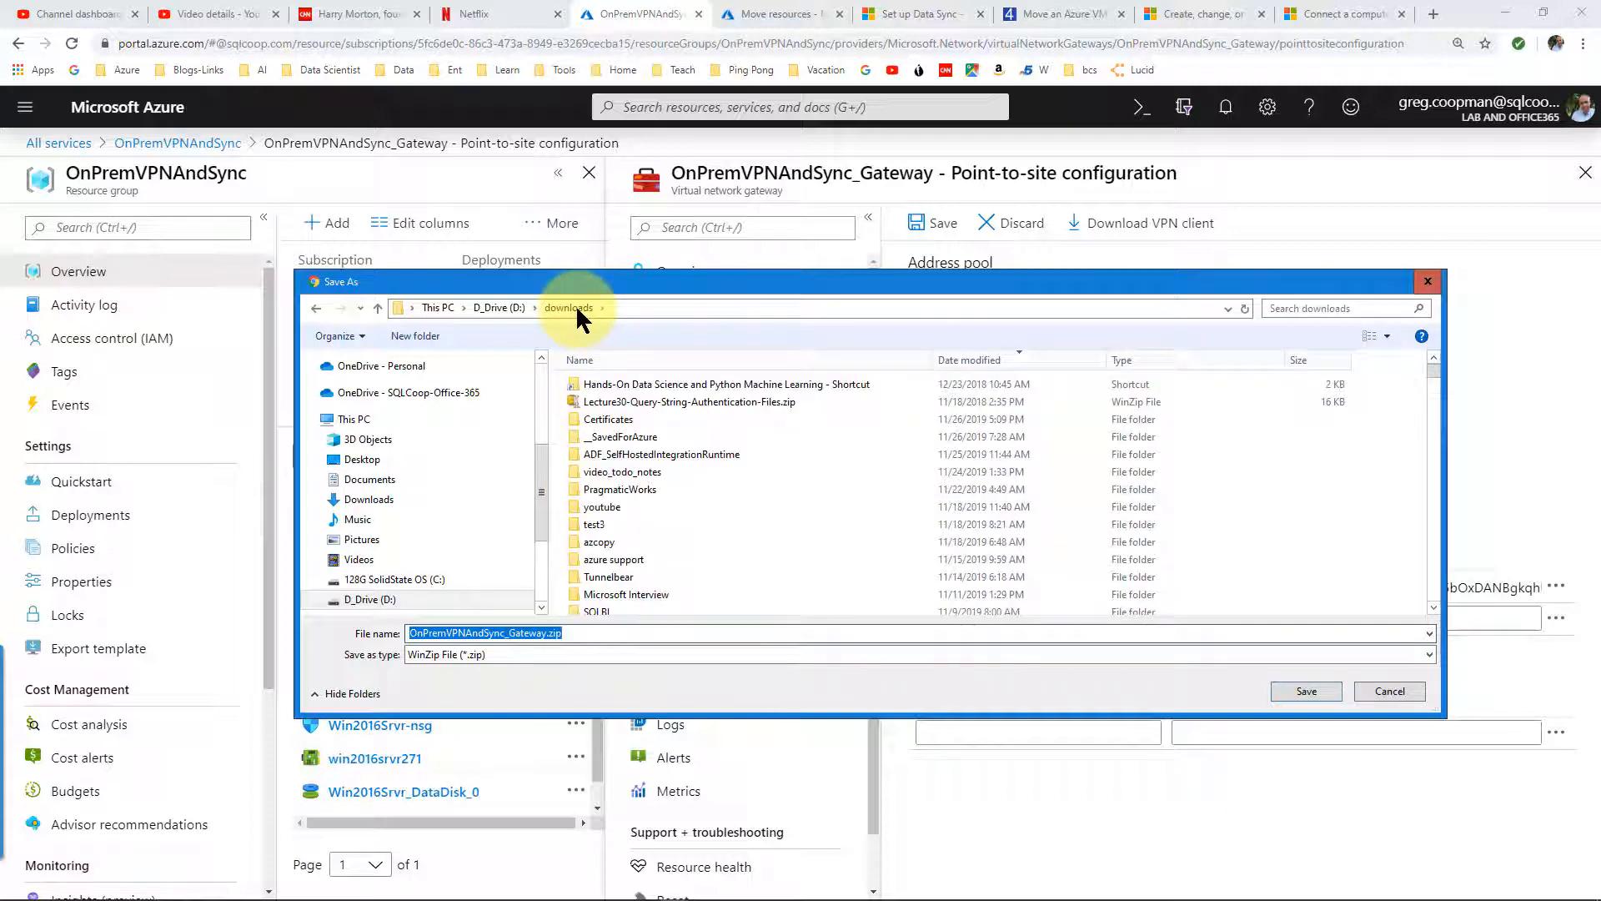
click(398, 328)
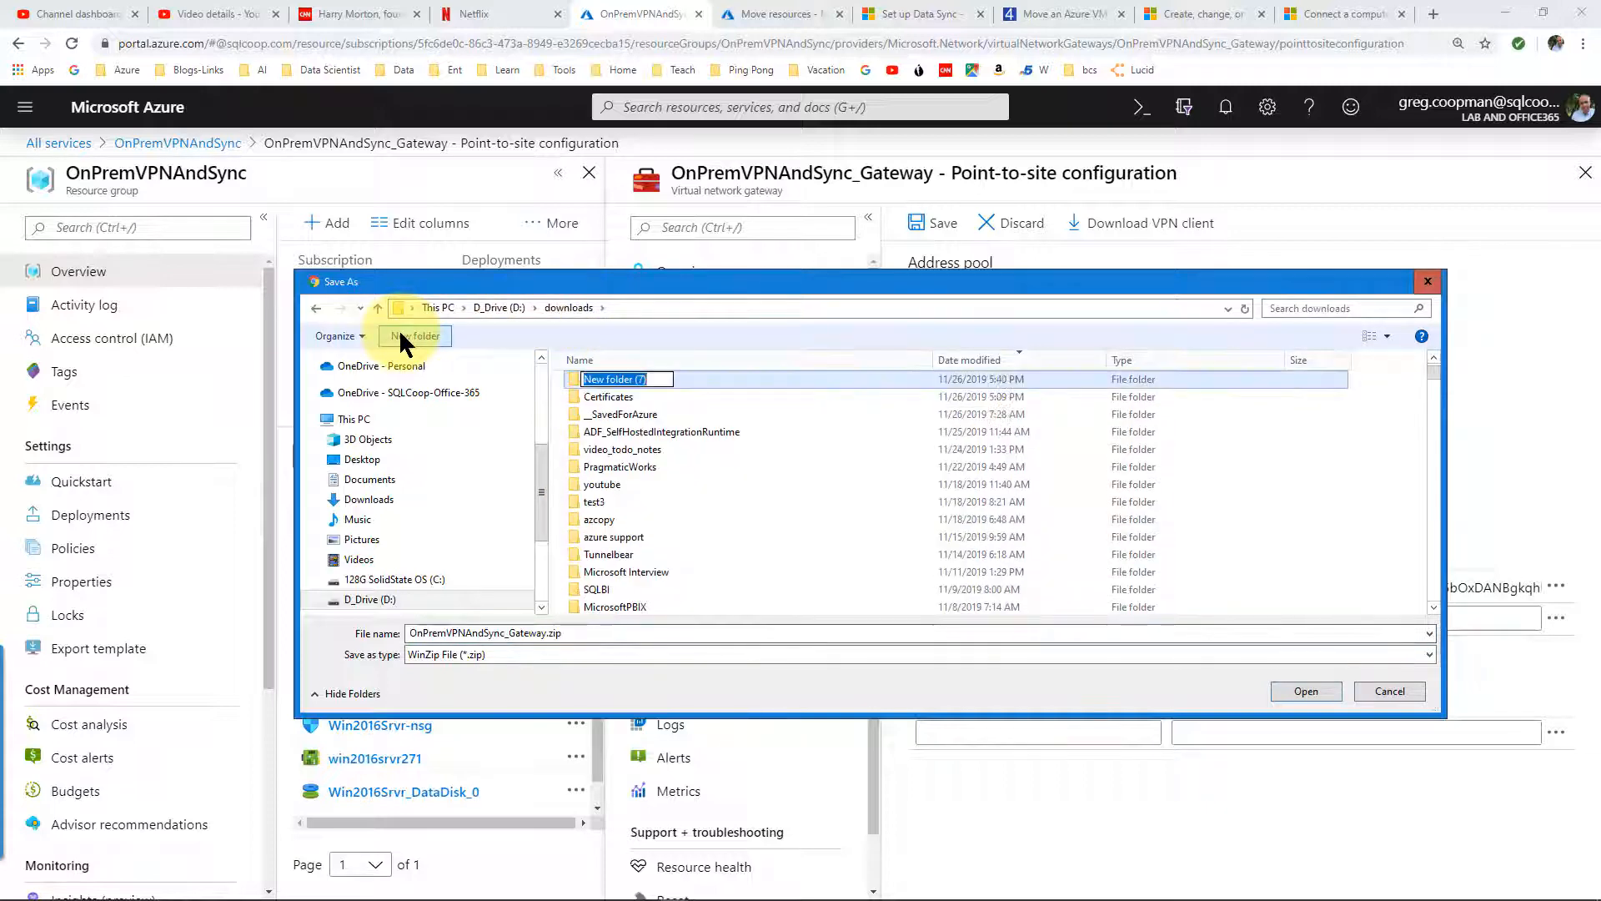
text(vpnforazure)
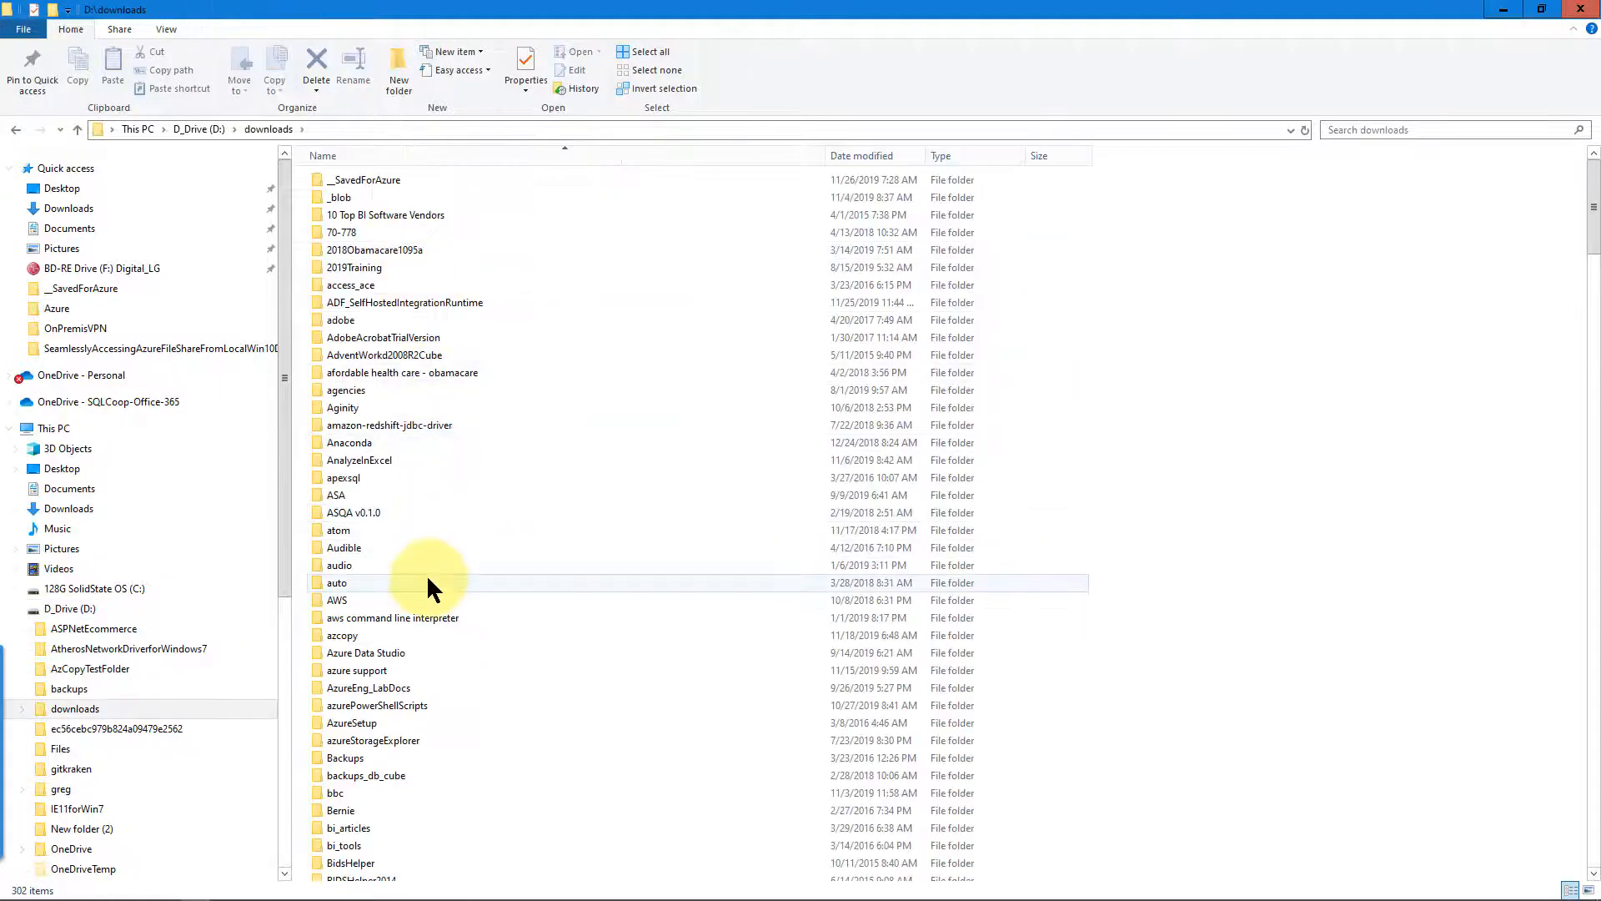
Switch to File Explorer and open the vpnforazure folder in D:\downloads
scroll(427, 576, down, 20)
scroll(427, 577, down, 20)
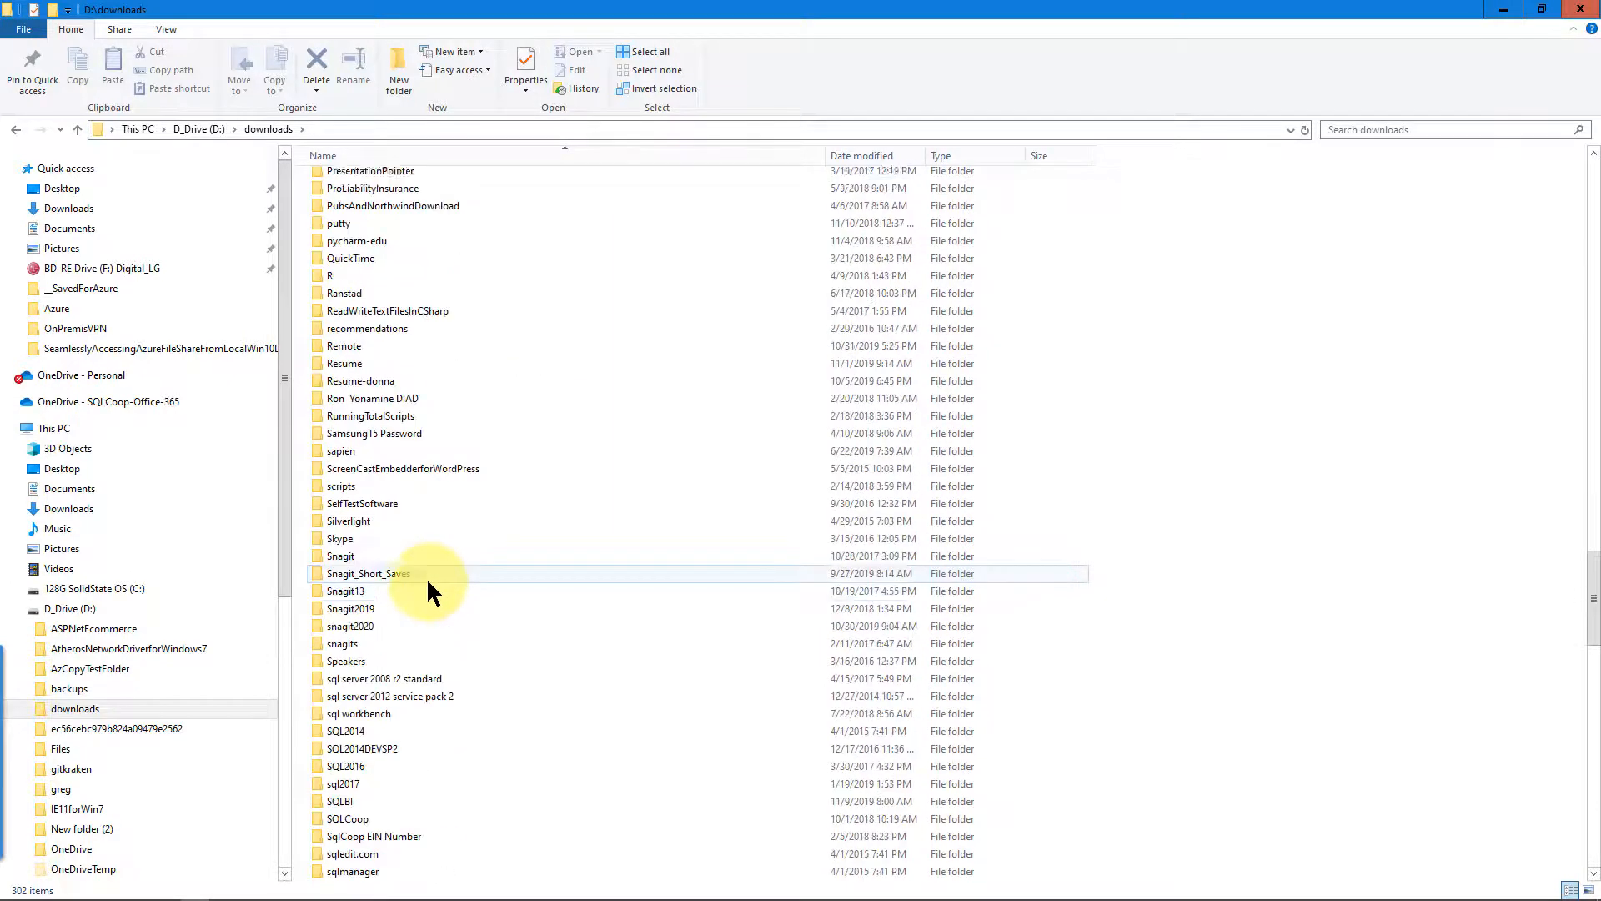
scroll(427, 584, down, 15)
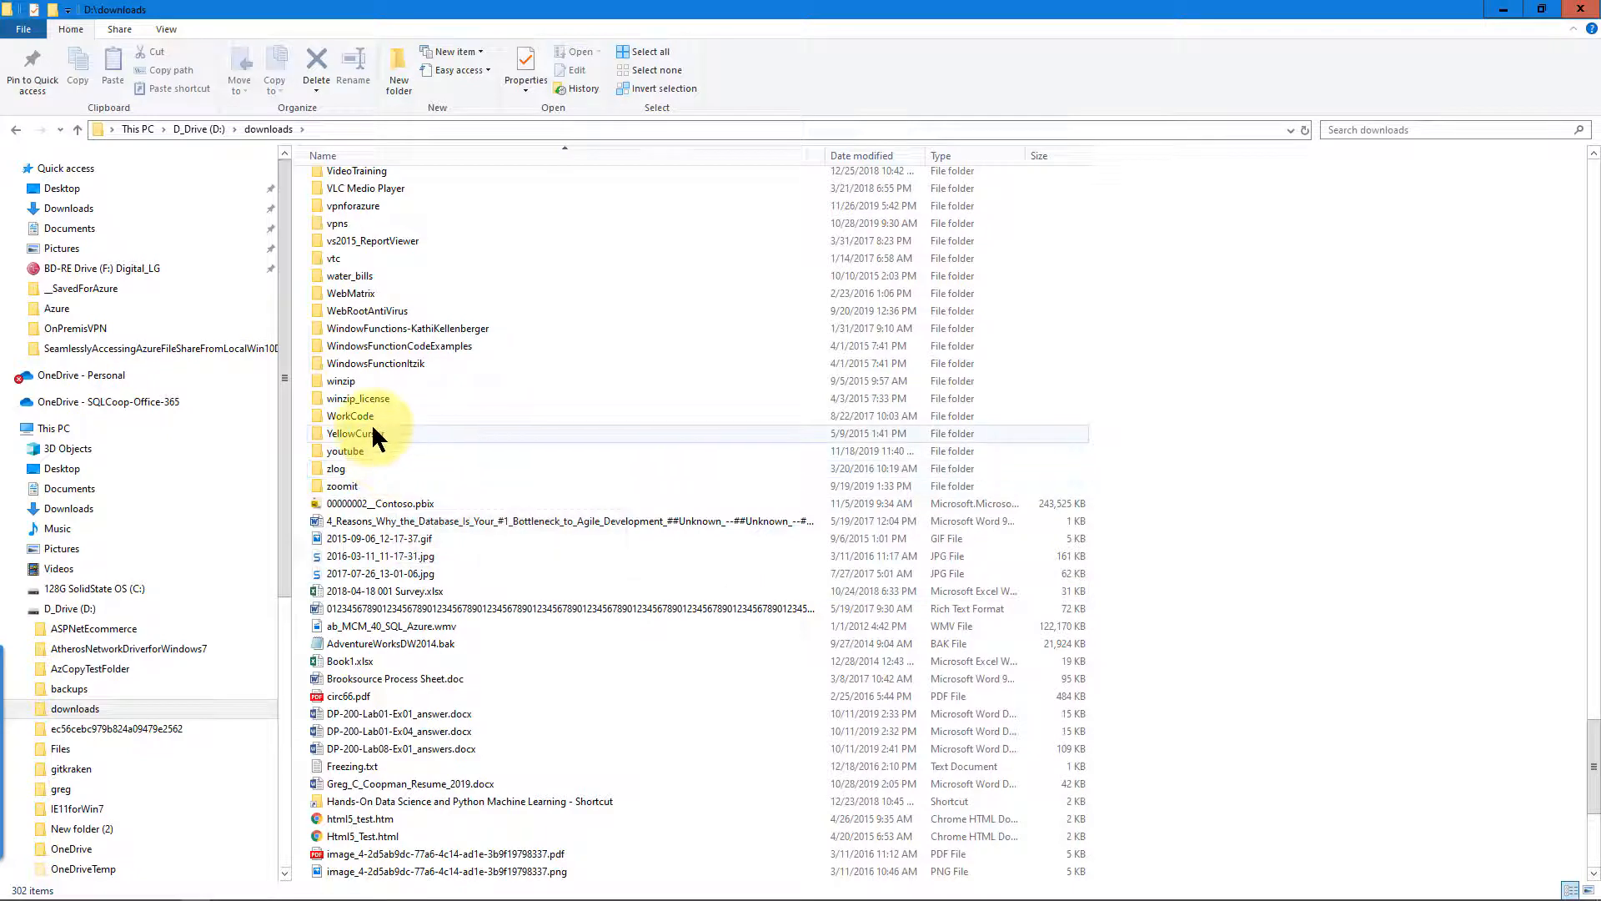
click(373, 209)
double_click(373, 208)
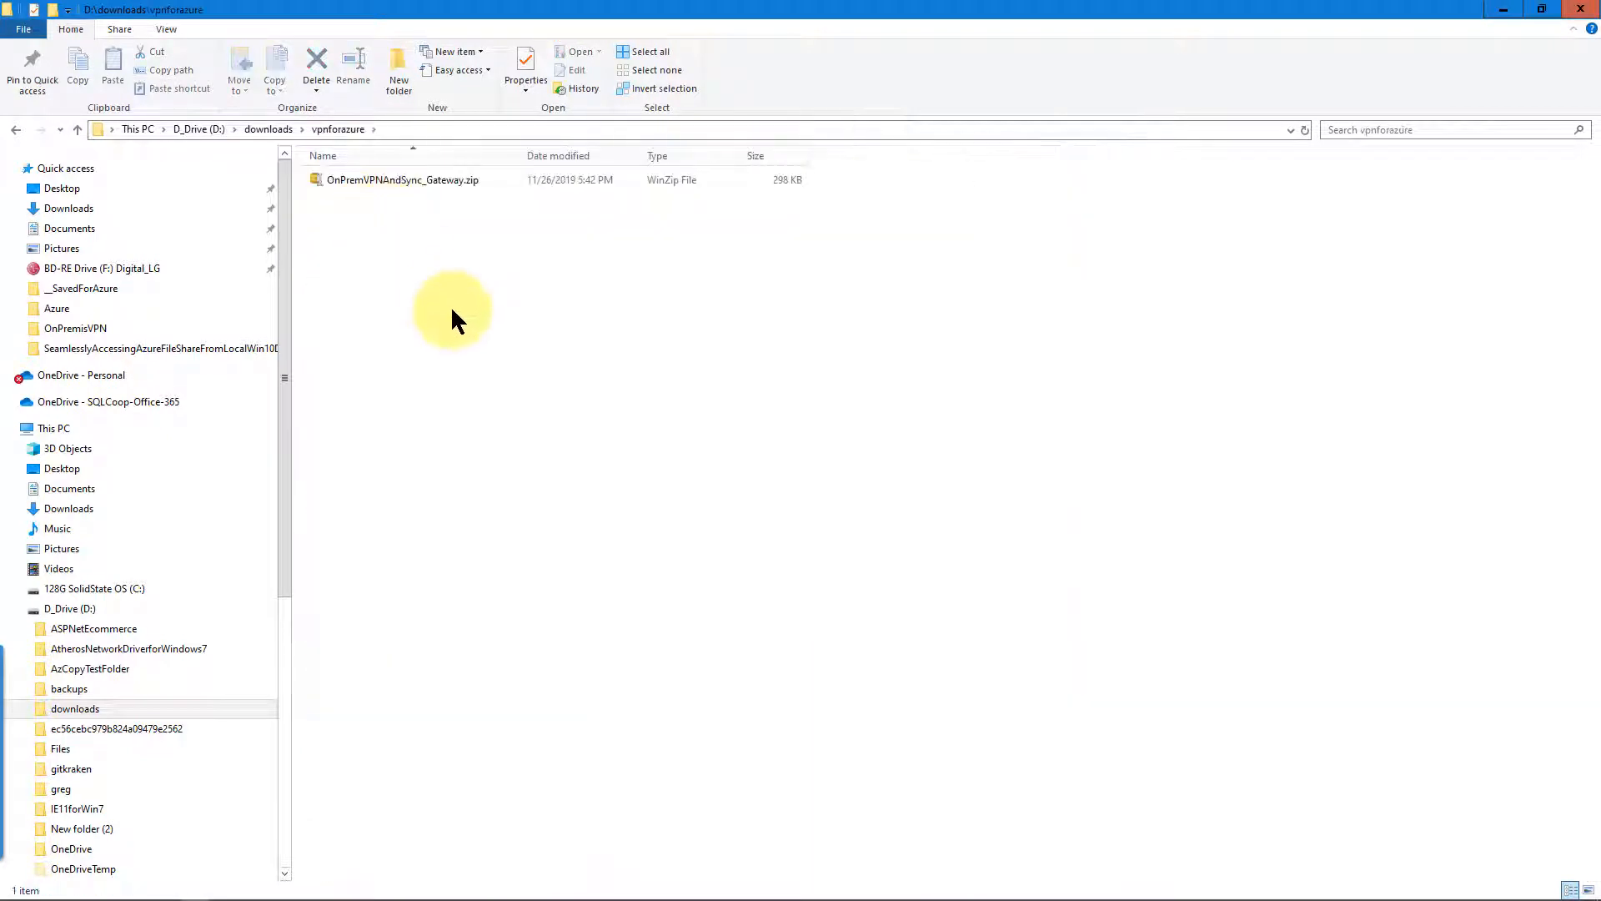
Extract OnPremVPNAndSync_Gateway.zip with WinZip to the folder D:\downloads\vpnforazure\OnPremVPNAndSync_Gateway
click(448, 178)
right_click(448, 179)
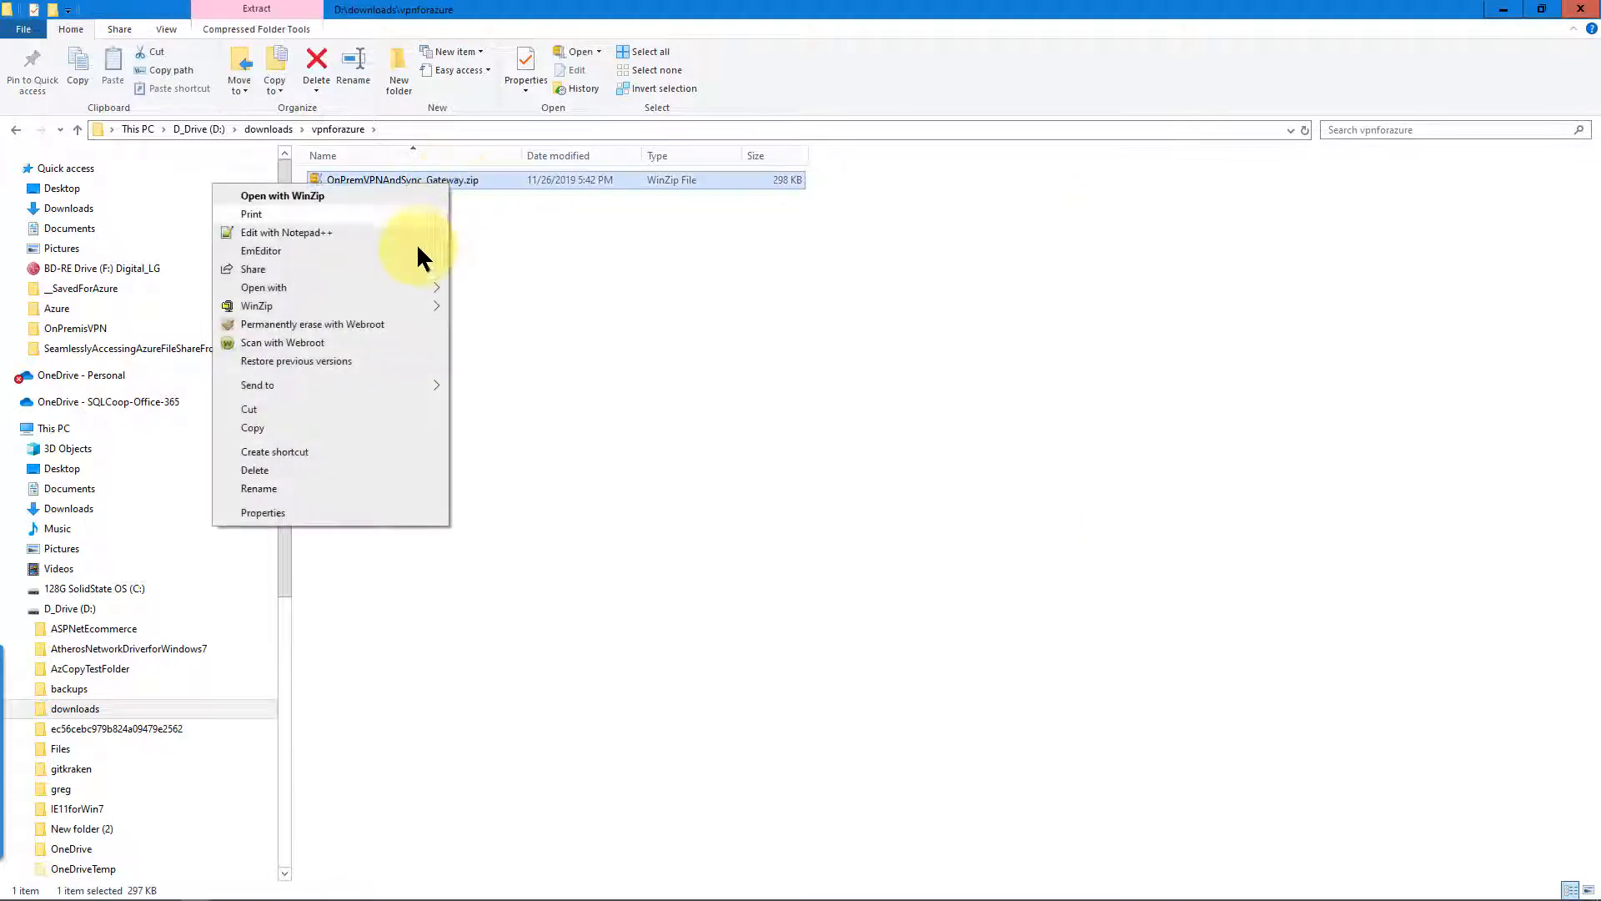
mouse_move(398, 305)
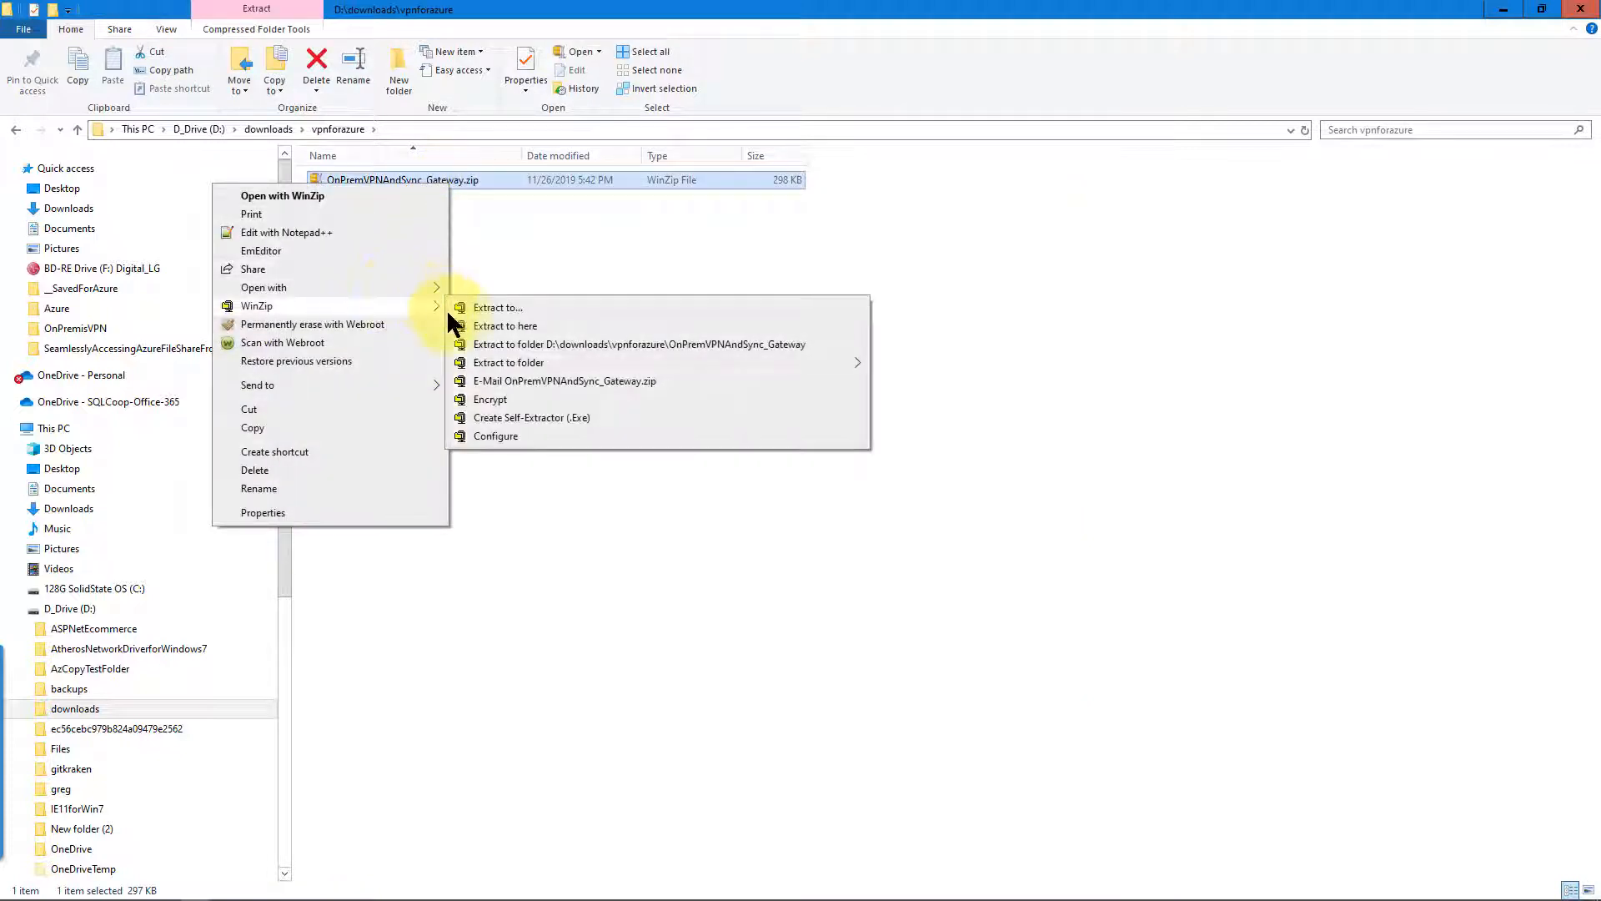
click(509, 342)
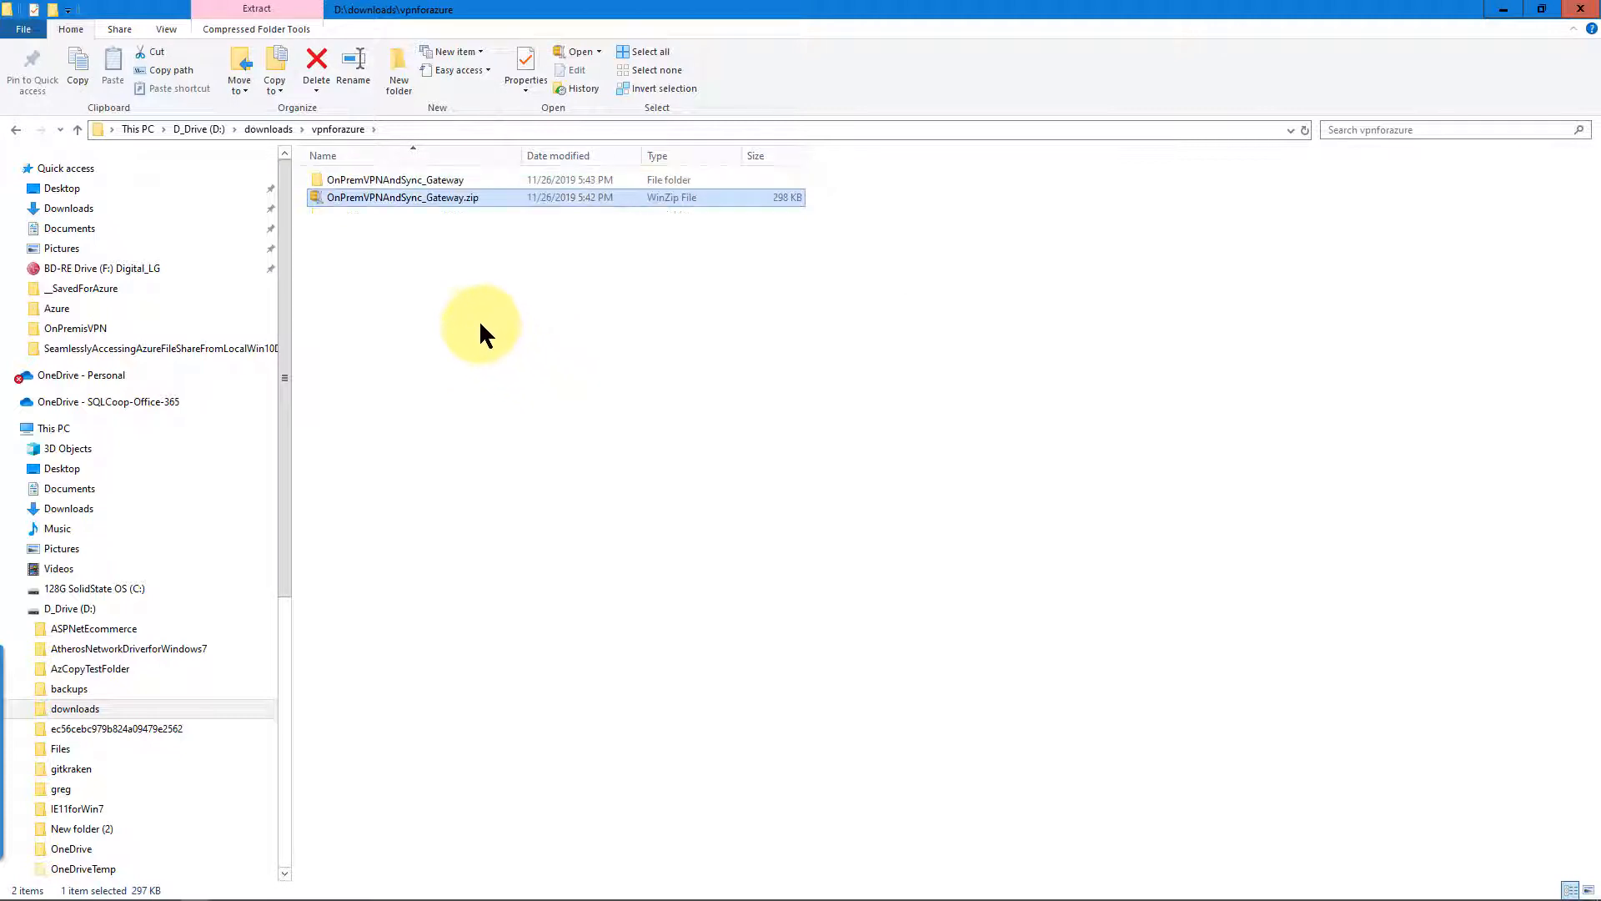
Run VpnClientSetupAmd64.exe from the extracted WindowsAmd64 folder despite the SmartScreen block, and install the VPN client for OnPremVPNandSync_Network
double_click(422, 179)
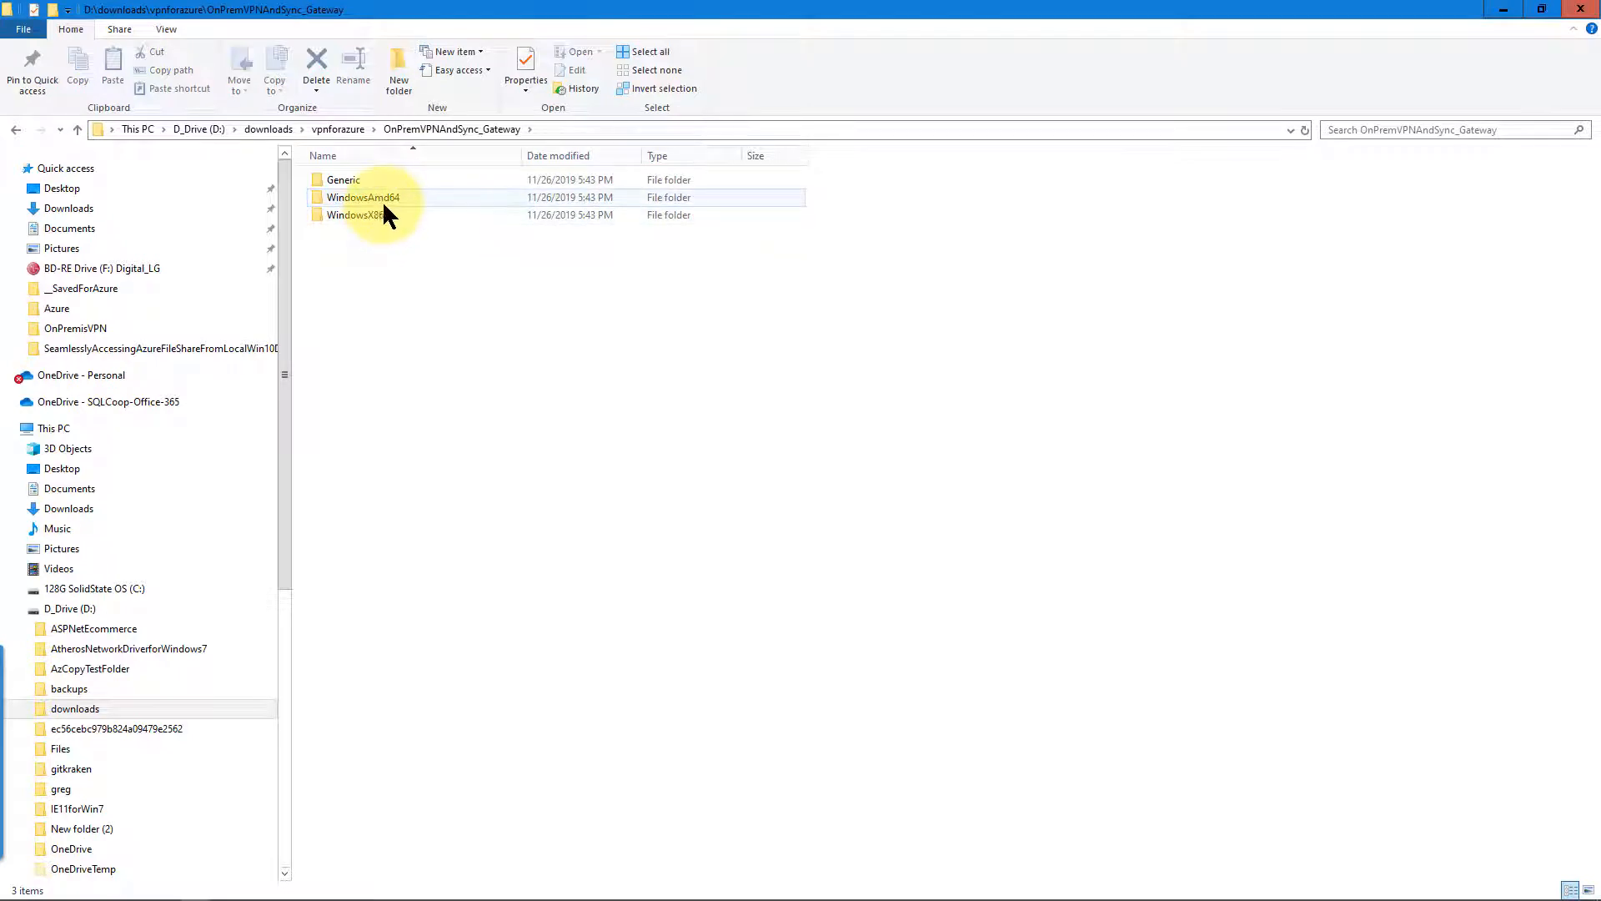
double_click(389, 198)
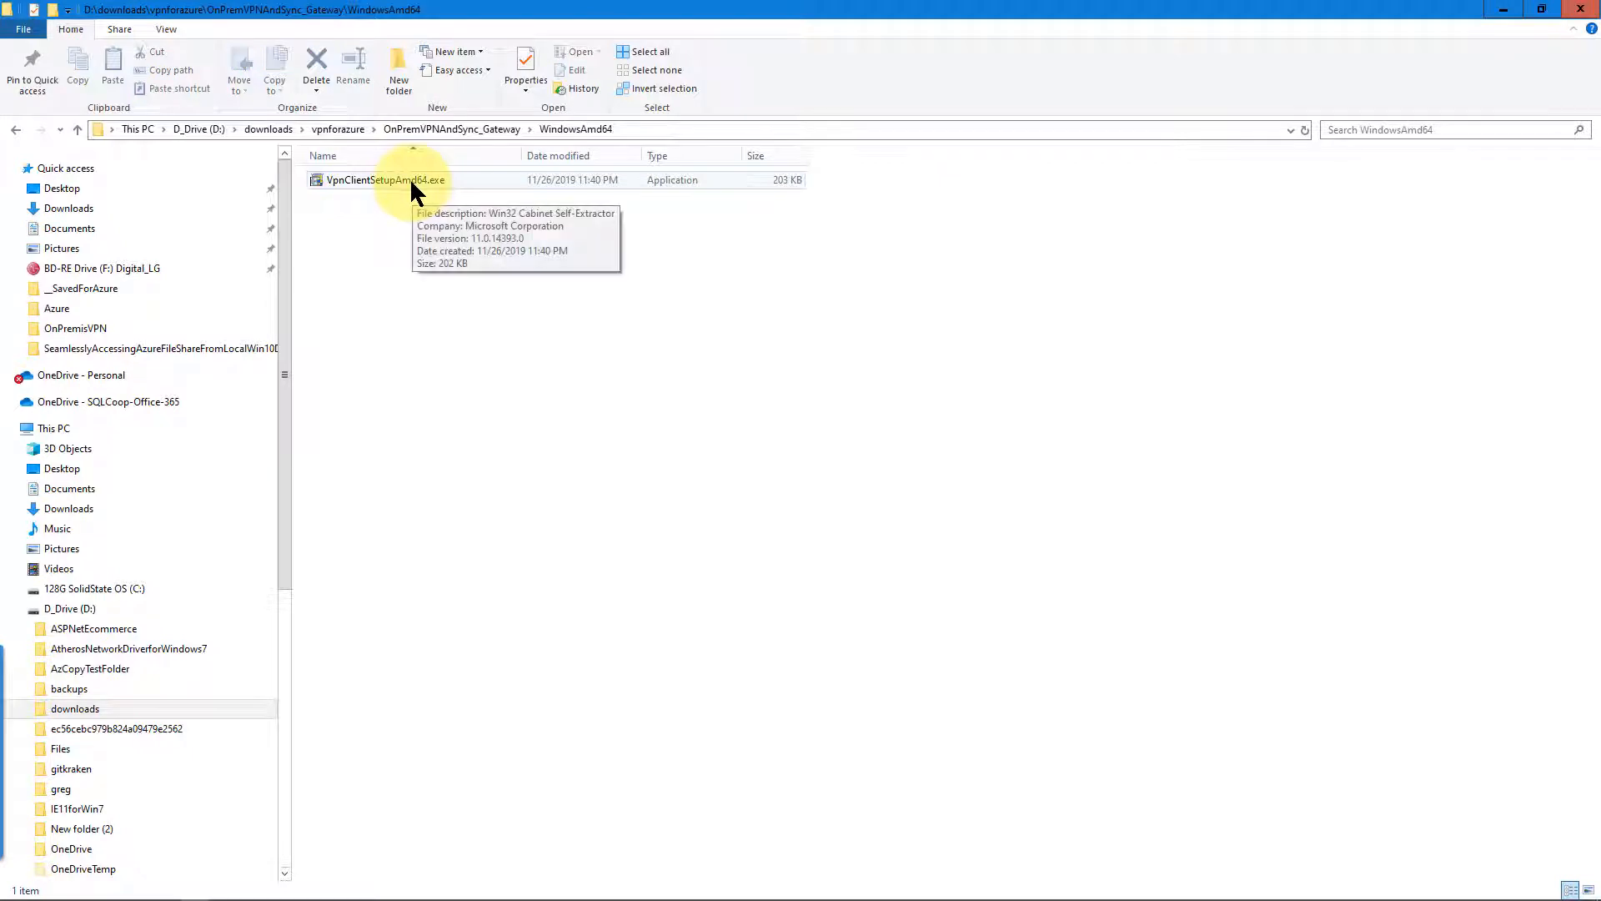
key(alt)
double_click(438, 179)
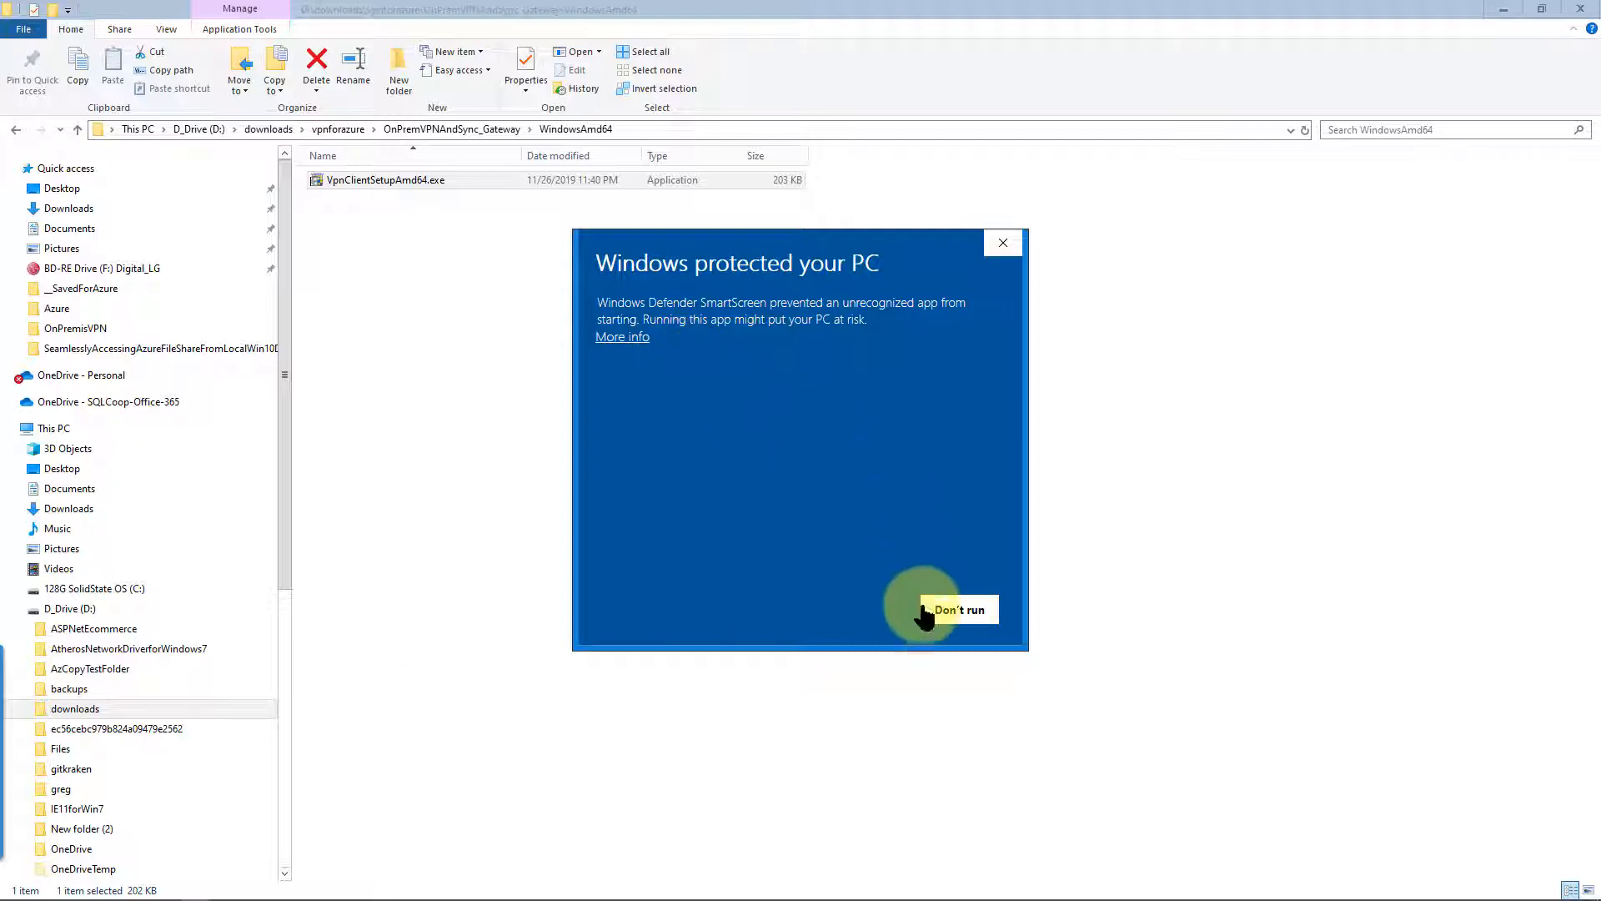
click(641, 338)
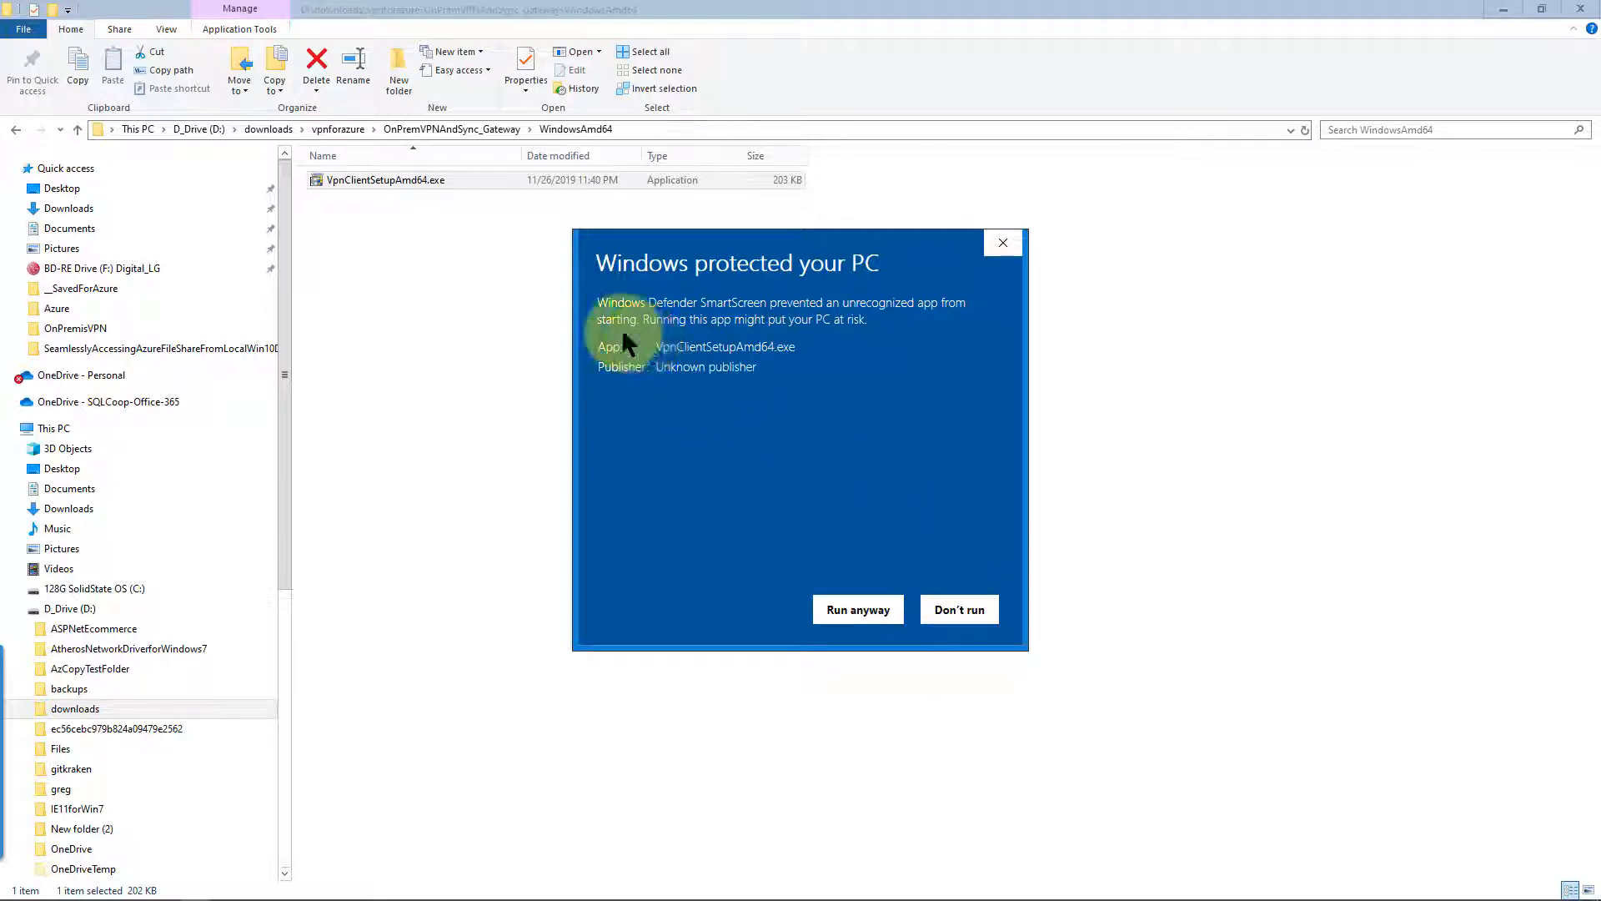
click(859, 611)
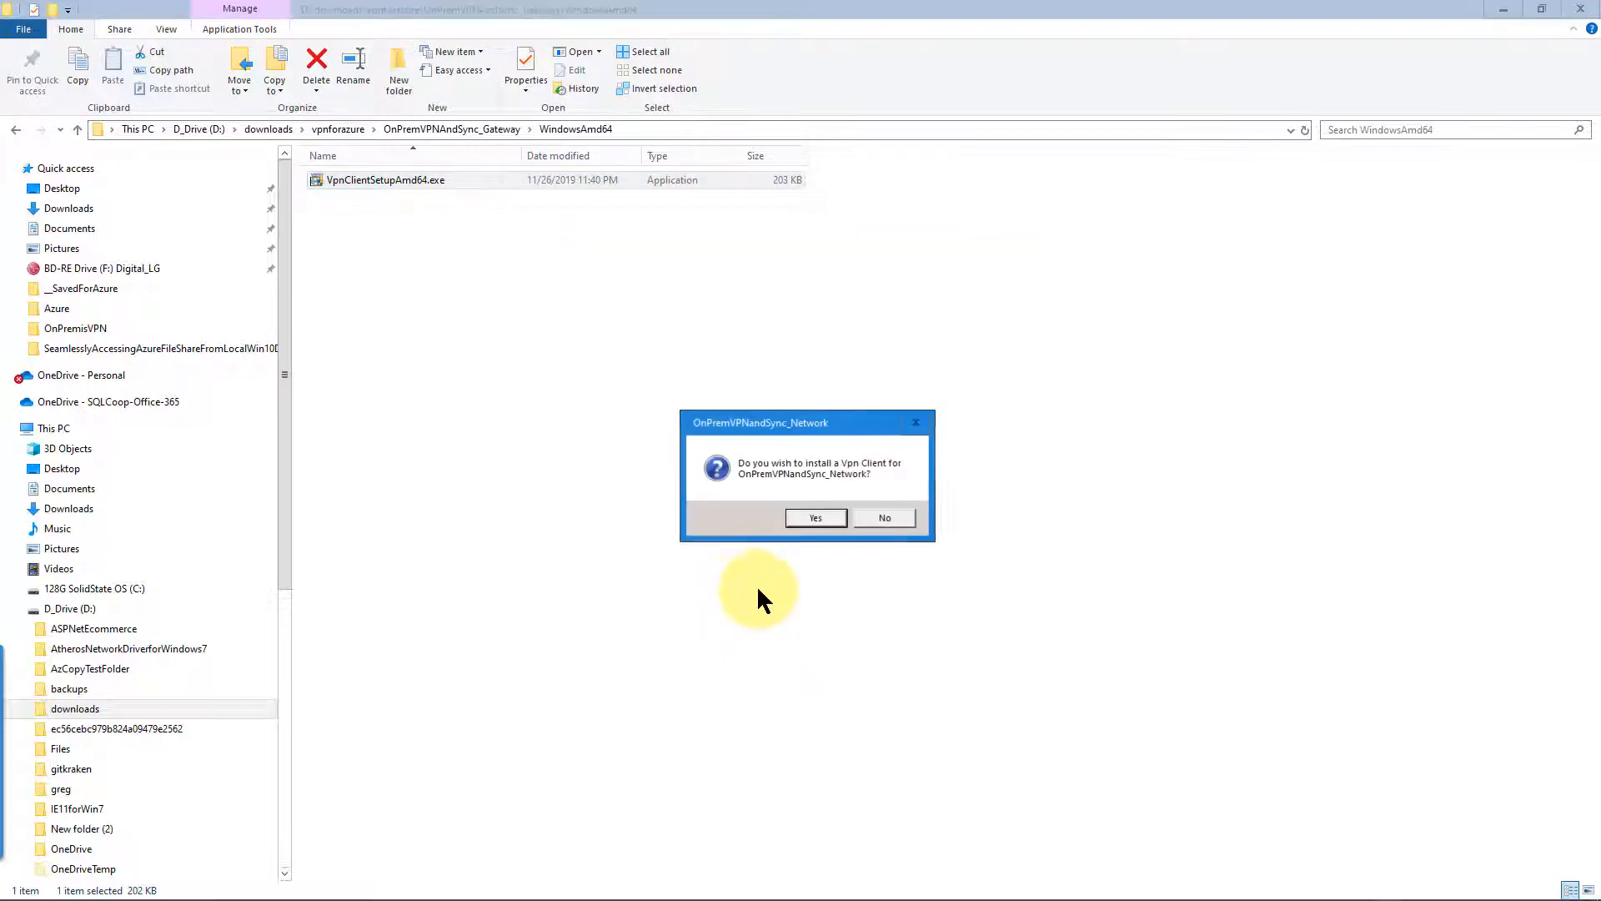
click(799, 518)
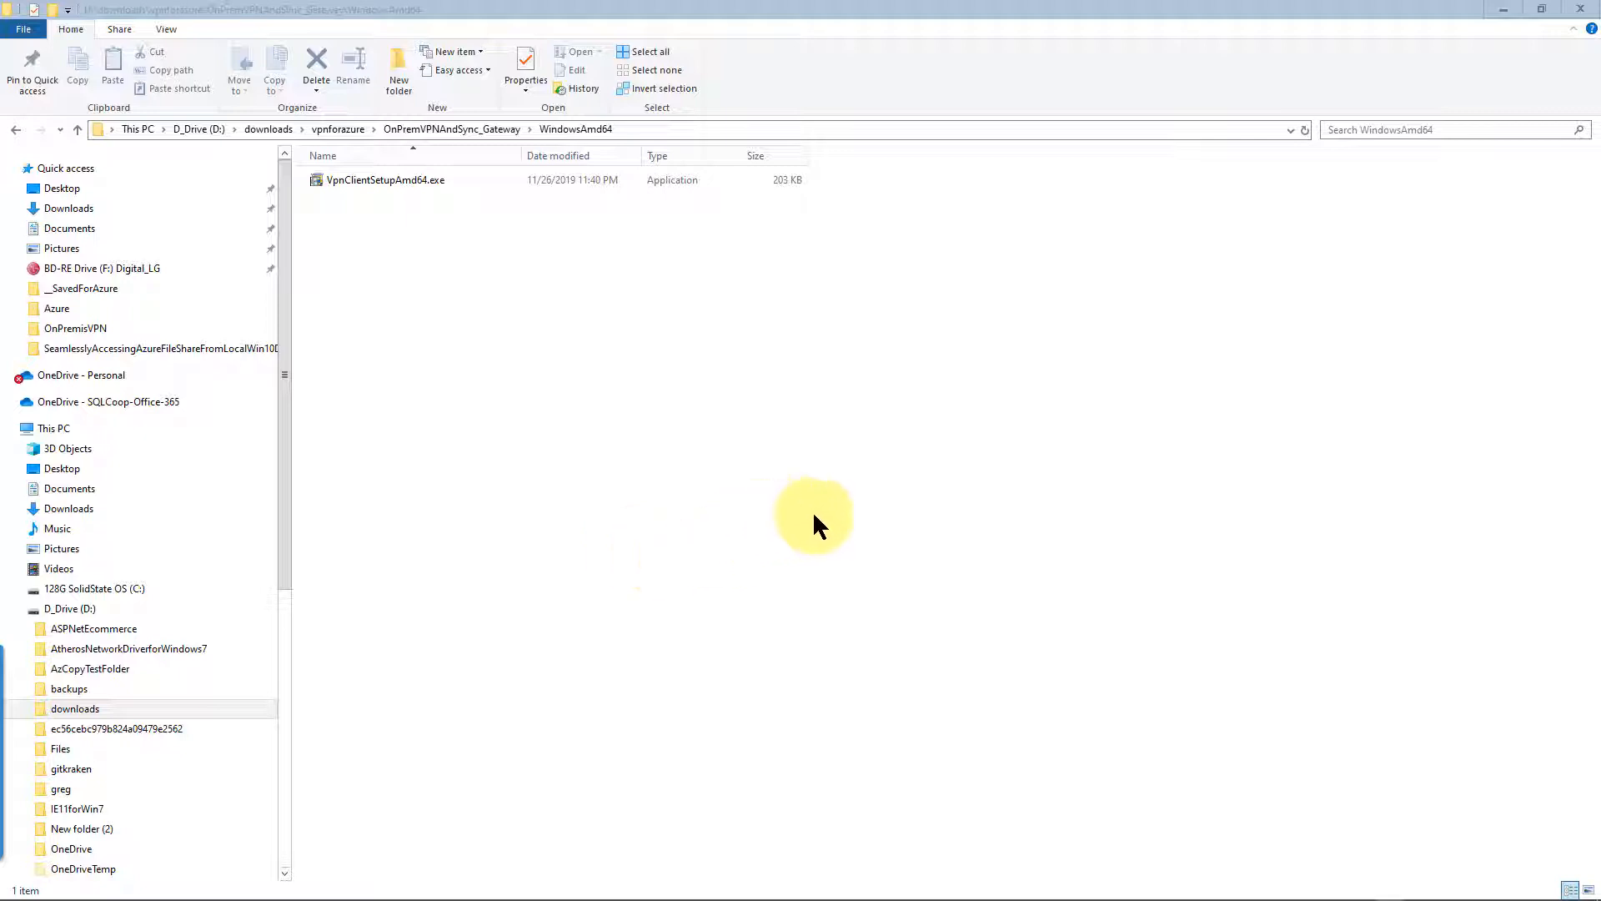
Connect to the OnPremVPNandSync_Network VPN from the Windows network settings, allowing the elevated routing table update
mouse_move(1181, 889)
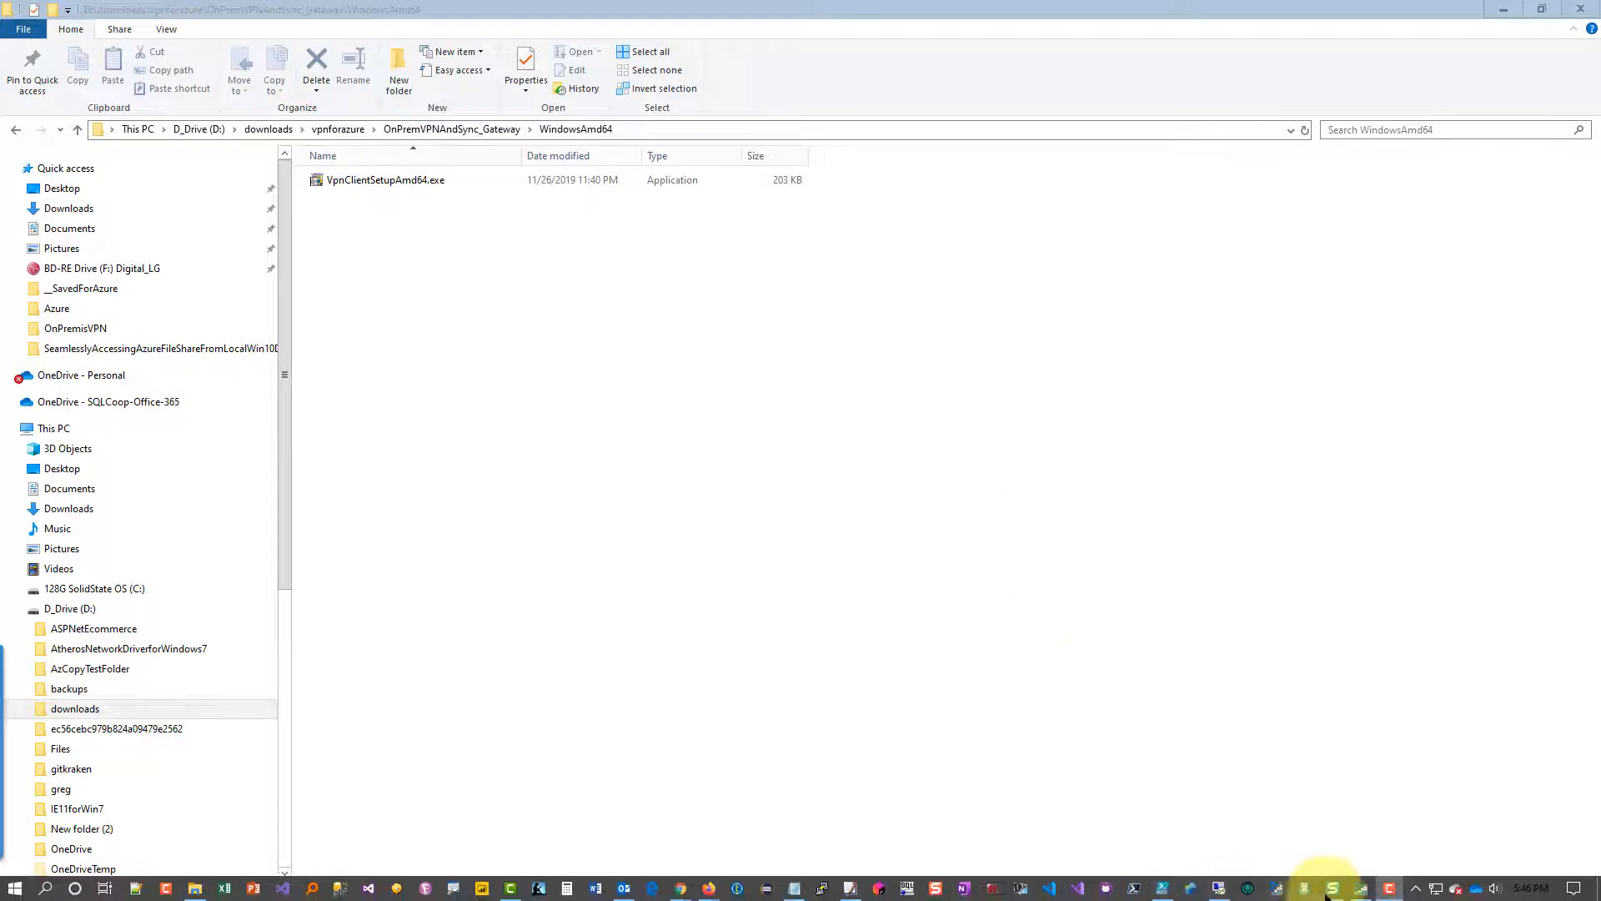
click(1435, 887)
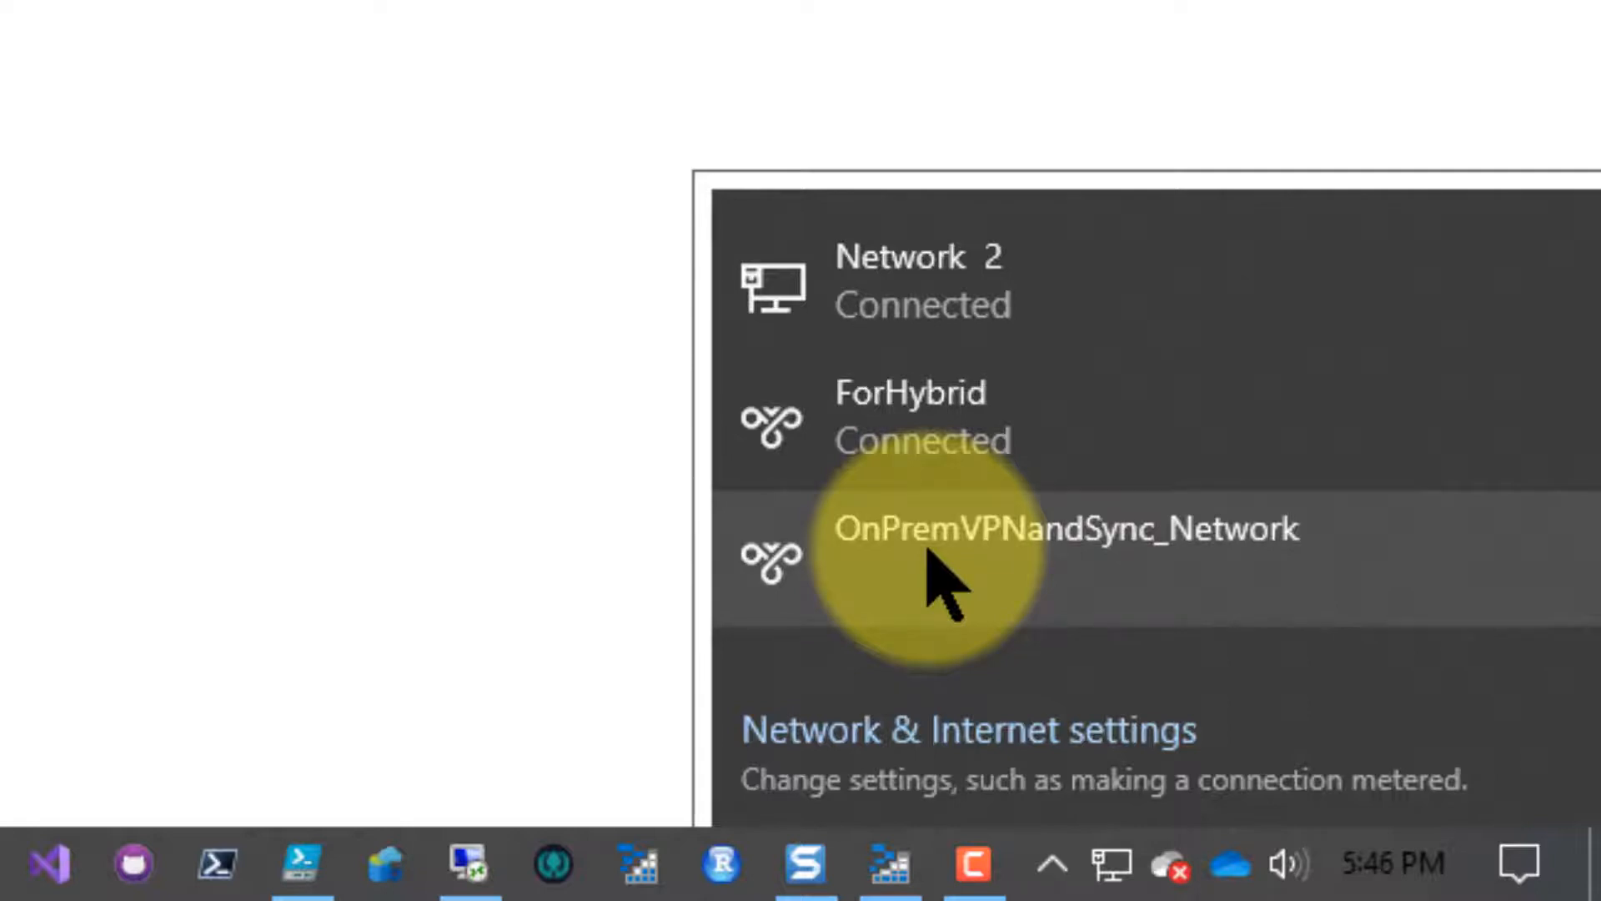
click(960, 550)
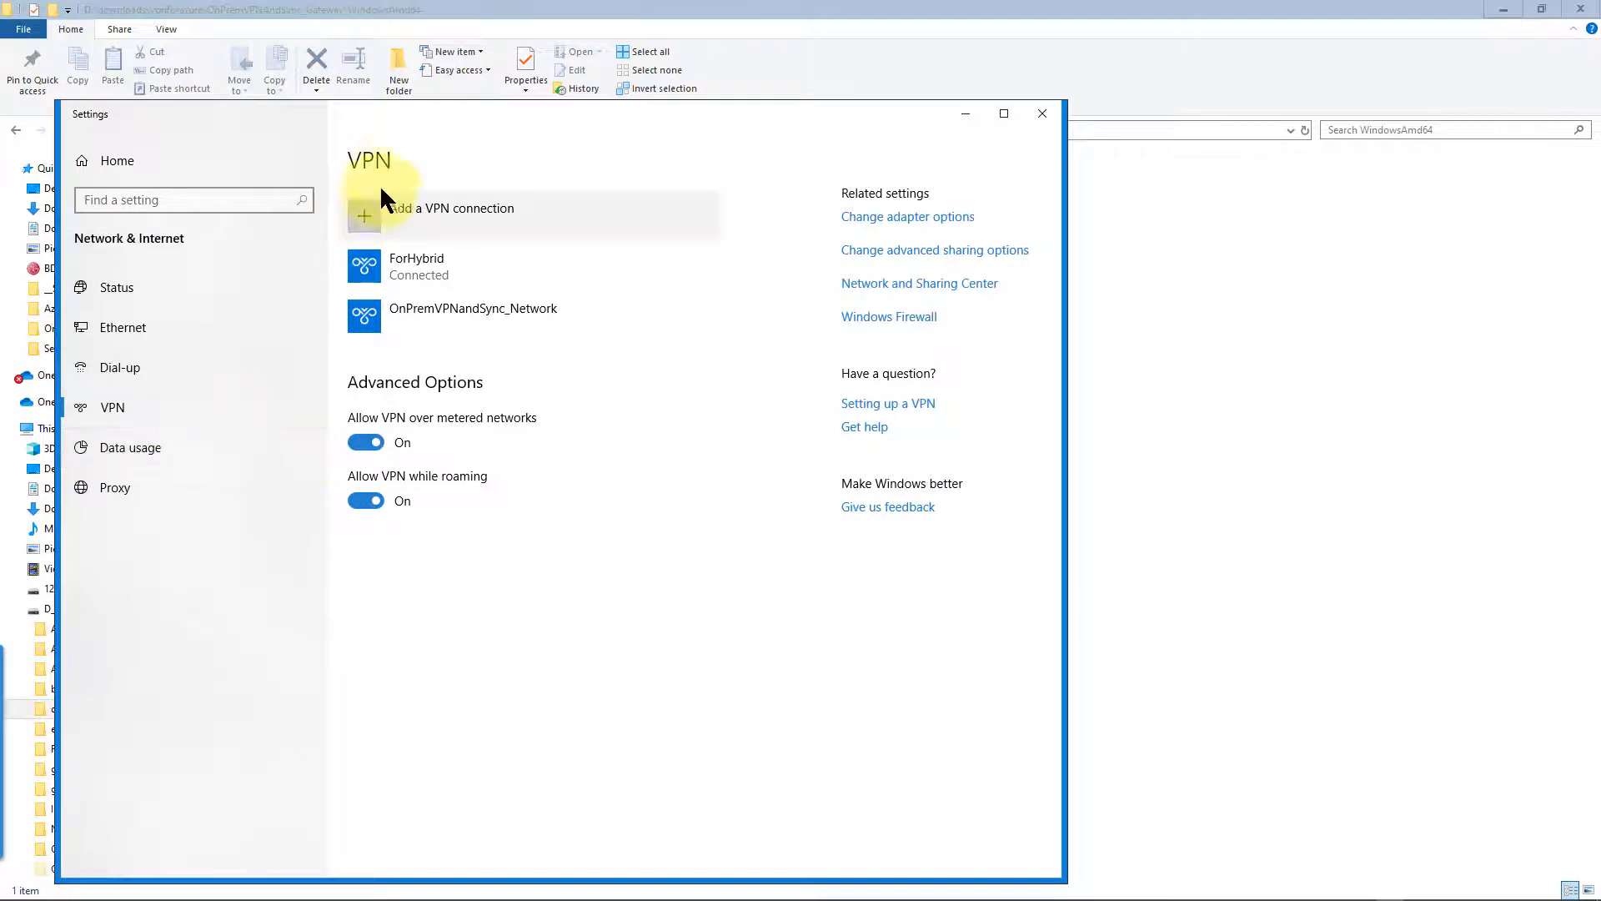
click(399, 316)
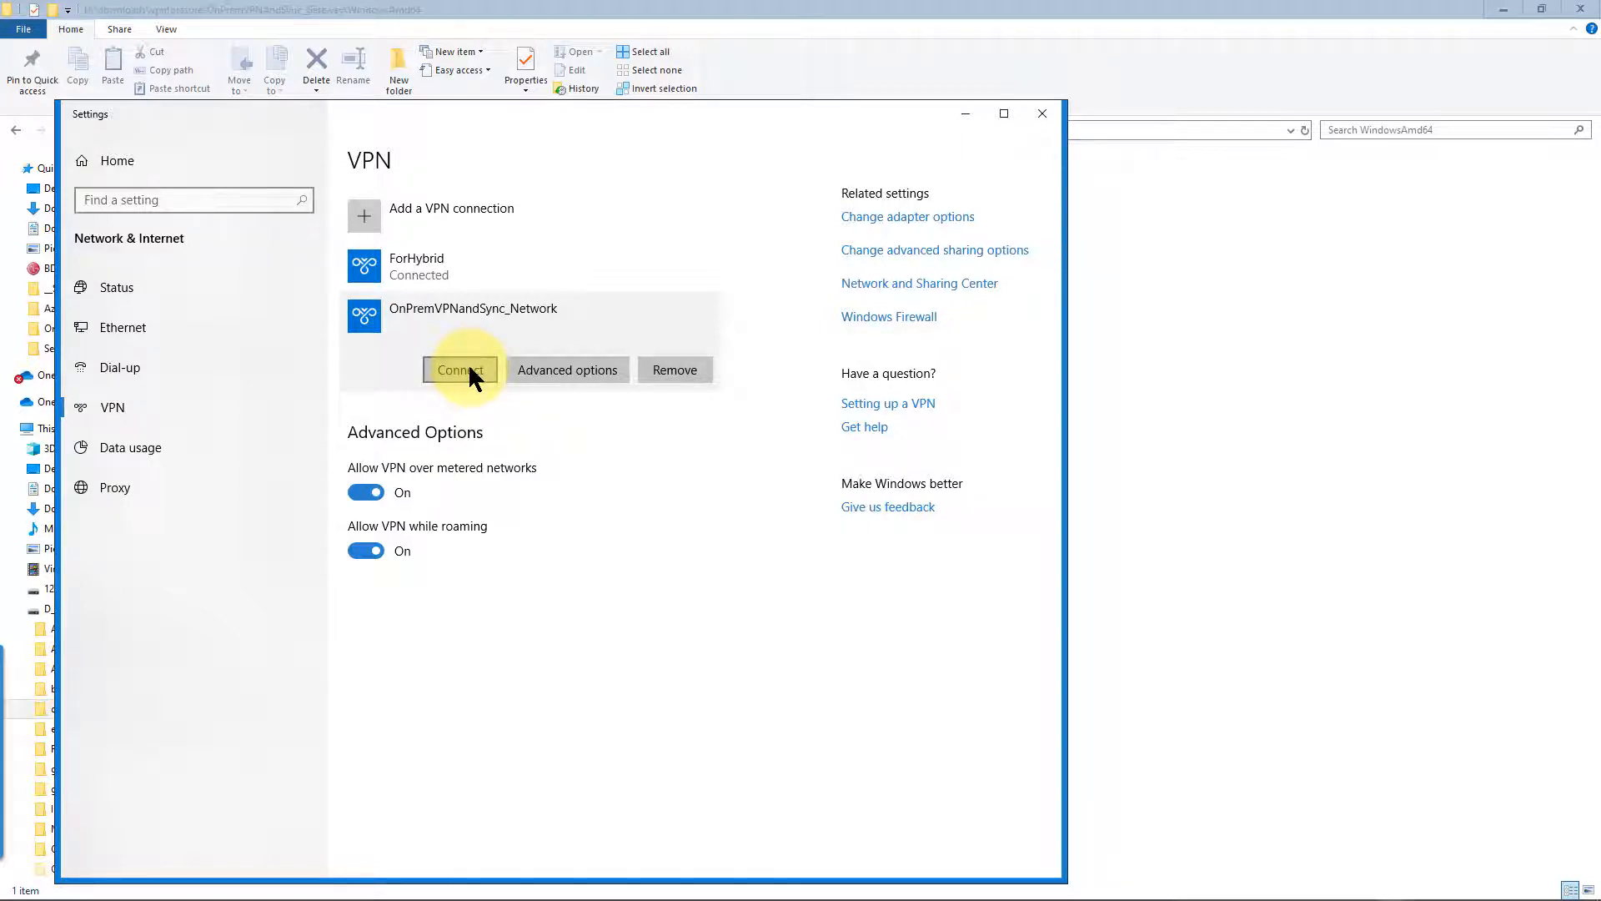
click(469, 368)
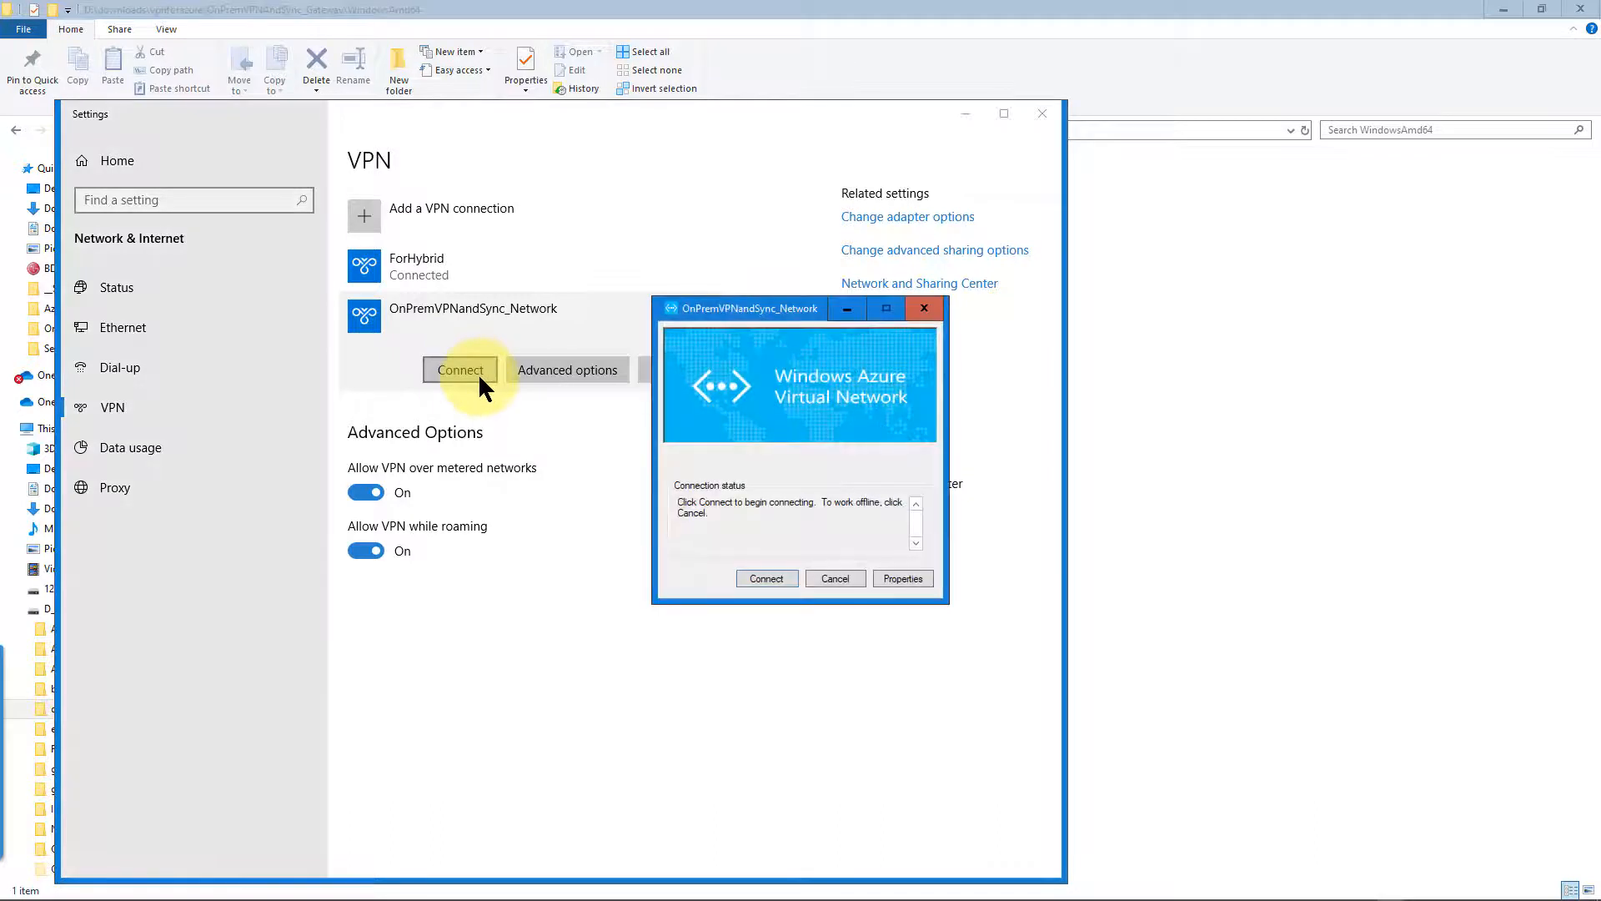
click(774, 577)
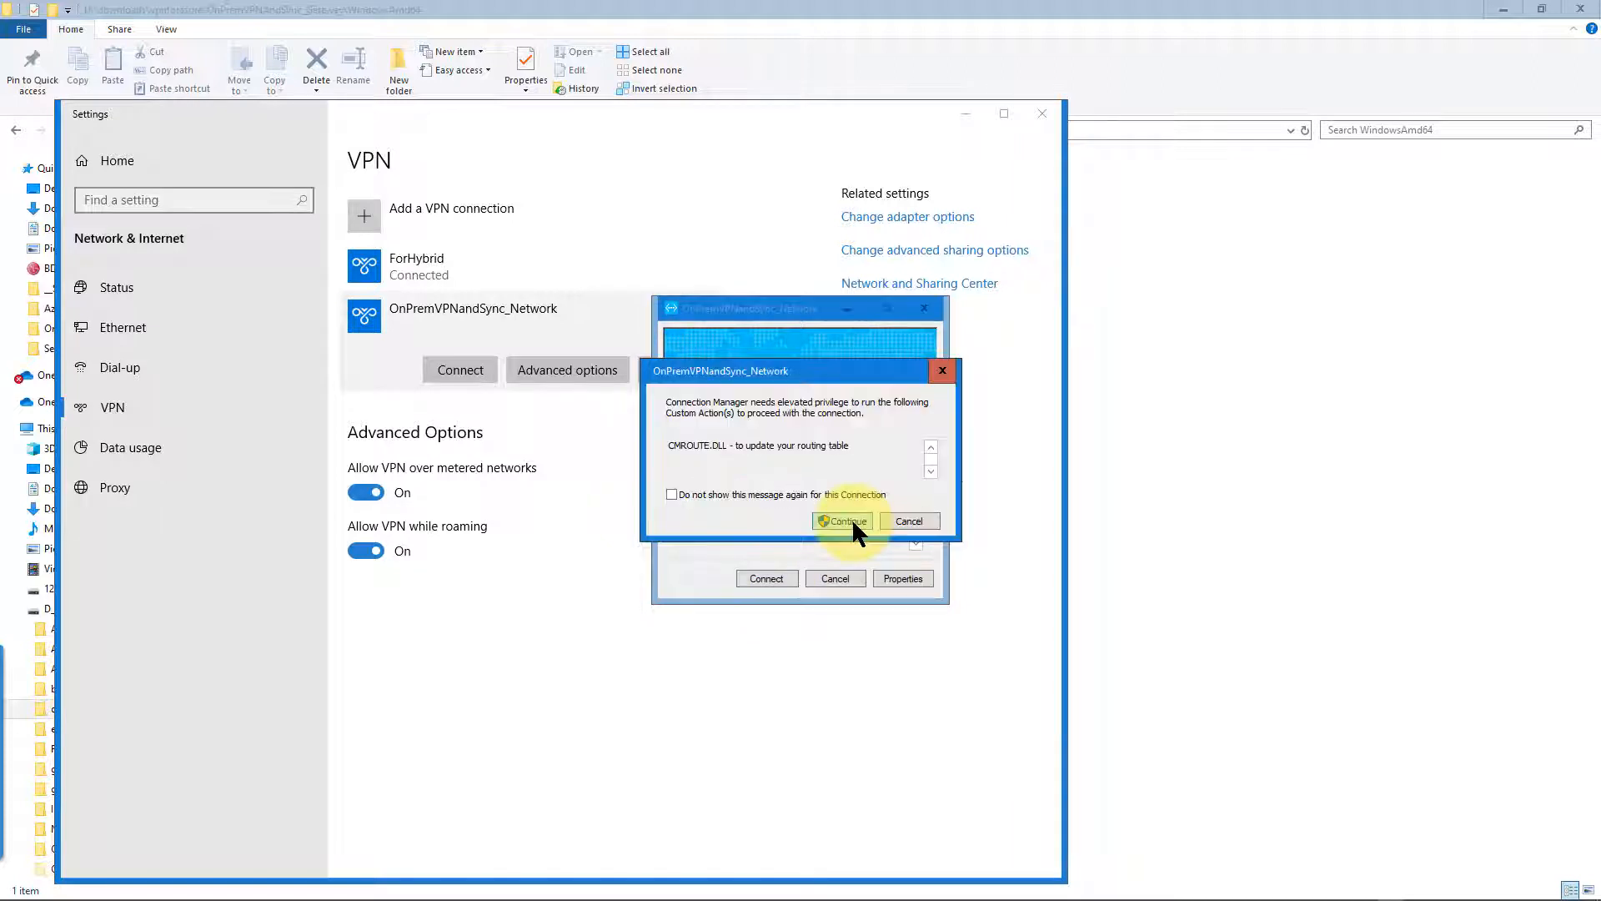
click(844, 521)
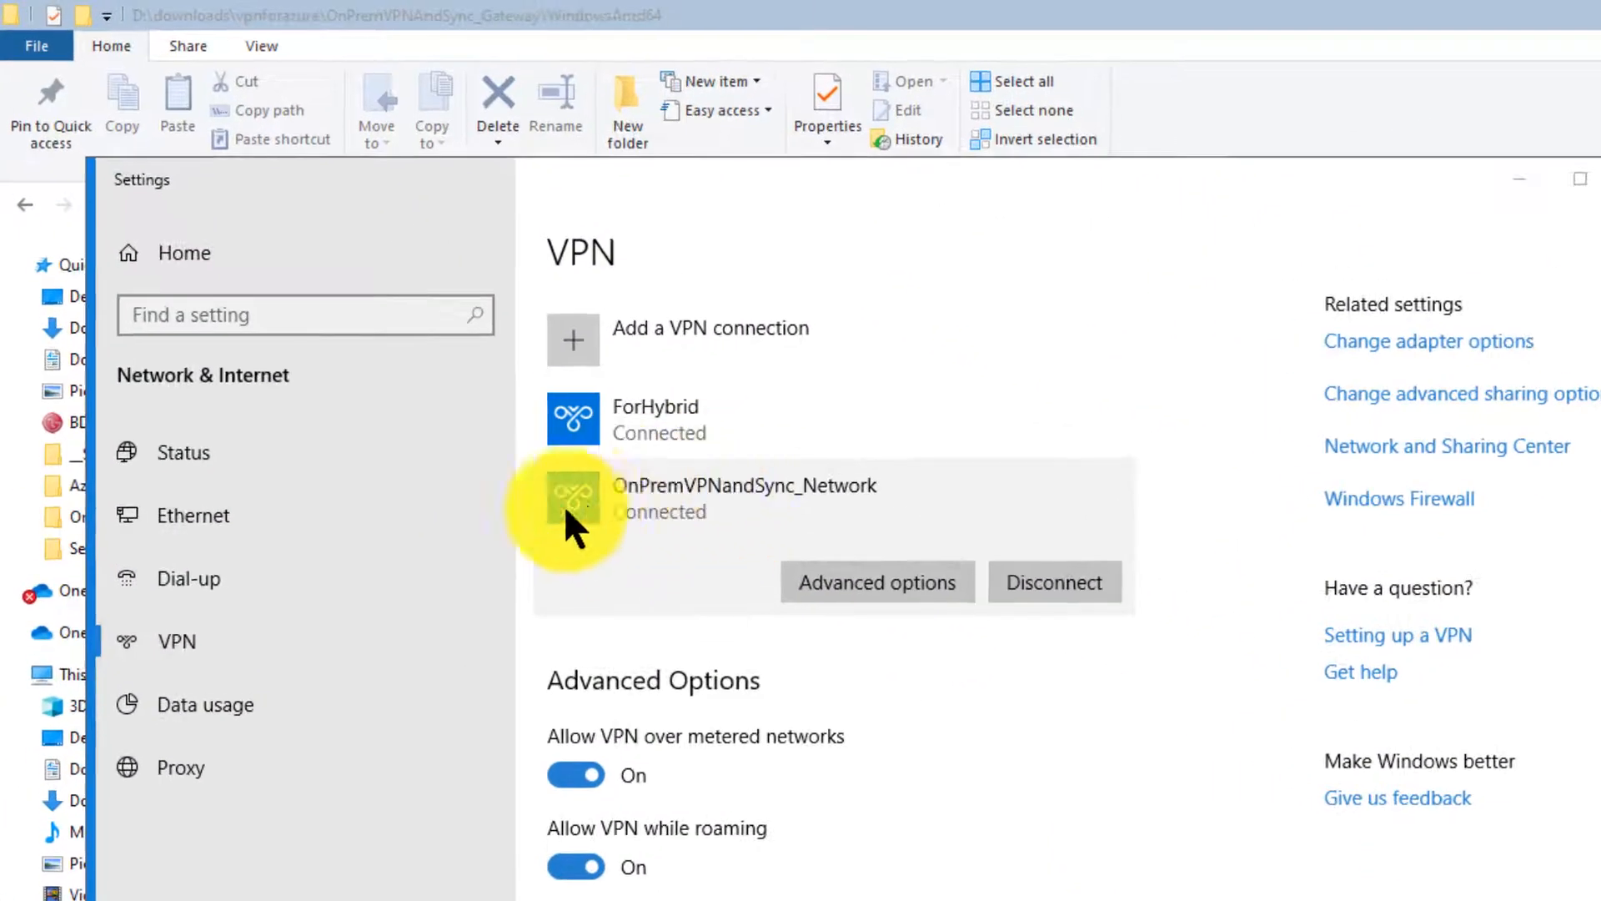
click(859, 601)
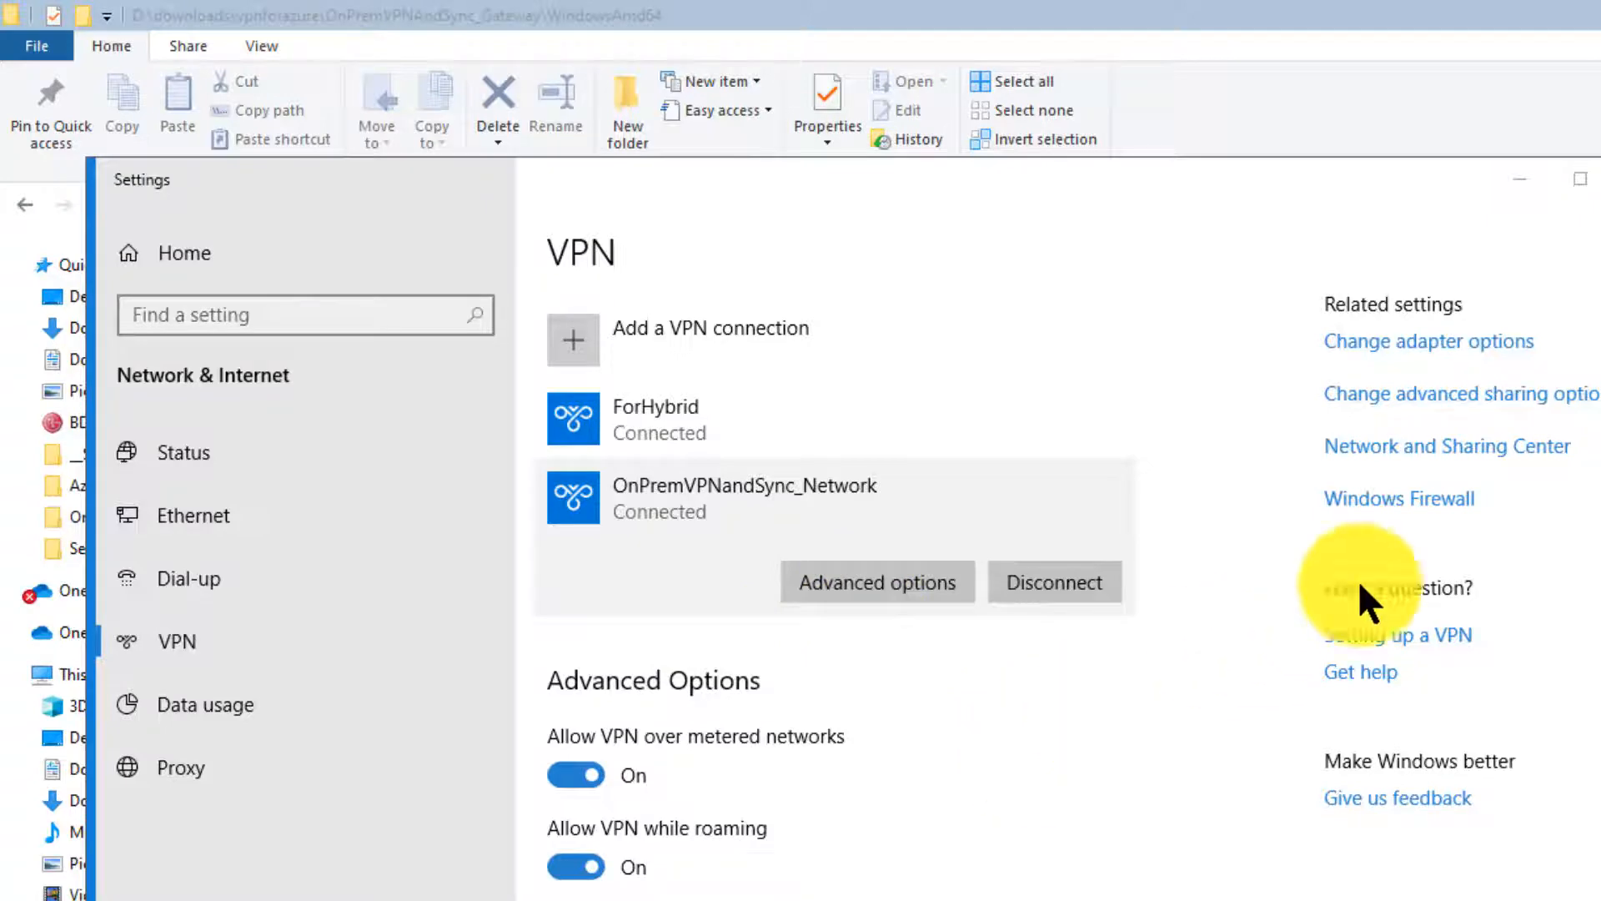
click(1507, 171)
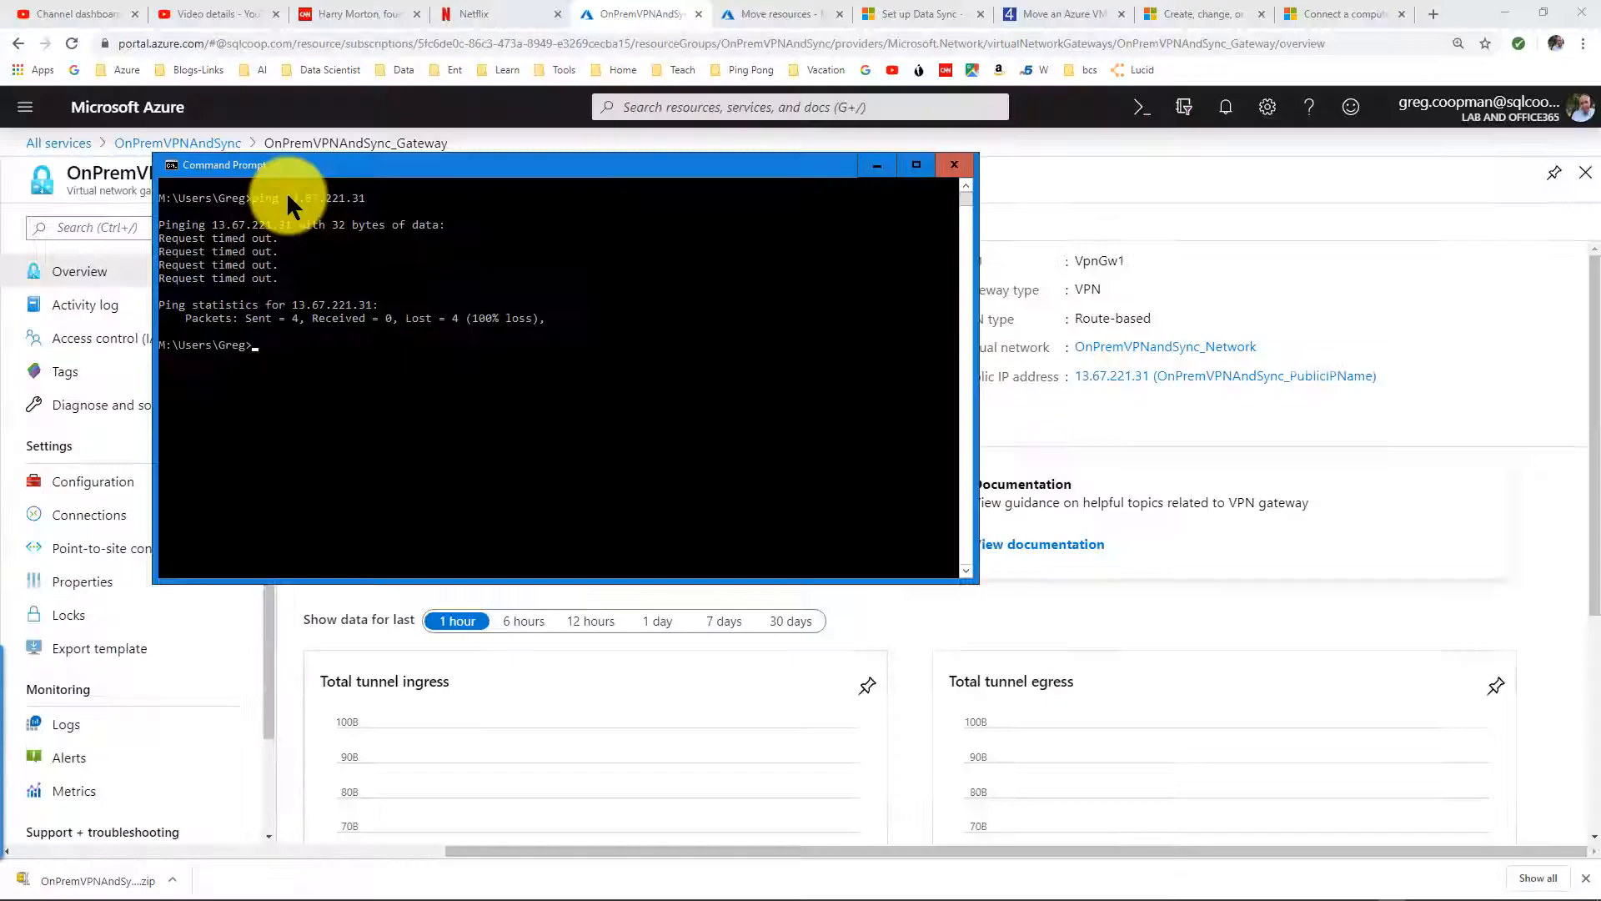
Display the full IP configuration in Command Prompt with ipconfig /all
text(ipconfig)
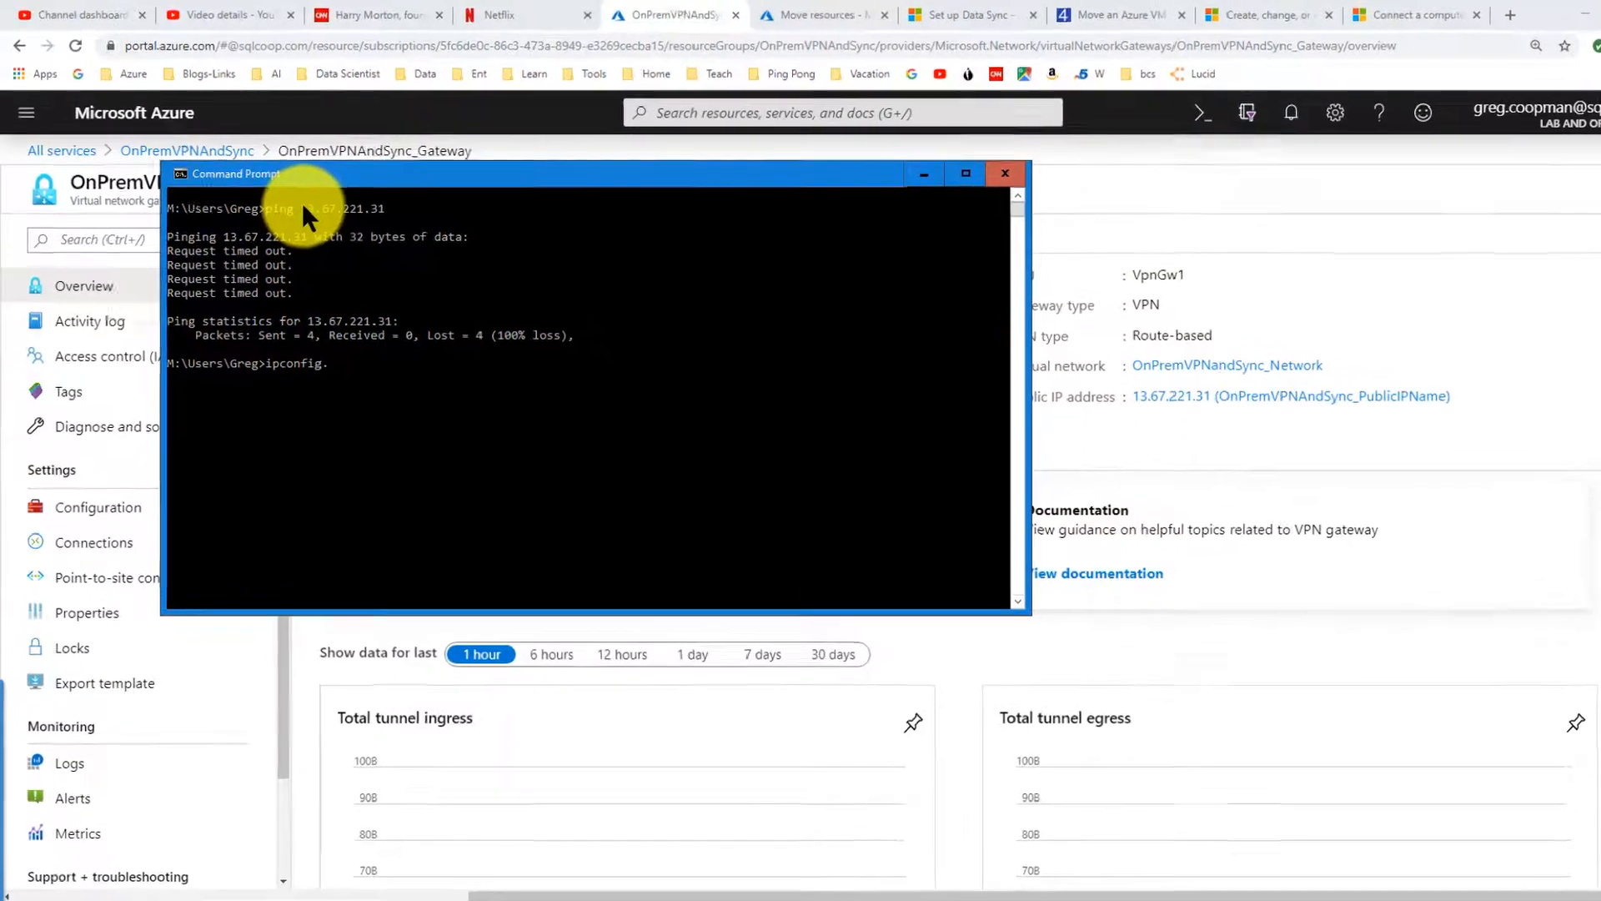
text( /all)
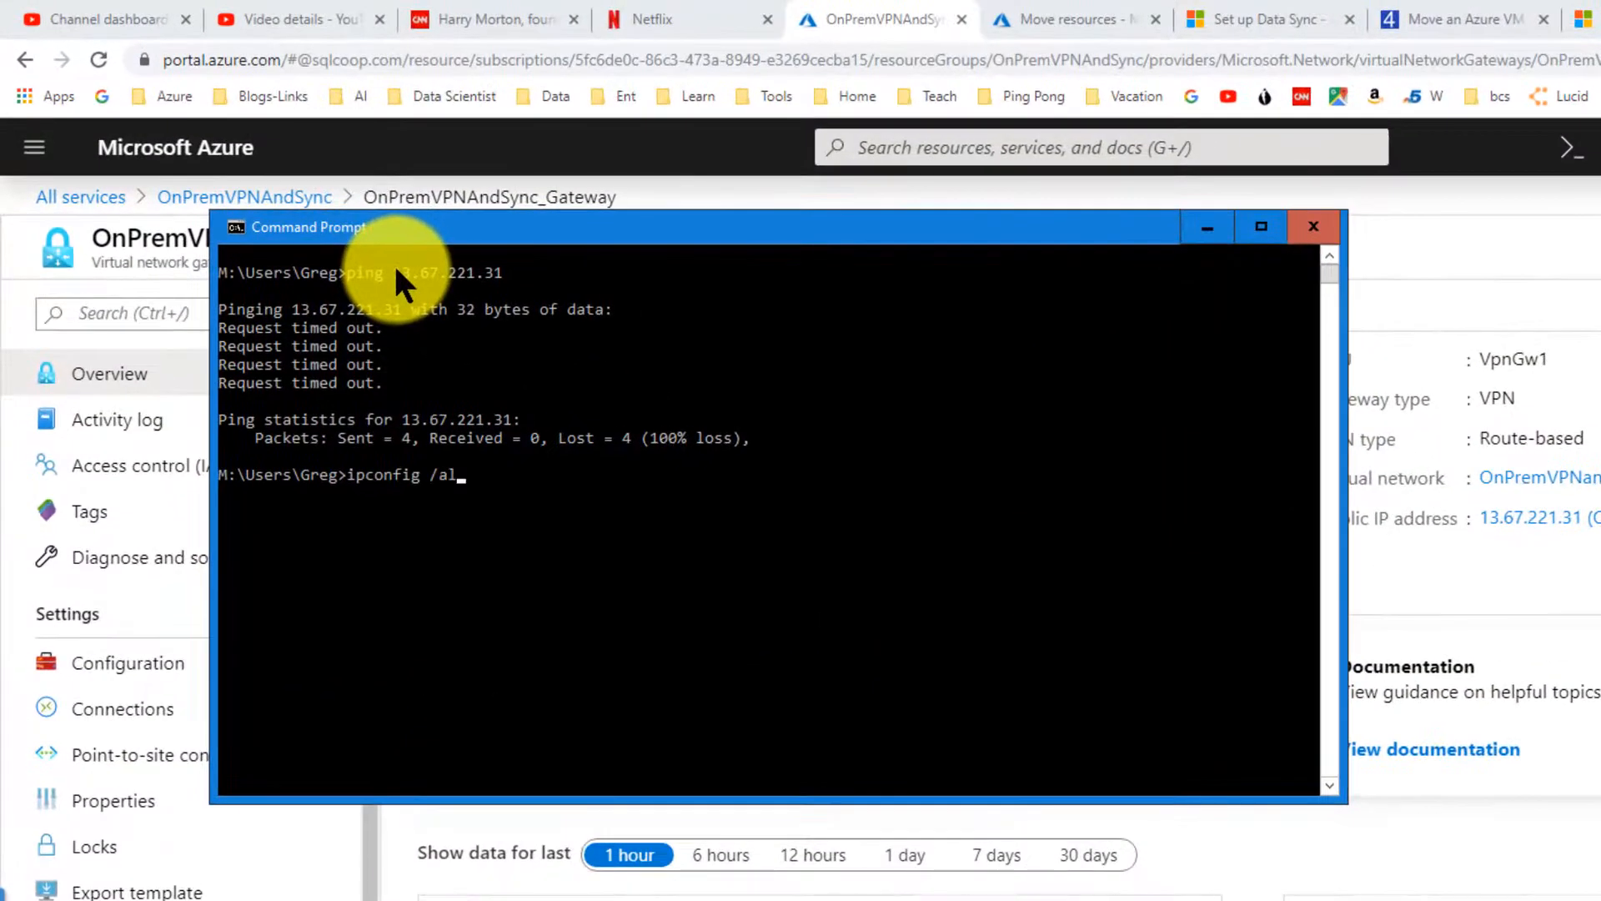
key(Return)
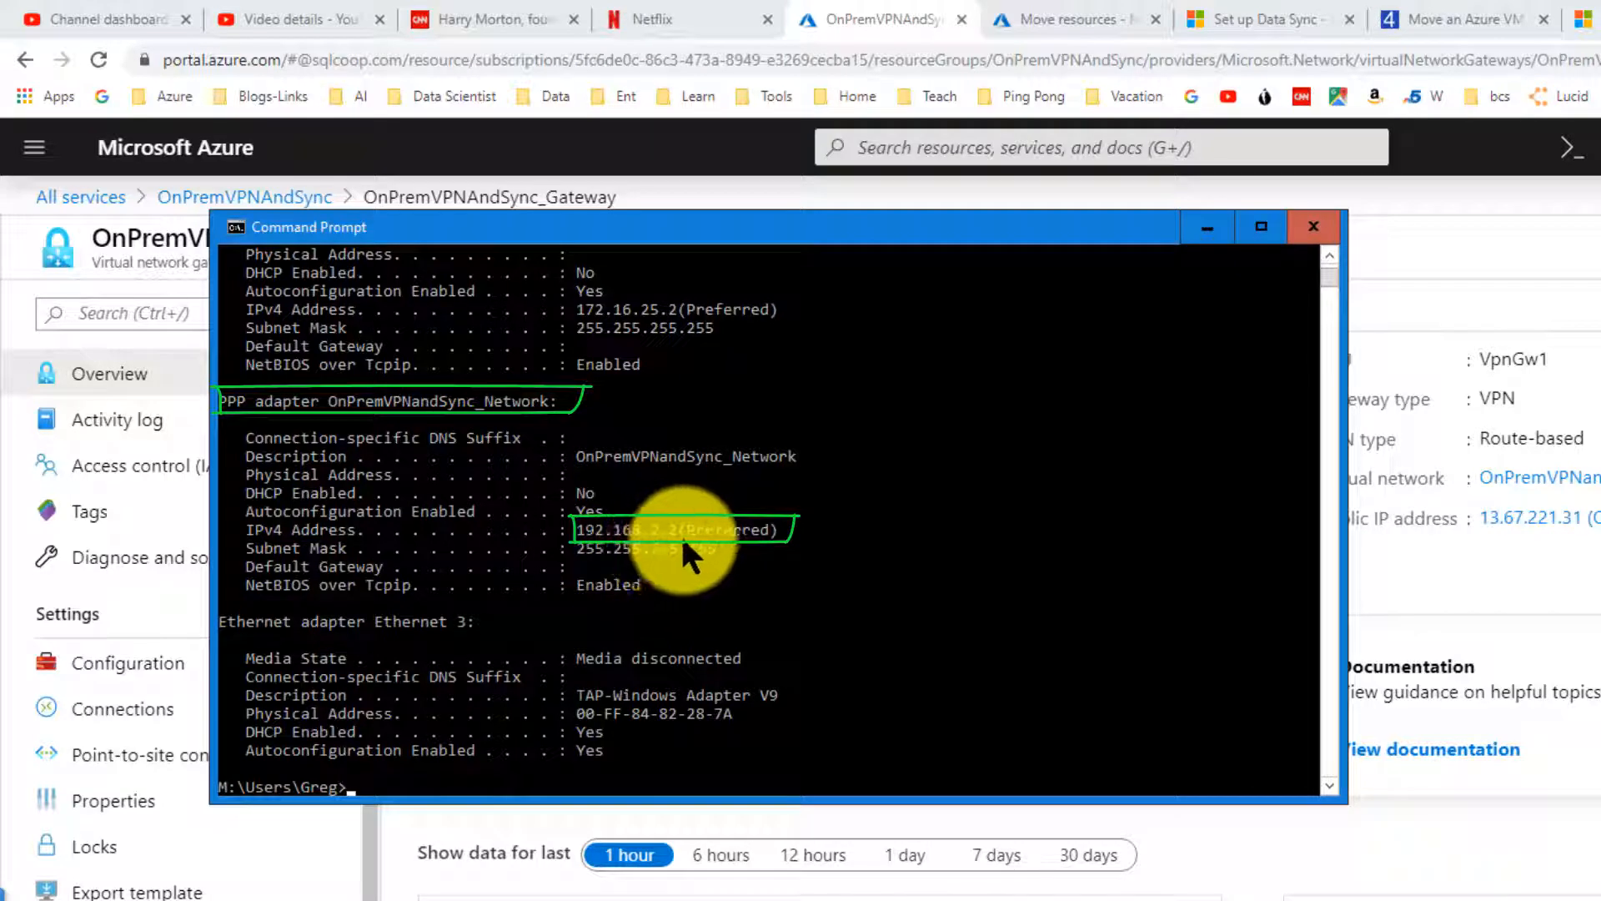
Ping the VPN adapter's IPv4 address 192.168.2.2
key(Up)
key(Up)
key(Up)
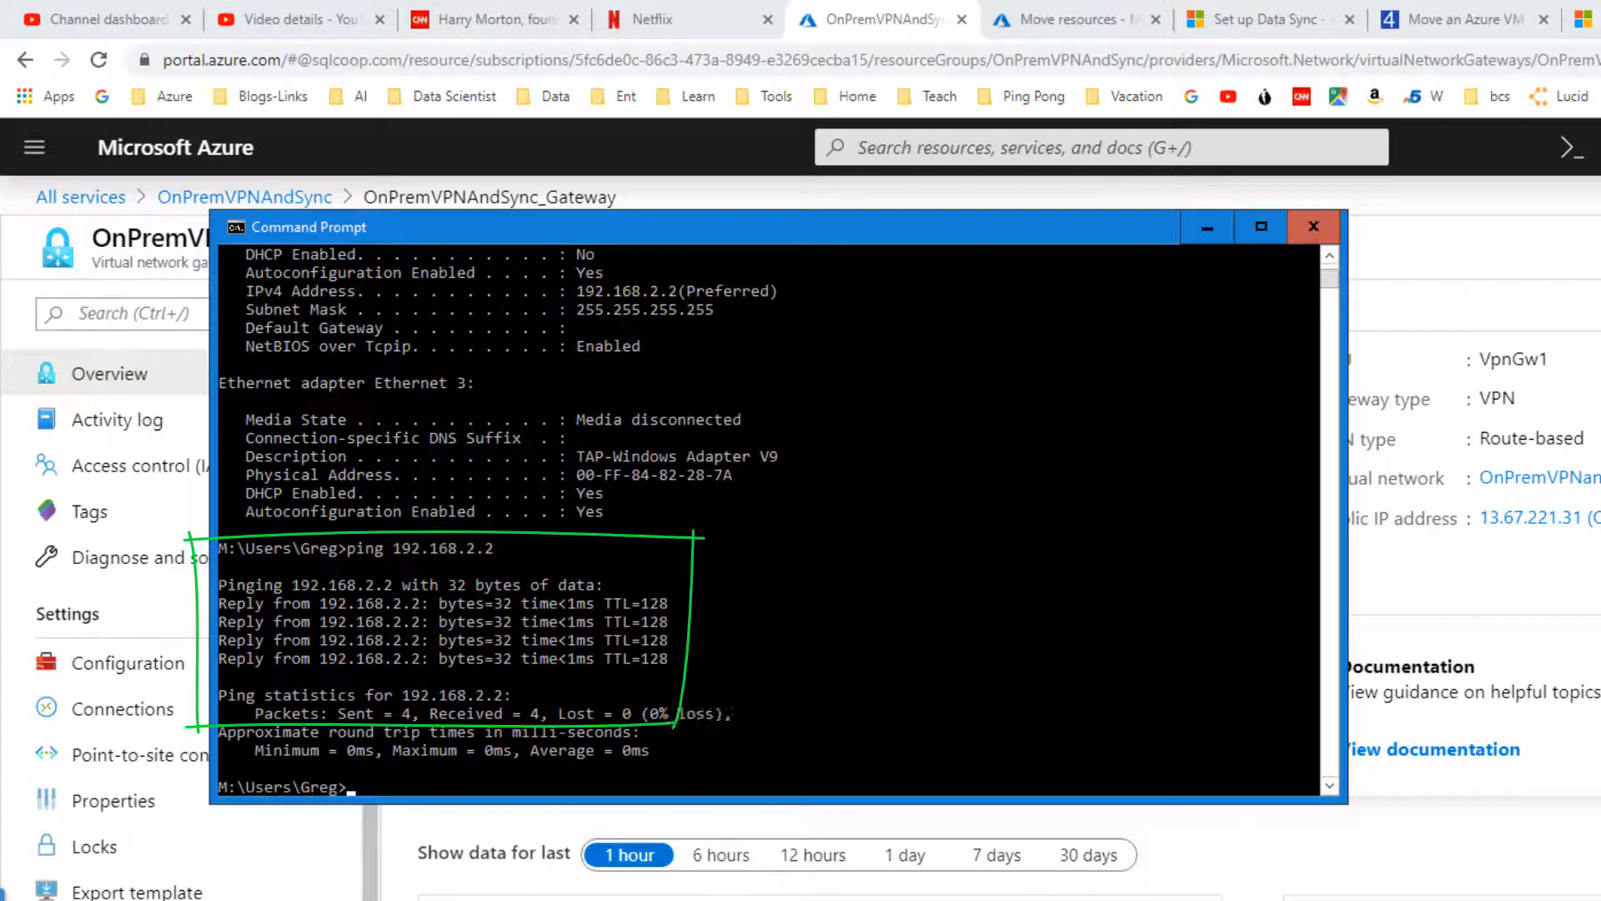
Switch to the Azure portal, open the virtual machine Win2016Srvr and copy its private IP address
click(1582, 825)
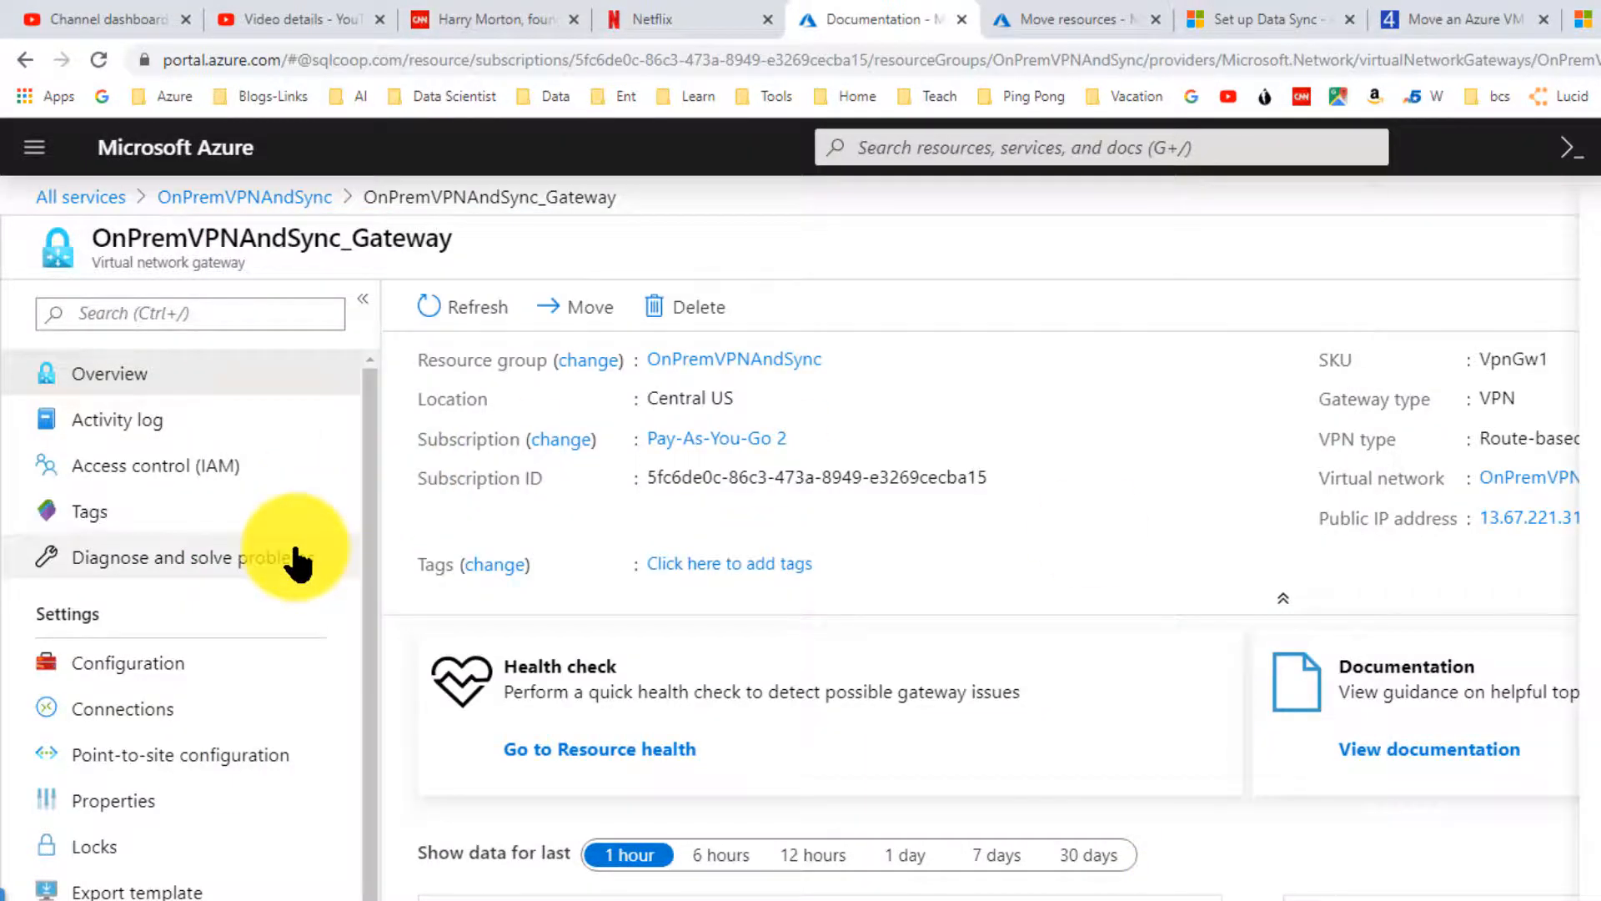
click(899, 155)
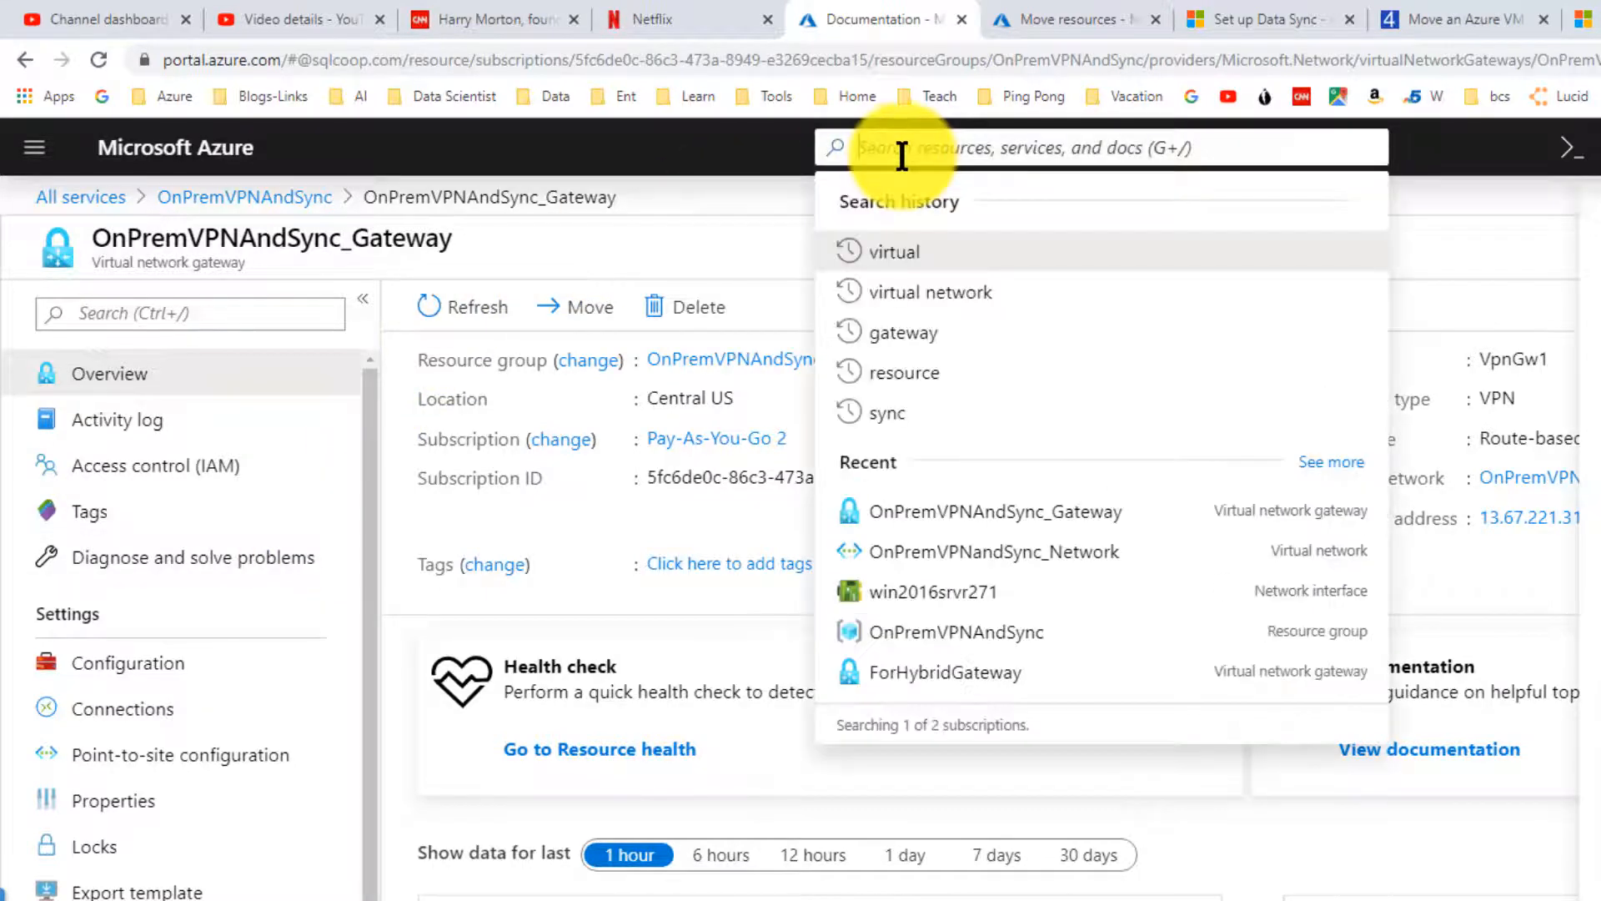
text(vm)
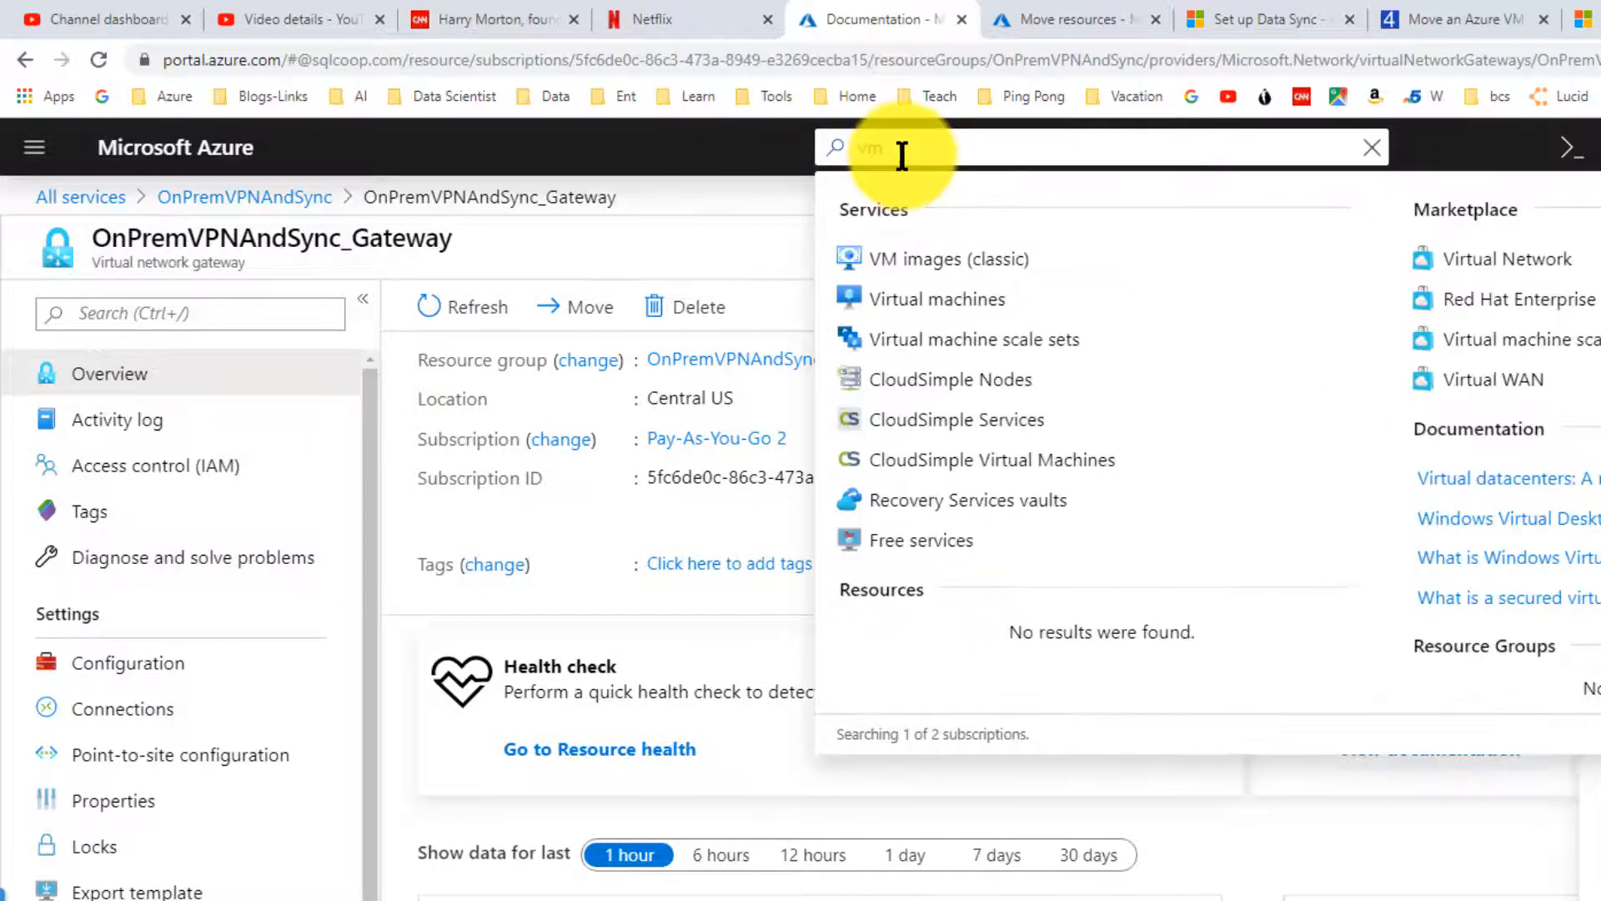
click(943, 300)
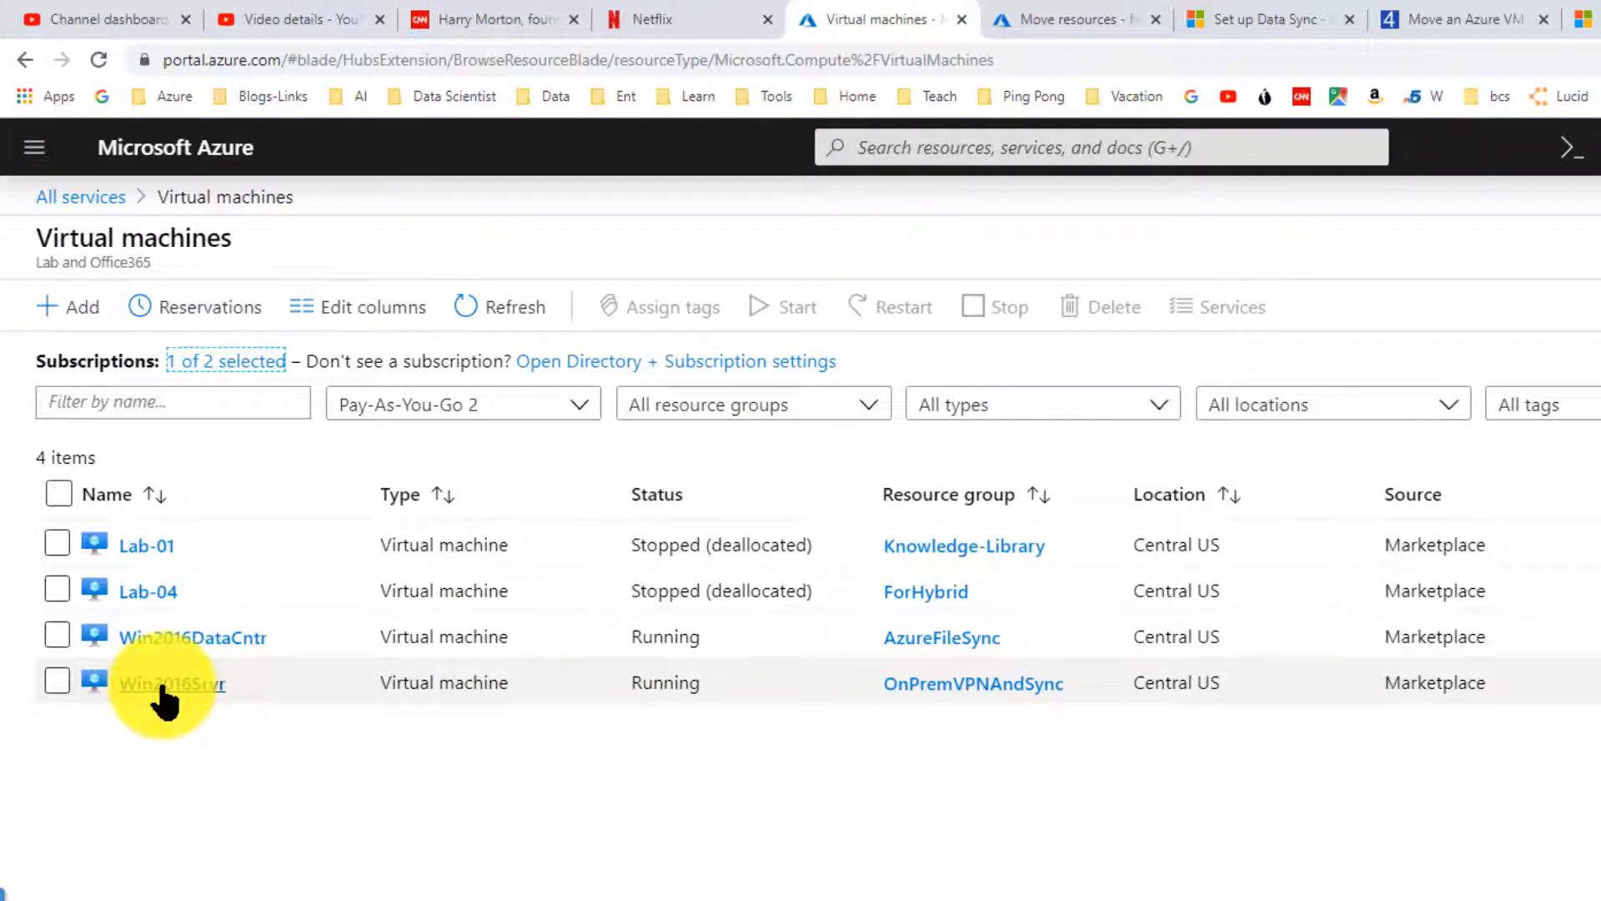
click(164, 686)
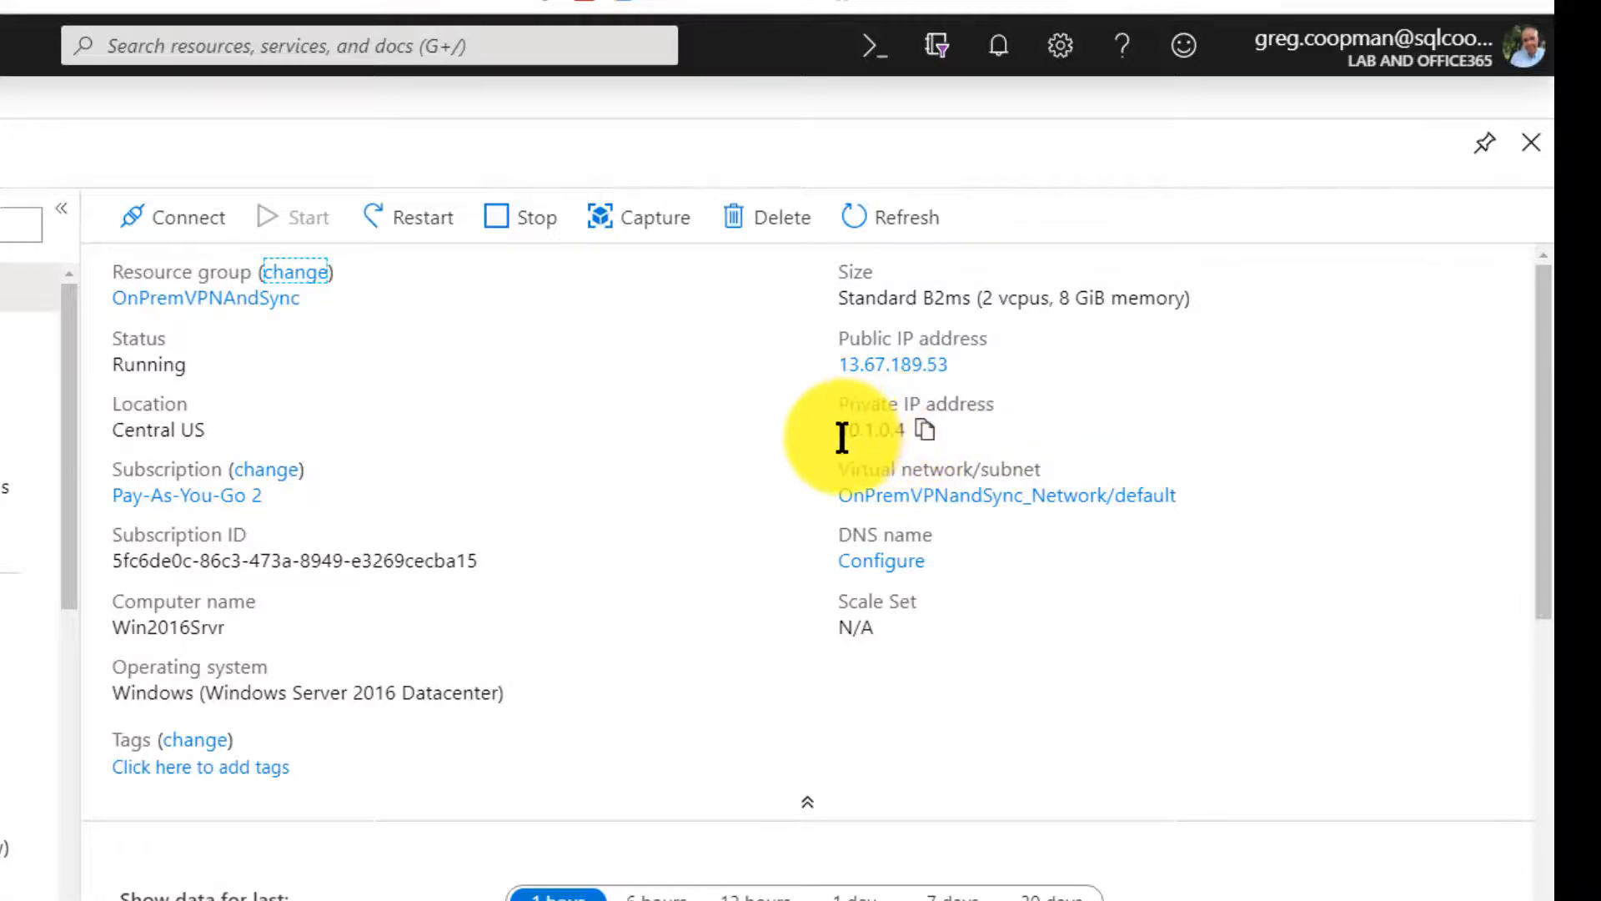
click(926, 429)
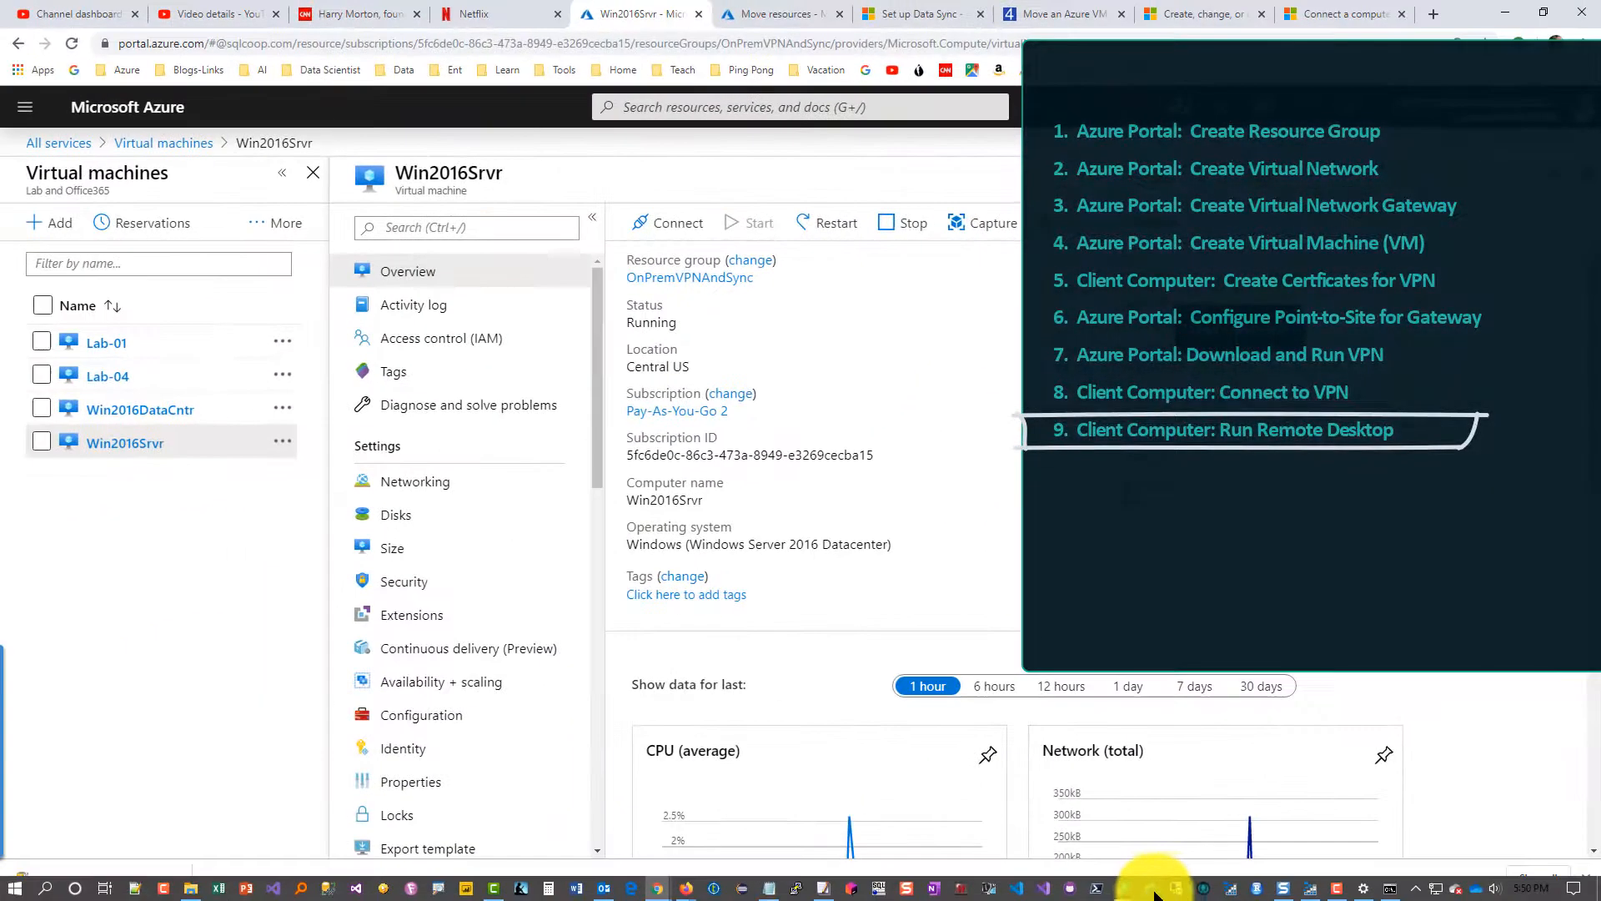
Switch to Remote Desktop Connection and start a connection to computer 10.1.0.4
click(1176, 889)
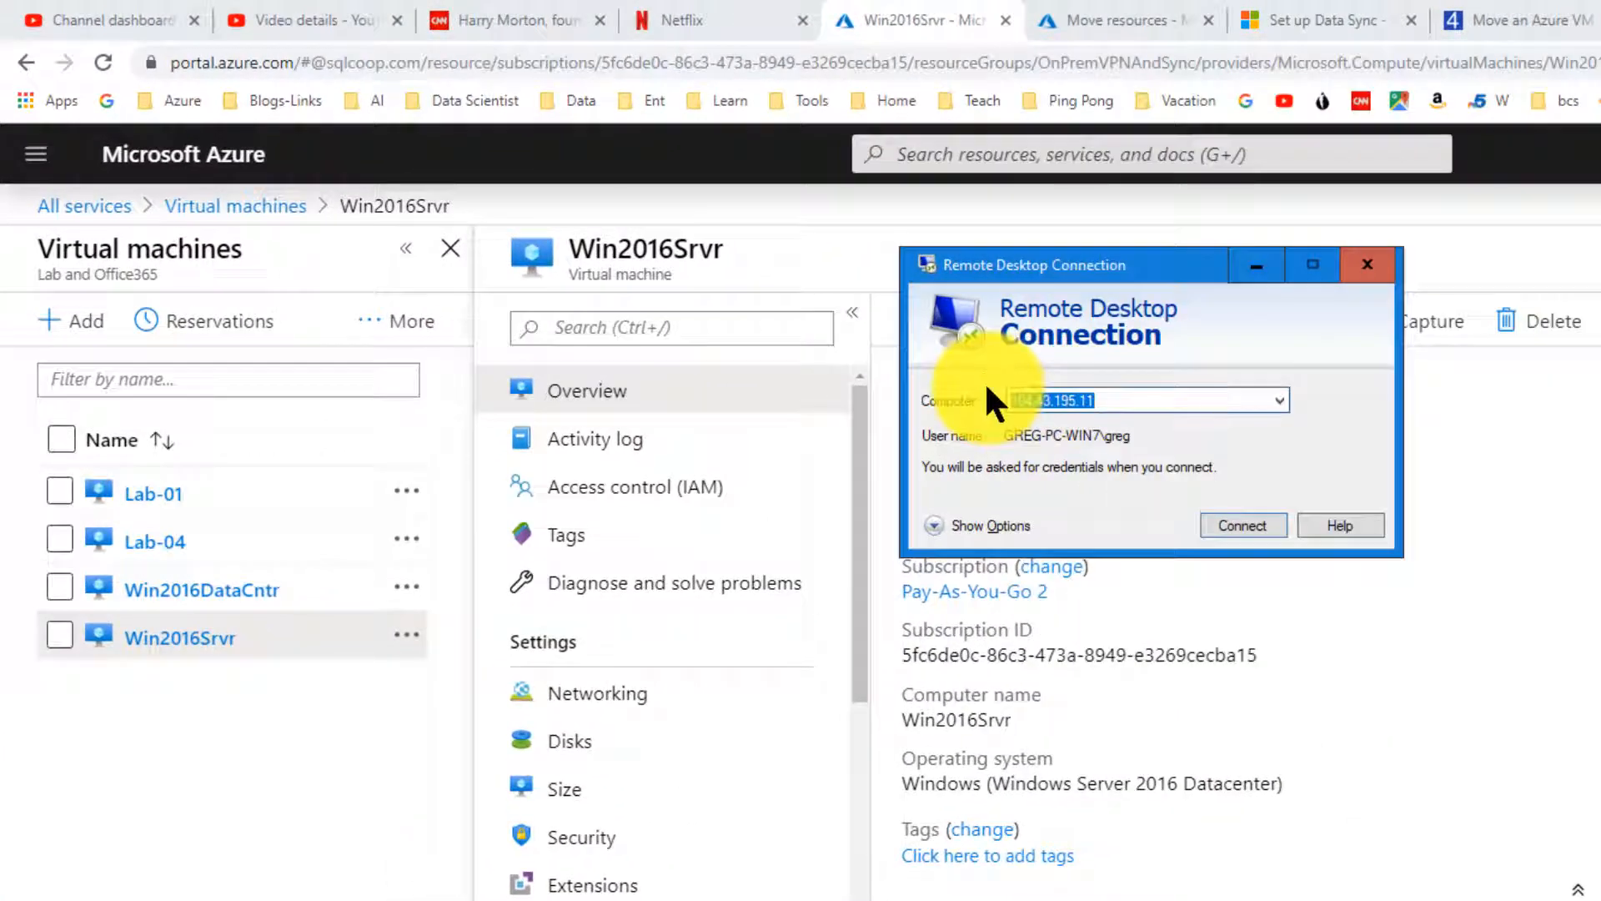
text(10.1.0.4)
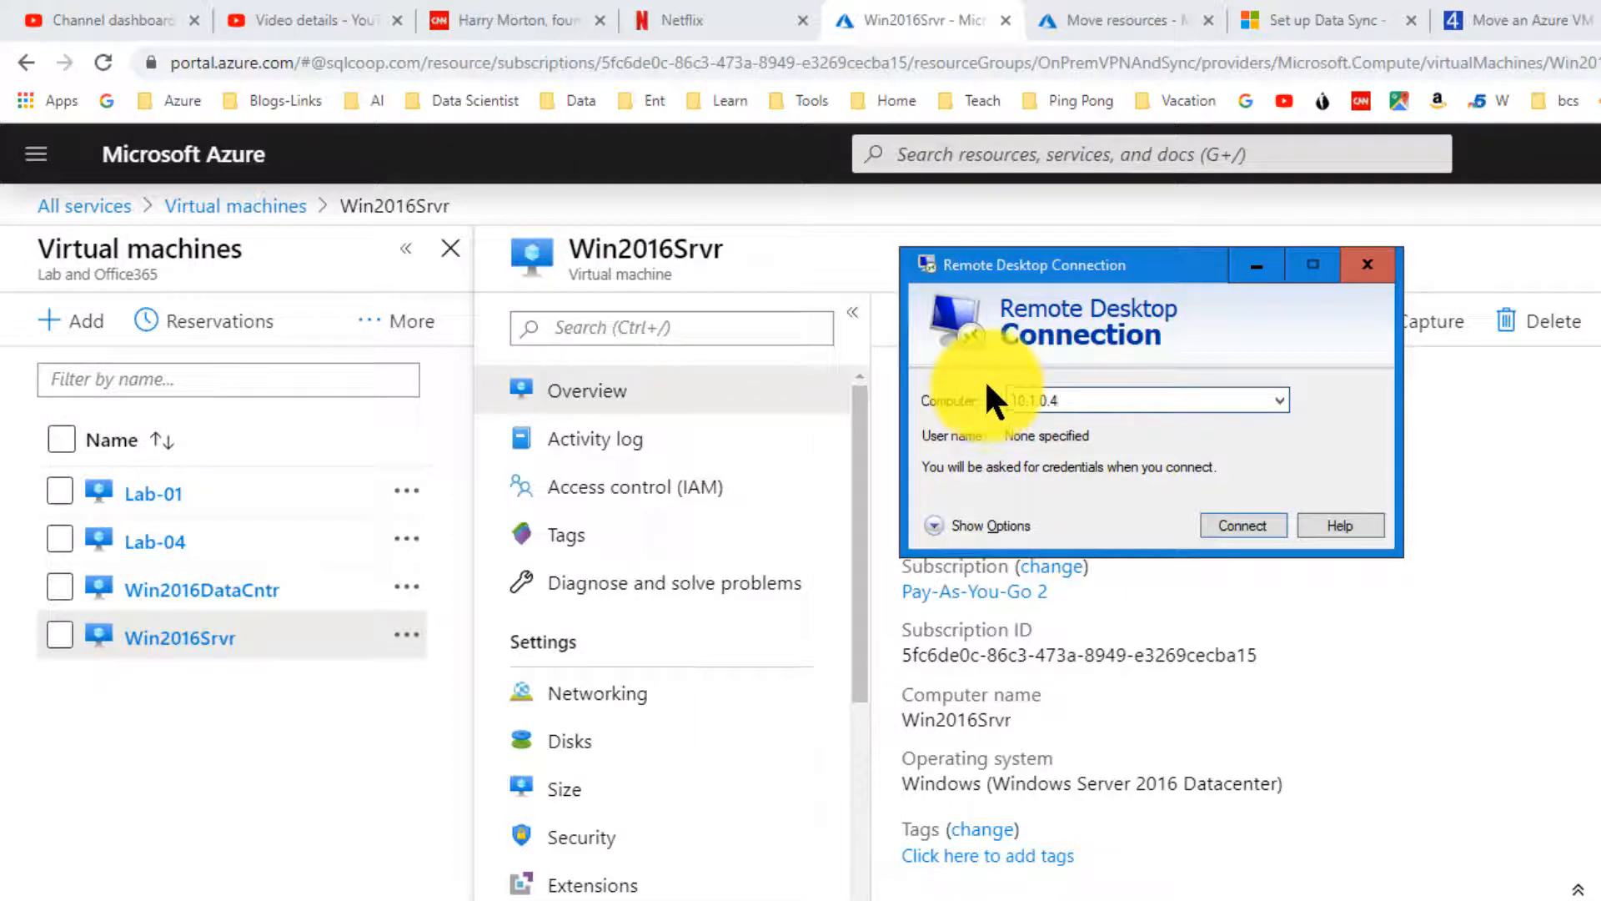
click(1238, 528)
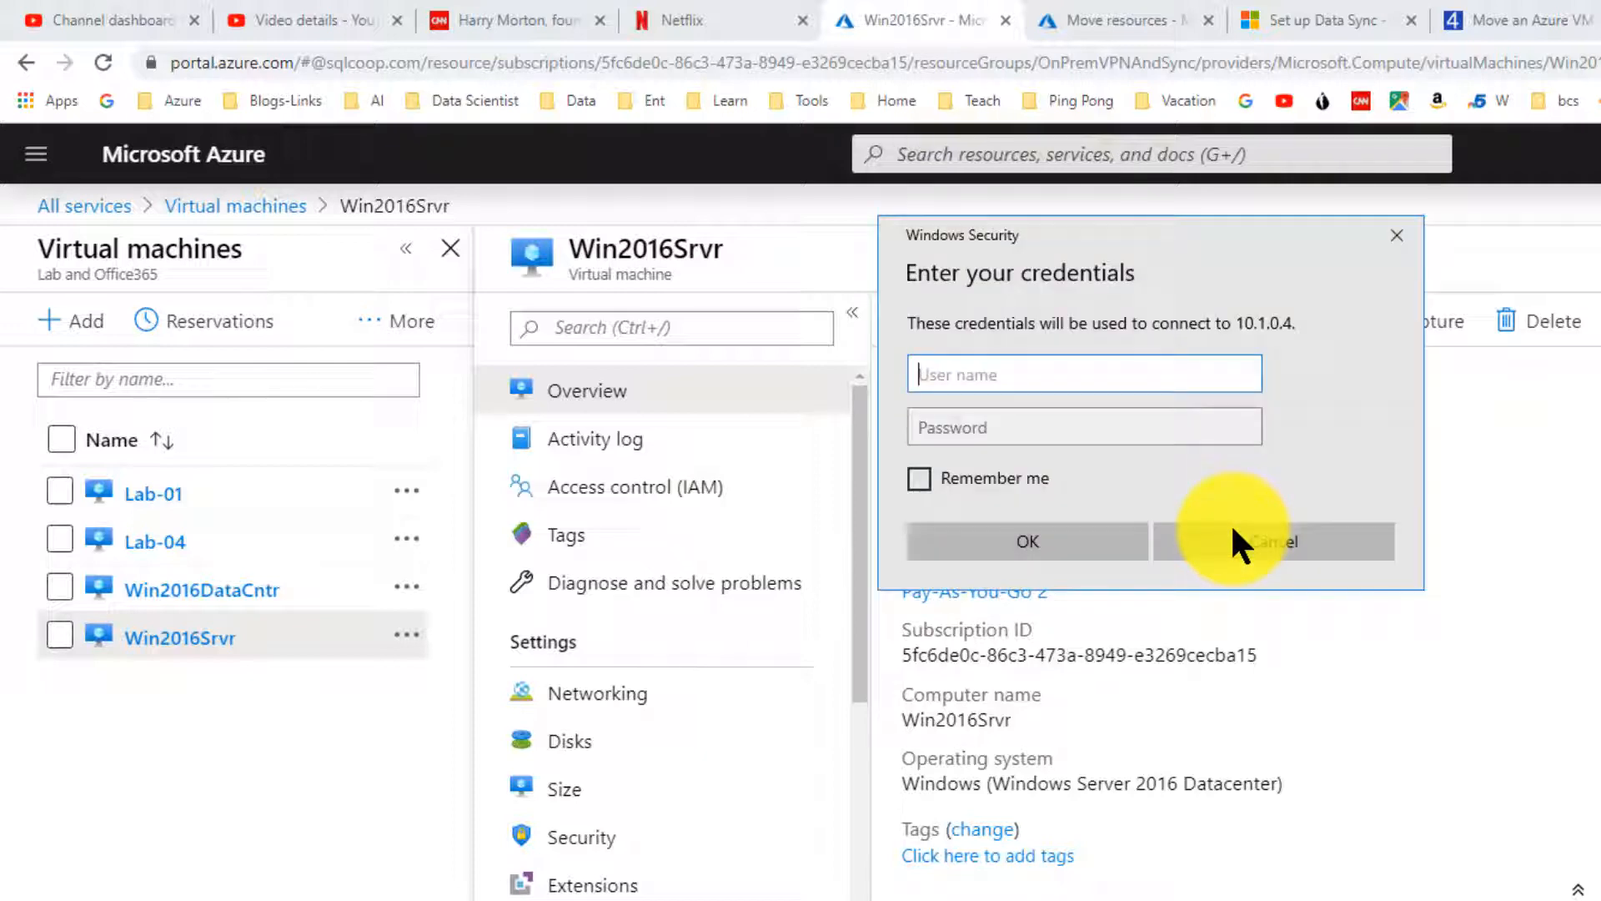
Sign in with the account user name and password despite the certificate errors, and allow the server to be discoverable on the network
text(greg)
key(Tab)
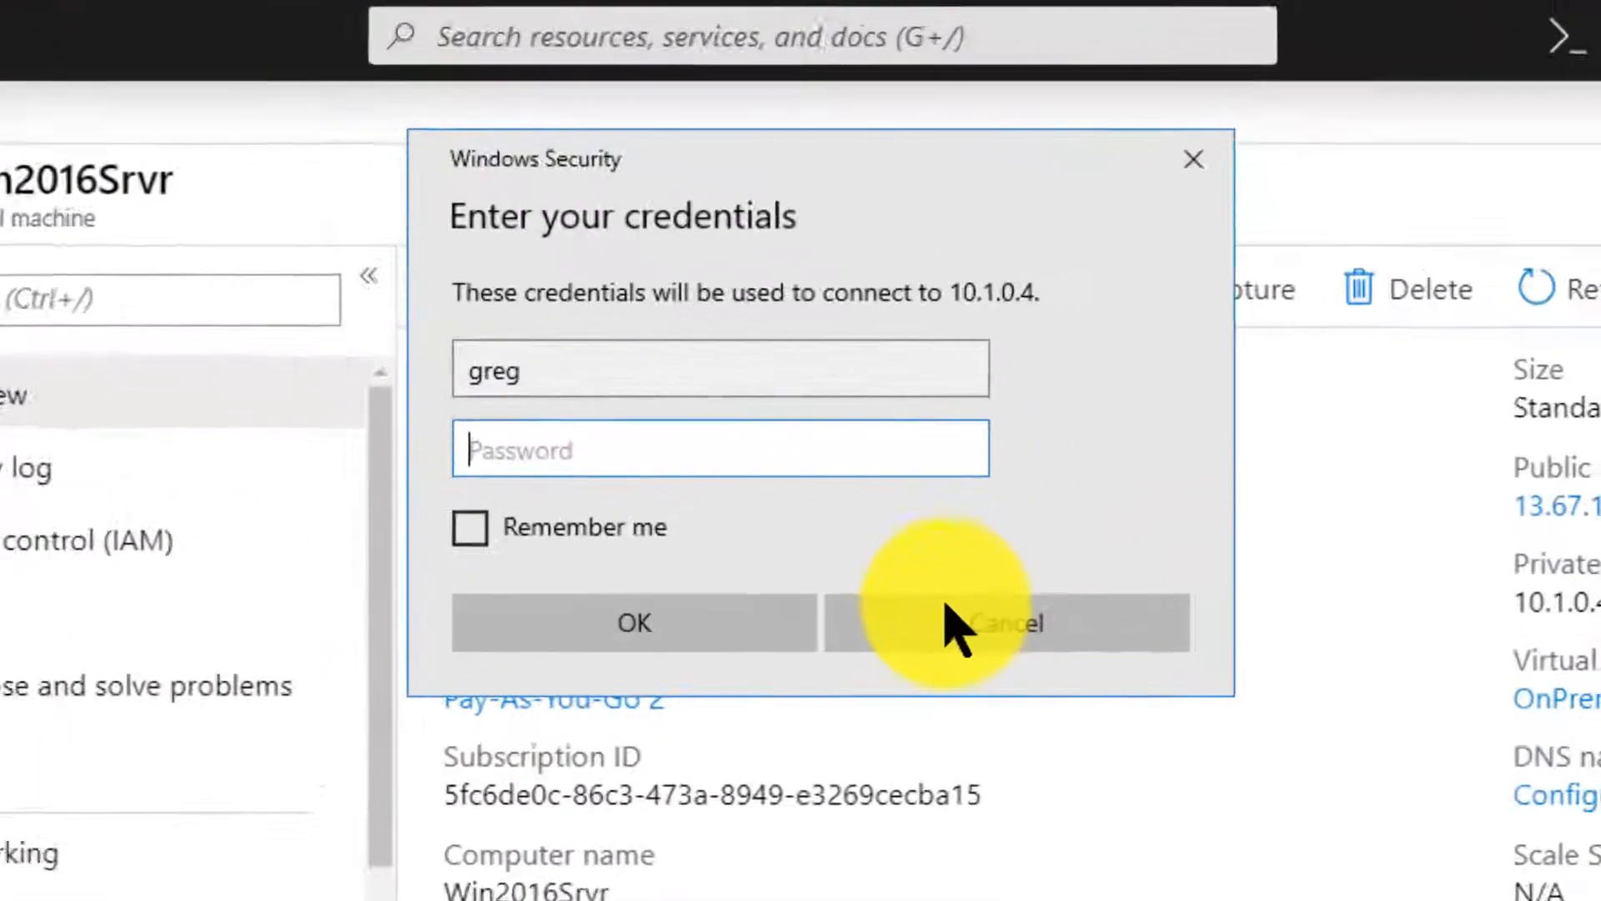
right_click(472, 451)
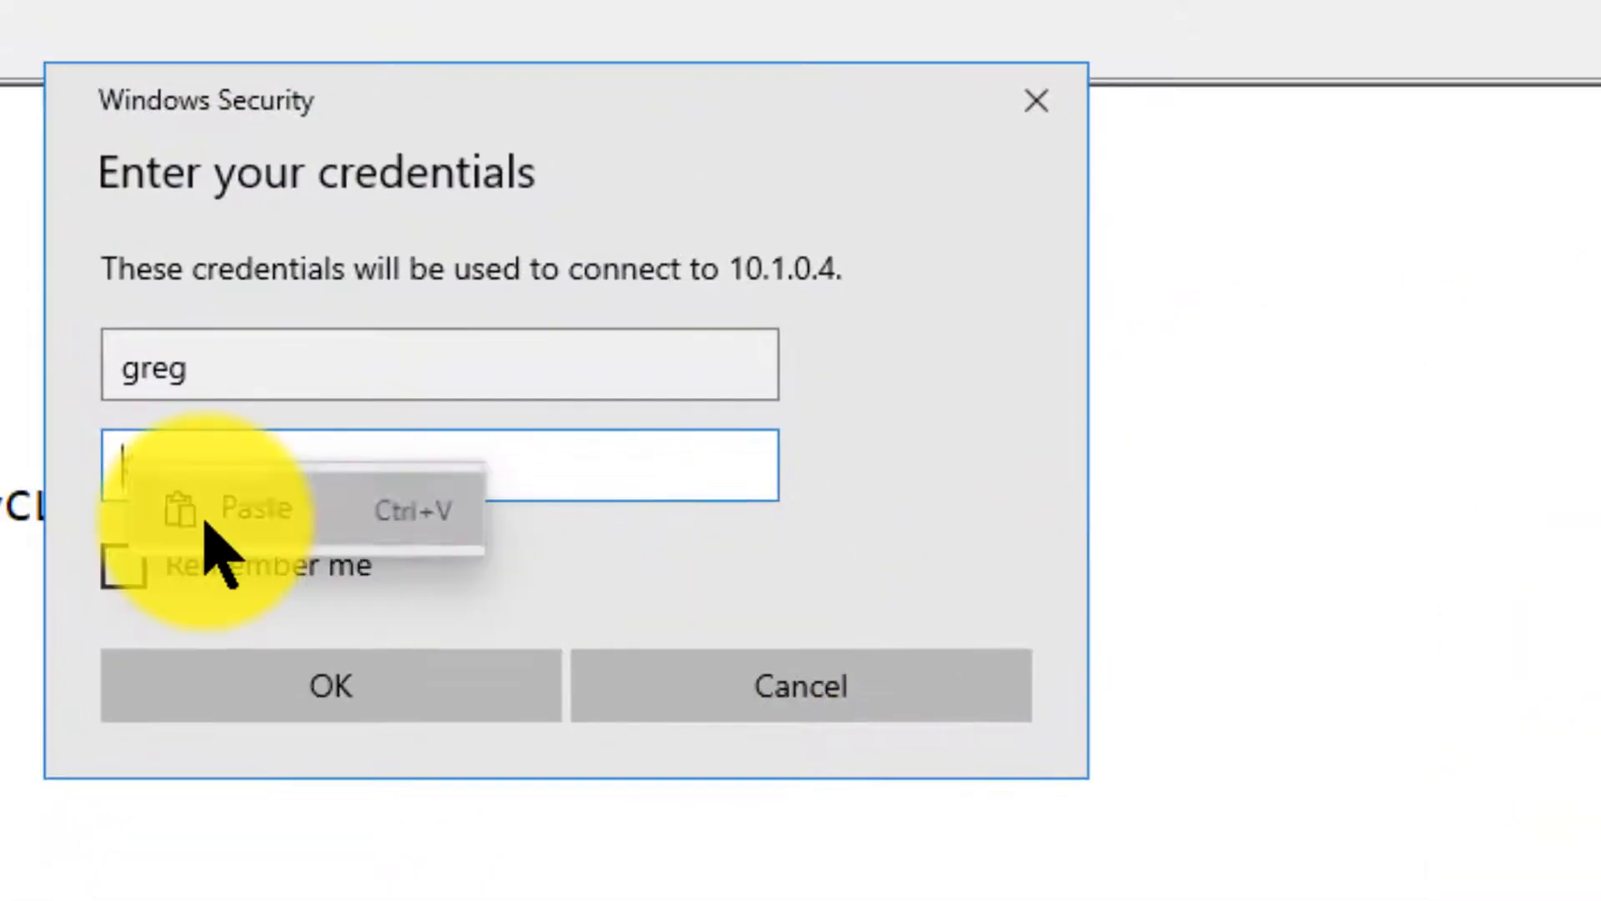
click(537, 487)
click(250, 692)
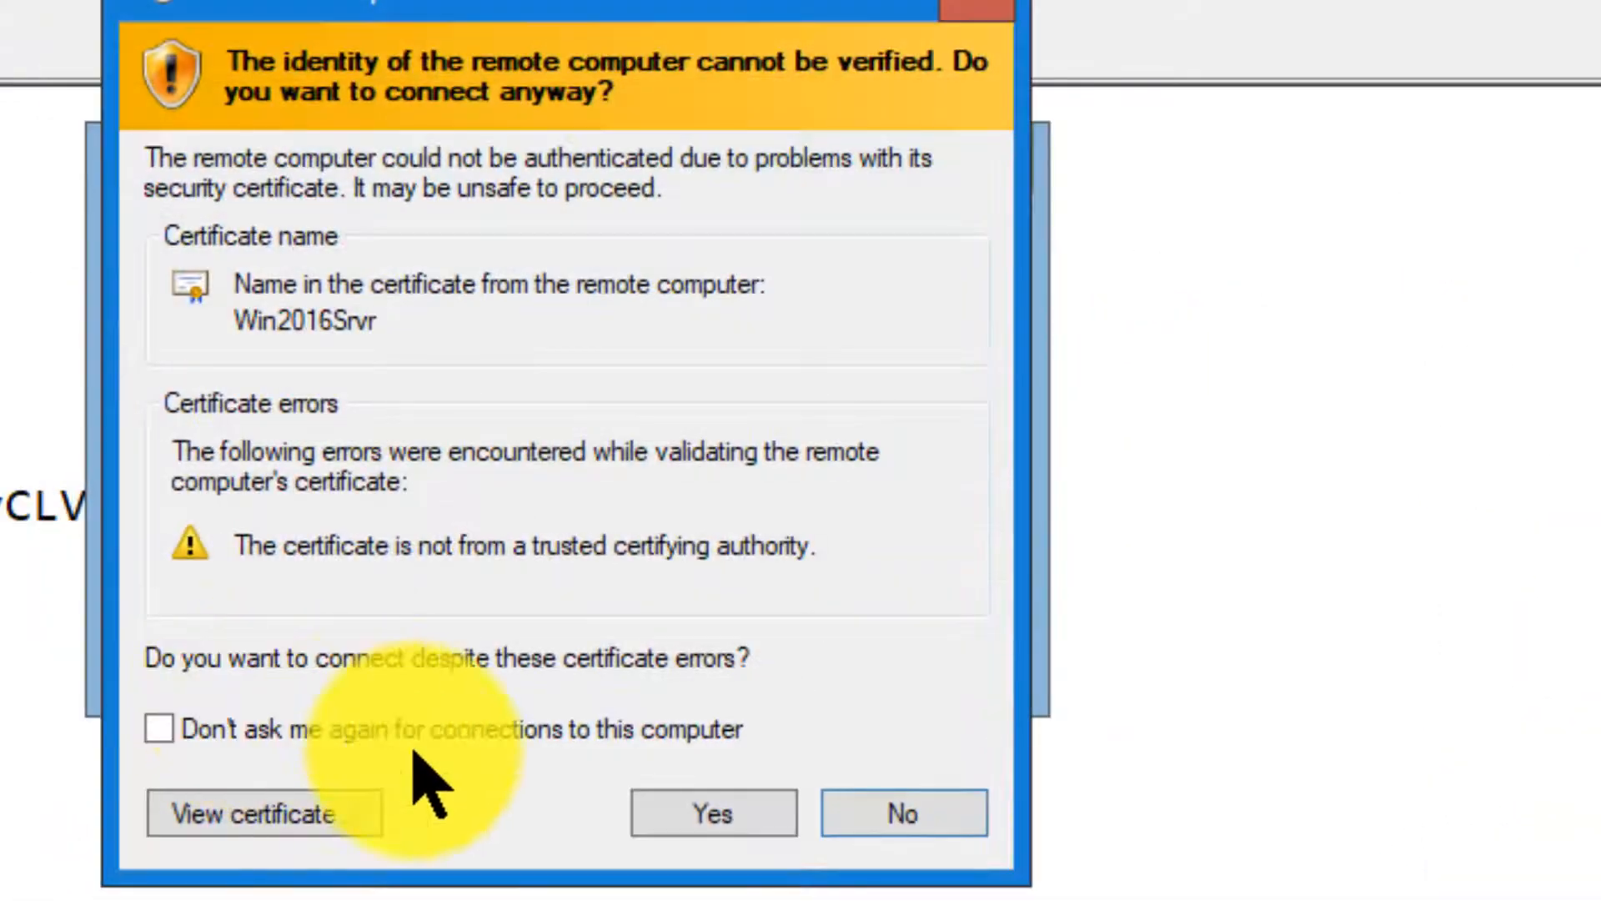
click(705, 813)
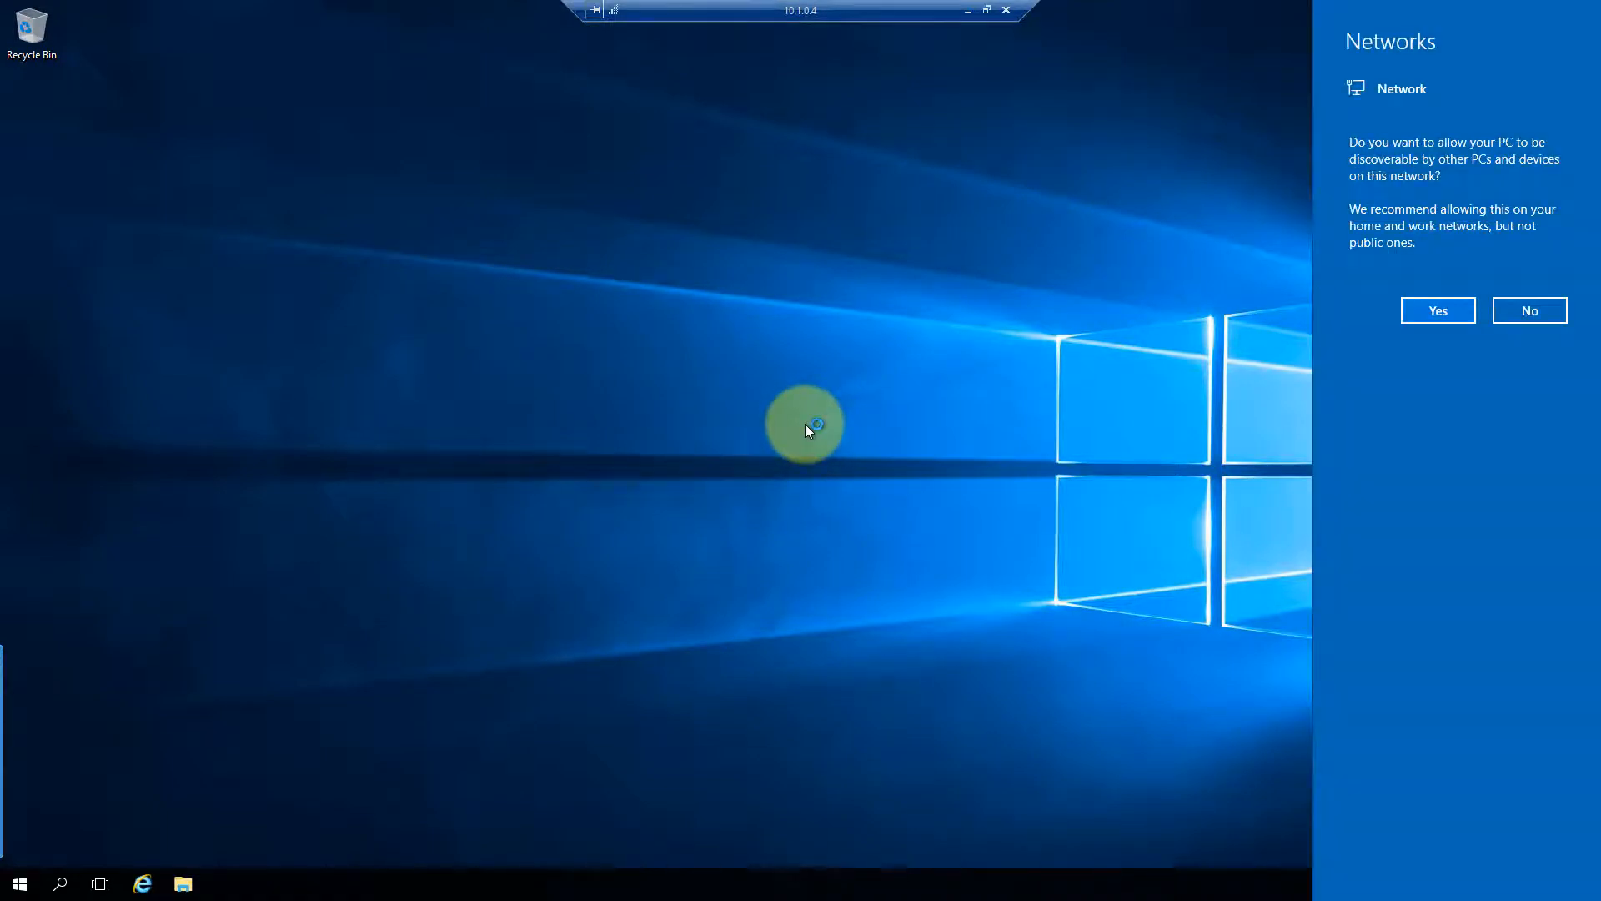
click(1435, 312)
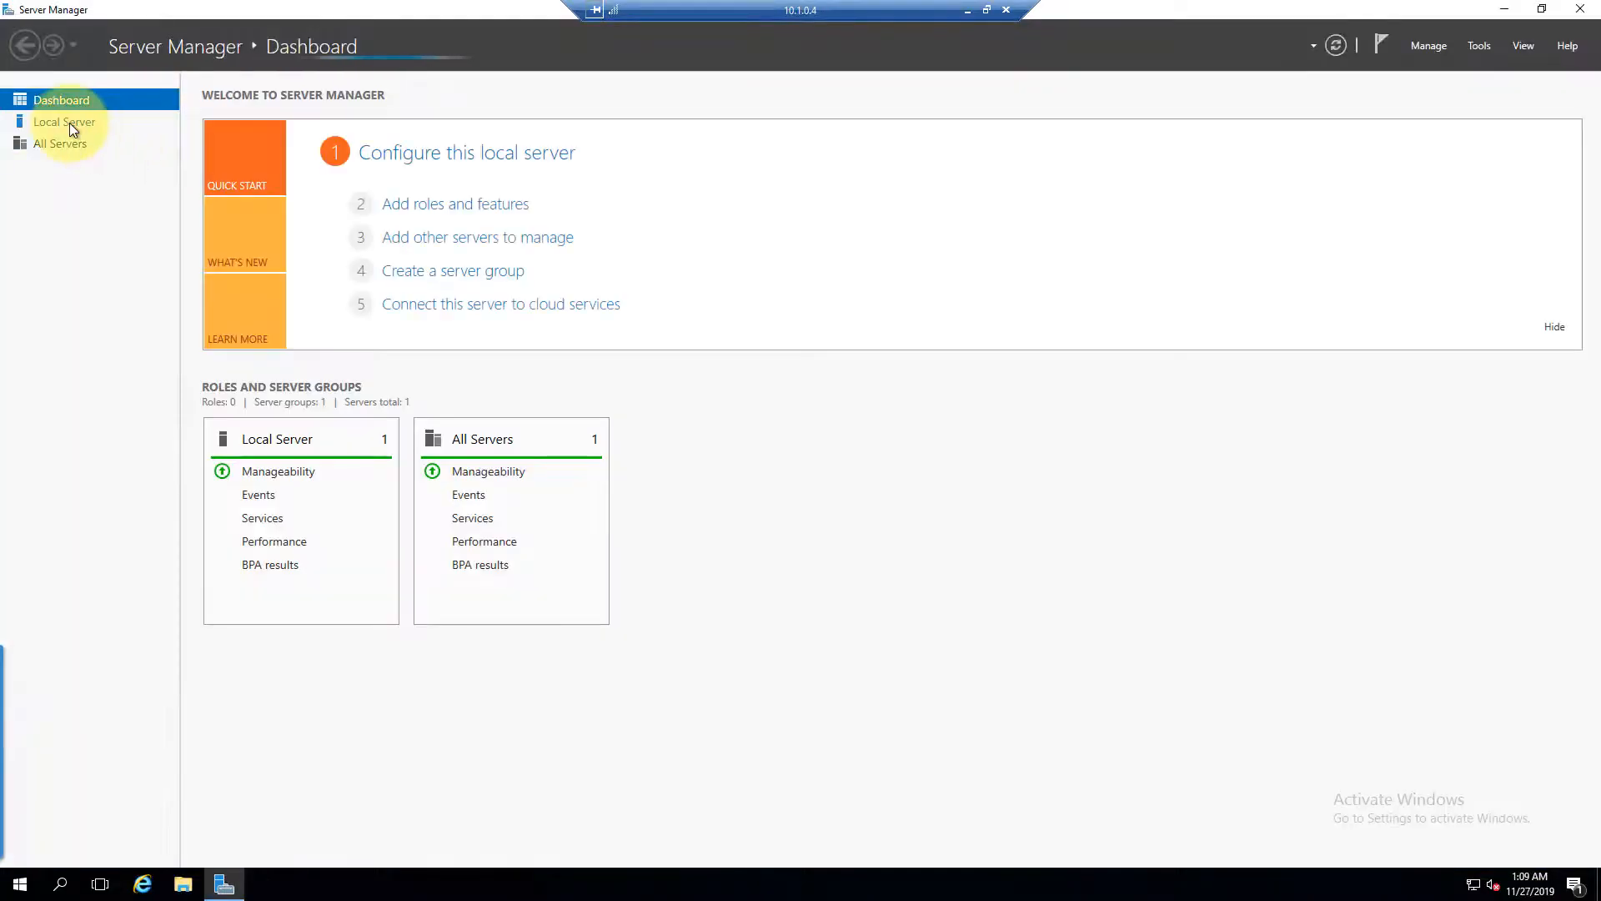
Look through the Local Server, Dashboard and All Servers pages of Server Manager on the remote server
click(69, 123)
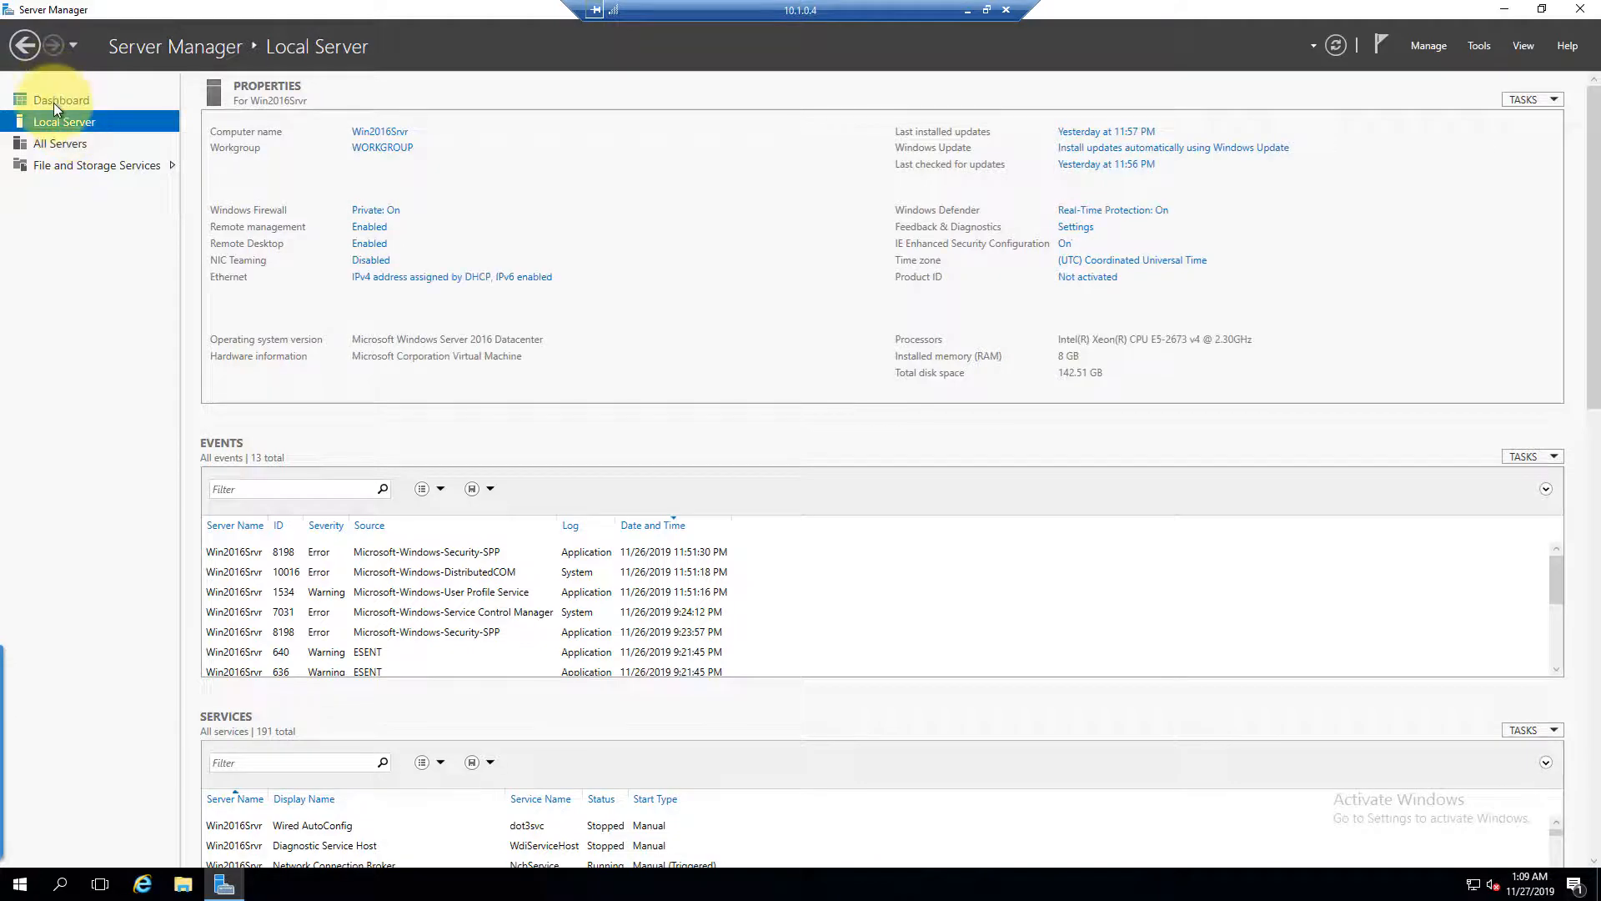
click(55, 101)
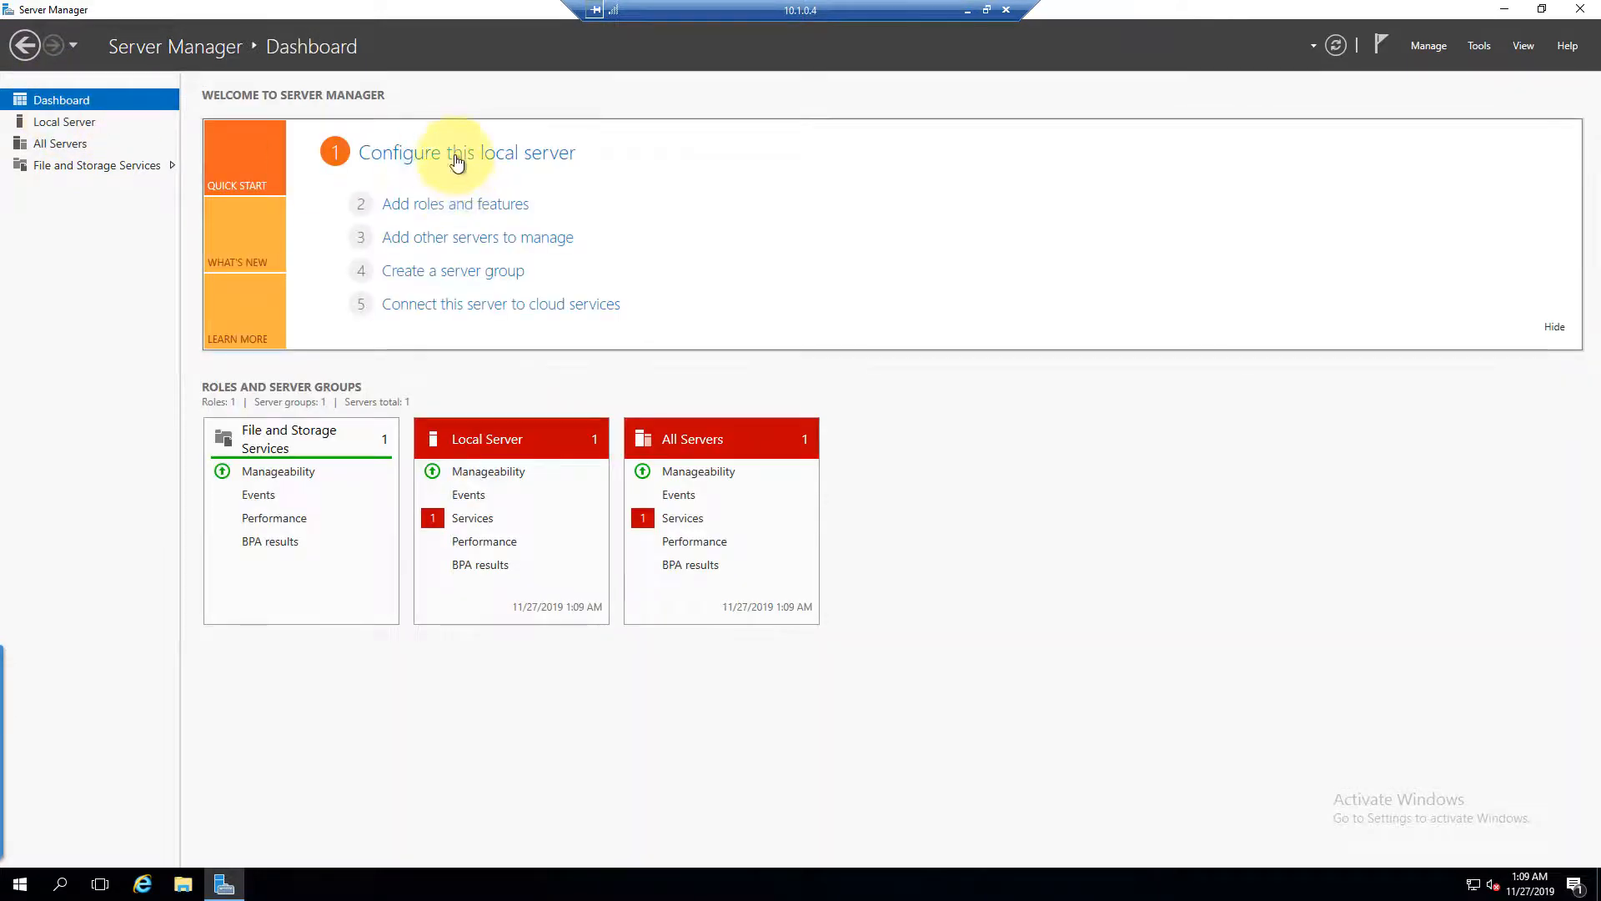
click(456, 155)
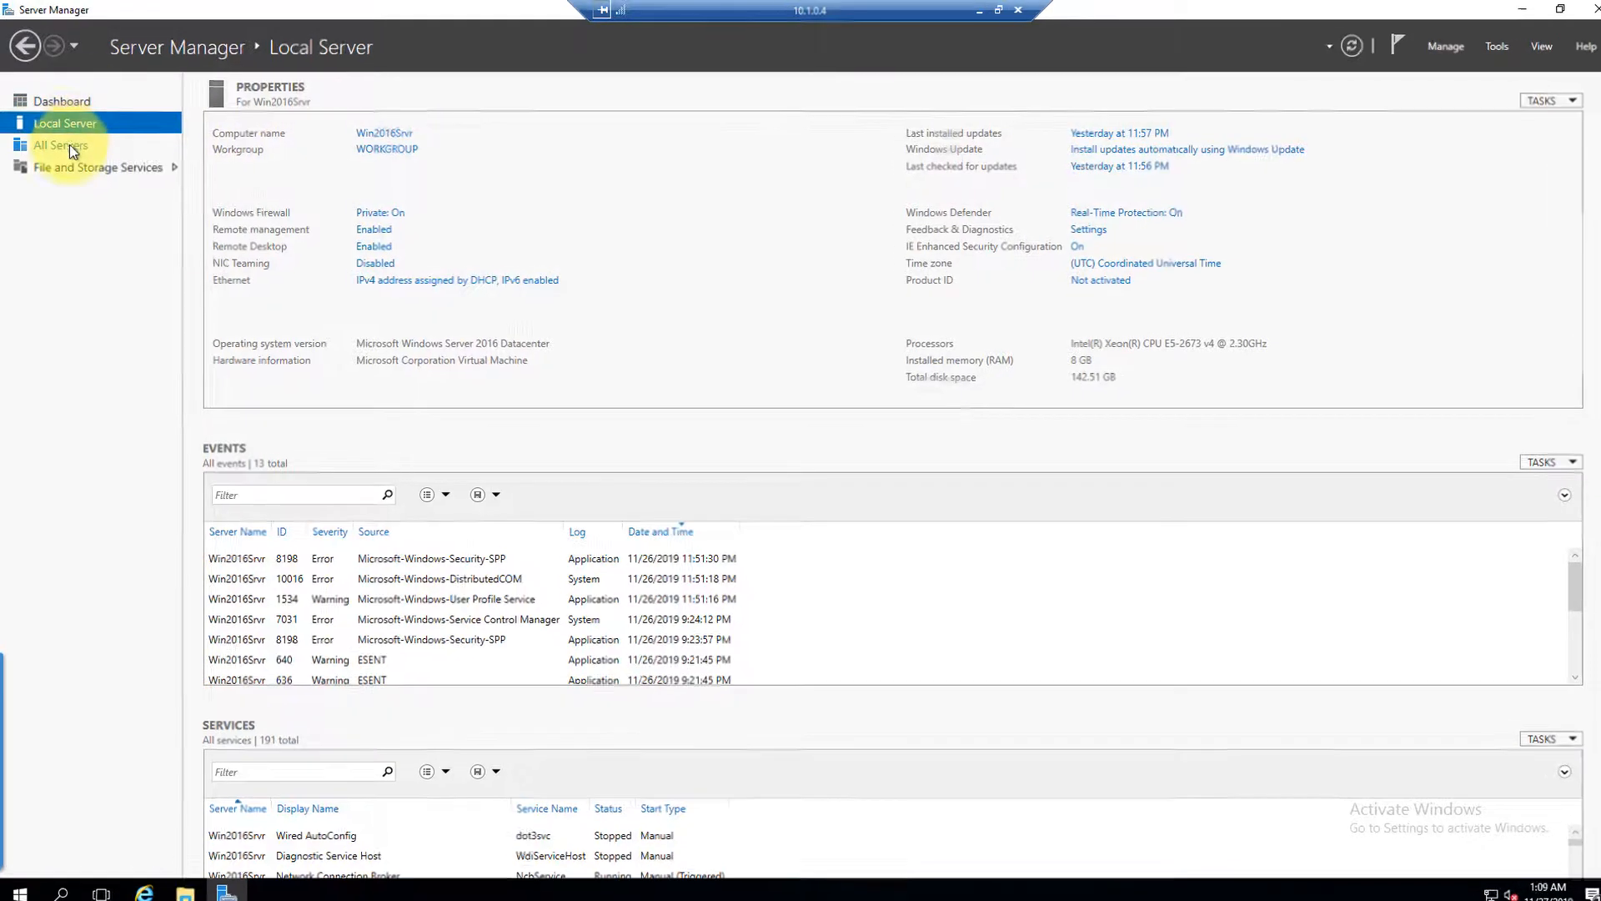
click(71, 148)
Initialize disk 2, the 128 GB Msft Virtual Disk, as a GPT disk in File and Storage Services
click(73, 172)
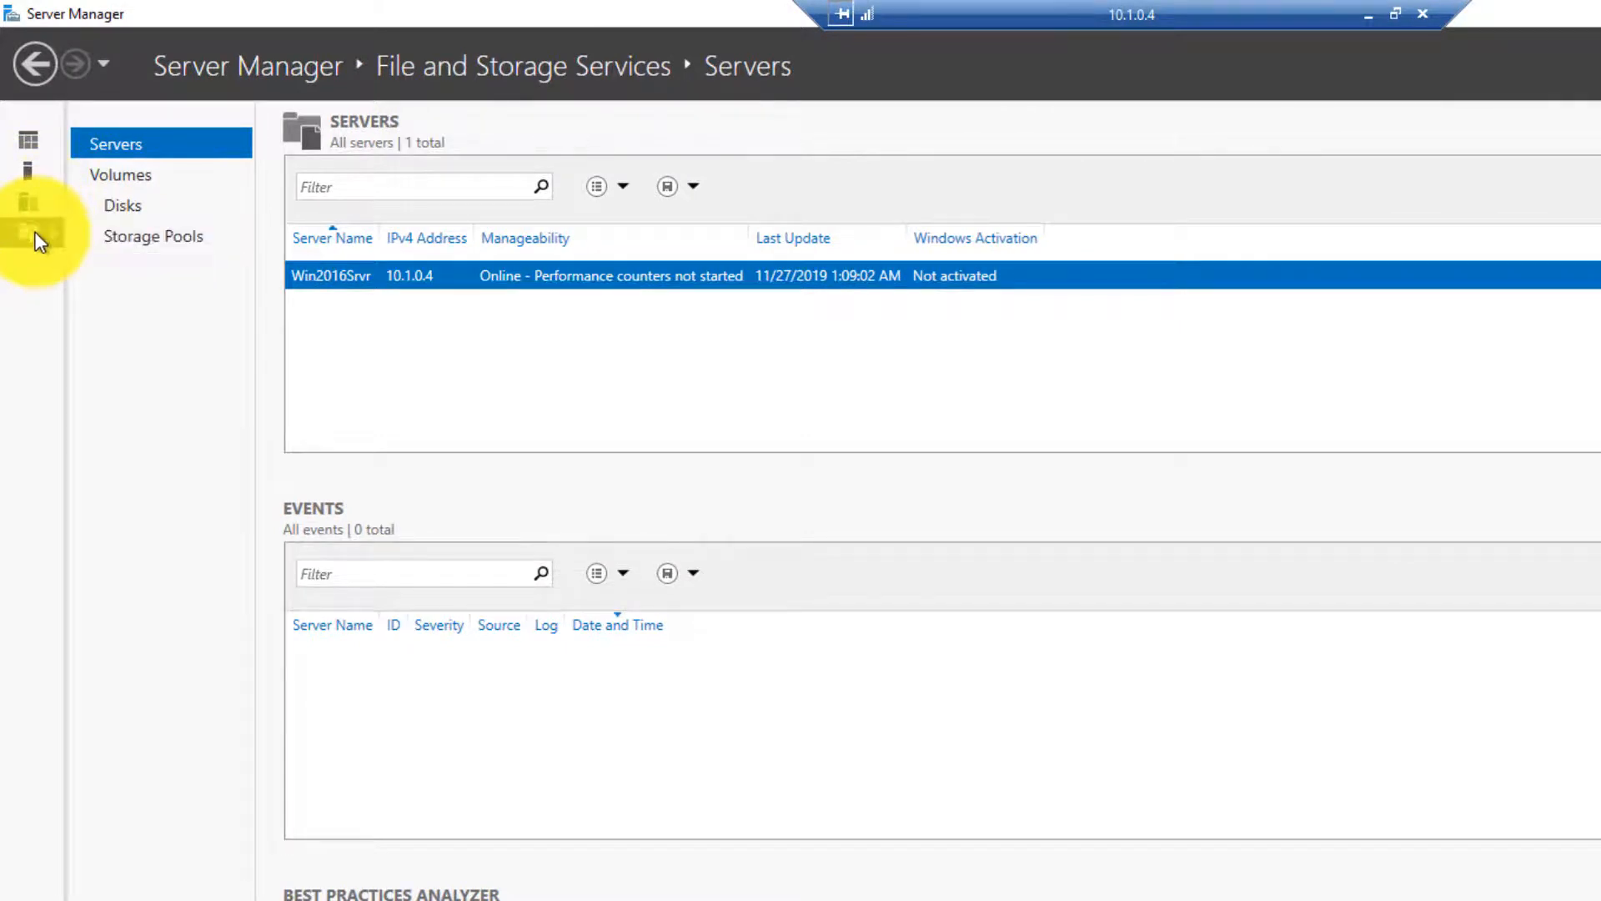
click(158, 207)
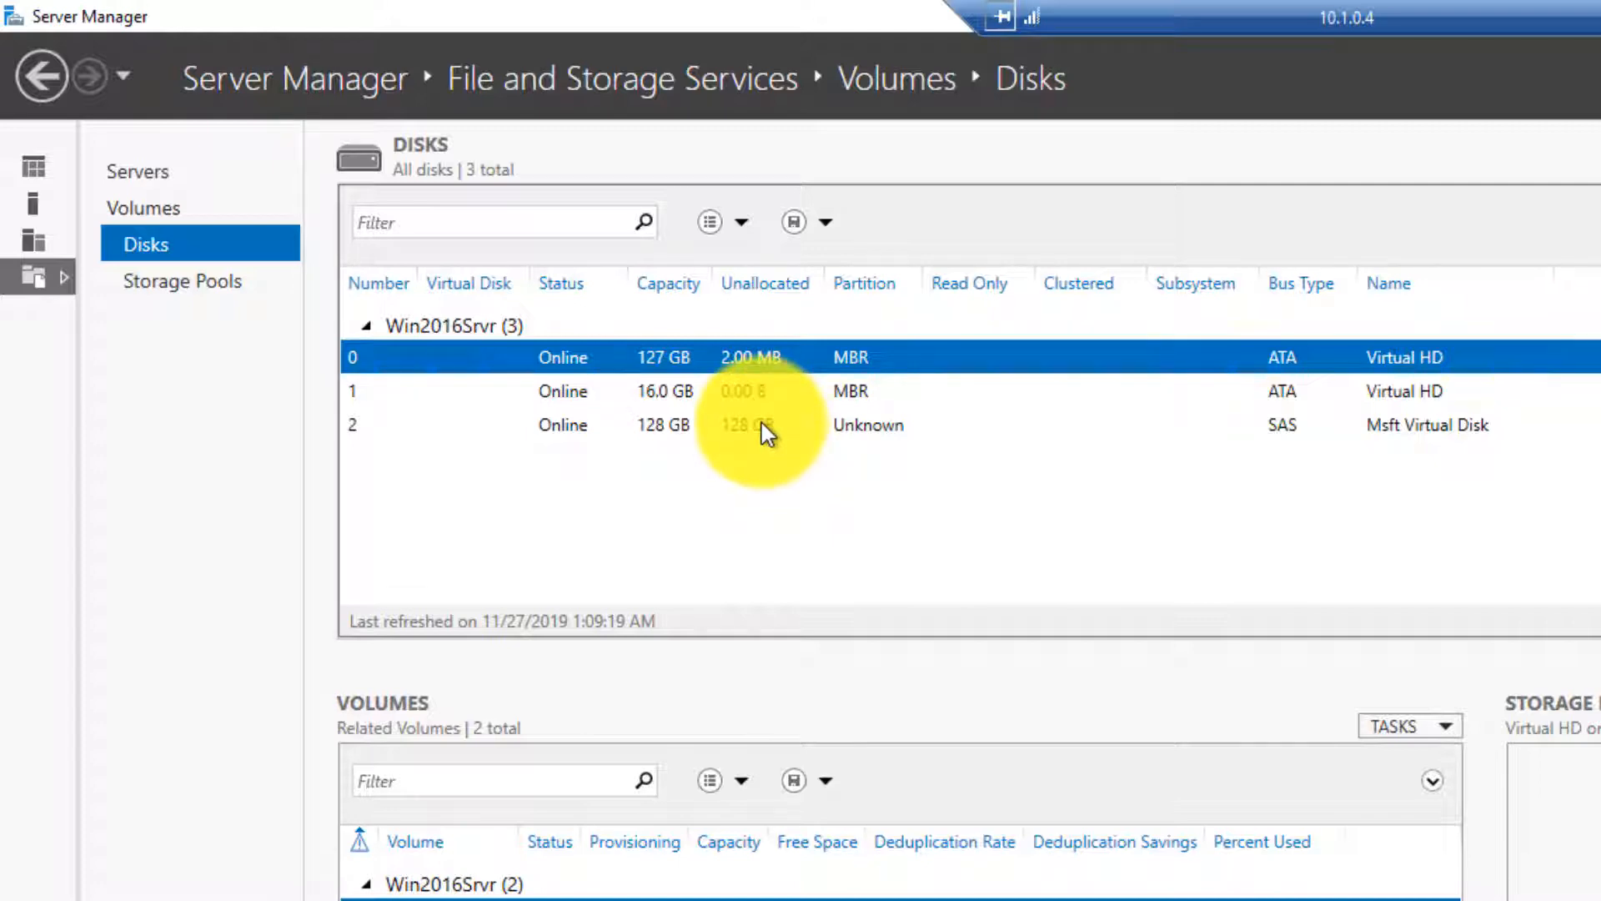
click(766, 434)
right_click(766, 434)
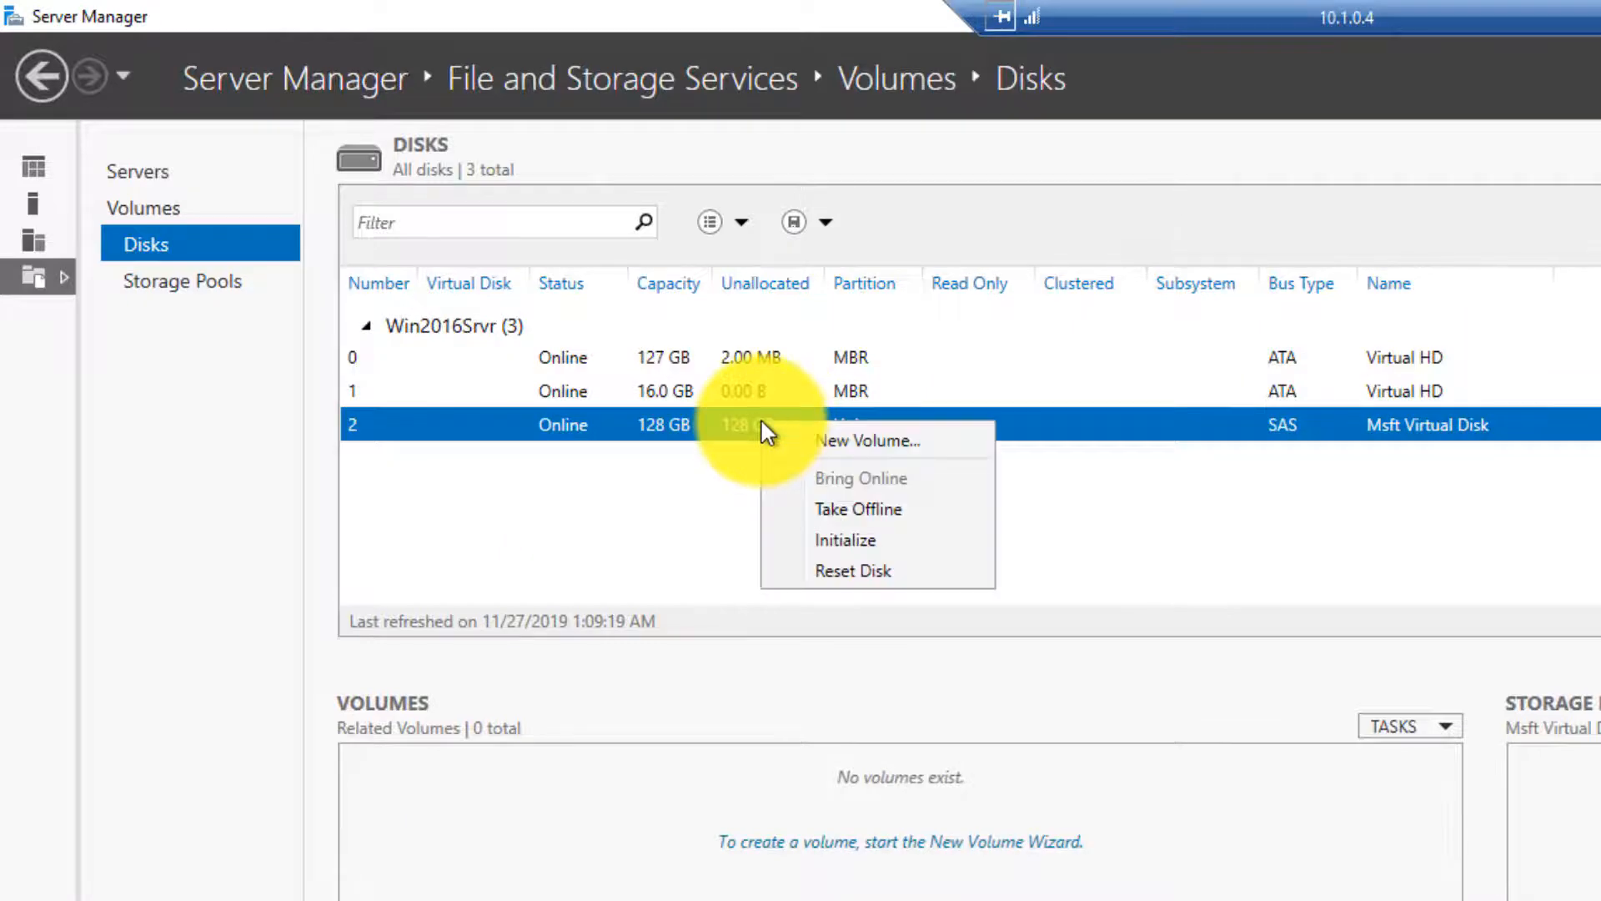
click(853, 542)
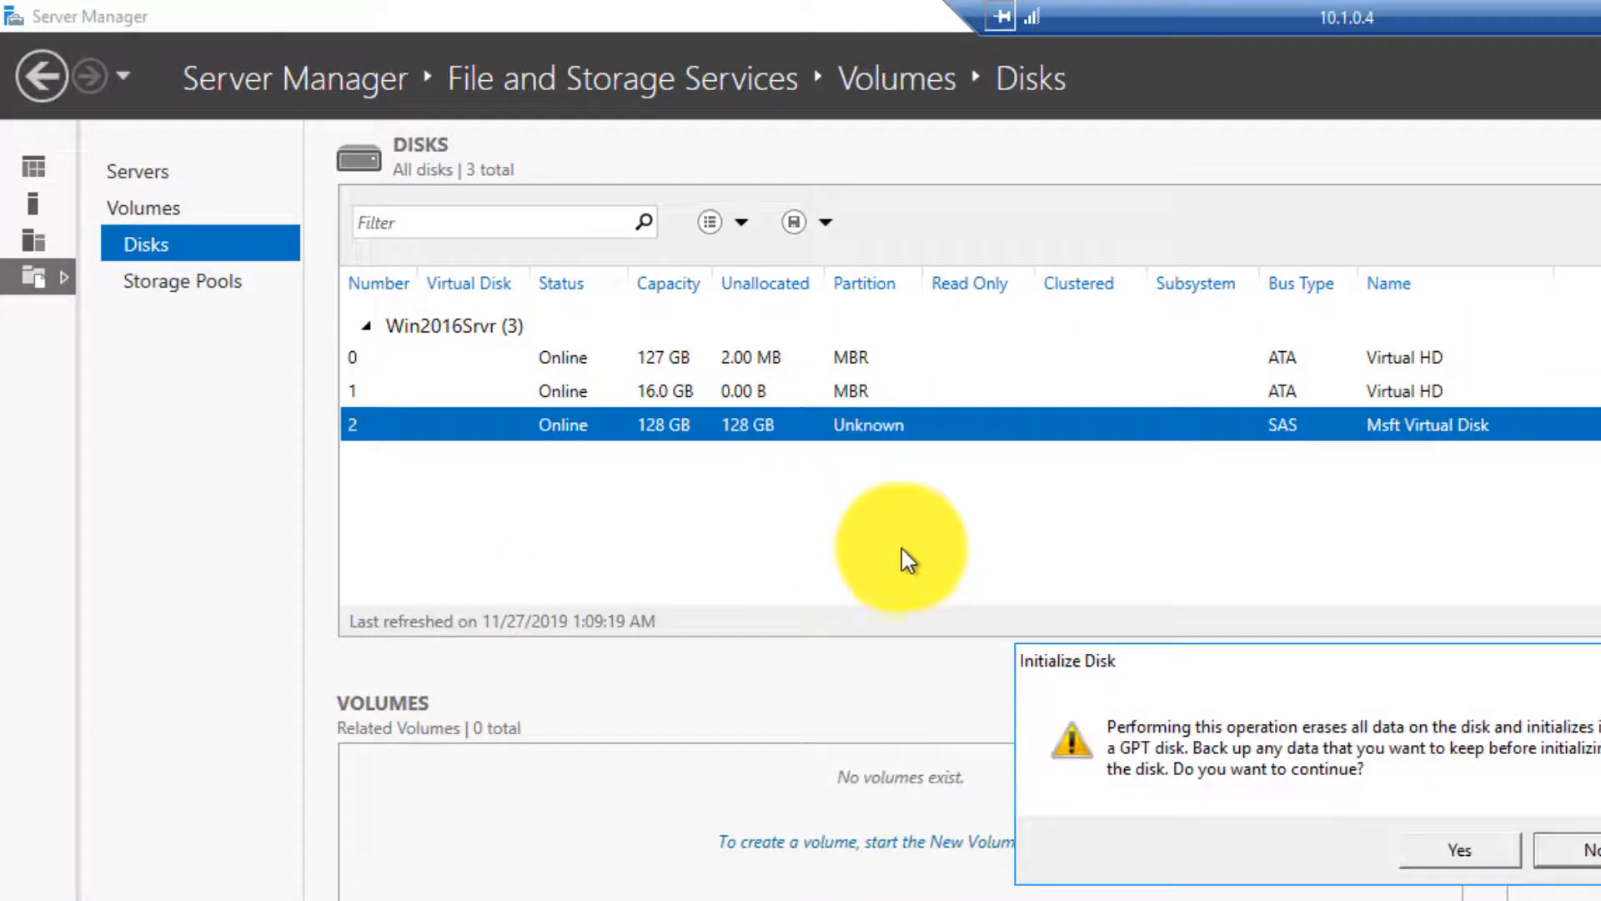
click(1461, 859)
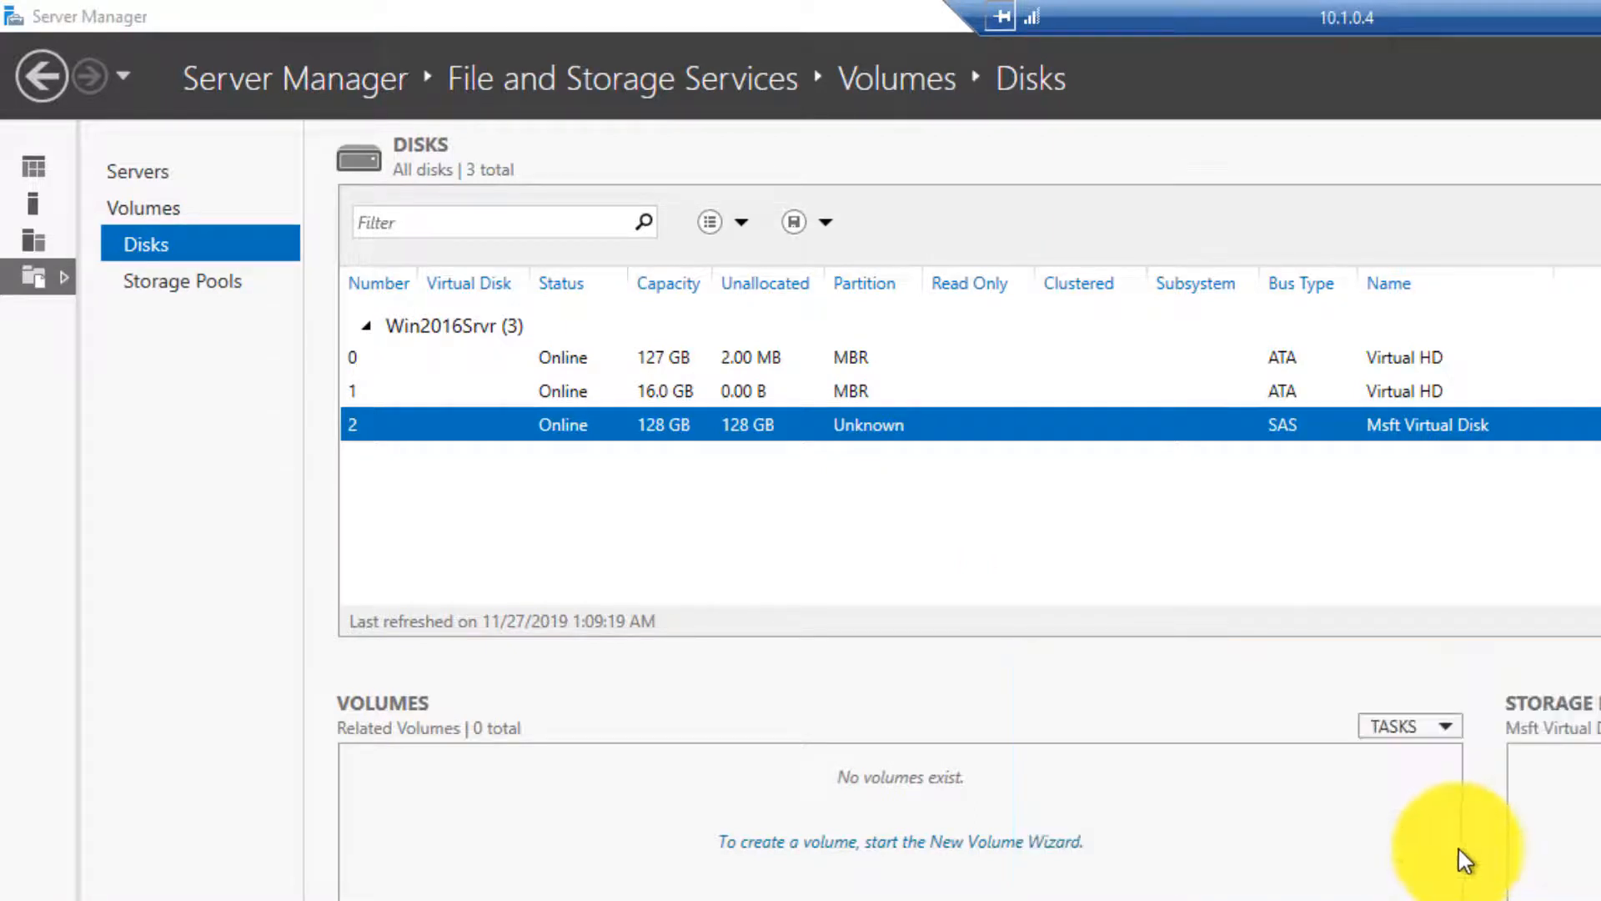
Start a new volume on disk 2 of Win2016Srvr, using the full 128 GB and drive letter F
right_click(843, 427)
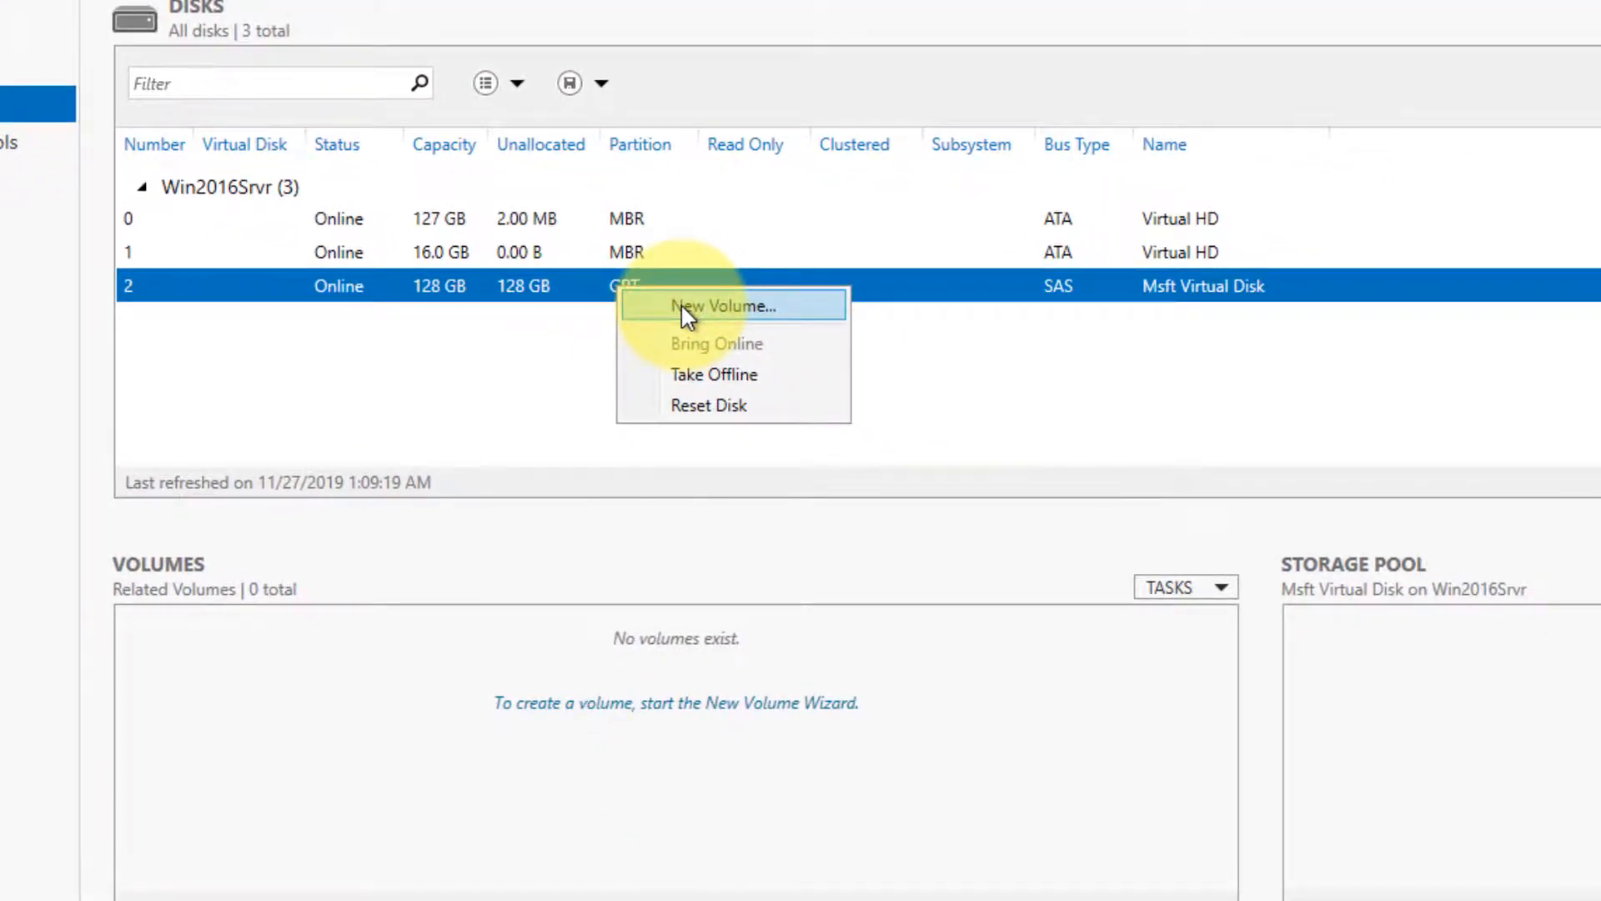
click(680, 303)
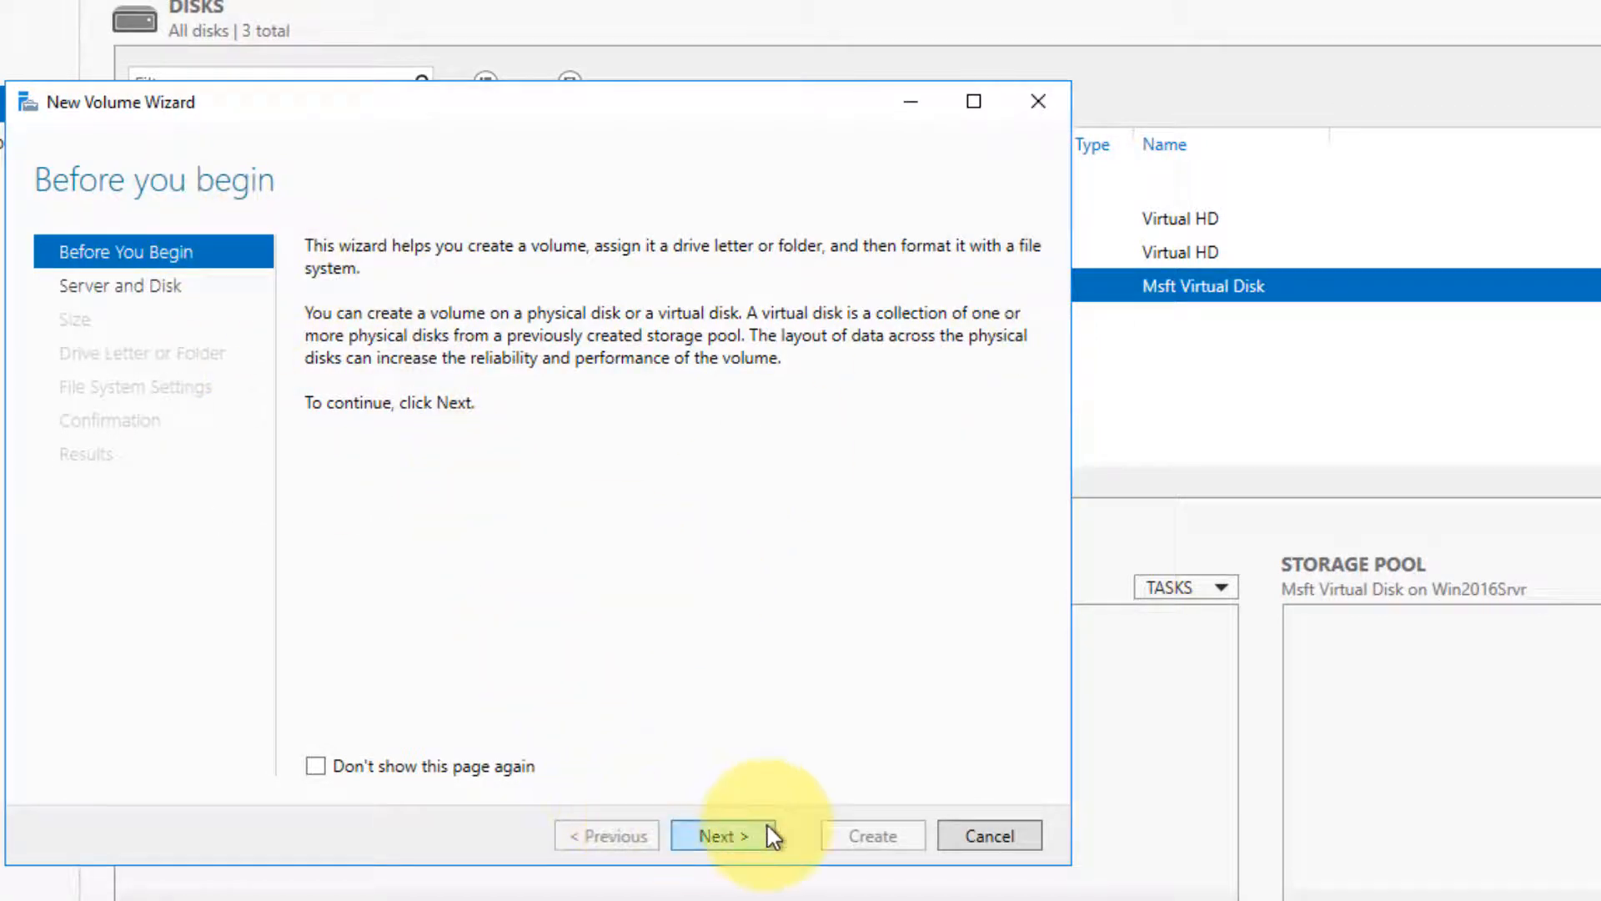
click(723, 836)
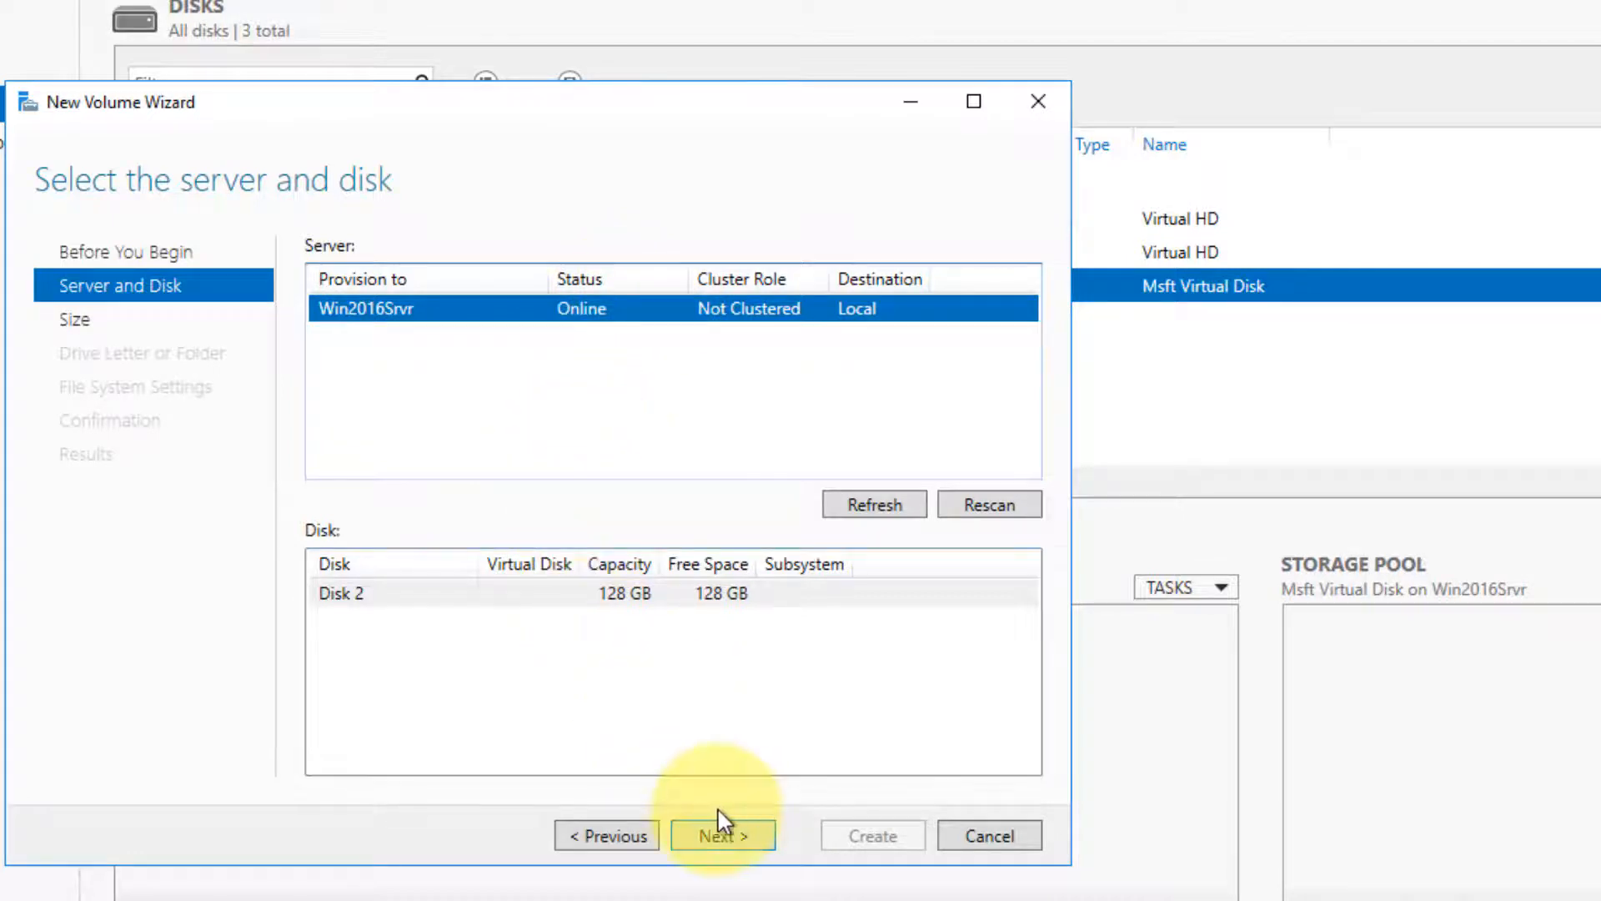
click(723, 836)
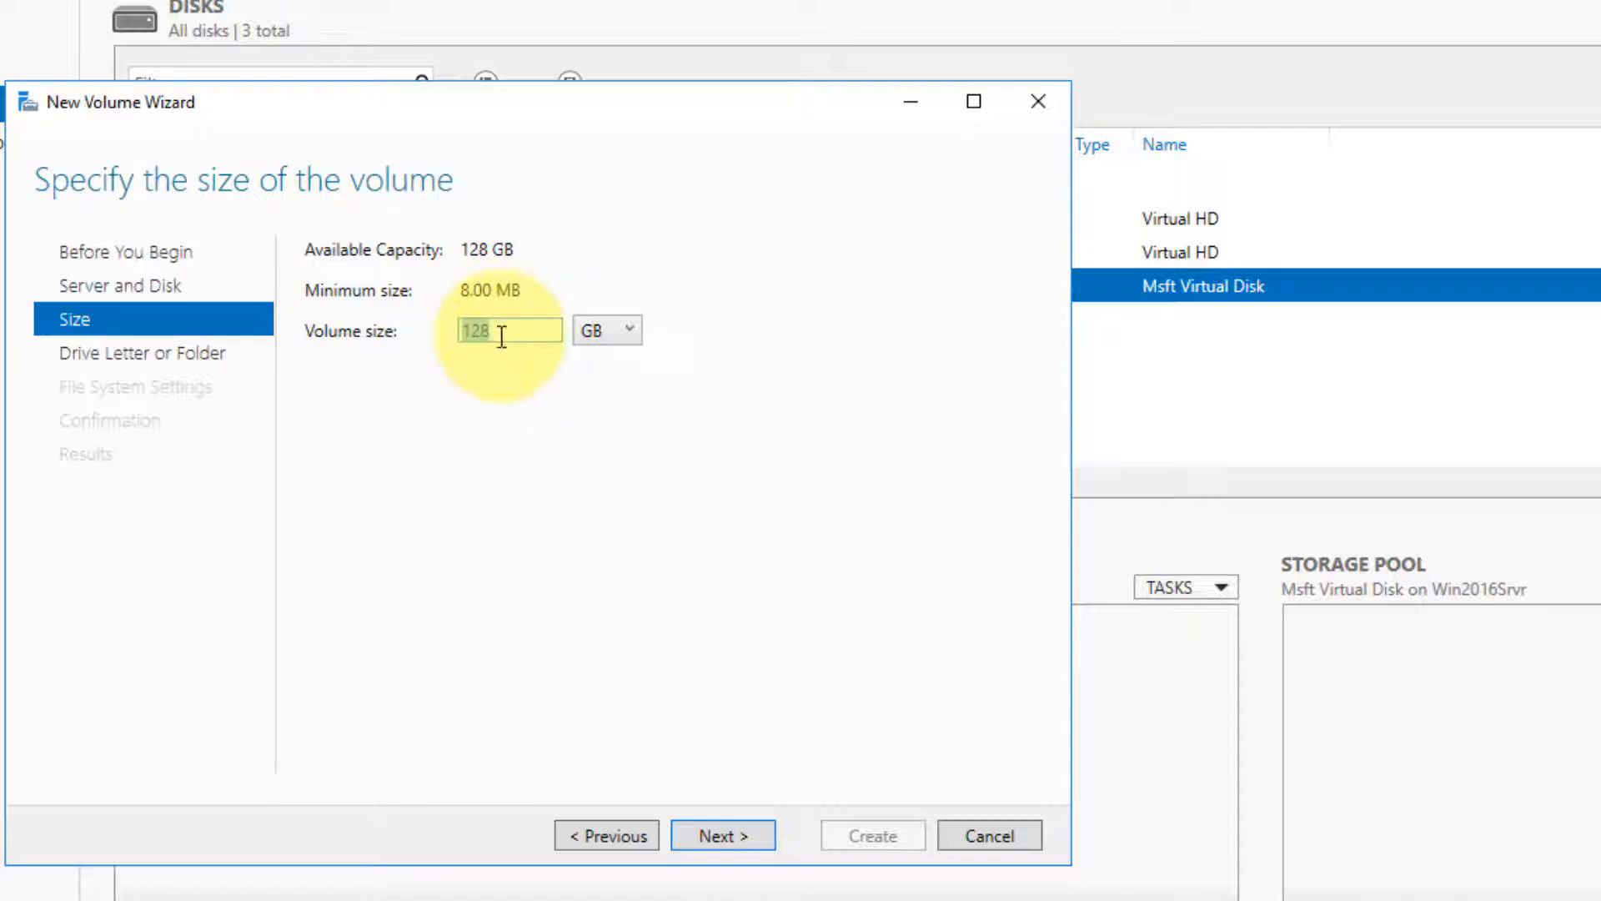
click(710, 835)
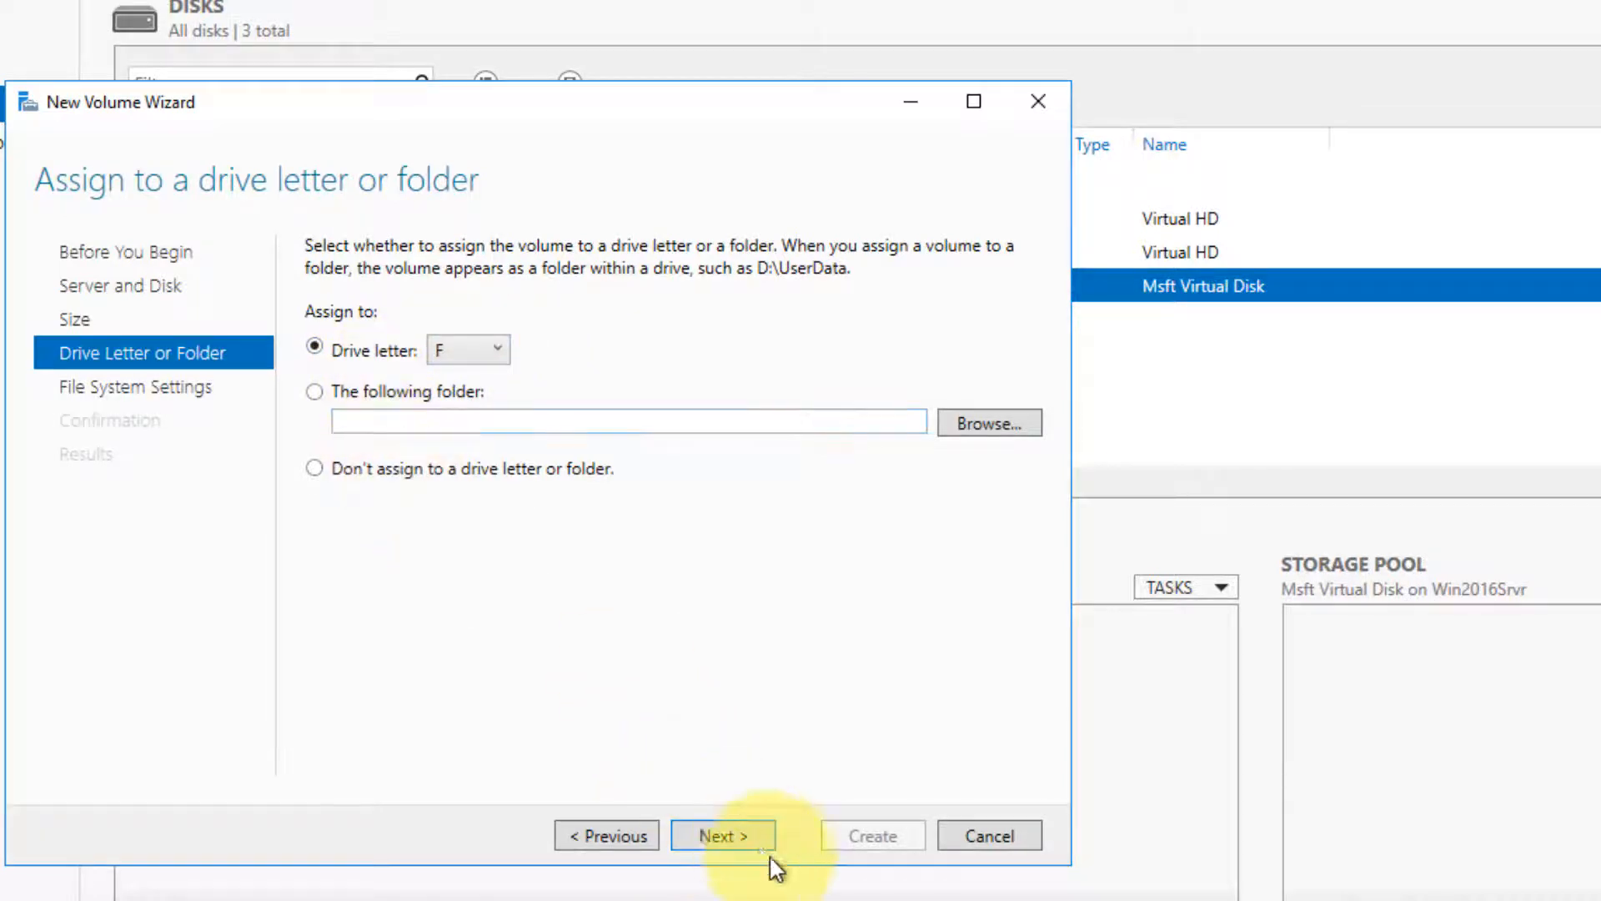
click(752, 838)
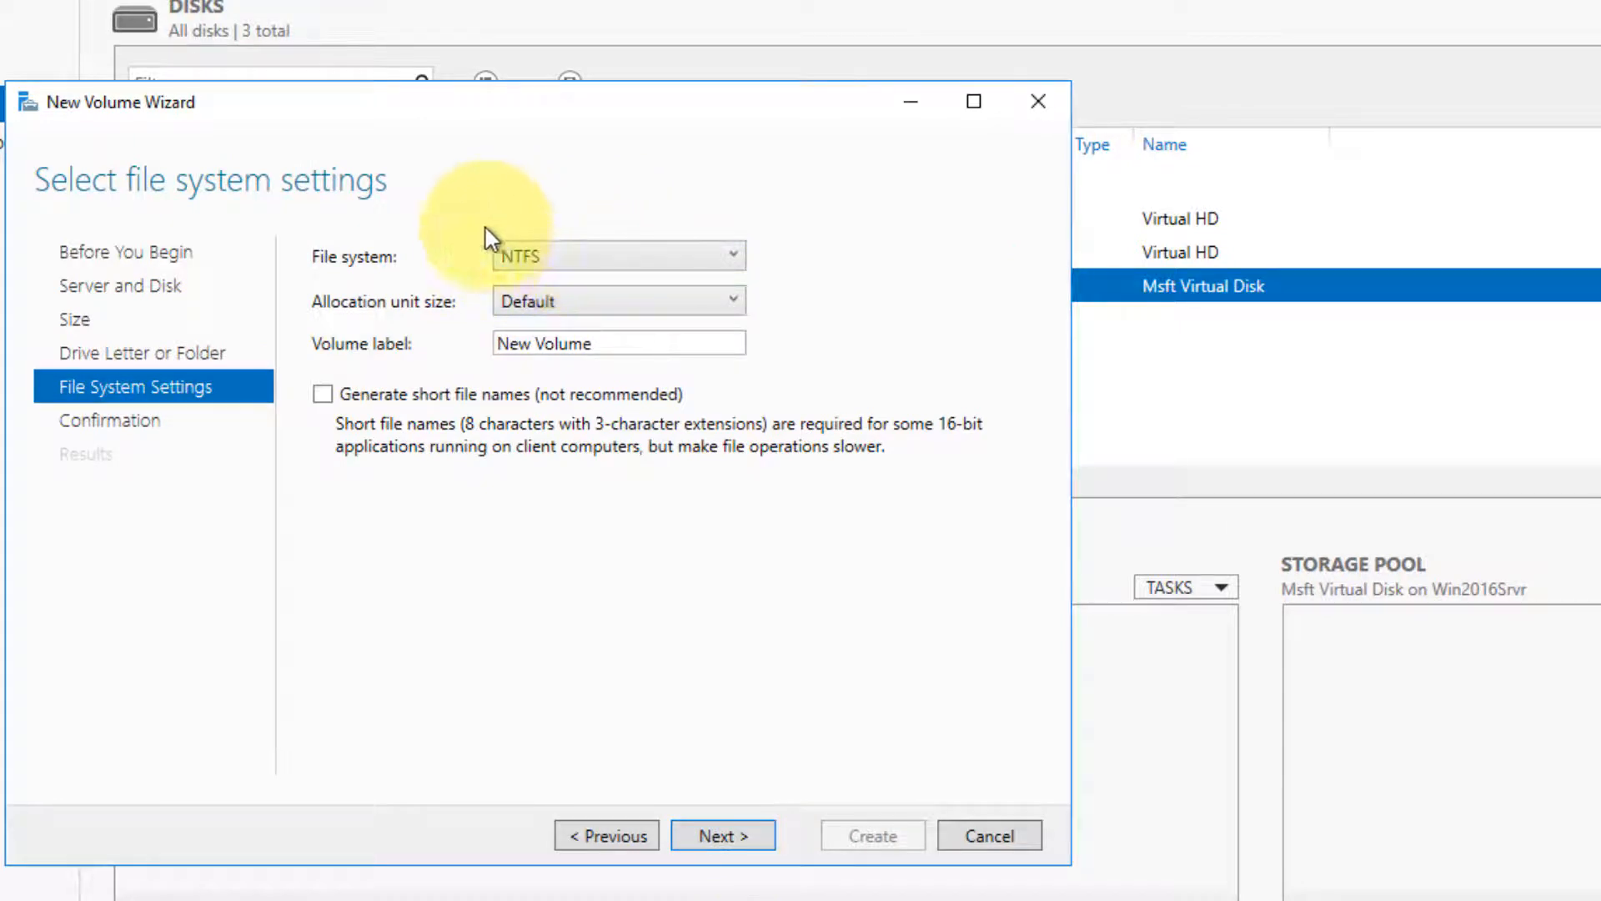
Choose the NTFS file system with default allocation unit size and the label New Volume, create the volume, and close the wizard
click(571, 256)
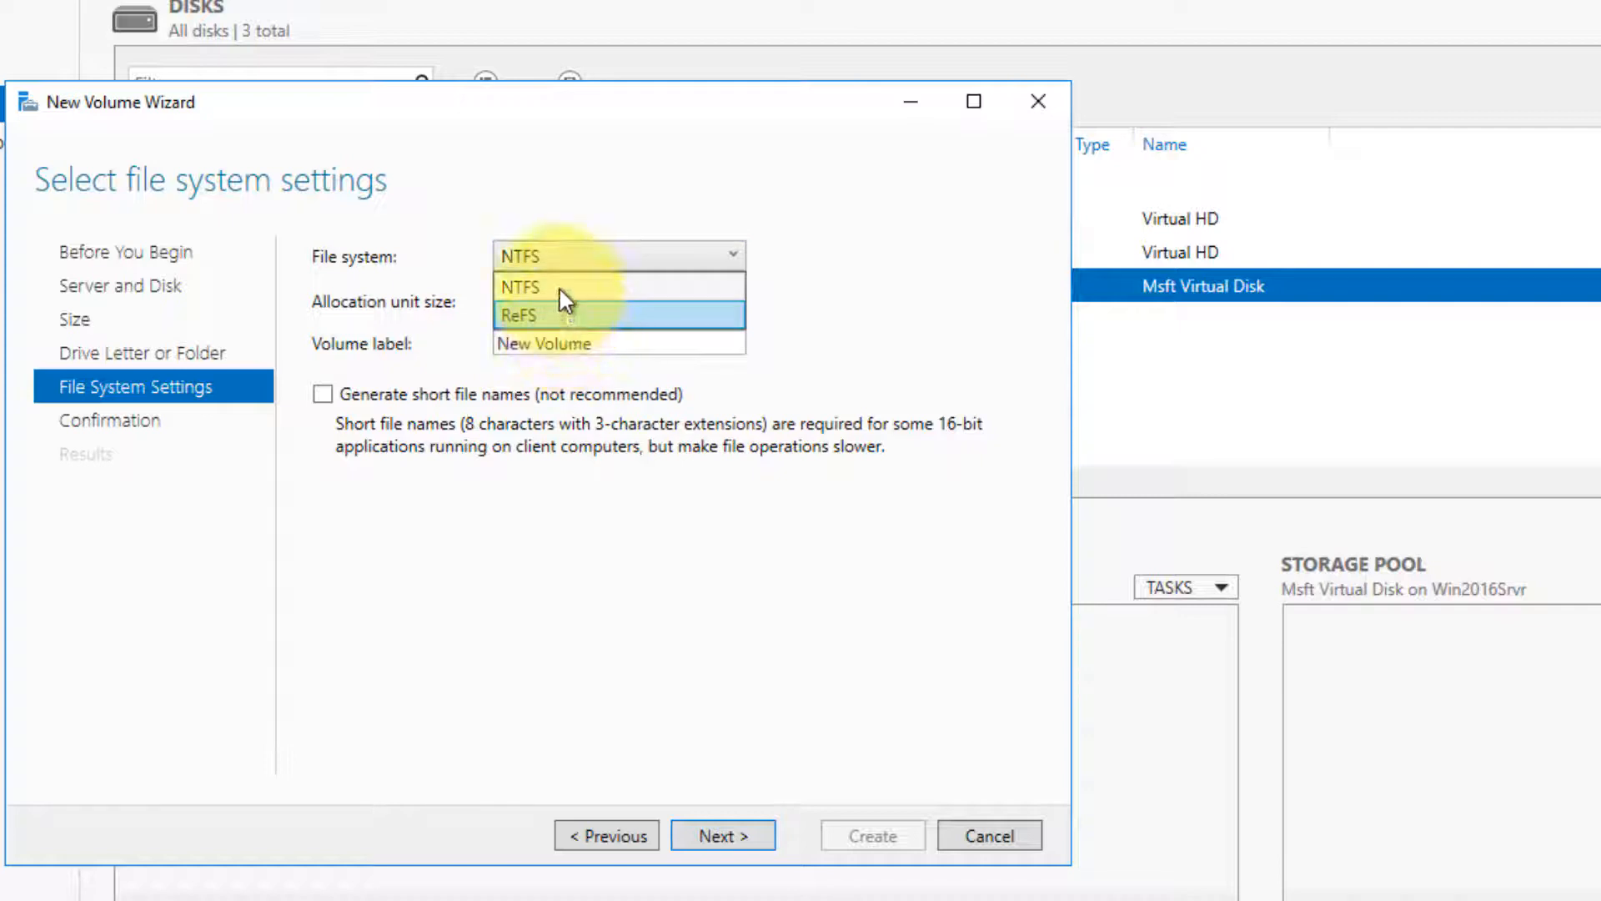
click(559, 289)
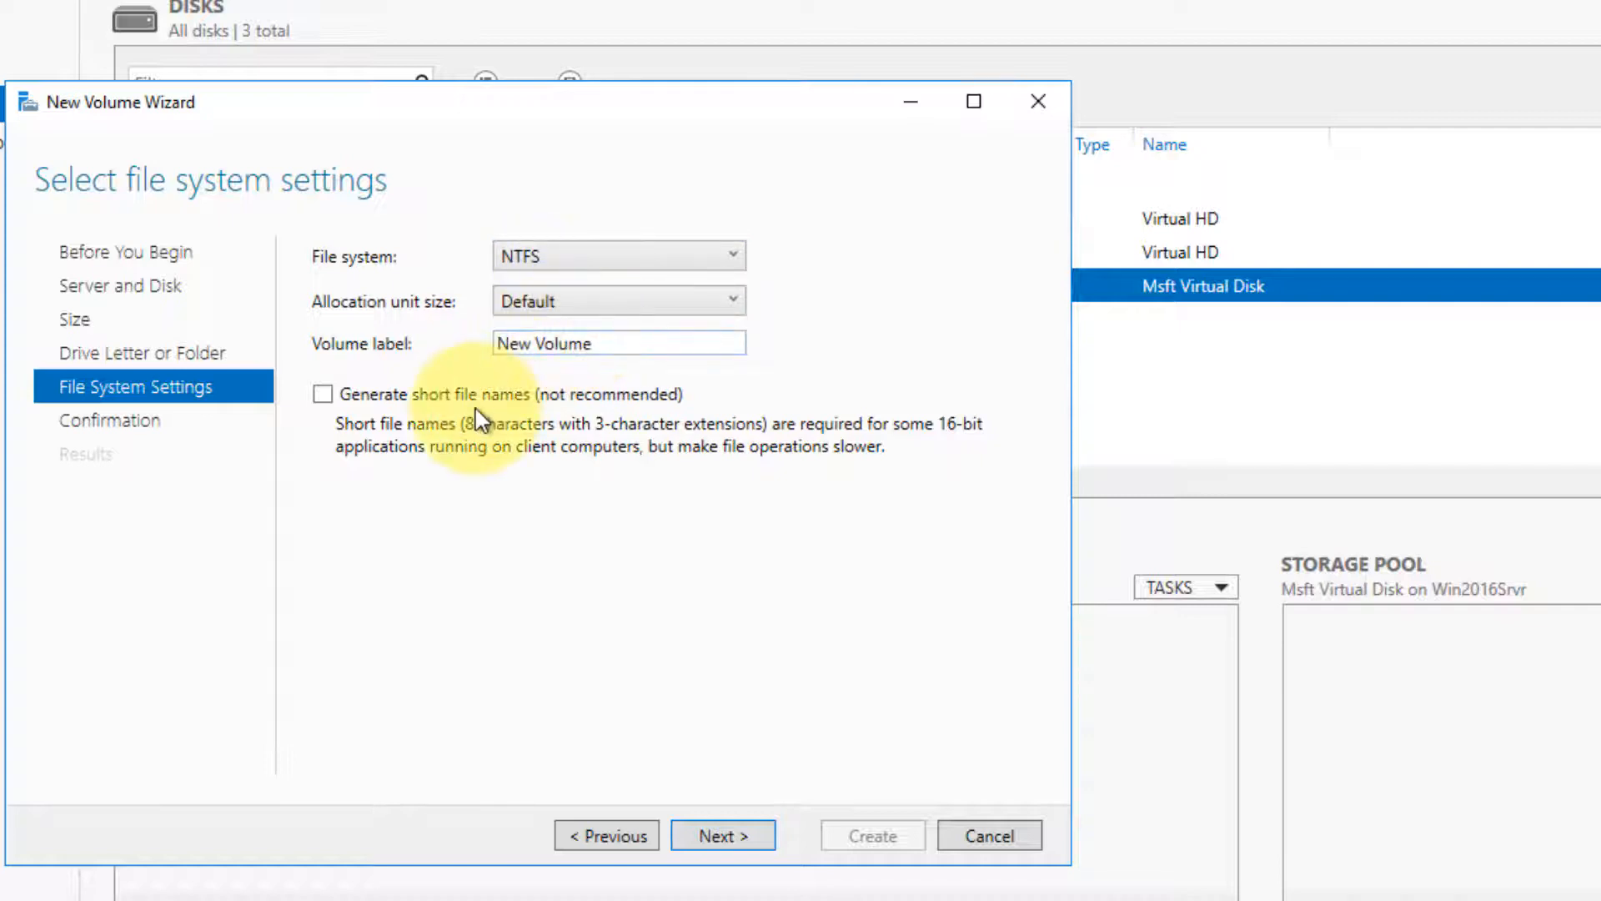
click(708, 835)
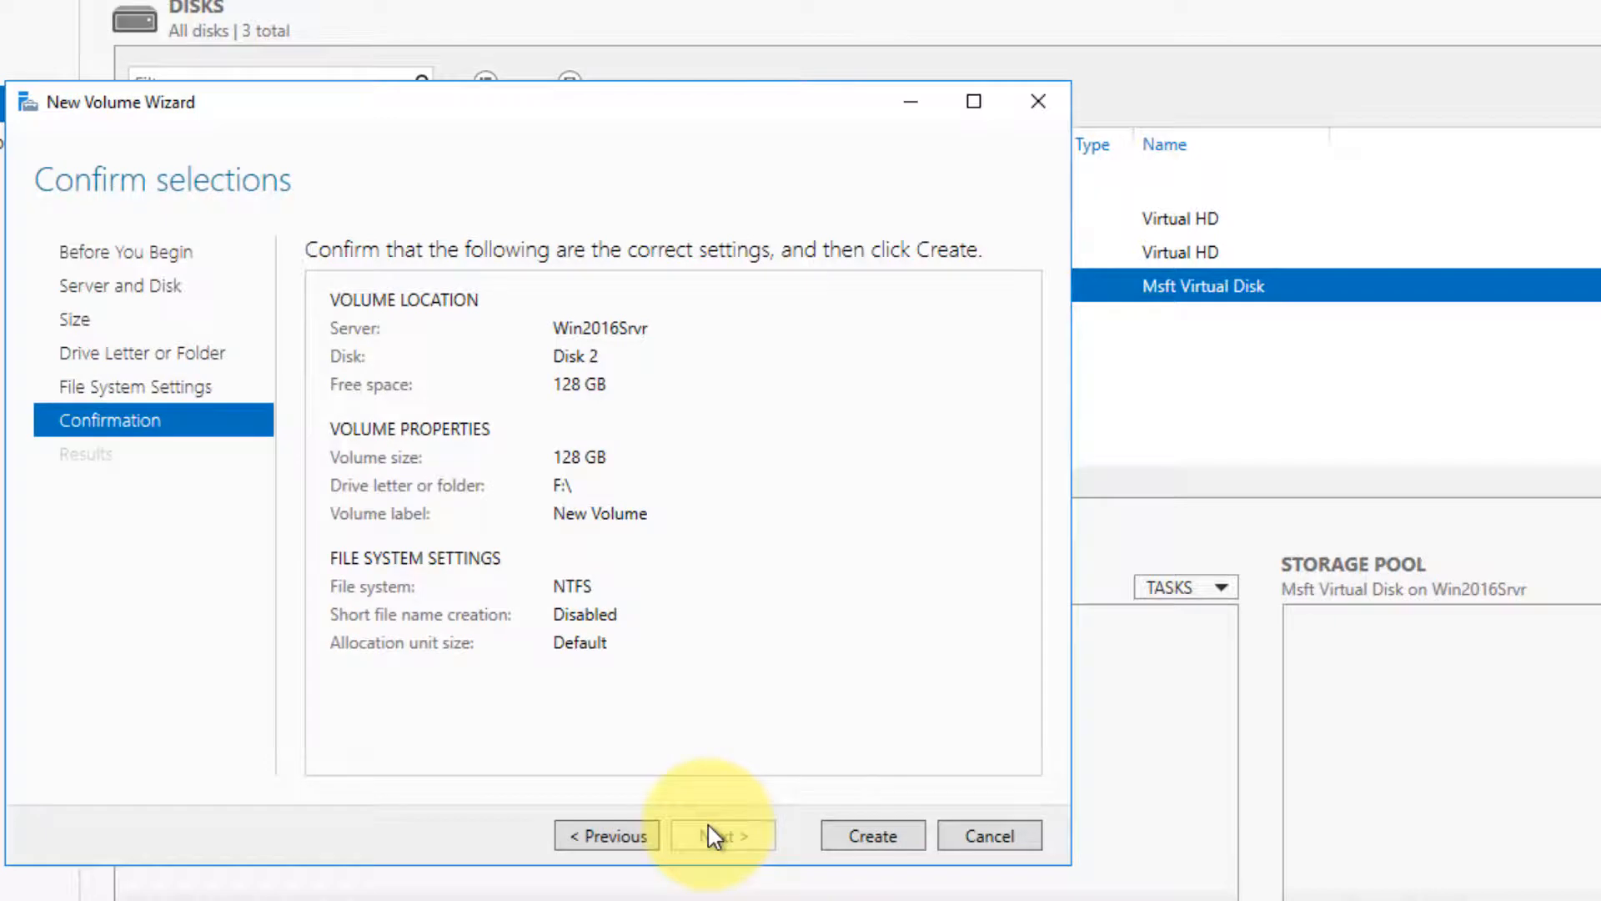
click(873, 838)
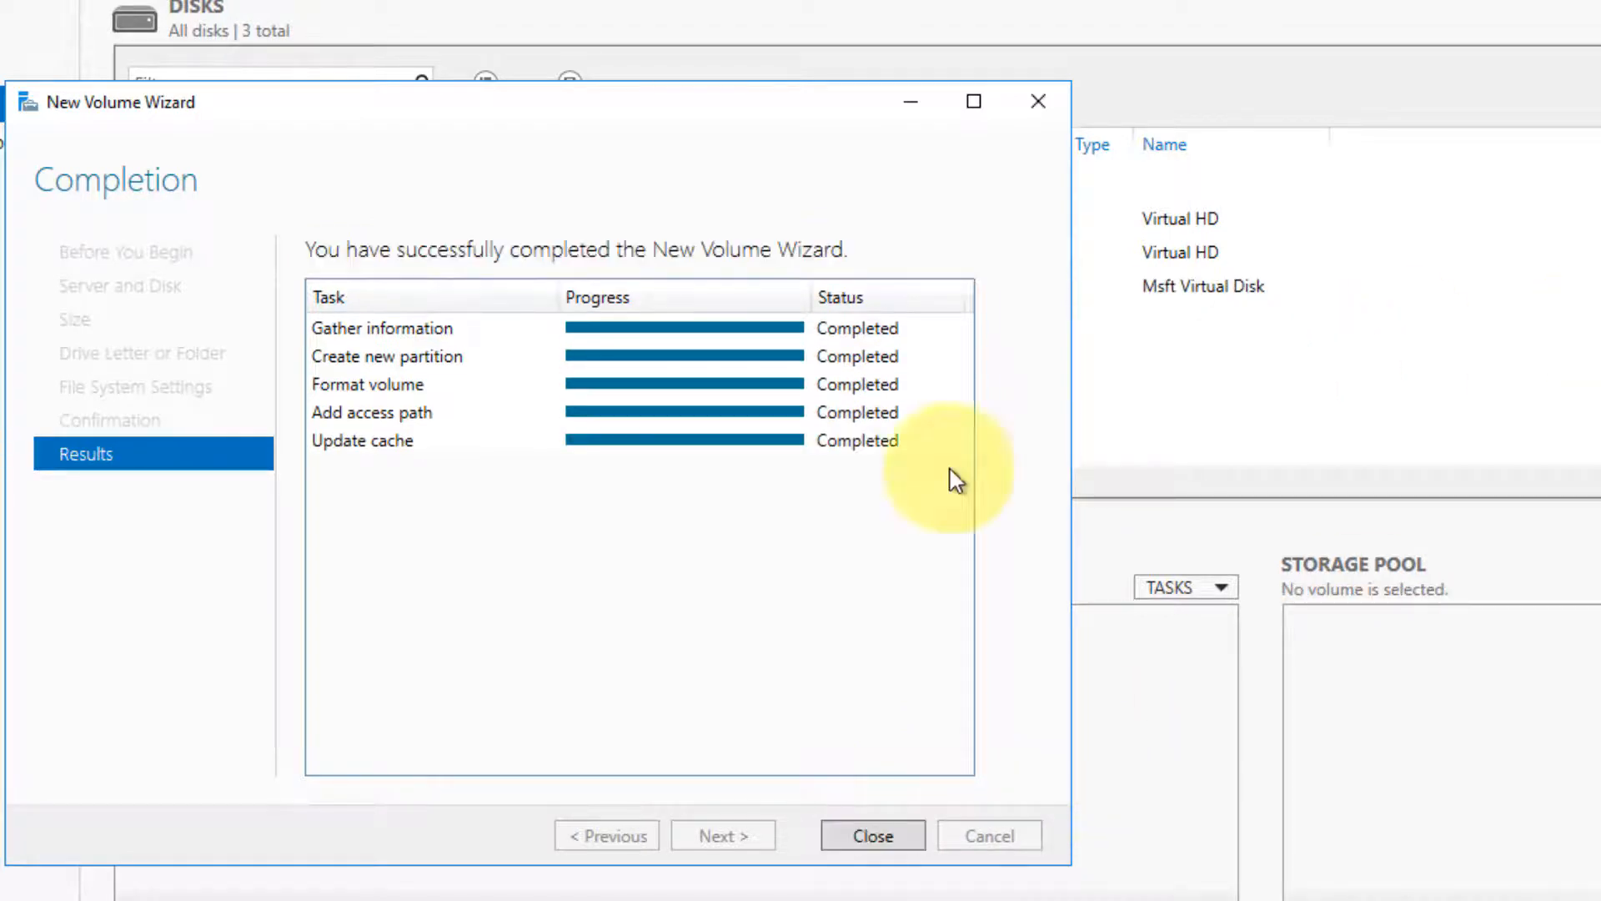
click(889, 840)
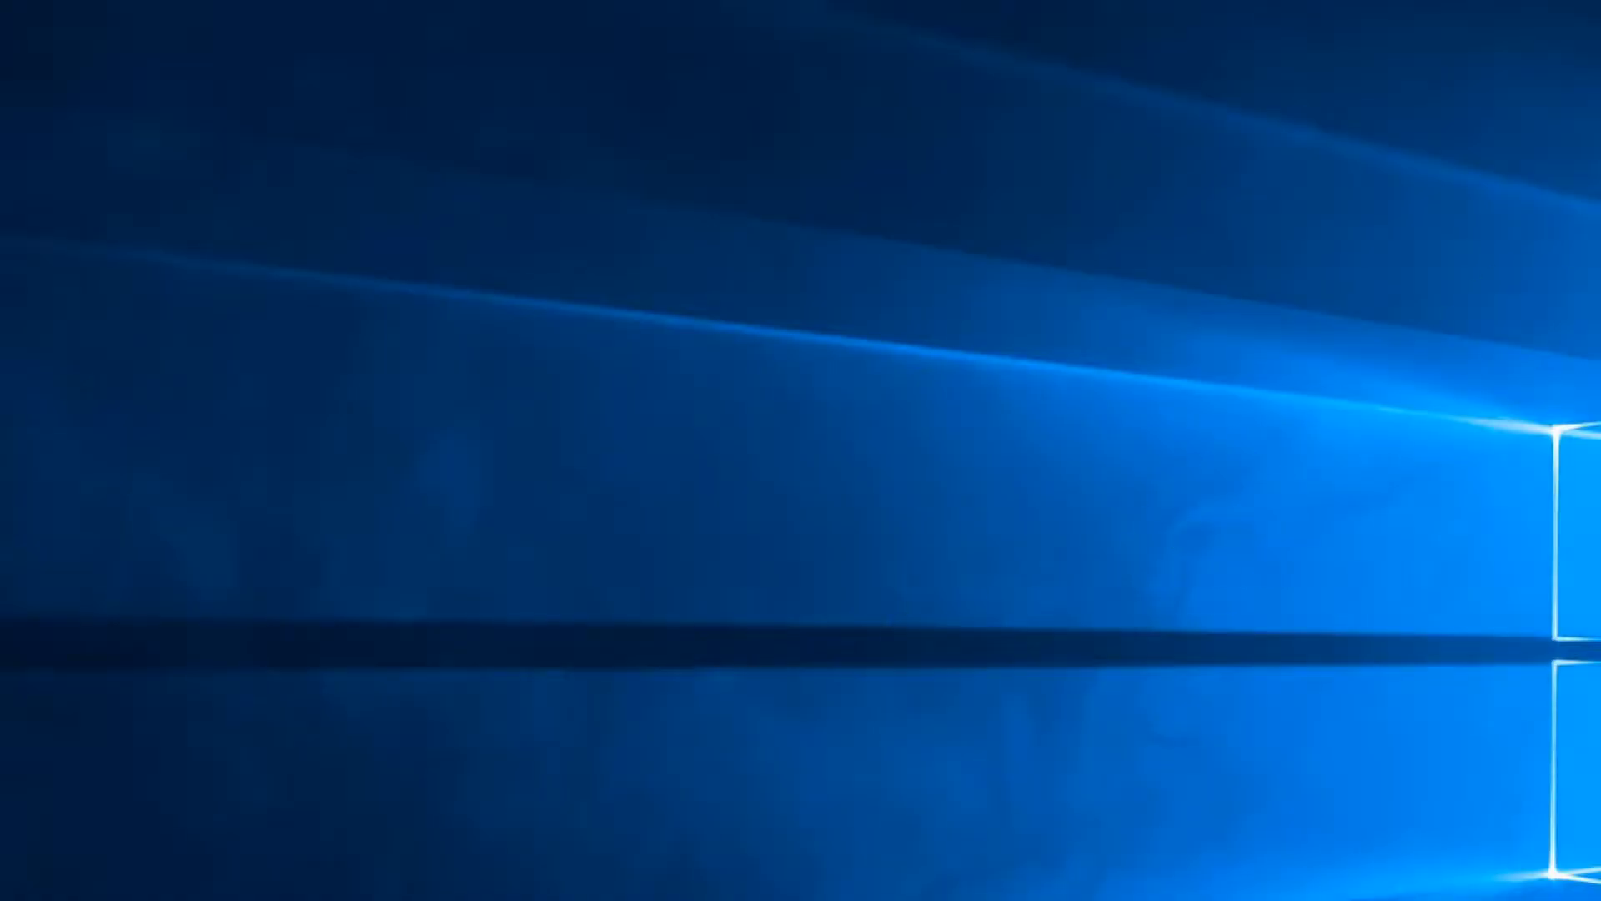
Switch to File Explorer and create a folder named kb on New Volume (F:)
key(super+e)
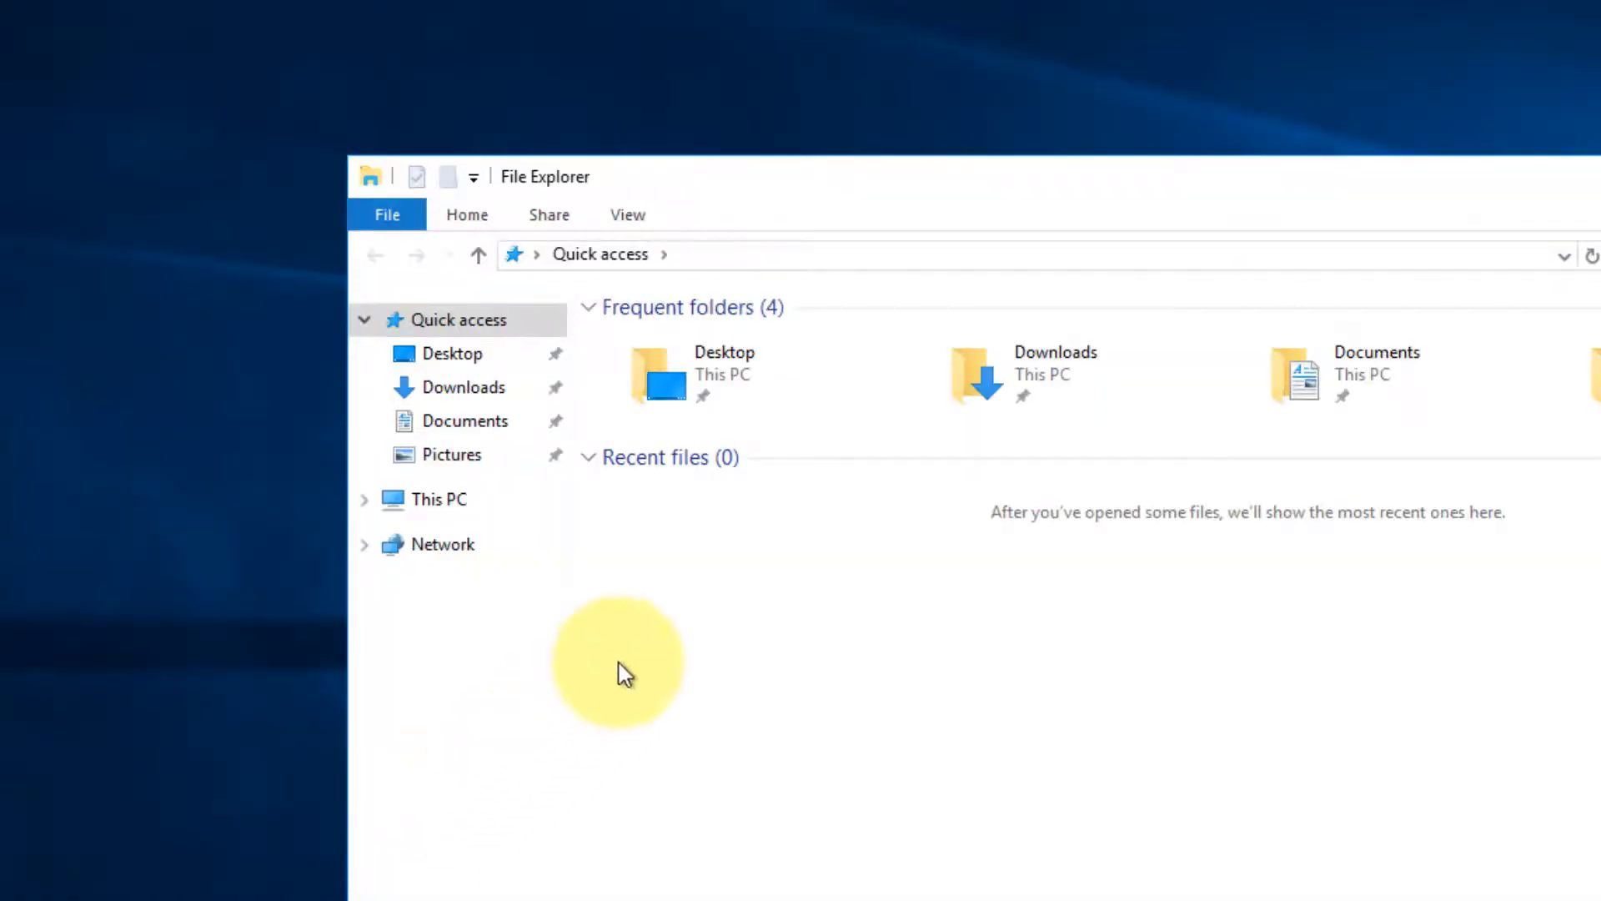
click(415, 500)
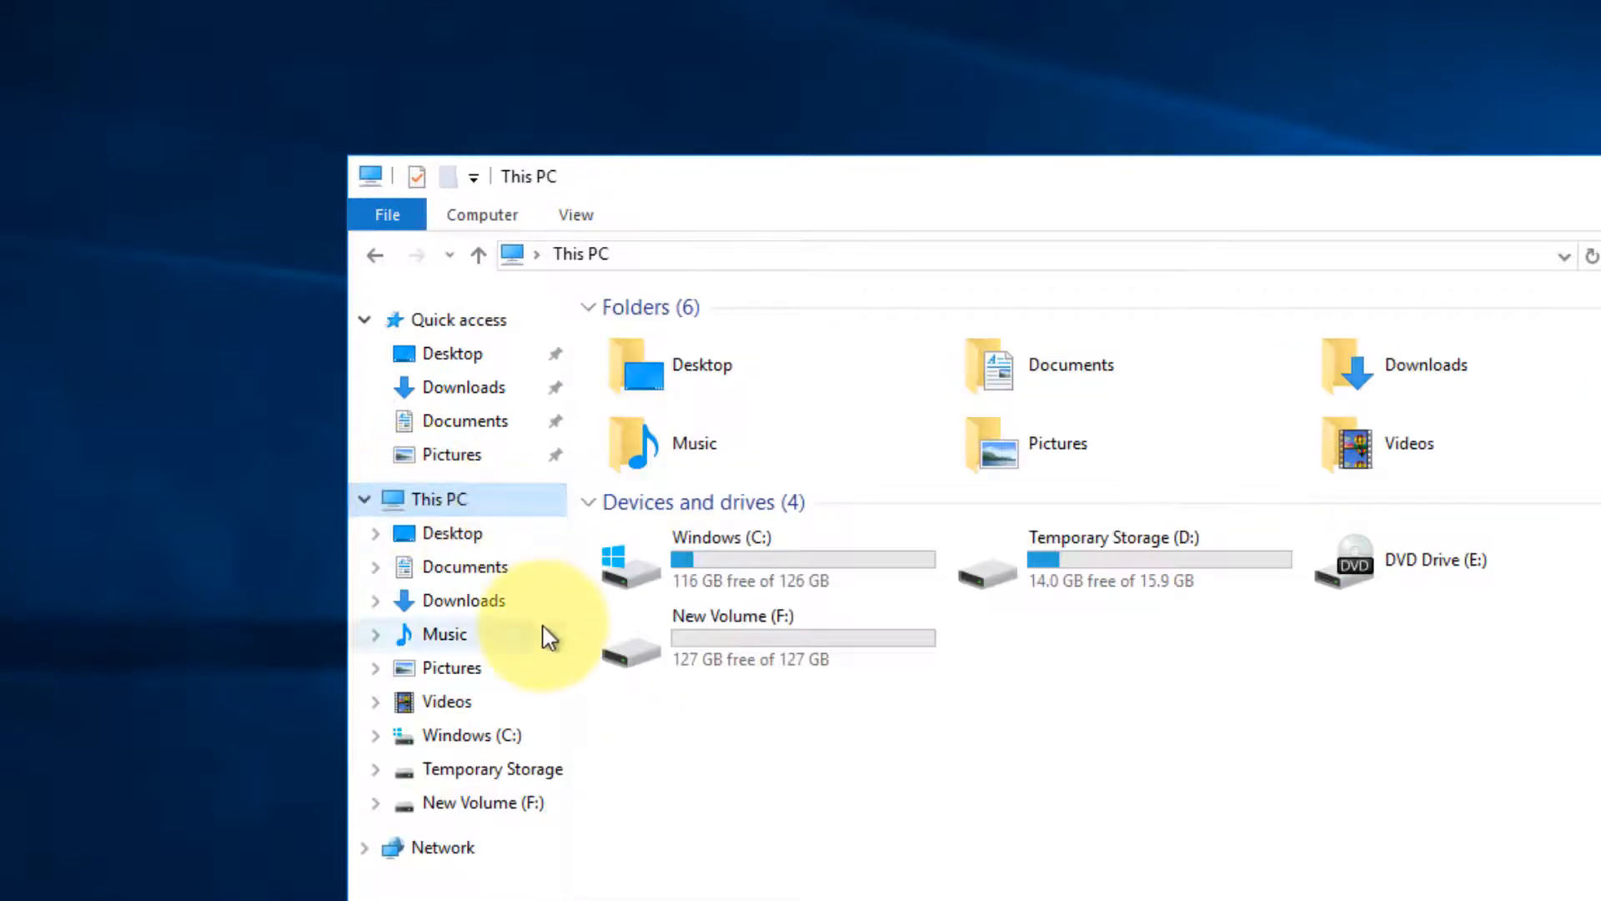
double_click(806, 622)
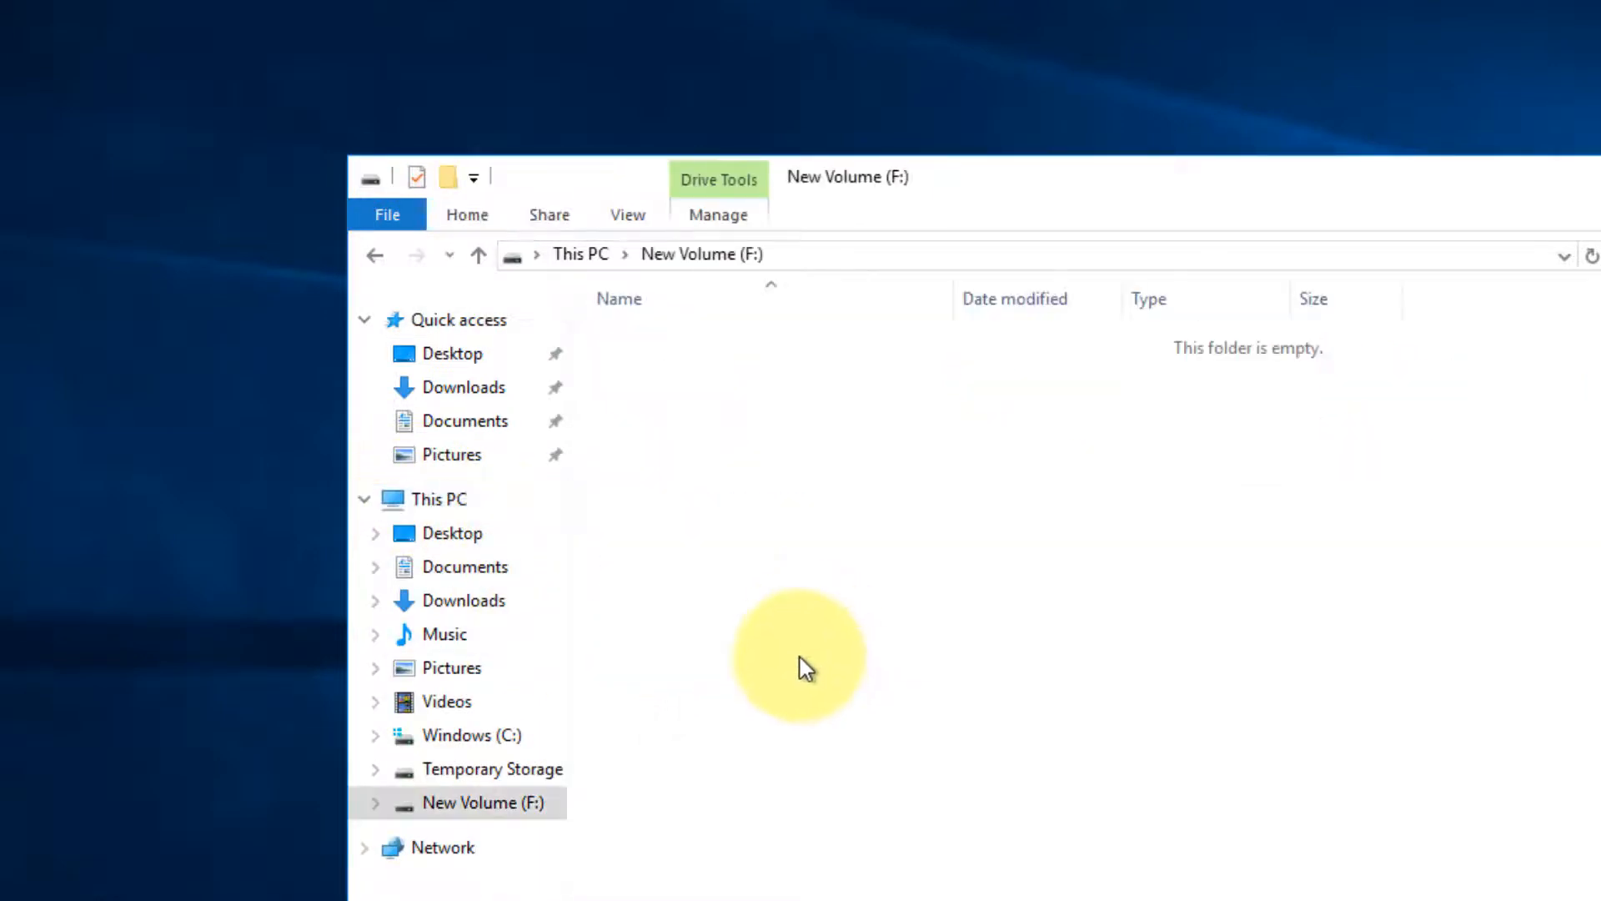
right_click(717, 482)
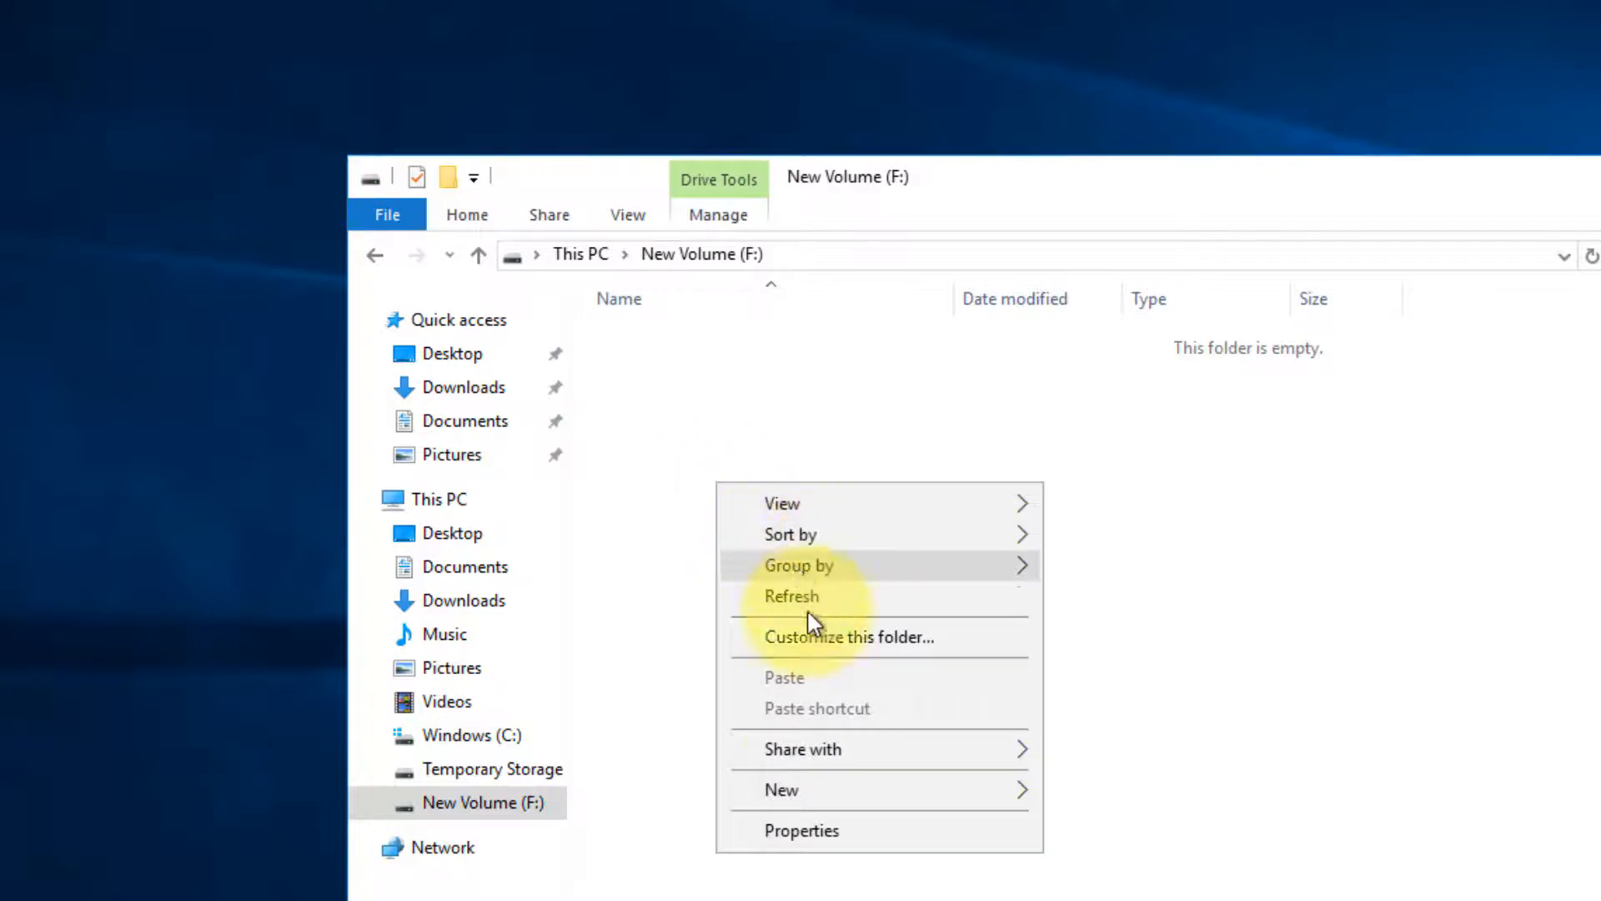
mouse_move(815, 791)
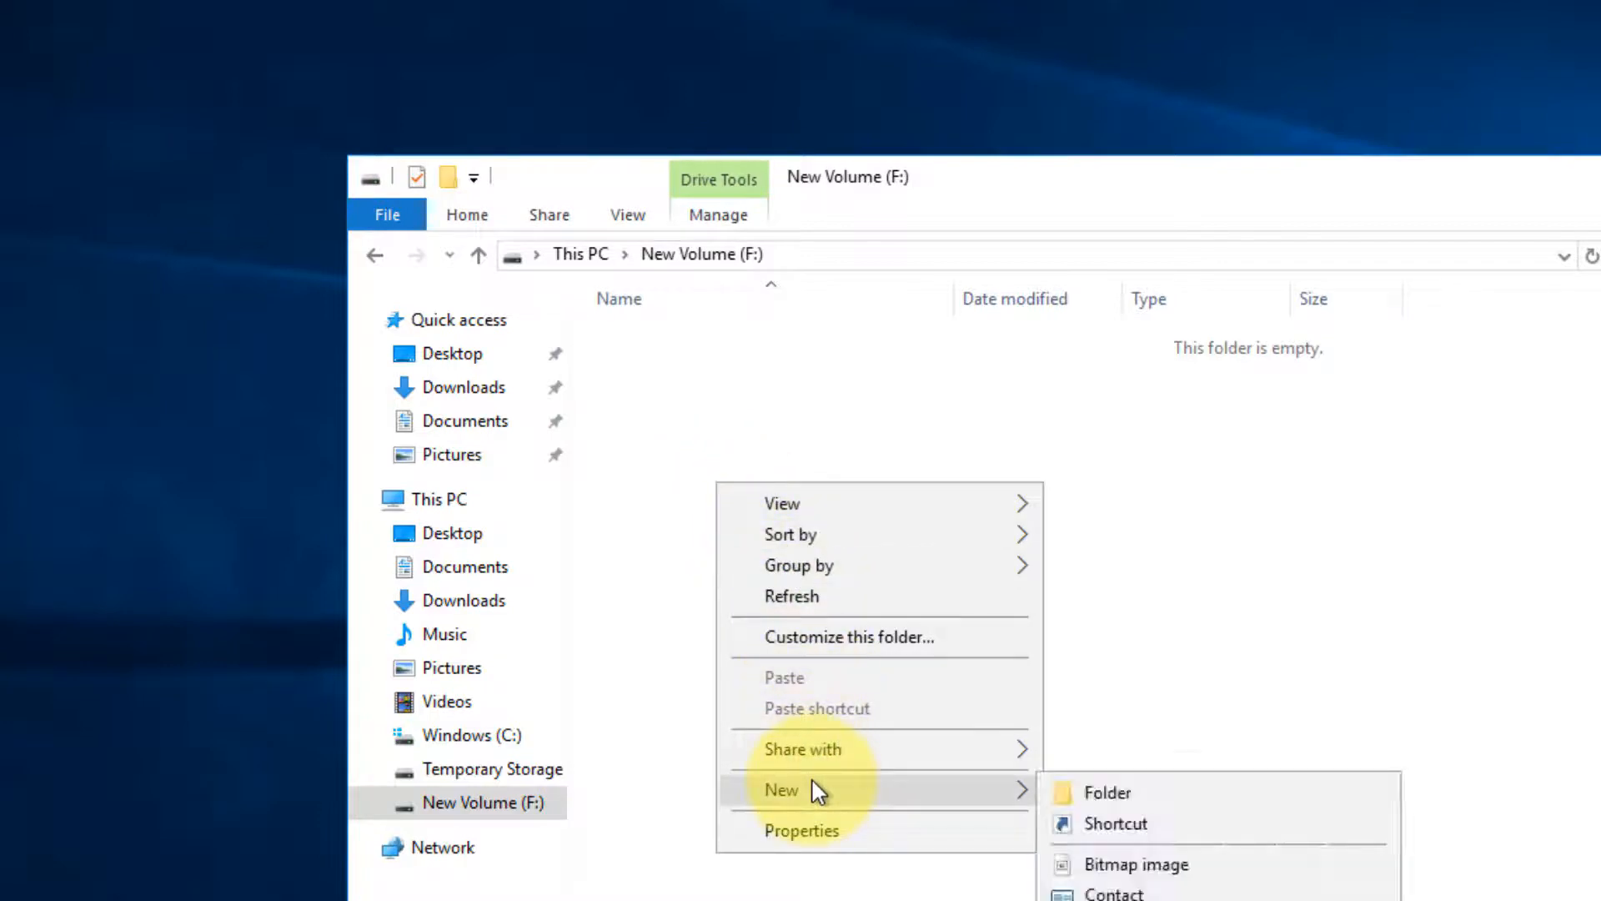
click(1085, 796)
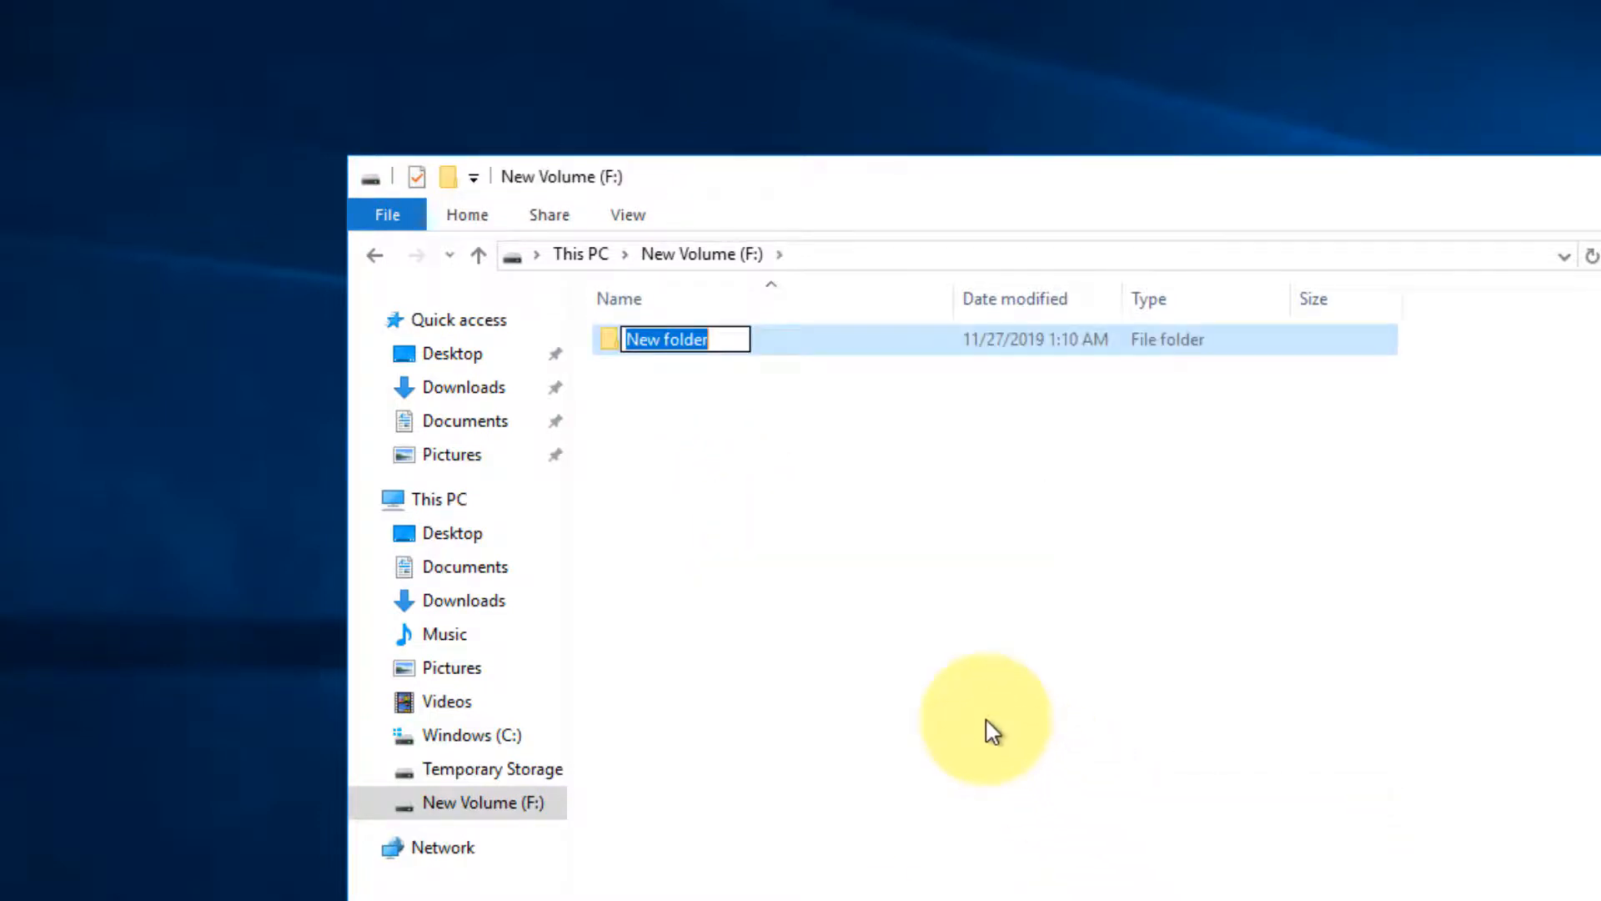
text(b)
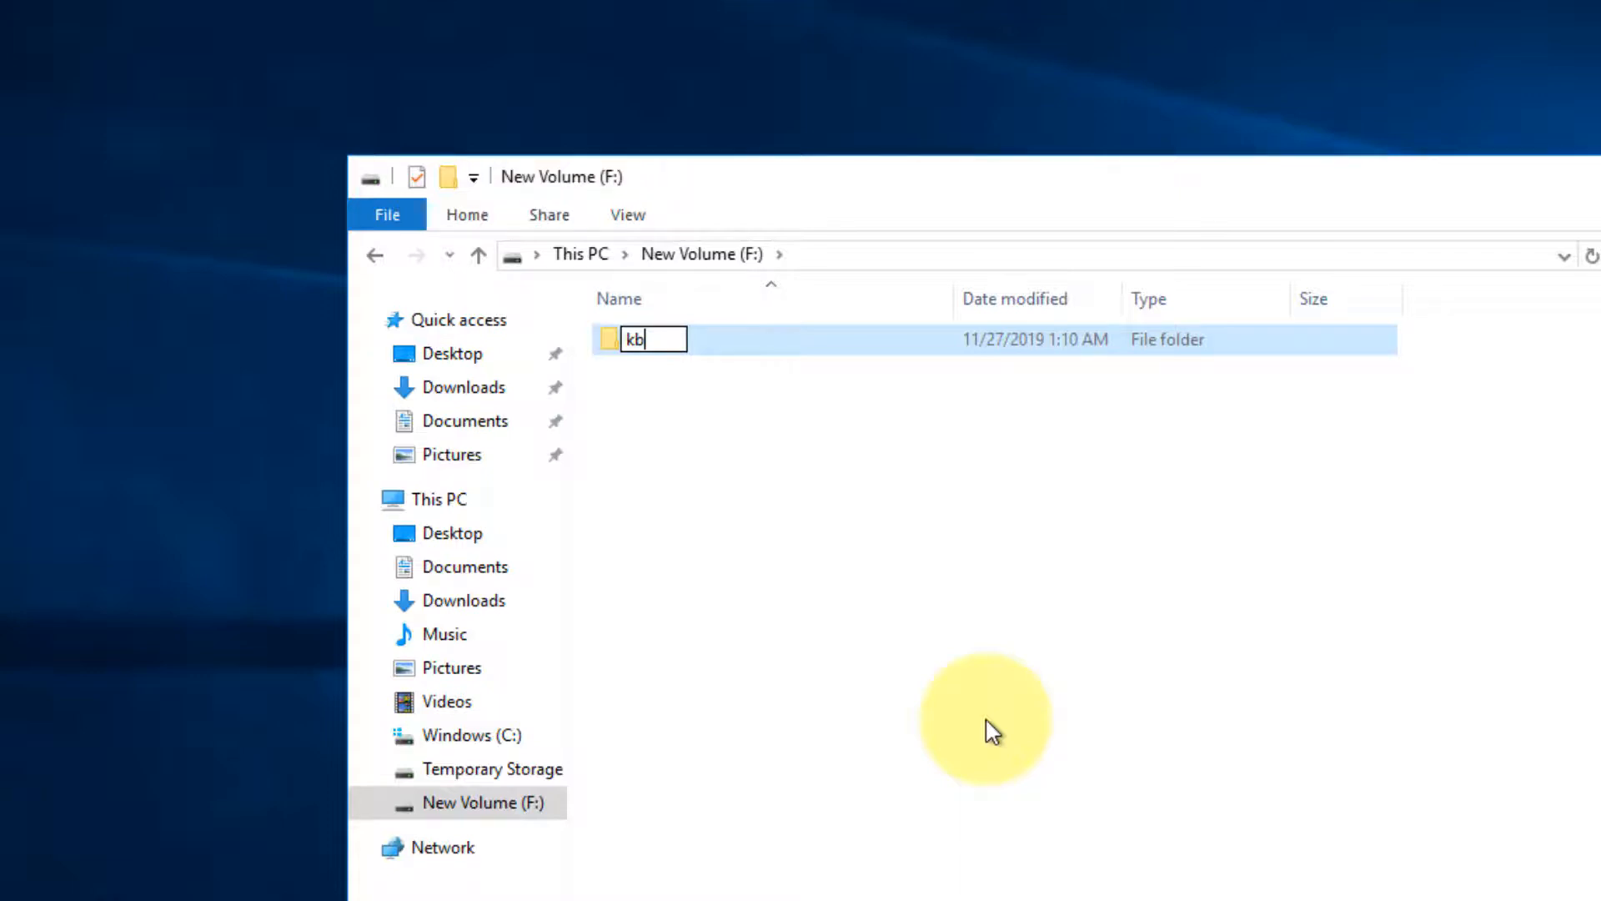
key(Return)
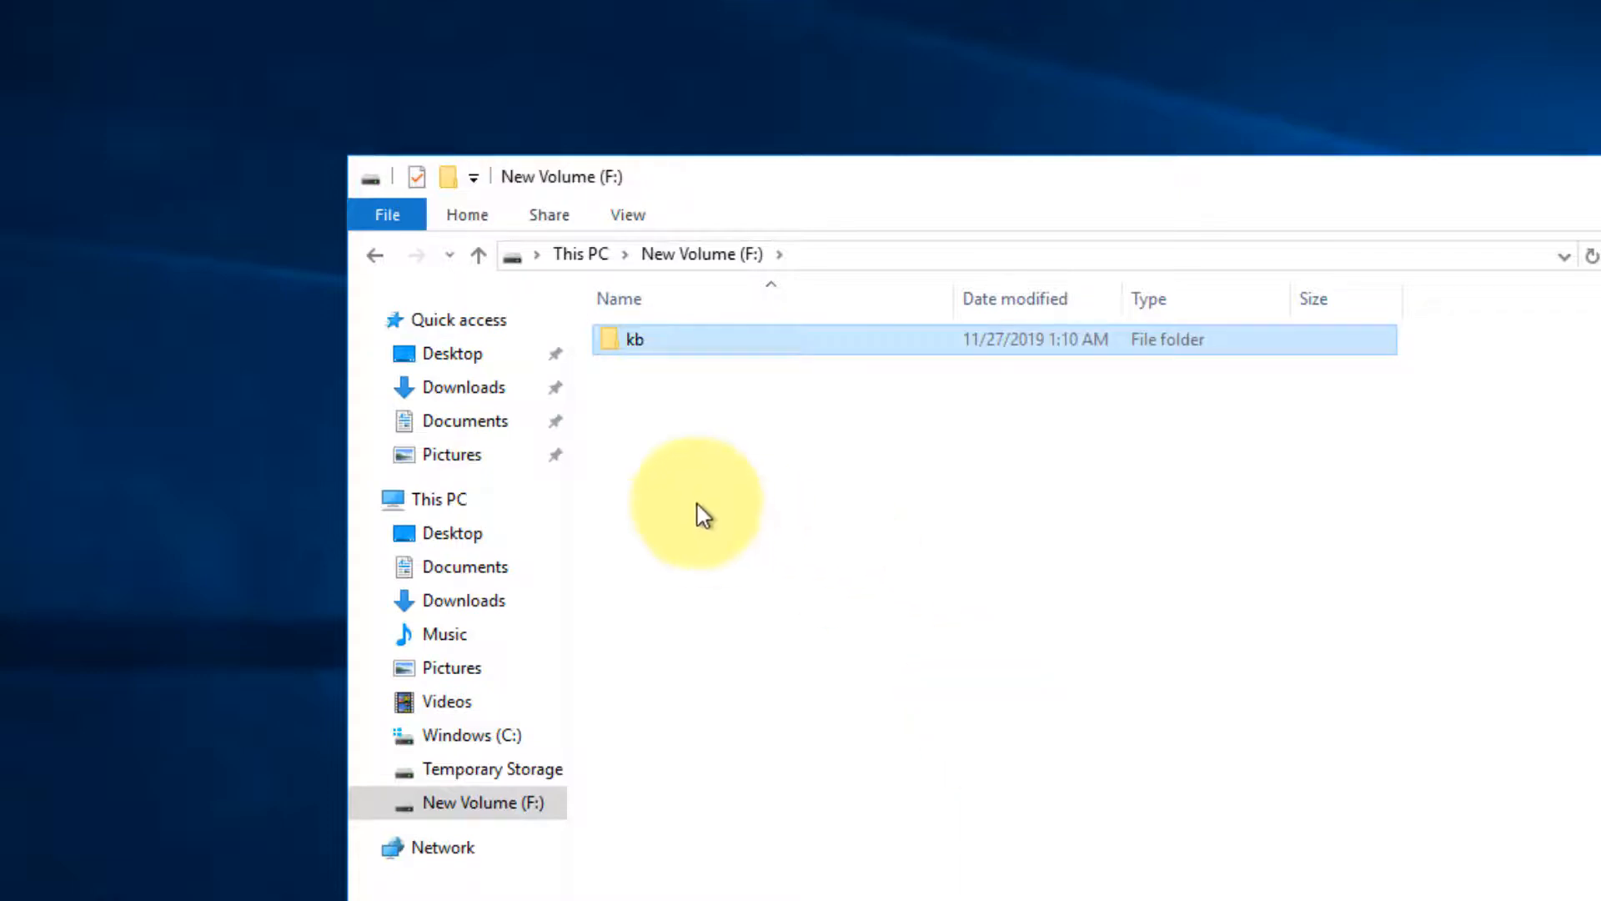
Share the kb folder over the network with the accounts already listed for file sharing
click(679, 482)
right_click(624, 357)
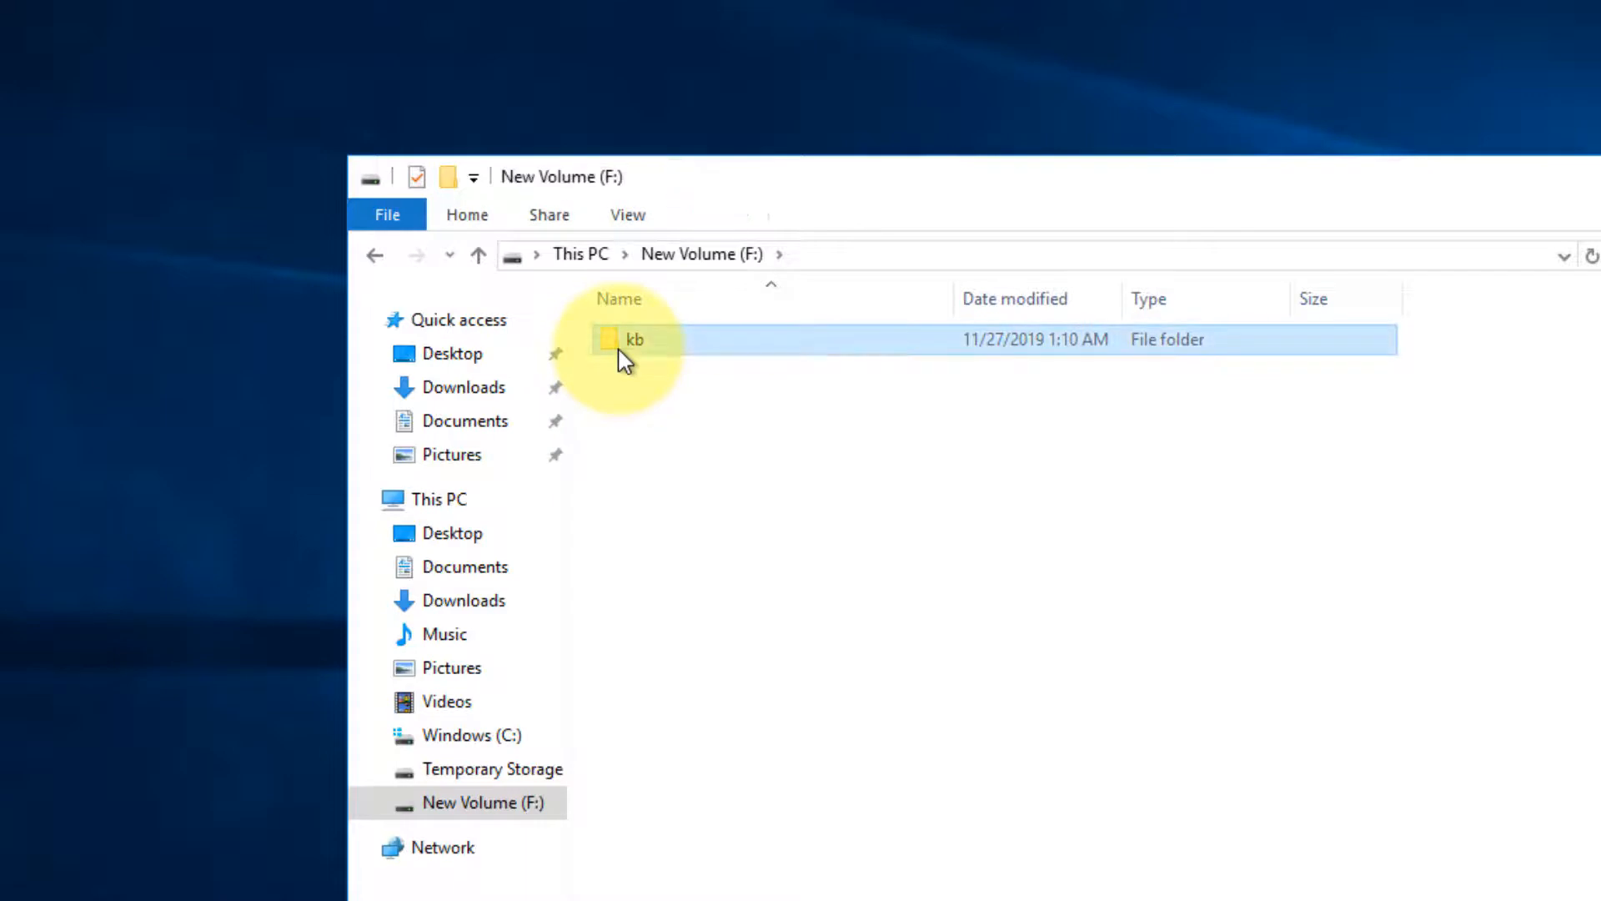
click(691, 853)
click(748, 421)
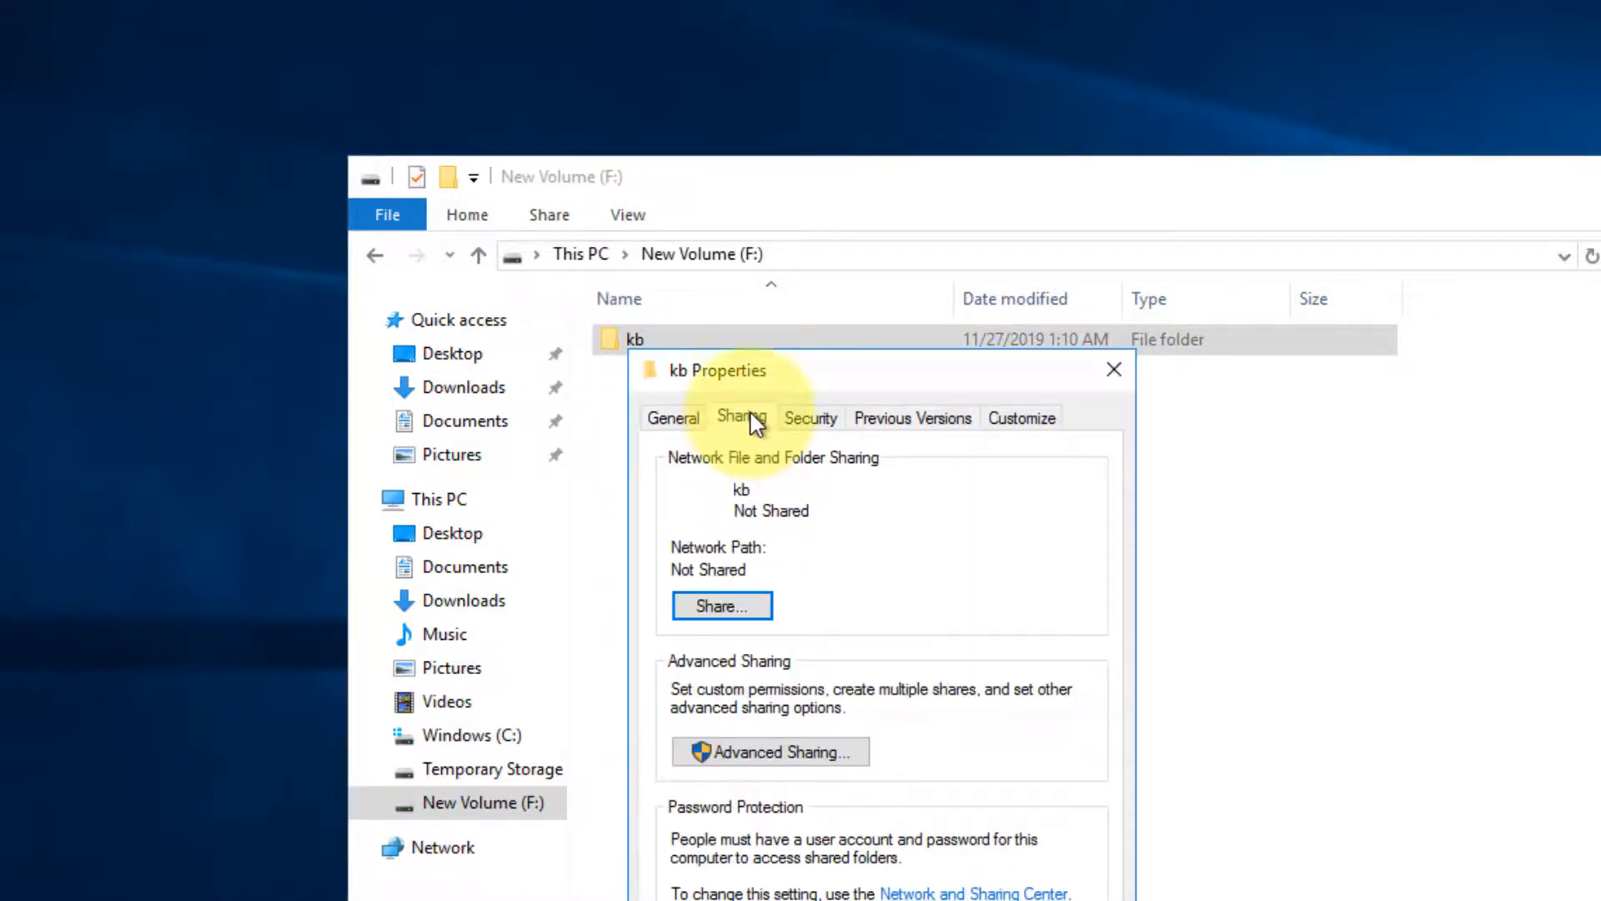
click(723, 607)
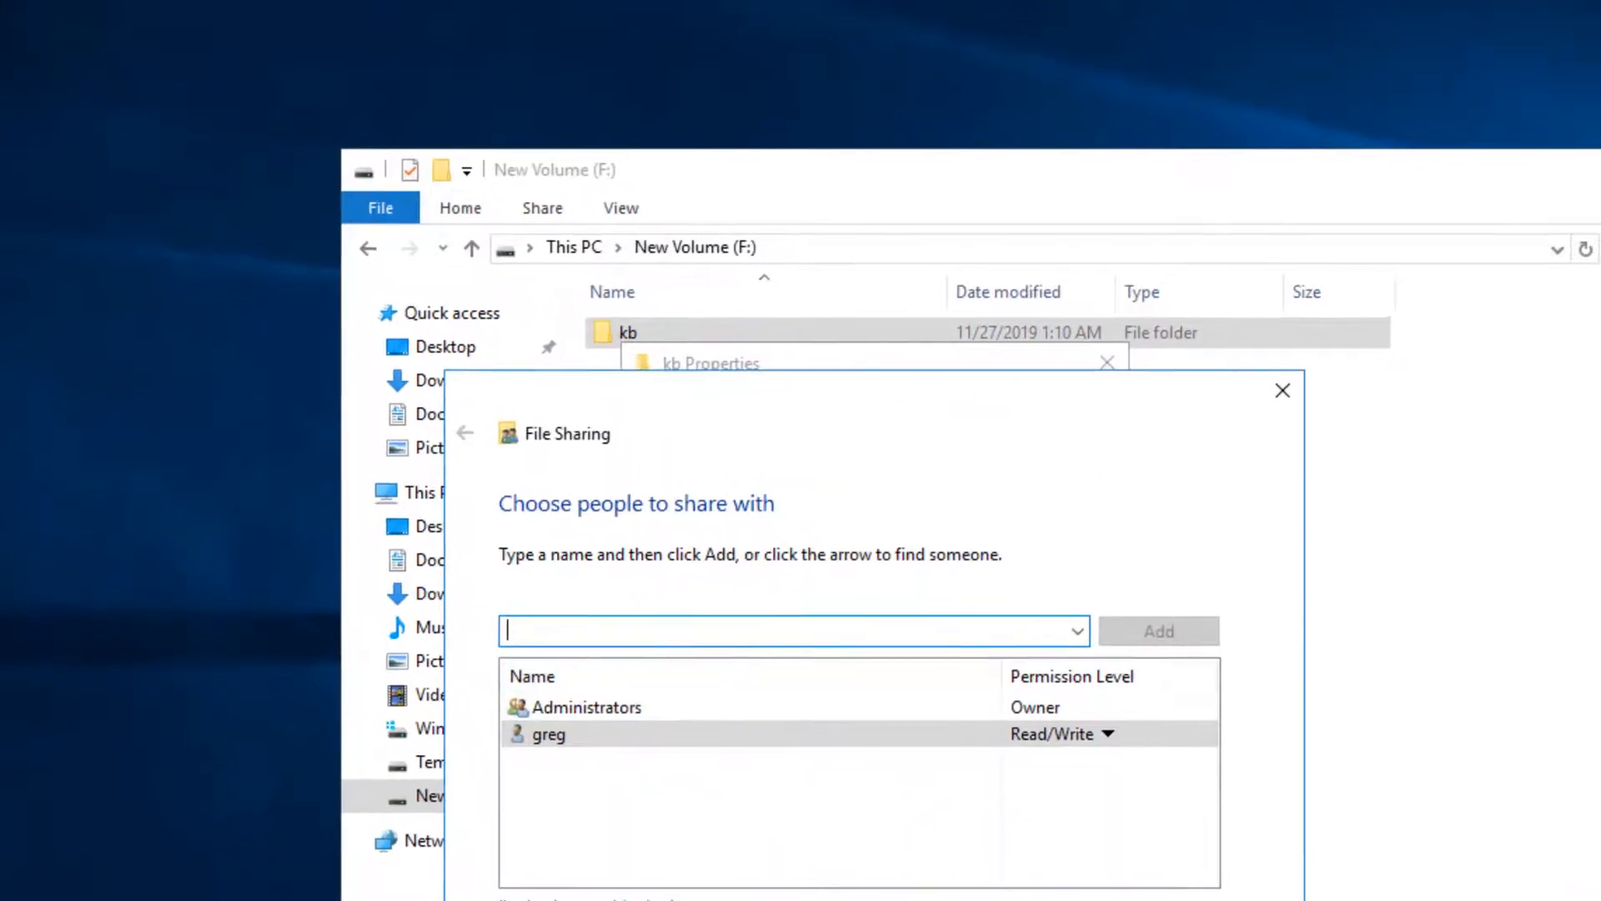
click(1084, 897)
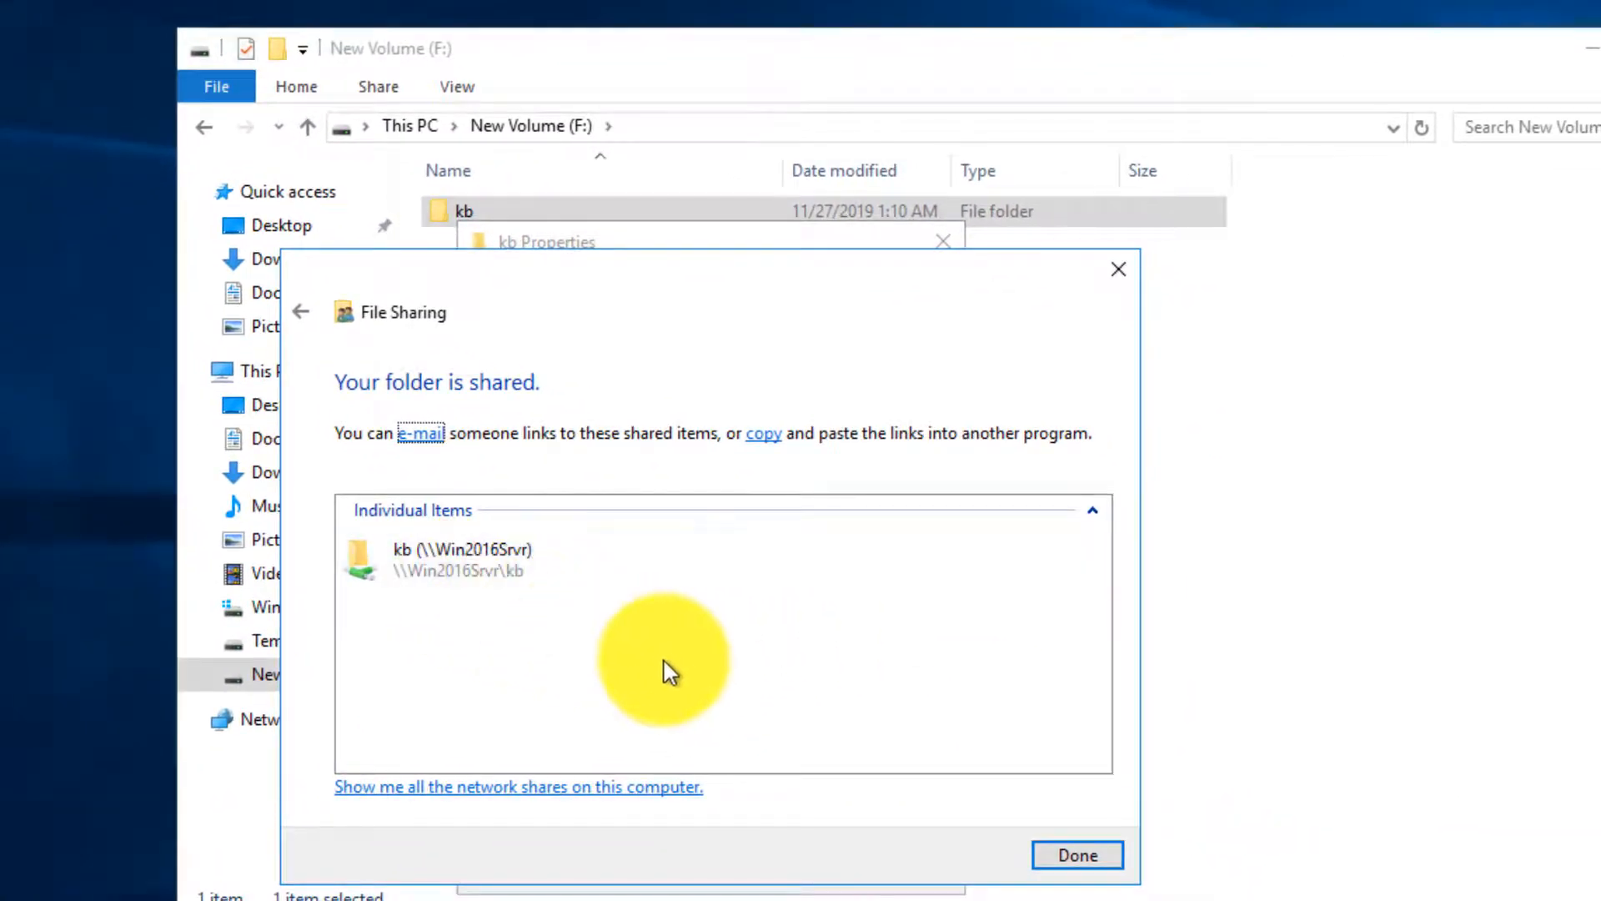
click(1114, 855)
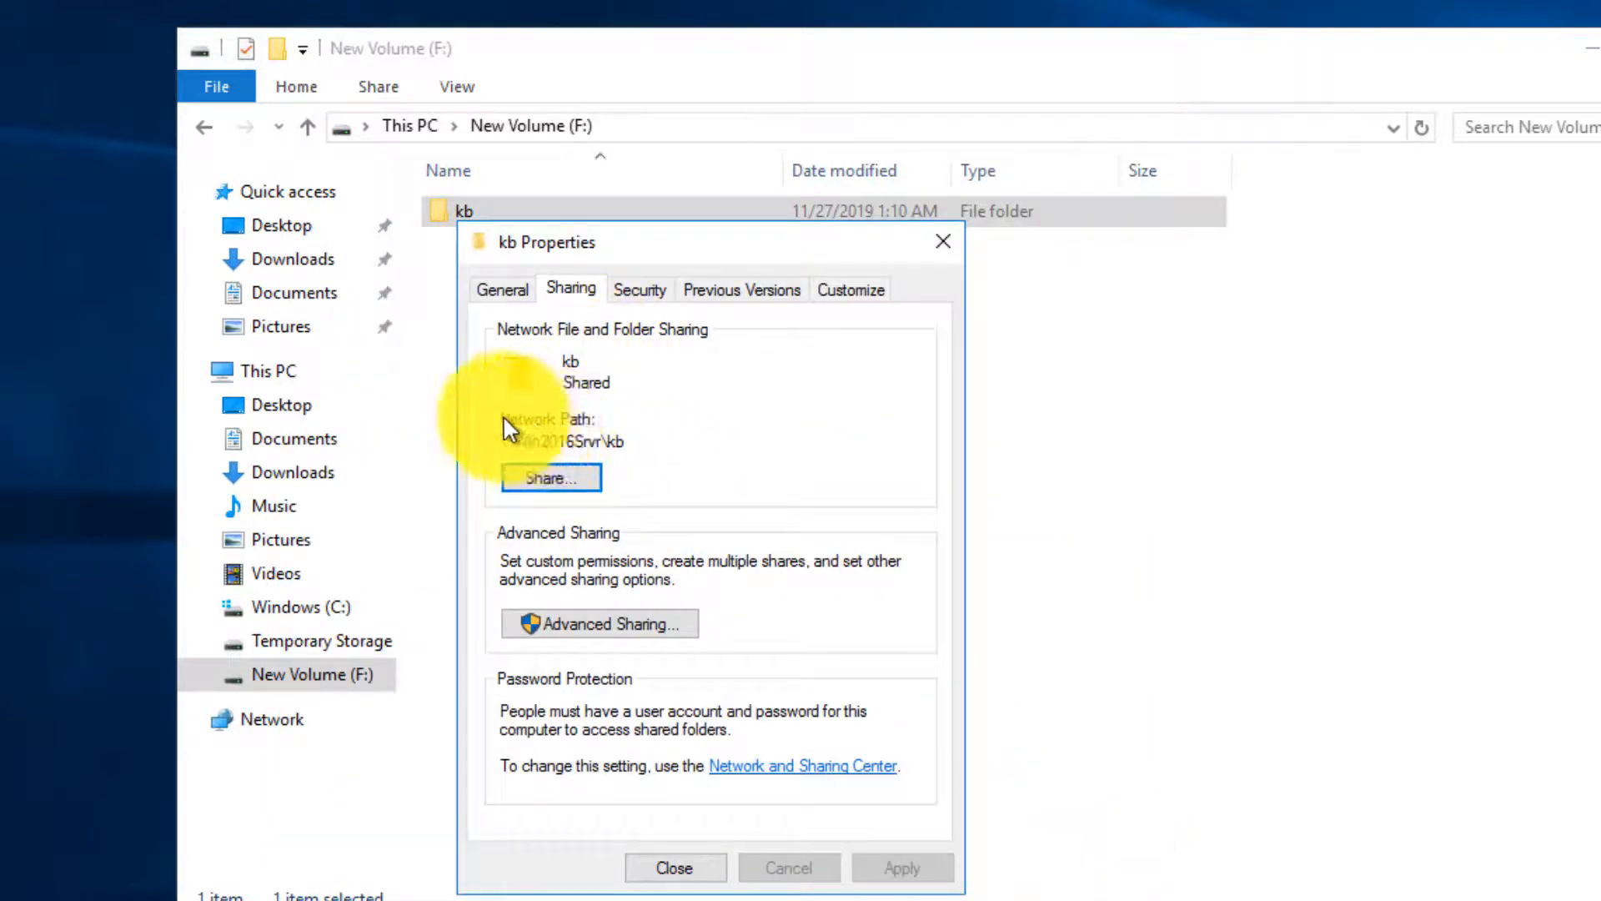
Copy the kb folder's network path \\Win2016Srvr\kb and close its properties
drag(648, 444, 500, 447)
right_click(510, 440)
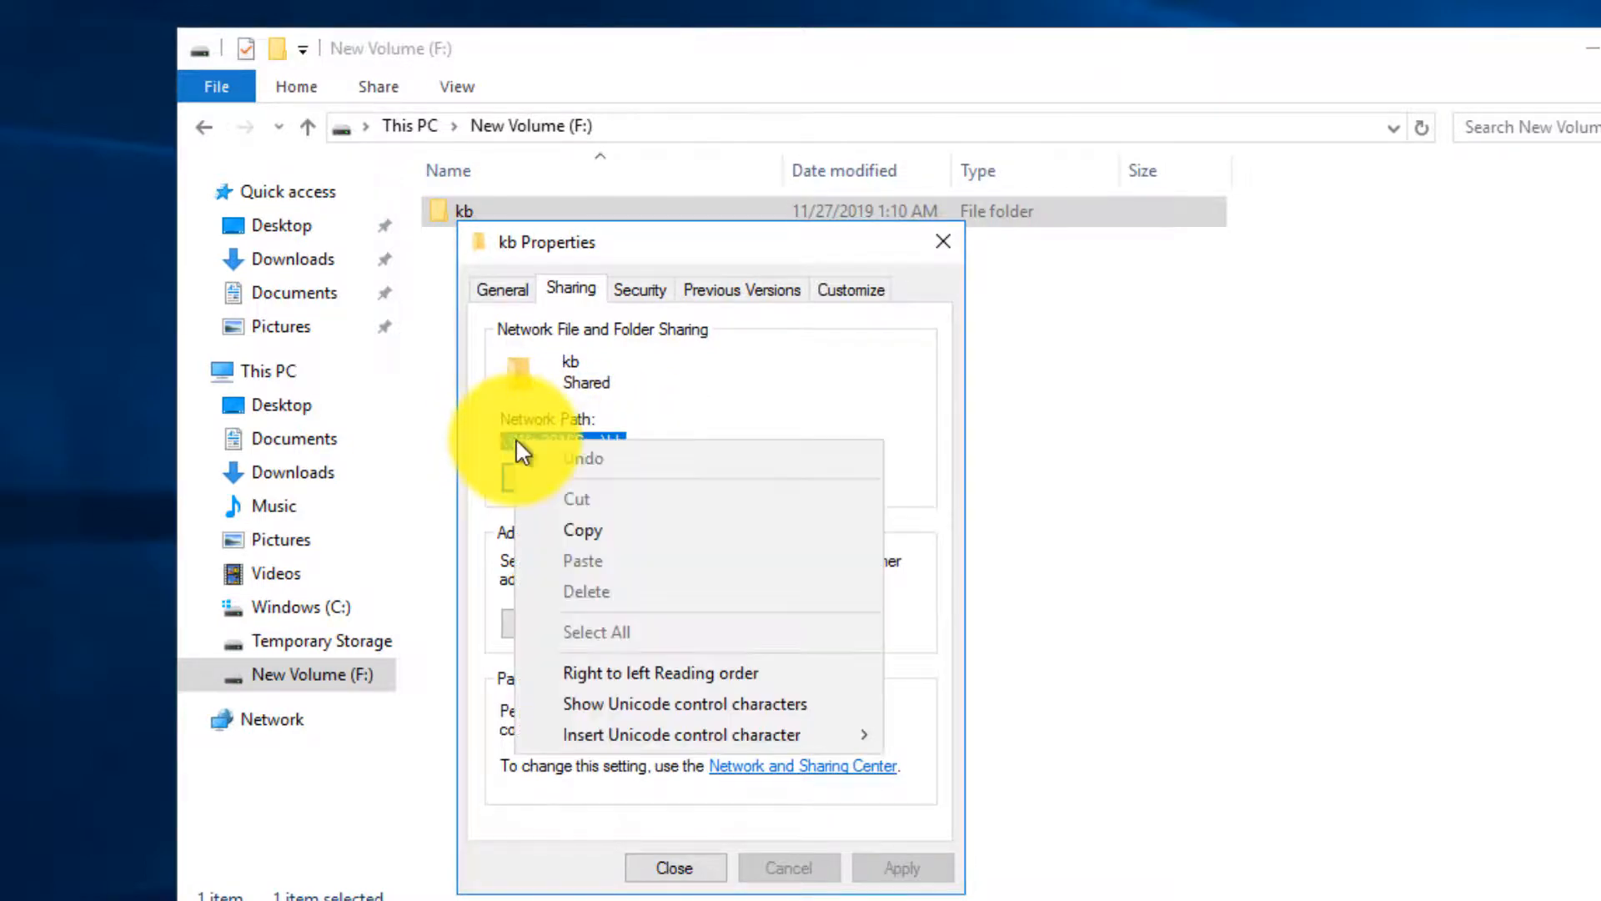
click(574, 529)
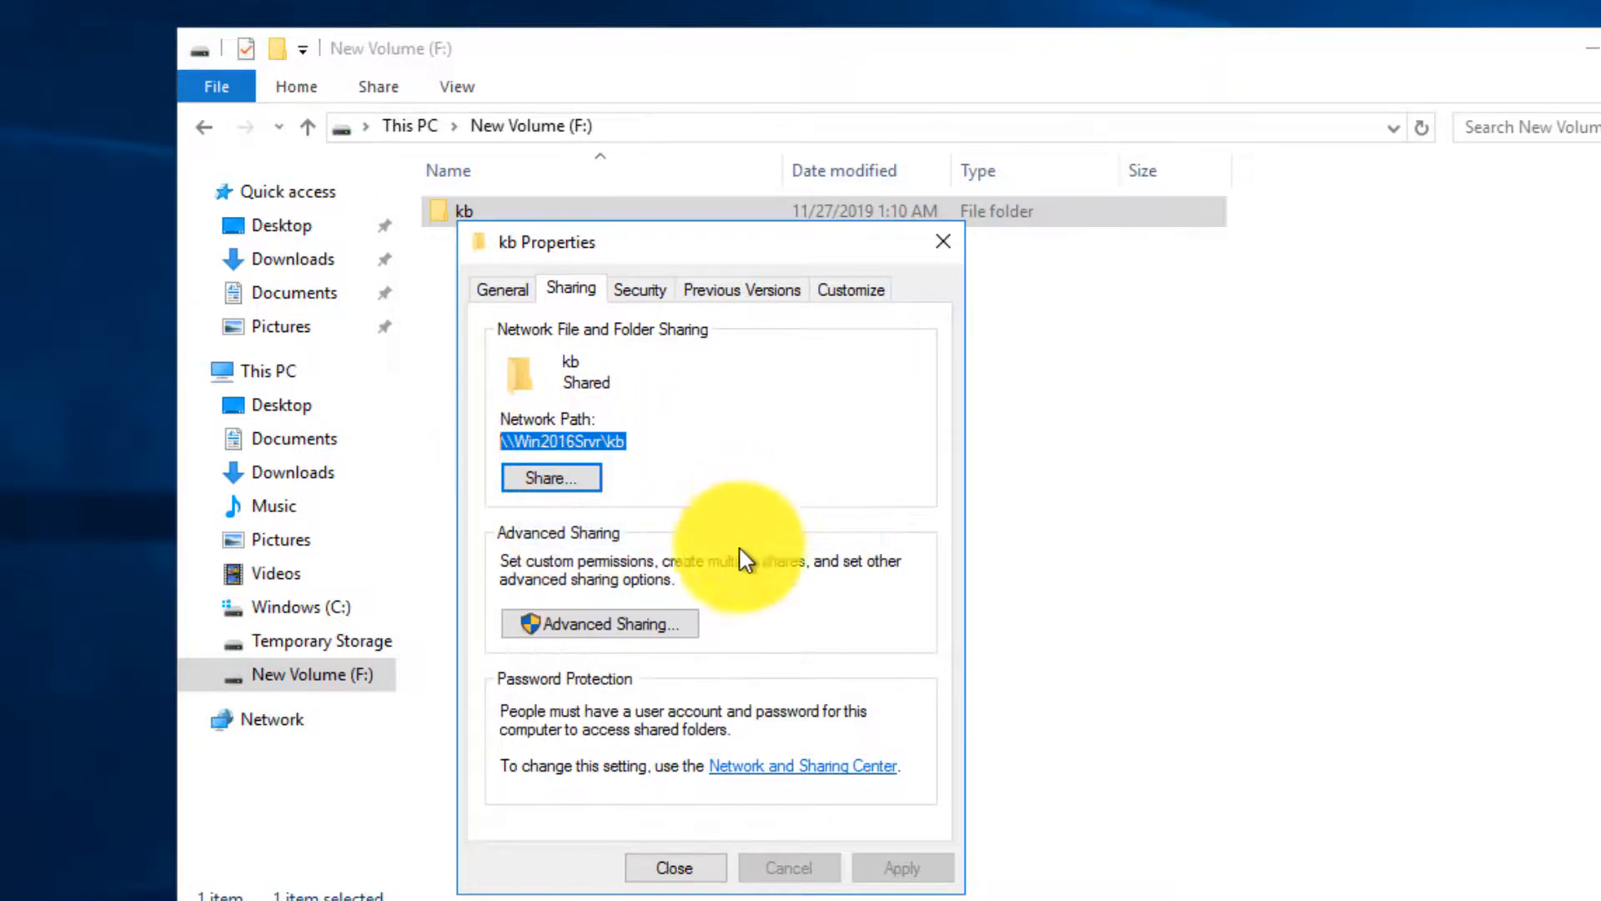
click(688, 866)
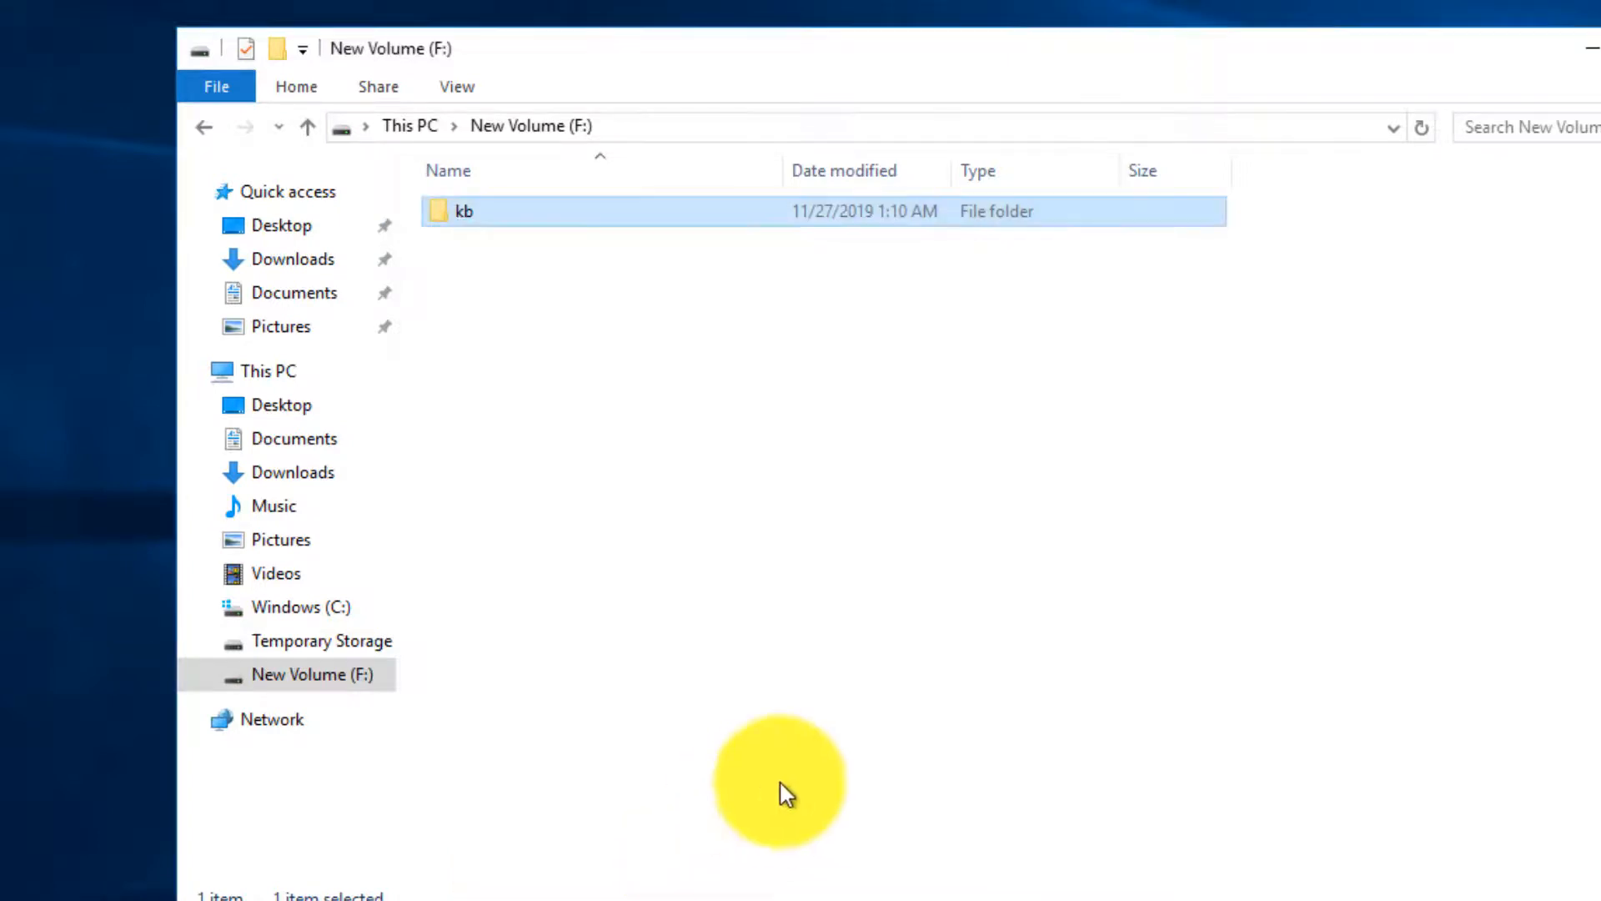
Create a text document named Practice.txt in the root of New Volume (F:)
right_click(661, 386)
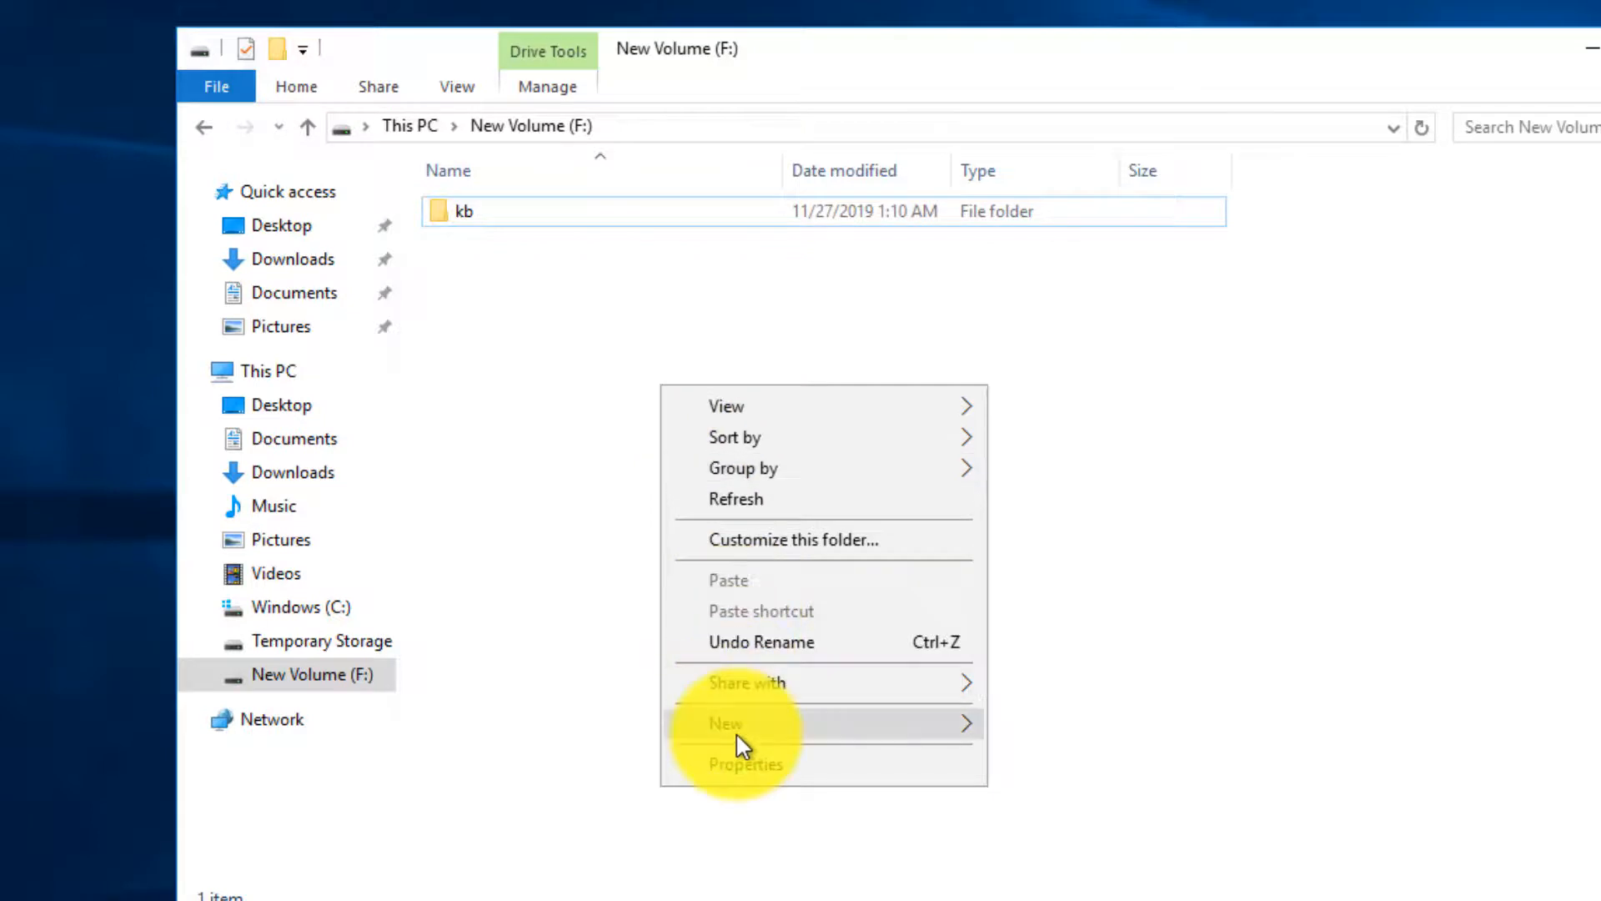
mouse_move(739, 743)
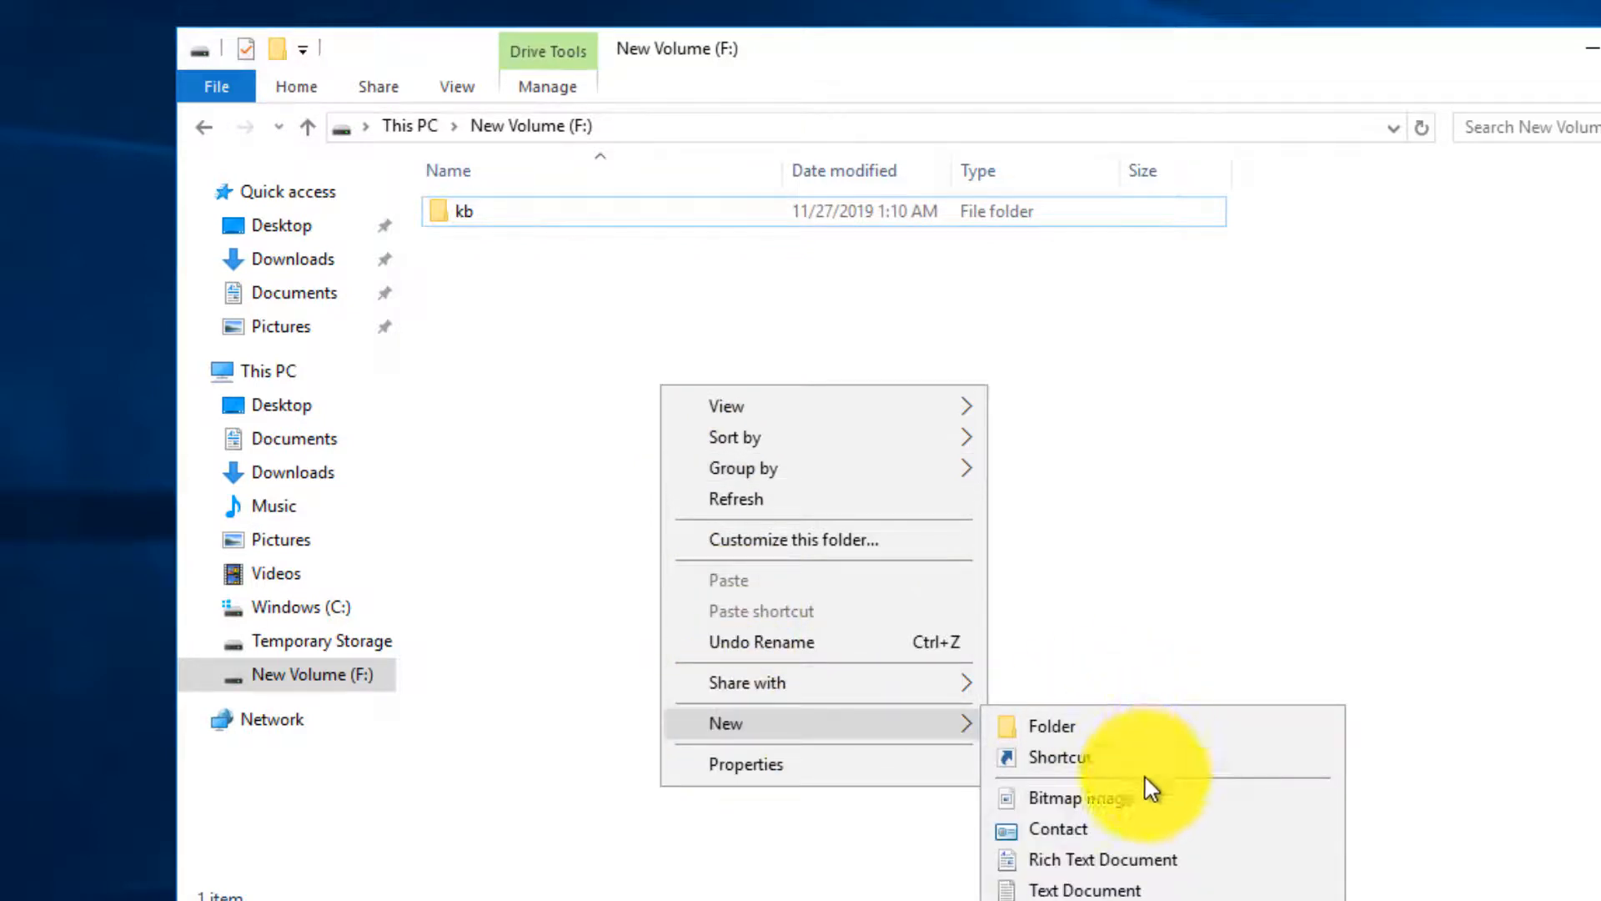
click(1110, 890)
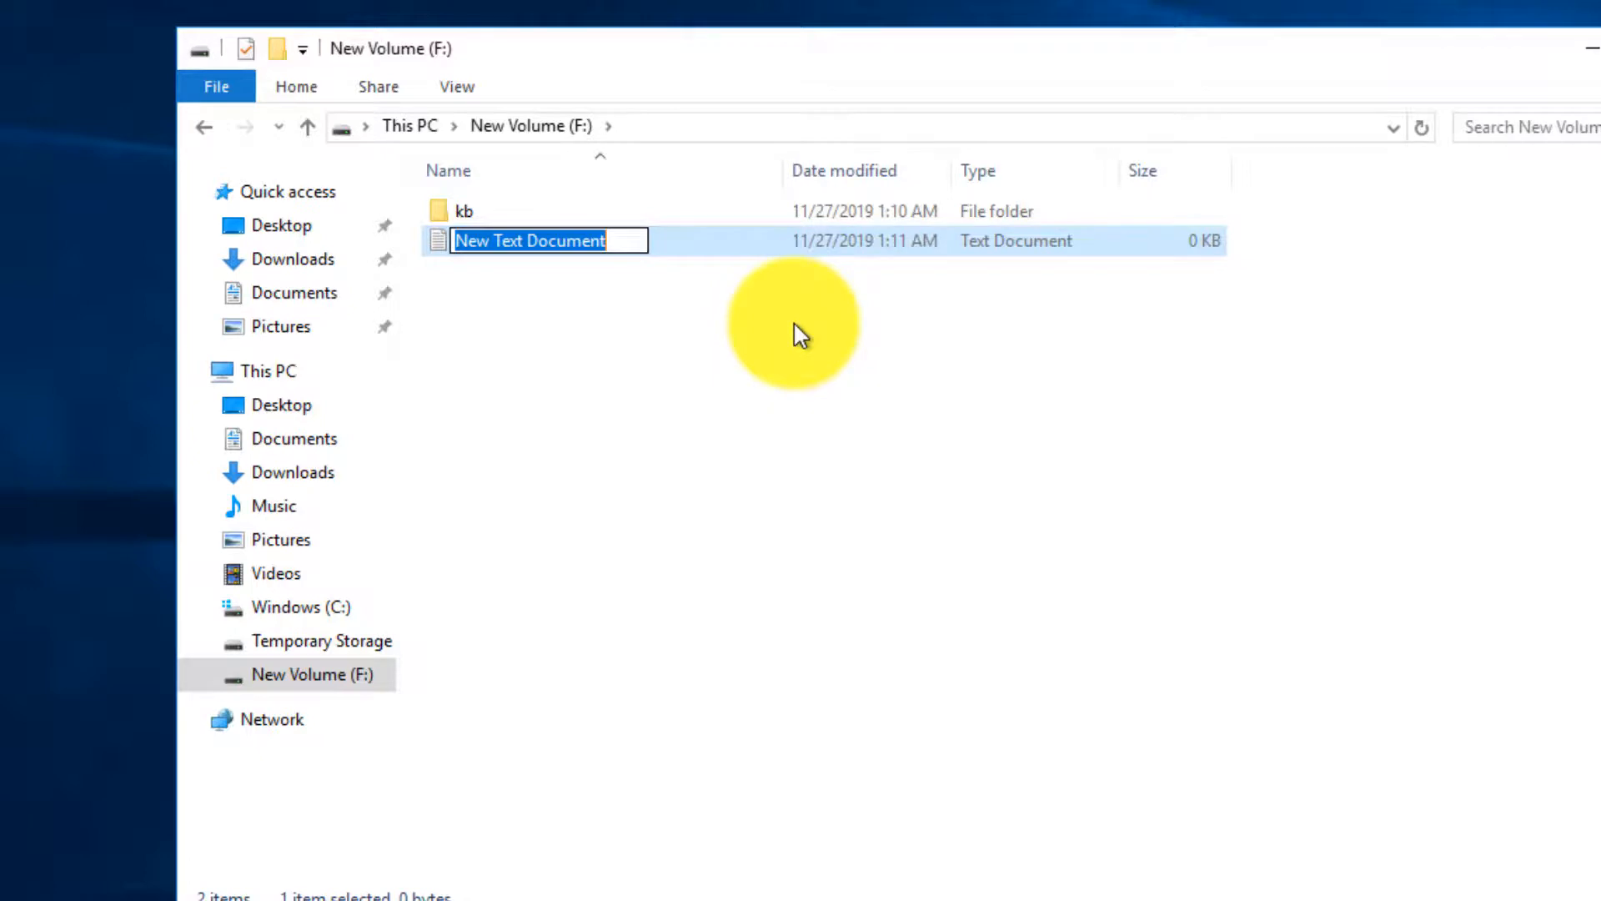
text(Pract)
text(.txt)
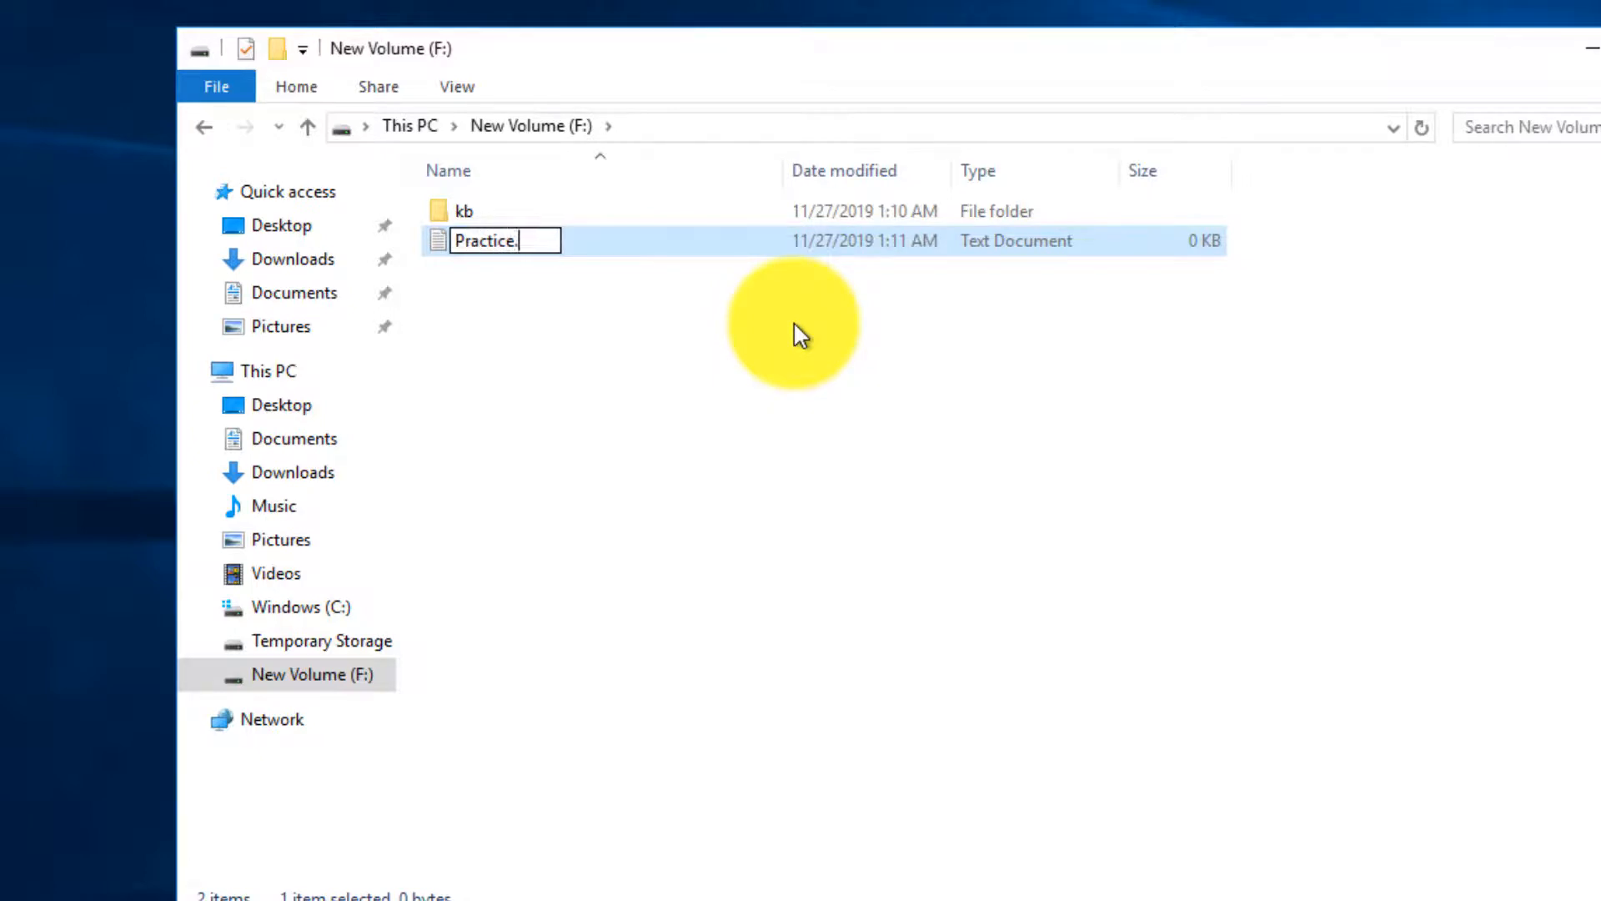
key(Return)
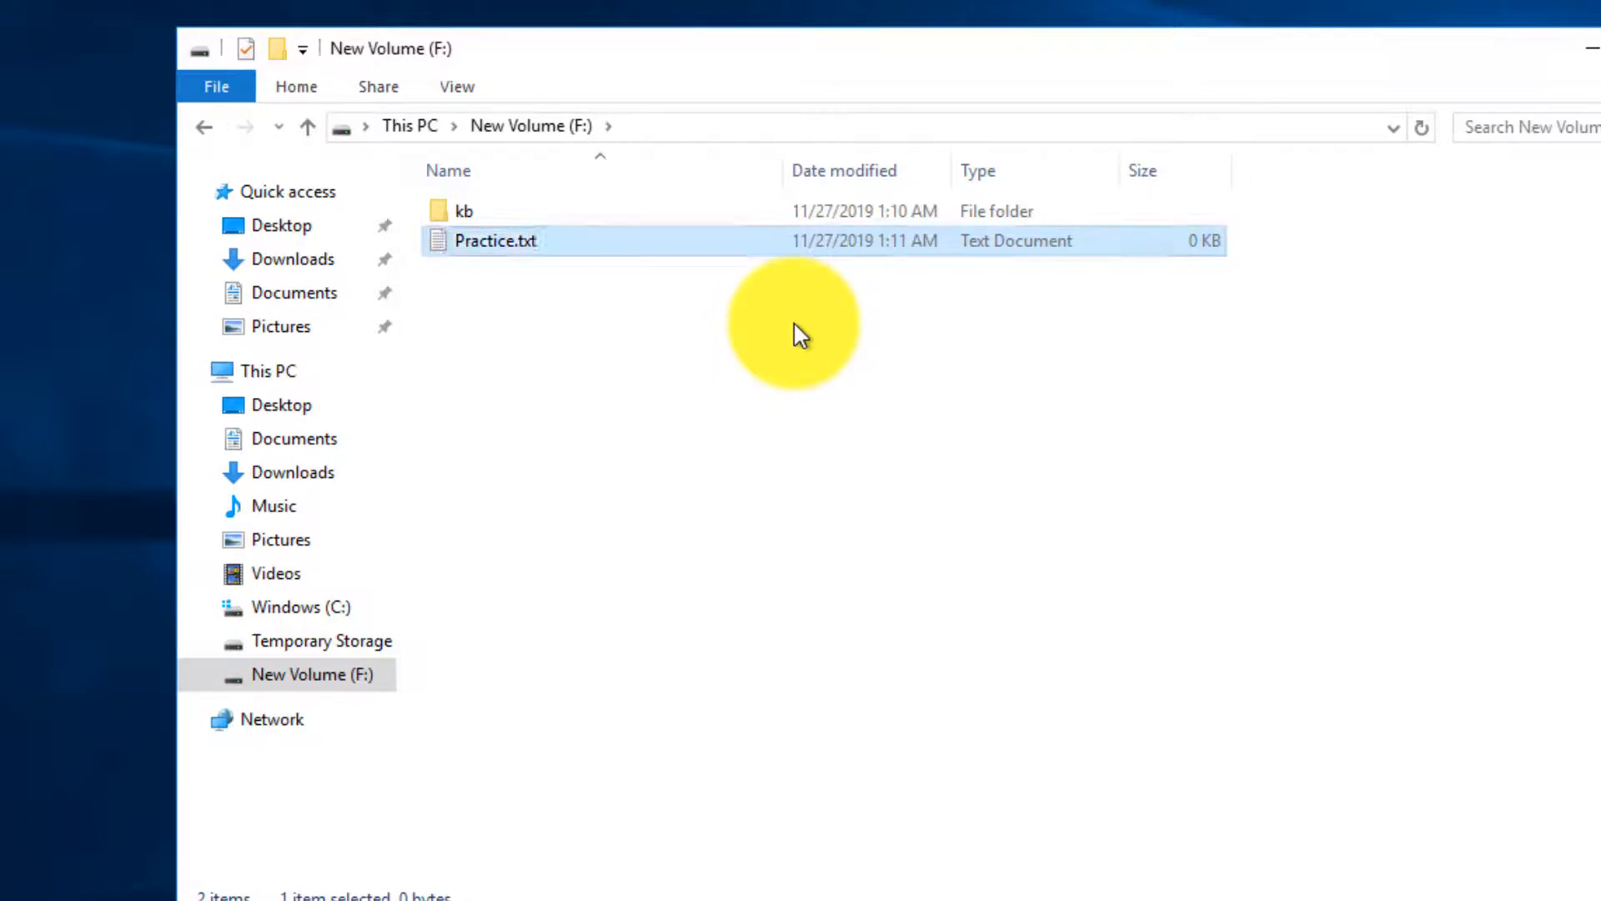
Open Practice.txt in Notepad and enter the text "Practice Hard."
key(Return)
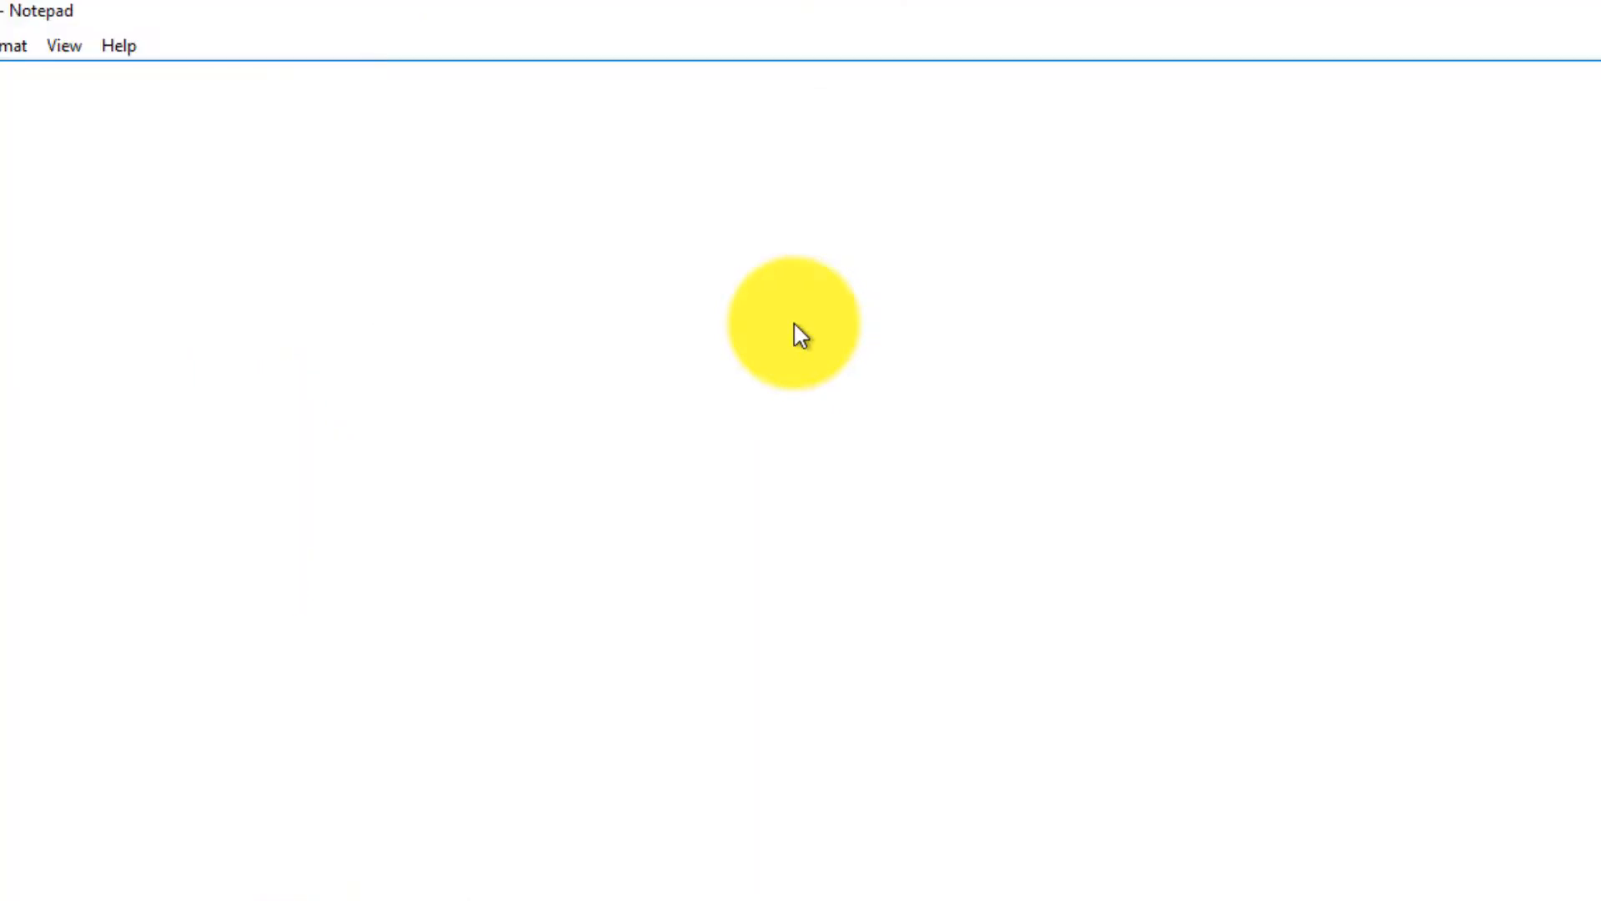
text(Practice )
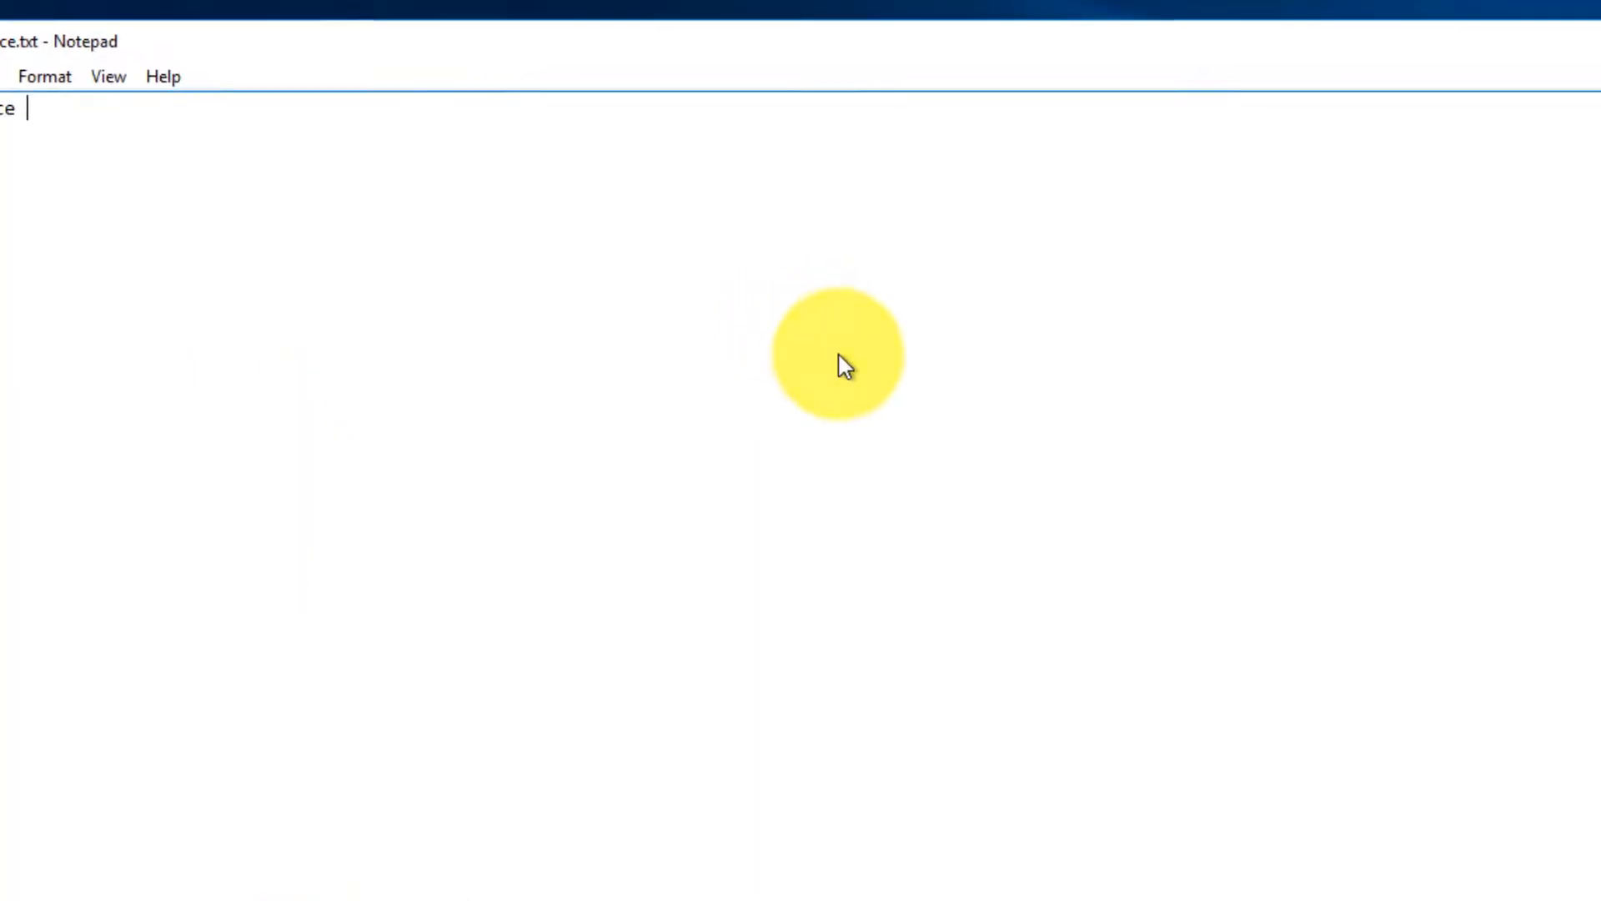
text(Hard.)
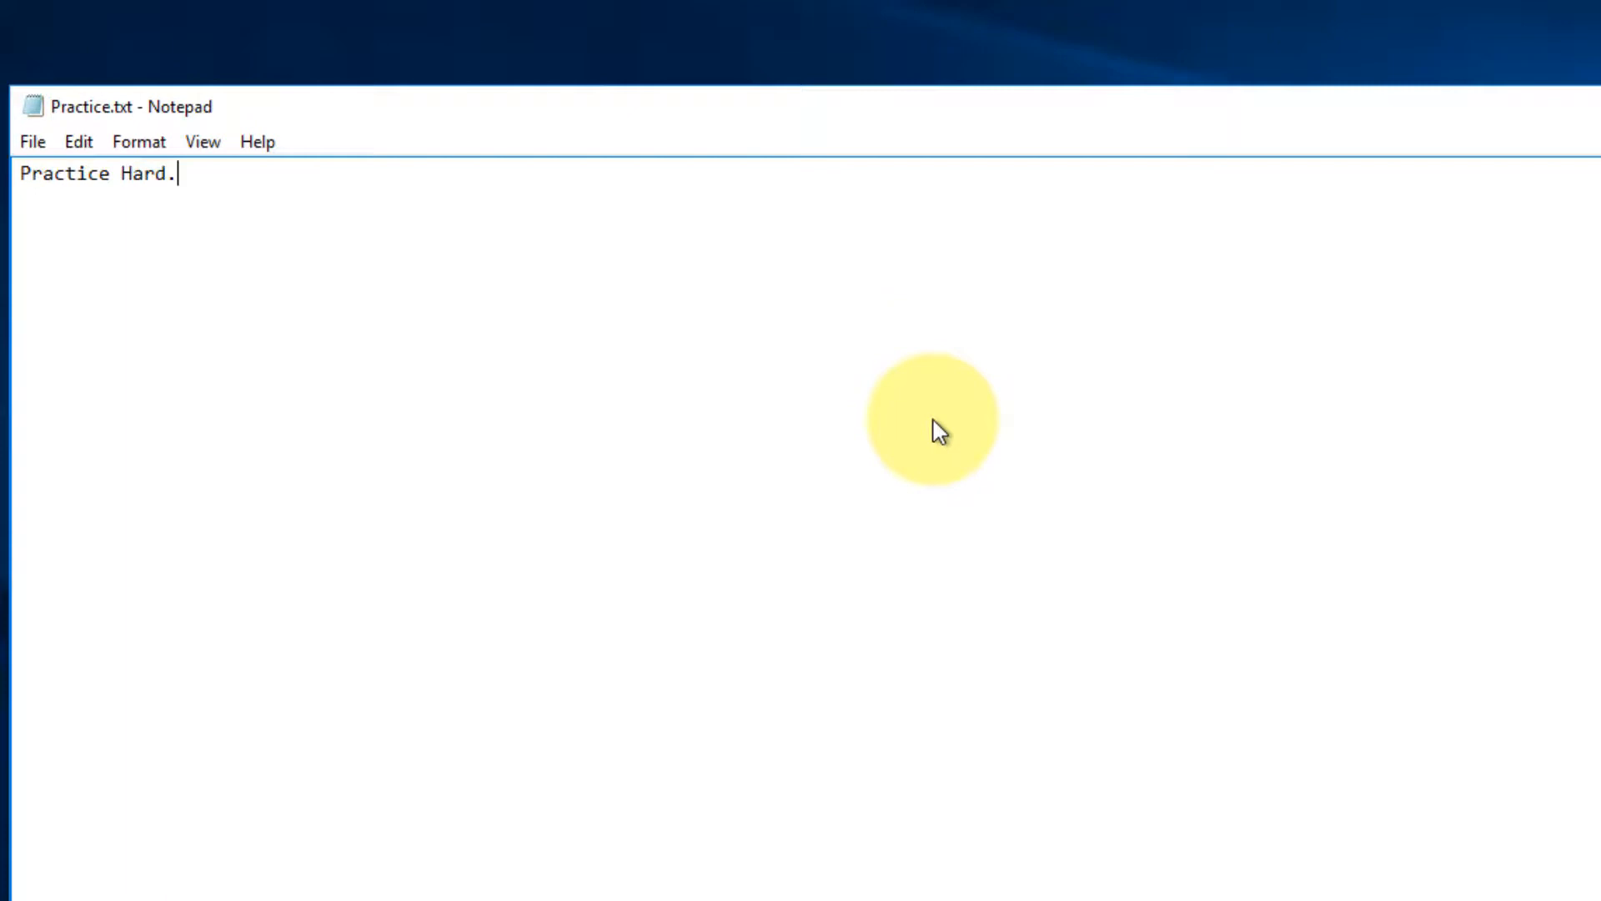
Save Practice.txt and move it into the kb folder on New Volume (F:)
click(30, 142)
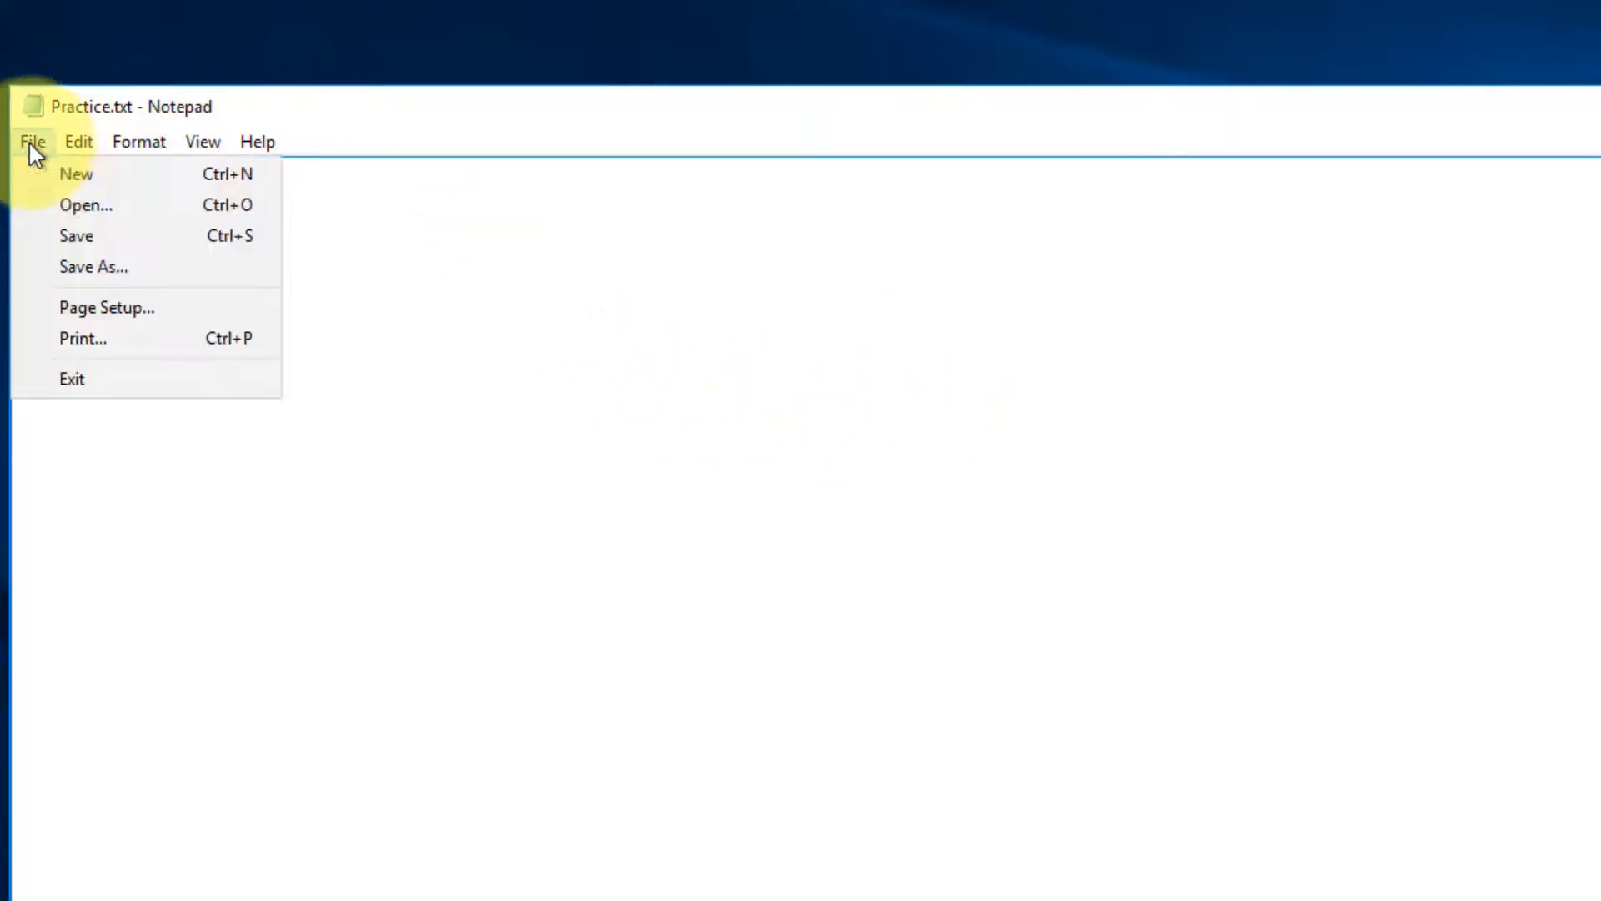
click(67, 237)
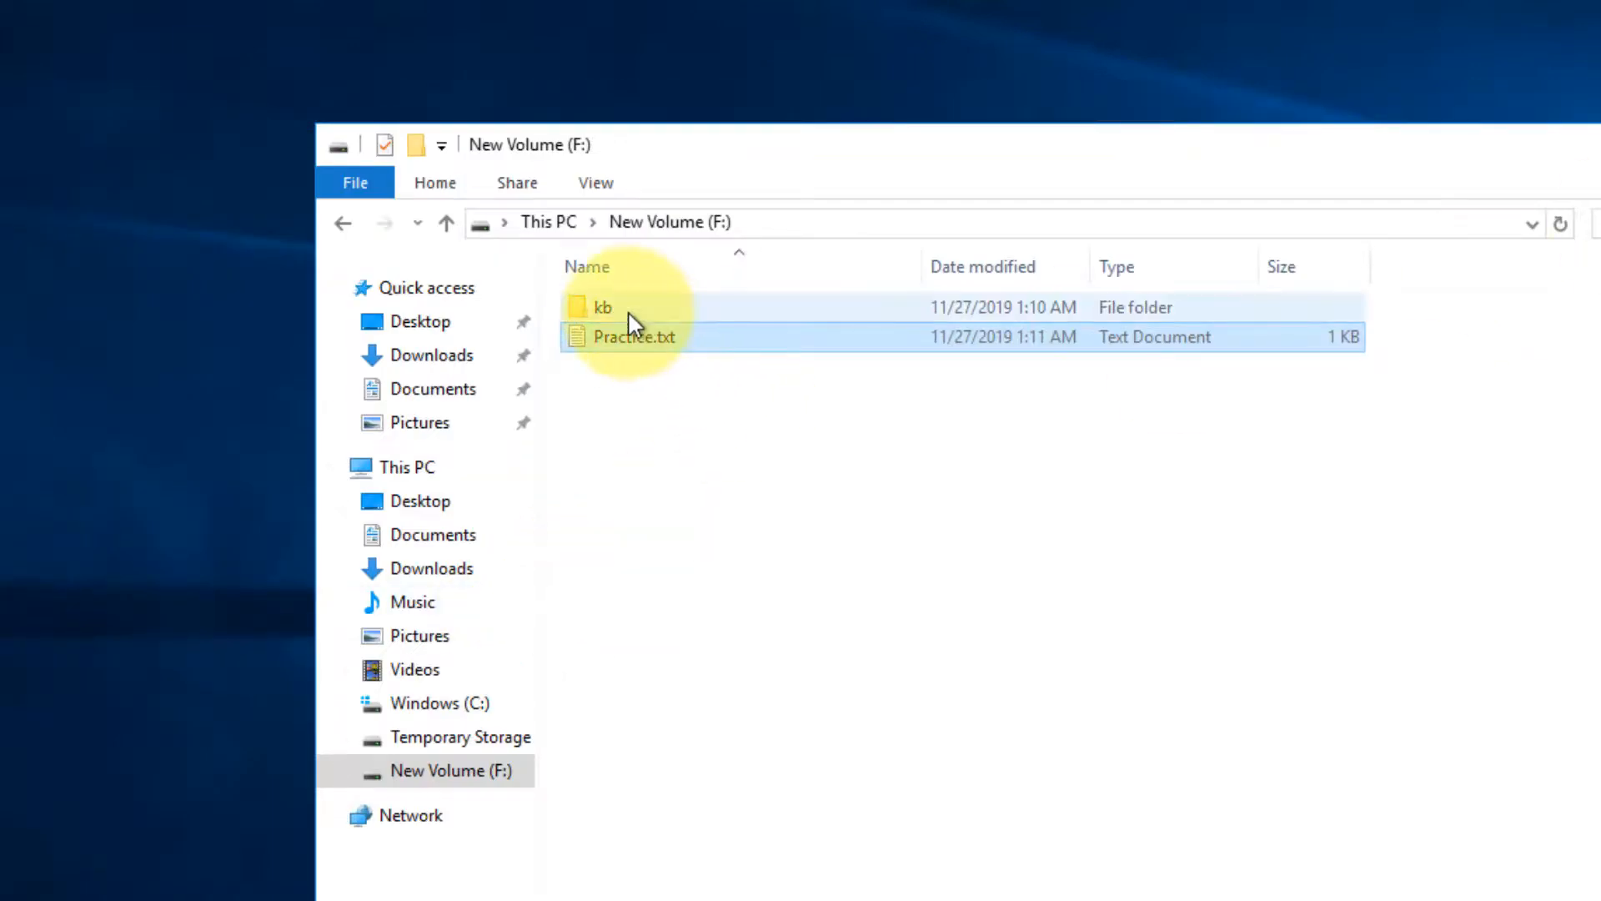
mouse_move(625, 350)
mouse_down()
mouse_move(654, 332)
mouse_move(628, 308)
mouse_move(636, 321)
mouse_up()
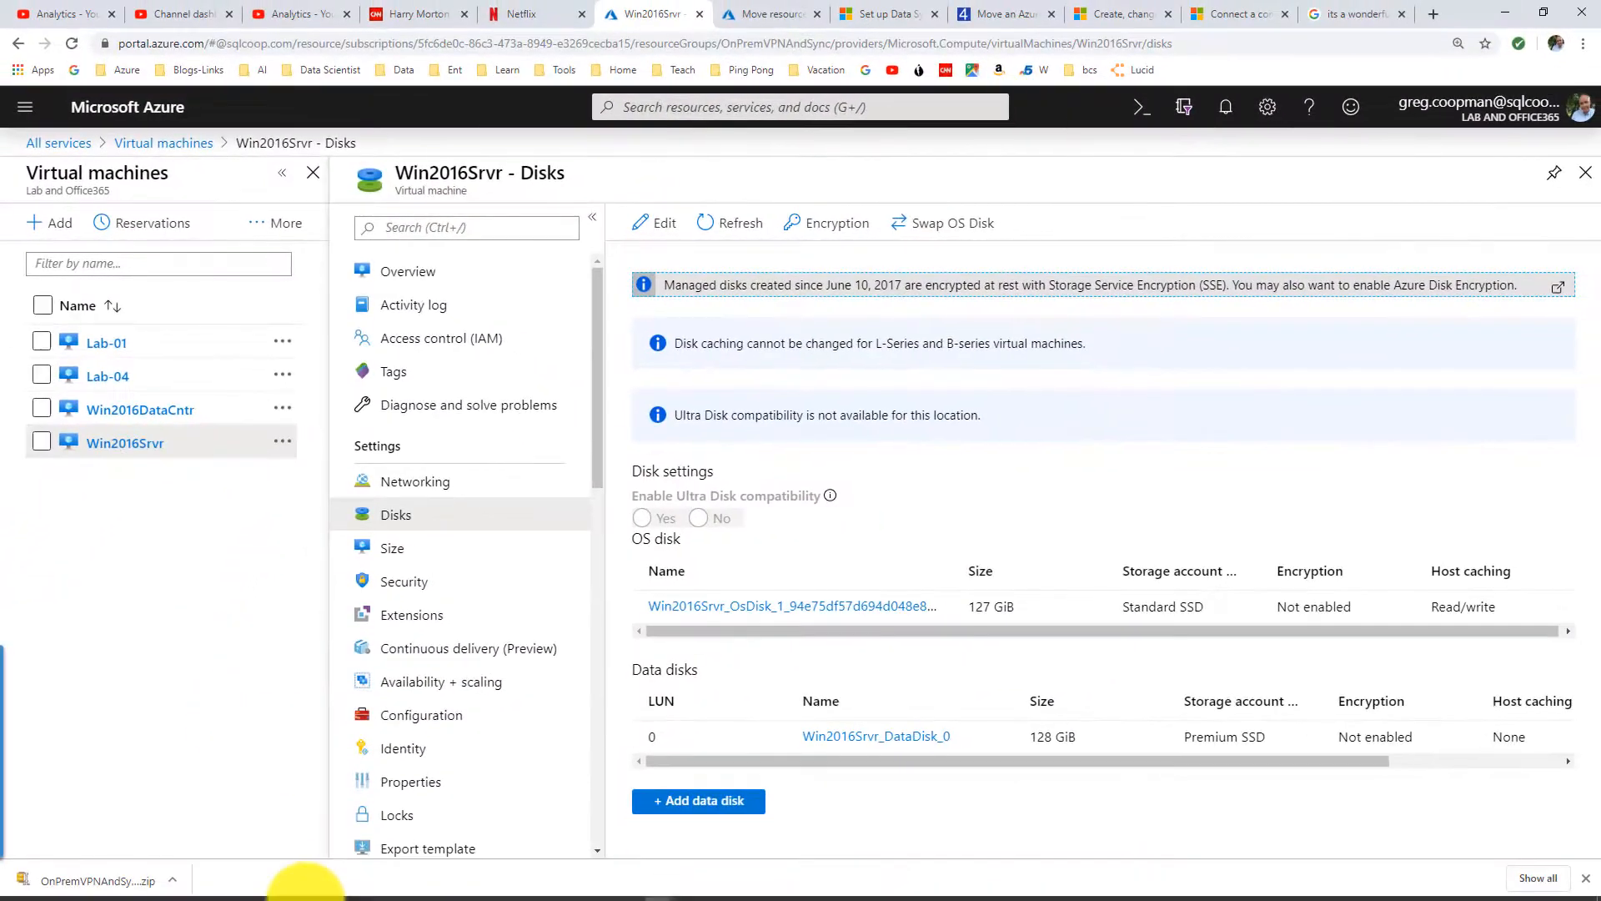
Switch to the local File Explorer and set up mapping drive X: to \\Win2016Srvr\kb from This PC, using different credentials
mouse_move(288, 893)
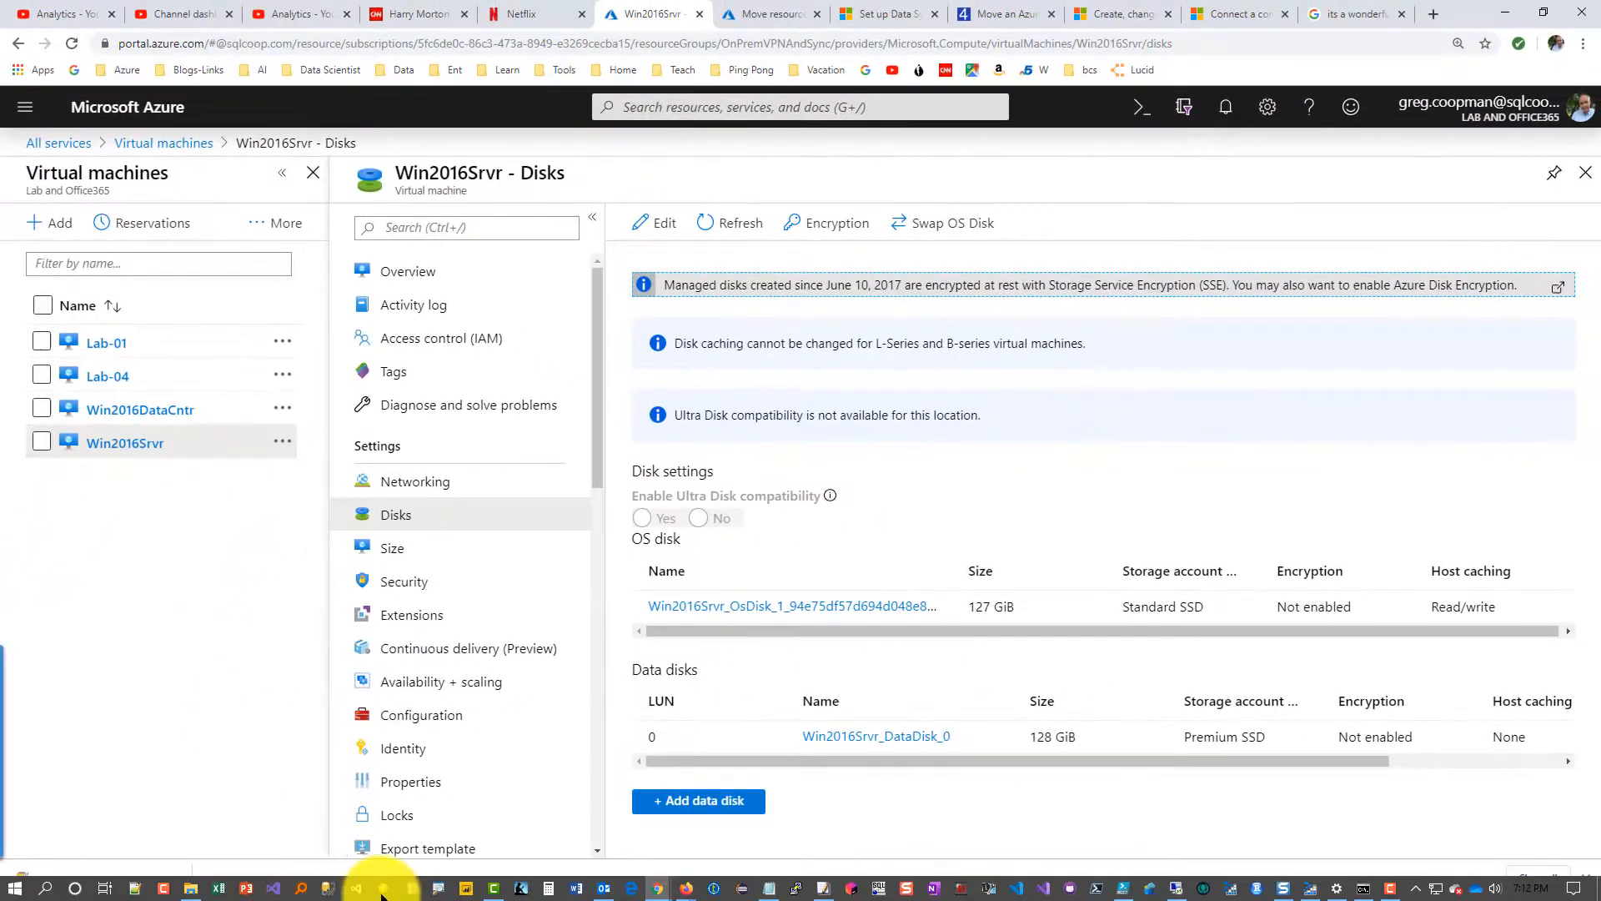
click(193, 888)
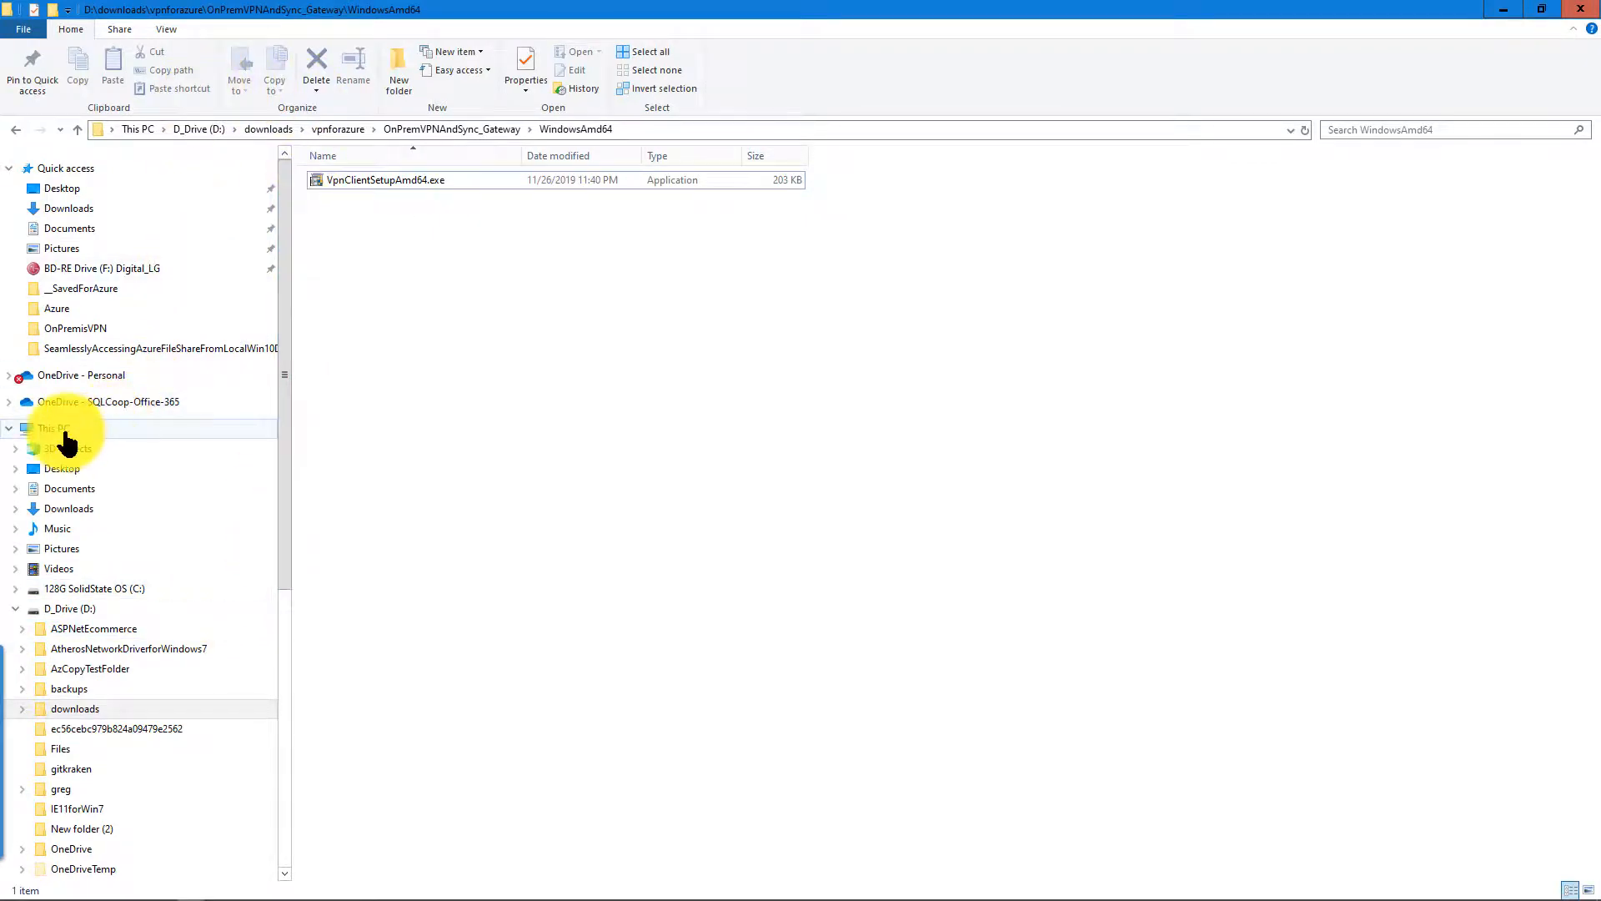
click(38, 428)
click(200, 87)
click(218, 105)
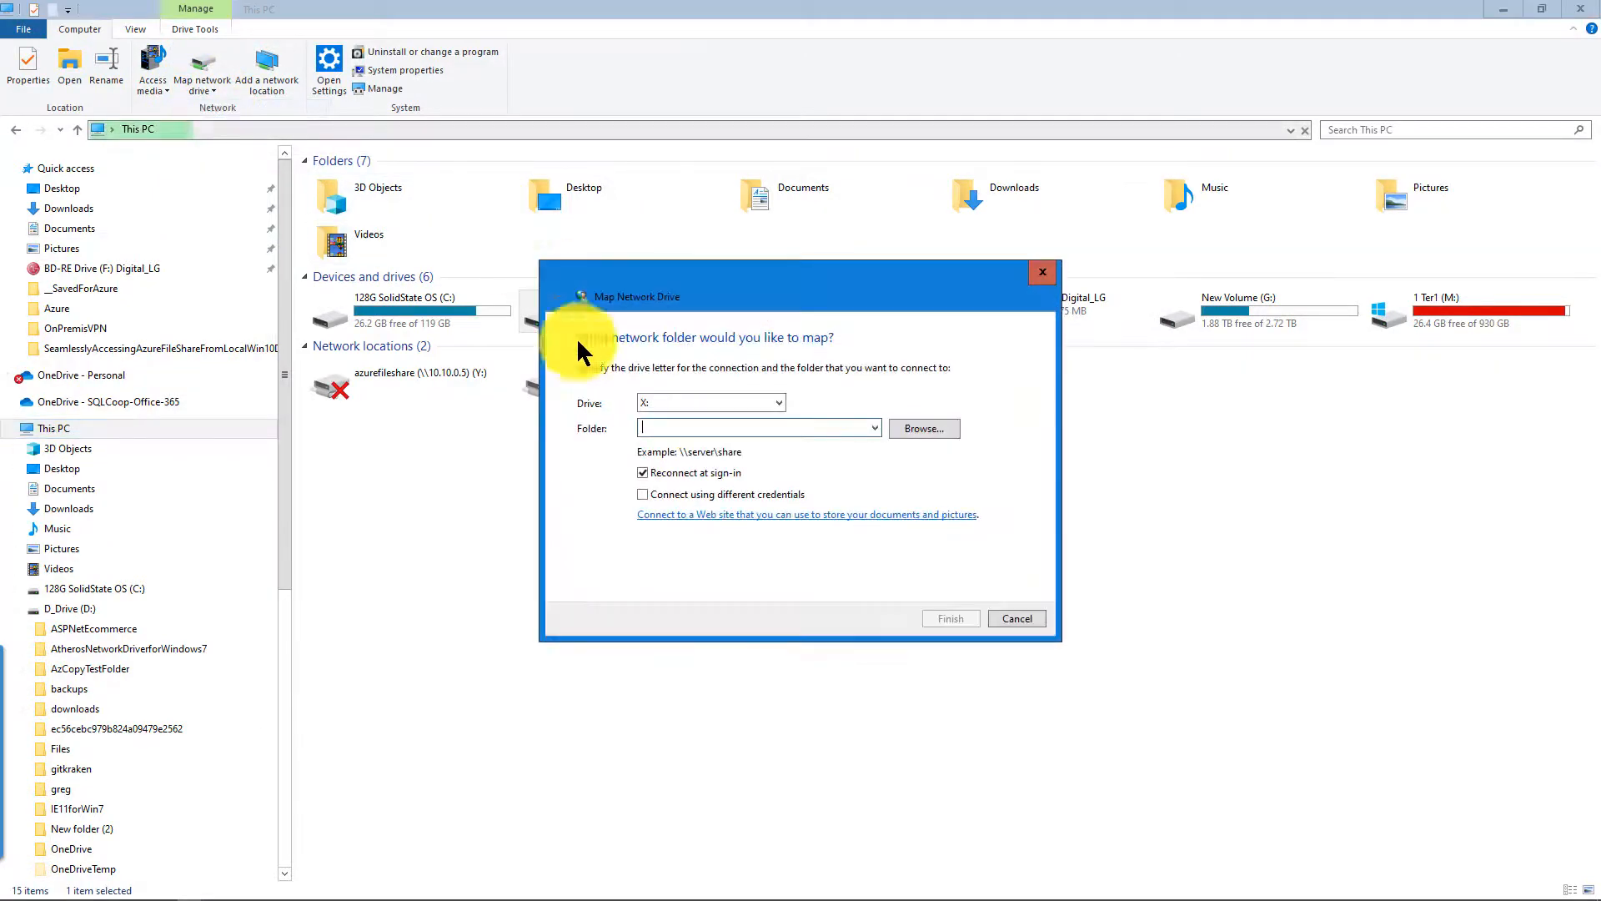
right_click(696, 427)
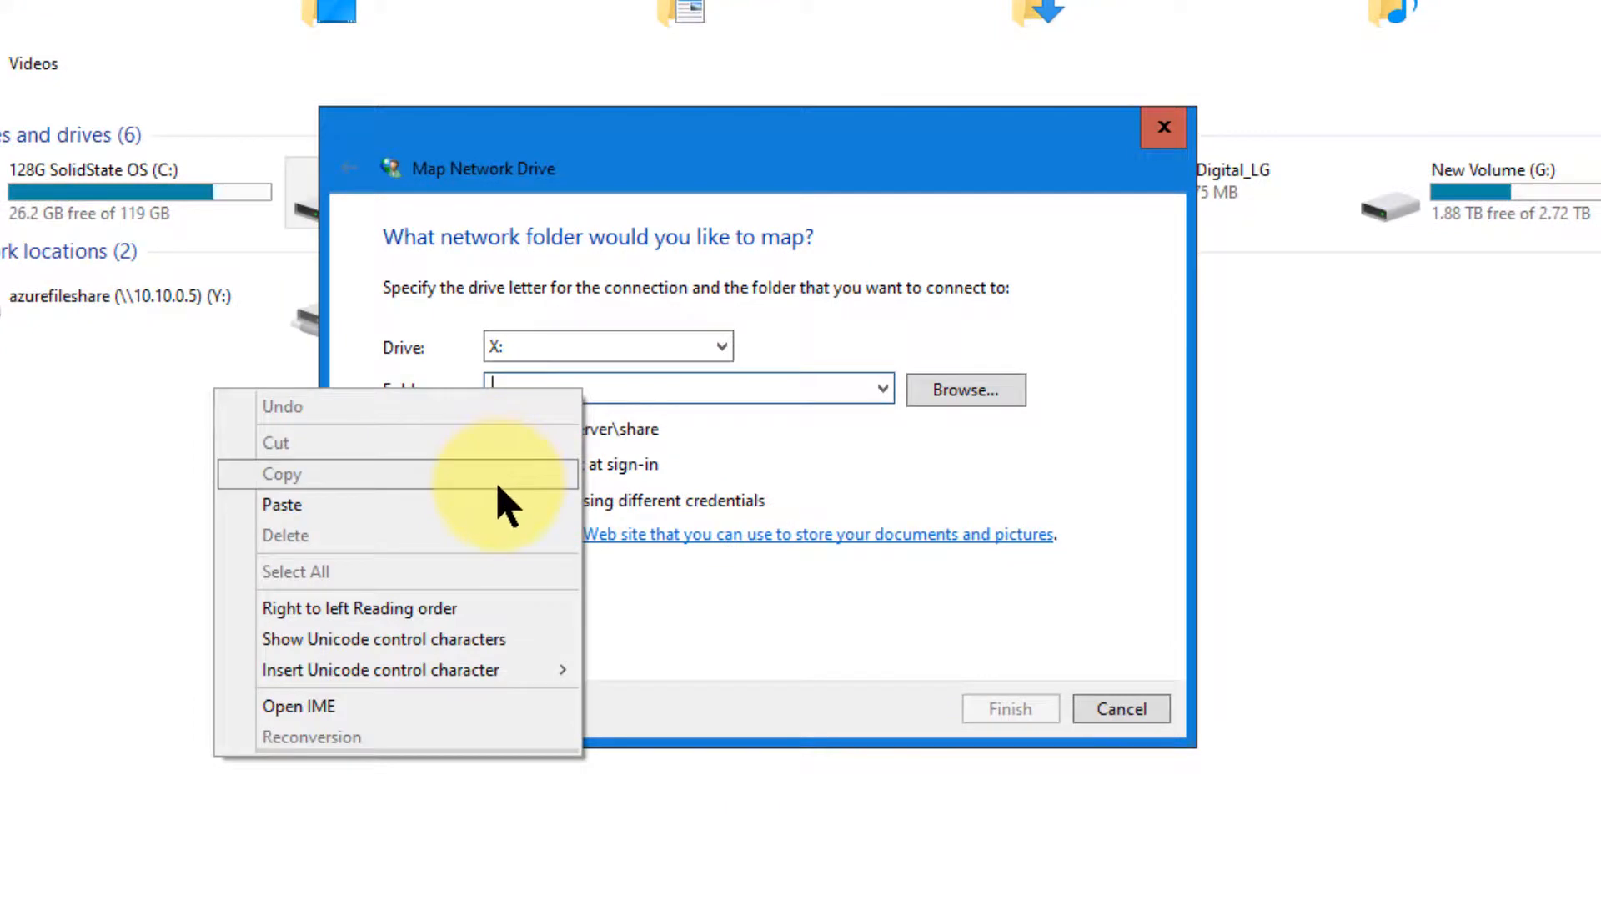
click(494, 505)
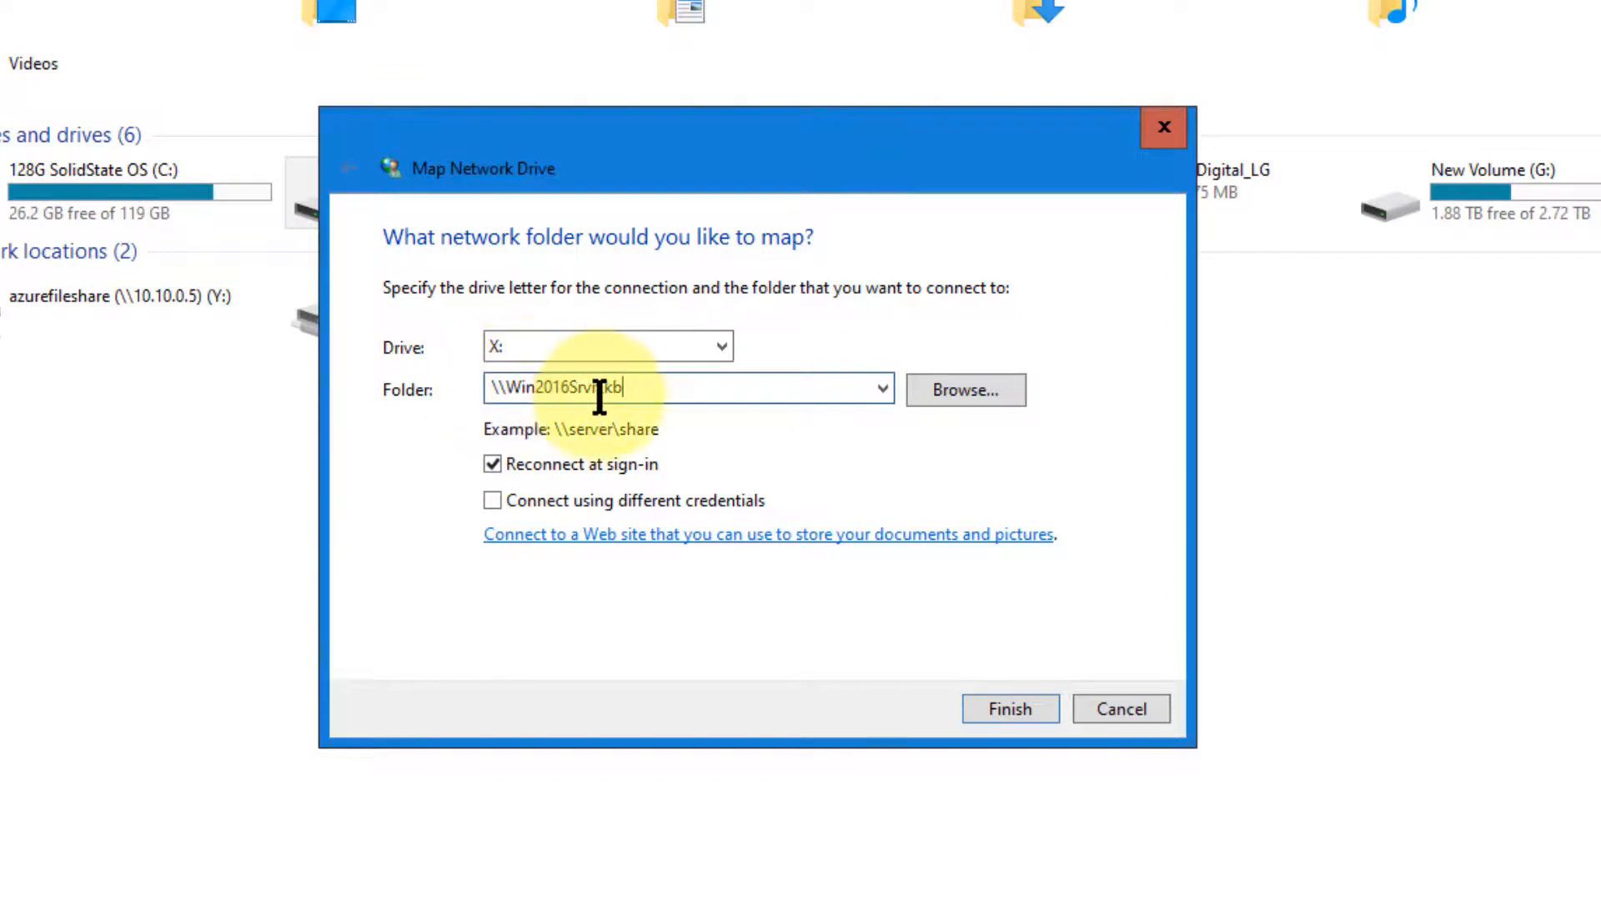
click(618, 502)
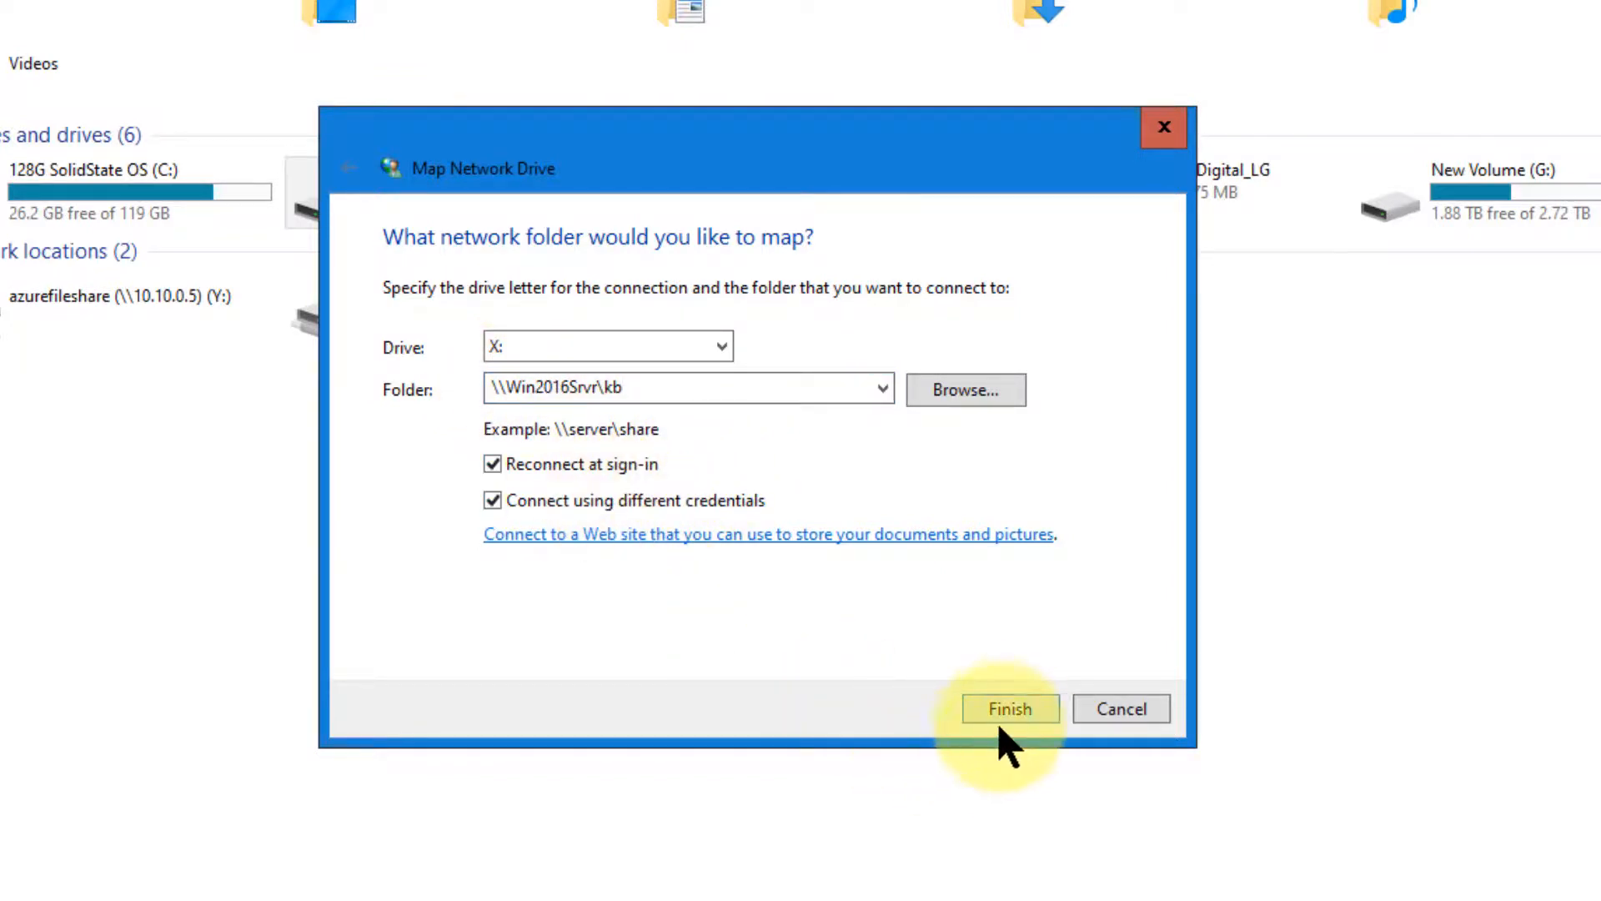
Try to connect to Win2016Srvr with the account's user name and password, and cancel the sign-in
click(1016, 711)
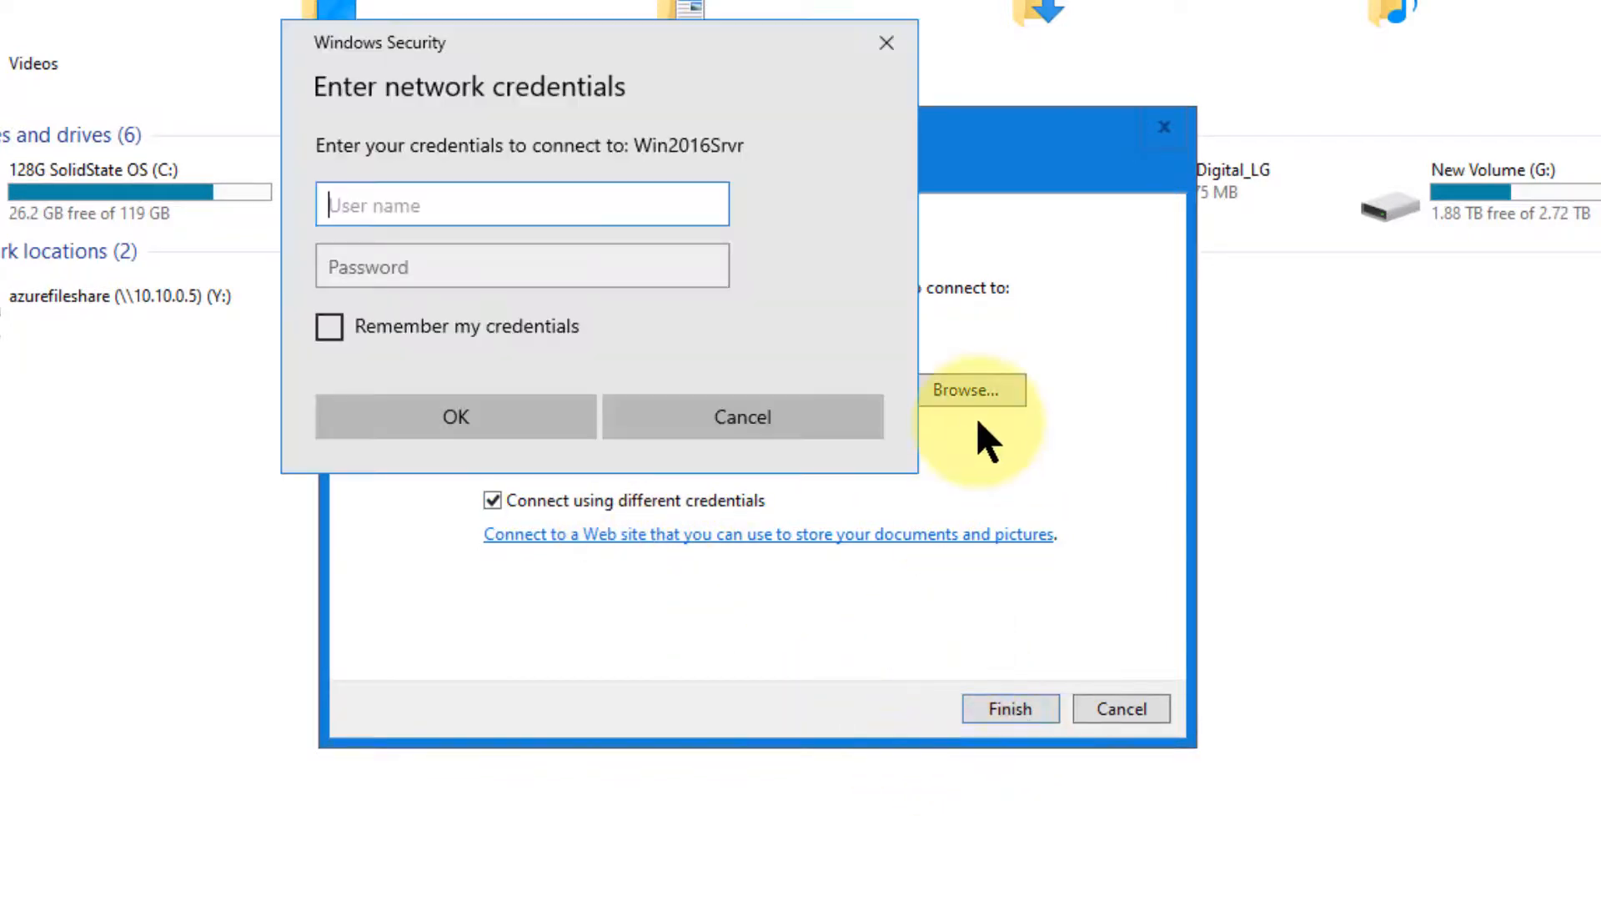
text(greg)
key(Tab)
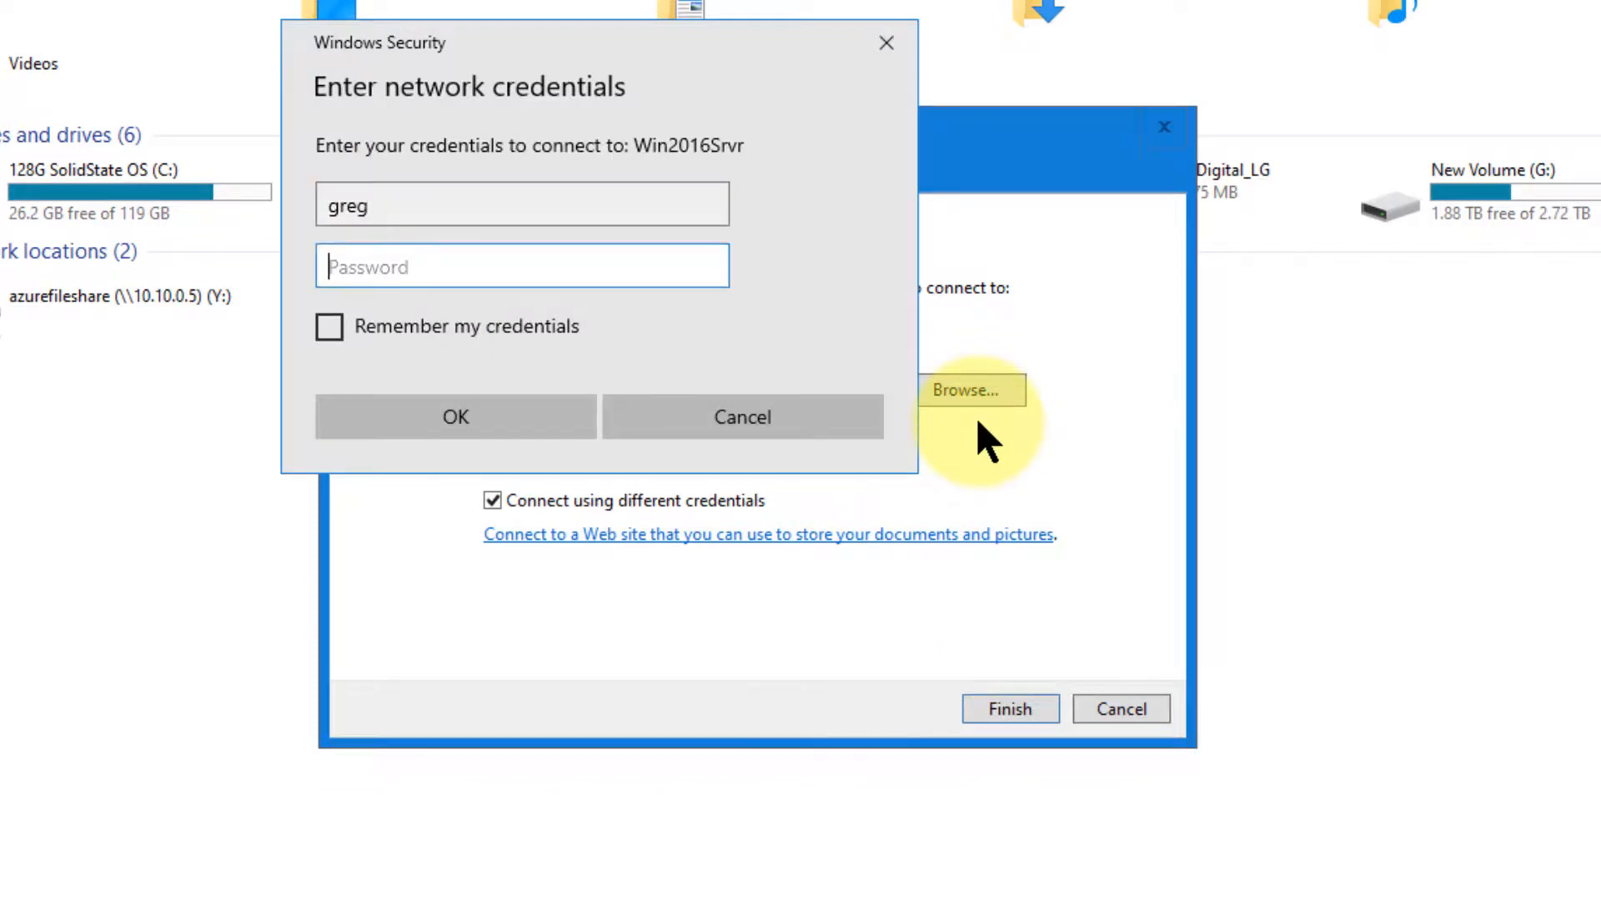
right_click(358, 284)
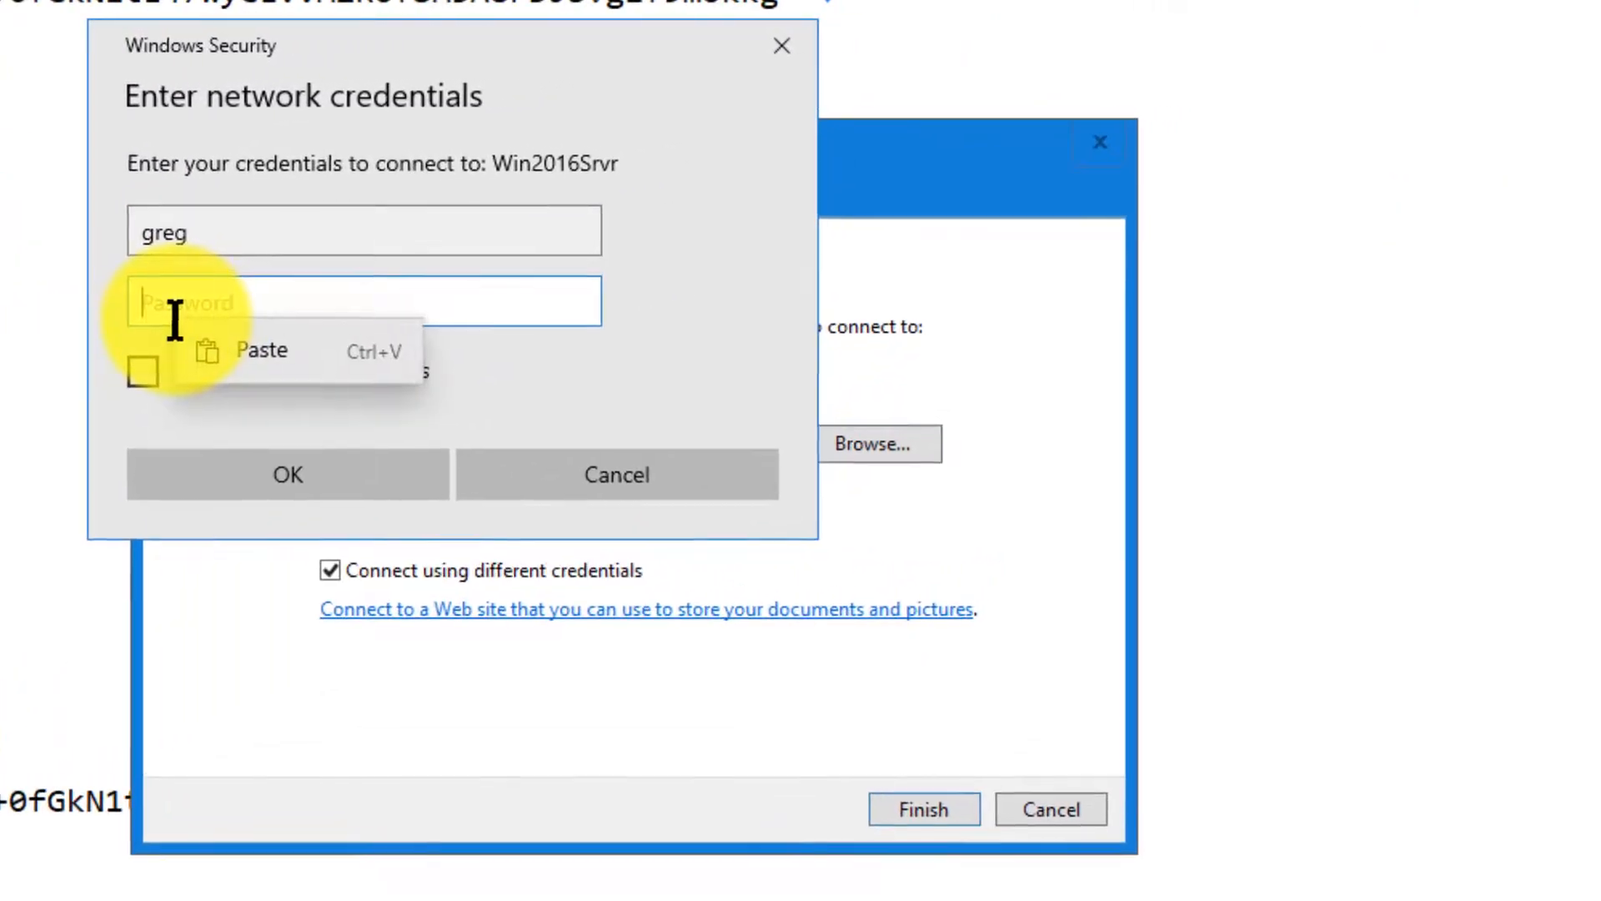
click(235, 352)
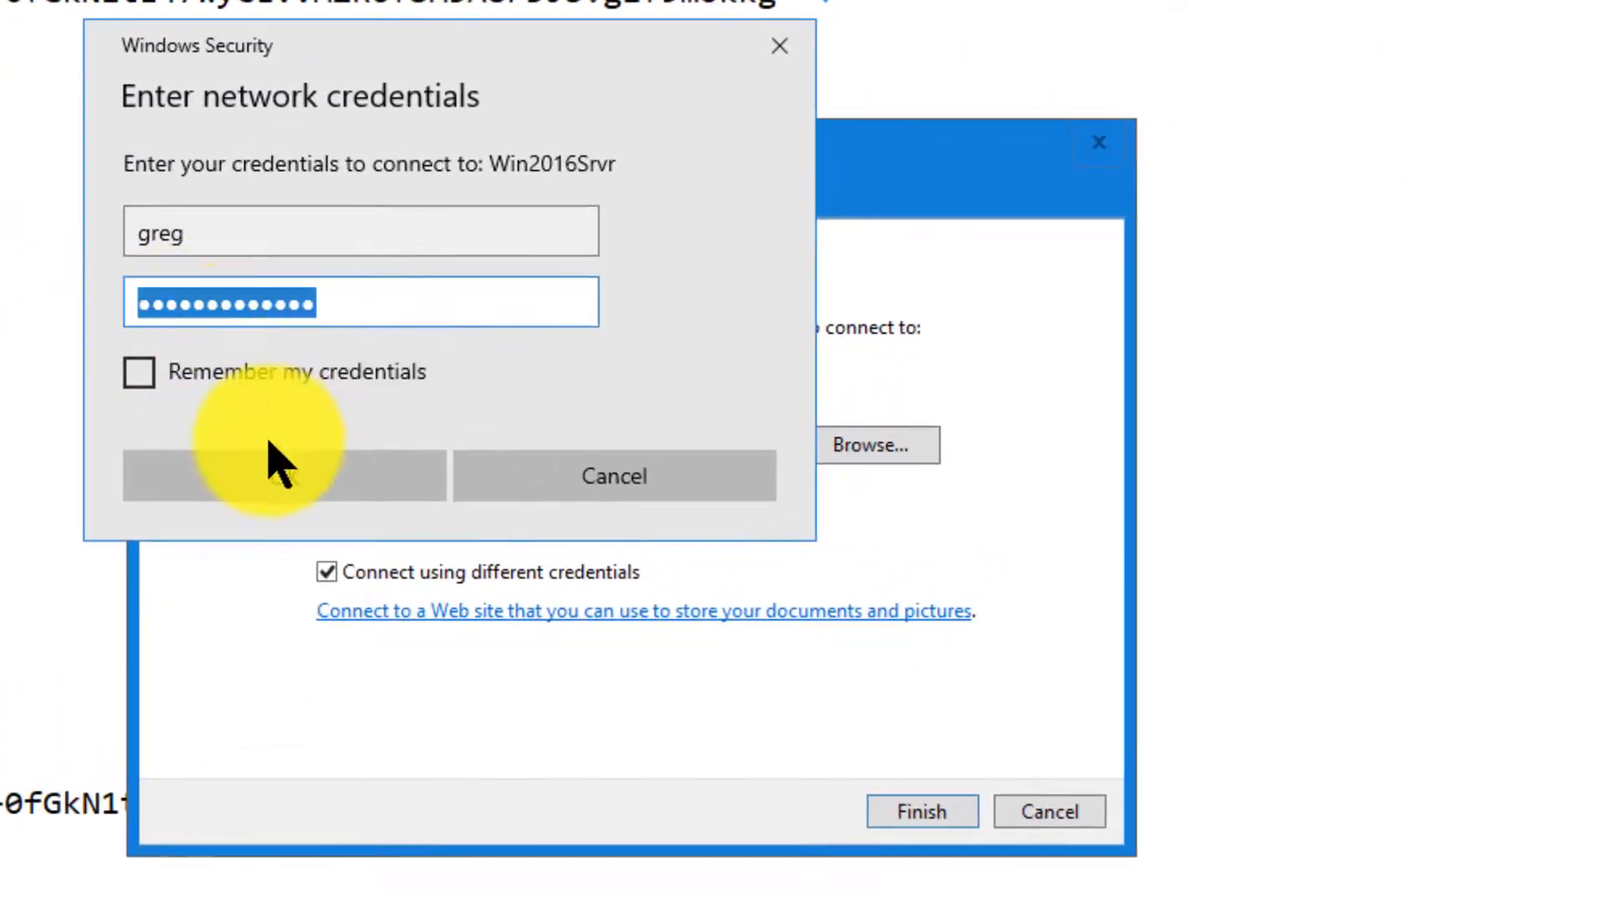
click(282, 472)
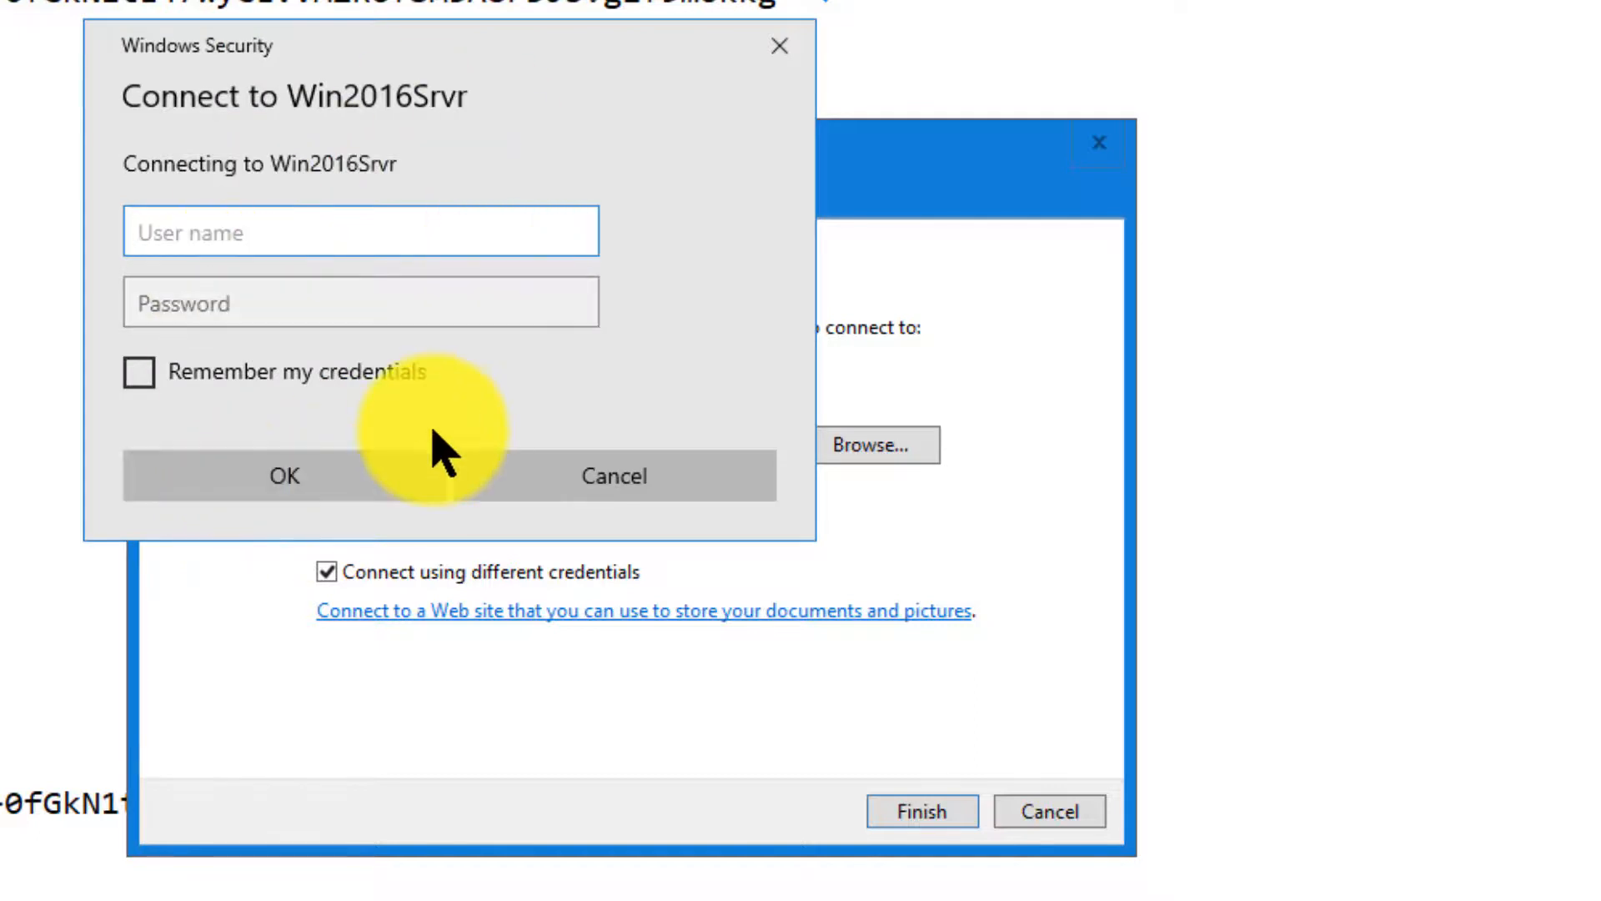
click(564, 500)
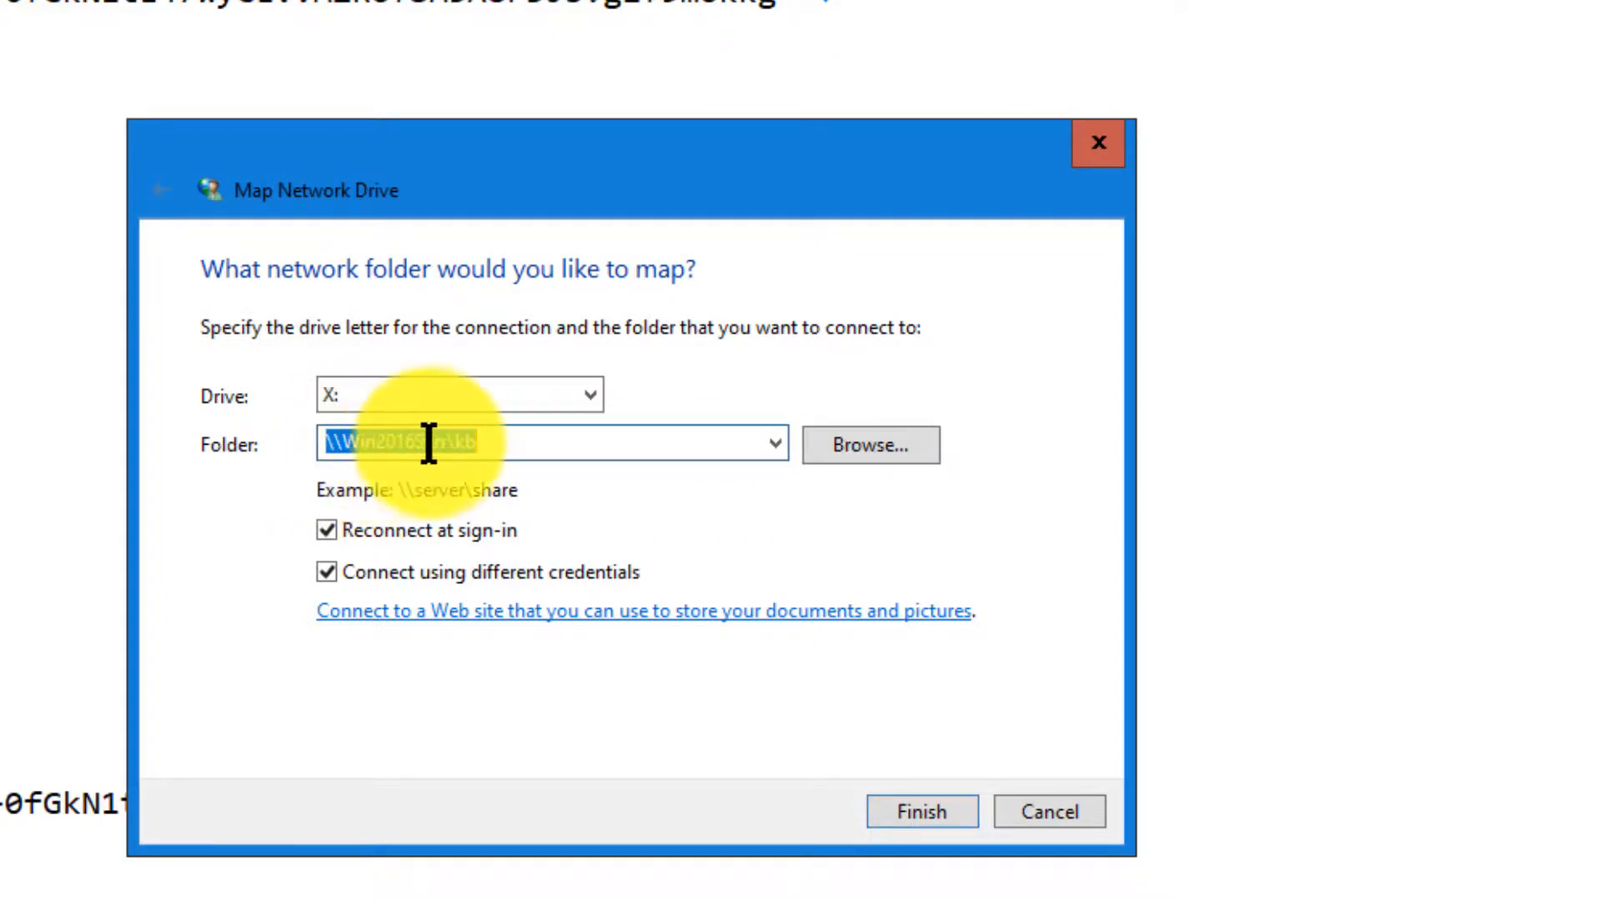
Replace the server name in the network folder path so that it reads \\10.1.0.4\kb
click(339, 433)
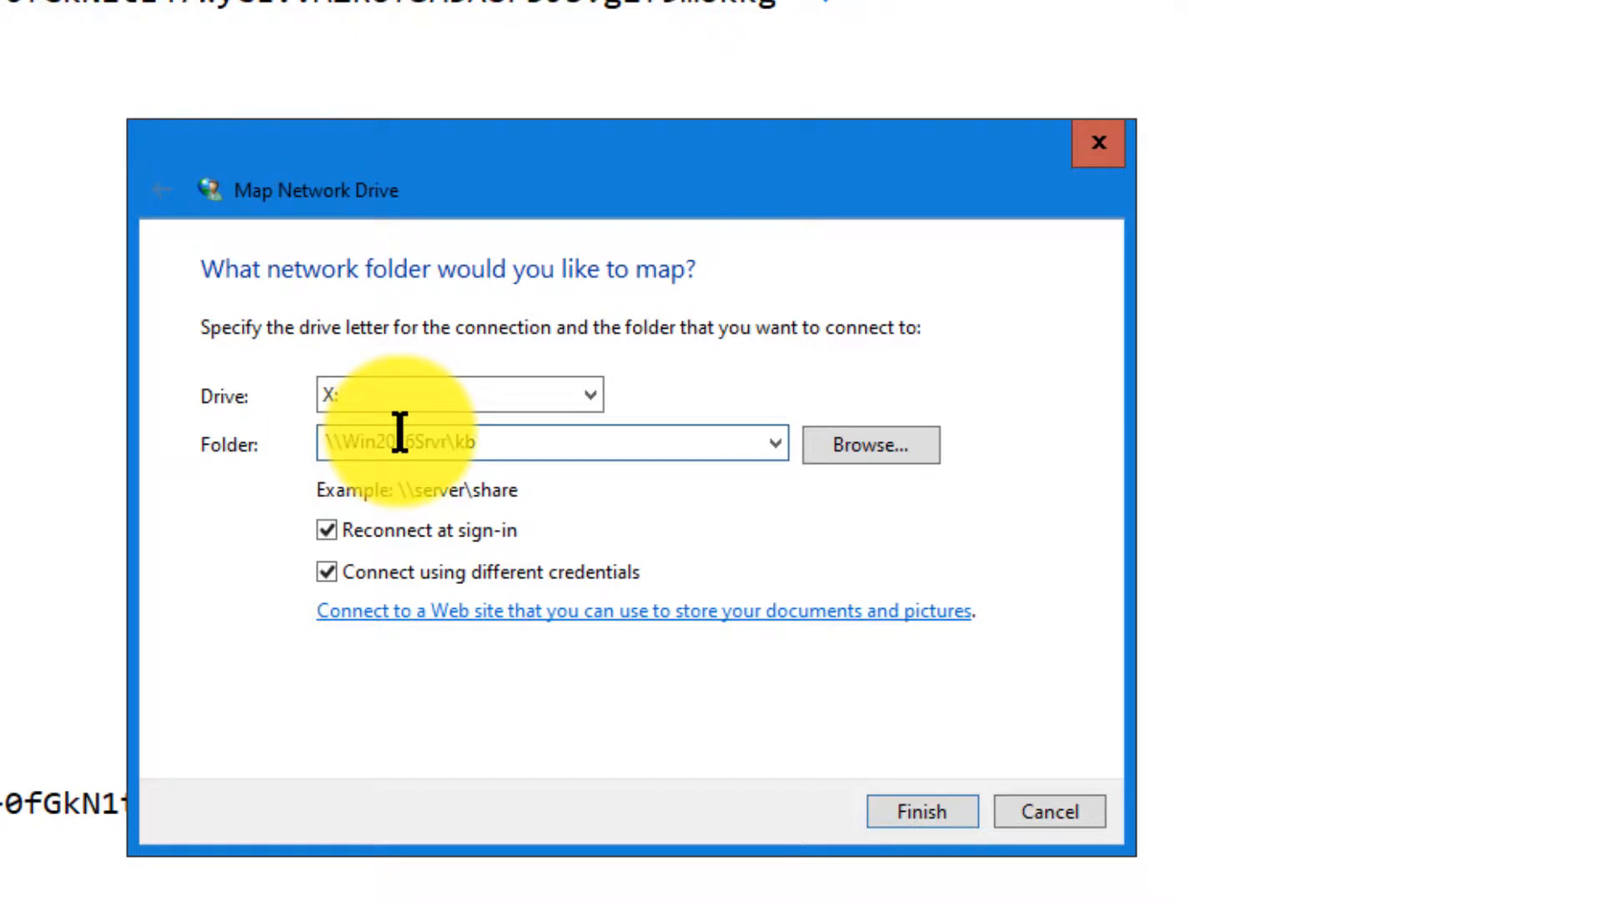
key(shift+Right)
key(shift+Right)
key(shift+Right)
key(shift+Right)
key(shift+Right)
key(shift+Right)
key(shift+Right)
key(shift+Right)
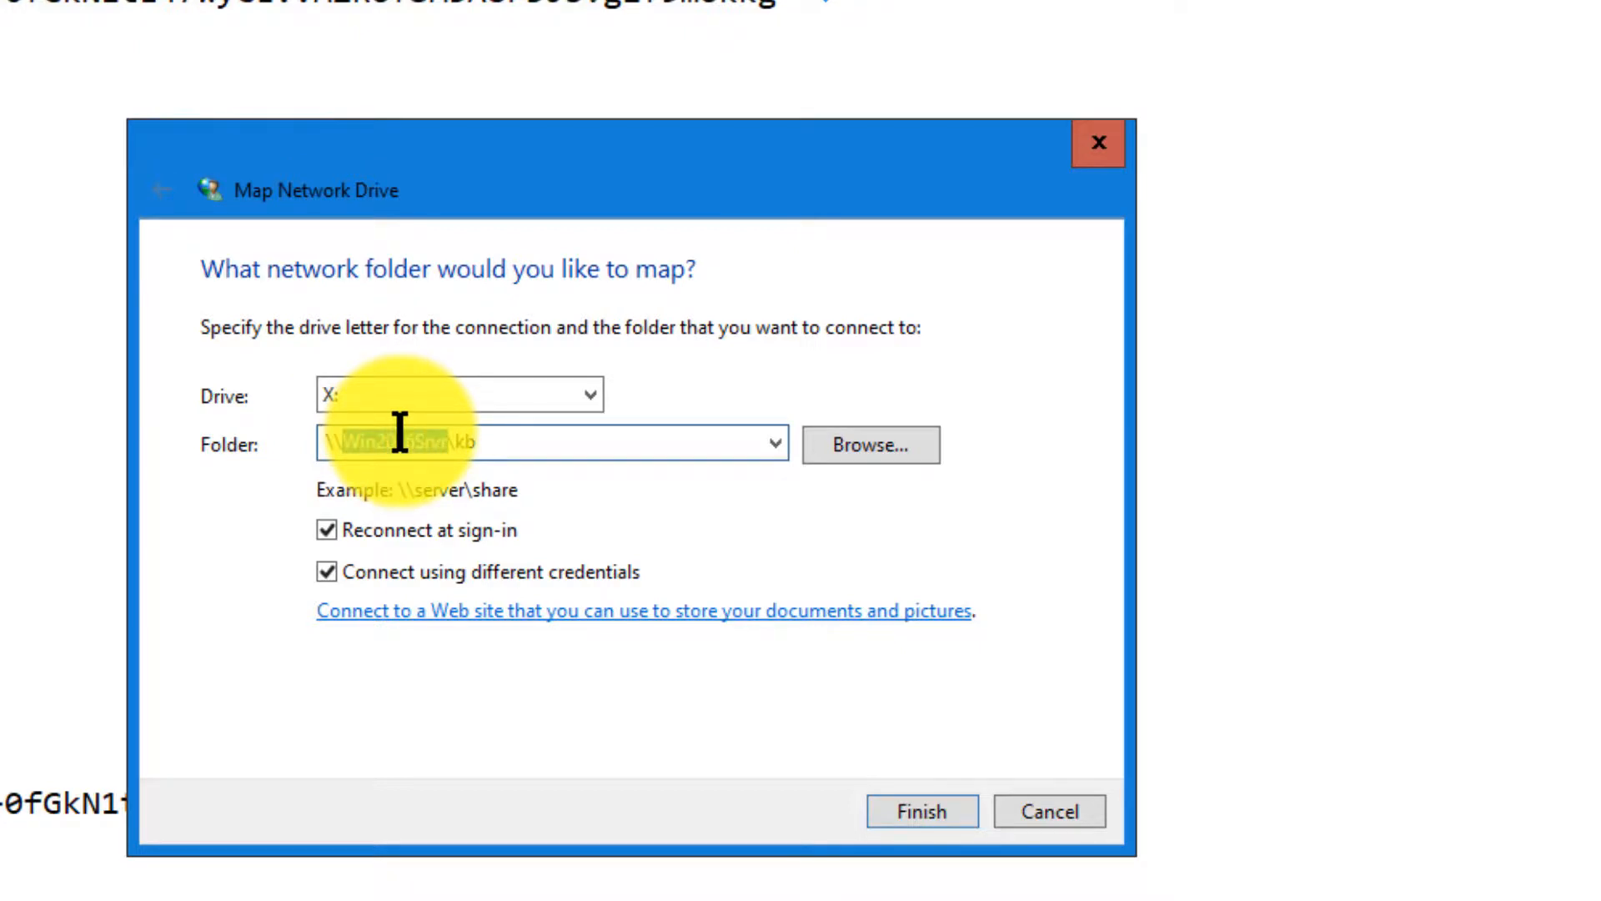
text(10.0.0.4)
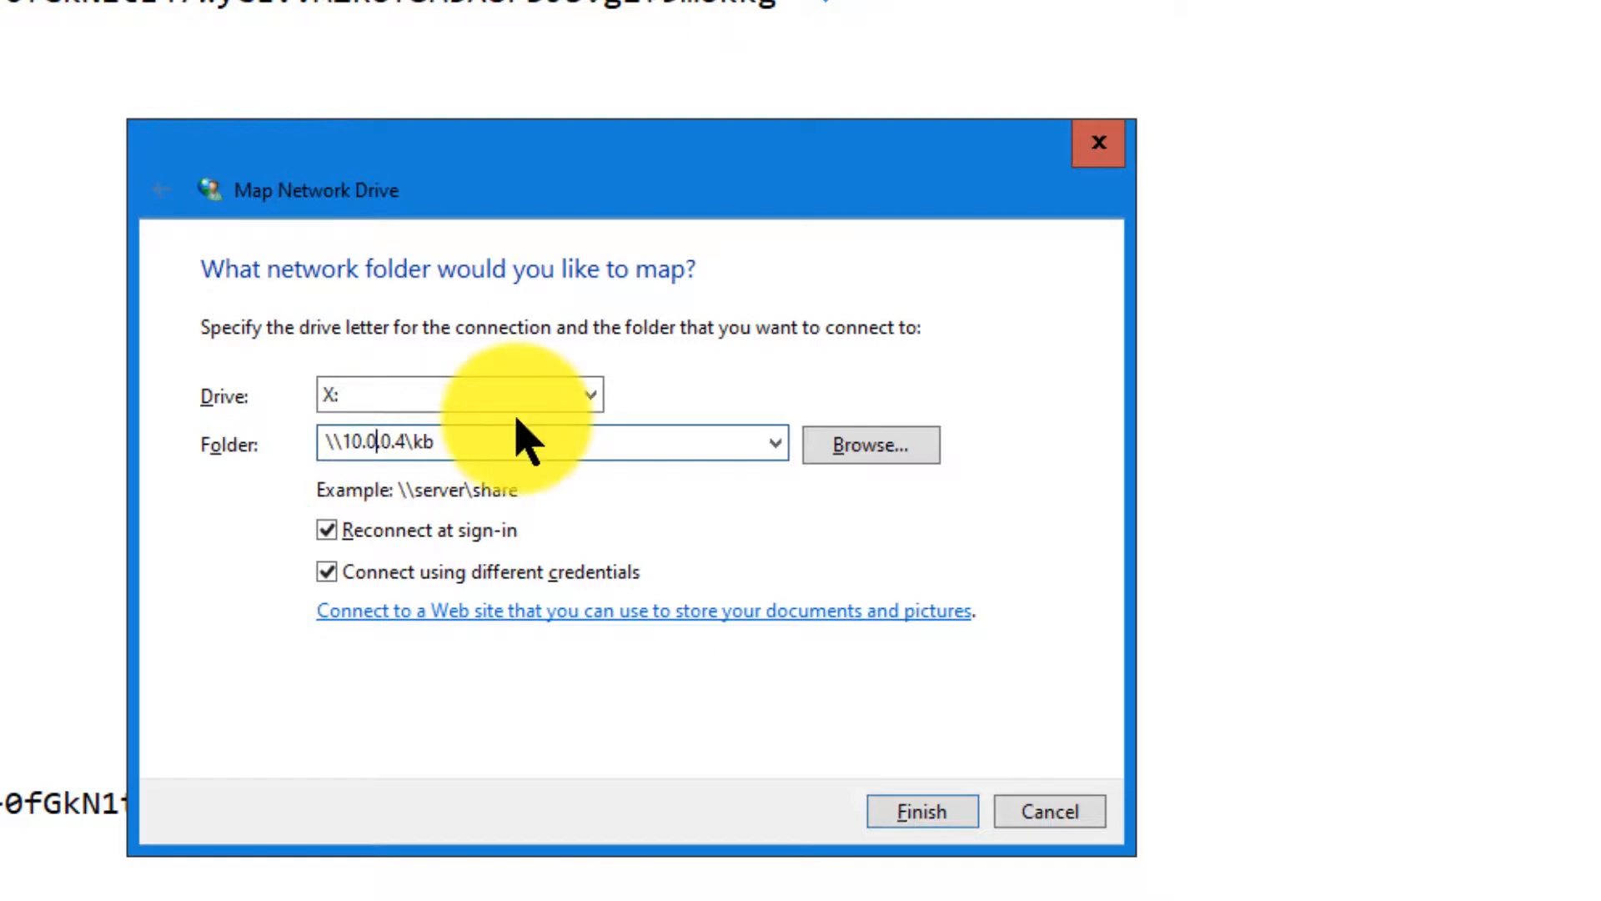
key(BackSpace)
text(1)
Finish mapping drive X: by signing in to 10.1.0.4 with the account's user name and password
click(918, 813)
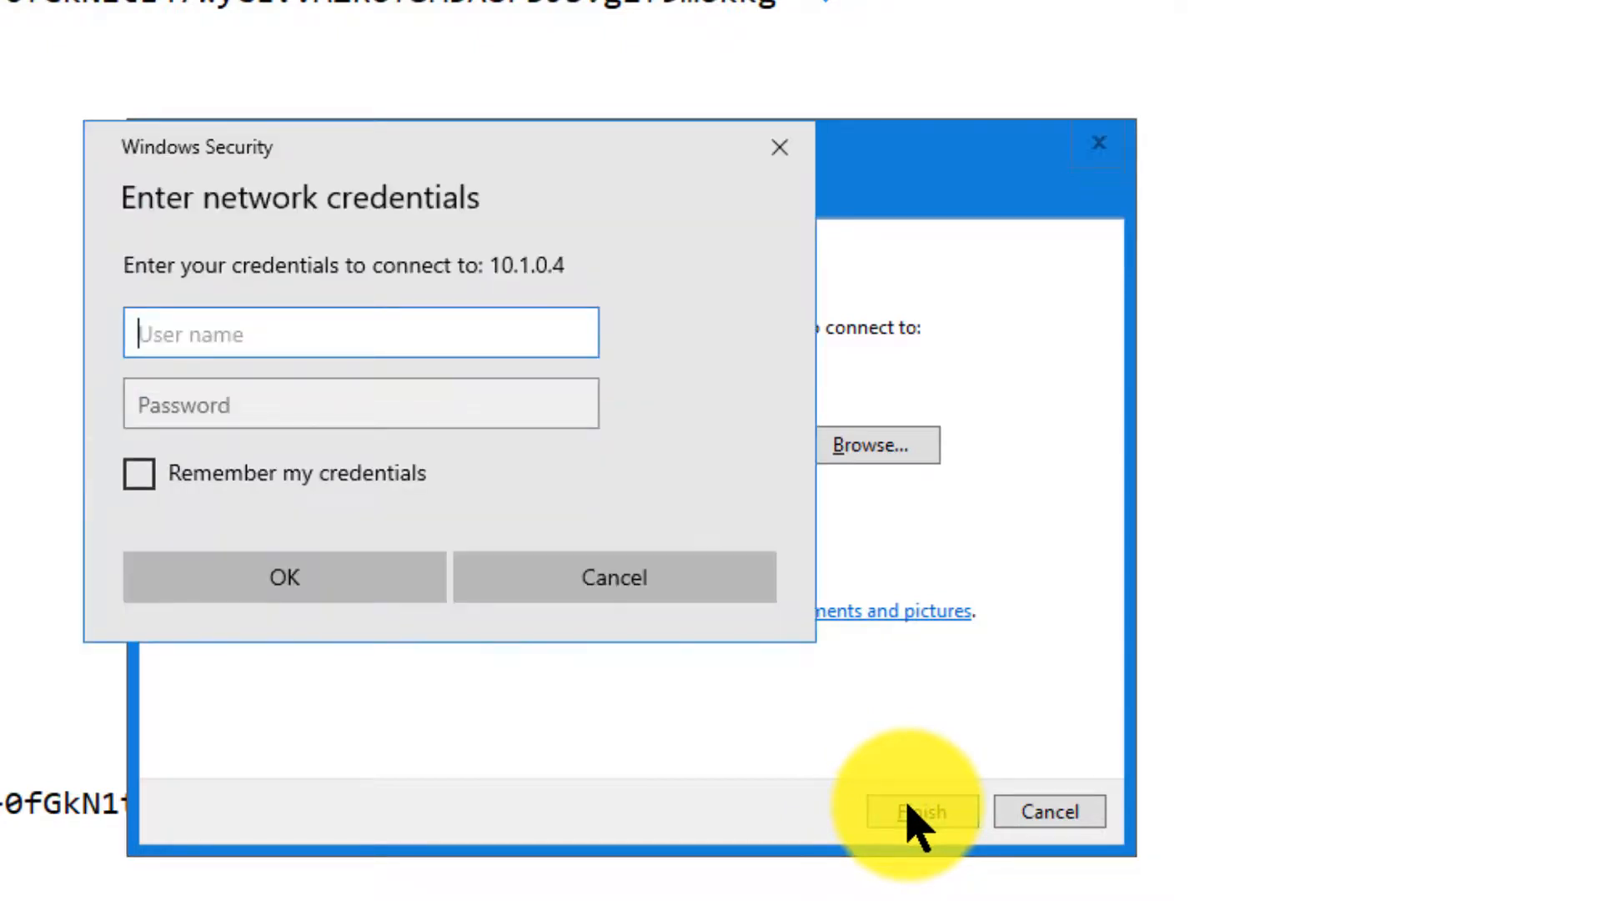
text(greg)
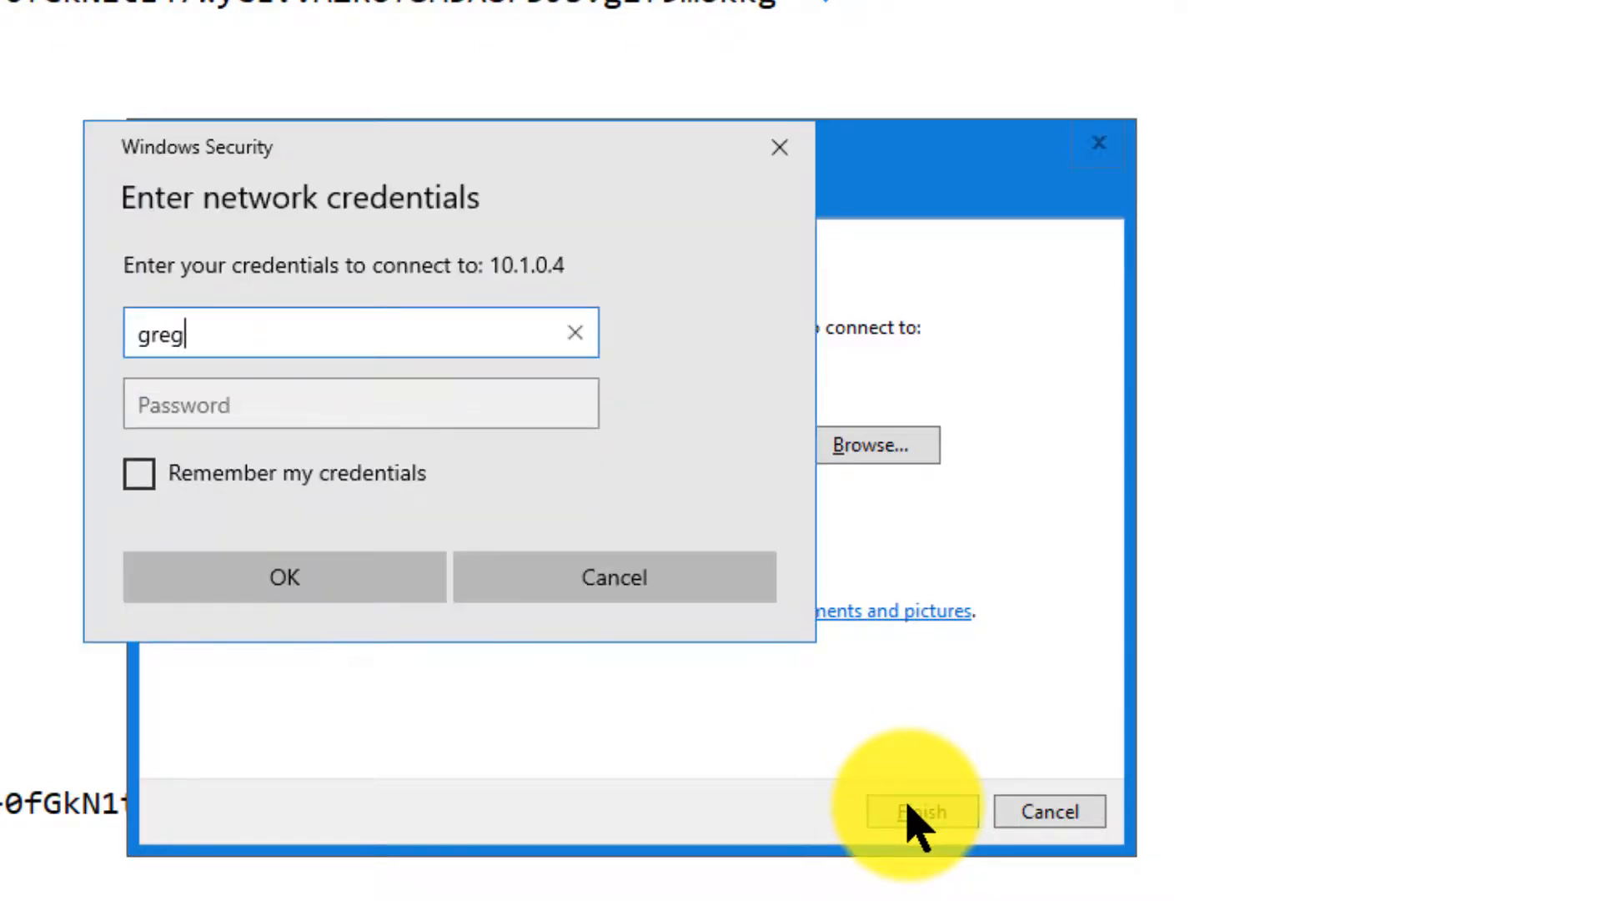
key(Tab)
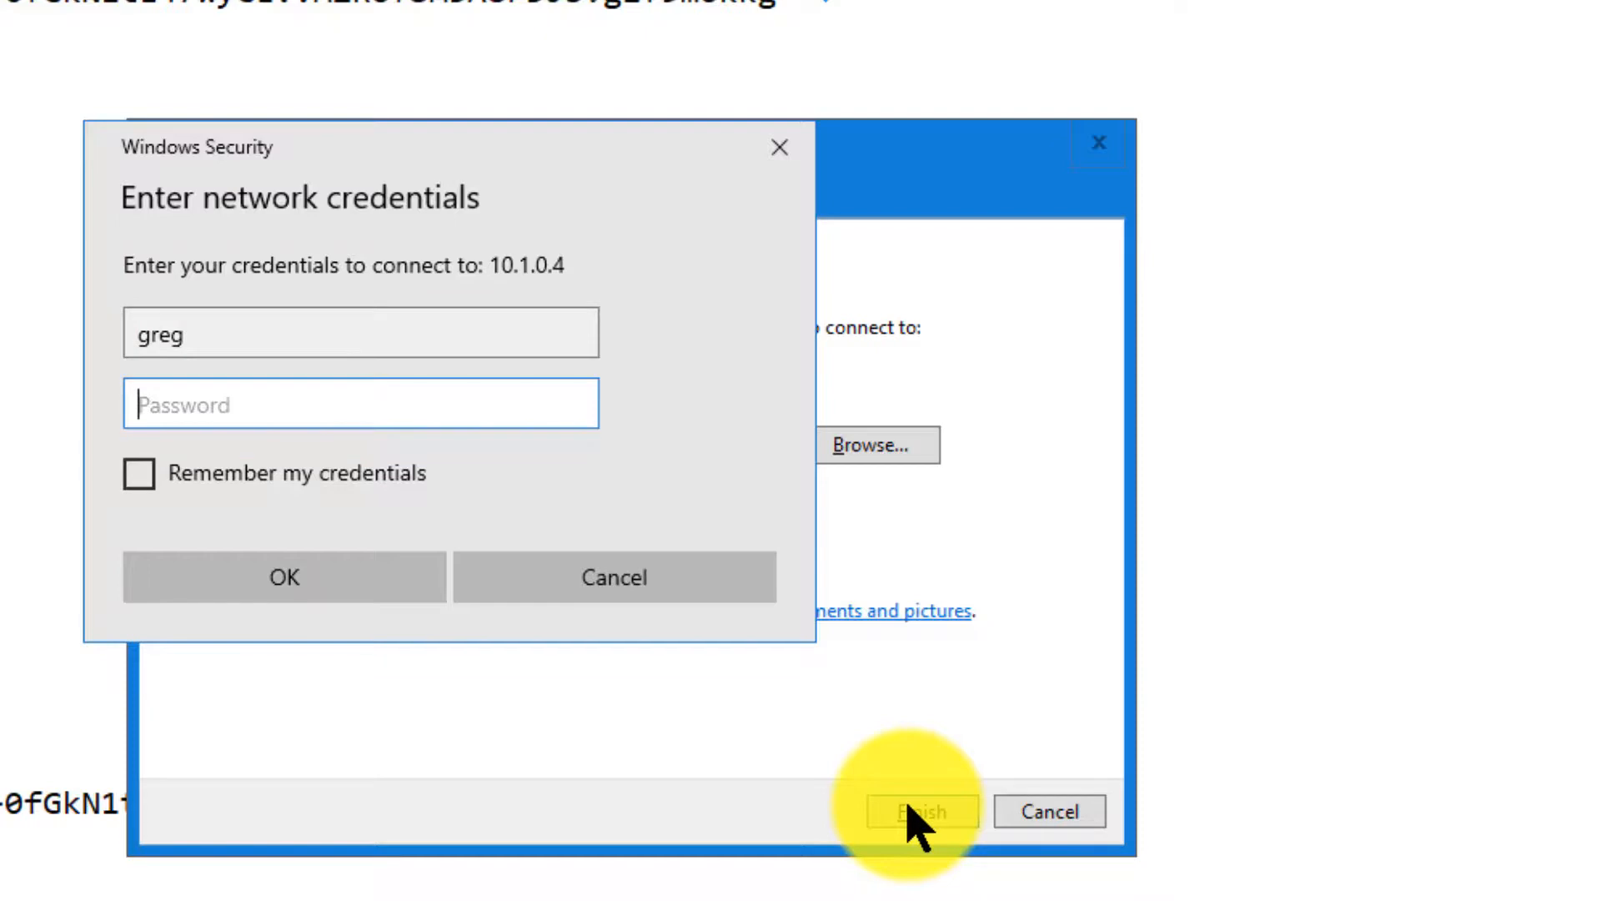
right_click(443, 402)
click(509, 430)
click(283, 577)
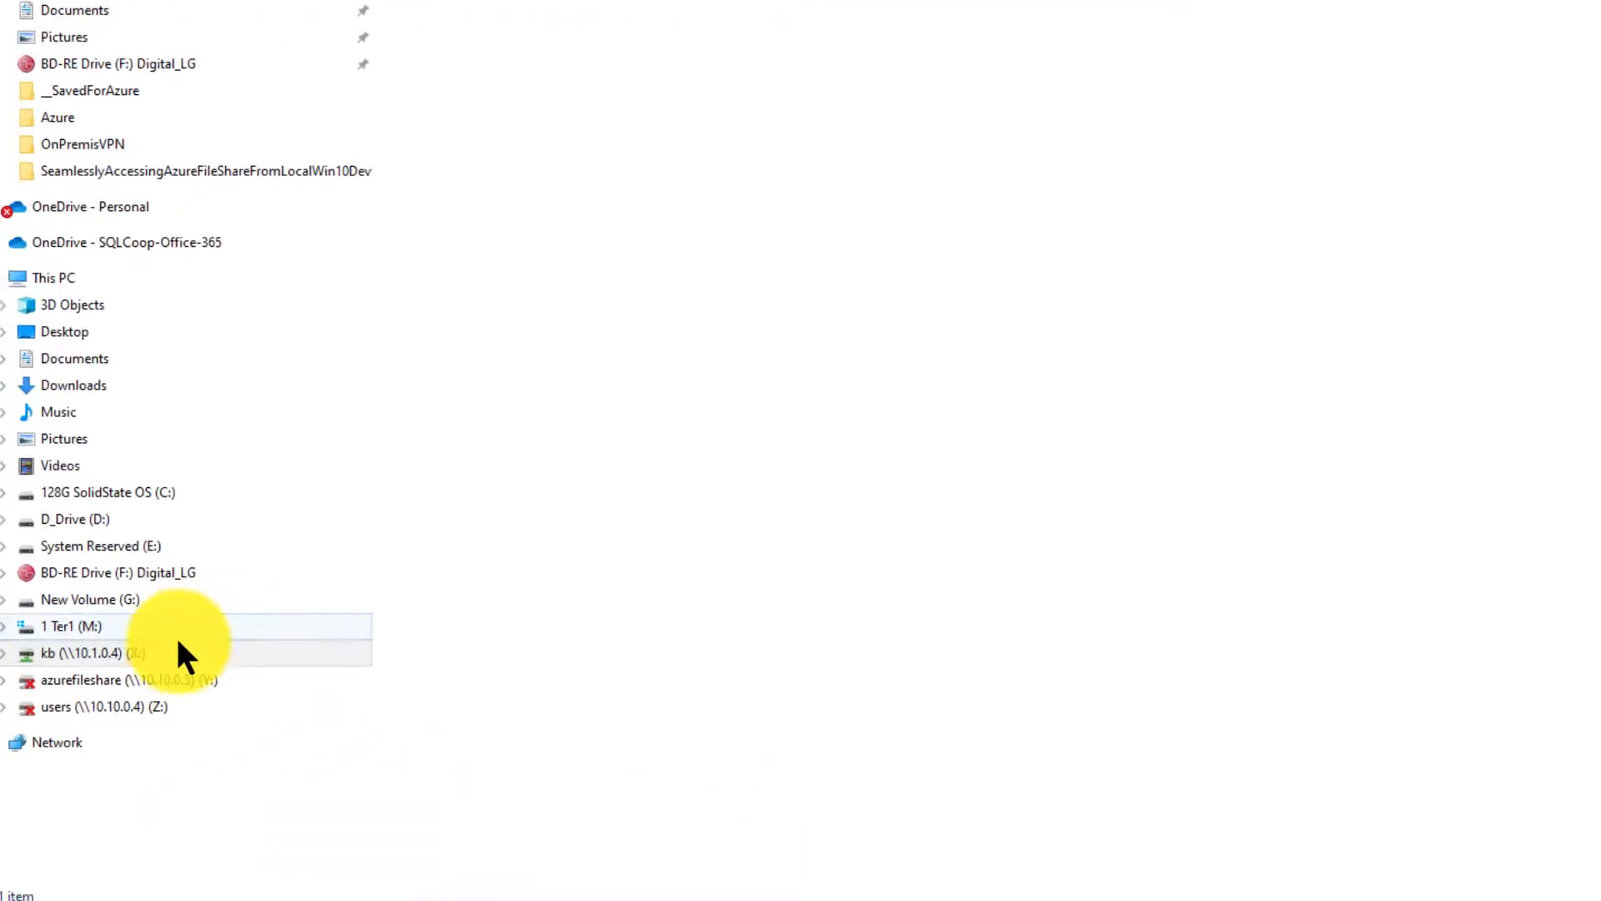
Open Practice.txt.txt from the mapped kb drive (X:) to check its text, and close it
click(149, 647)
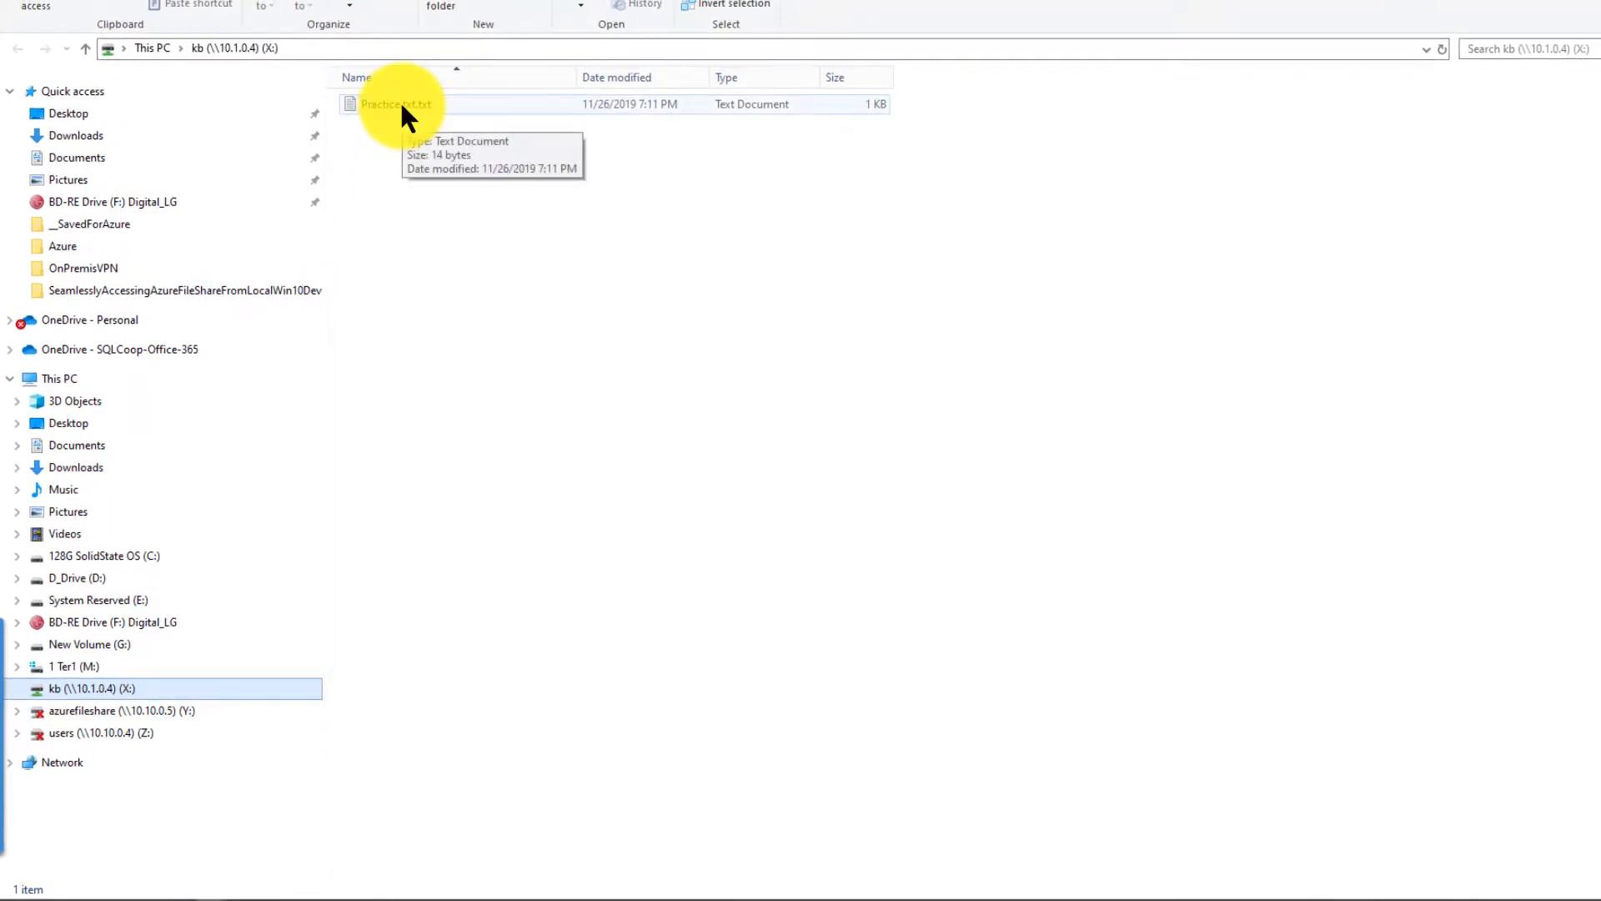
double_click(398, 104)
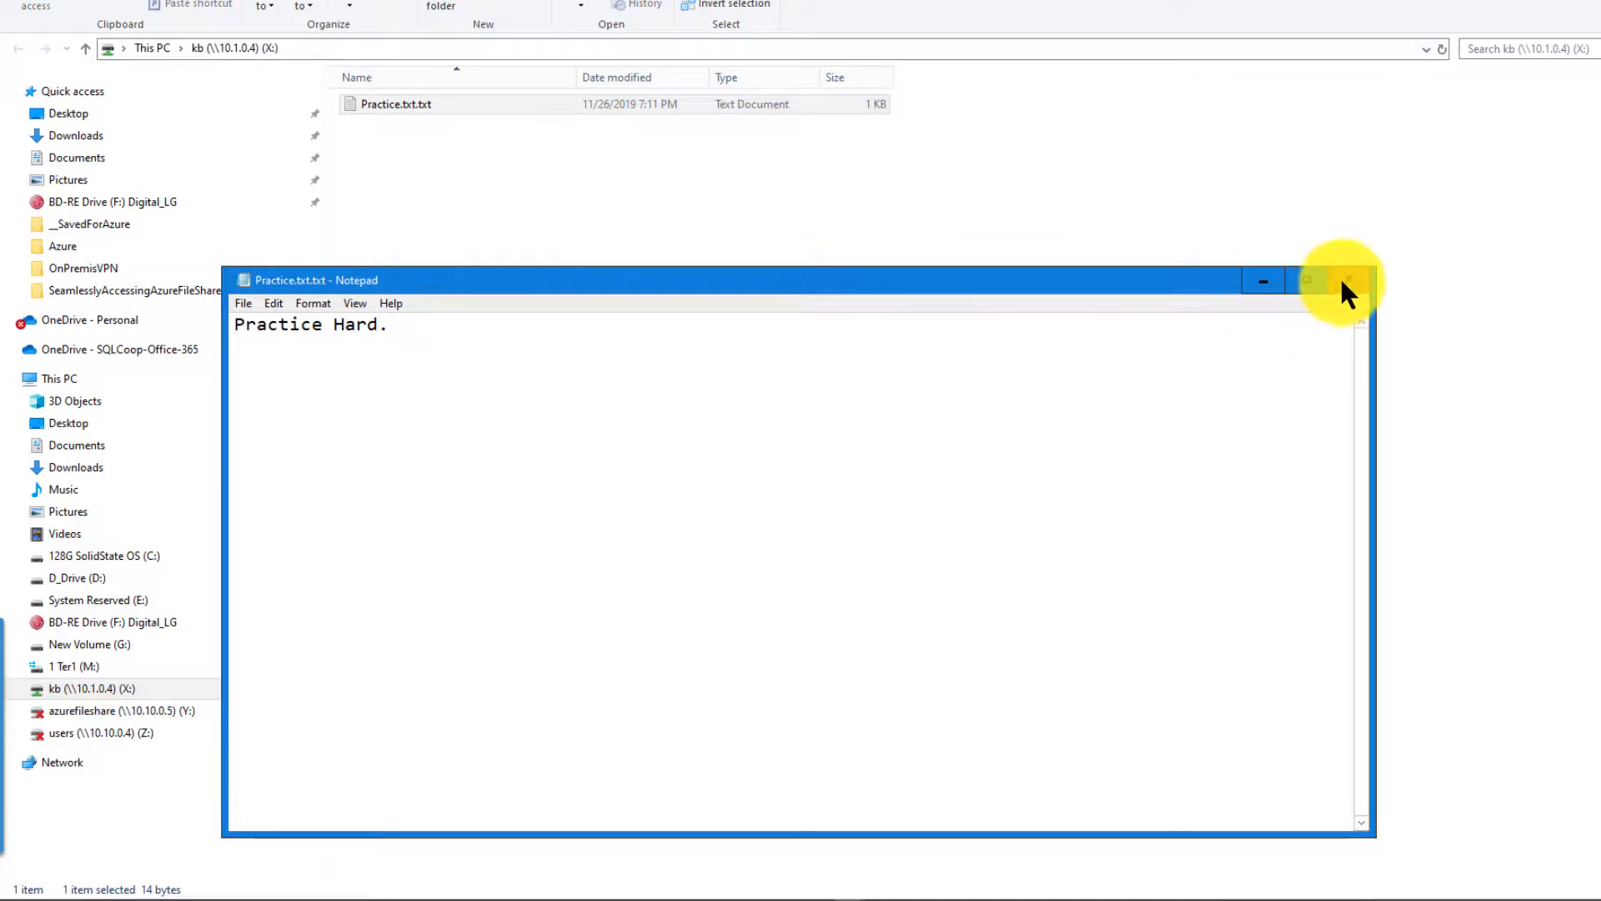
click(1344, 279)
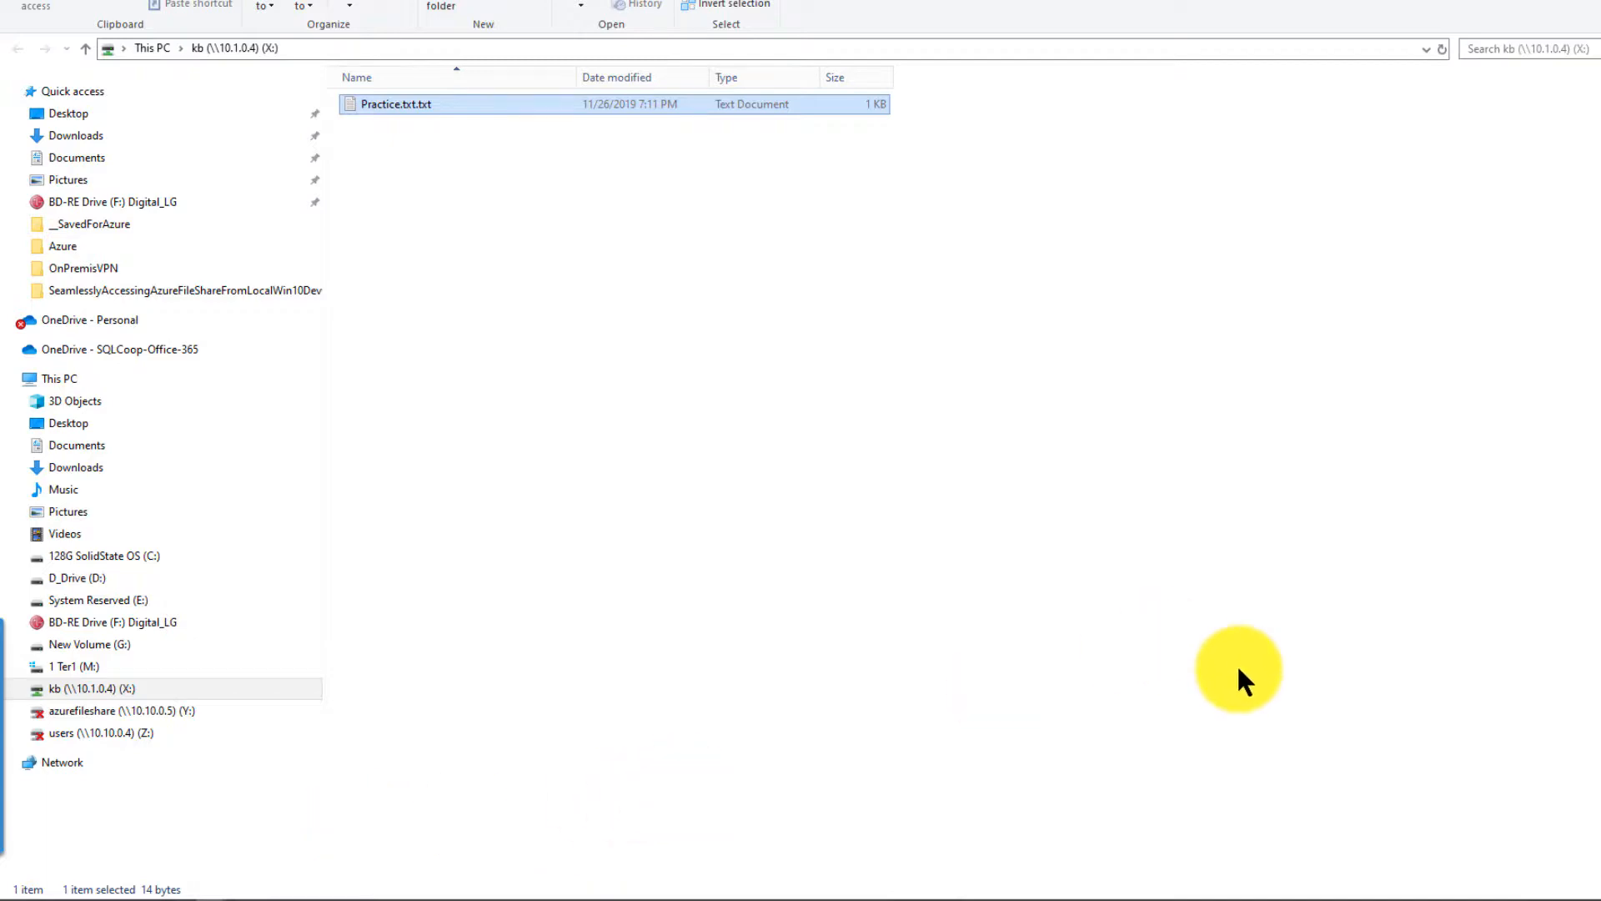
Disconnect the OnPremVPNandSync_Network VPN in the Windows network settings and close the settings
mouse_move(1493, 888)
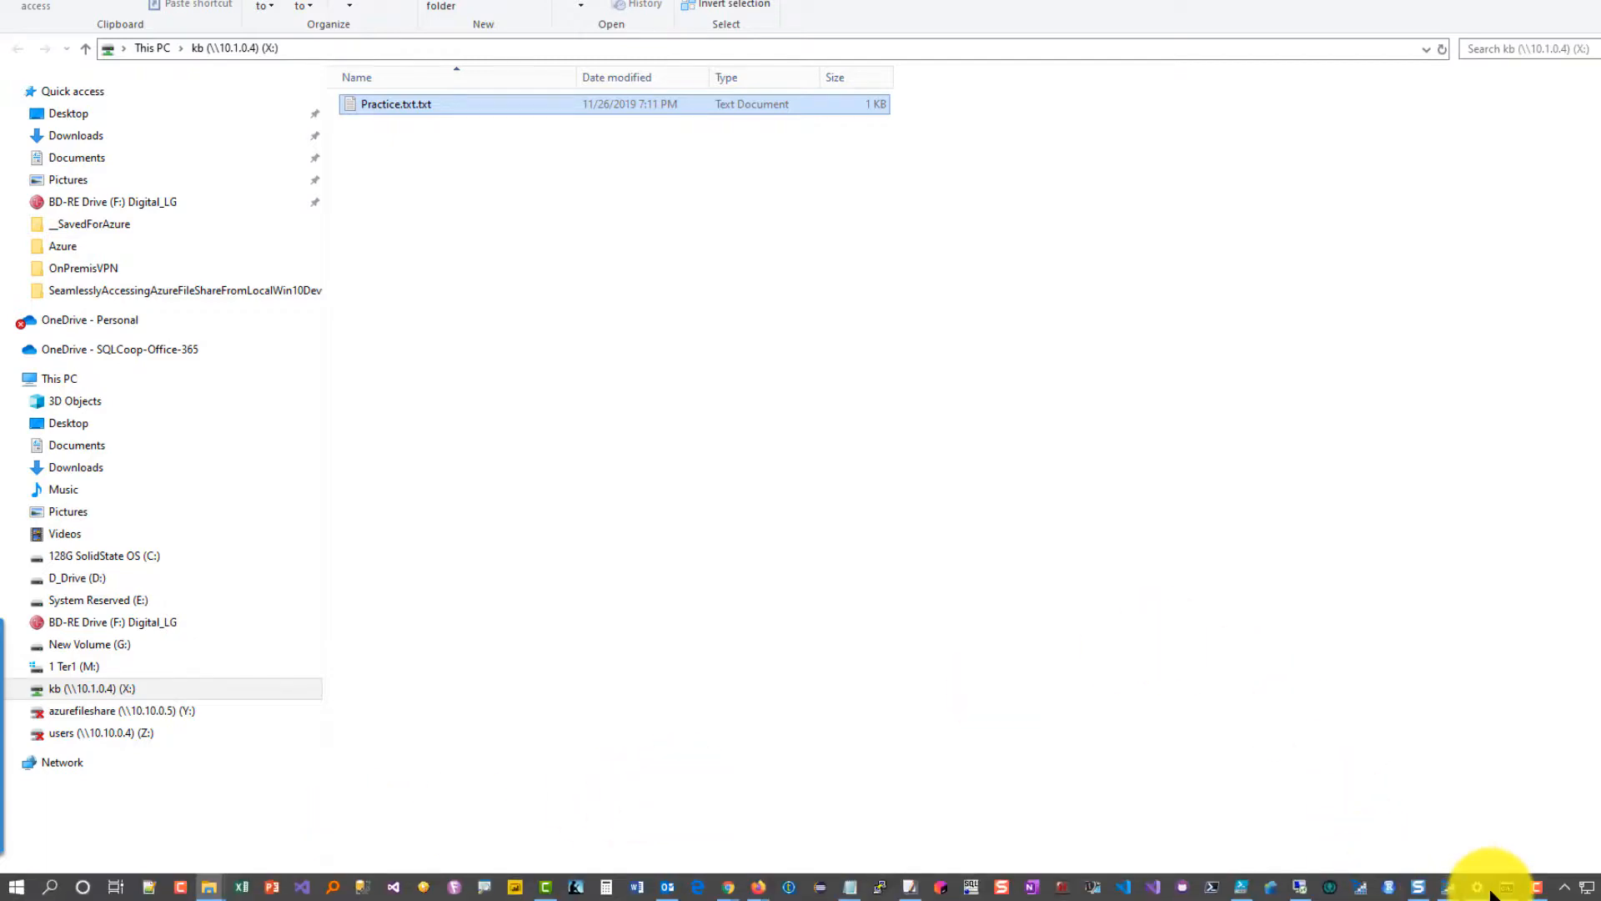
click(1585, 887)
click(1518, 769)
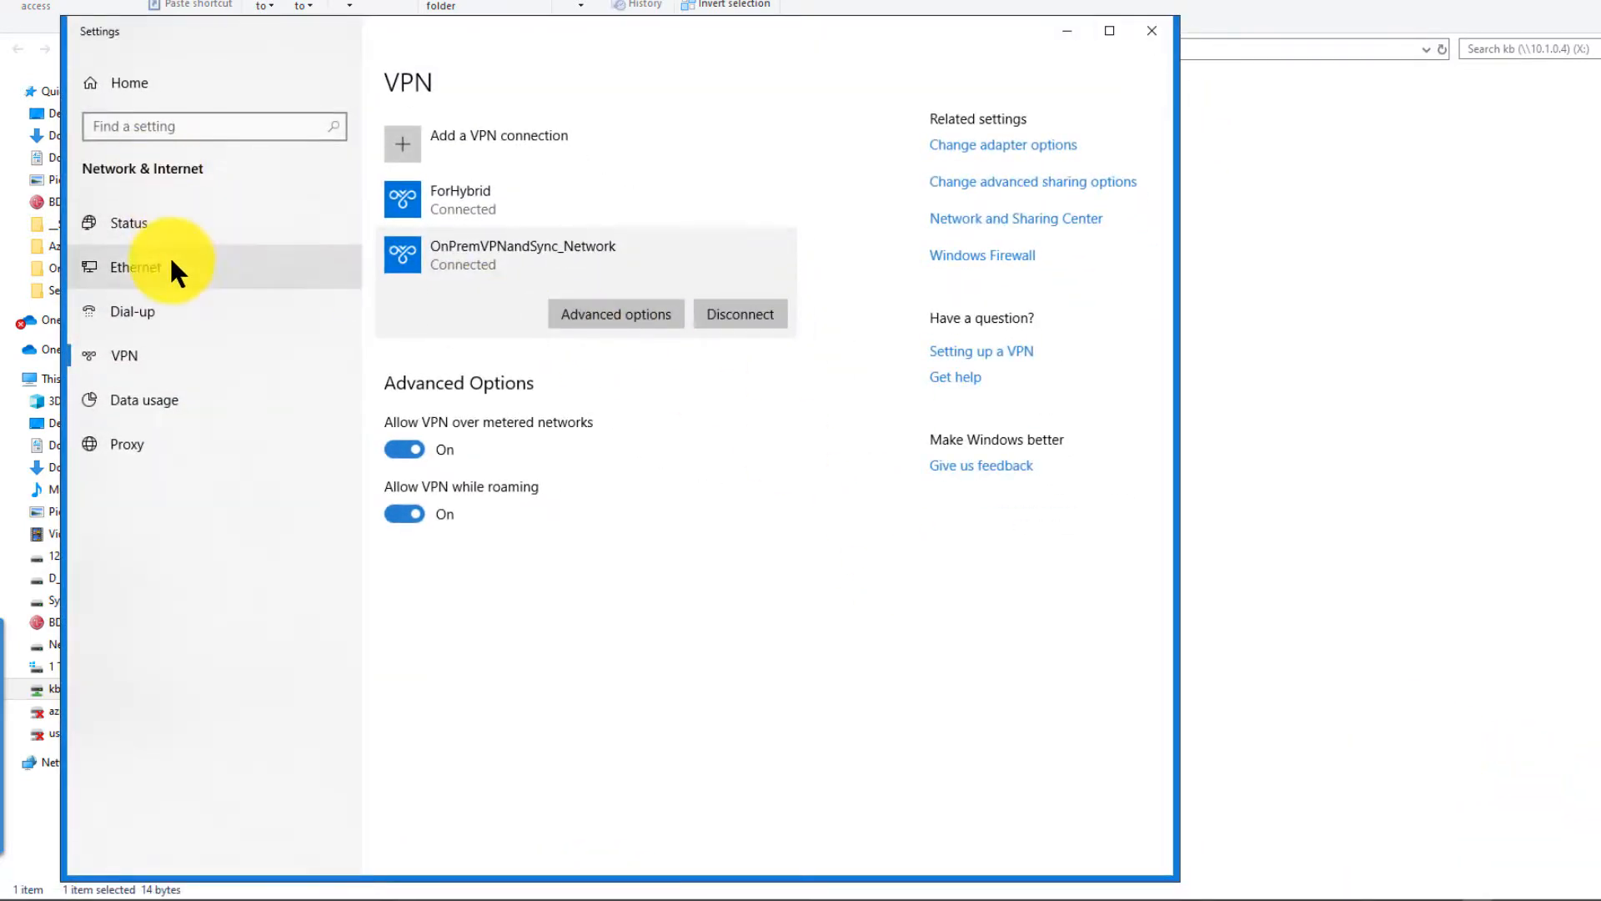
click(751, 314)
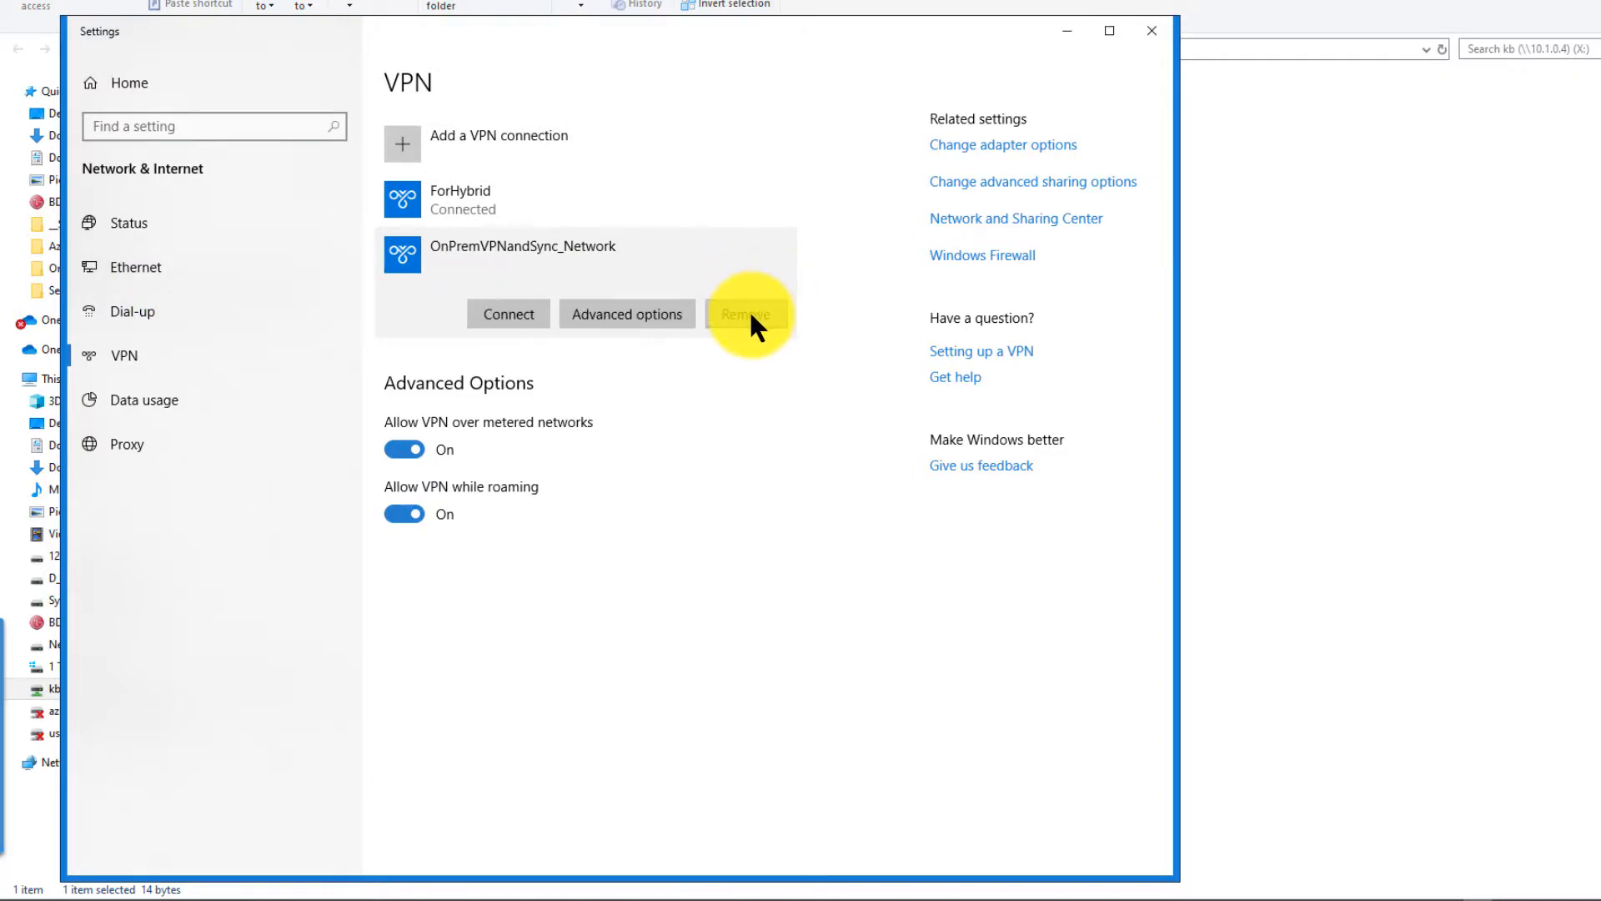
click(1154, 31)
Try to access the kb drive (X:) and its Practice.txt.txt file without the VPN connection
click(190, 688)
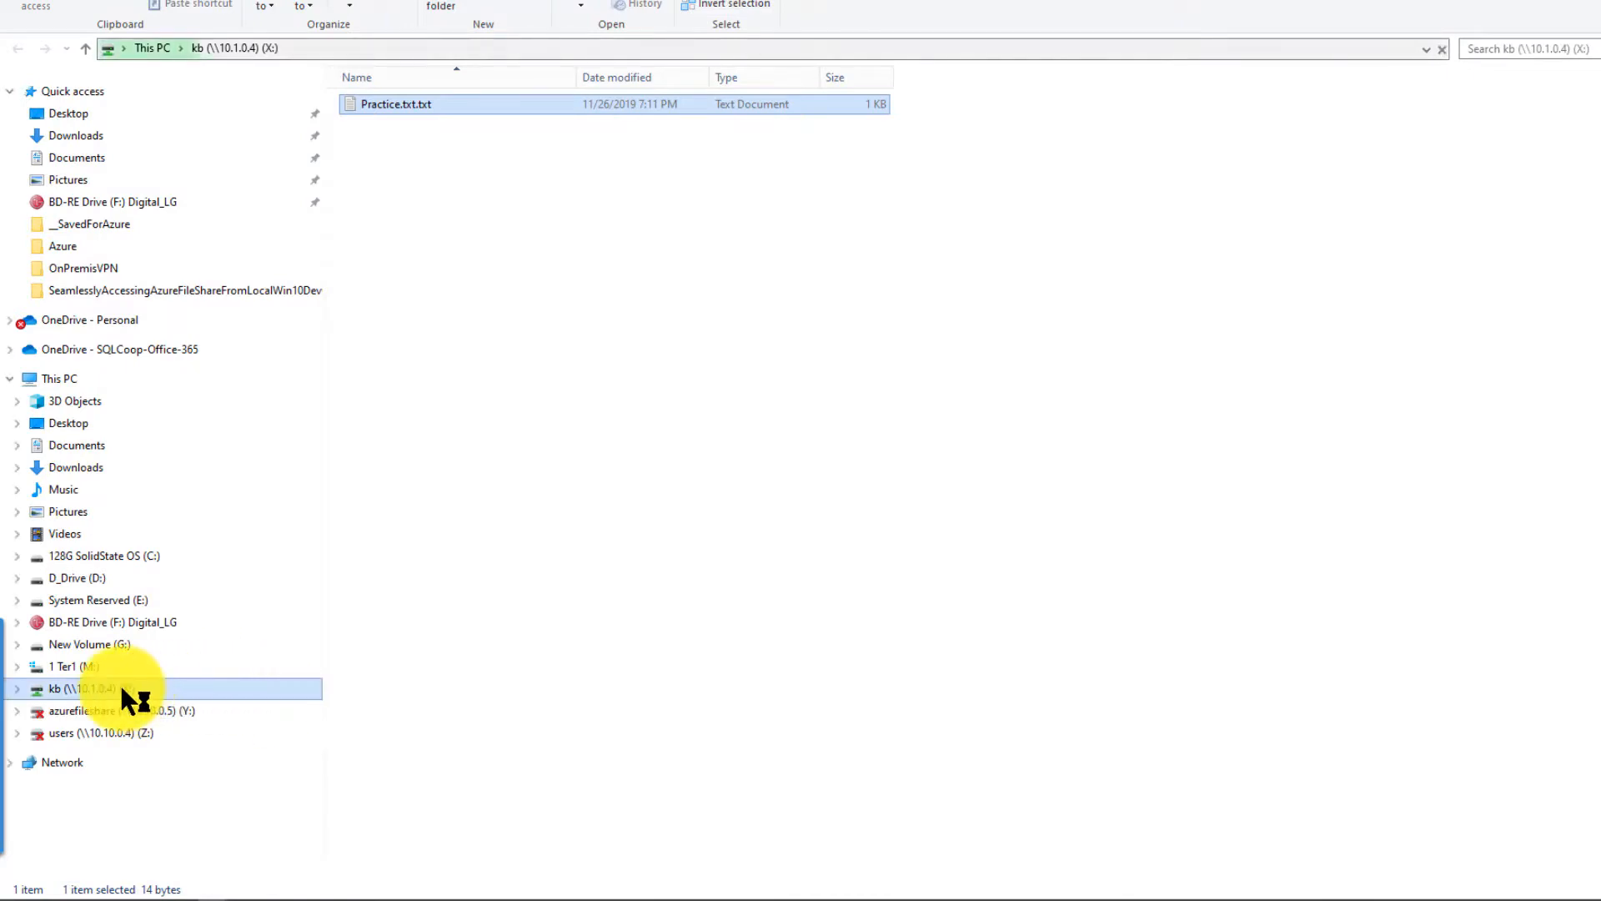
click(674, 510)
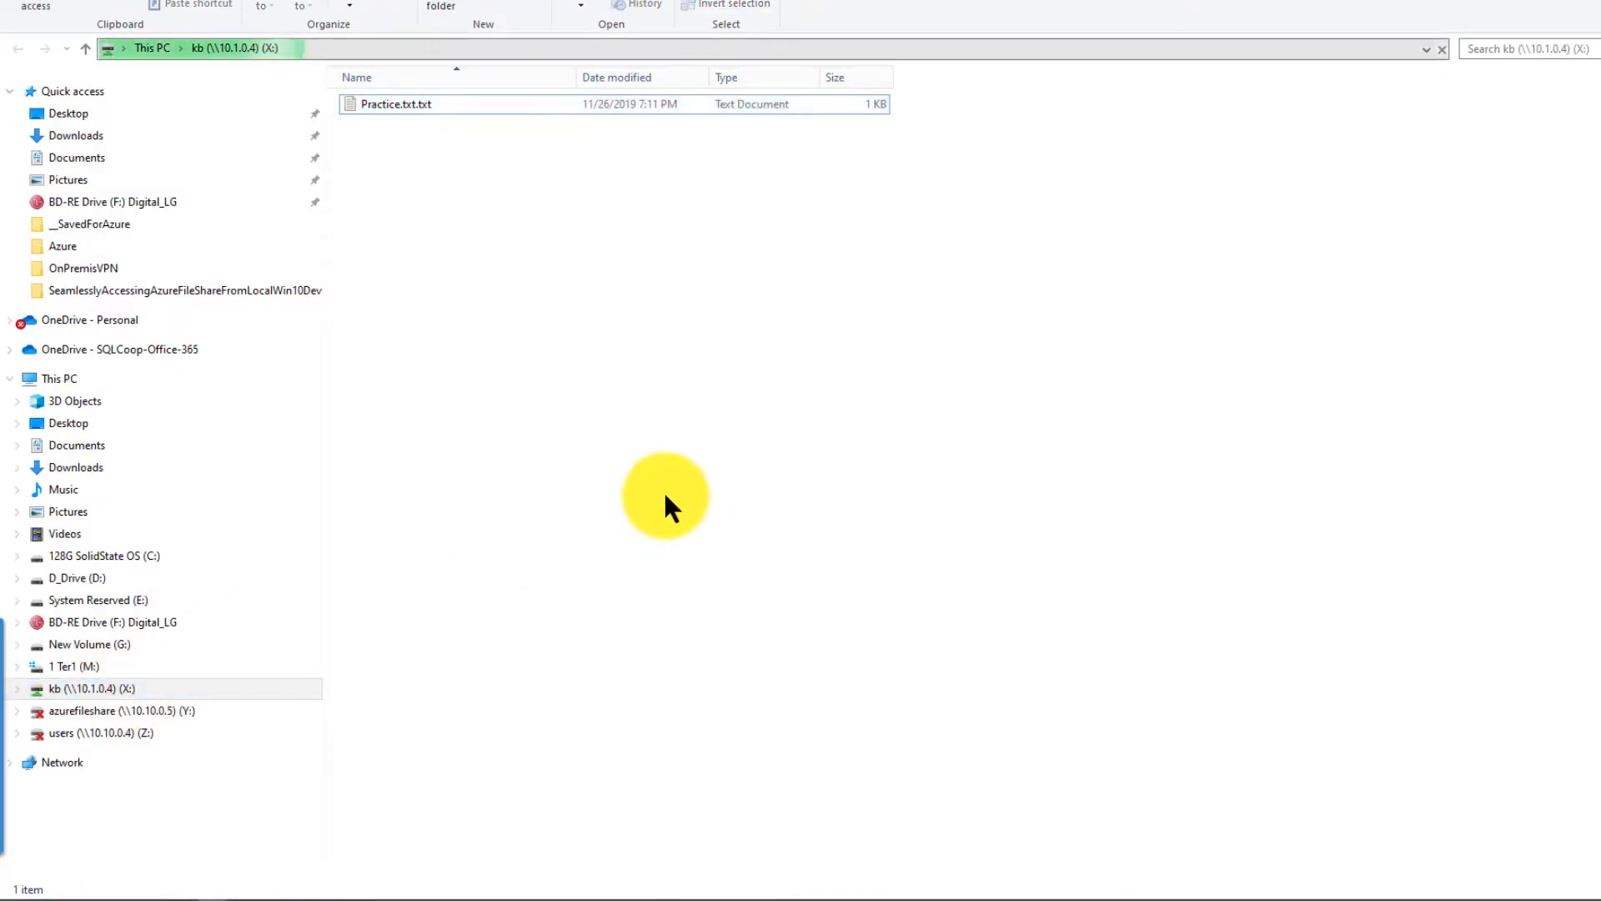
click(427, 103)
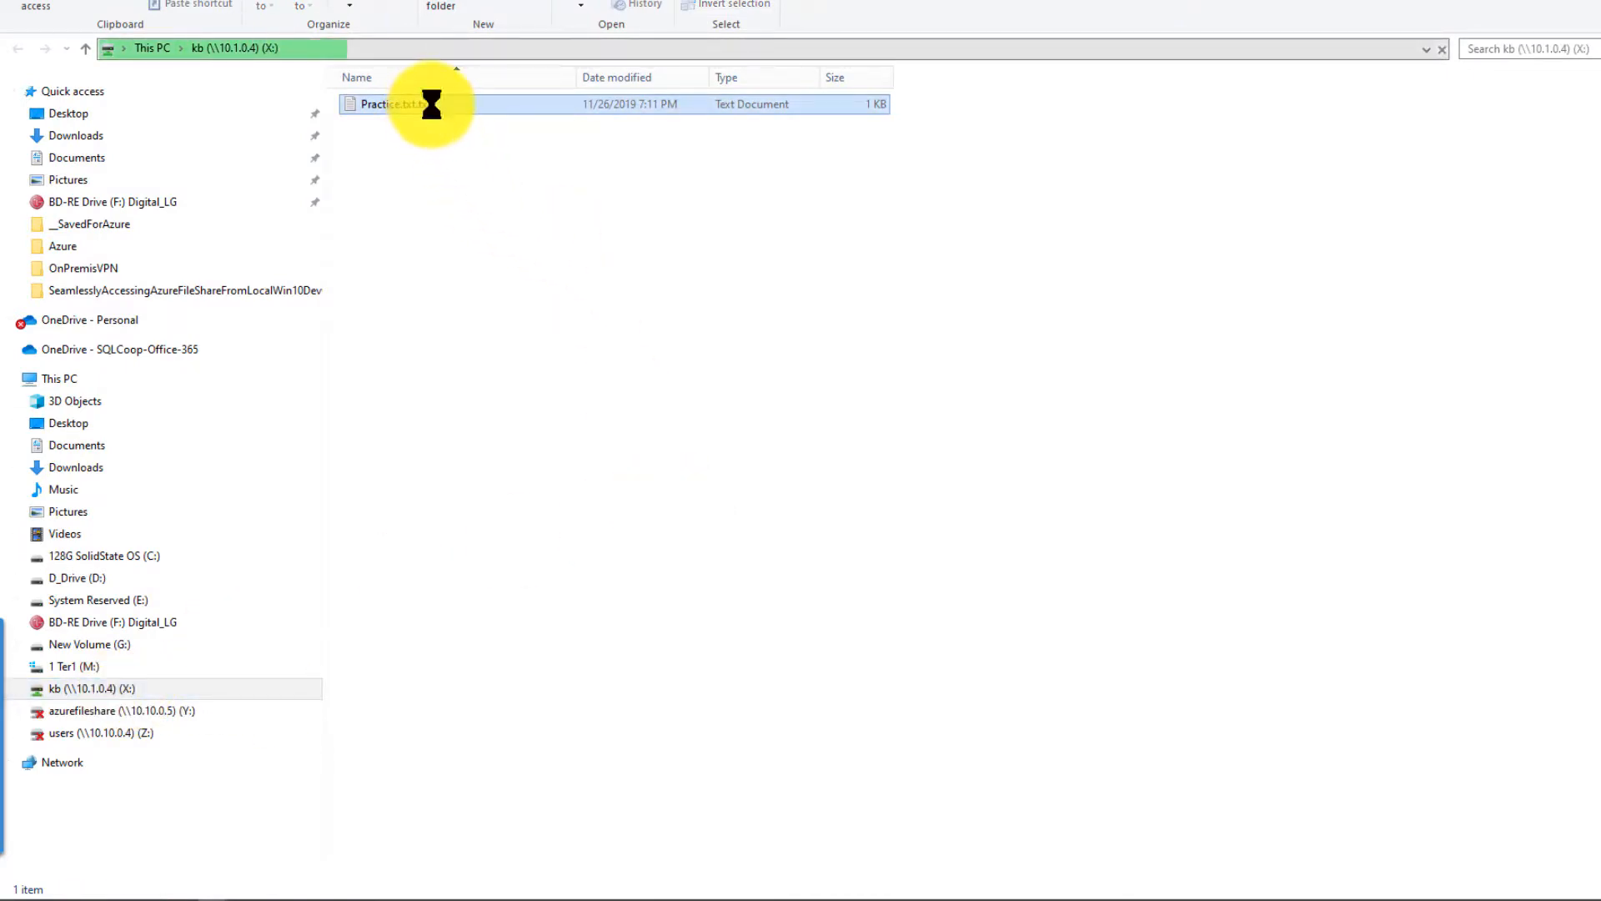